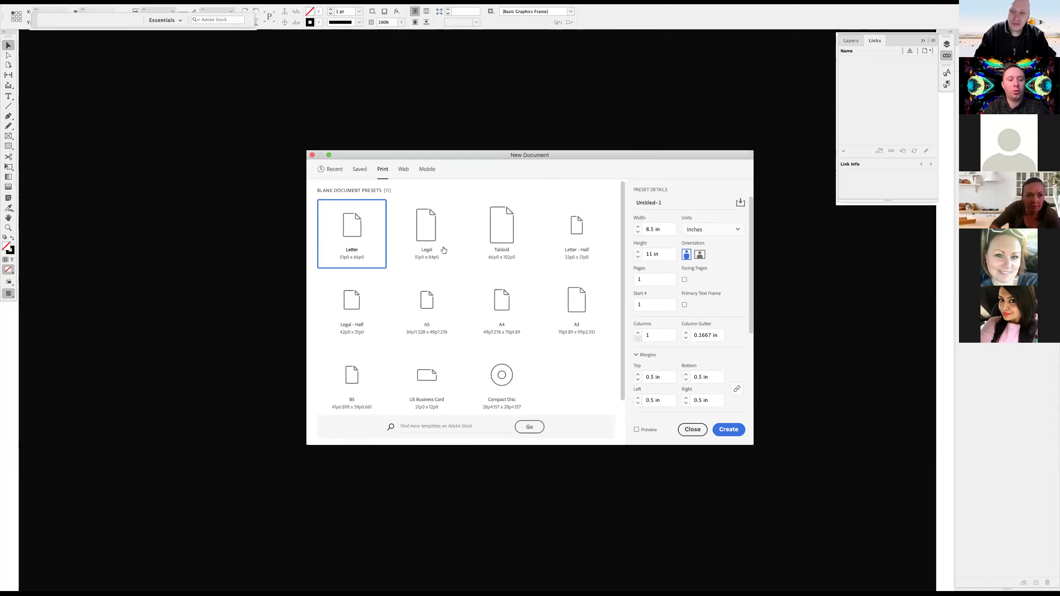
pyautogui.click(702, 231)
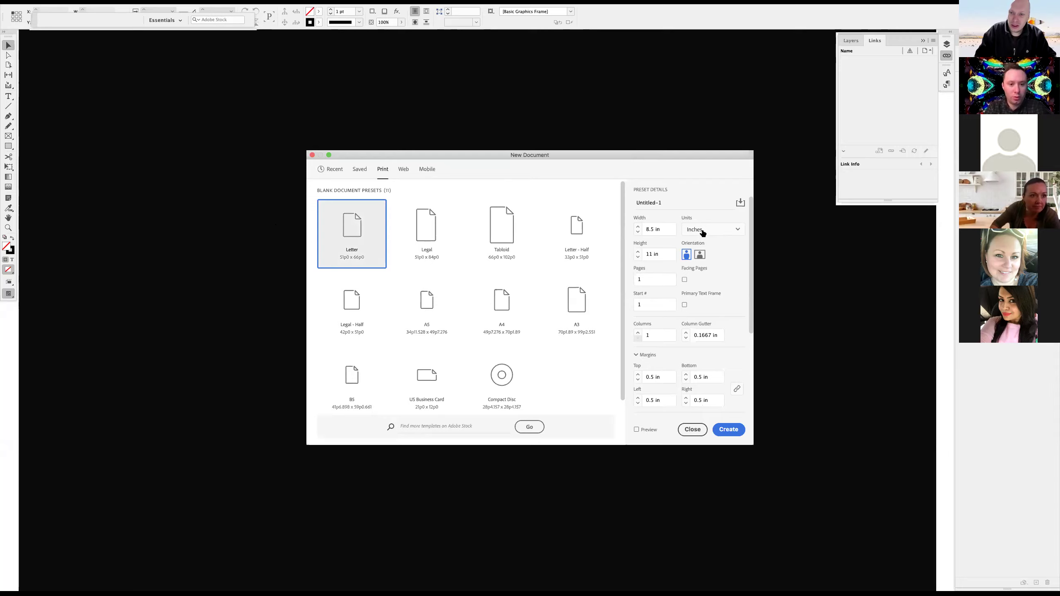
pyautogui.click(734, 233)
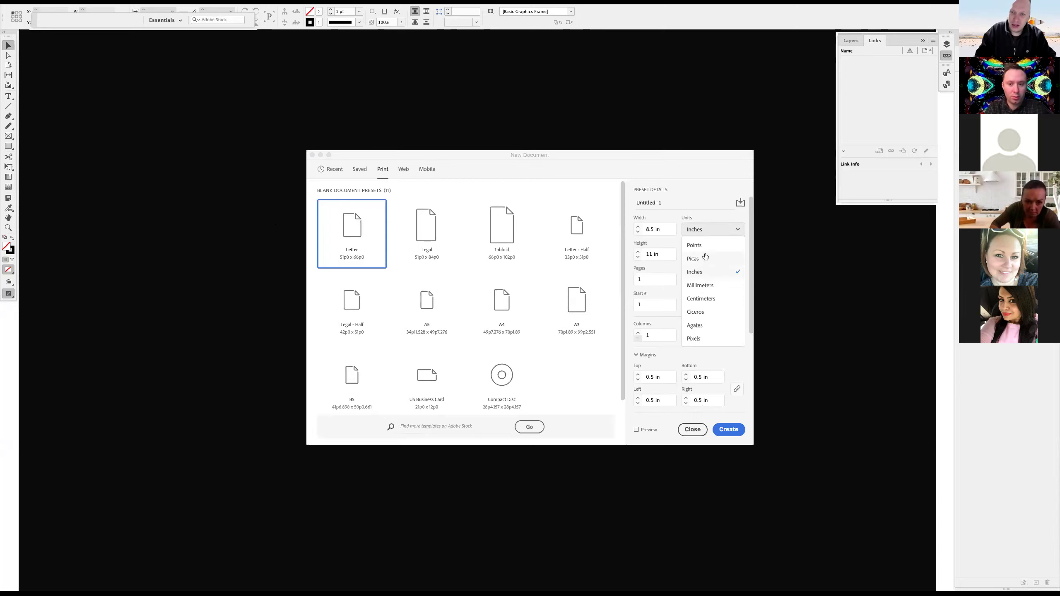
pyautogui.click(707, 191)
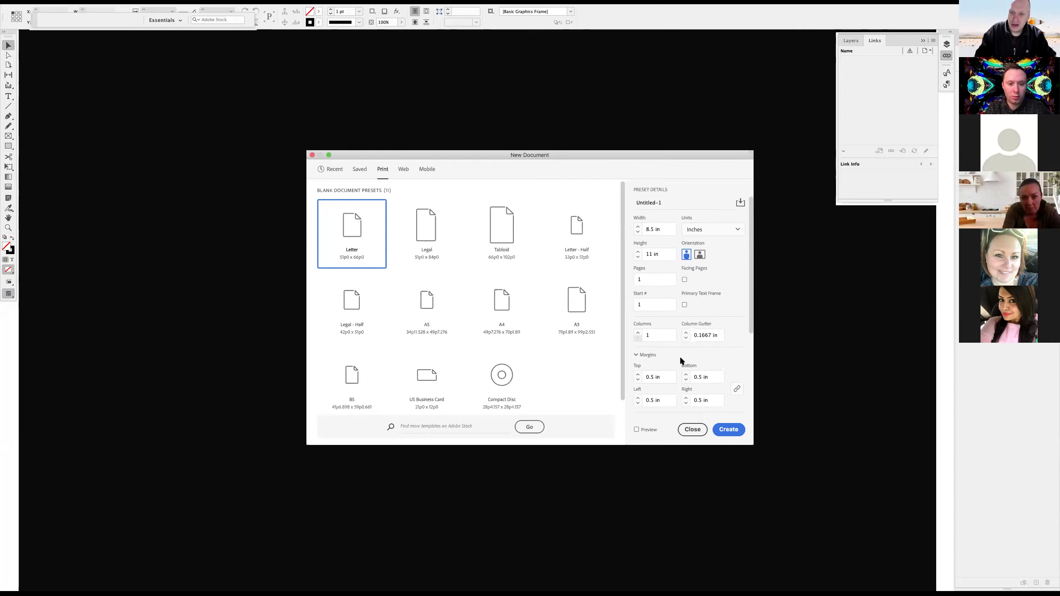
pyautogui.scroll(-3, 678, 349)
pyautogui.scroll(3, 679, 351)
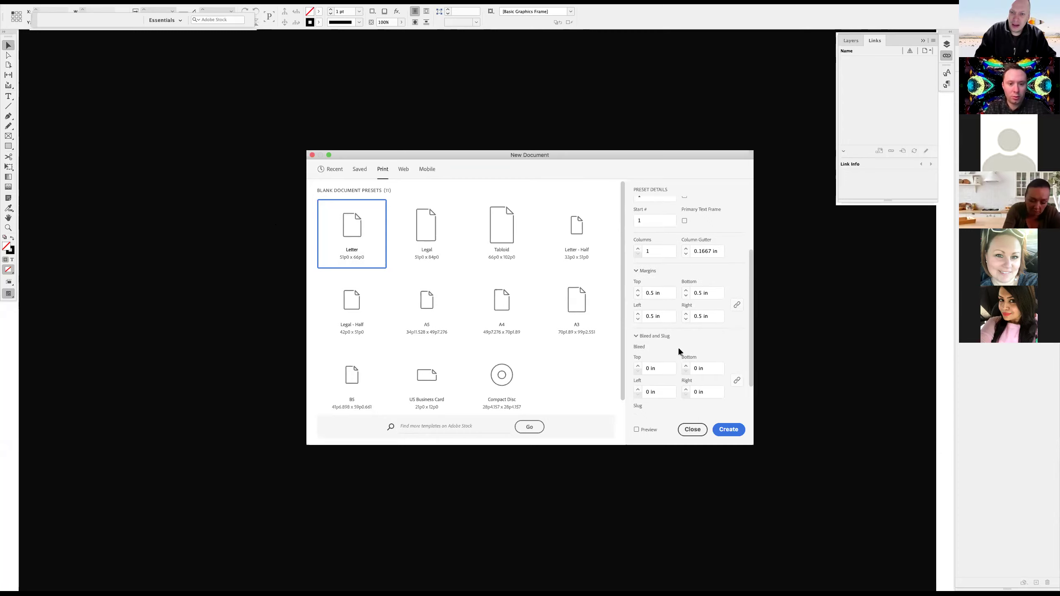
pyautogui.scroll(2, 651, 276)
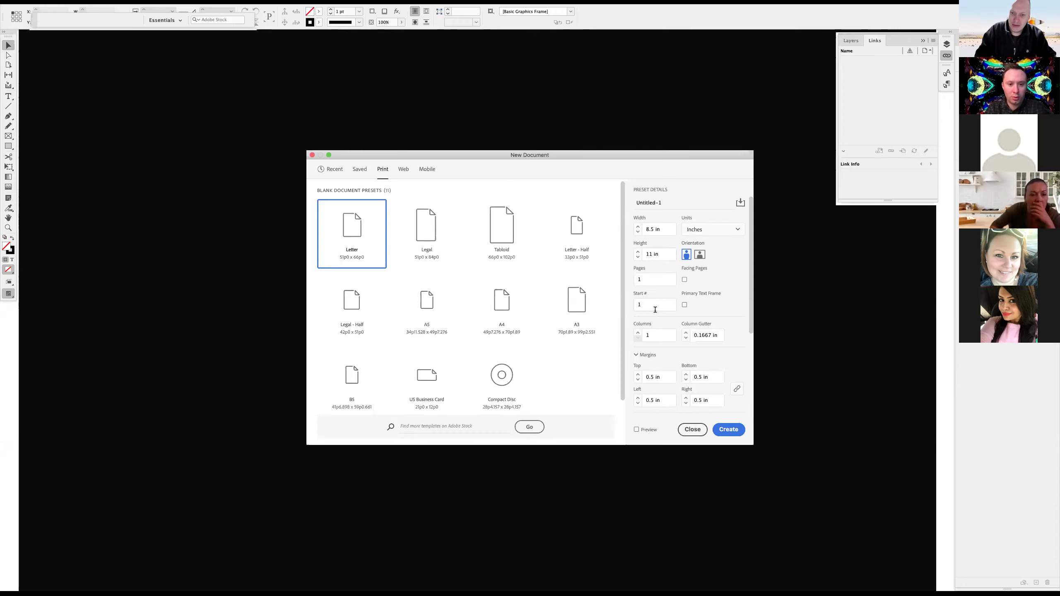
# Set the new letter-size document to 3 columns with a 0.25 in column gutter.
pyautogui.click(638, 335)
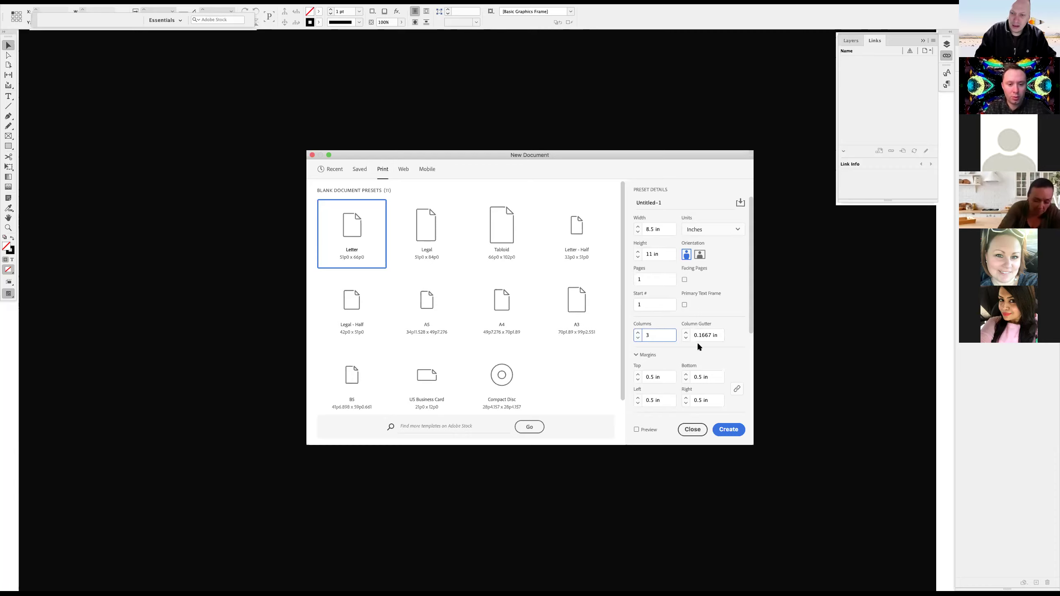
pyautogui.click(686, 333)
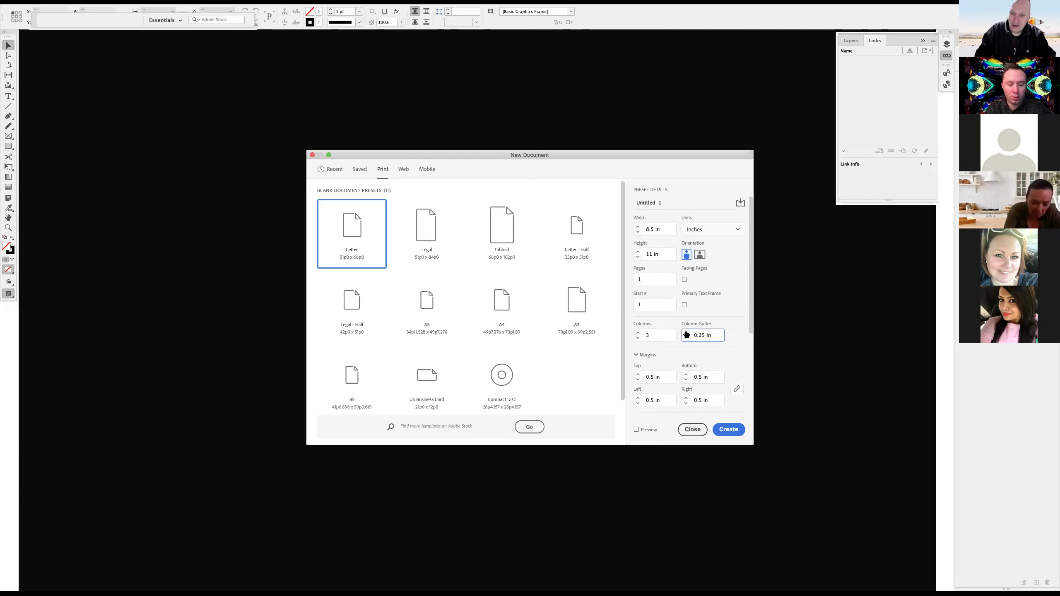
# Unlink the document margins and set only the top margin to 0.75 in.
pyautogui.scroll(-3, 742, 322)
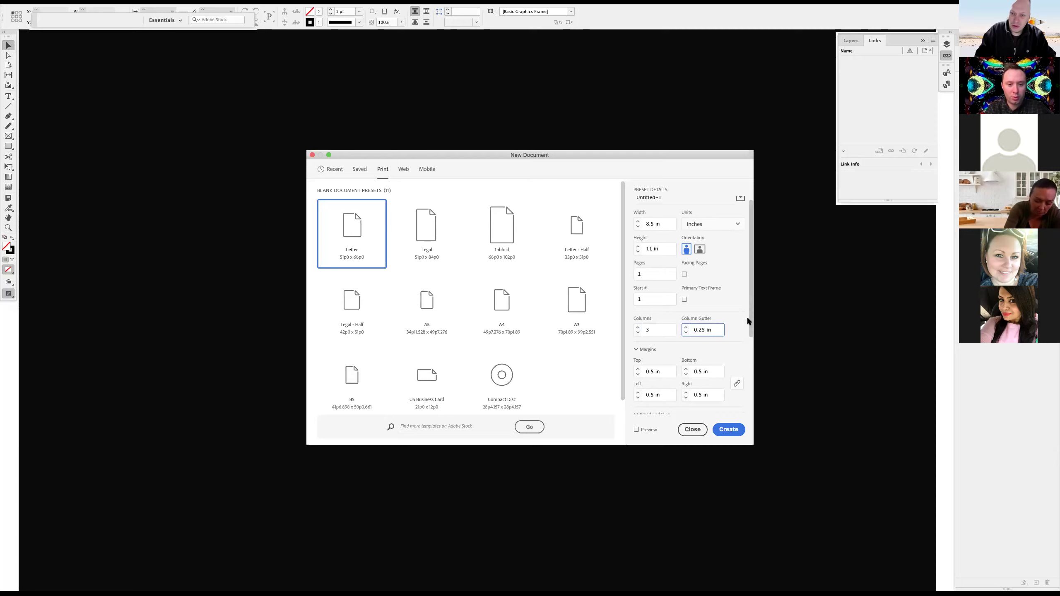
pyautogui.scroll(-3, 740, 342)
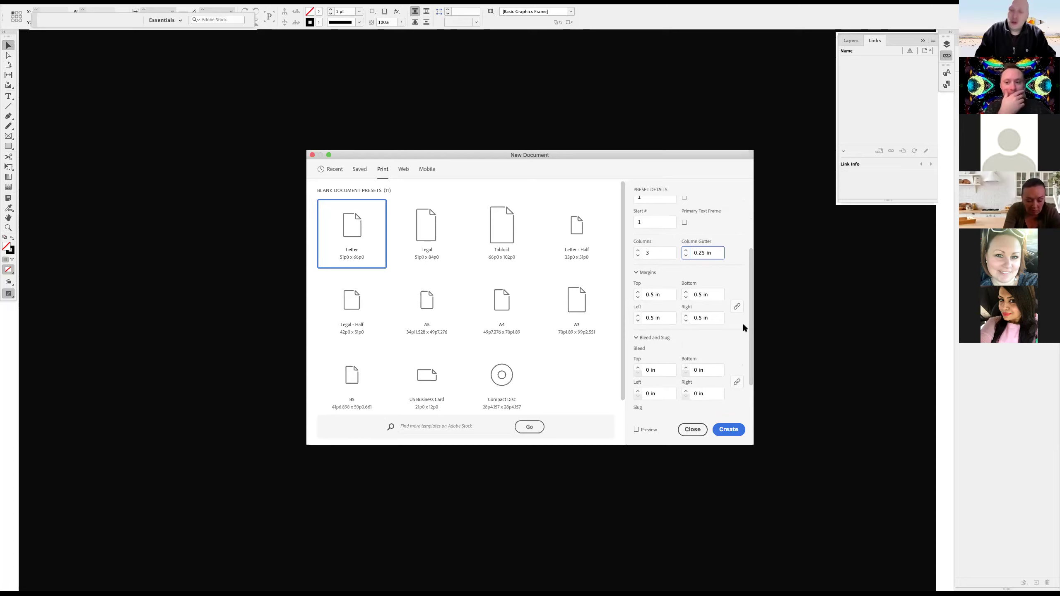
pyautogui.scroll(-1, 659, 293)
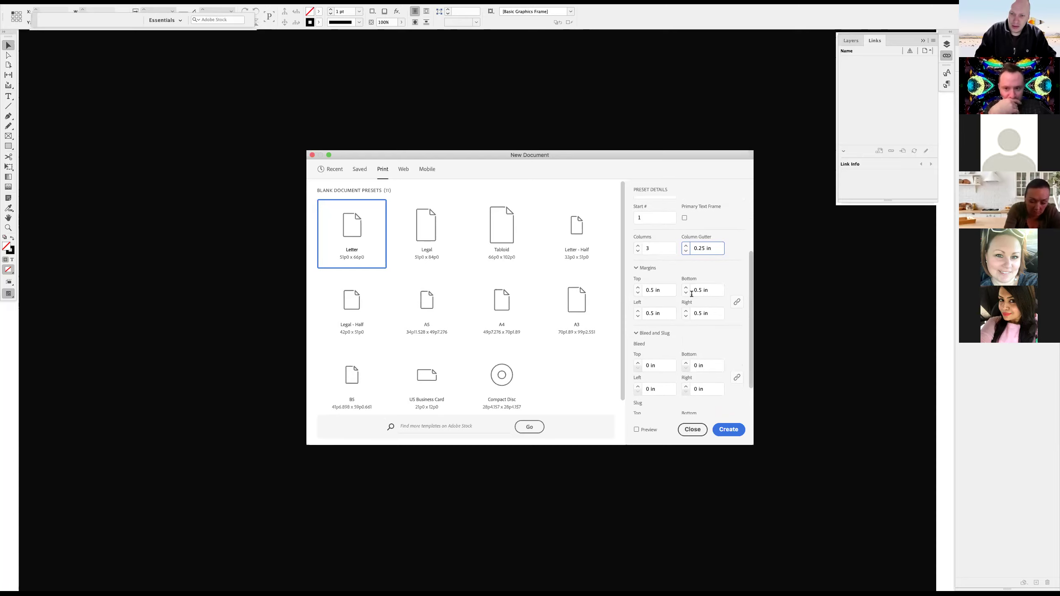
pyautogui.click(637, 287)
pyautogui.click(638, 292)
pyautogui.click(737, 301)
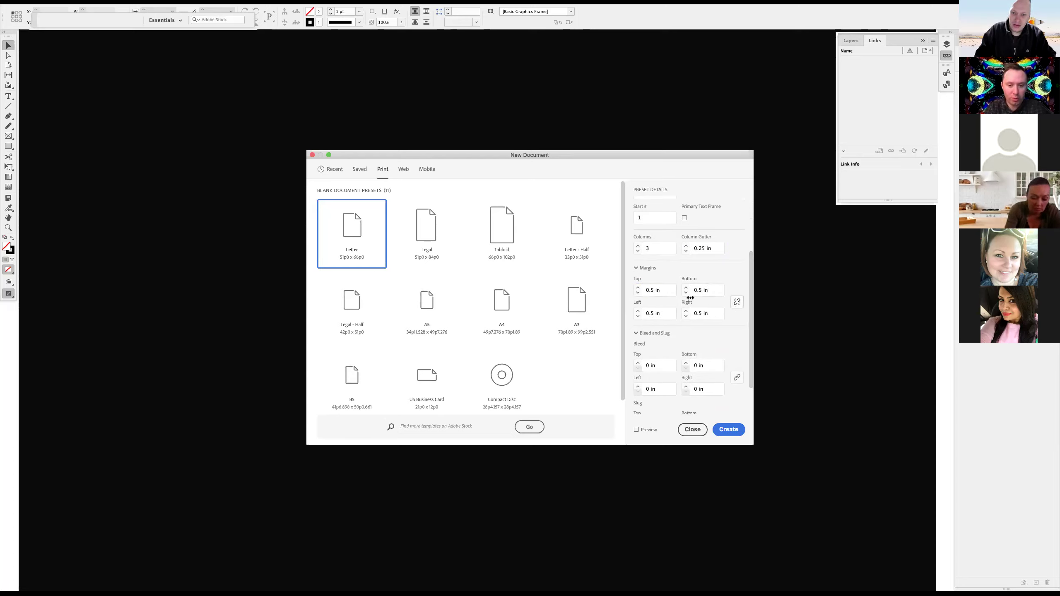
pyautogui.click(638, 288)
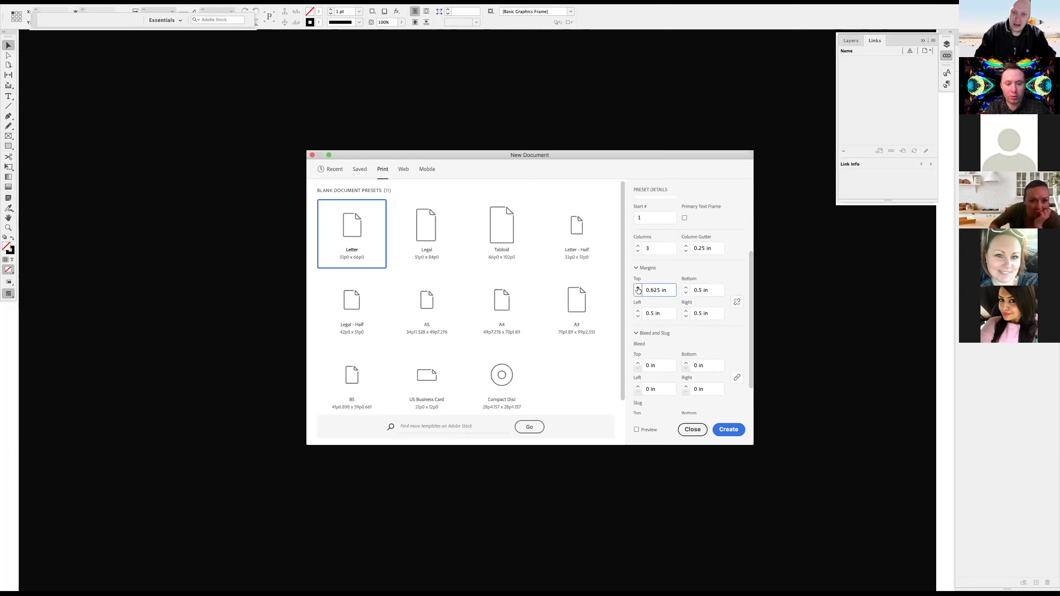
pyautogui.click(638, 288)
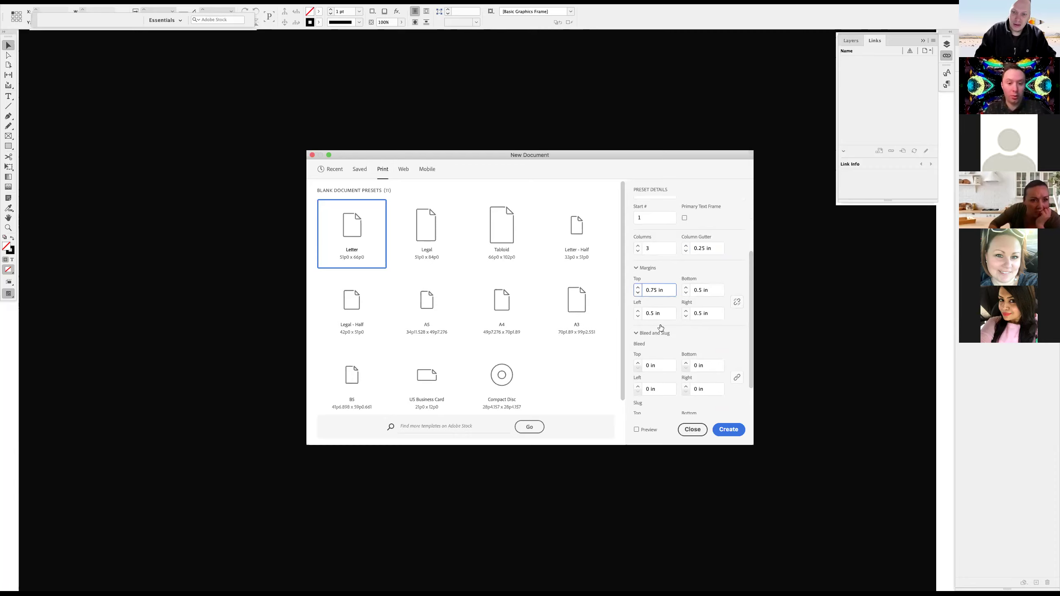
# Set the bleed to 0.125 in on all sides and create the document.
pyautogui.moveTo(749, 336); pyautogui.dragTo(749, 339)
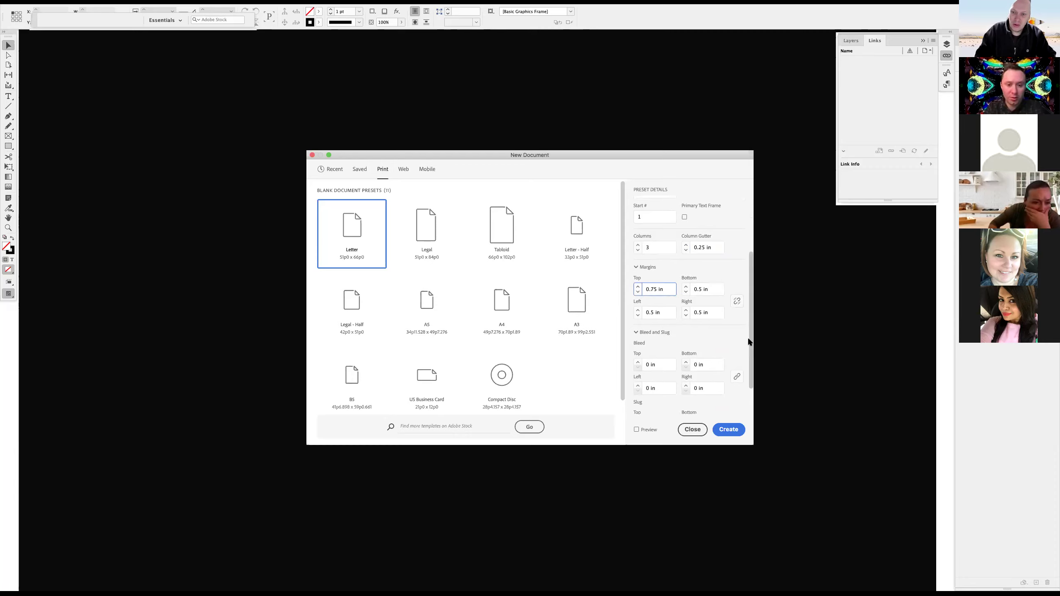
pyautogui.scroll(-2, 741, 365)
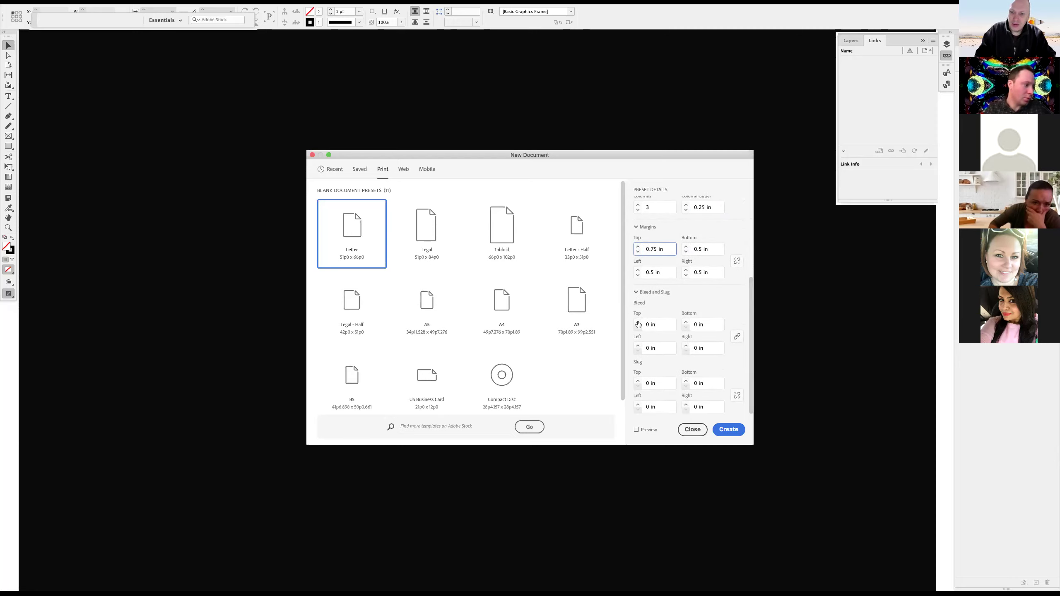
pyautogui.click(638, 322)
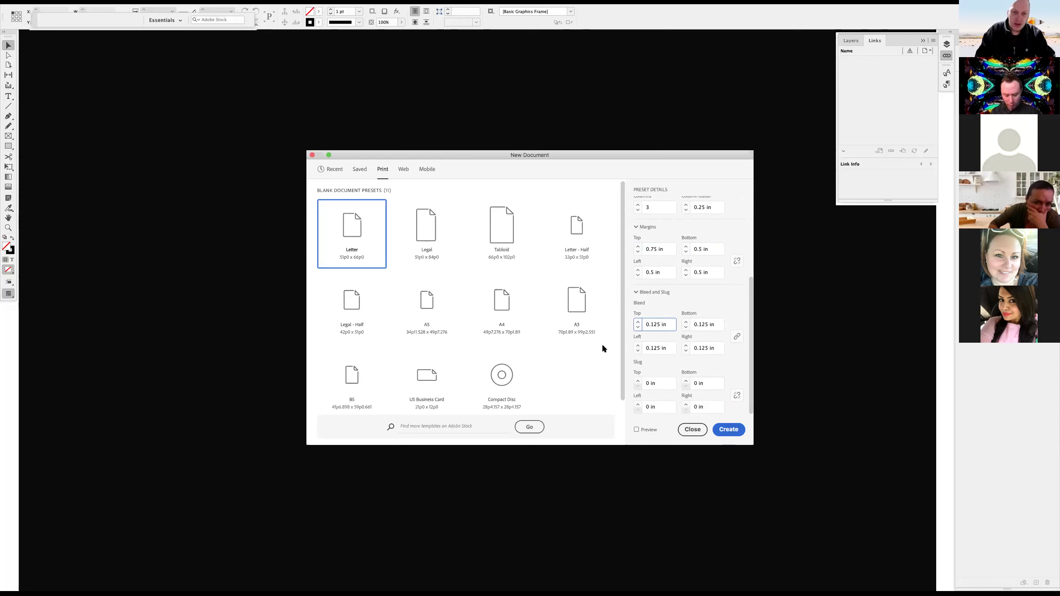
pyautogui.press('Escape')
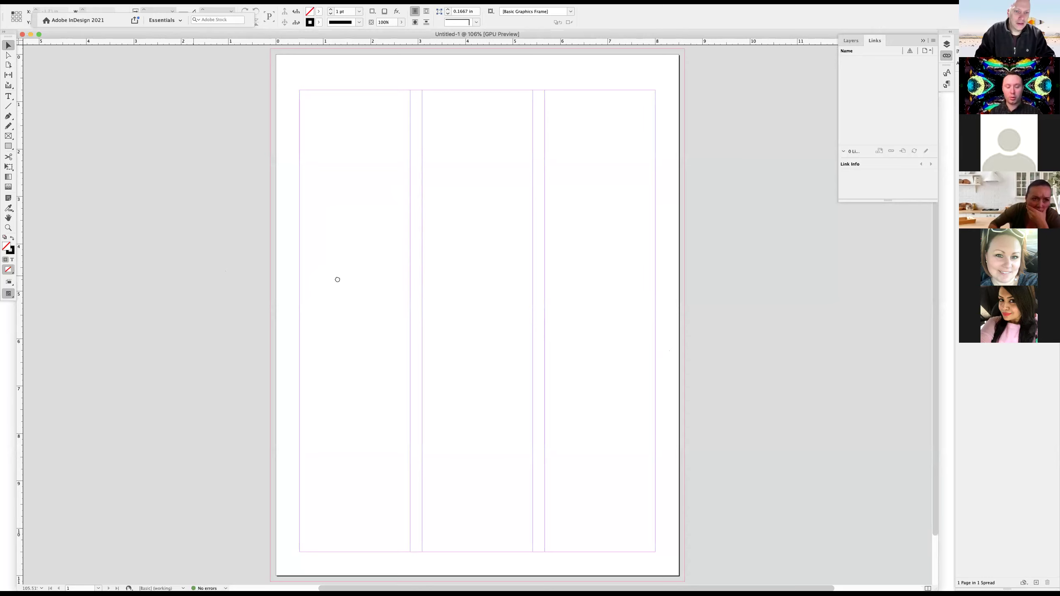
# Draw a text frame about 6.4 by 9.8 in on the pasteboard beside the page and paste the copied résumé text into it.
pyautogui.hscroll(-5, 374, 277)
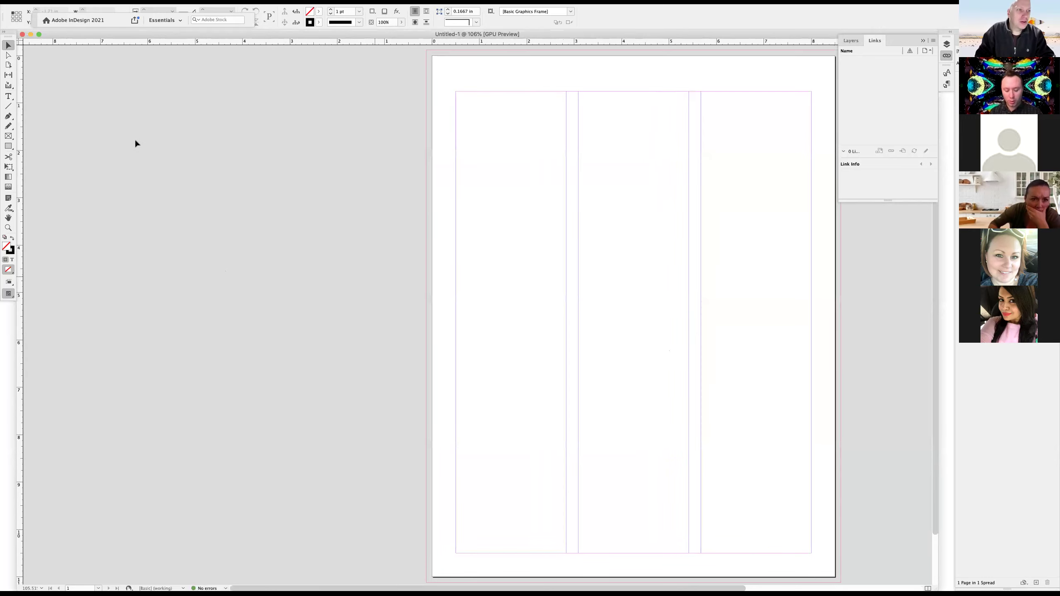
pyautogui.press('t')
pyautogui.moveTo(102, 90); pyautogui.dragTo(396, 540)
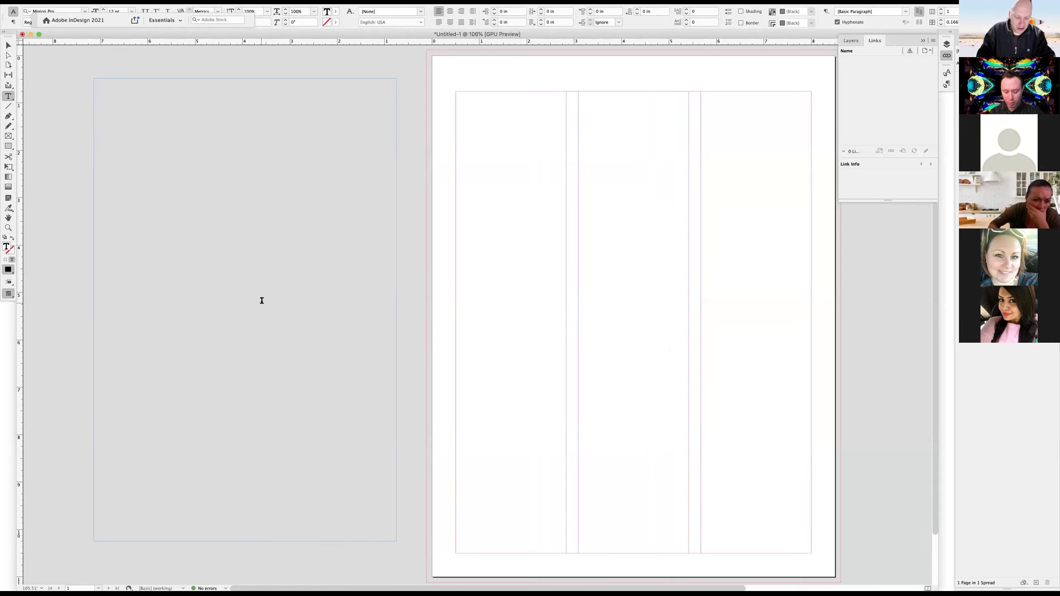
pyautogui.press('super+v')
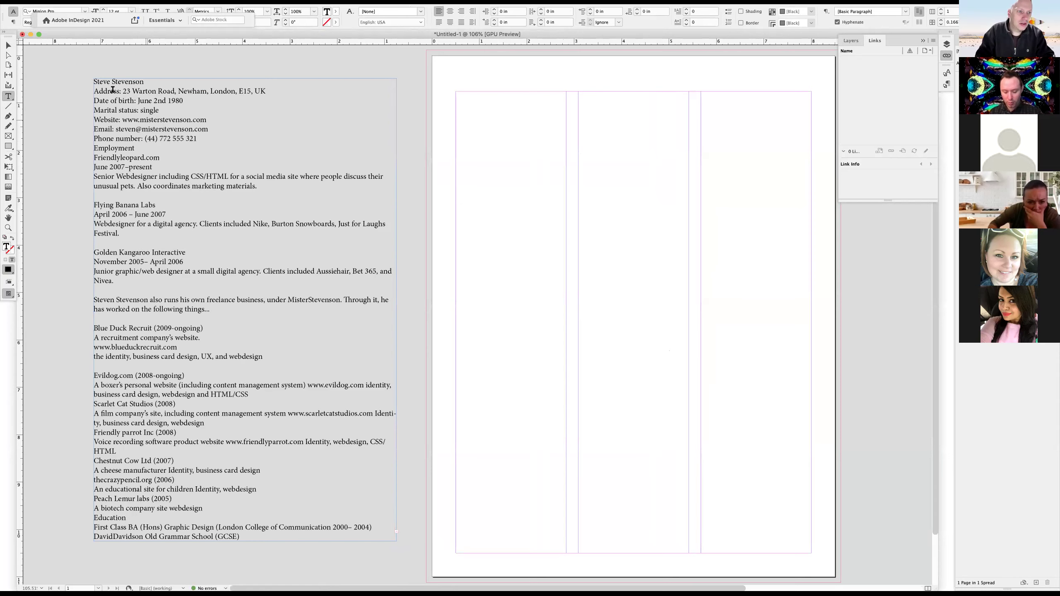
# Format all the résumé text in the frame as 11 pt Avenir Next.
pyautogui.moveTo(112, 87); pyautogui.dragTo(276, 413)
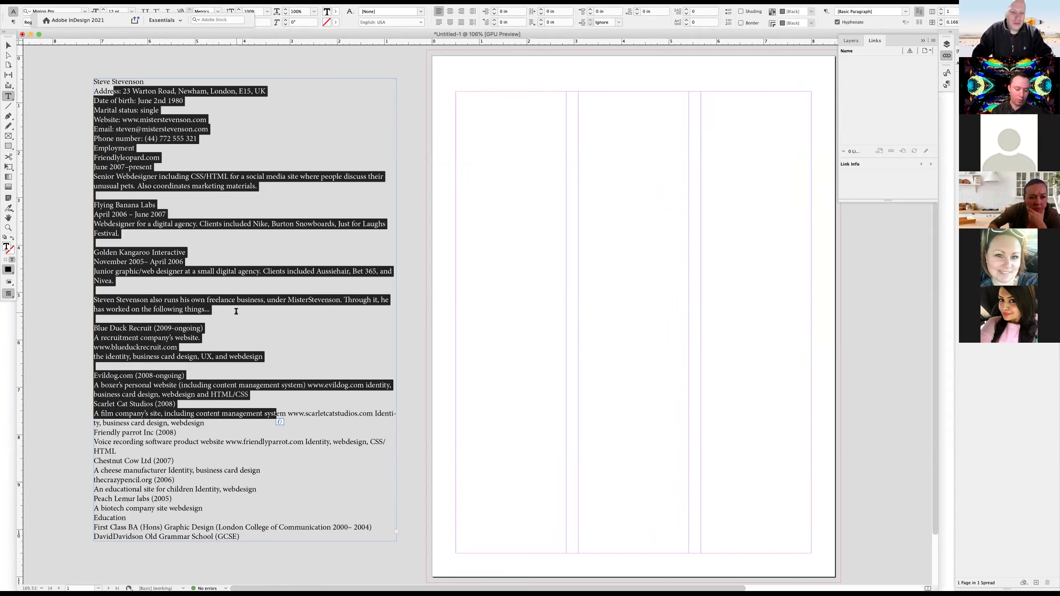
pyautogui.press('super+a')
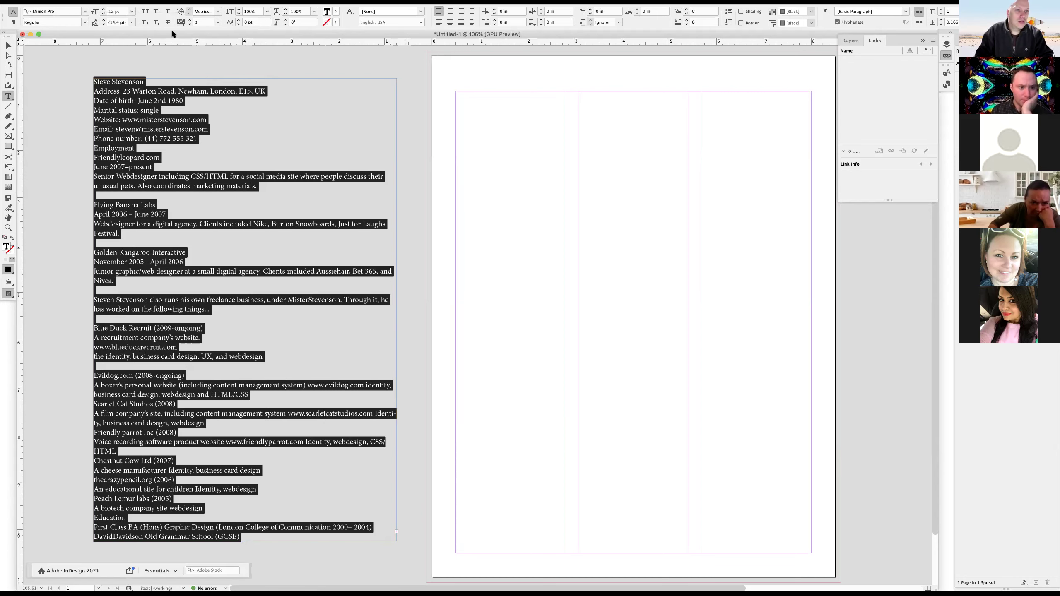
pyautogui.click(104, 15)
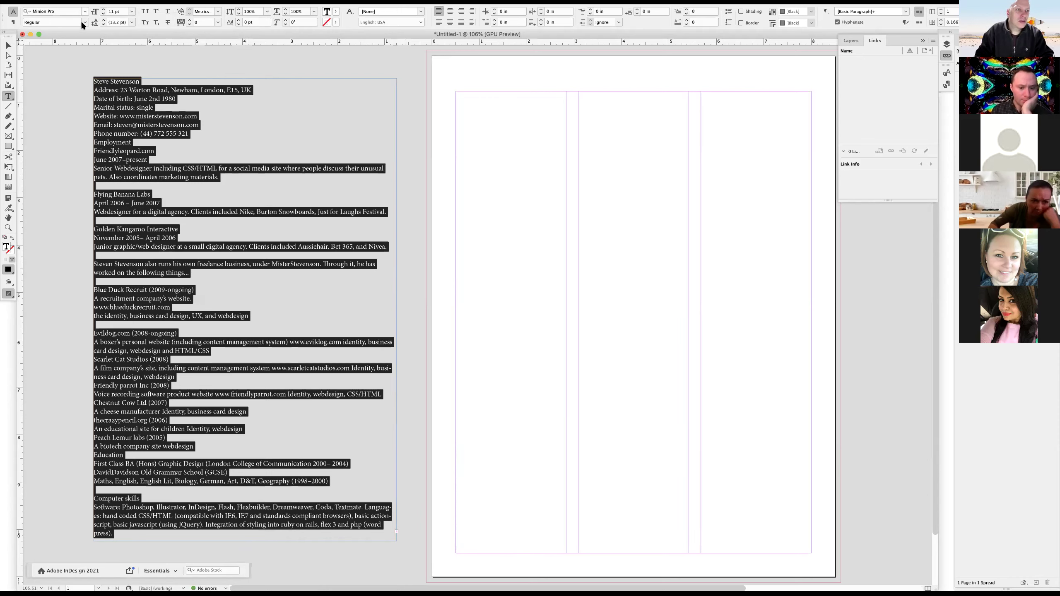
pyautogui.click(82, 21)
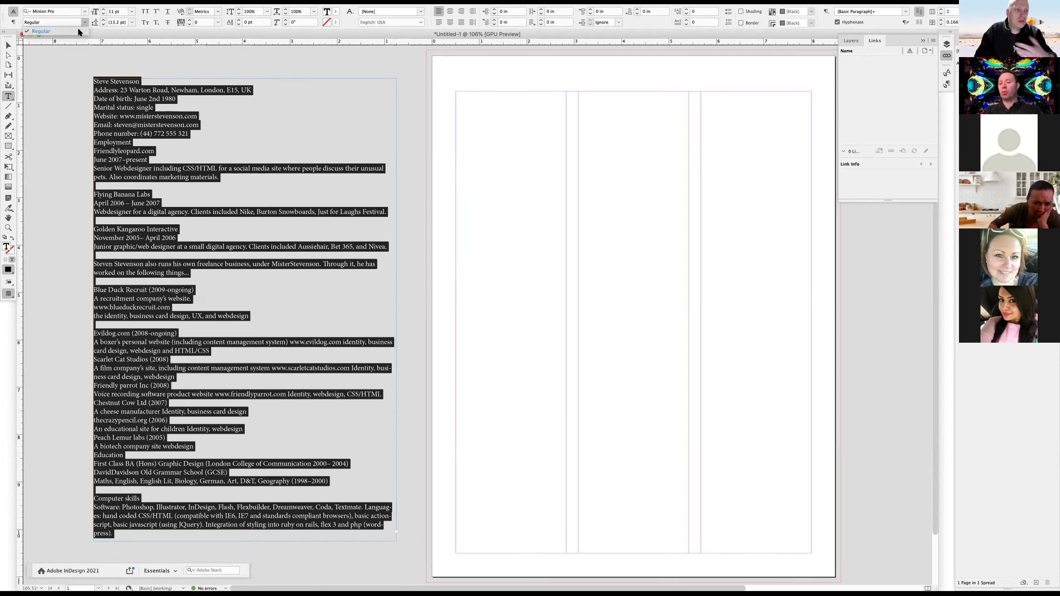
pyautogui.click(85, 13)
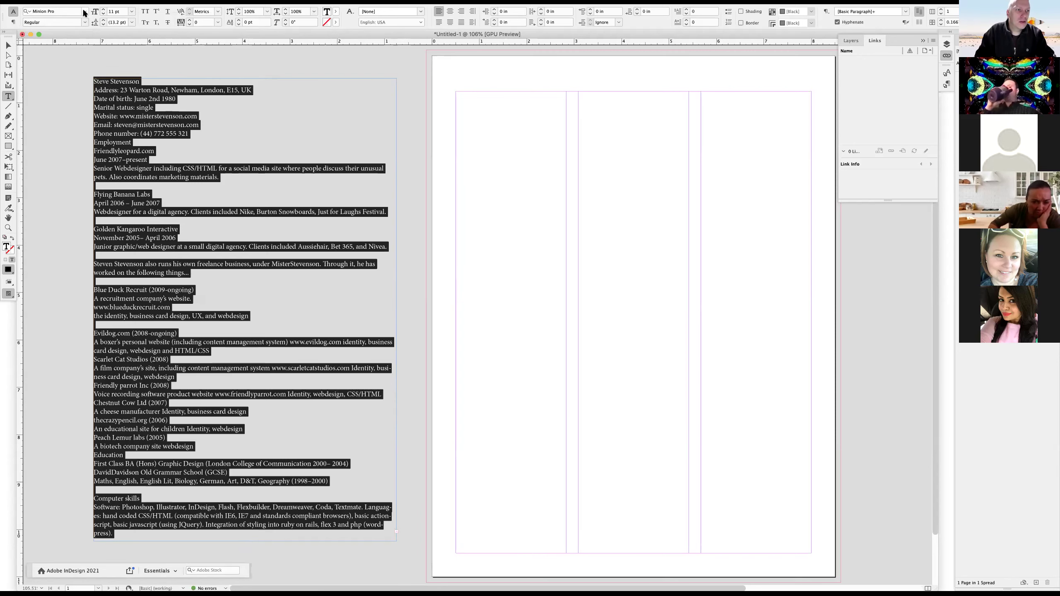
pyautogui.click(84, 13)
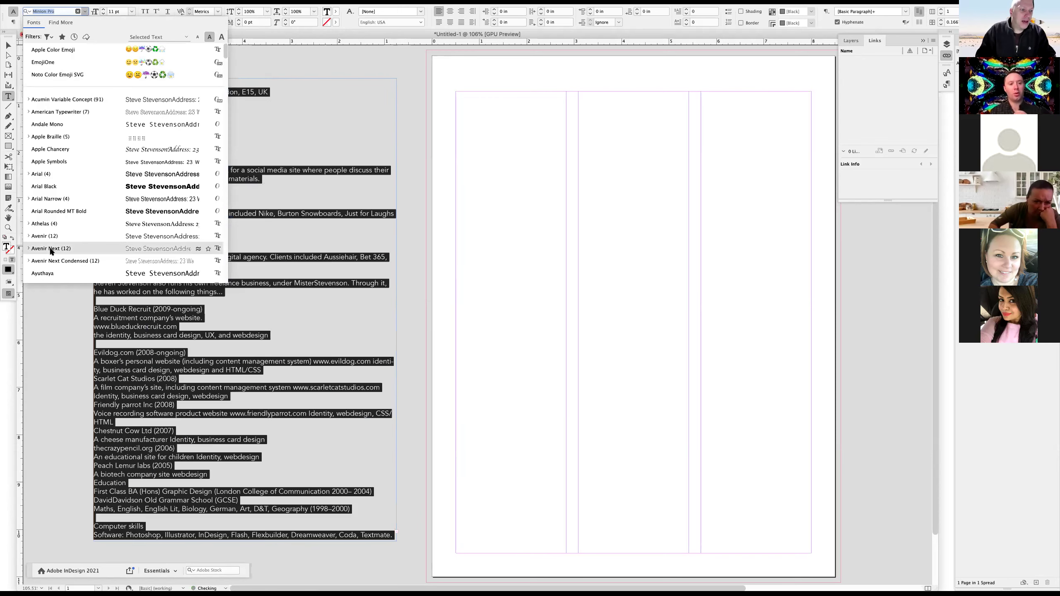
pyautogui.click(52, 250)
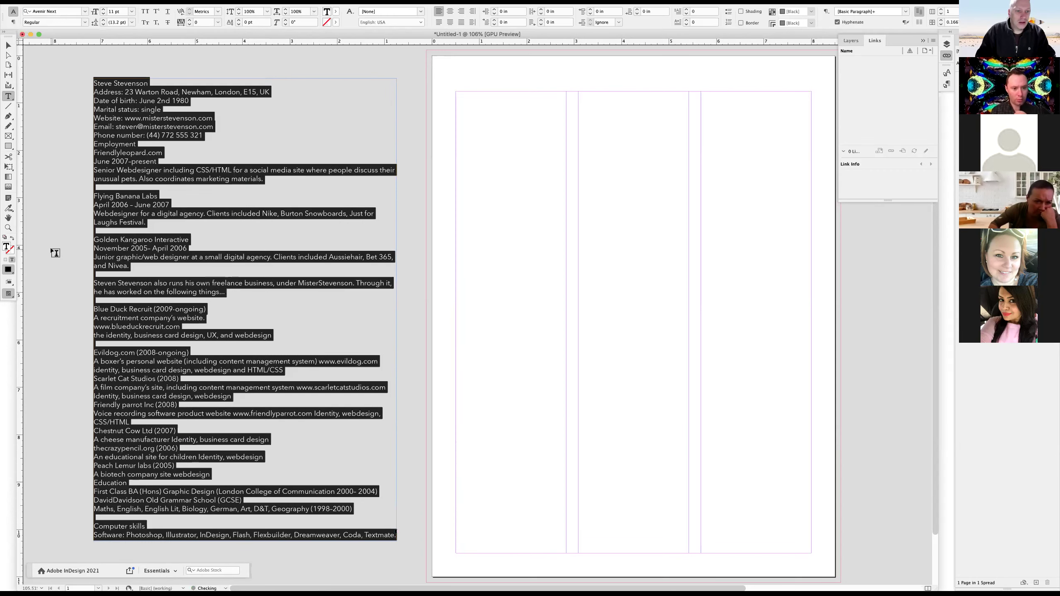
pyautogui.click(217, 131)
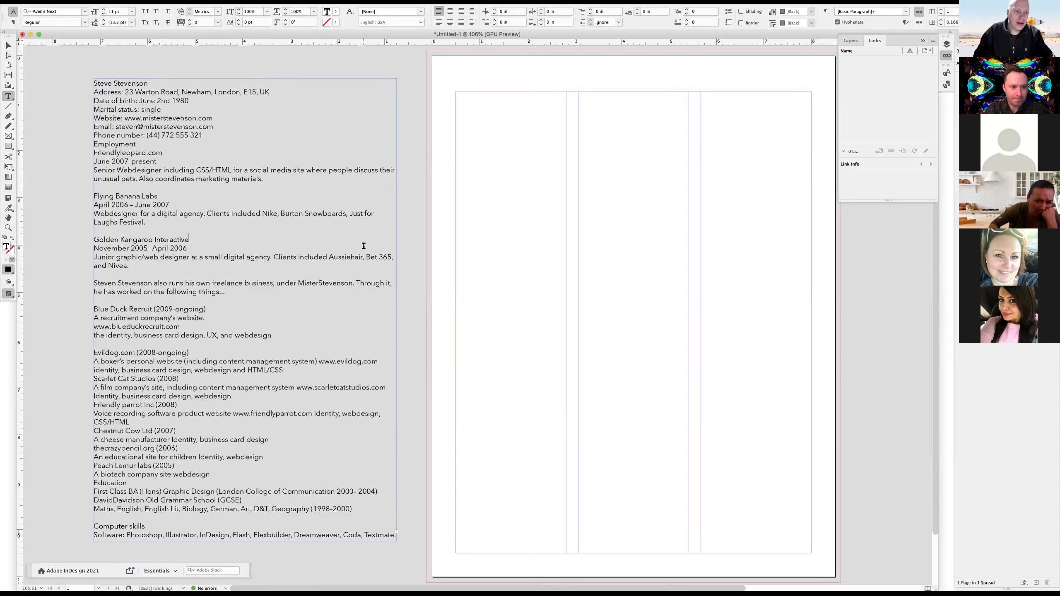
pyautogui.press('super+a')
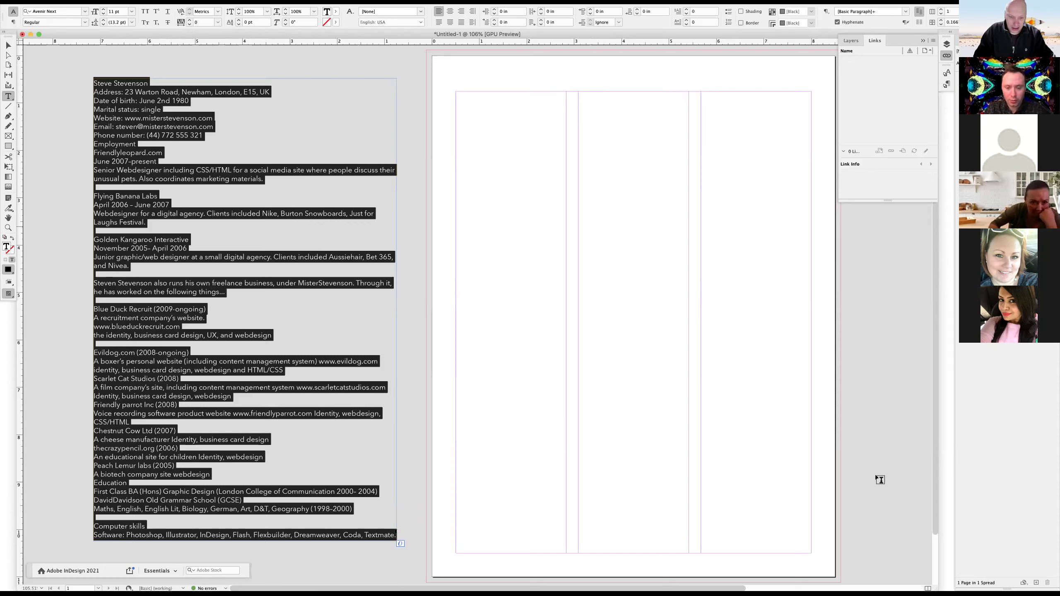
pyautogui.click(622, 537)
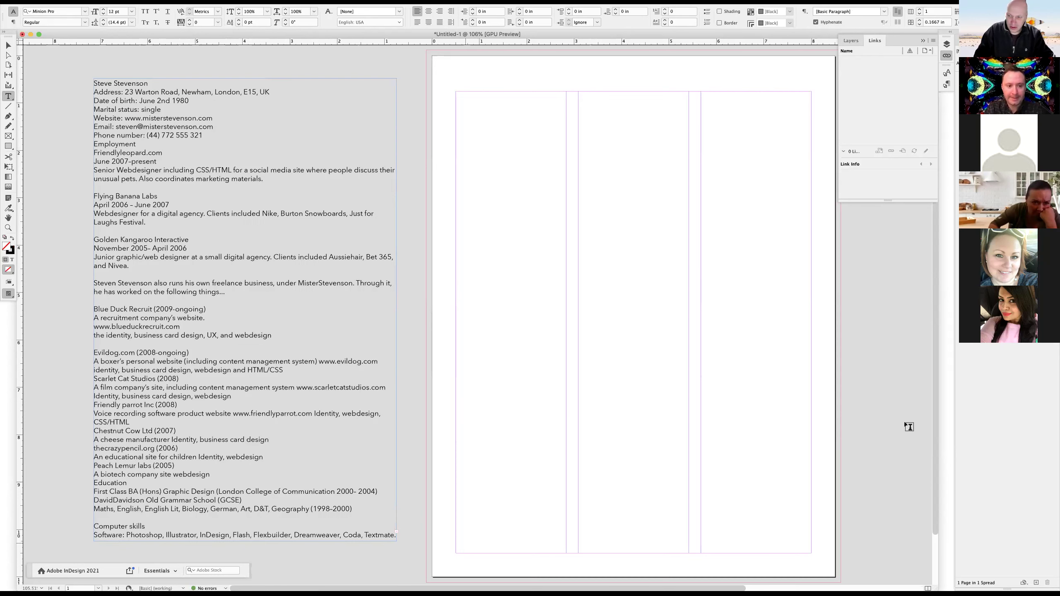
pyautogui.press('super')
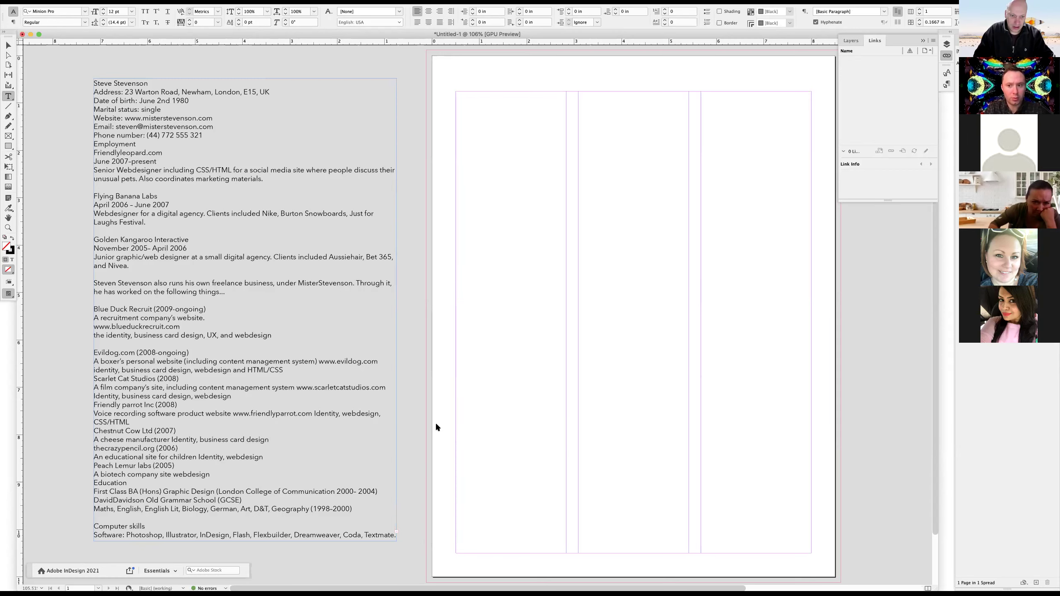
pyautogui.press('super+0')
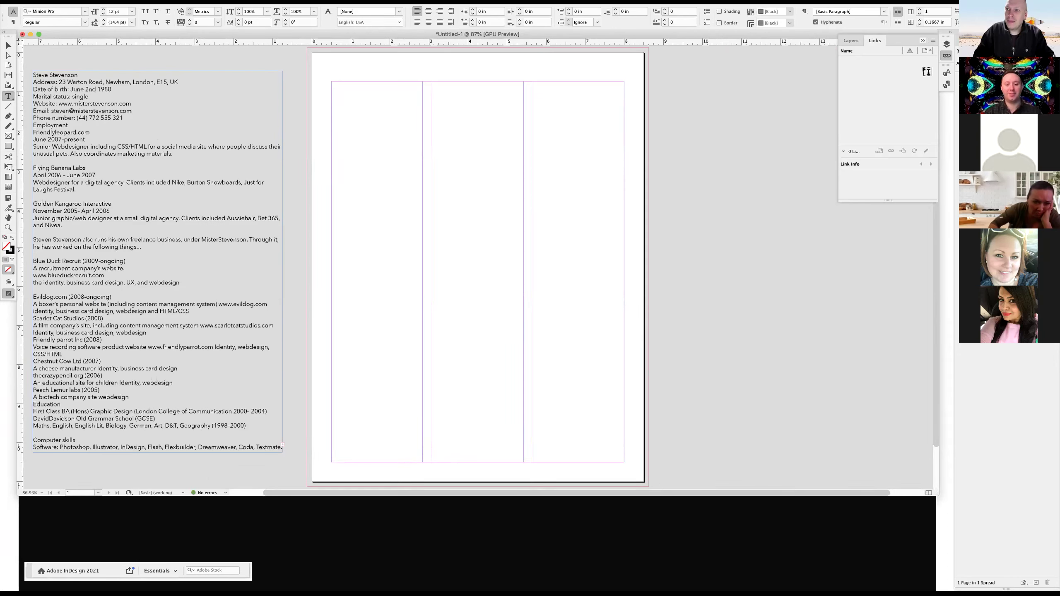
# Create a new paragraph style from the formatted résumé text and apply it to all the text in the frame.
pyautogui.click(171, 122)
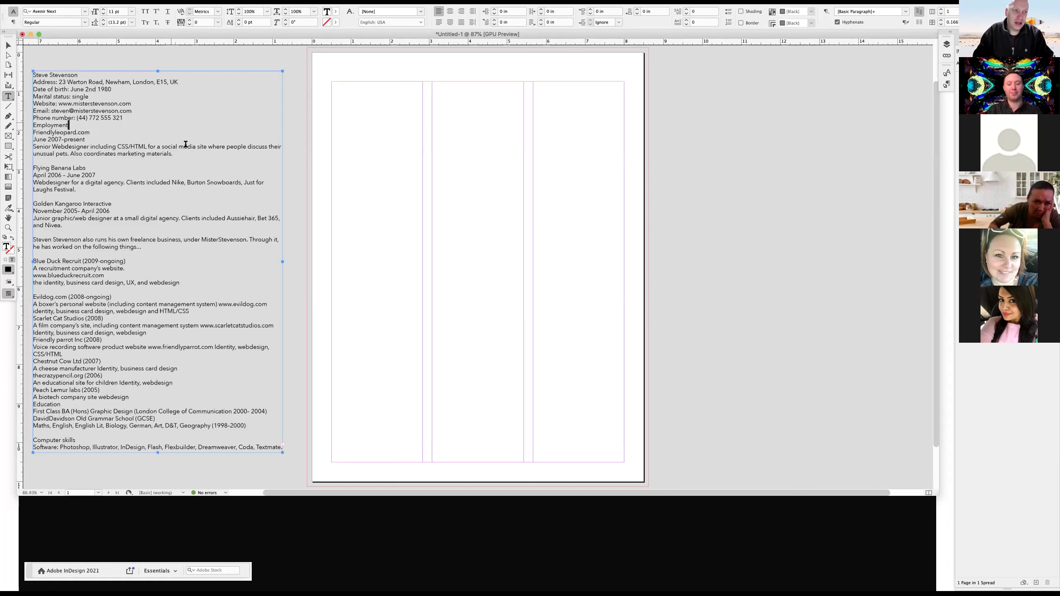
pyautogui.press('super+a')
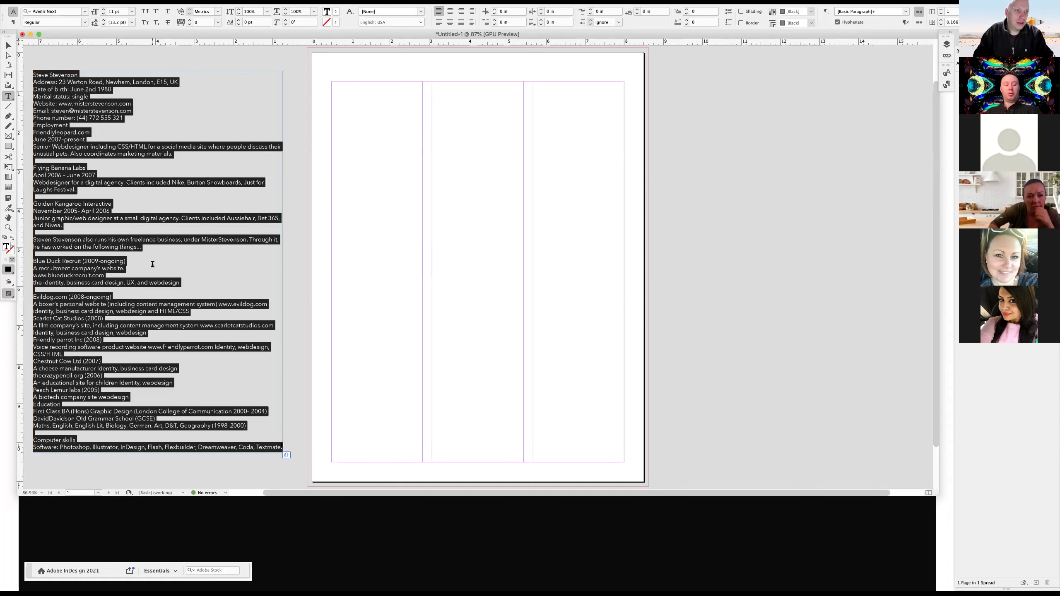
pyautogui.click(946, 85)
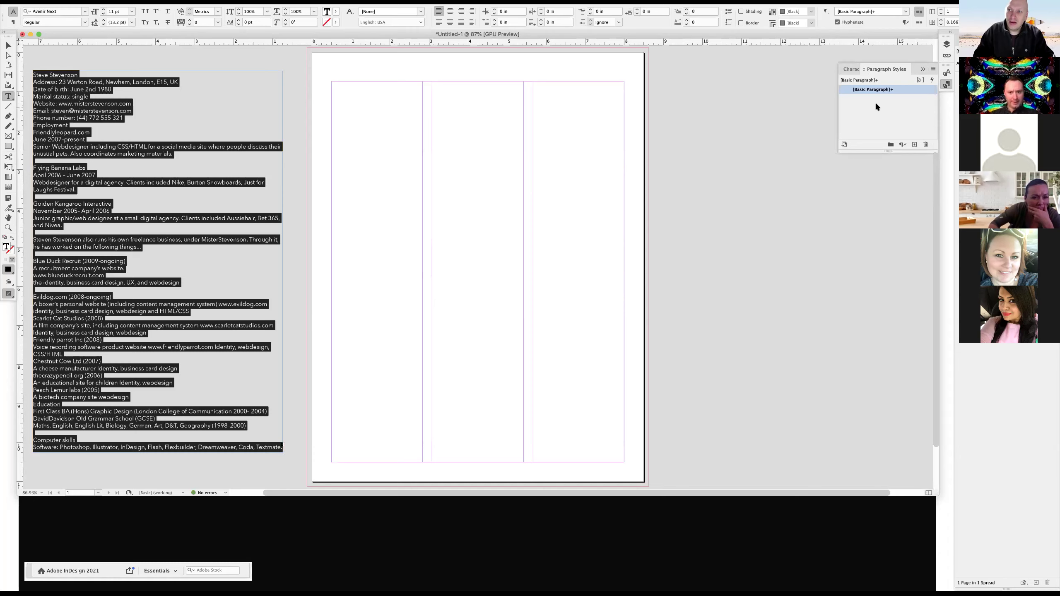
pyautogui.click(914, 145)
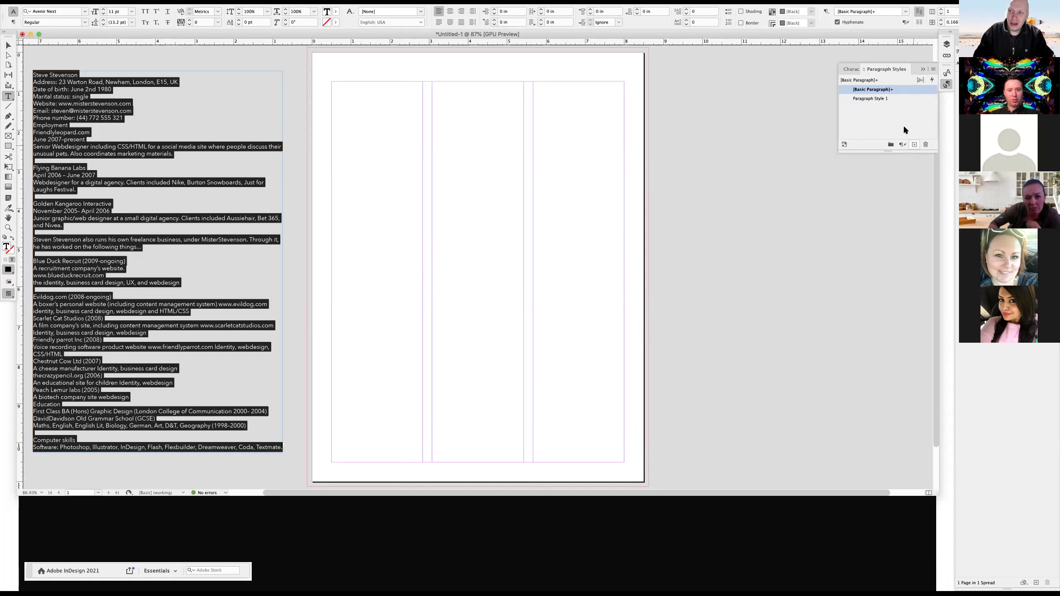
pyautogui.click(861, 99)
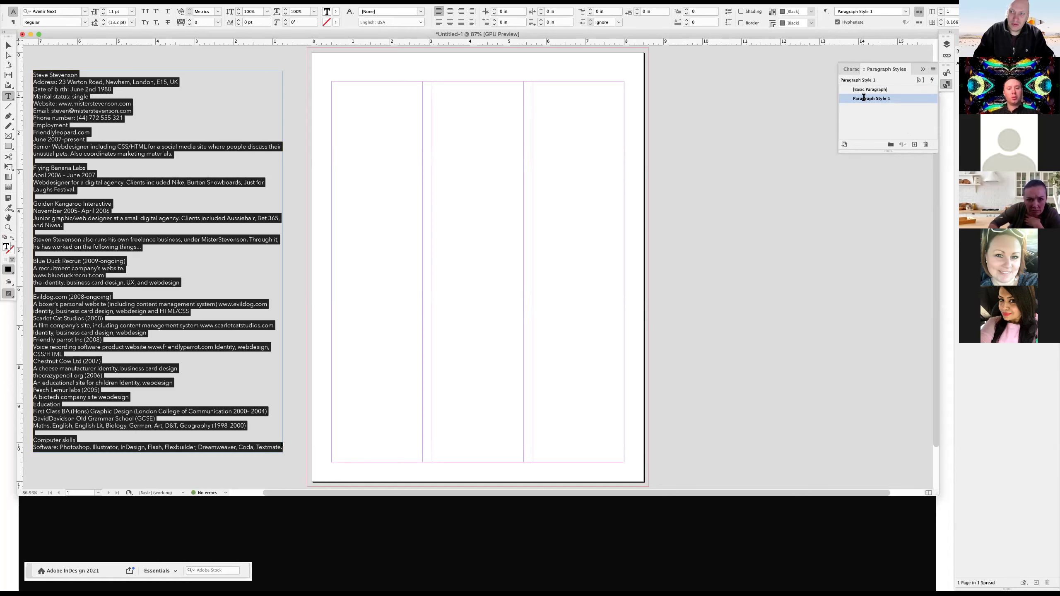
# Rename the new paragraph style as Body copy and deselect the résumé text.
pyautogui.click(872, 98)
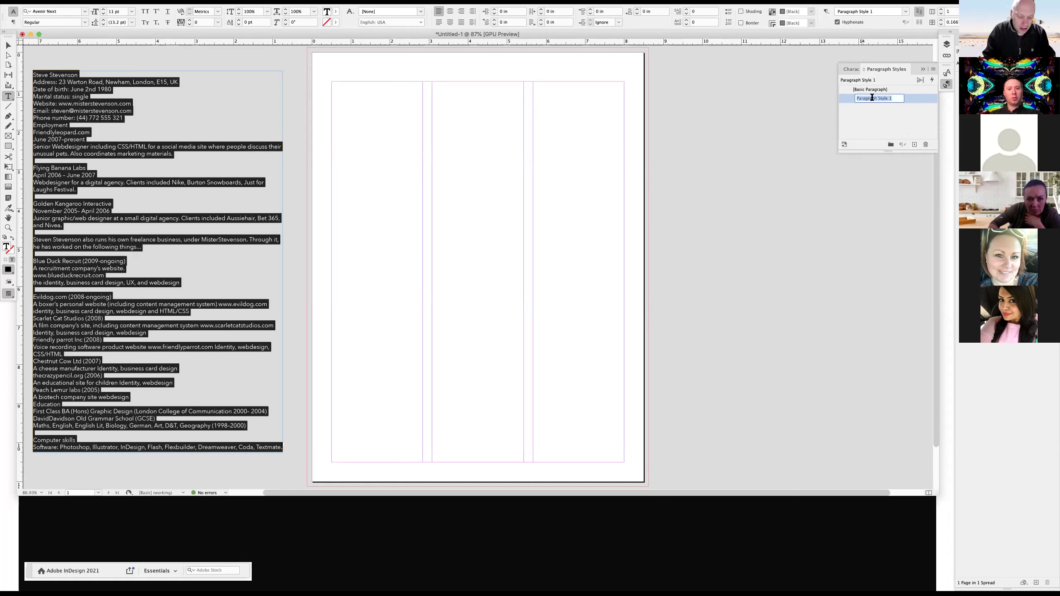
pyautogui.write('Bo')
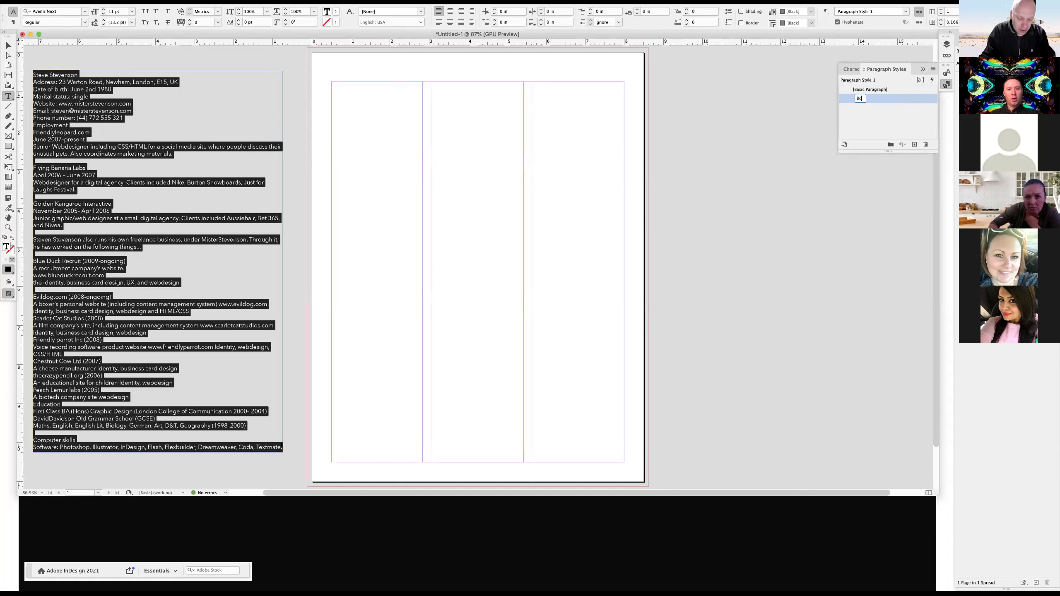
pyautogui.write('dy copy')
pyautogui.press('Return')
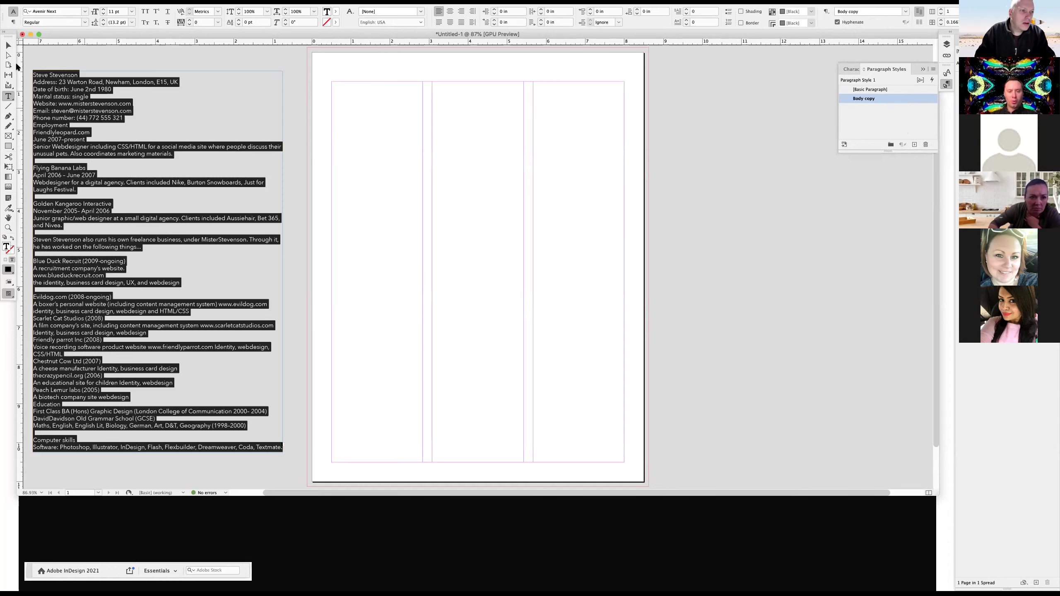
pyautogui.press('Escape')
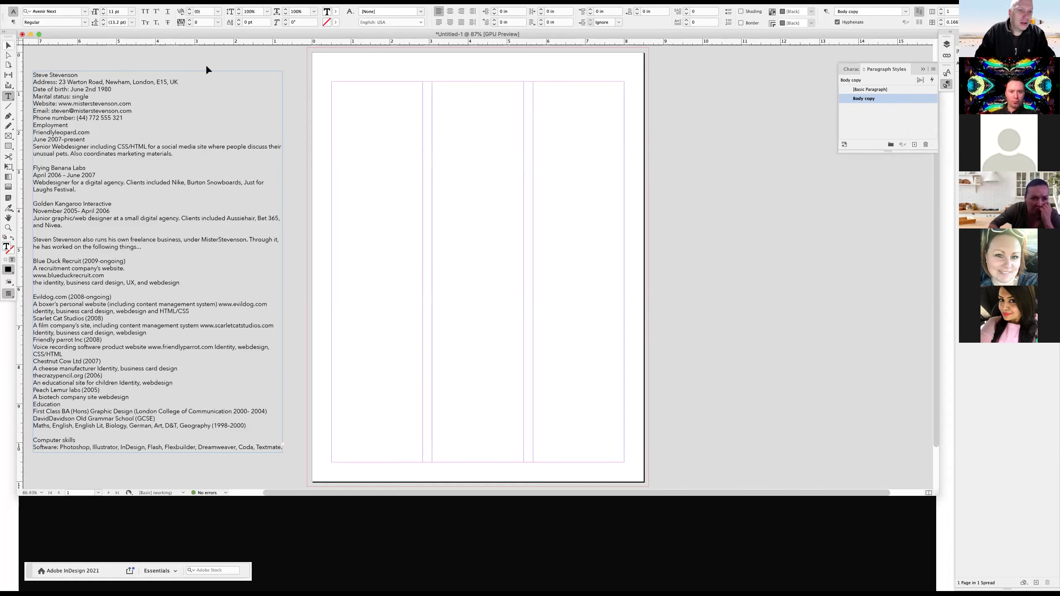
pyautogui.click(274, 61)
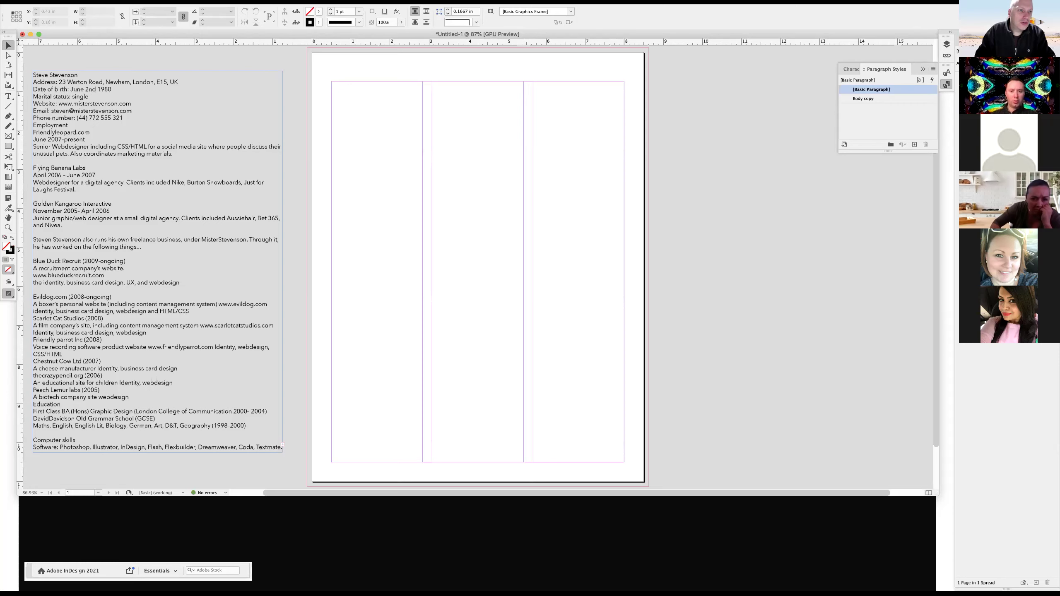
pyautogui.click(187, 2)
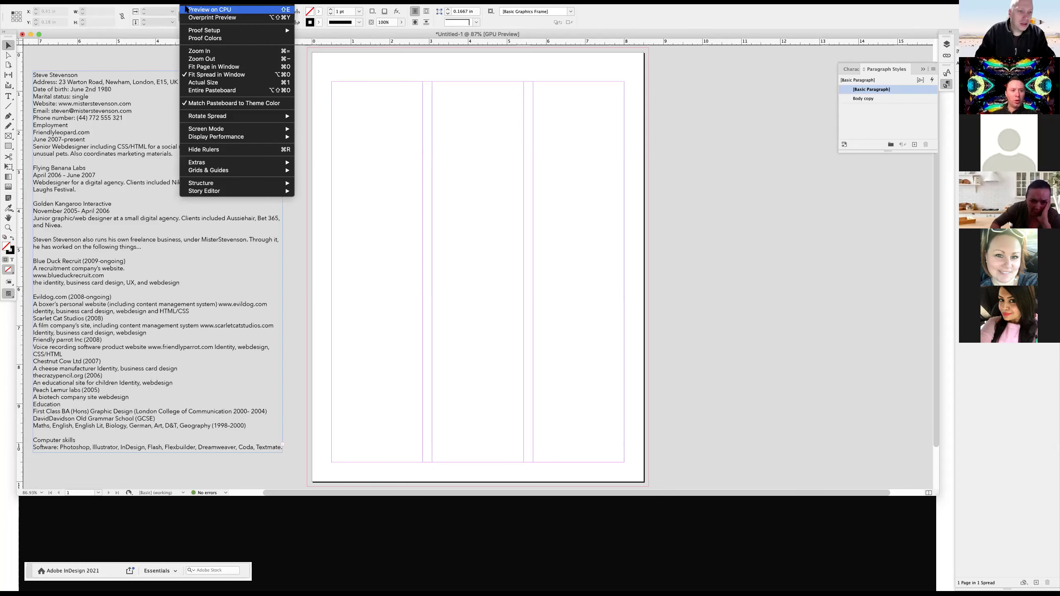
pyautogui.moveTo(211, 162)
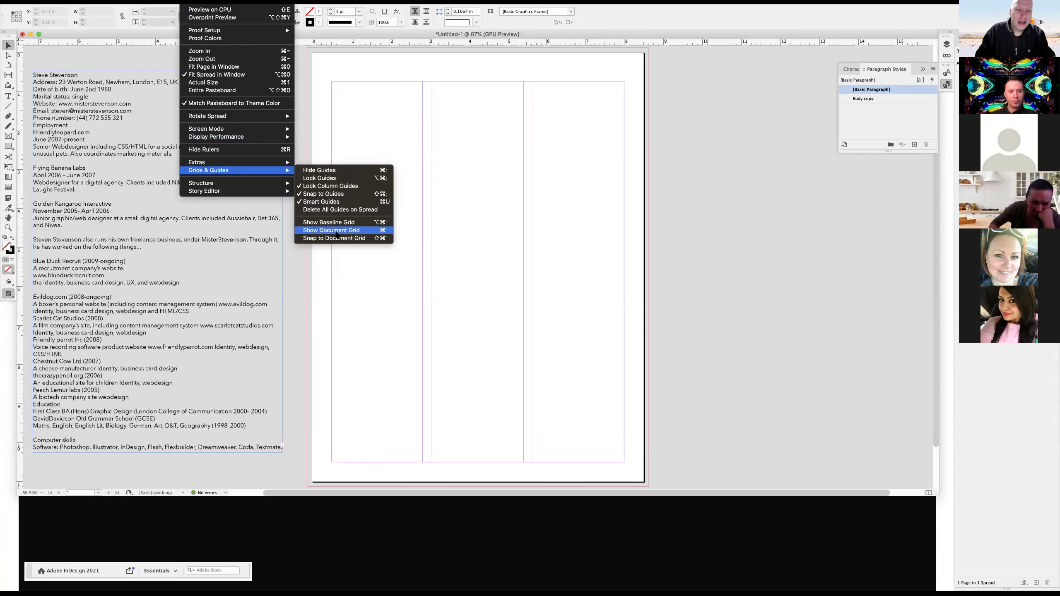
pyautogui.click(337, 231)
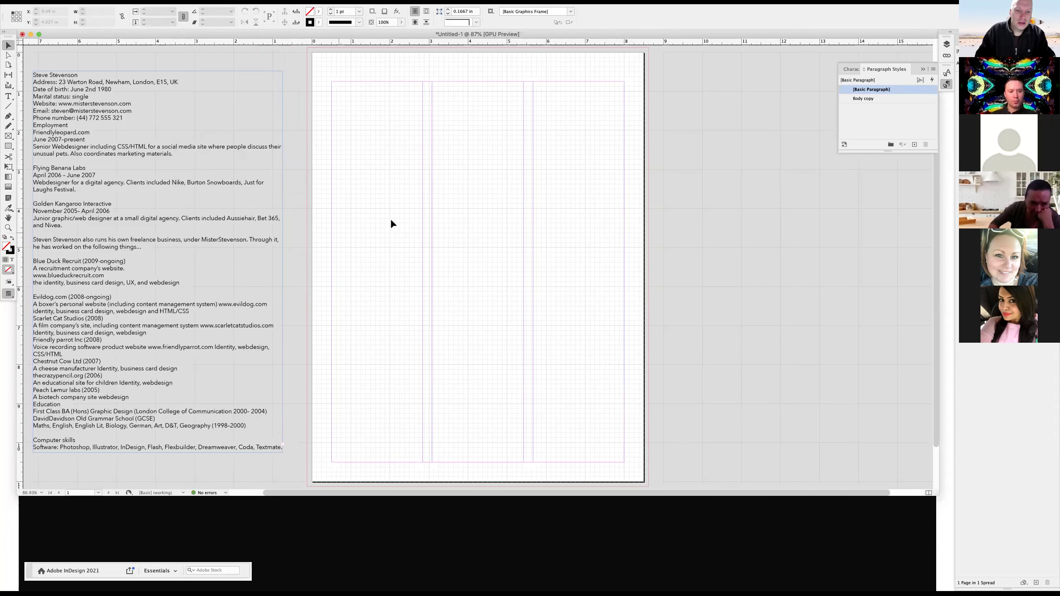
pyautogui.press('w')
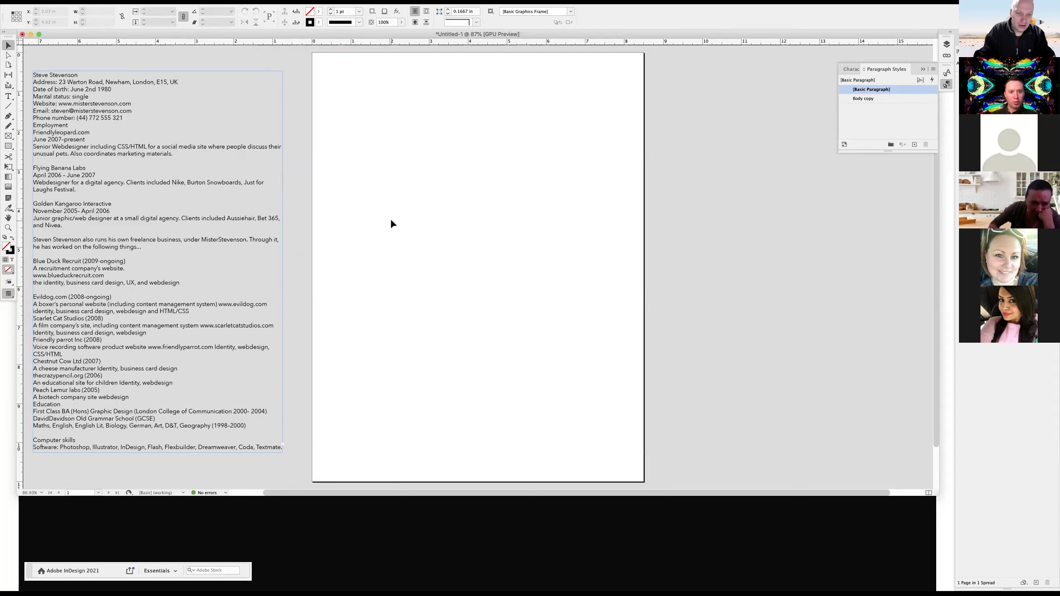
pyautogui.press('super+semicolon')
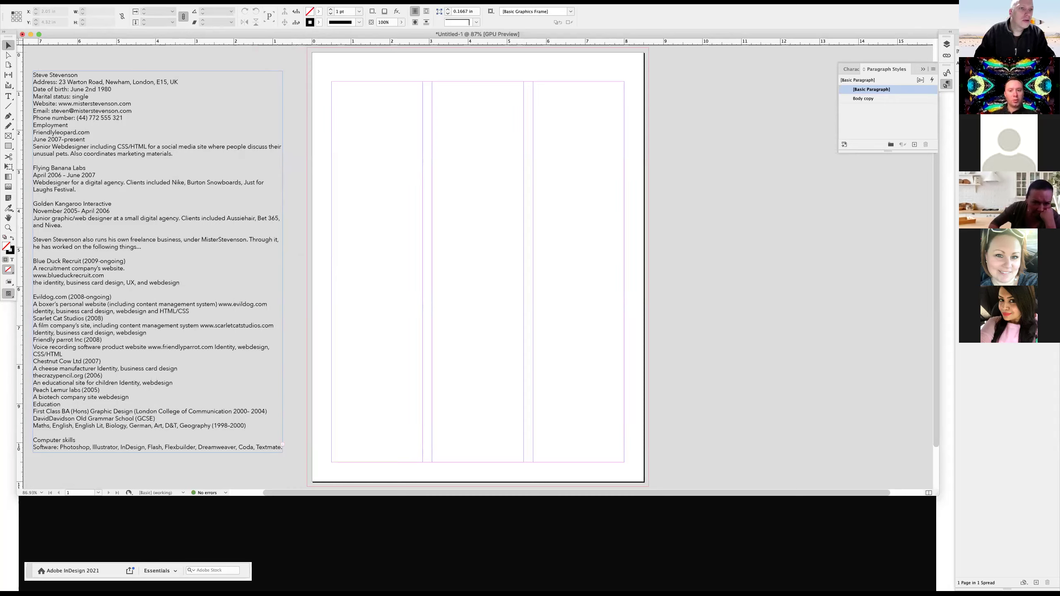
# Show the baseline grid on the page.
pyautogui.click(188, 2)
pyautogui.moveTo(206, 135)
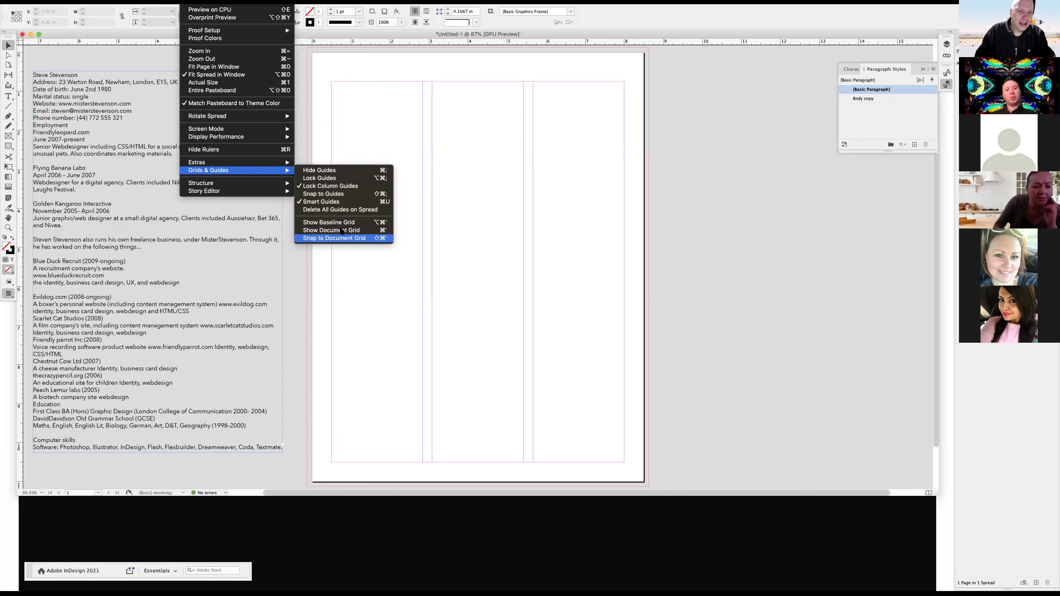
pyautogui.press('Return')
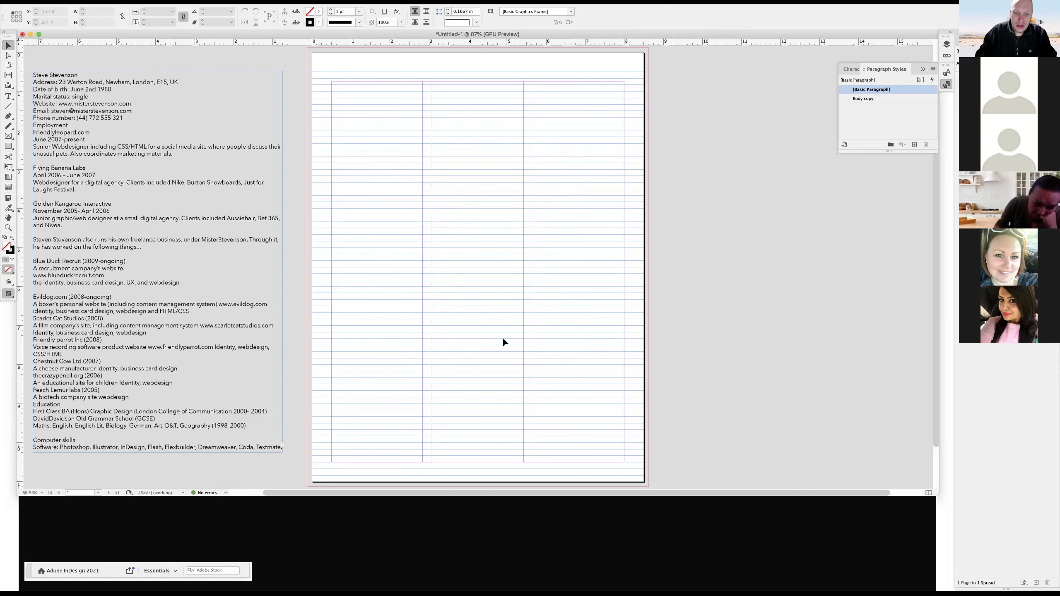
# Check the leading of a passage in the résumé body text, leaving its setting as it is.
pyautogui.click(140, 218)
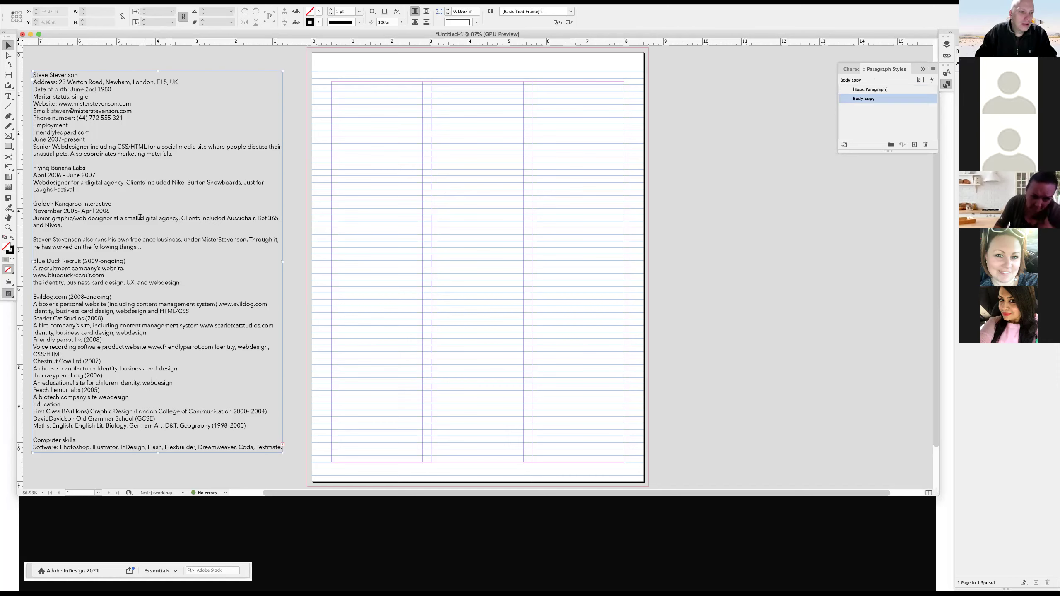
pyautogui.moveTo(140, 246); pyautogui.dragTo(141, 218)
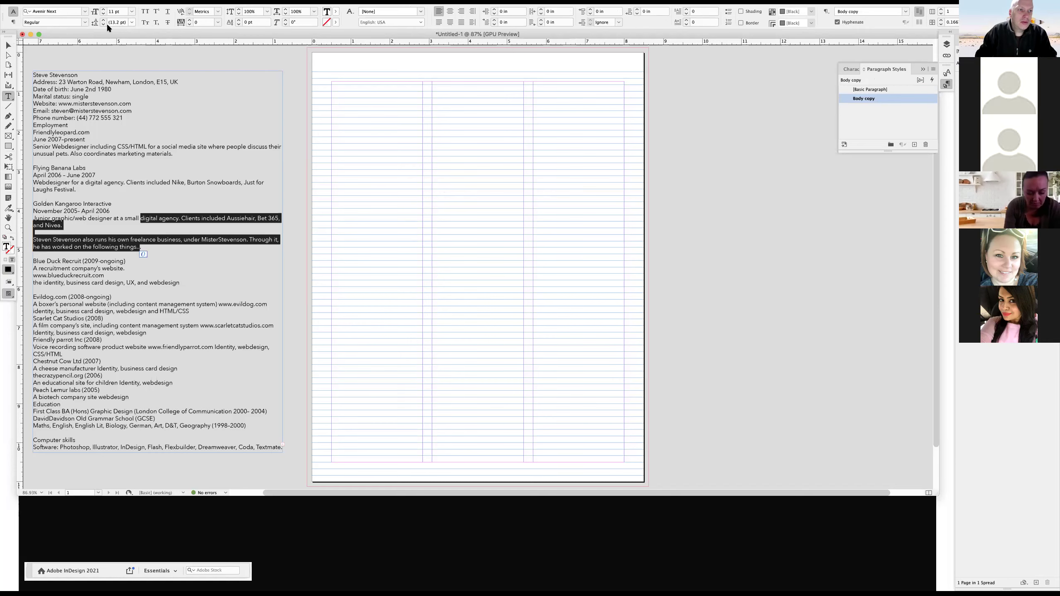
pyautogui.click(132, 23)
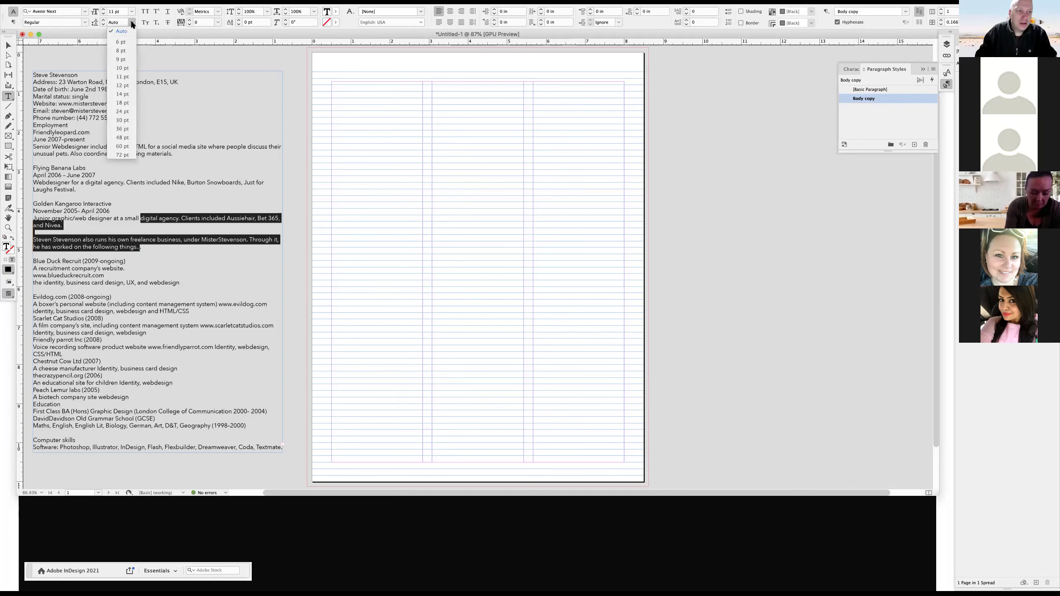
pyautogui.click(242, 63)
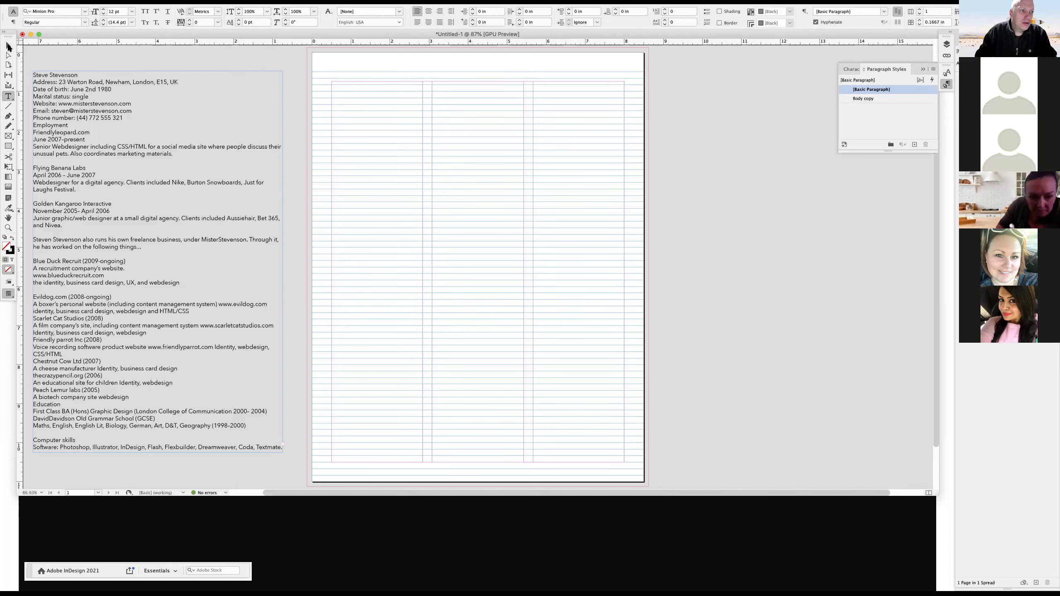
pyautogui.press('v')
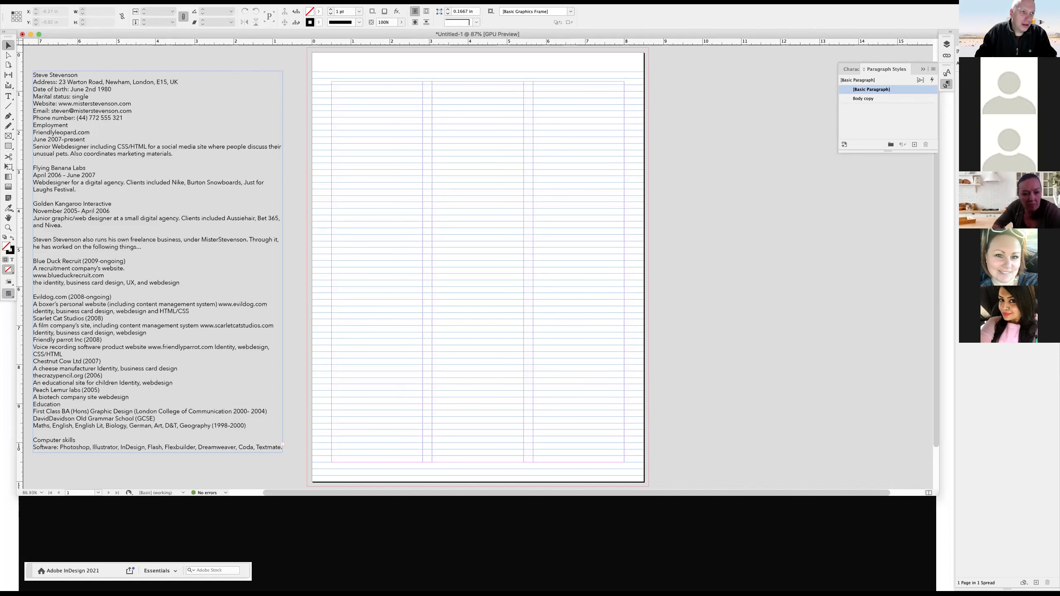
# Set the baseline grid to start at 0.75 in in the Grids preferences.
pyautogui.click(34, 2)
pyautogui.moveTo(56, 20)
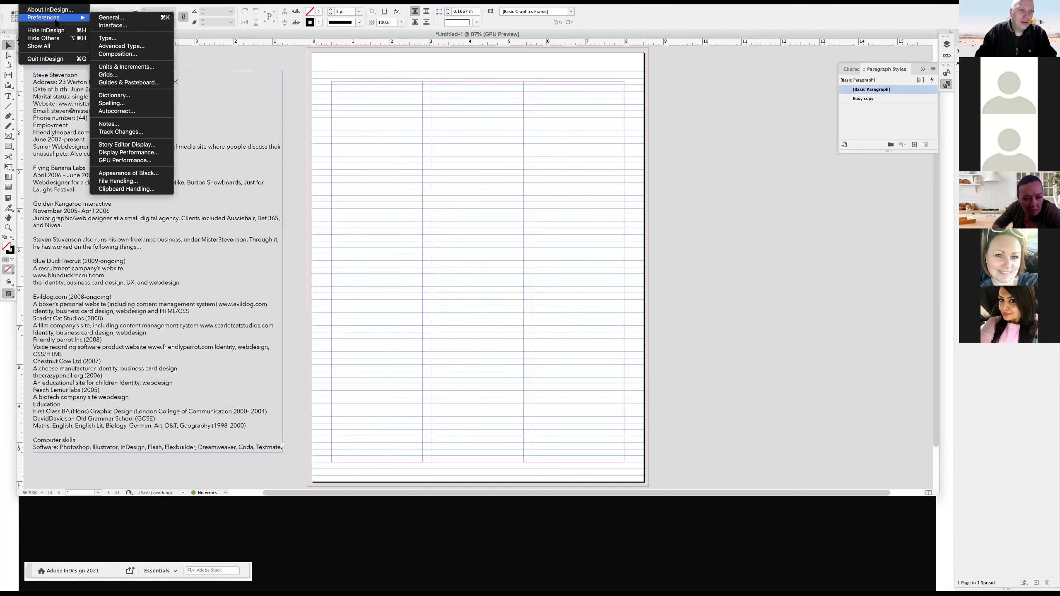
pyautogui.click(136, 76)
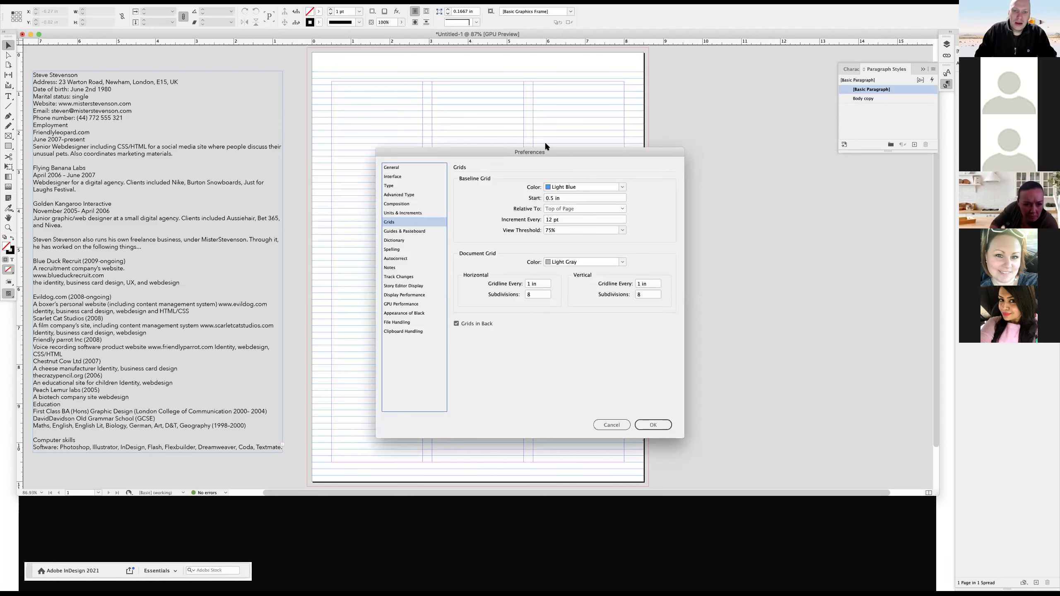
pyautogui.moveTo(562, 152); pyautogui.dragTo(486, 136)
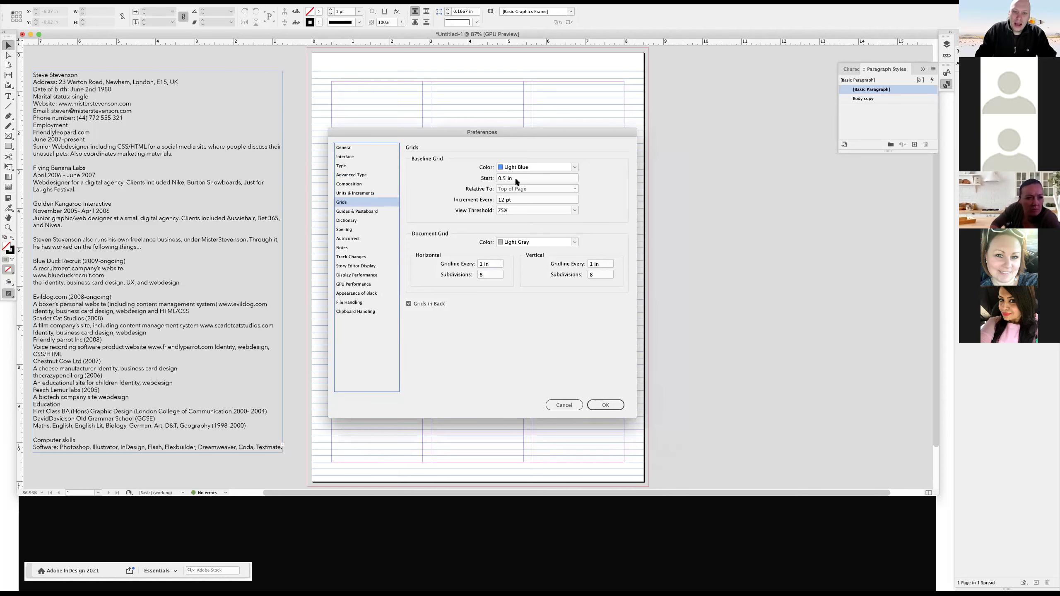
pyautogui.press('Tab')
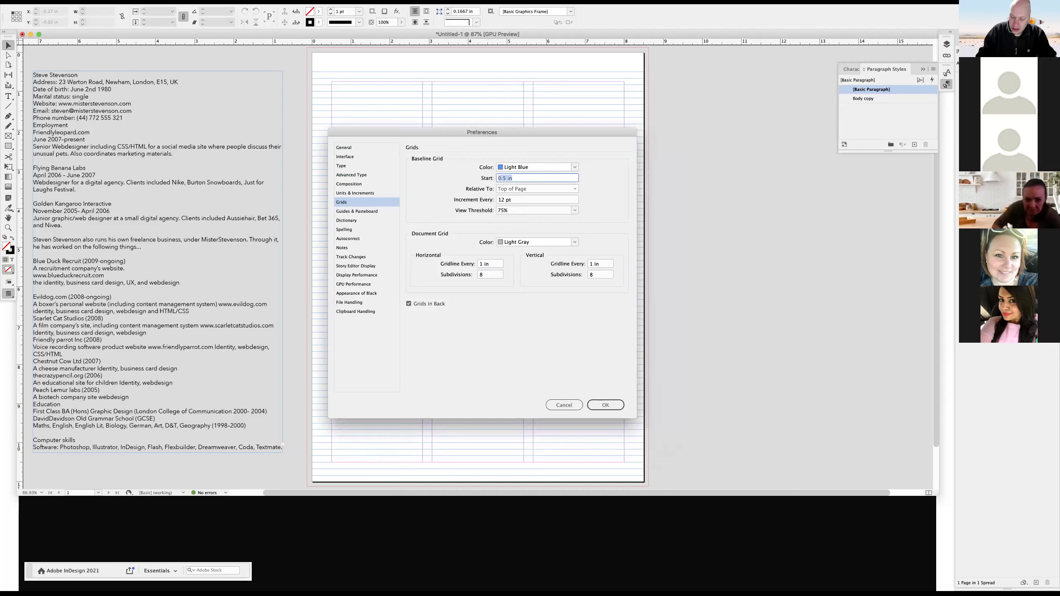
pyautogui.write('.75')
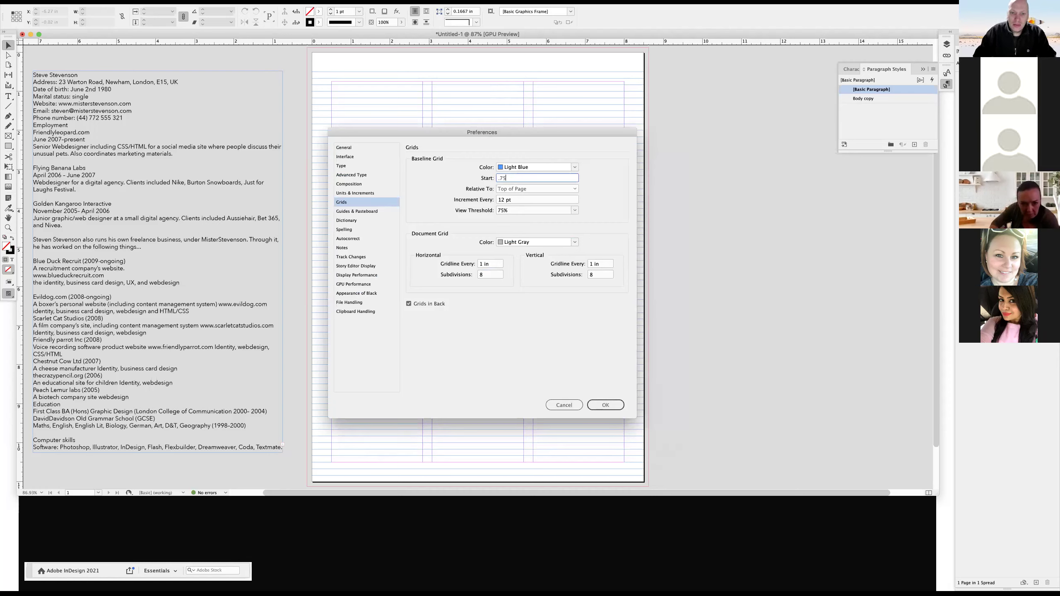
pyautogui.press('Tab')
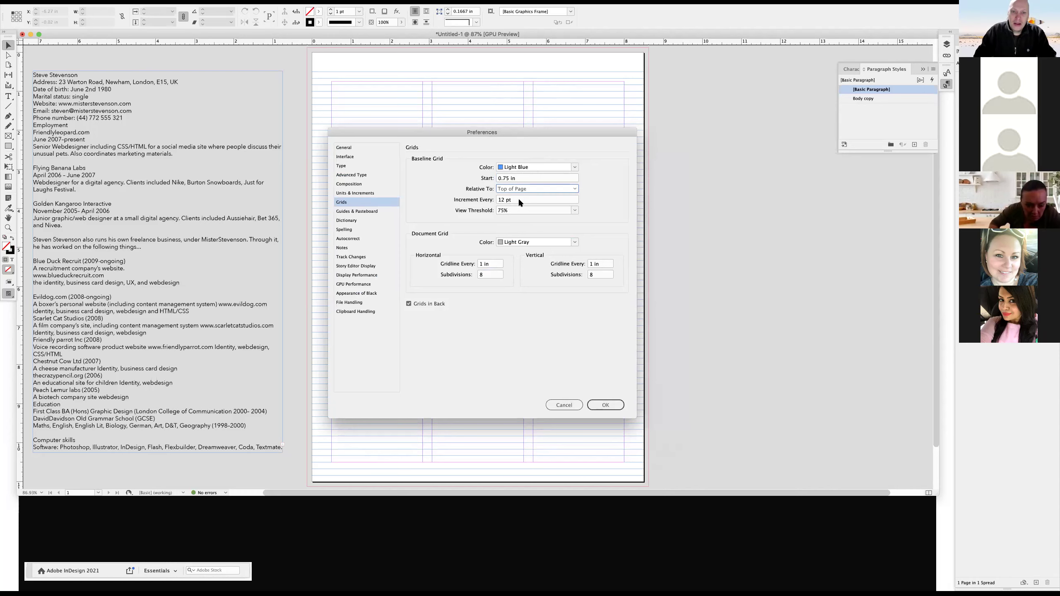
# Set the baseline grid increment to 13 pt, apply the preferences and inspect the grid near the page's top margin.
pyautogui.press('Tab')
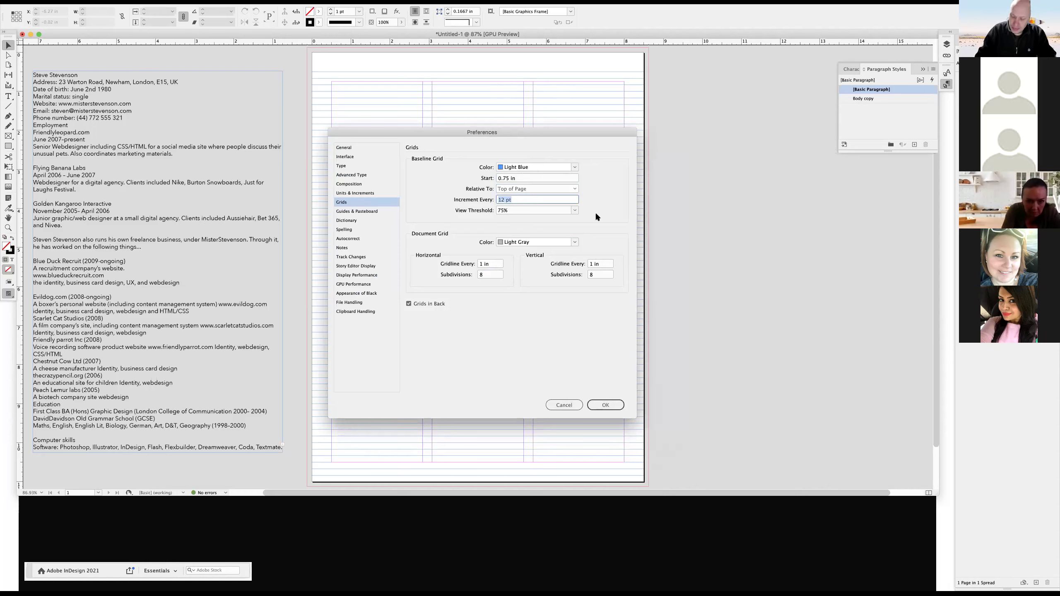
pyautogui.write('11')
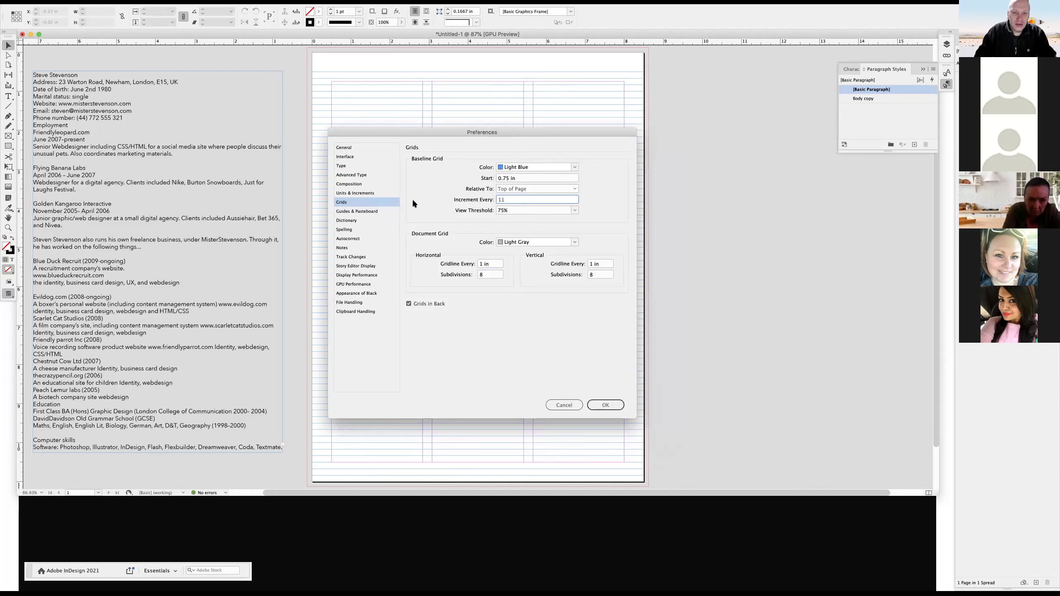
pyautogui.doubleClick(514, 200)
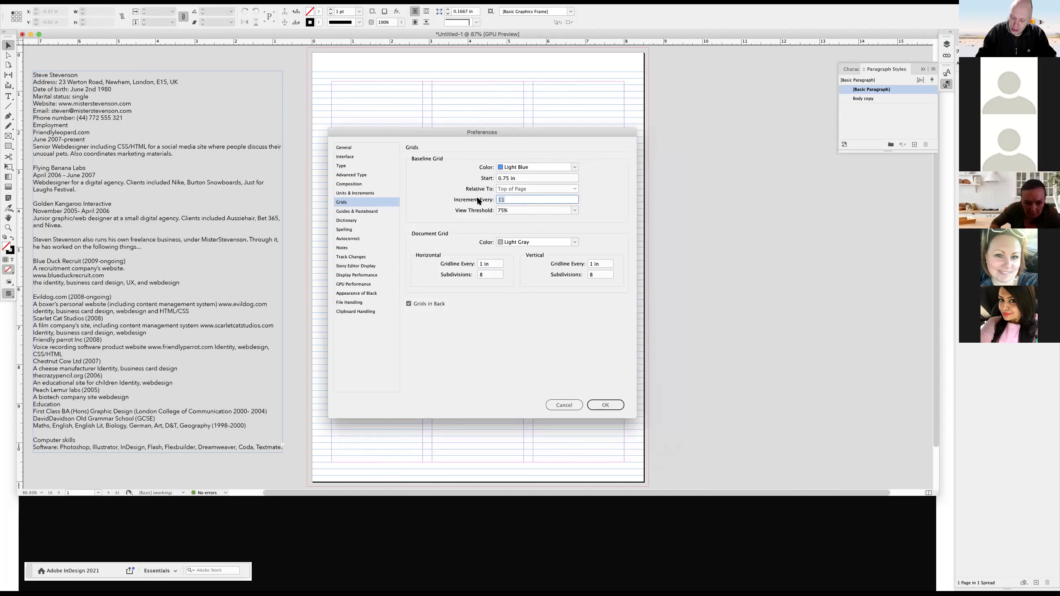
pyautogui.write('13')
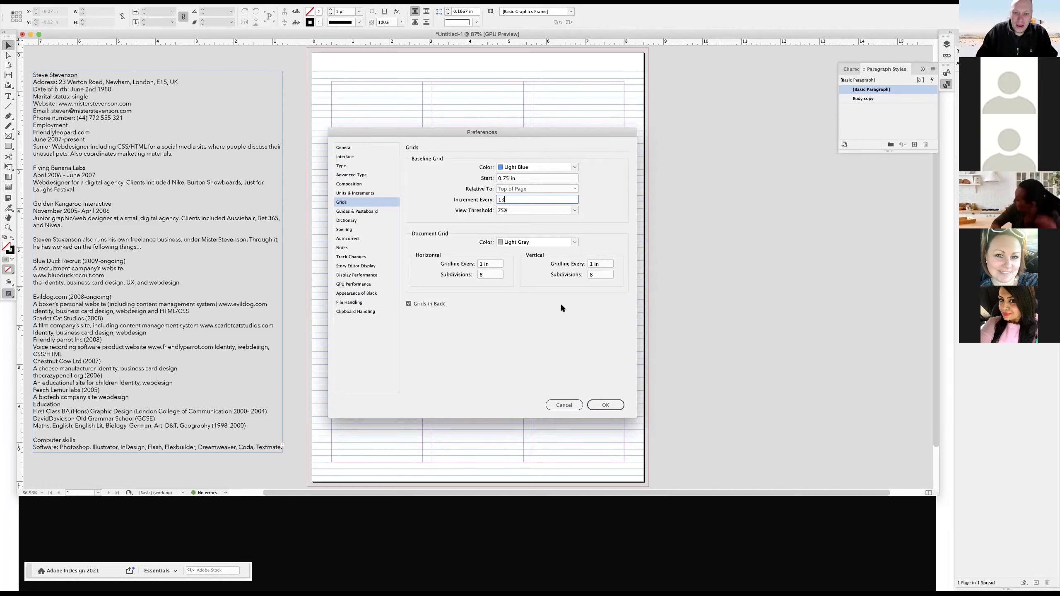
pyautogui.click(606, 404)
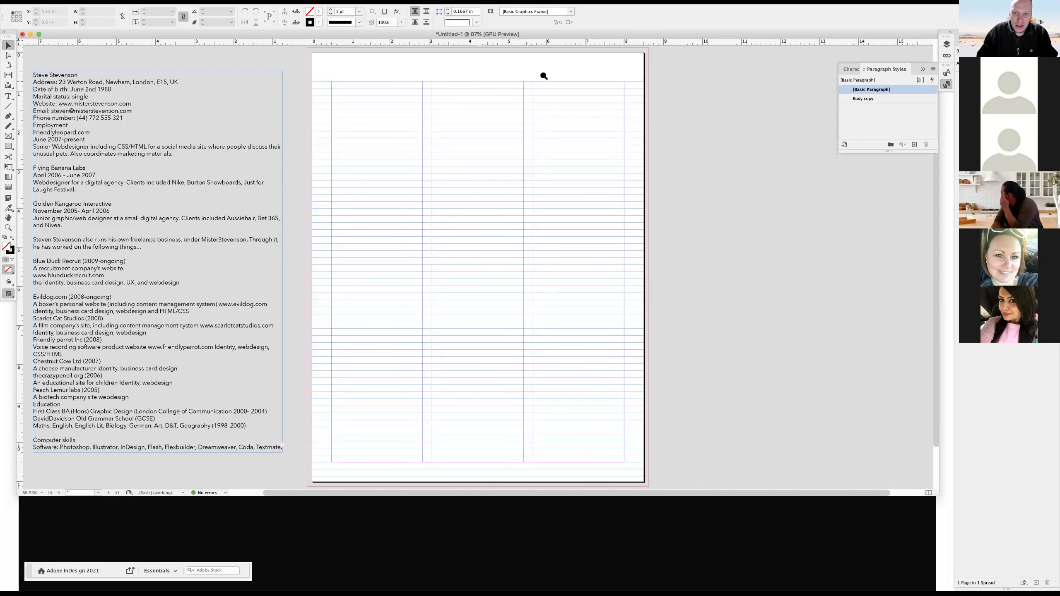
pyautogui.click(560, 80)
pyautogui.click(566, 160)
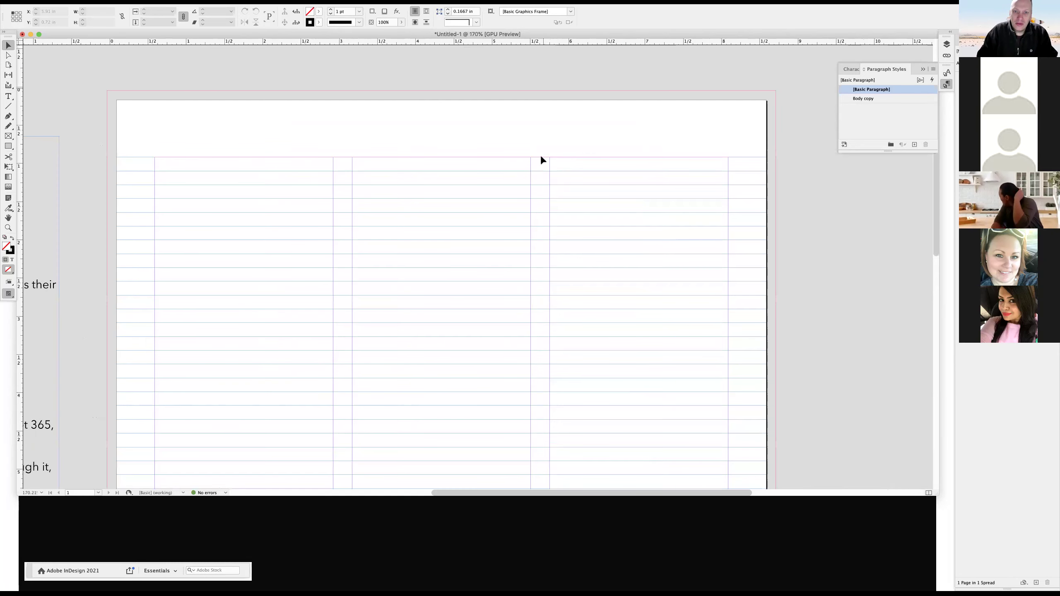
pyautogui.scroll(1, 479, 161)
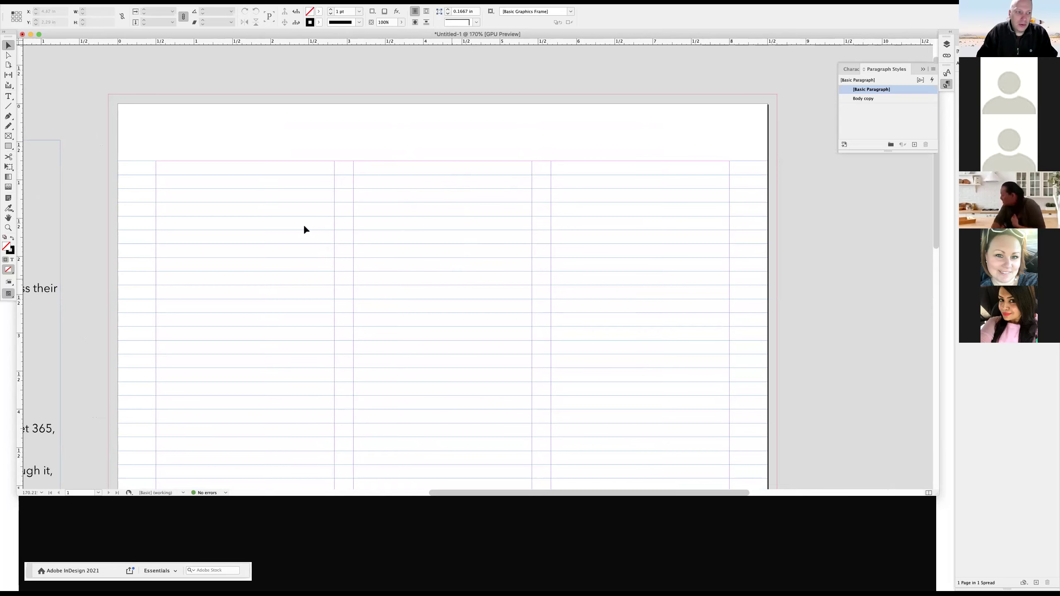
# Copy the résumé text from the beginning through the Friendlyleopard.com job description in the pasteboard frame.
pyautogui.click(30, 284)
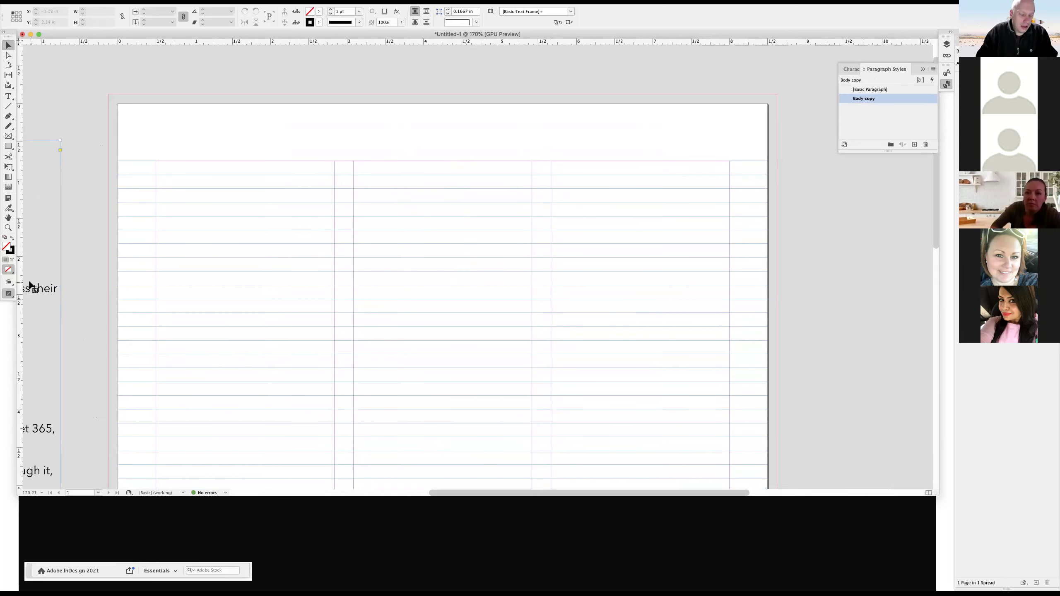
pyautogui.doubleClick(38, 279)
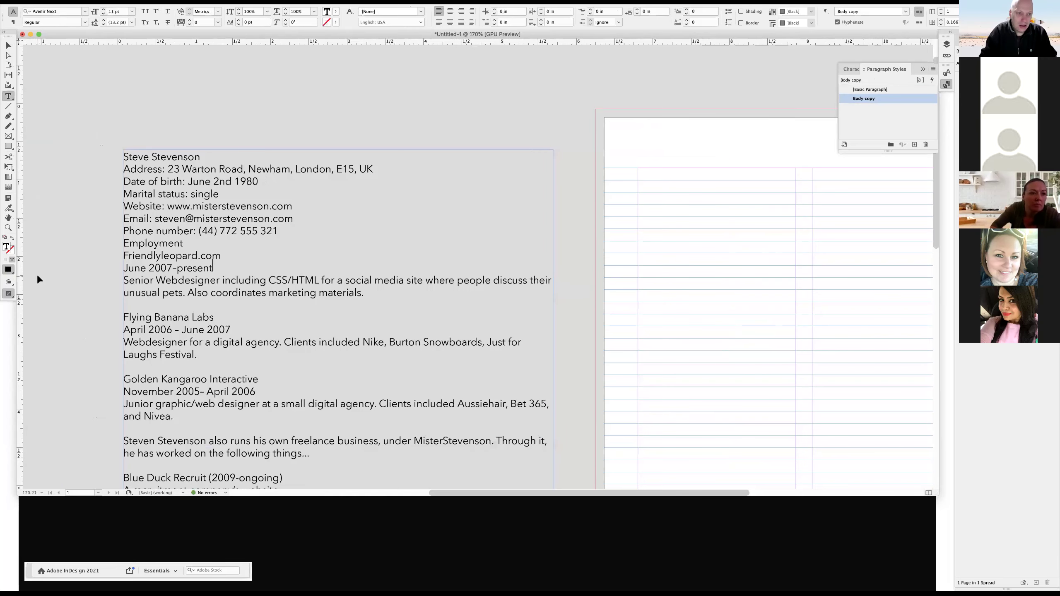
pyautogui.tripleClick(192, 341)
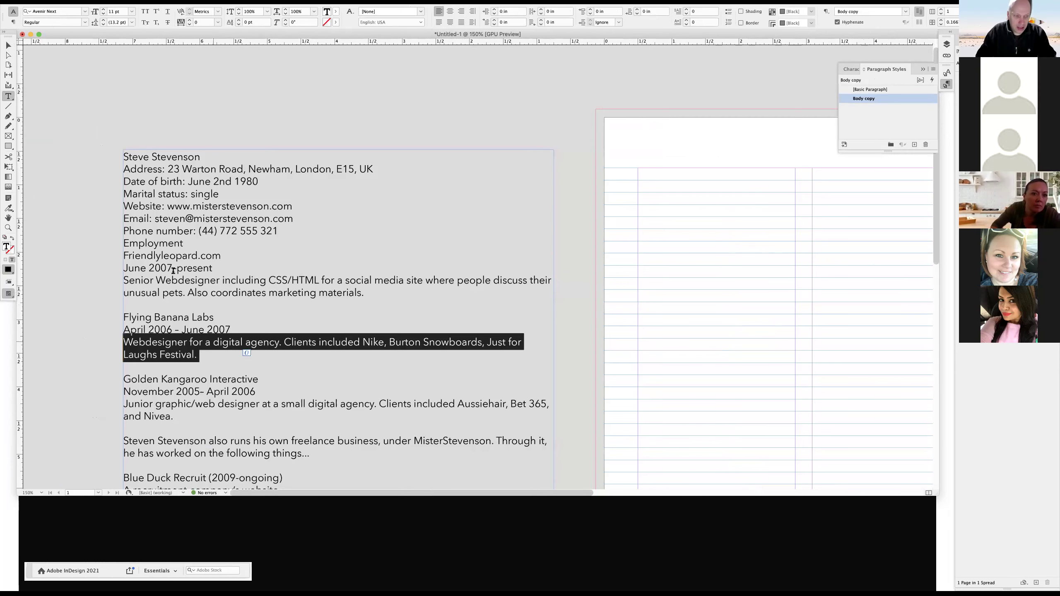
pyautogui.click(378, 333)
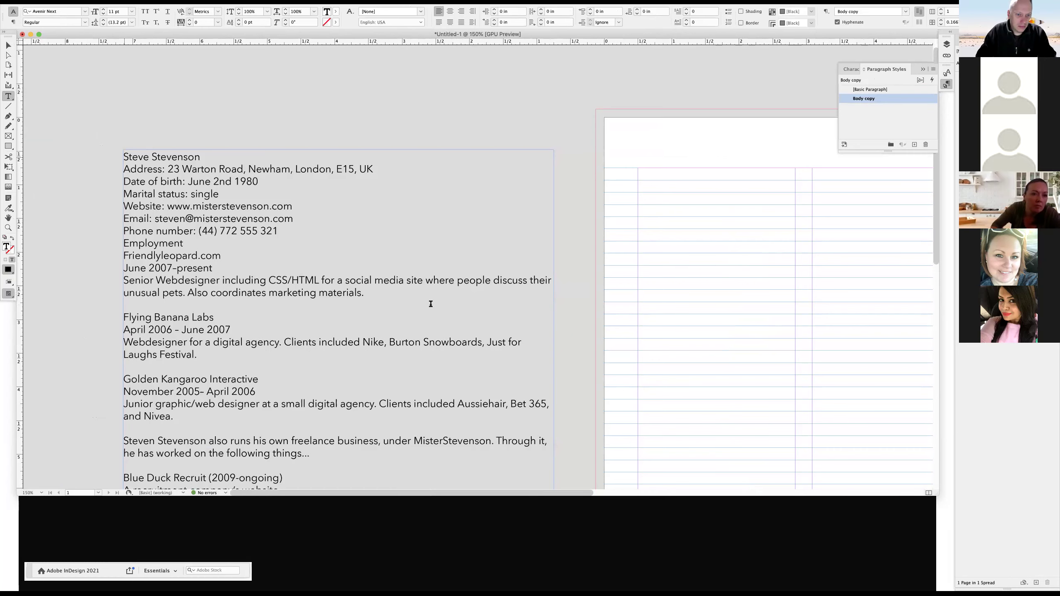
pyautogui.keyDown('shift'); pyautogui.click(430, 303); pyautogui.keyUp('shift')
pyautogui.press('super+c')
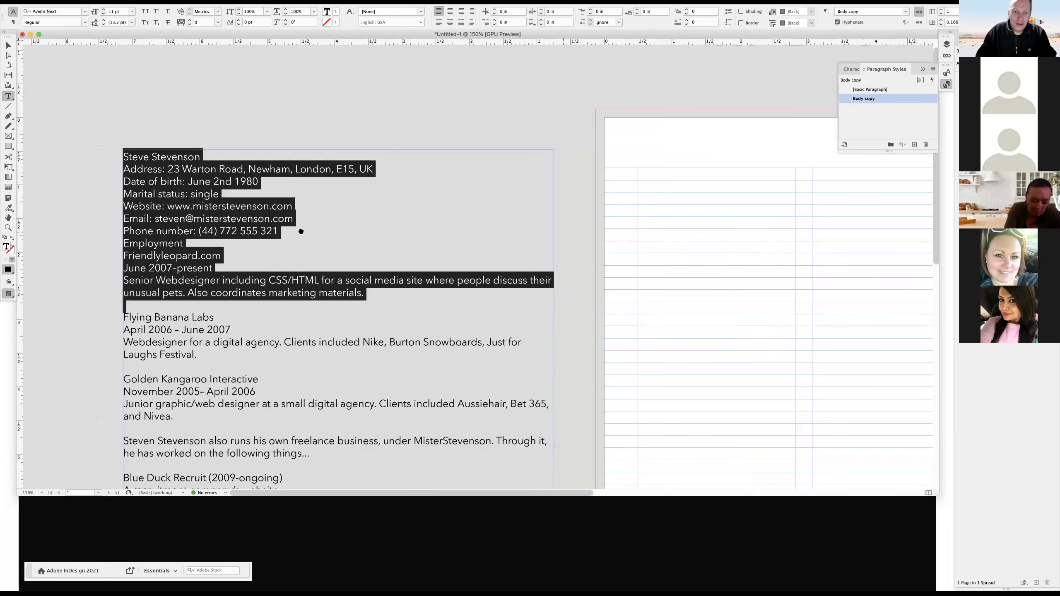
# Draw a text frame across the page's first two columns from the top margin and paste the copied résumé text into it.
pyautogui.hscroll(10, 263, 155)
pyautogui.moveTo(254, 146); pyautogui.dragTo(582, 423)
pyautogui.press('super+v')
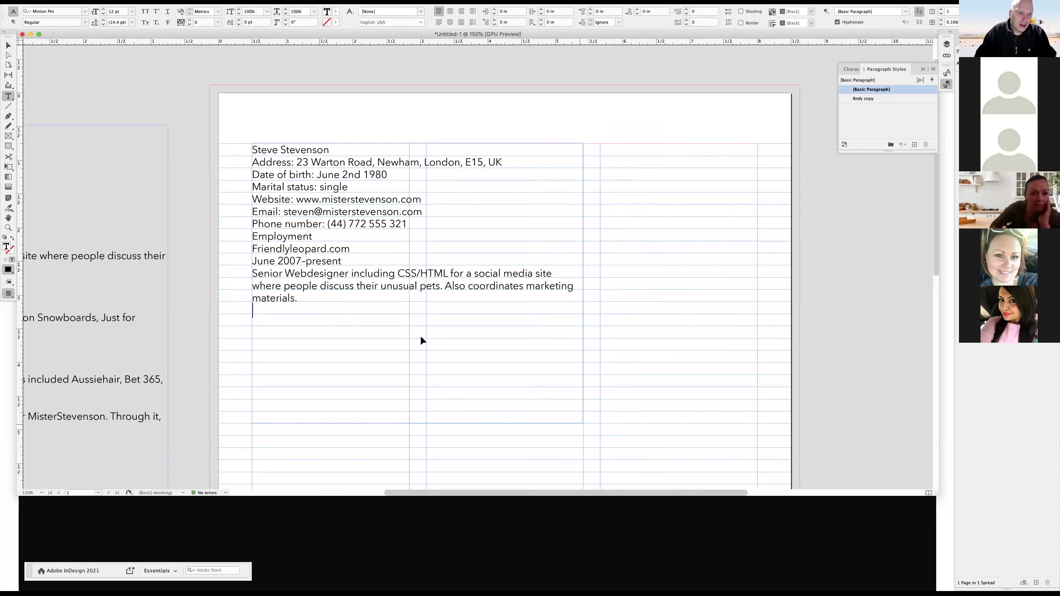
pyautogui.scroll(2, 256, 156)
pyautogui.press('super+shift+a')
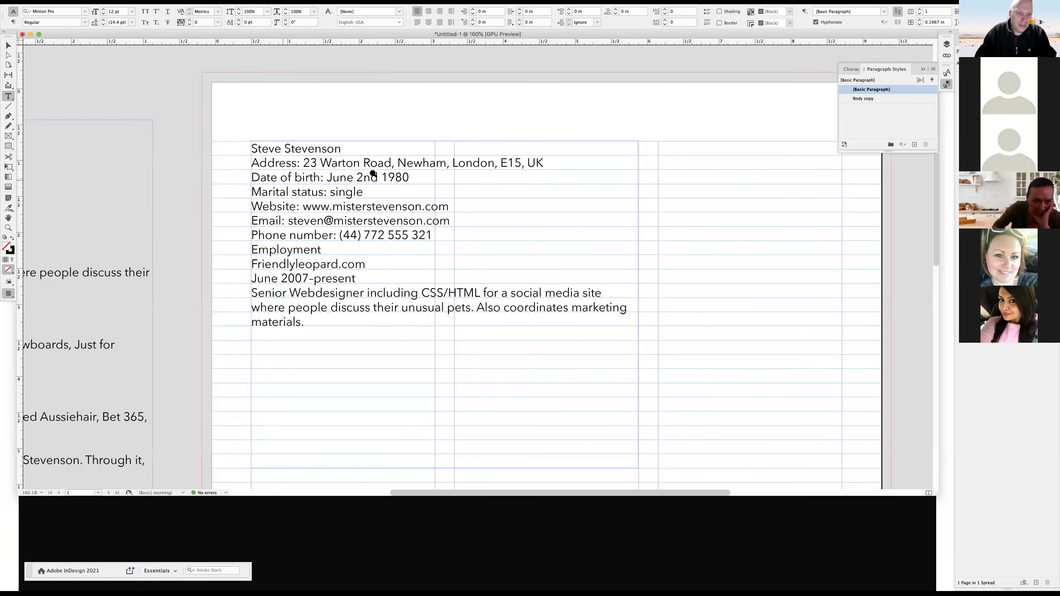
# Align the pasted text frame's upper edge with the 0.75 in top margin.
pyautogui.scroll(3, 358, 145)
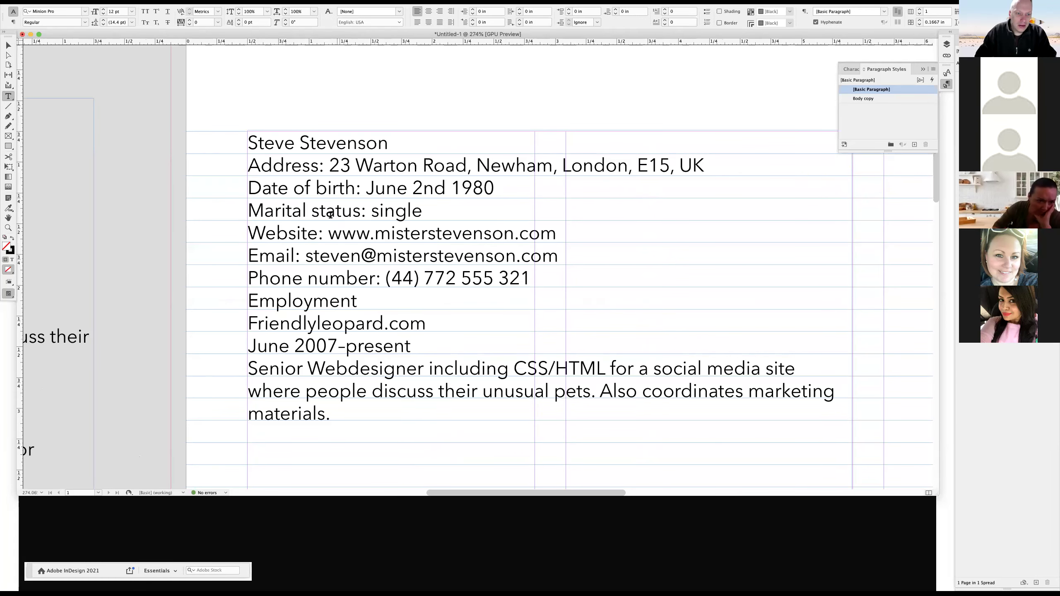
pyautogui.click(8, 46)
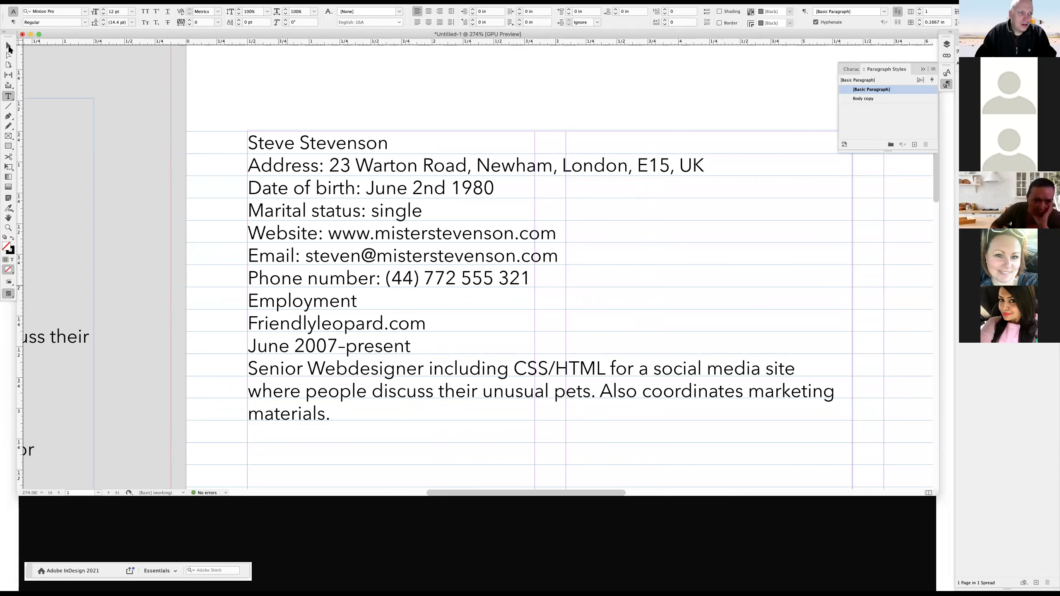
pyautogui.click(530, 205)
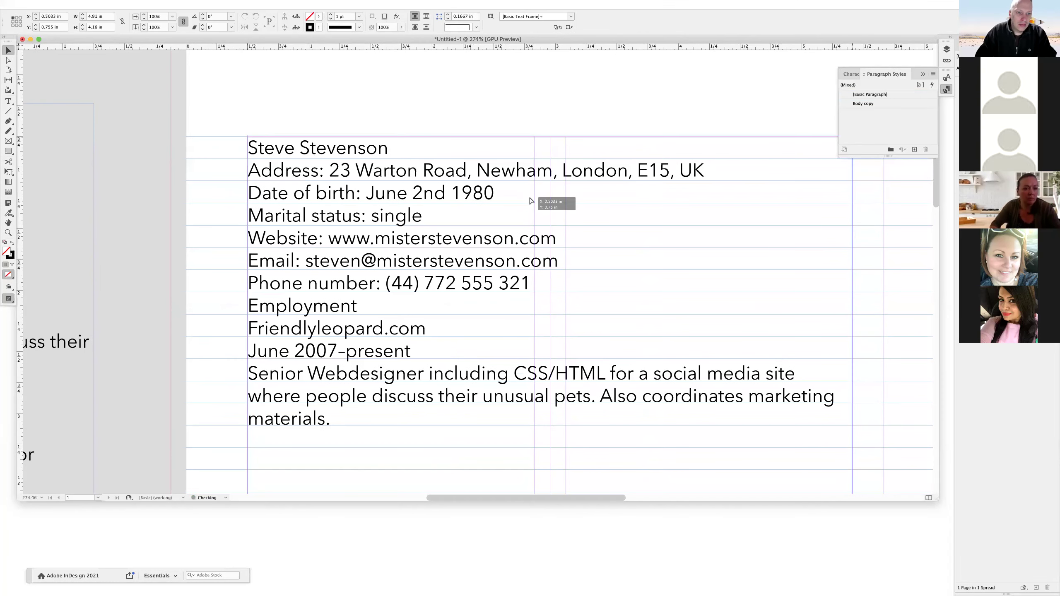
pyautogui.moveTo(530, 201); pyautogui.dragTo(529, 202)
pyautogui.click(424, 107)
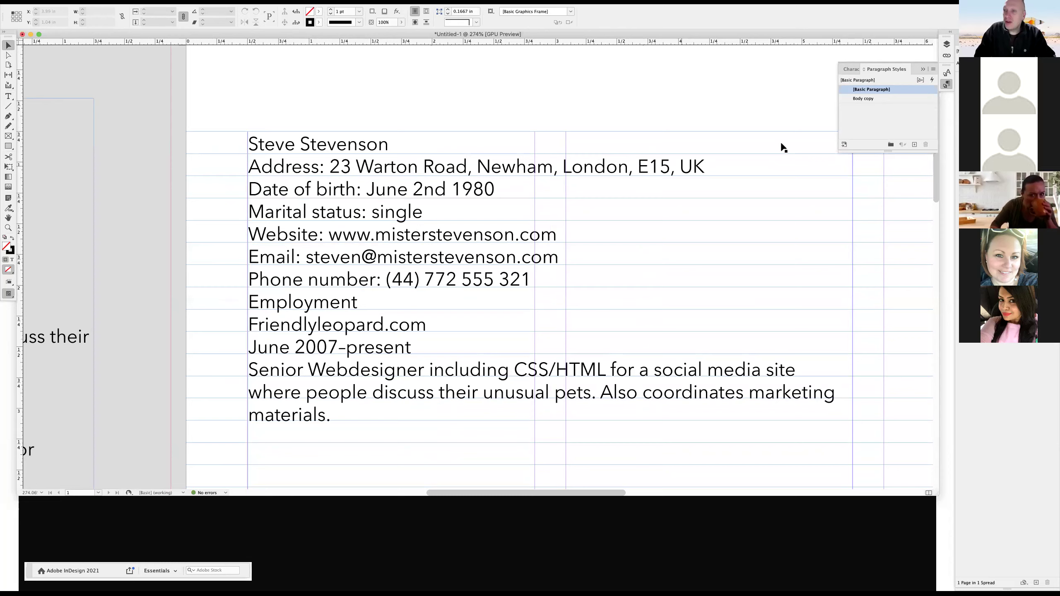
# Set the leading of the Body copy paragraph style to 13 pt with the preview turned on.
pyautogui.click(880, 99)
pyautogui.doubleClick(881, 100)
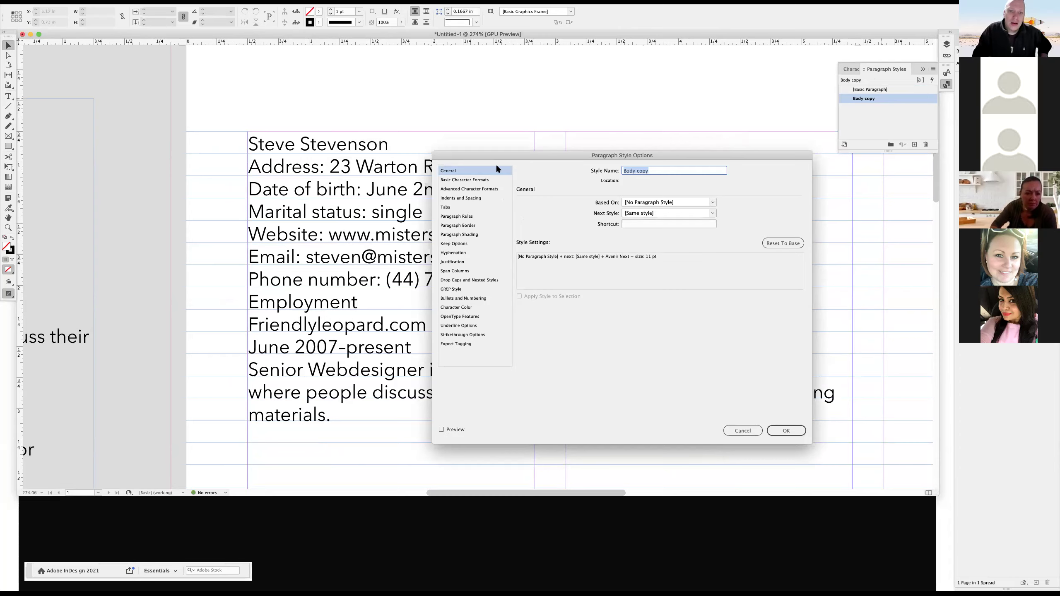
pyautogui.click(459, 181)
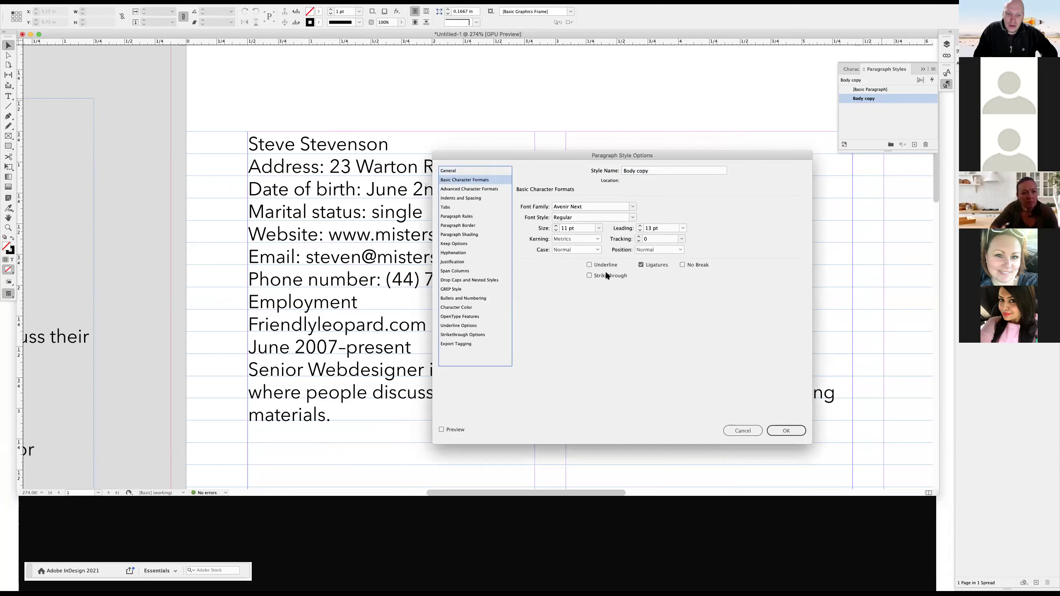
pyautogui.click(441, 429)
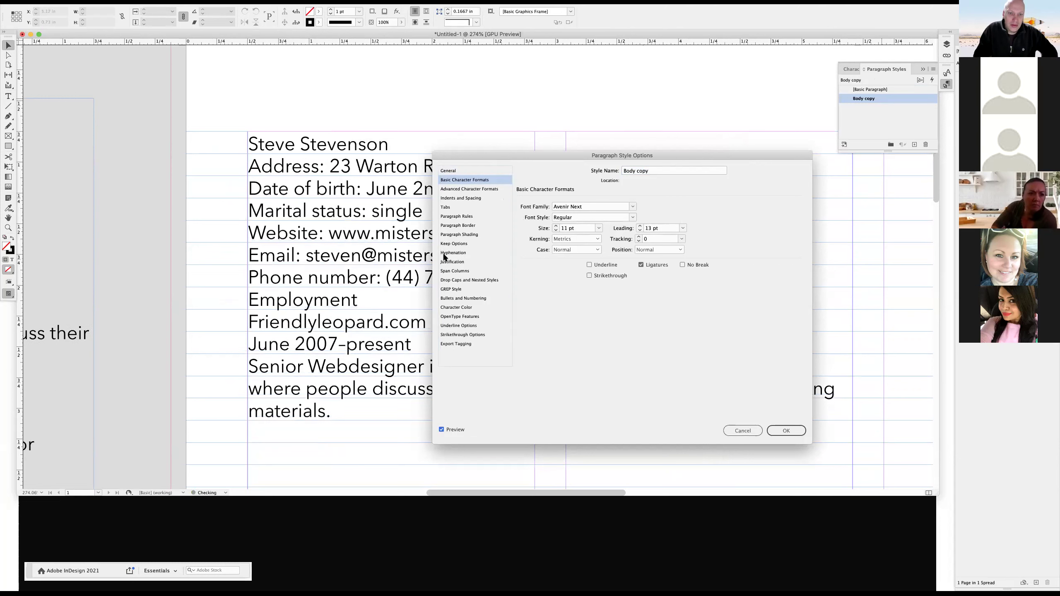
# Set the Body copy style's Align to Grid to All Lines, compare it with None, and apply the style with All Lines.
pyautogui.click(453, 199)
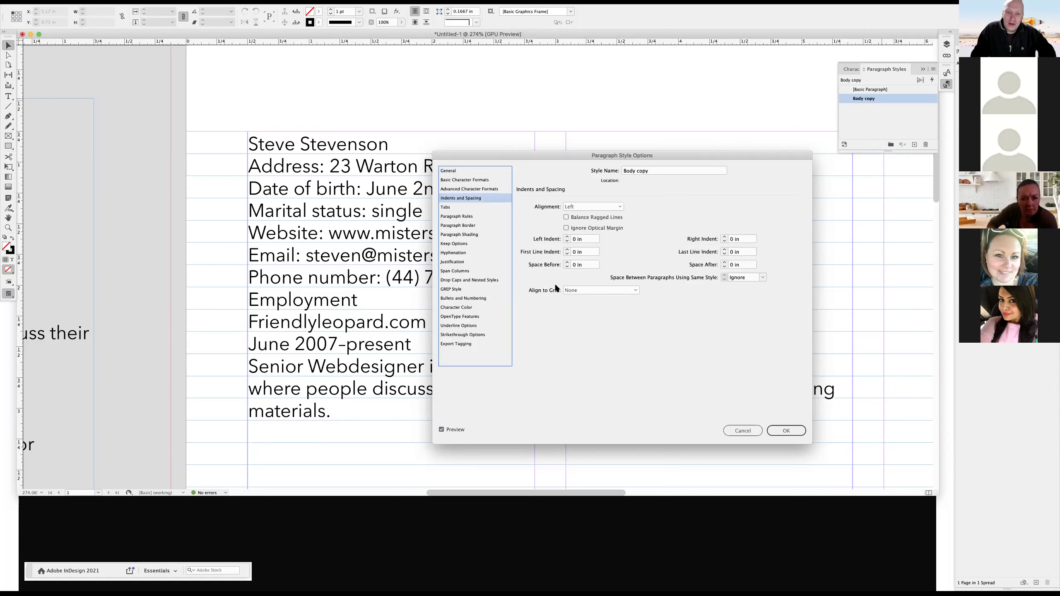
pyautogui.click(609, 289)
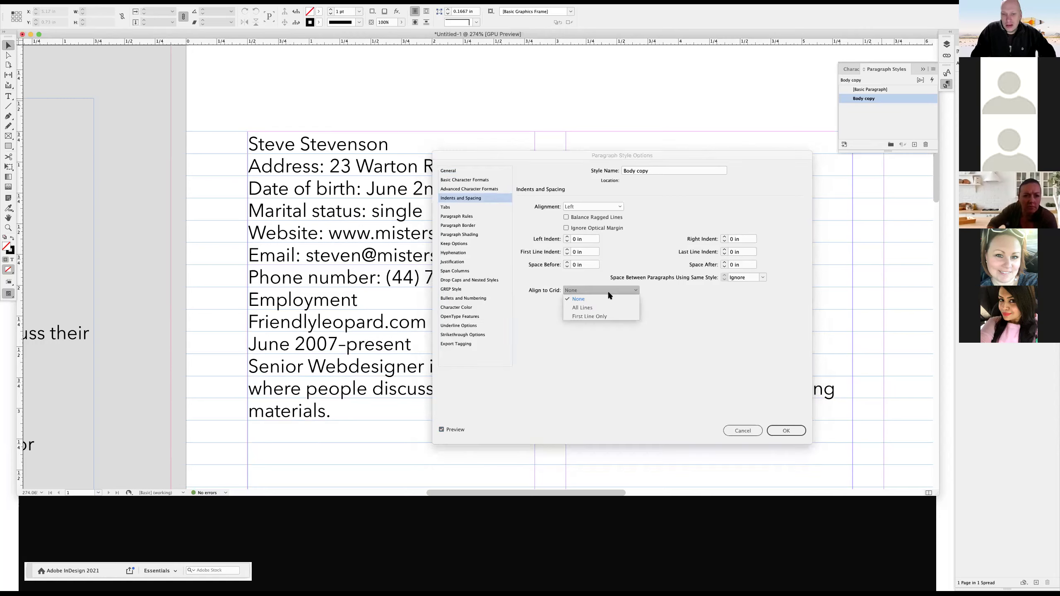
pyautogui.click(592, 308)
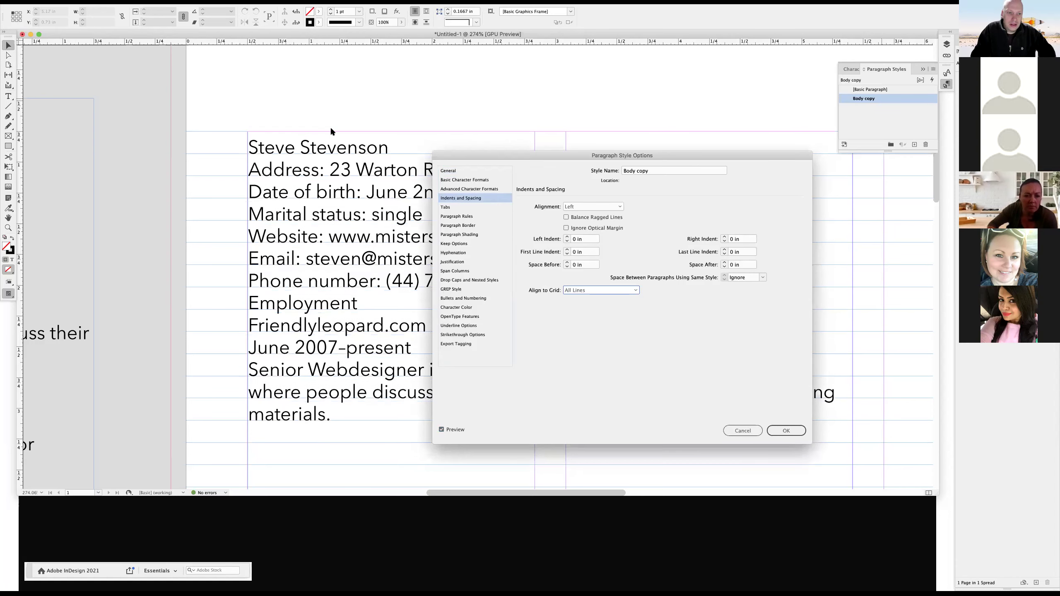
pyautogui.click(599, 292)
pyautogui.click(597, 298)
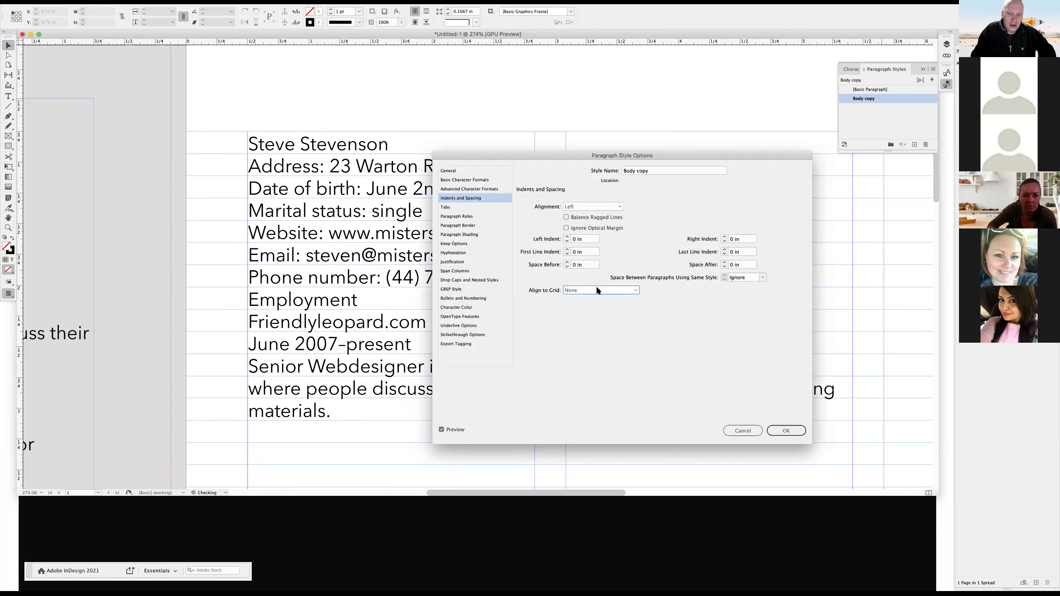
pyautogui.click(589, 292)
pyautogui.click(588, 302)
pyautogui.click(786, 431)
# Try shifting the pasted text frame slightly to test how its lines follow the baseline grid.
pyautogui.click(423, 247)
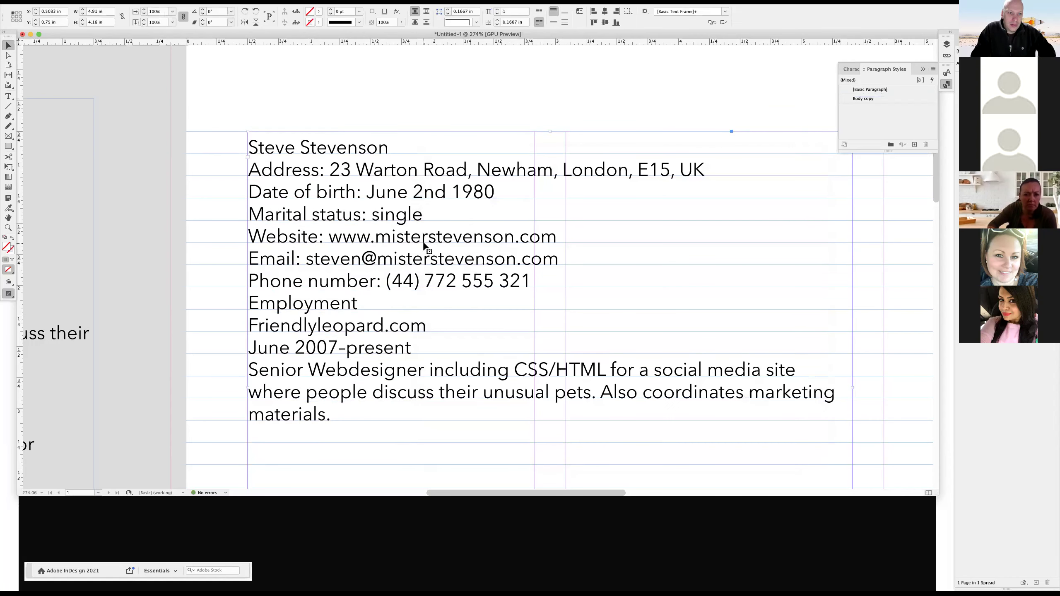
pyautogui.moveTo(424, 243)
pyautogui.mouseDown()
pyautogui.moveTo(423, 233)
pyautogui.moveTo(420, 290)
pyautogui.moveTo(421, 254)
pyautogui.mouseUp()
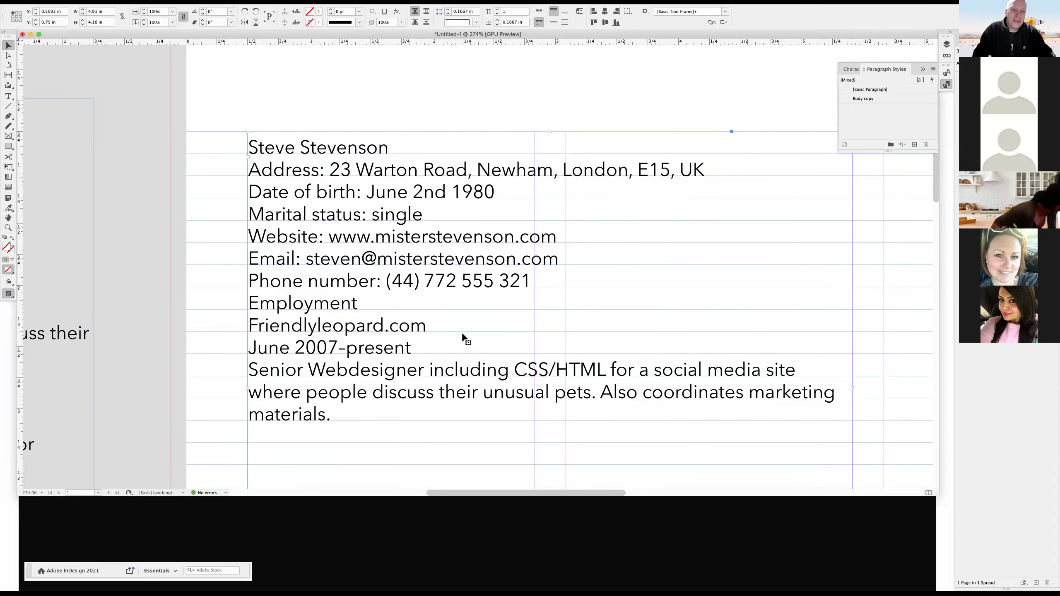
# Select the pasteboard résumé text from the first job's description to the children's educational site entry, ending with the Selection tool active.
pyautogui.keyDown('alt'); pyautogui.keyDown('super'); pyautogui.click(468, 322); pyautogui.keyUp('super'); pyautogui.keyUp('alt')
pyautogui.keyDown('alt'); pyautogui.keyDown('super'); pyautogui.click(468, 321); pyautogui.keyUp('super'); pyautogui.keyUp('alt')
pyautogui.keyDown('alt'); pyautogui.keyDown('super'); pyautogui.click(469, 322); pyautogui.keyUp('super'); pyautogui.keyUp('alt')
pyautogui.keyDown('alt'); pyautogui.keyDown('super'); pyautogui.click(408, 298); pyautogui.keyUp('super'); pyautogui.keyUp('alt')
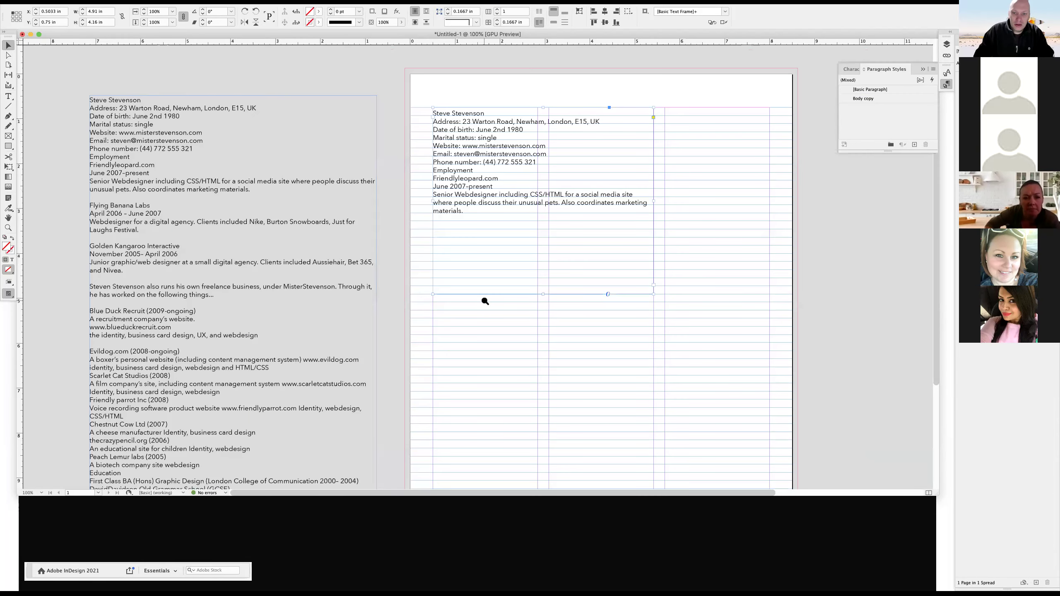
pyautogui.keyDown('alt'); pyautogui.keyDown('super'); pyautogui.click(504, 300); pyautogui.keyUp('super'); pyautogui.keyUp('alt')
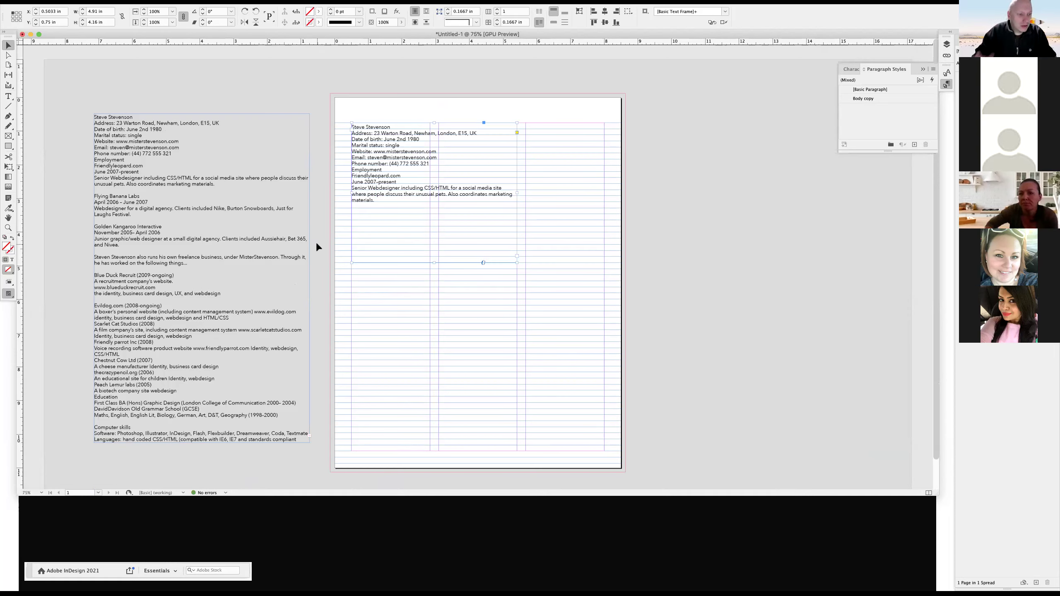
pyautogui.doubleClick(184, 291)
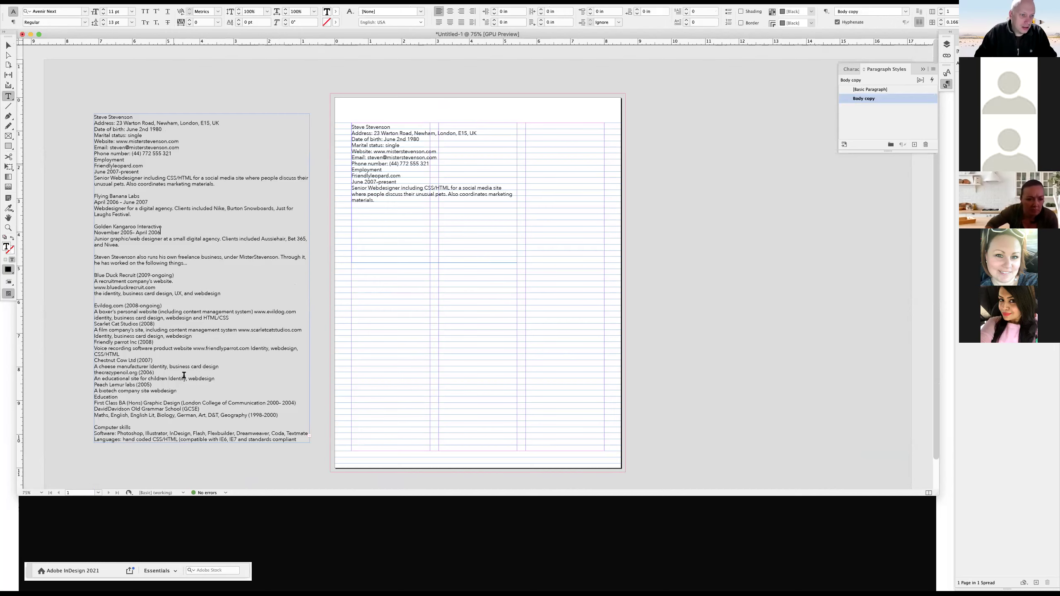
pyautogui.moveTo(183, 378); pyautogui.dragTo(140, 171)
pyautogui.click(7, 45)
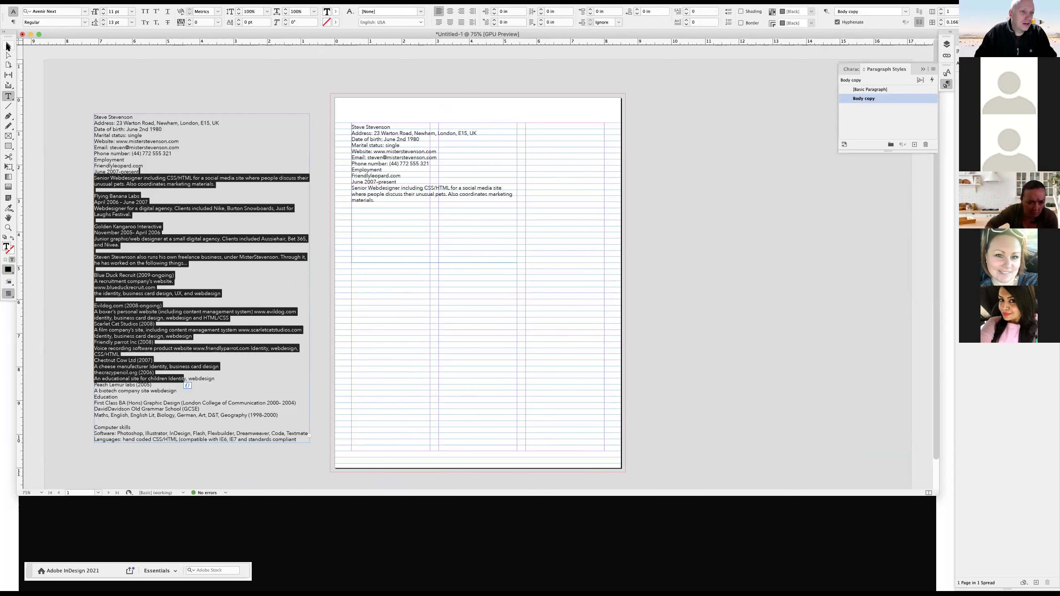
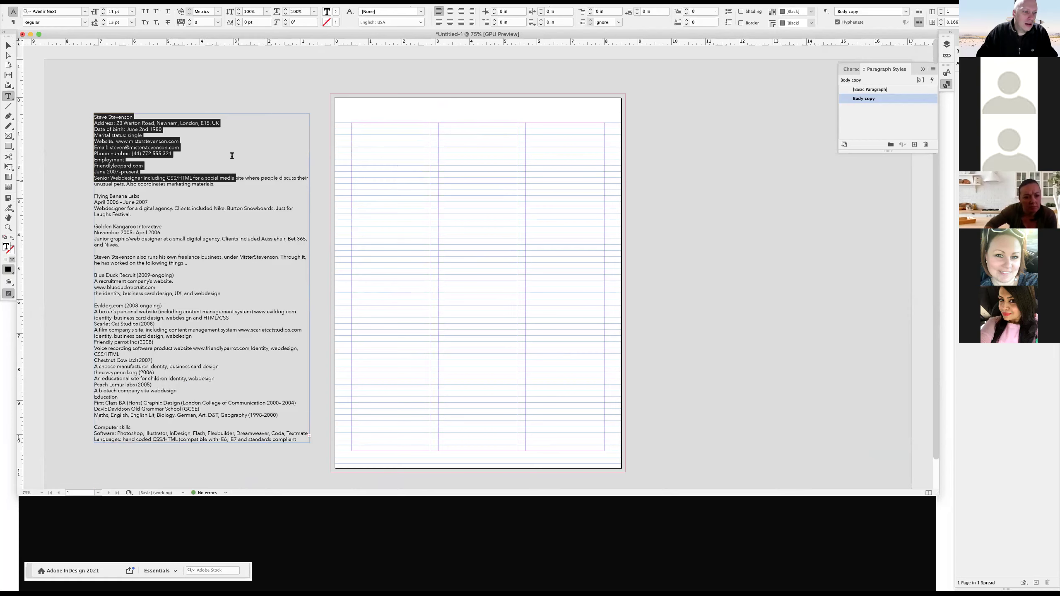
pyautogui.hotkey('shift', 'Up')
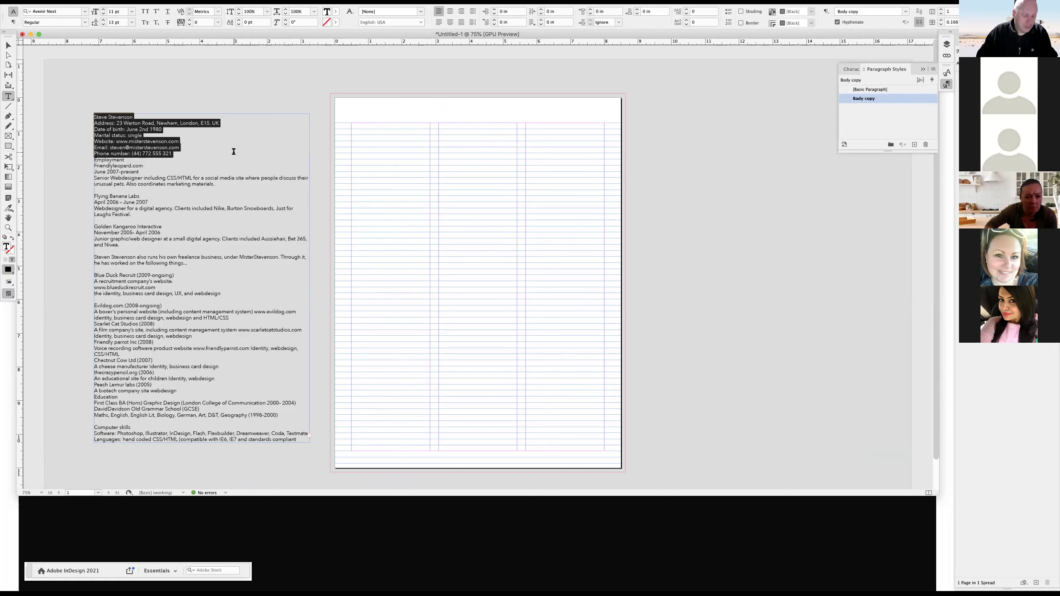
# Cut the résumé text from the Employment heading through to the end, keeping only the personal details in the pasteboard frame.
pyautogui.click(94, 158)
pyautogui.moveTo(94, 158); pyautogui.dragTo(297, 440)
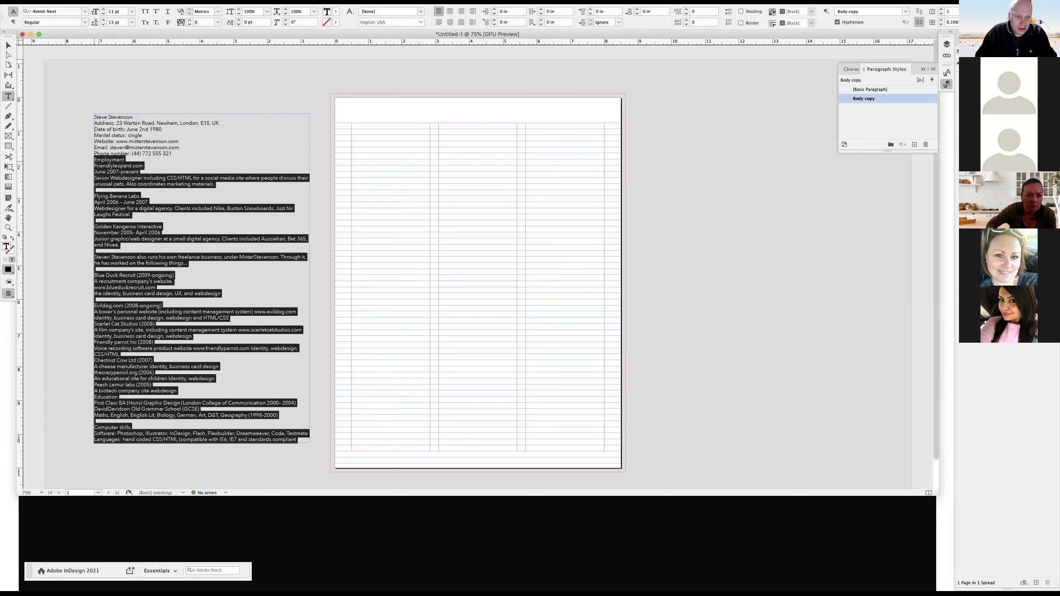
pyautogui.press('BackSpace')
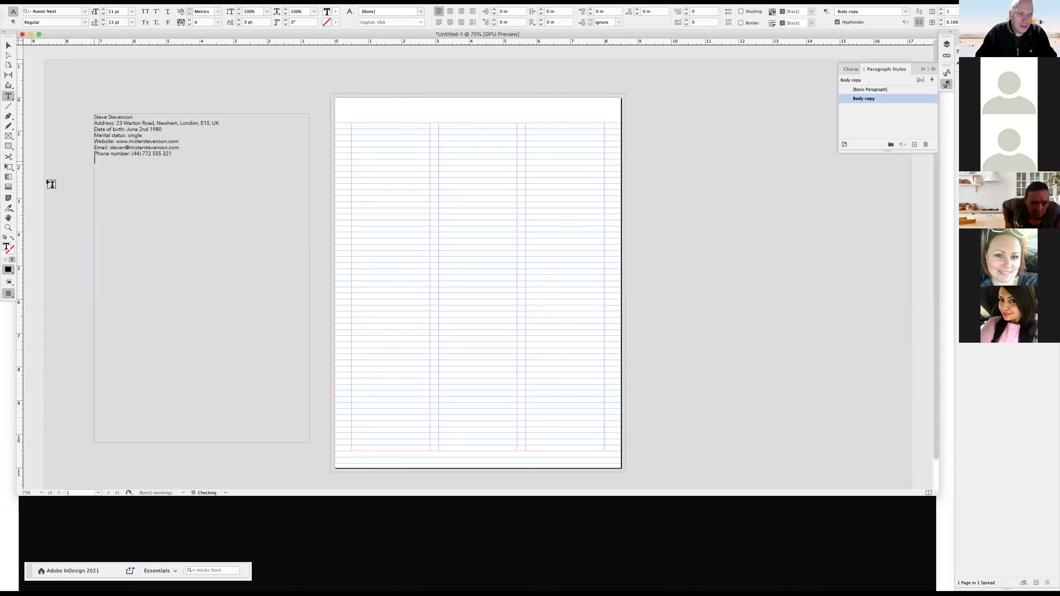
# Turn on Snap to Guides for the document.
pyautogui.moveTo(355, 128); pyautogui.dragTo(568, 444)
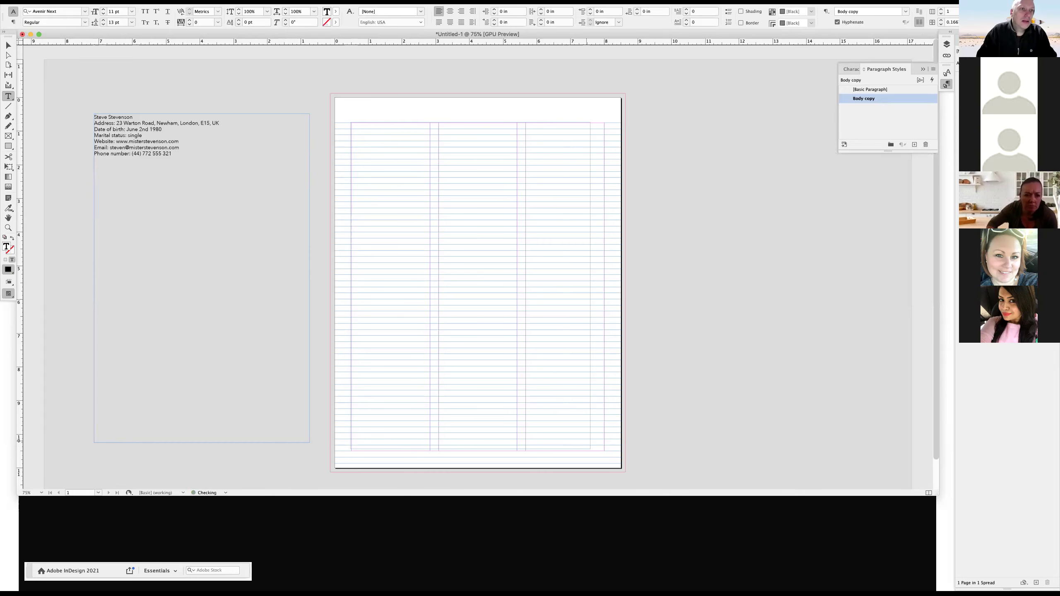
pyautogui.click(190, 2)
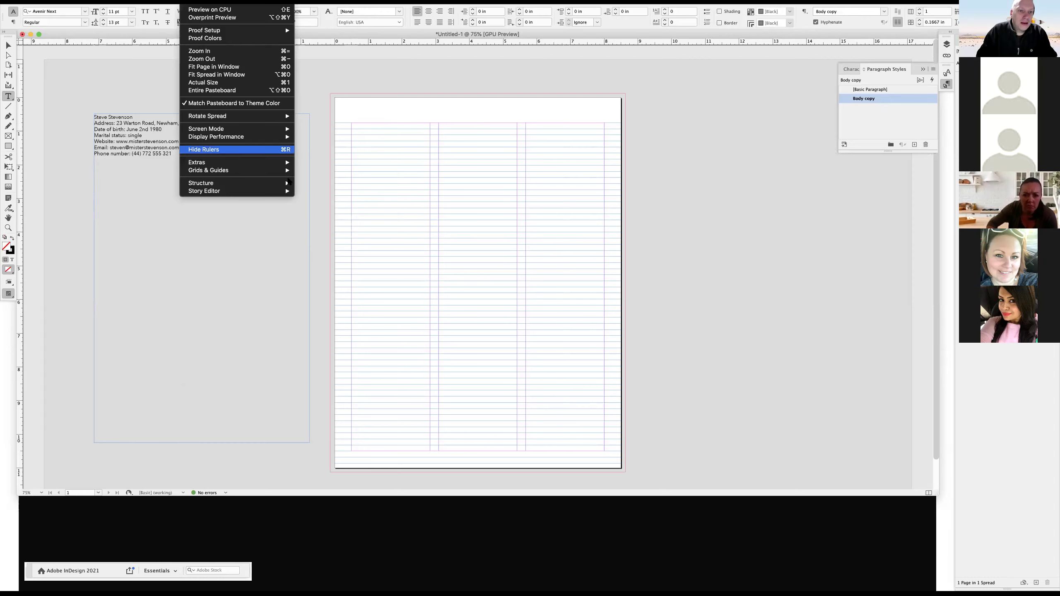
pyautogui.moveTo(288, 170)
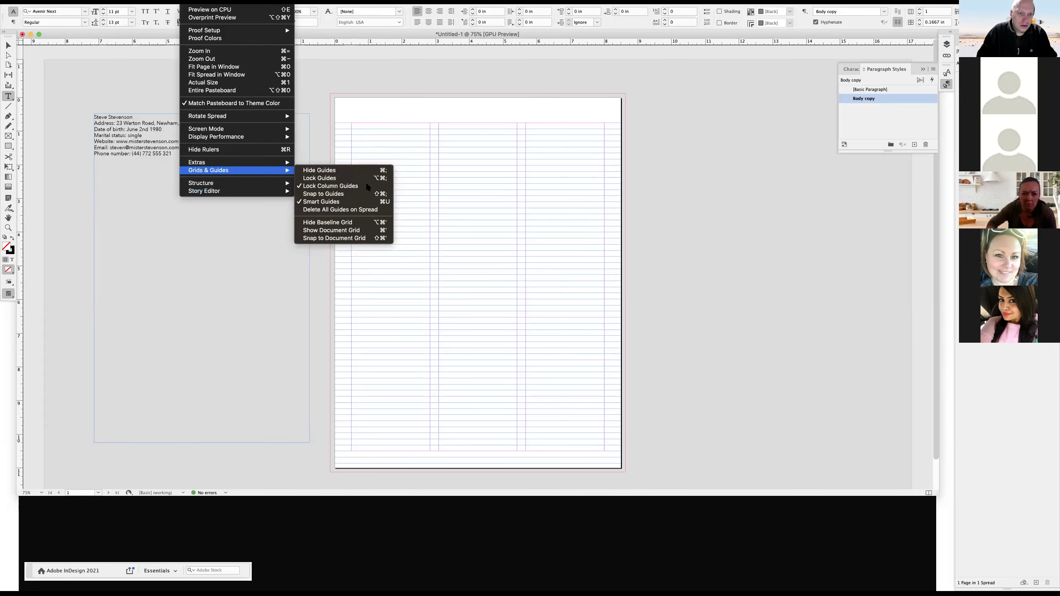
pyautogui.click(351, 121)
pyautogui.moveTo(529, 390); pyautogui.dragTo(548, 409)
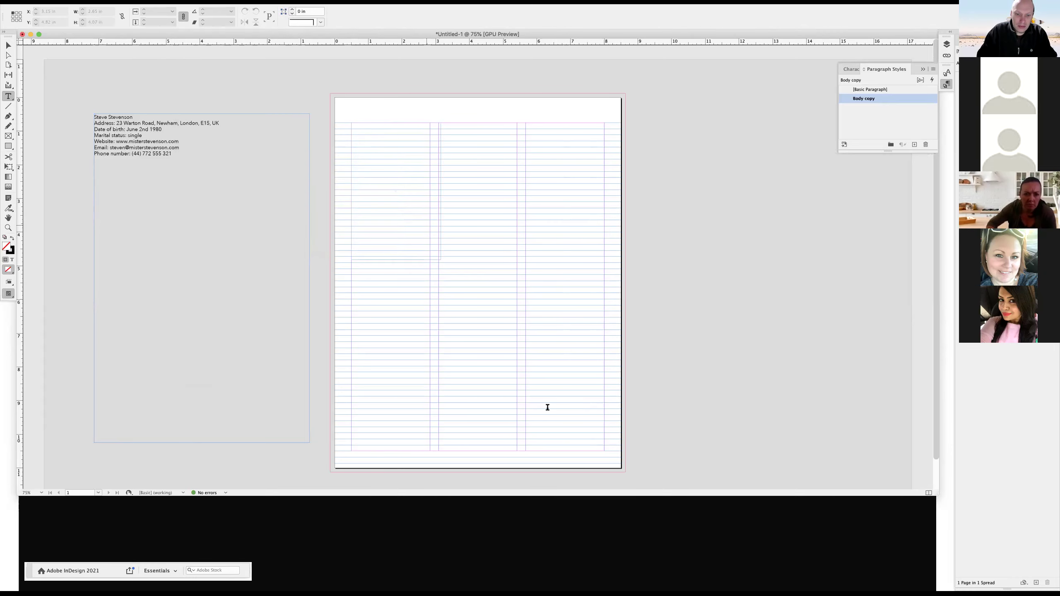
pyautogui.press('super+z')
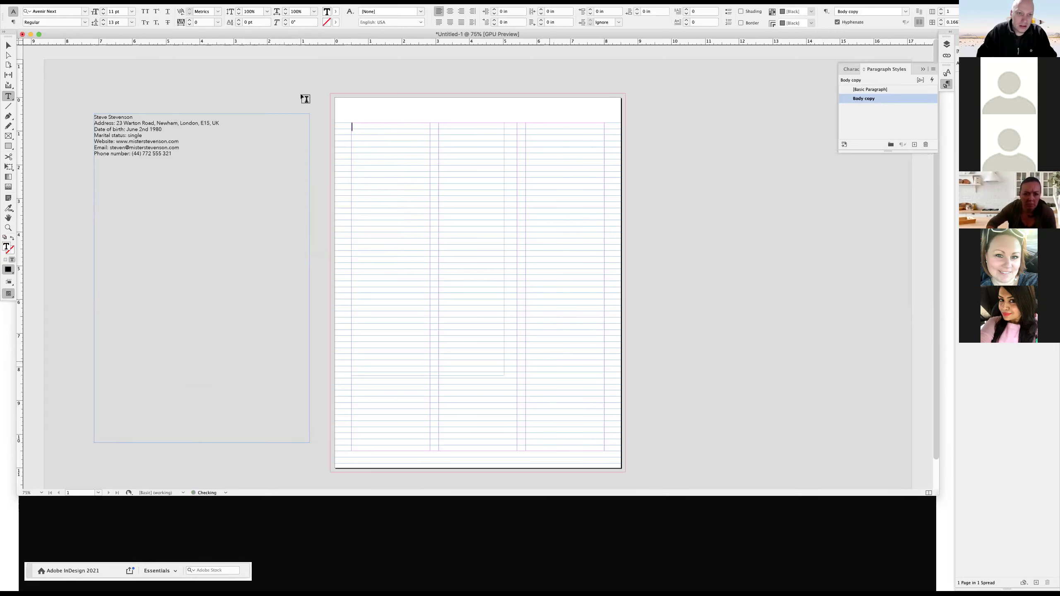
pyautogui.press('super+z')
# Draw a text frame filling the page area within the margins and paste the cut résumé text into it.
pyautogui.moveTo(352, 123); pyautogui.dragTo(604, 452)
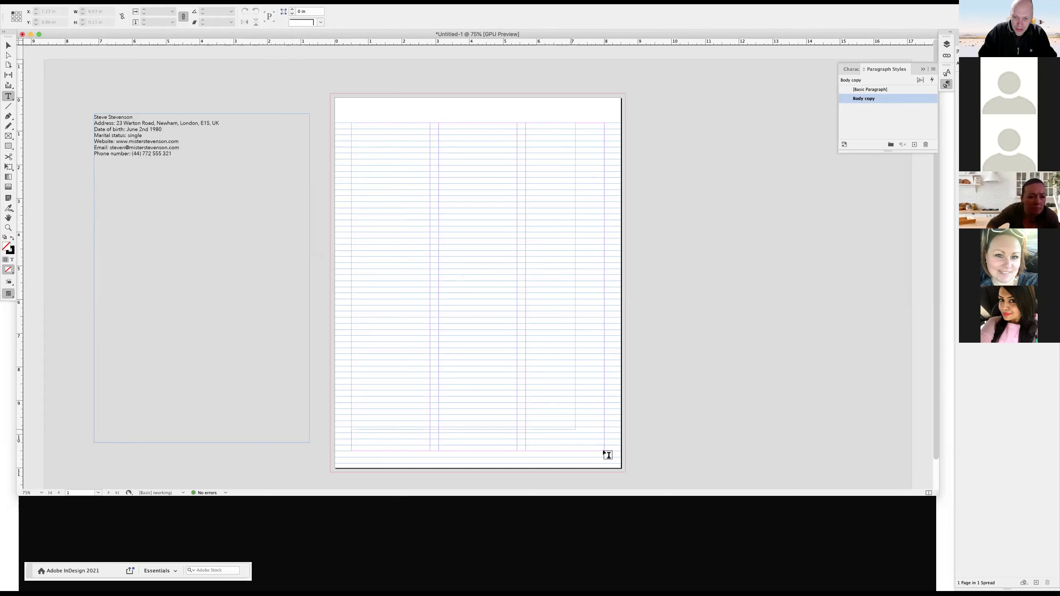
pyautogui.click(489, 207)
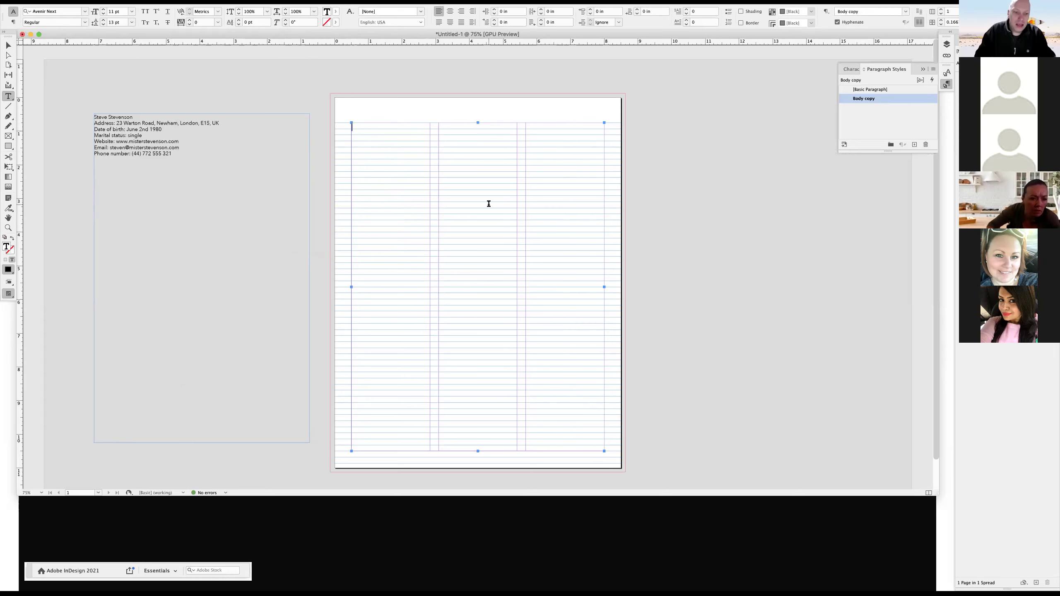
pyautogui.press('super+v')
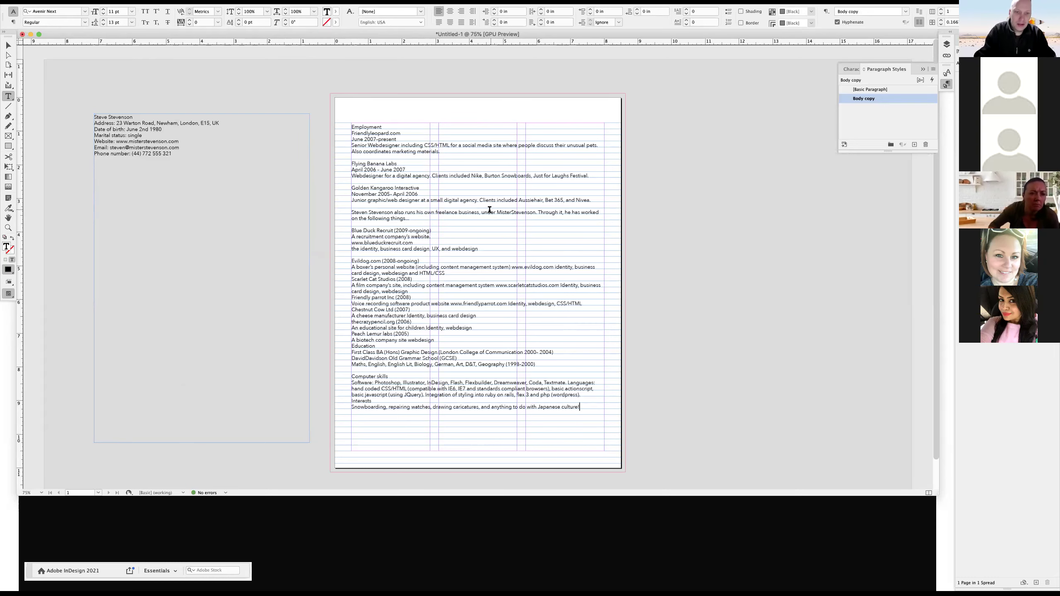
# Split the résumé text frame on the page into 3 columns in the Text Frame Options, with the preview turned on.
pyautogui.press('super+equal')
pyautogui.press('super+equal')
pyautogui.click(9, 45)
pyautogui.press('Escape')
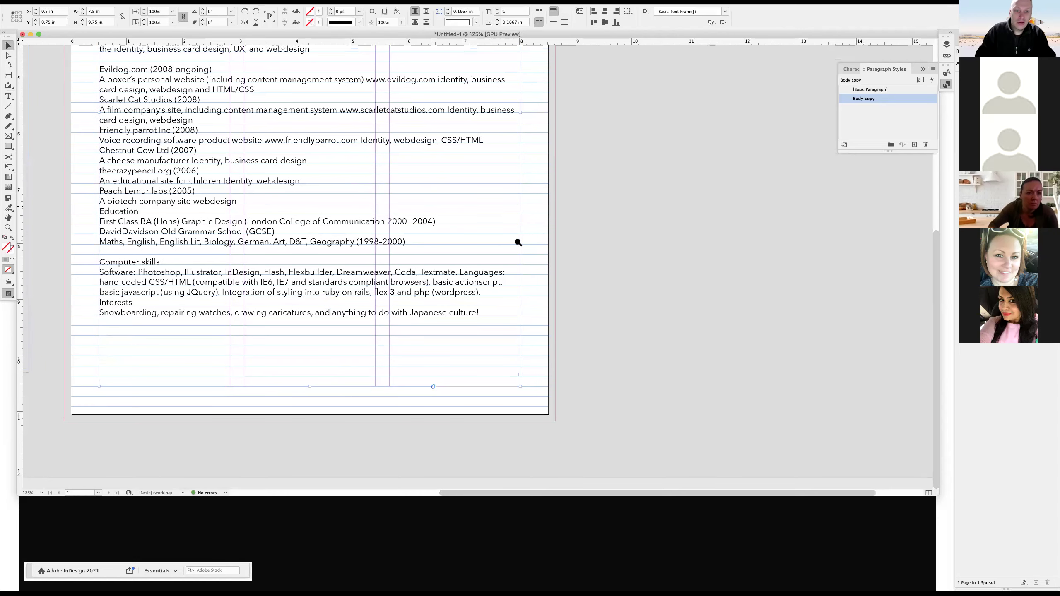
pyautogui.press('super+minus')
pyautogui.moveTo(466, 260); pyautogui.dragTo(477, 291)
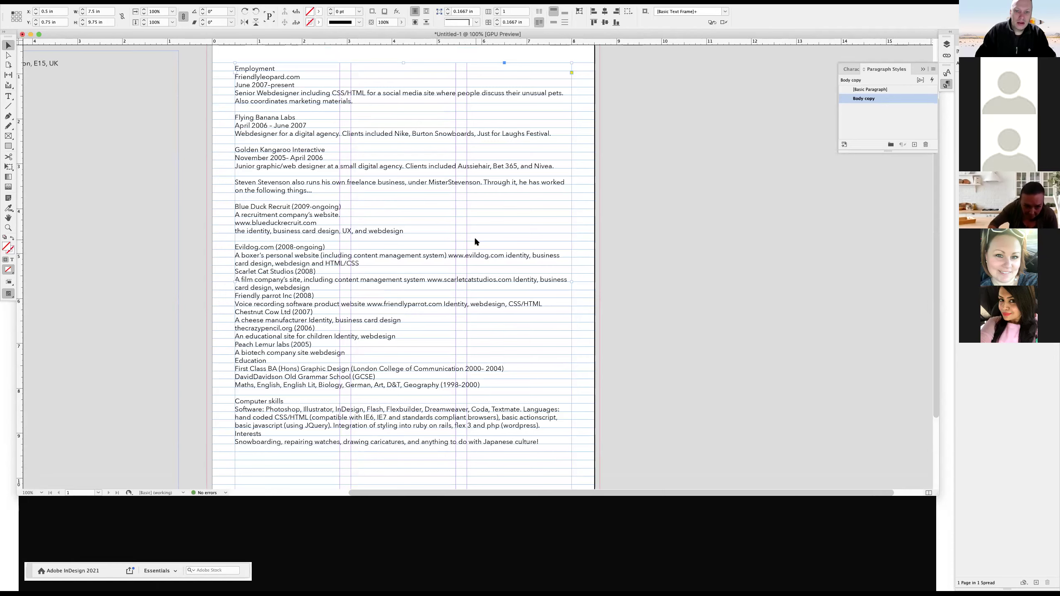
pyautogui.rightClick(476, 242)
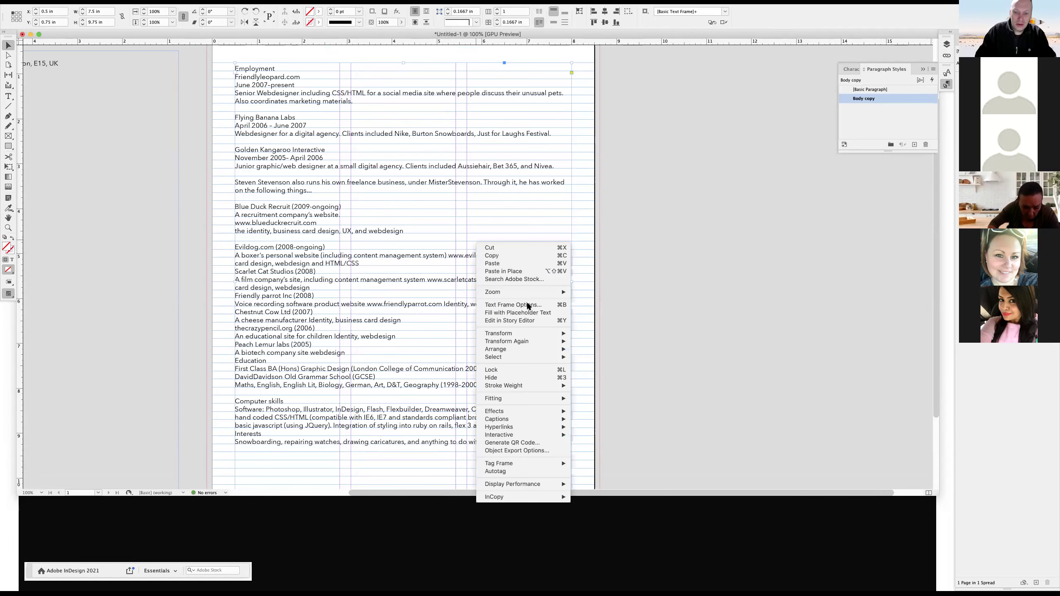
pyautogui.click(528, 305)
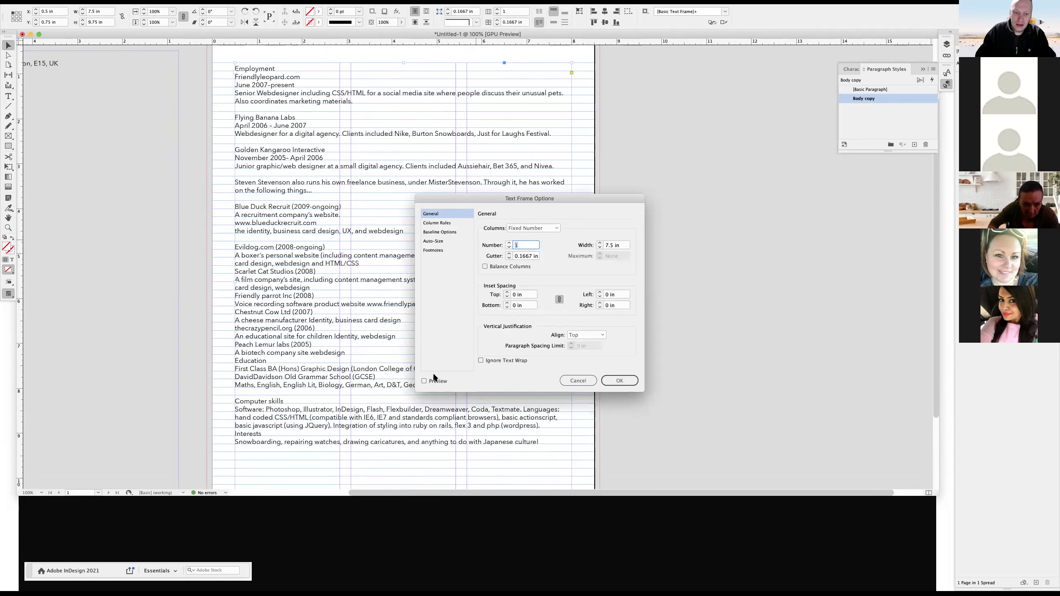
pyautogui.moveTo(520, 199); pyautogui.dragTo(716, 194)
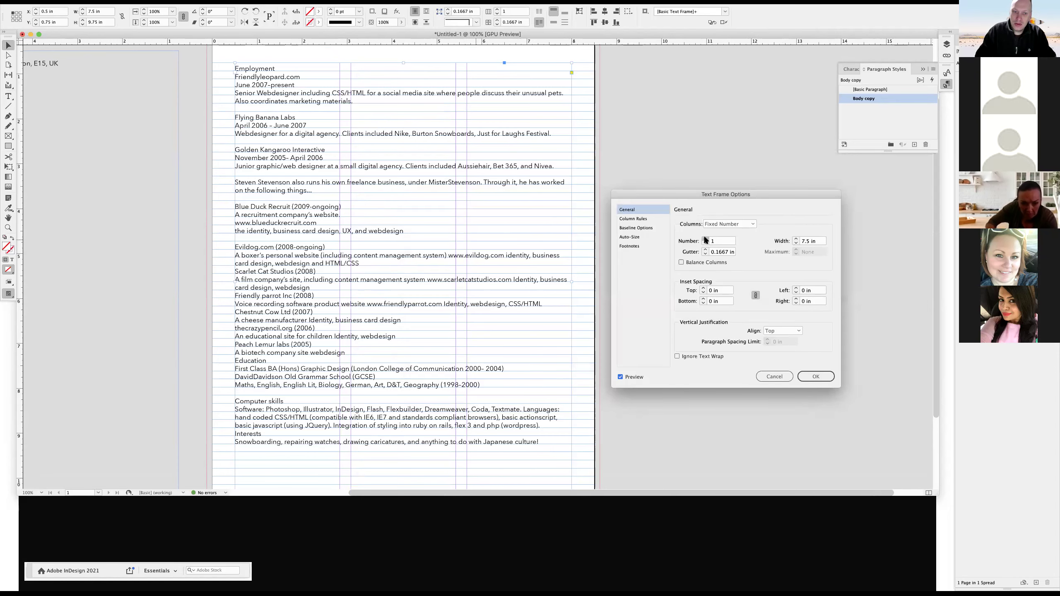
pyautogui.click(705, 239)
pyautogui.click(705, 239)
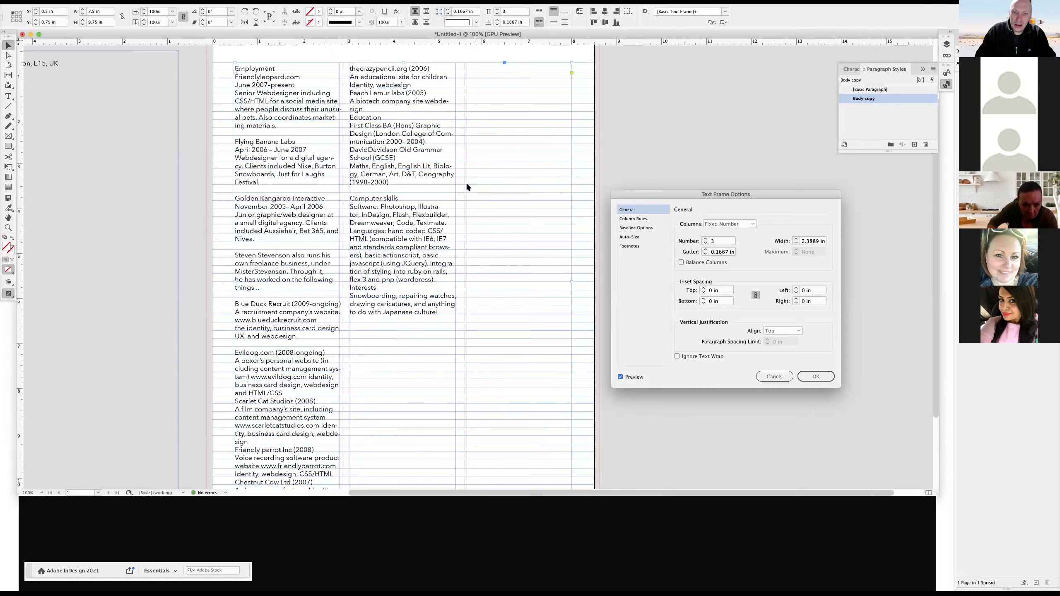
# Set the text frame's column gutter to 0.25 in and apply the frame options.
pyautogui.click(705, 249)
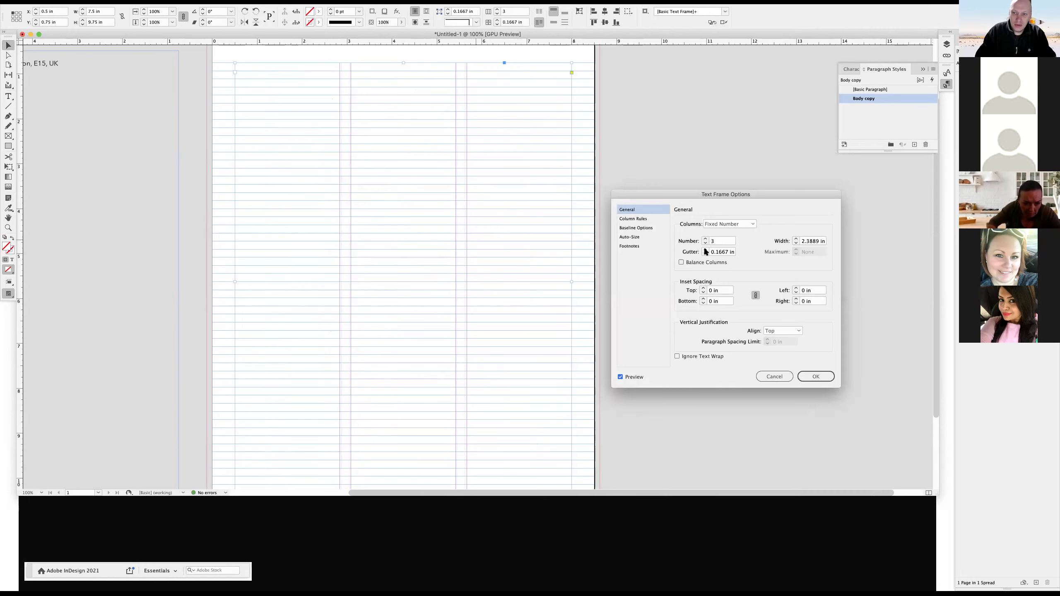
pyautogui.click(705, 249)
pyautogui.click(706, 250)
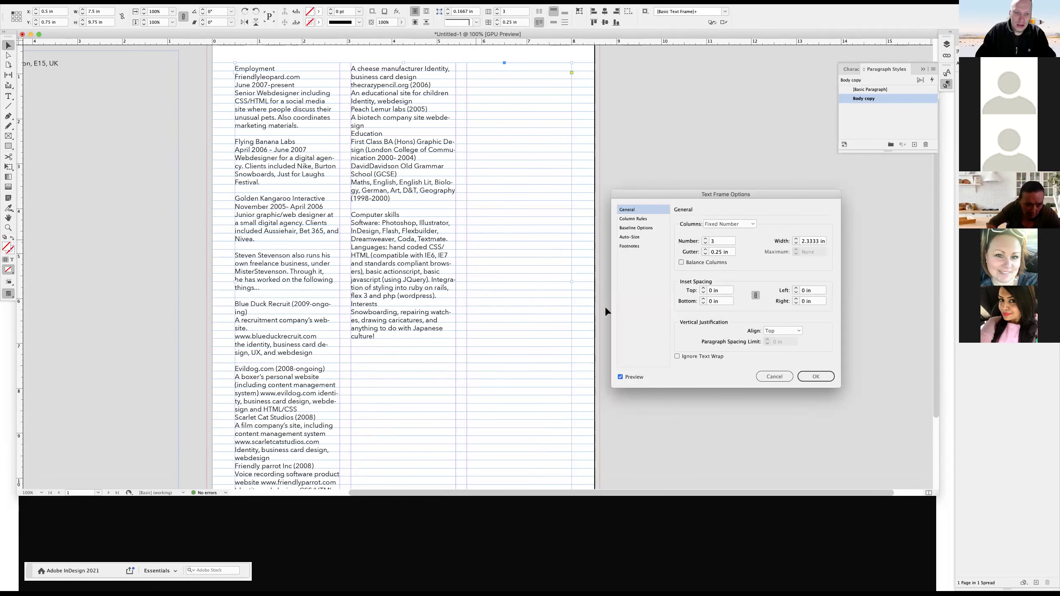
pyautogui.press('Return')
# Examine how the résumé text flows through the columns and the blank lines between its entries.
pyautogui.click(234, 194)
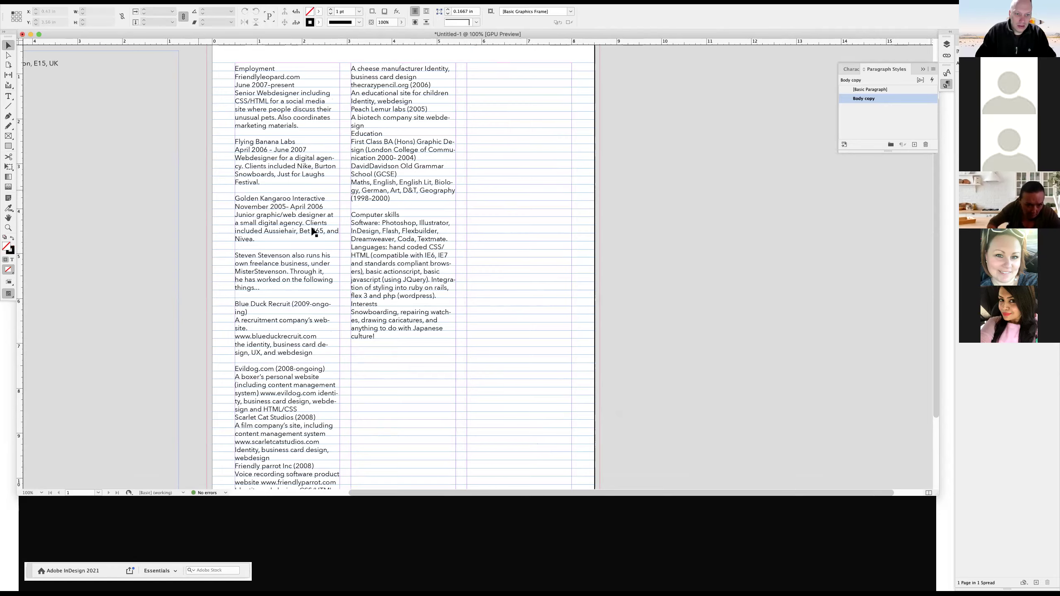
pyautogui.scroll(3, 313, 231)
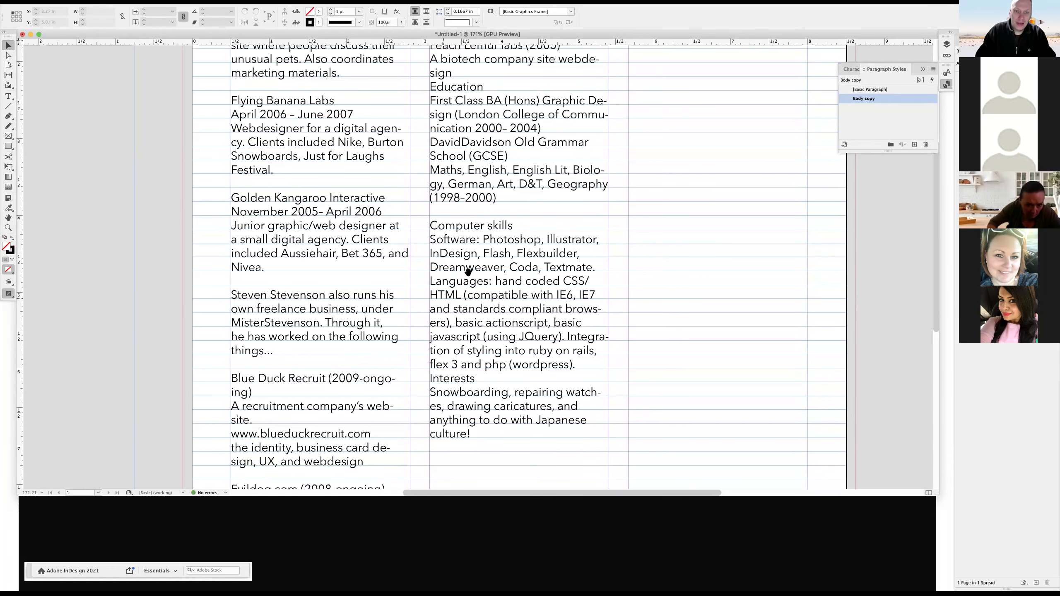
pyautogui.scroll(-1, 468, 271)
pyautogui.scroll(-2, 434, 270)
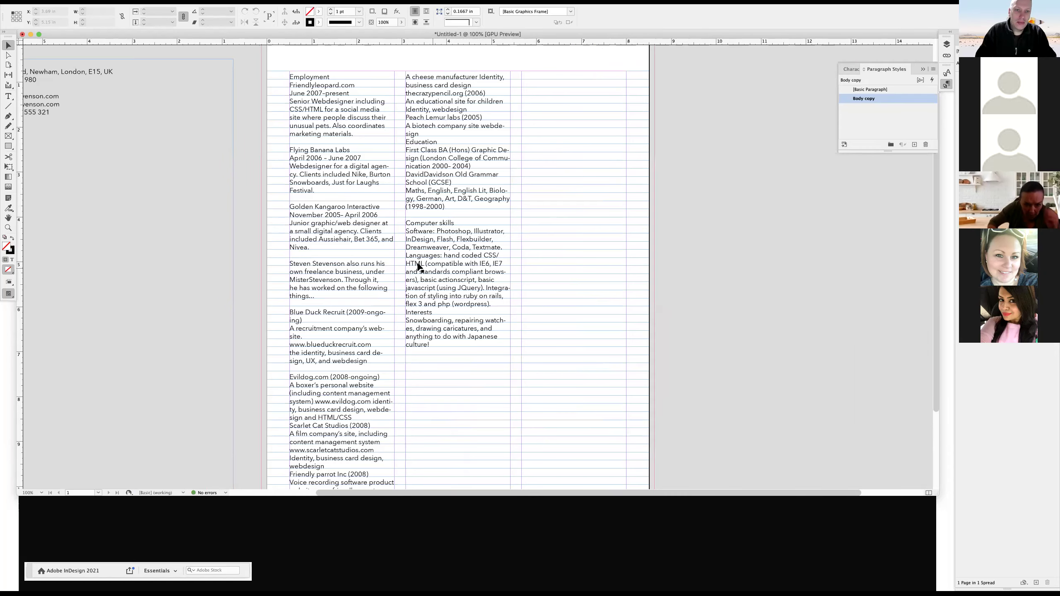
pyautogui.scroll(-1, 419, 267)
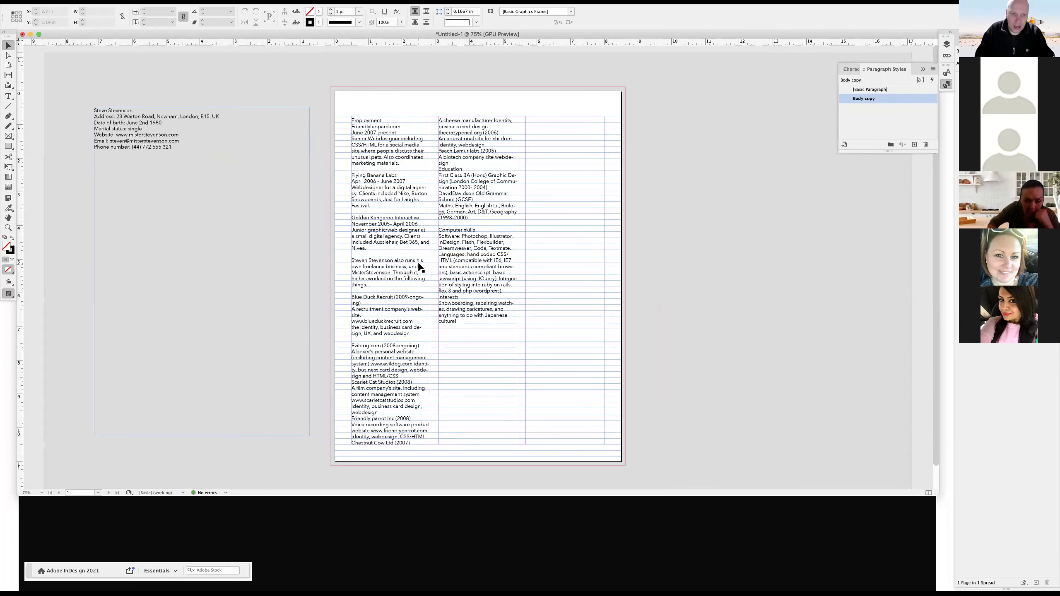
pyautogui.doubleClick(359, 165)
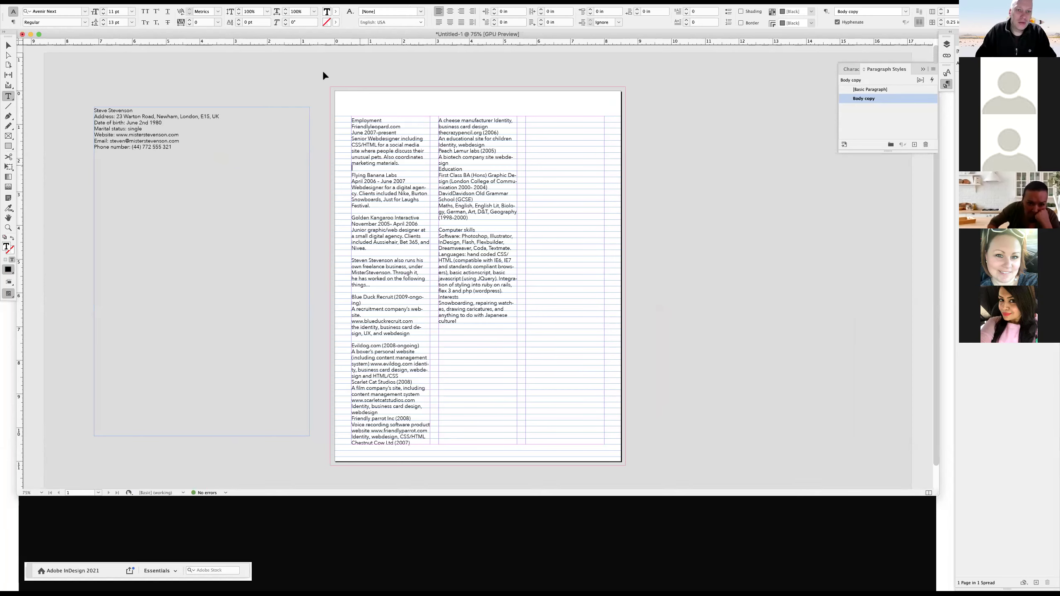
pyautogui.click(313, 79)
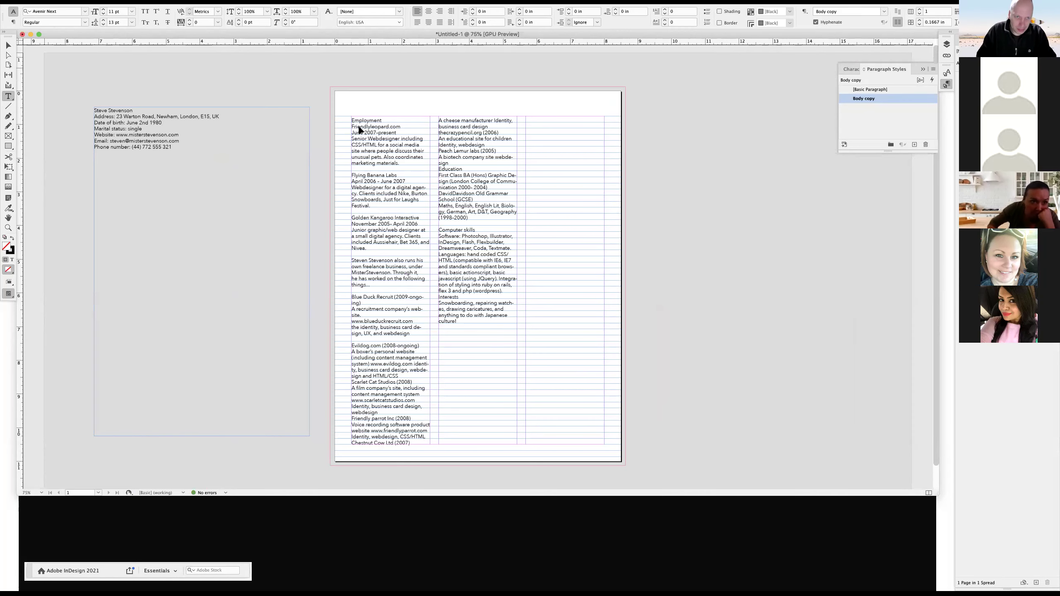
# Try a Space After of 0.0625 in in the Body copy paragraph style and check the gaps between the job entries.
pyautogui.scroll(1, 374, 132)
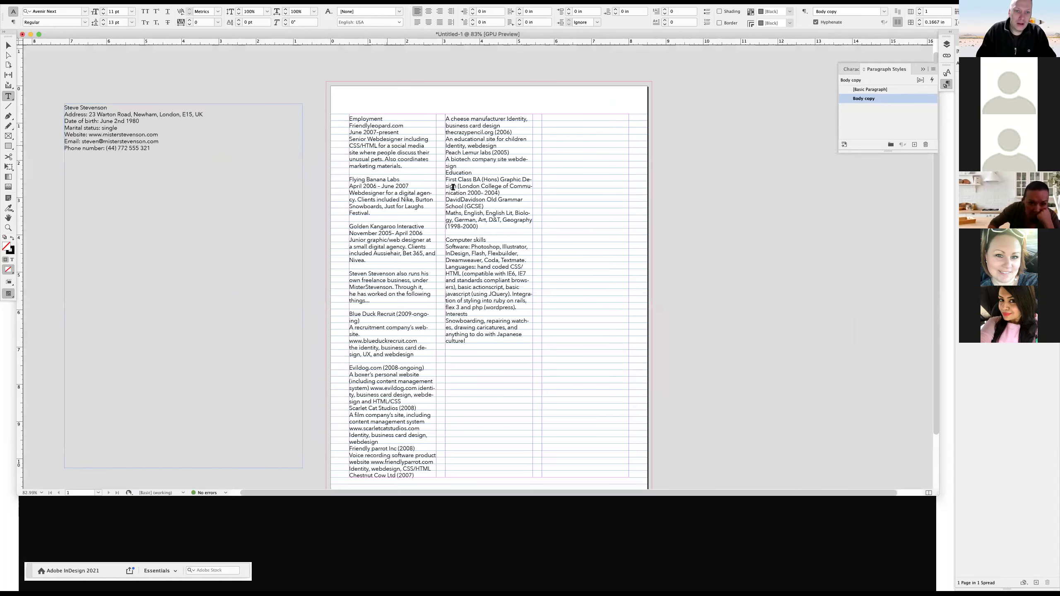
pyautogui.doubleClick(831, 99)
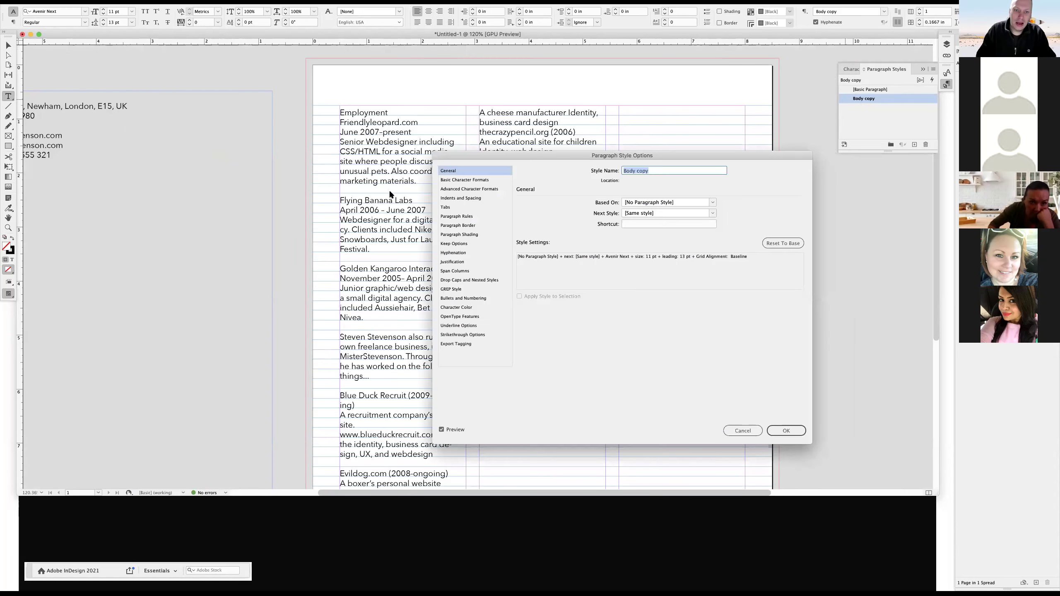
pyautogui.click(472, 198)
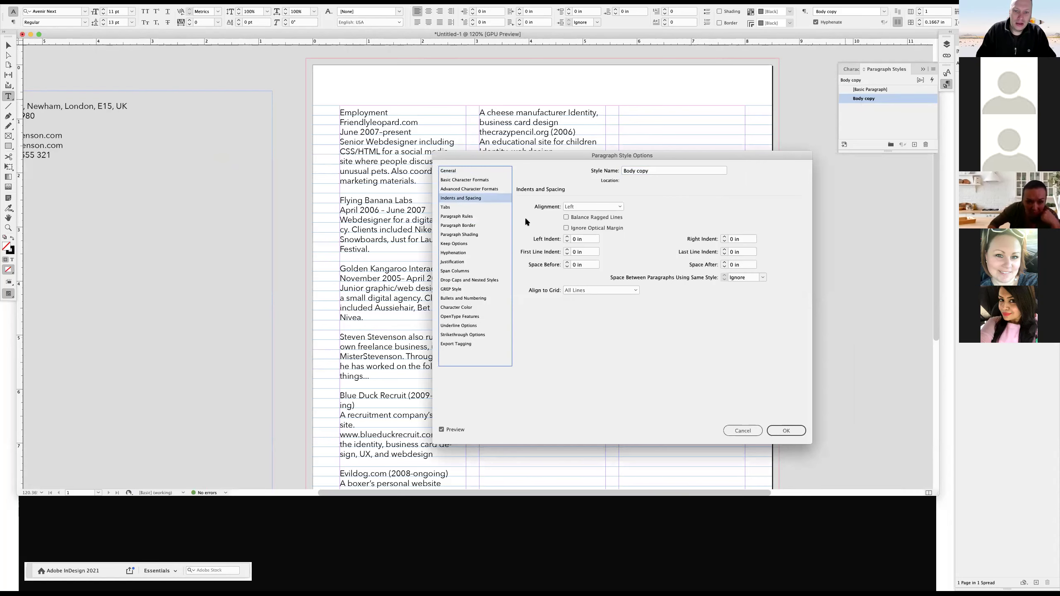
pyautogui.click(724, 262)
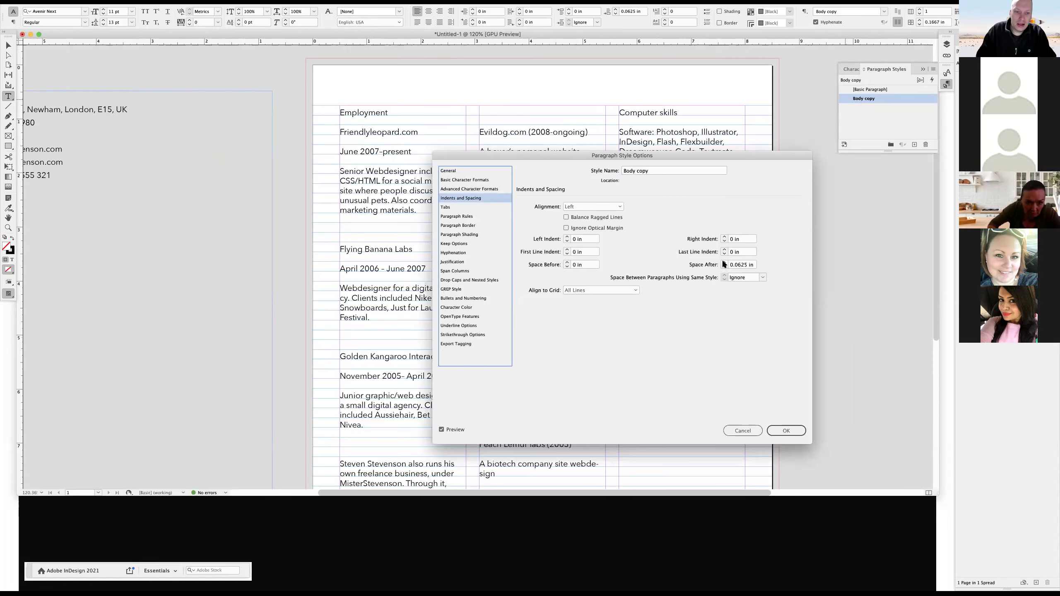
pyautogui.click(786, 431)
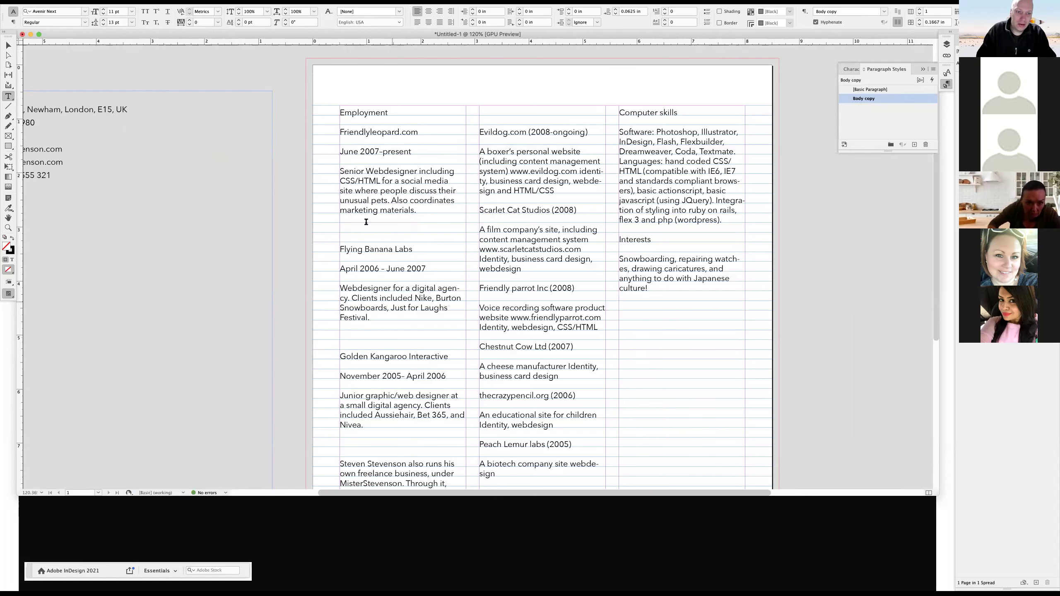
pyautogui.moveTo(371, 190); pyautogui.dragTo(366, 211)
pyautogui.click(362, 230)
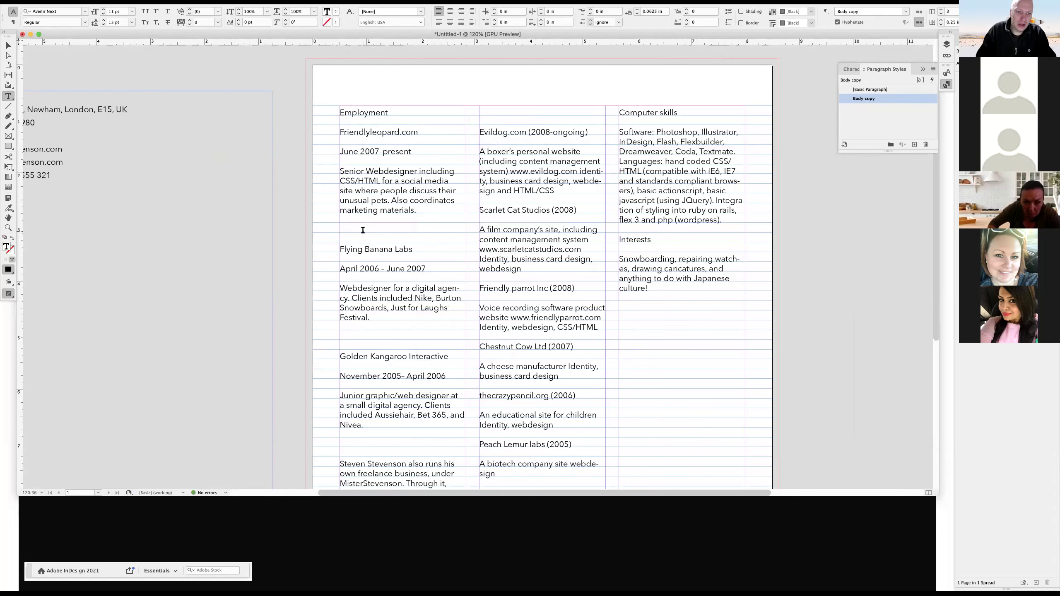
pyautogui.click(354, 335)
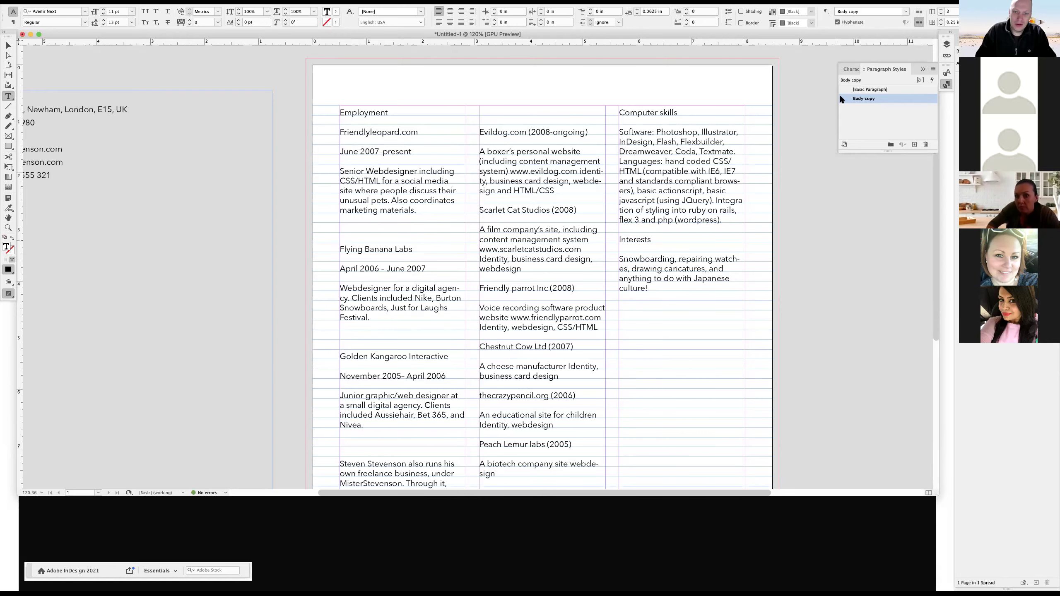
# Set the Body copy style's Space After to 0 in and place the text cursor in the blank line above Golden Kangaroo Interactive.
pyautogui.doubleClick(851, 98)
pyautogui.click(464, 198)
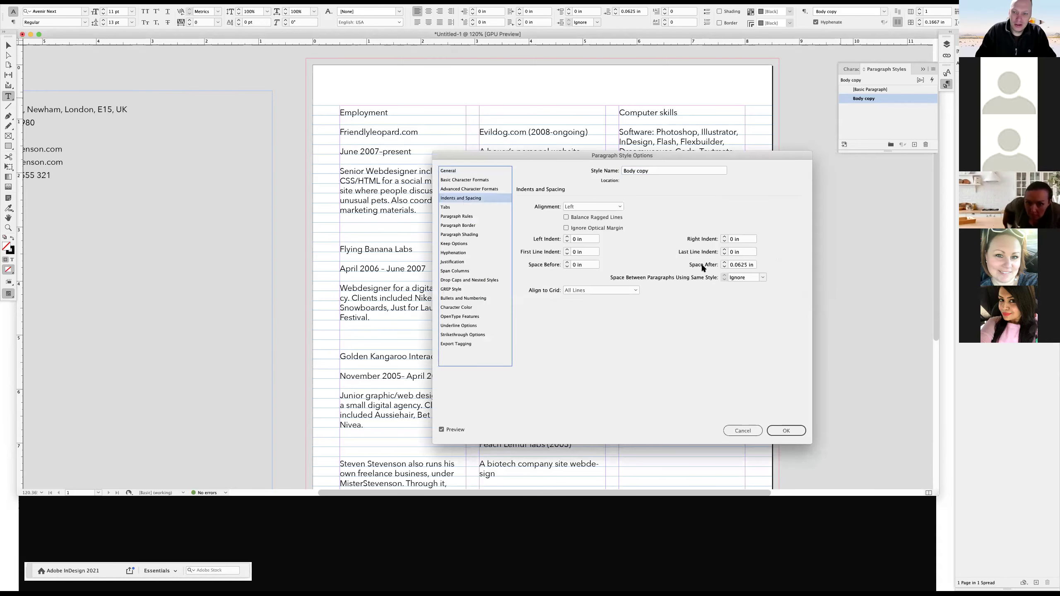
pyautogui.click(784, 430)
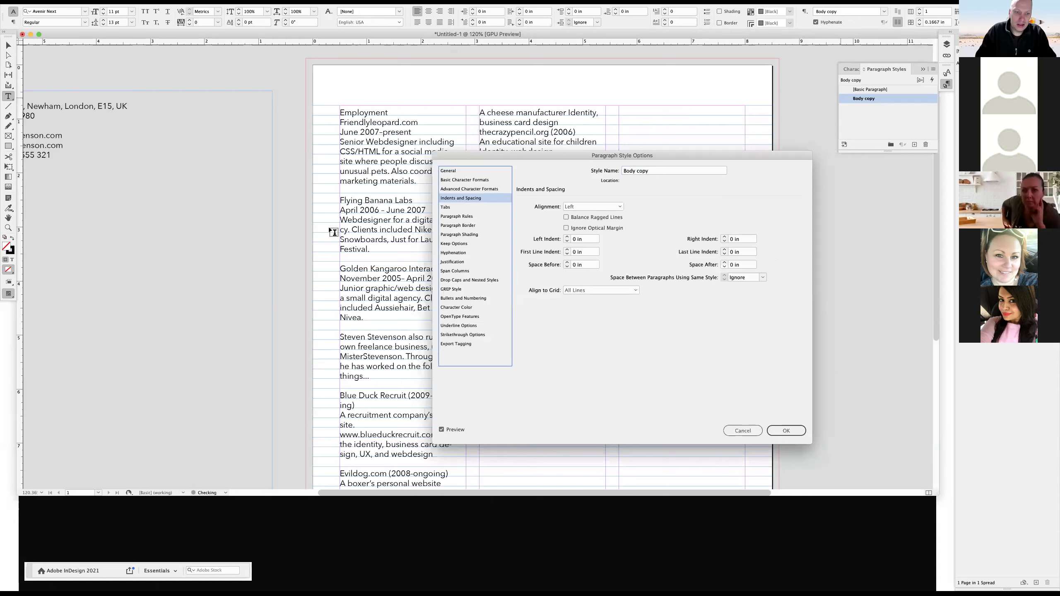
pyautogui.click(355, 256)
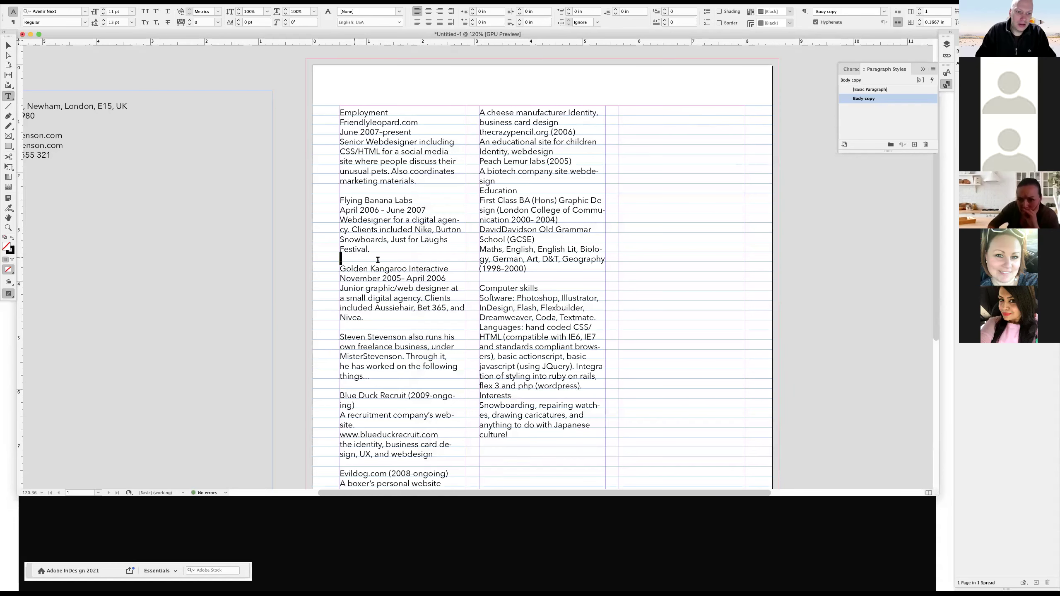
# Select the blank line above Golden Kangaroo Interactive to inspect it, deselect it, and review the résumé columns on the page.
pyautogui.hotkey('shift', 'Right')
pyautogui.hotkey('shift', 'Right')
pyautogui.hotkey('shift', 'Right')
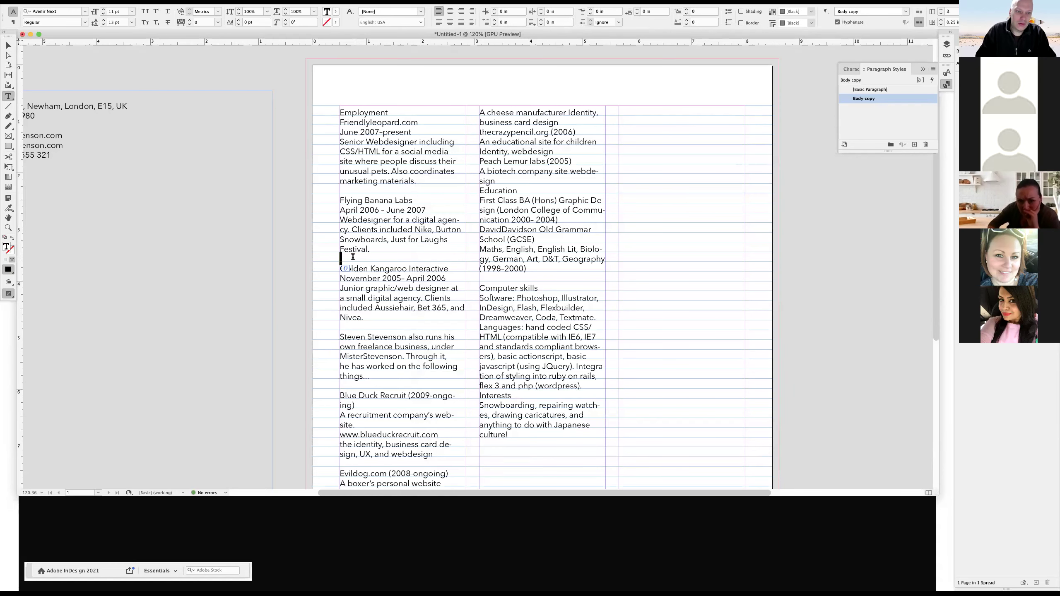
pyautogui.keyDown('super'); pyautogui.click(328, 231); pyautogui.keyUp('super')
pyautogui.press('super+0')
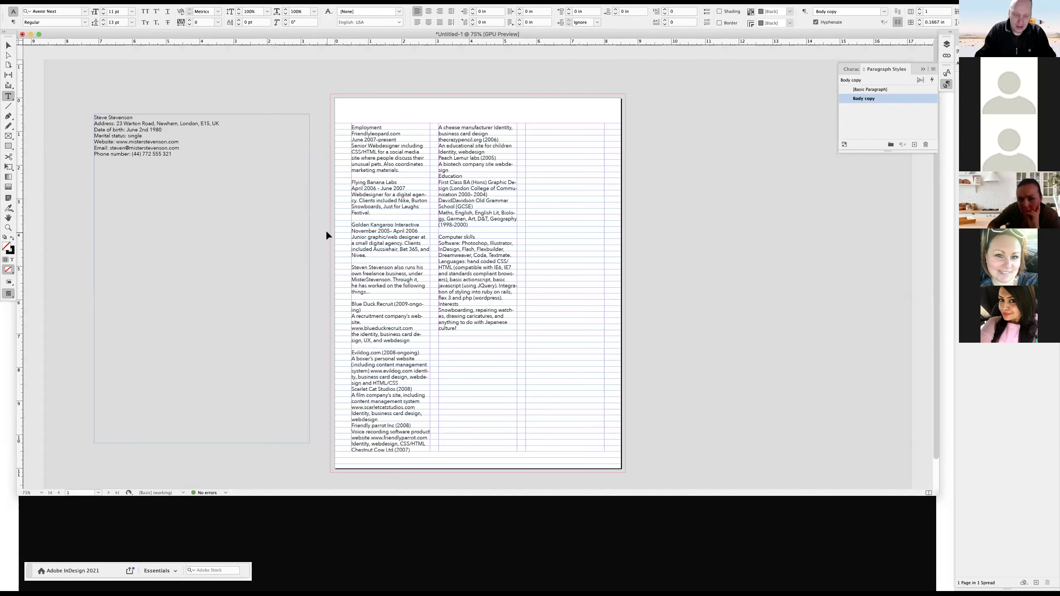
pyautogui.press('super+equal')
pyautogui.press('super+equal')
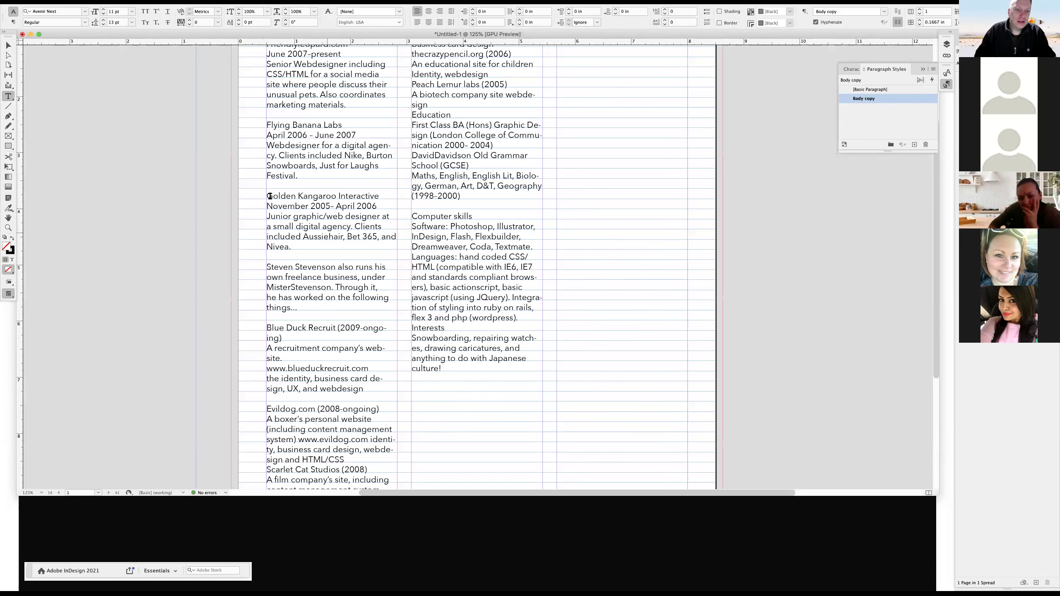
pyautogui.scroll(4, 258, 134)
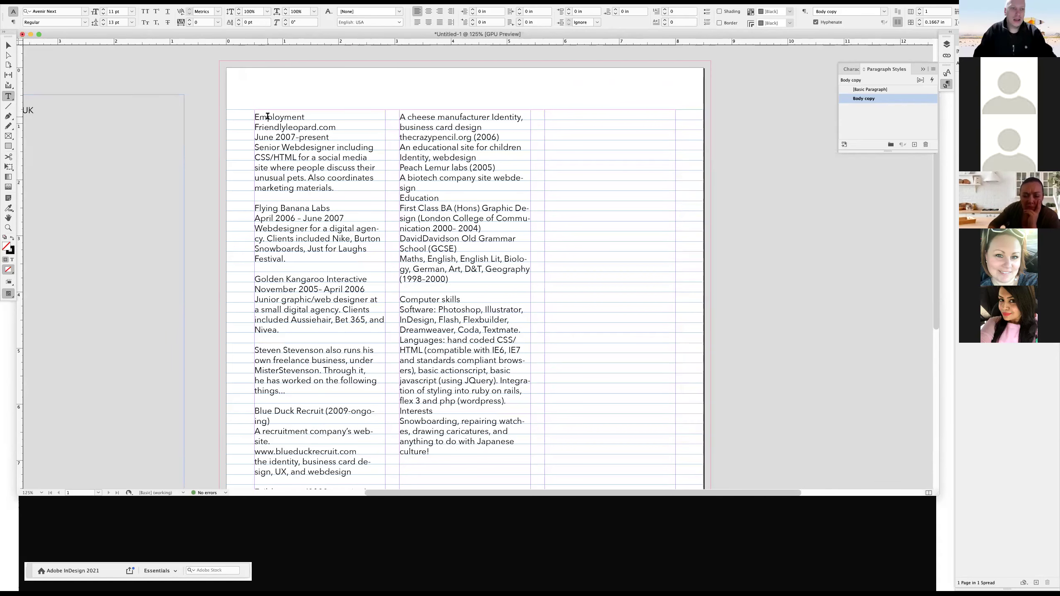
# Format the Employment heading in the first column as 14 pt Bold.
pyautogui.doubleClick(268, 117)
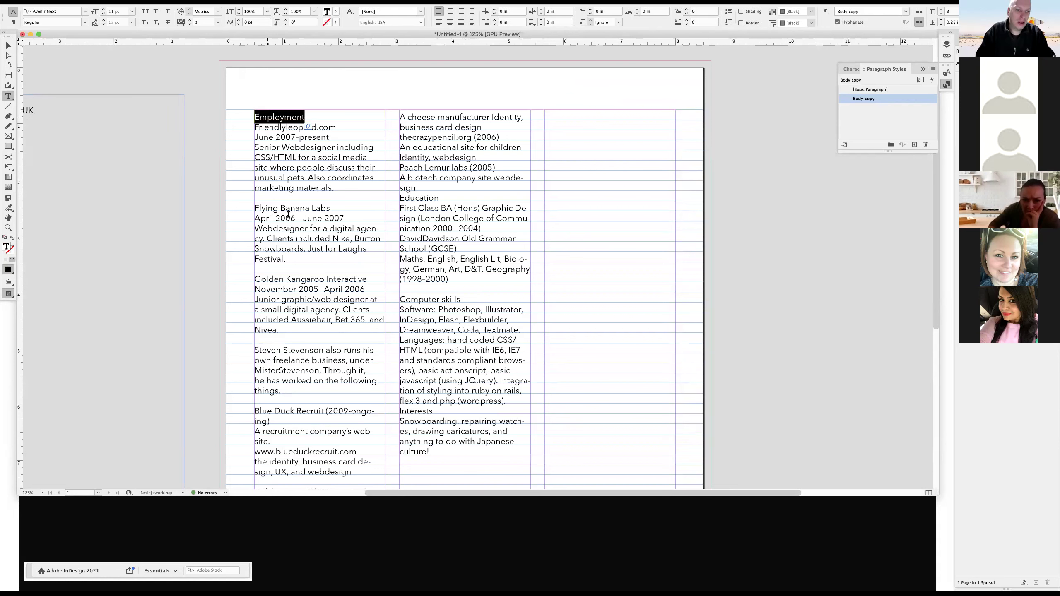
pyautogui.doubleClick(417, 197)
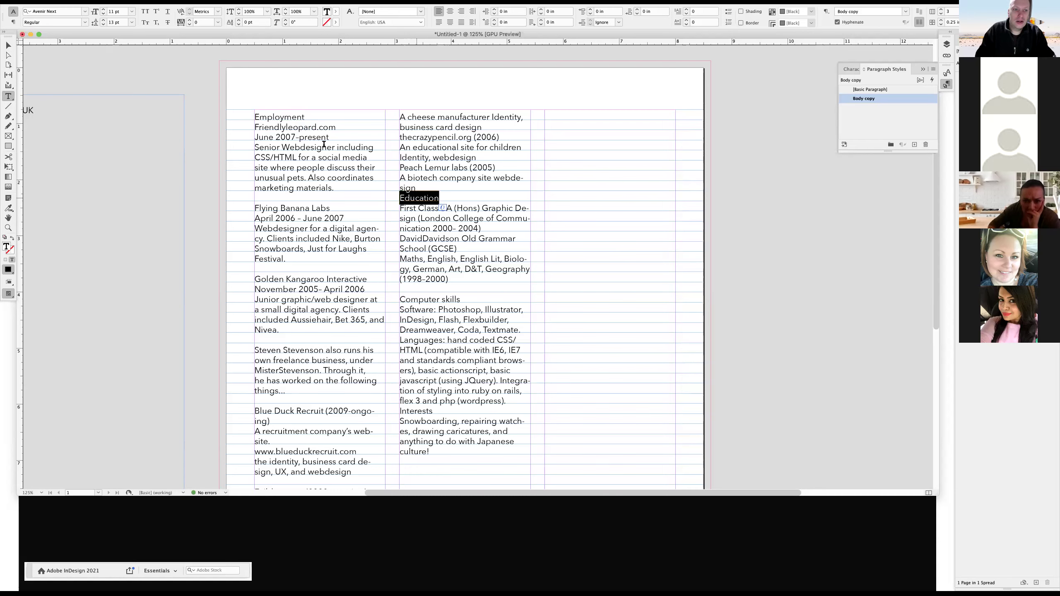
pyautogui.doubleClick(290, 117)
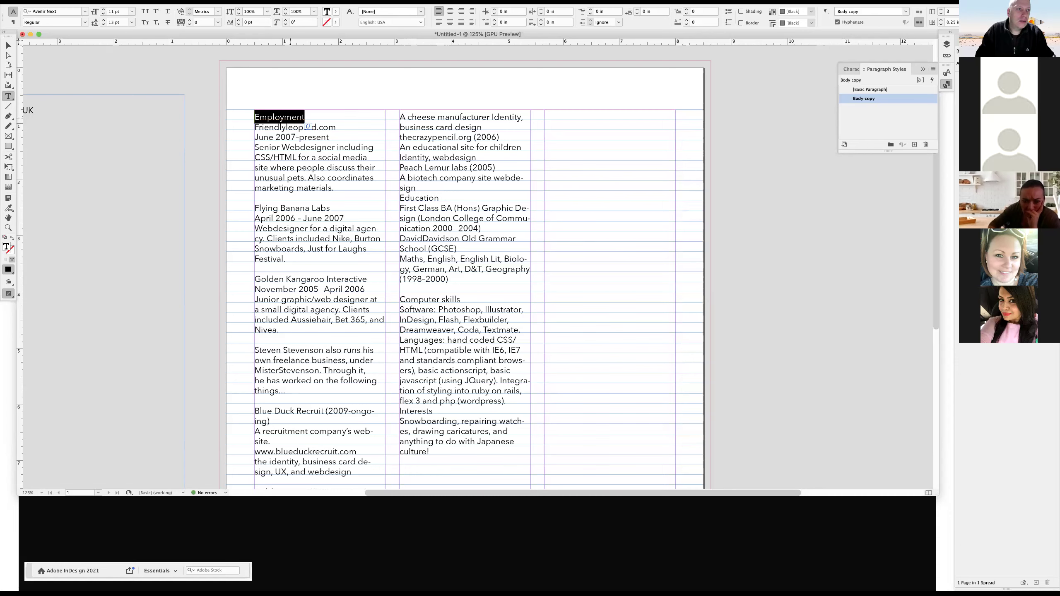
pyautogui.click(104, 9)
pyautogui.click(104, 9)
pyautogui.click(104, 9)
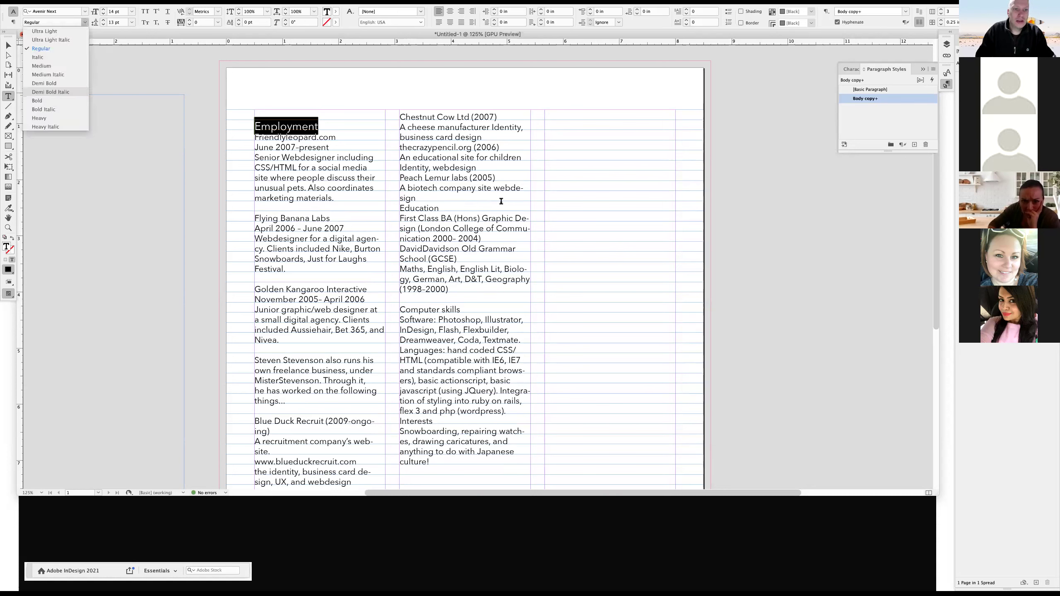
pyautogui.click(52, 93)
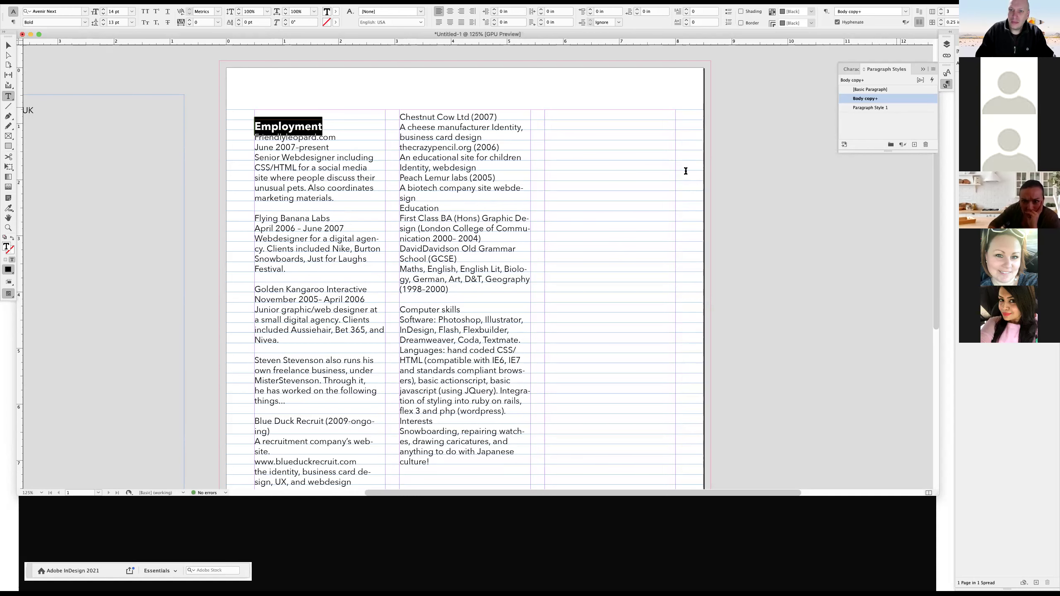
# Create a paragraph style named Title from the Employment heading and set its character color to C=15 M=100 Y=100 K=0.
pyautogui.click(915, 144)
pyautogui.doubleClick(894, 107)
pyautogui.write('Title')
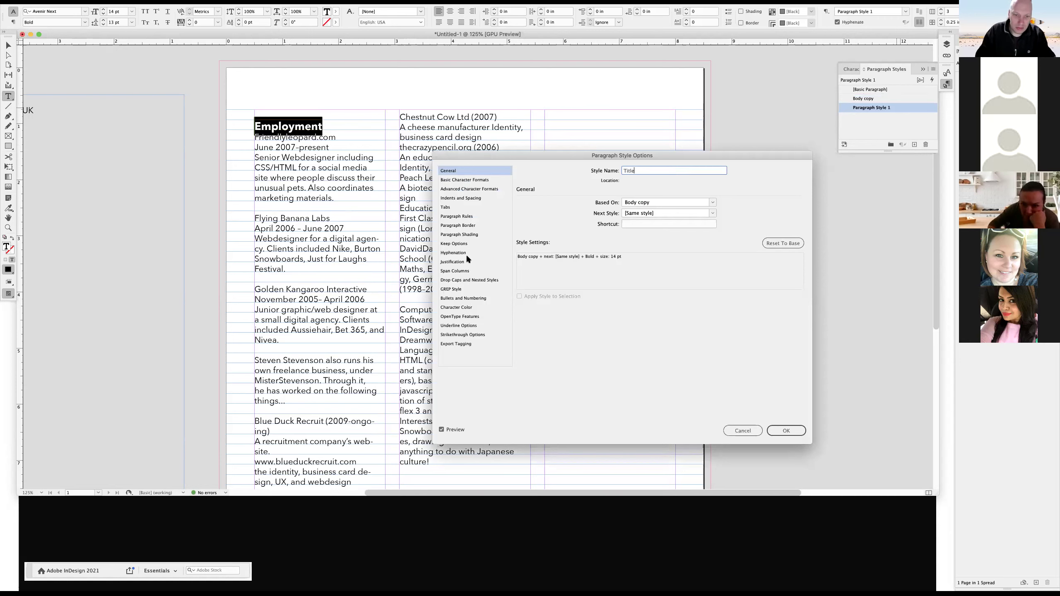
pyautogui.click(463, 311)
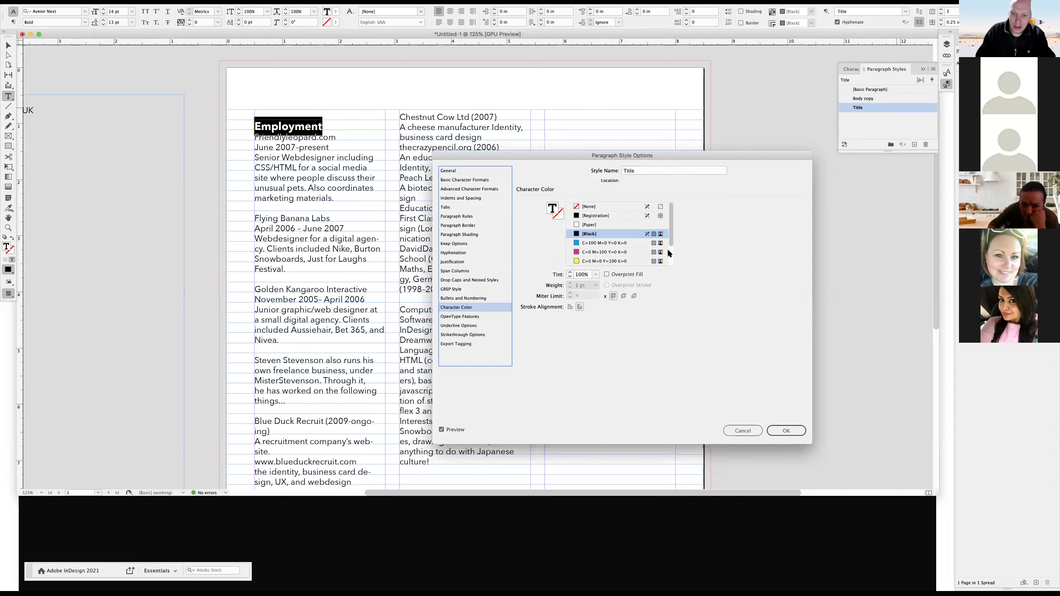
pyautogui.scroll(-3, 667, 248)
pyautogui.click(607, 242)
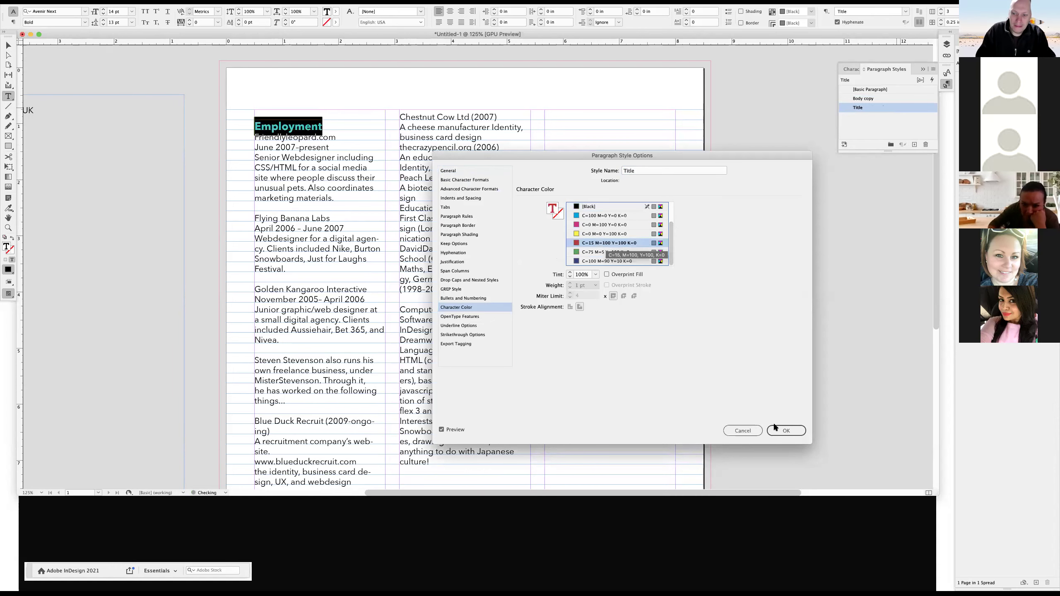
pyautogui.click(783, 432)
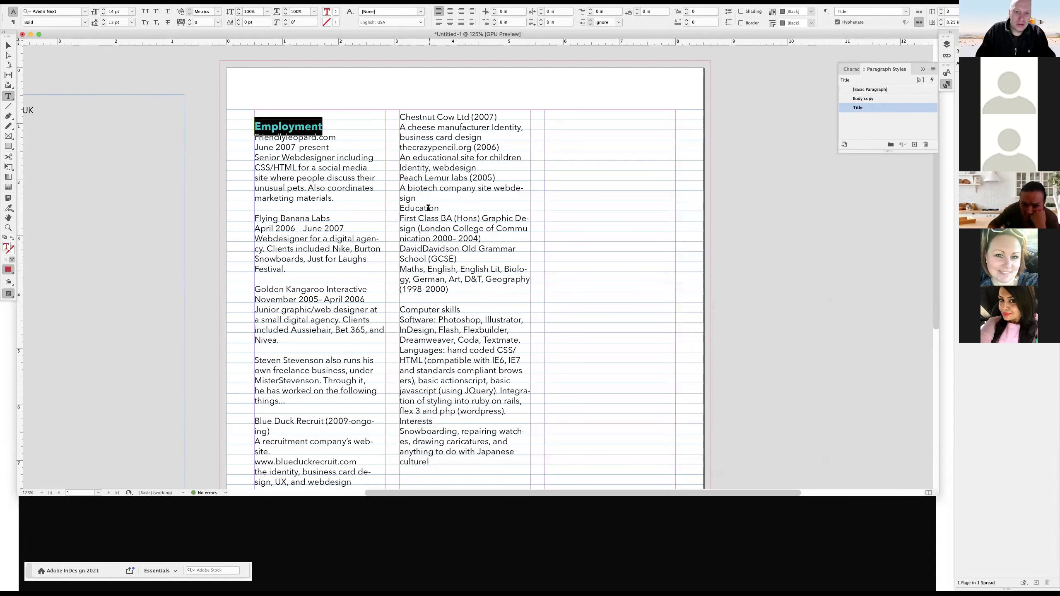
# Apply the Title paragraph style to the Education heading in the second column and deselect the text.
pyautogui.doubleClick(428, 207)
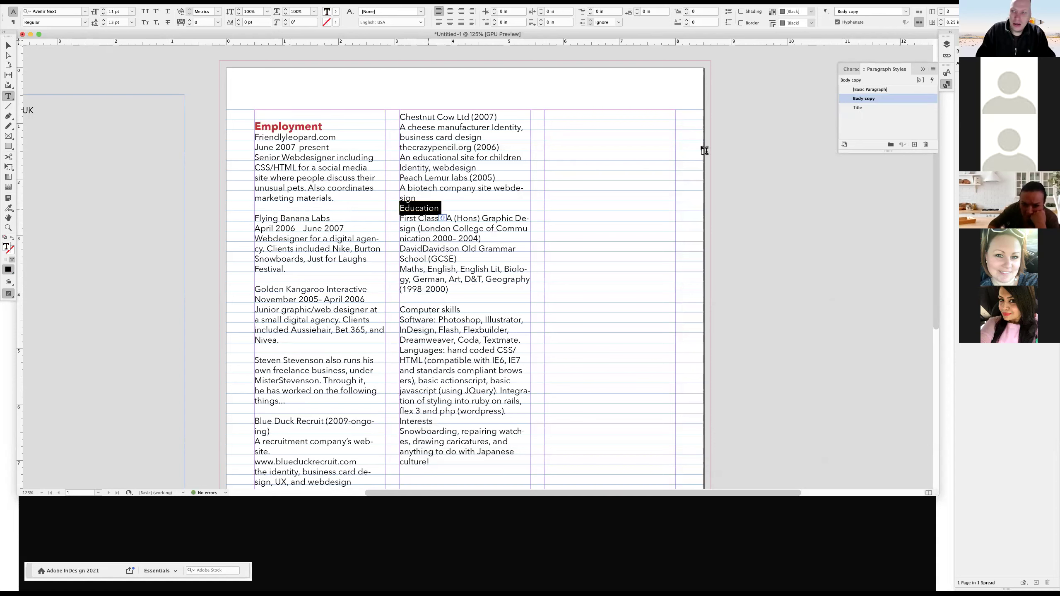
pyautogui.click(856, 107)
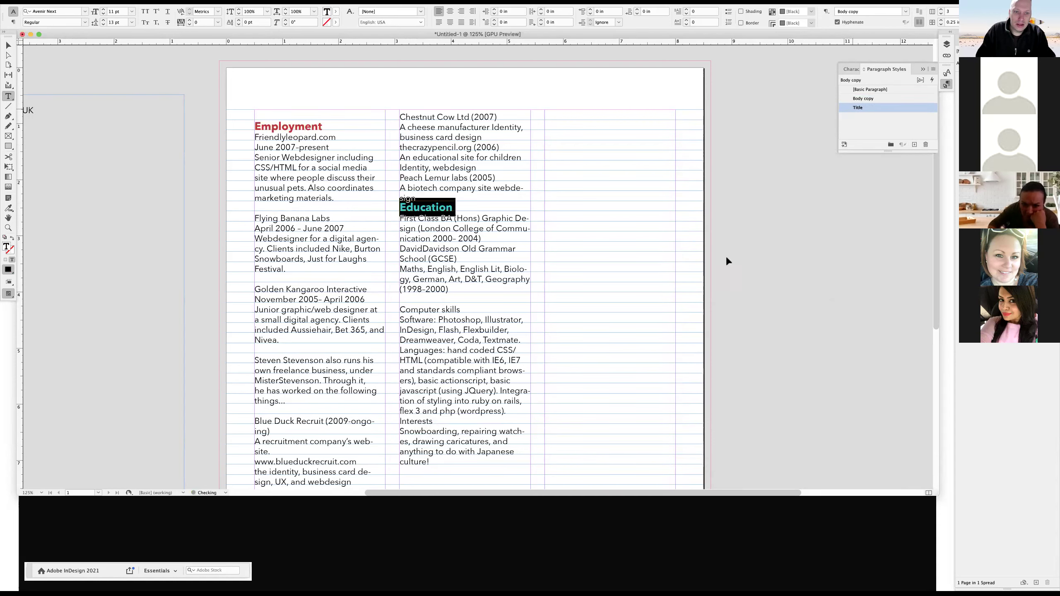
pyautogui.click(768, 159)
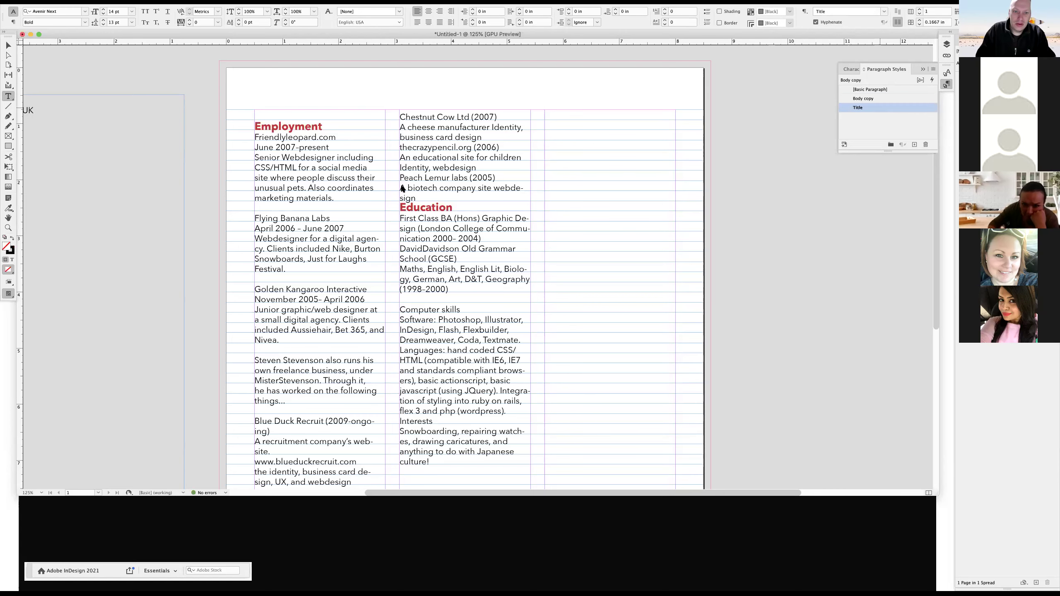
# Set the Title paragraph style's Space Before to 0.0625 in.
pyautogui.doubleClick(858, 107)
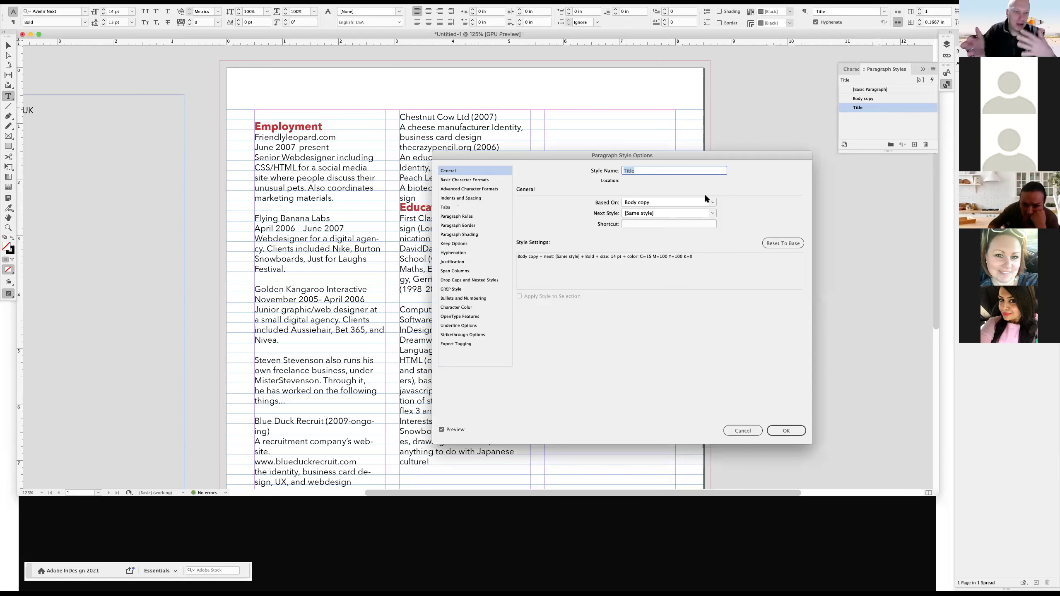
pyautogui.click(457, 199)
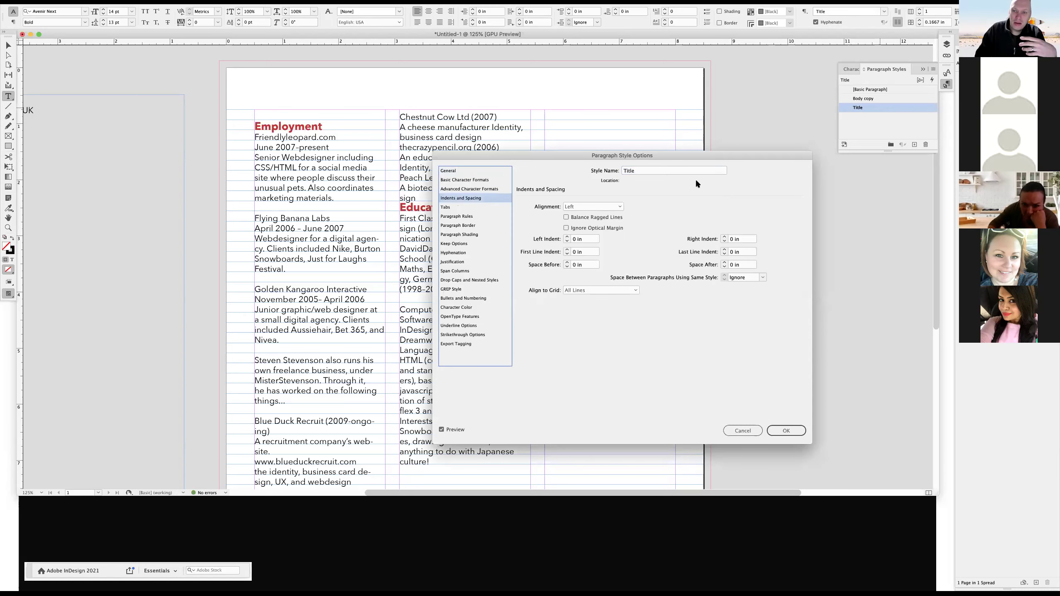
pyautogui.moveTo(696, 155); pyautogui.dragTo(753, 153)
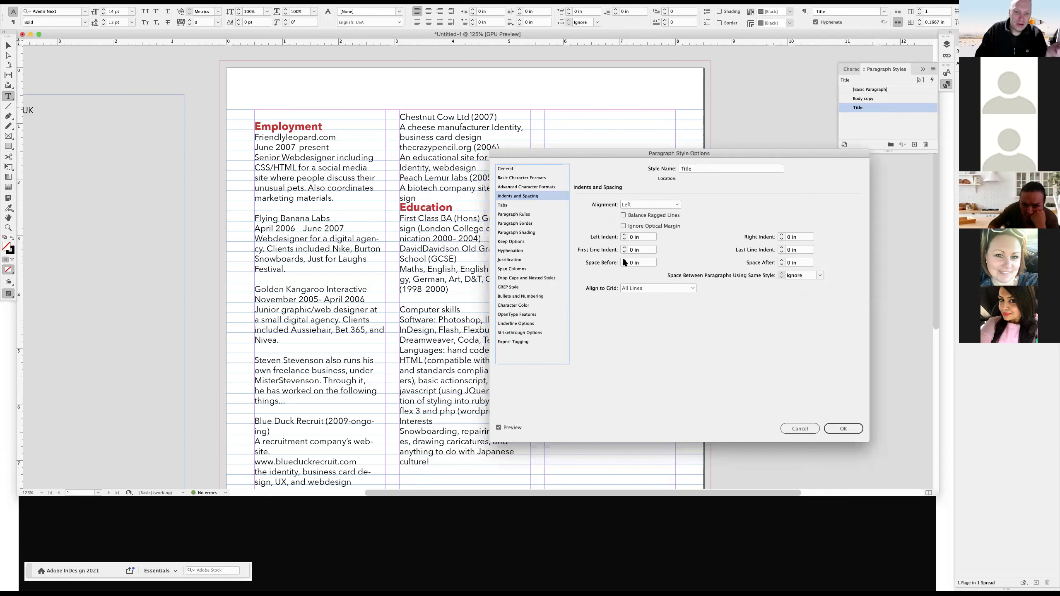
pyautogui.click(624, 260)
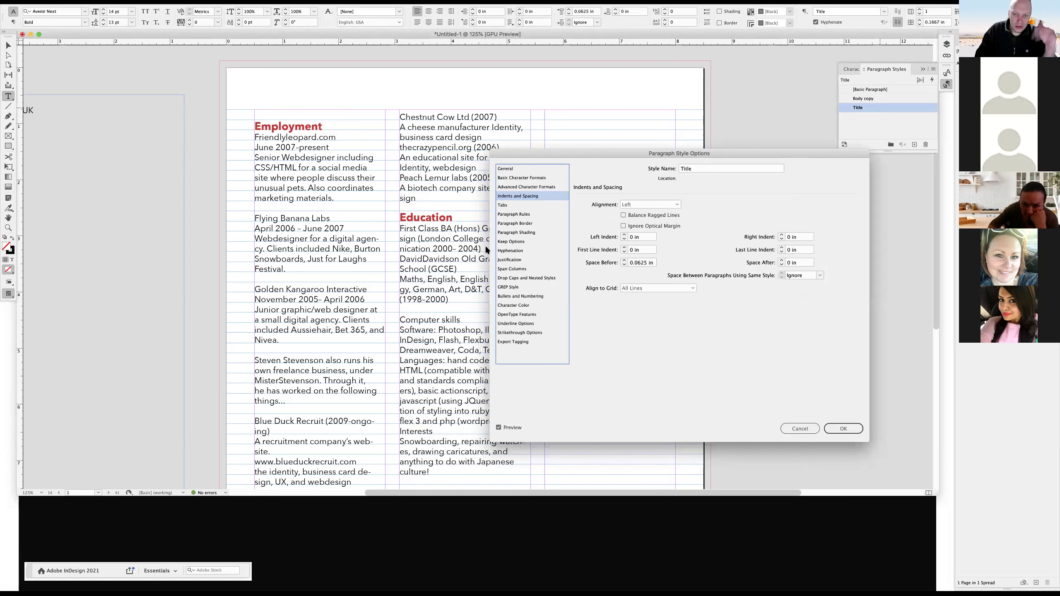
pyautogui.click(843, 429)
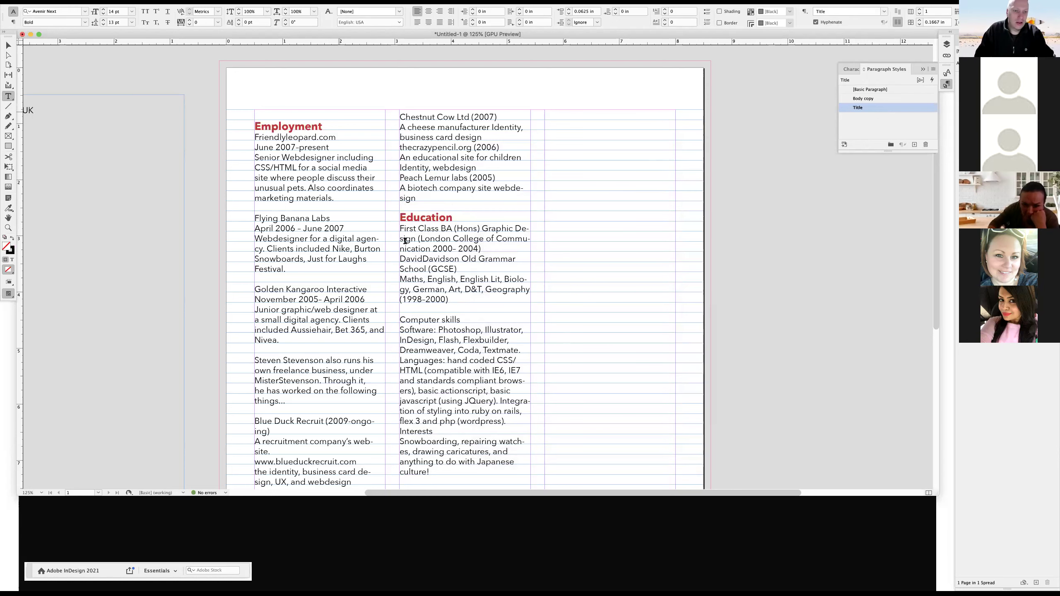
# Apply the Title paragraph style to the Computer skills heading and check the spacing above it.
pyautogui.click(437, 319)
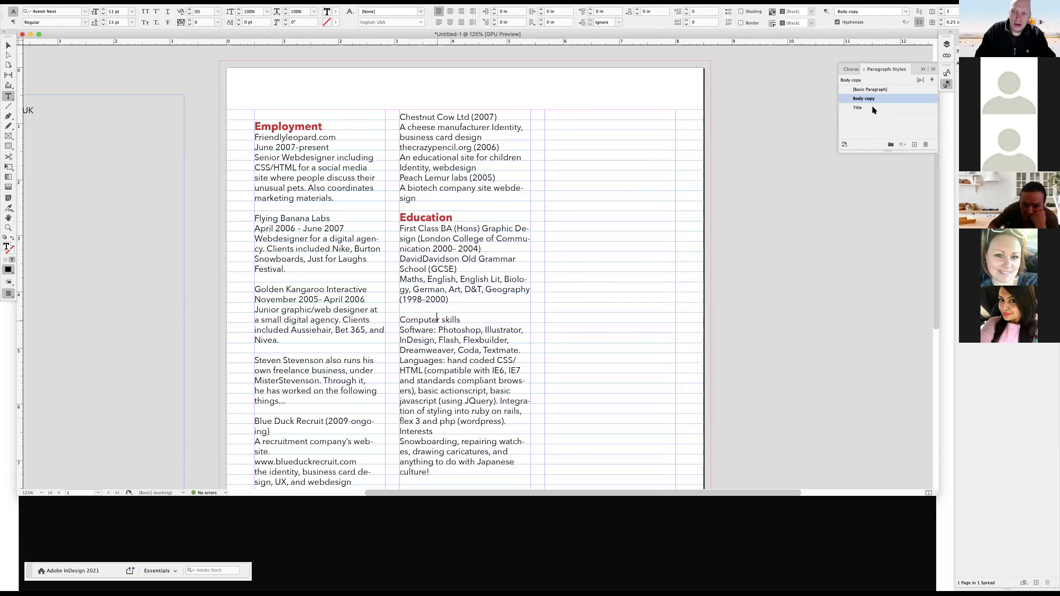
pyautogui.press('super+shift+a')
pyautogui.moveTo(504, 311); pyautogui.dragTo(451, 266)
pyautogui.scroll(-3, 450, 266)
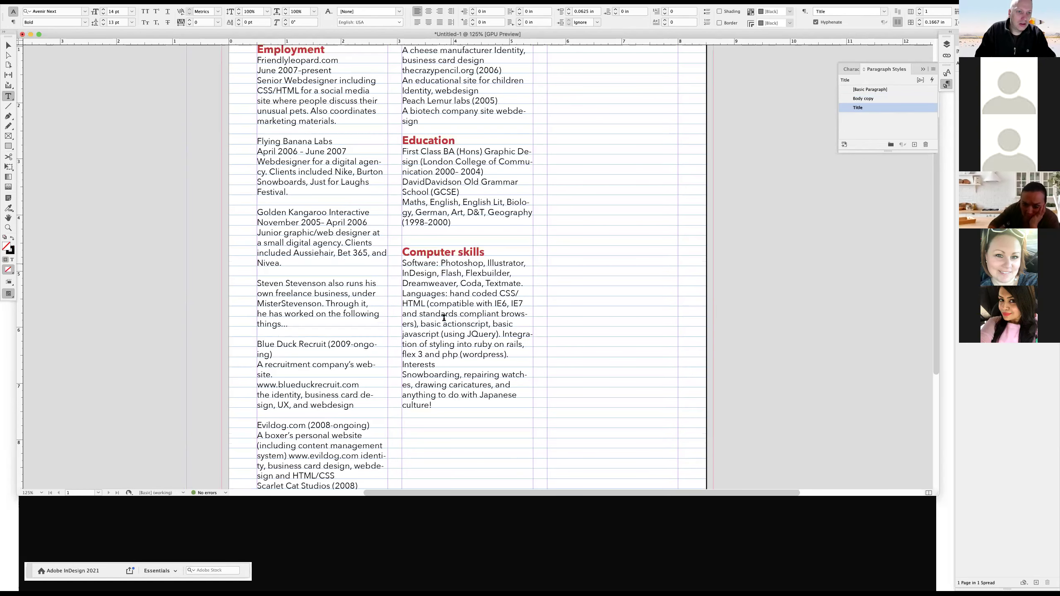
pyautogui.scroll(3, 445, 314)
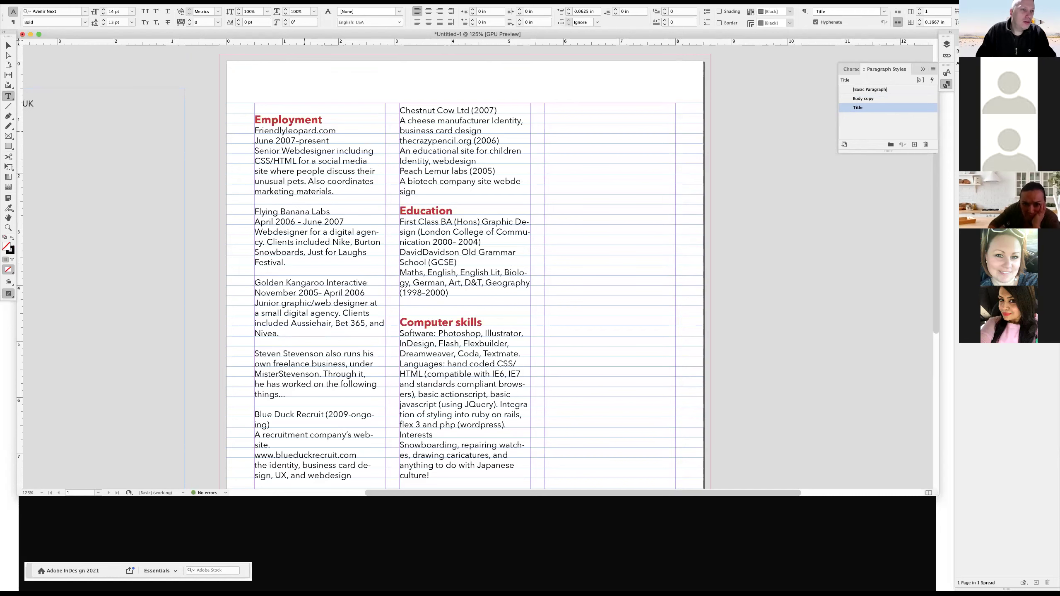
# Show the hidden characters and check the paragraph marks after Employment and Friendlyleopard.com.
pyautogui.click(125, 1)
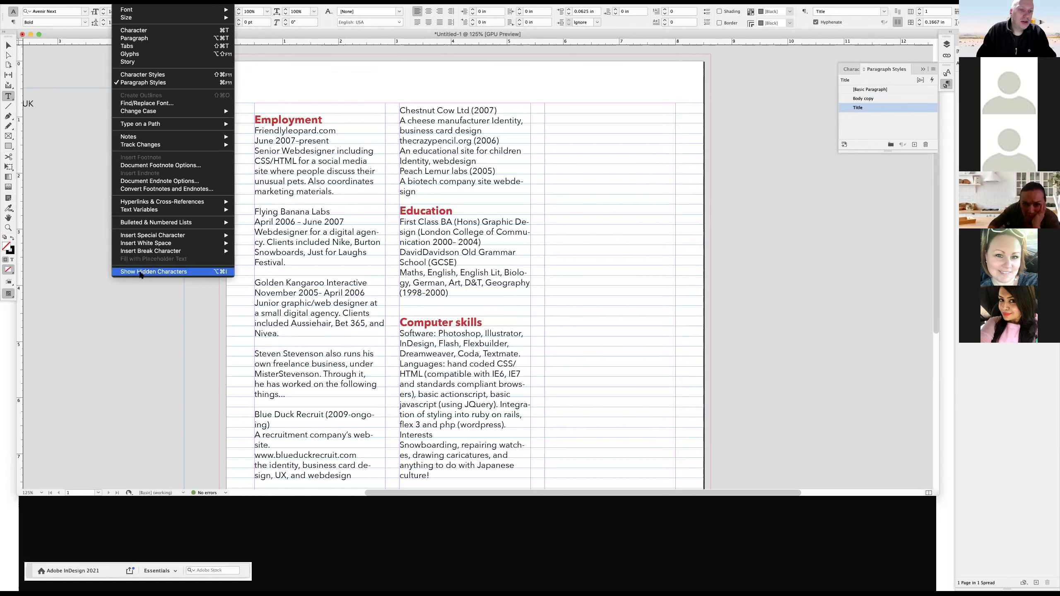
pyautogui.click(154, 272)
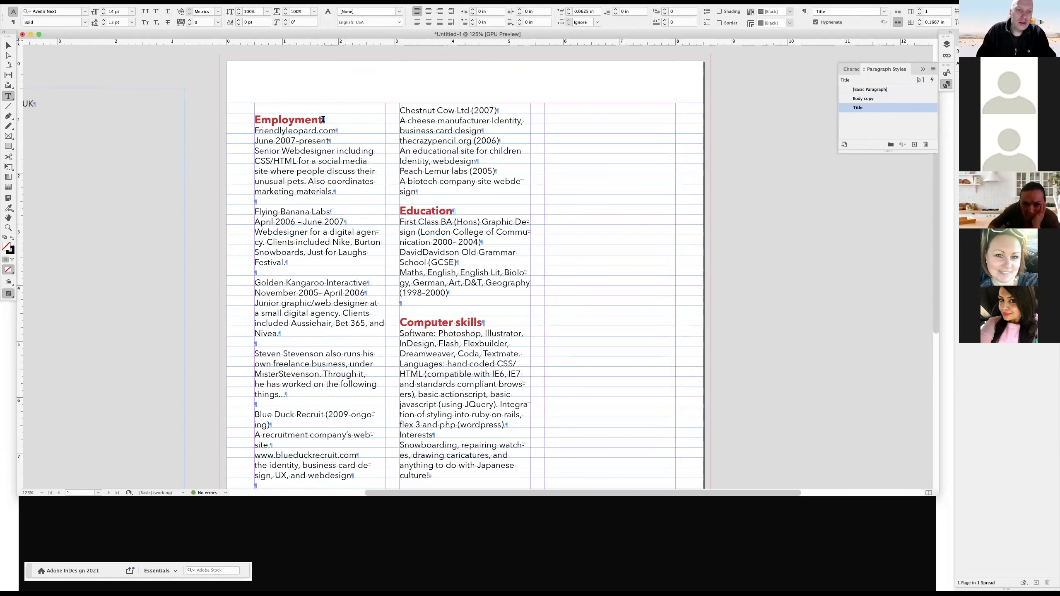
pyautogui.click(323, 120)
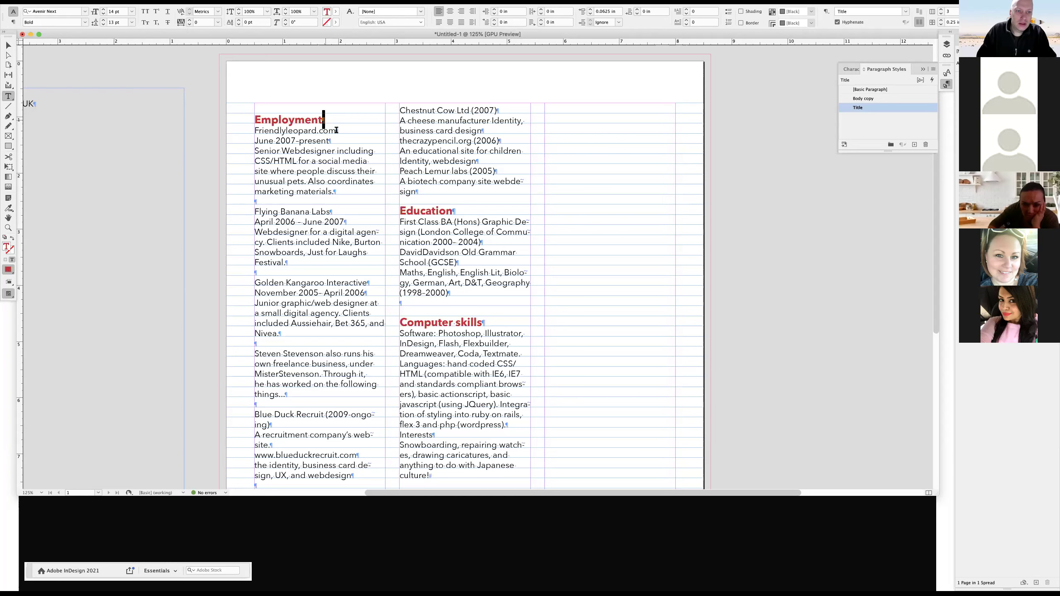
pyautogui.doubleClick(336, 131)
pyautogui.keyDown('super'); pyautogui.click(236, 225); pyautogui.keyUp('super')
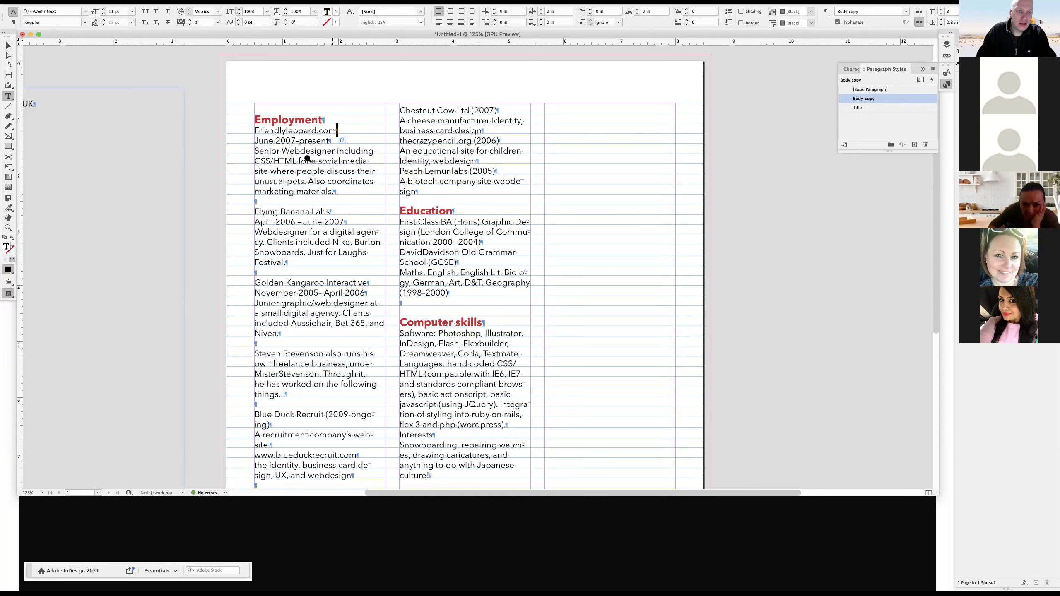
# Examine up close the space dots and the paragraph mark ending the "marketing materials." line.
pyautogui.moveTo(459, 223); pyautogui.dragTo(429, 217)
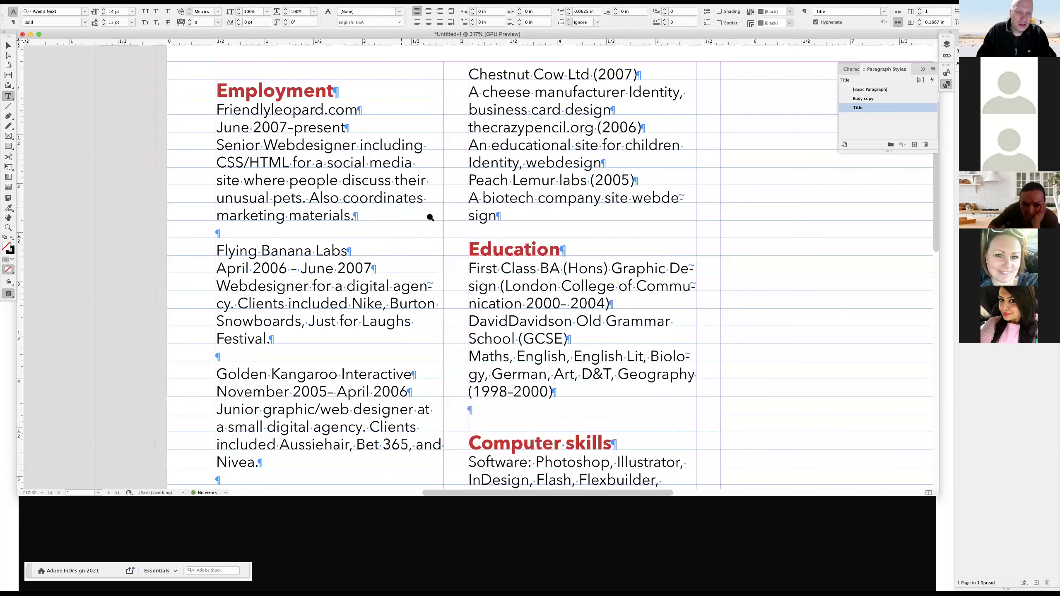
pyautogui.click(364, 202)
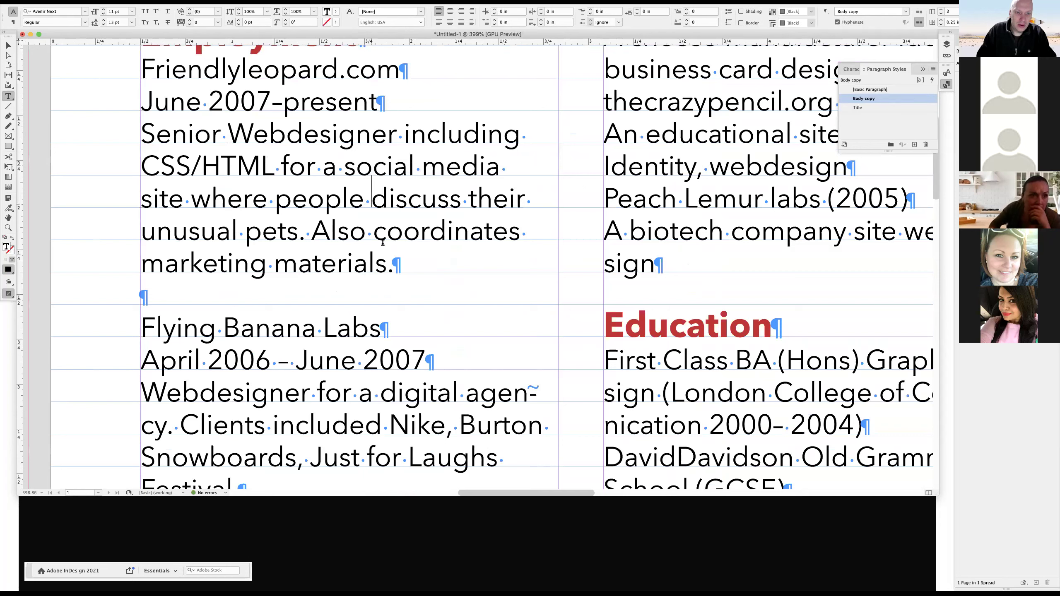
pyautogui.click(401, 265)
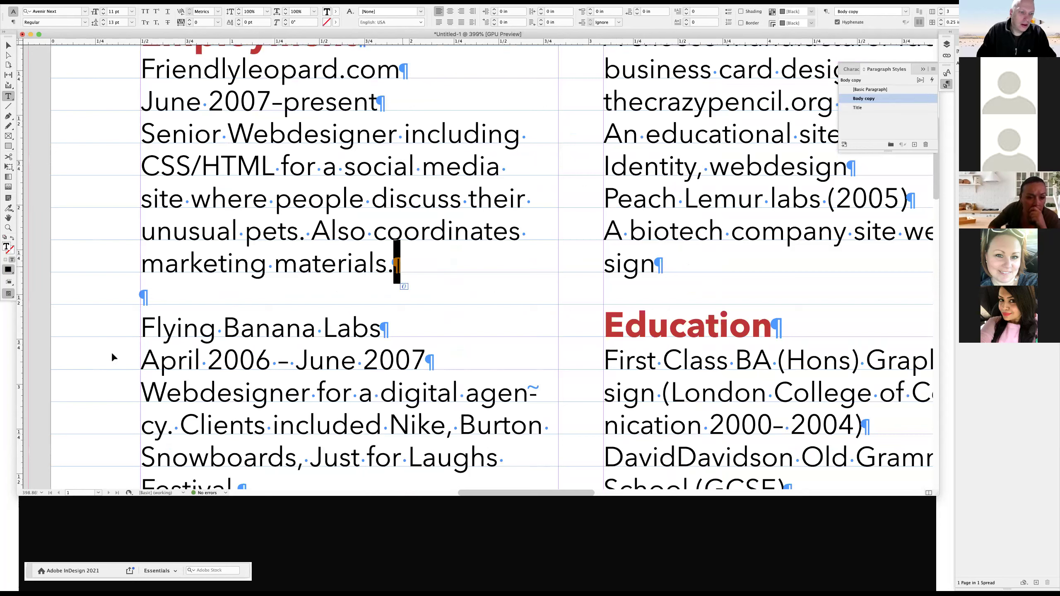
pyautogui.press('super+shift+a')
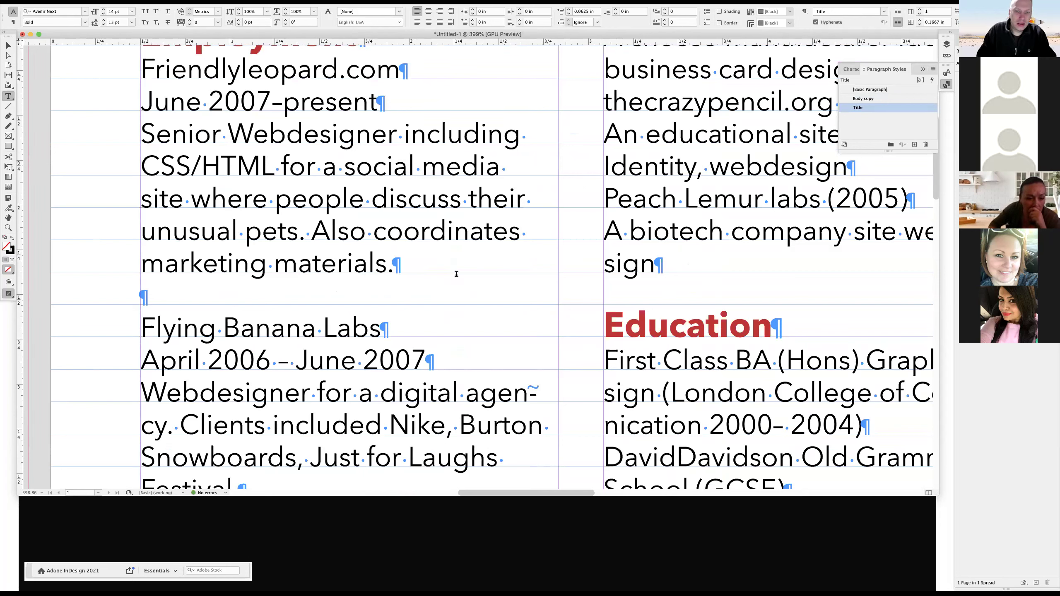
pyautogui.press('super+2')
pyautogui.press('super+minus')
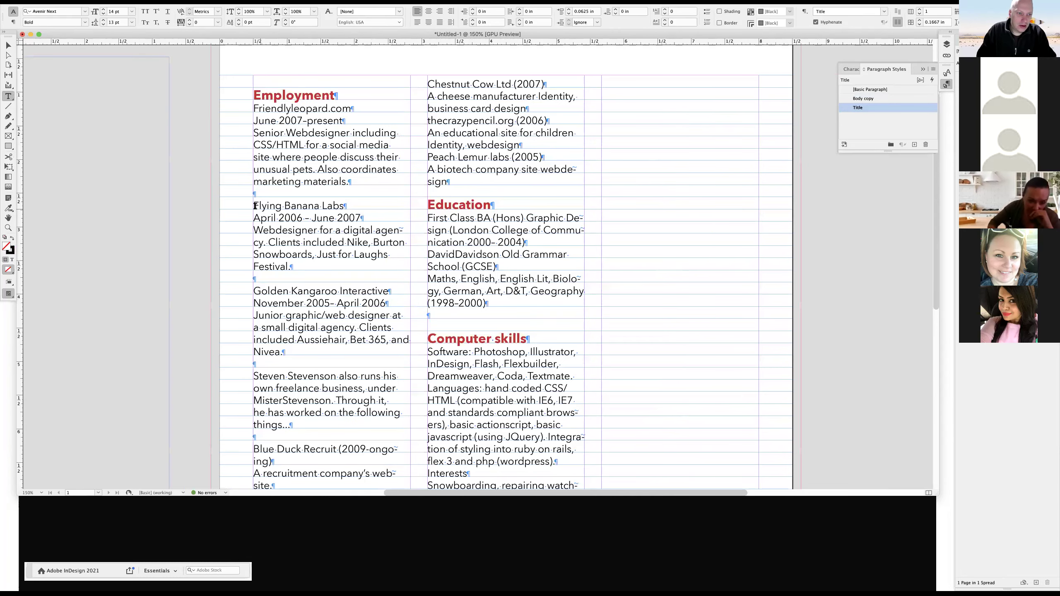
# Insert a tab before Flying Banana Labs and select the tab character.
pyautogui.click(268, 255)
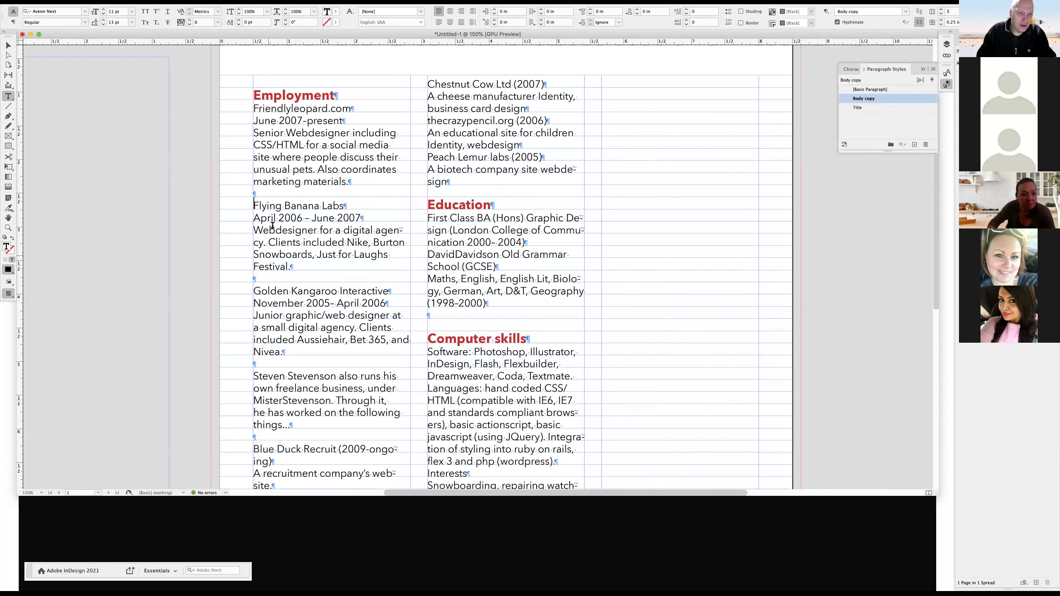
pyautogui.click(254, 206)
pyautogui.press('Tab')
pyautogui.hotkey('shift', 'Left')
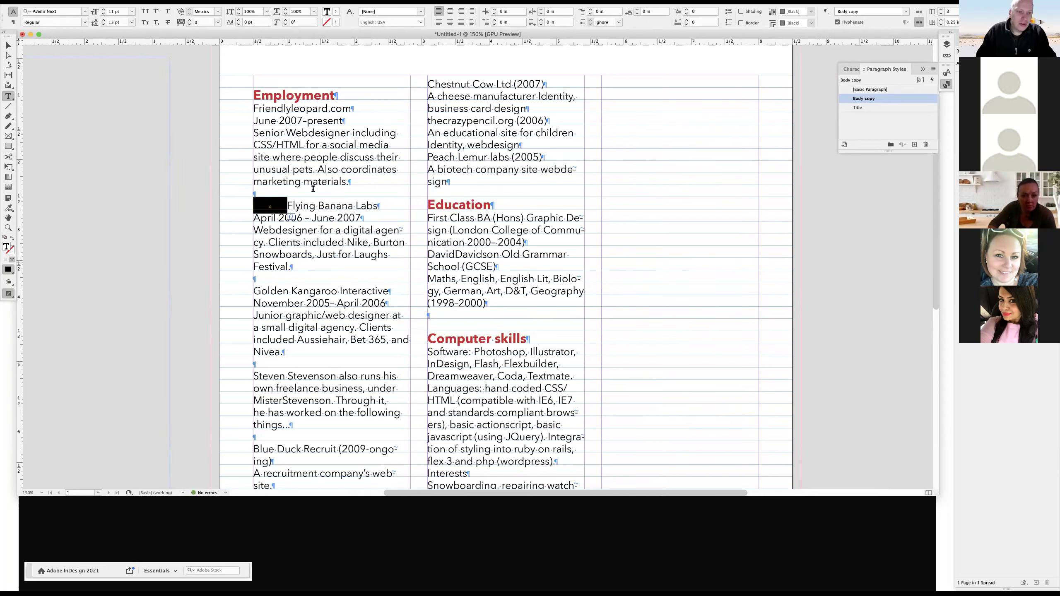
# Delete the tab character before Flying Banana Labs.
pyautogui.press('BackSpace')
pyautogui.press('End')
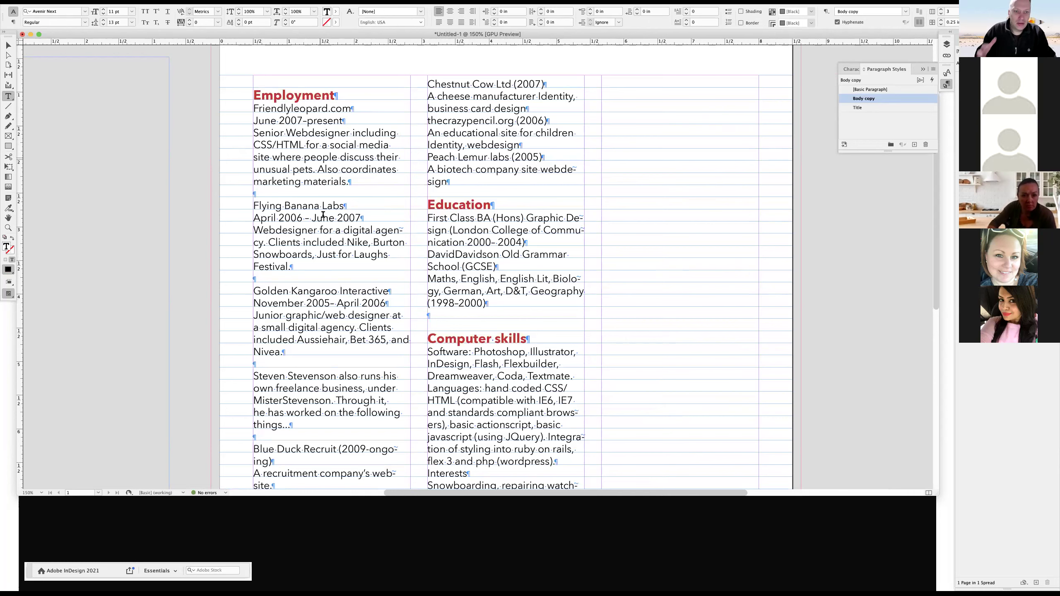
pyautogui.moveTo(321, 157); pyautogui.dragTo(324, 217)
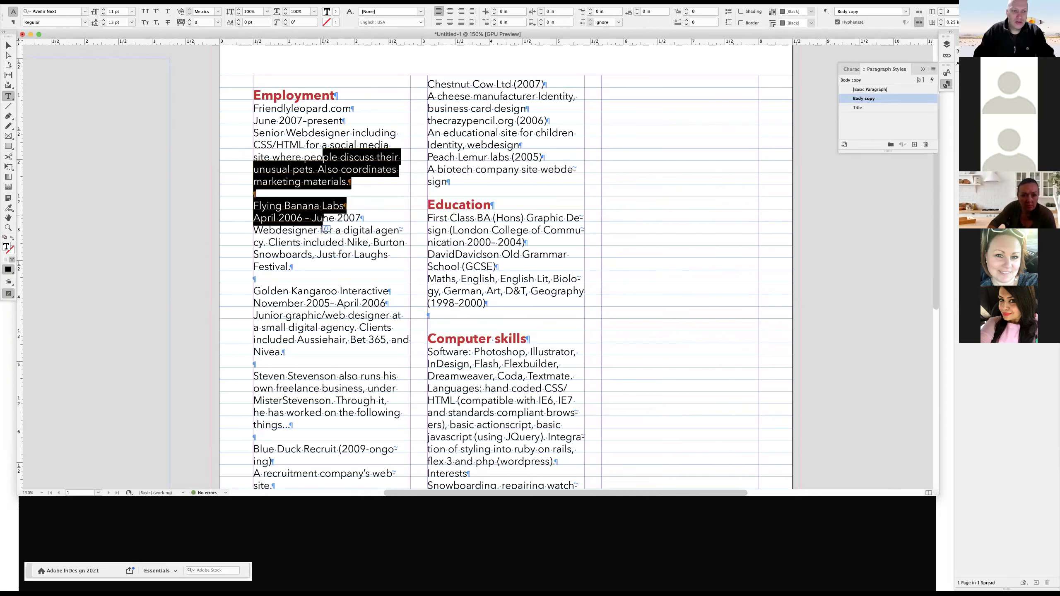
pyautogui.click(243, 268)
# Examine the heading, company line and full entry for Friendlyleopard.com under Employment.
pyautogui.click(307, 97)
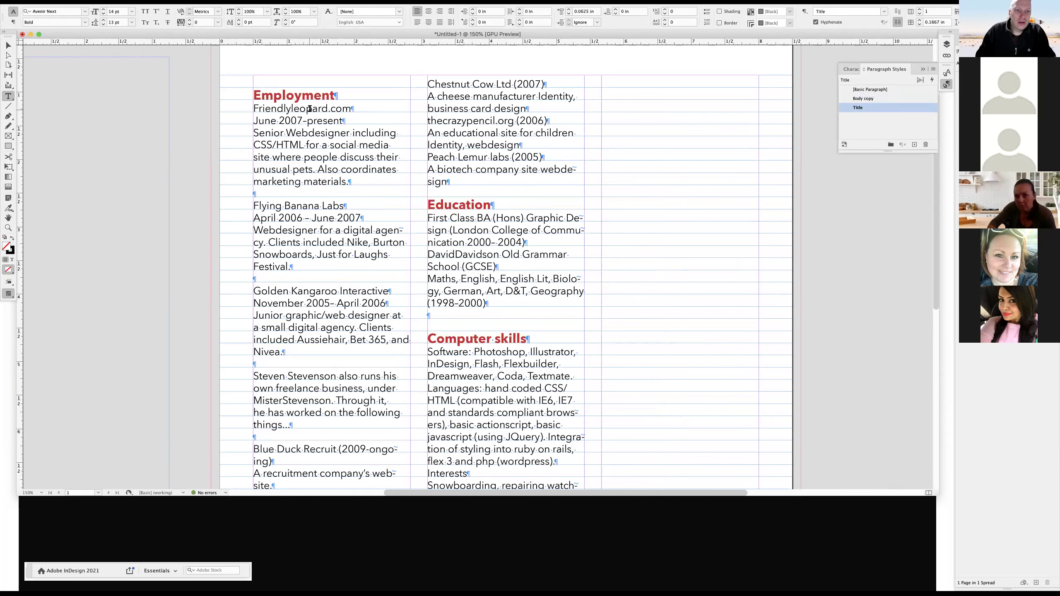
pyautogui.tripleClick(309, 108)
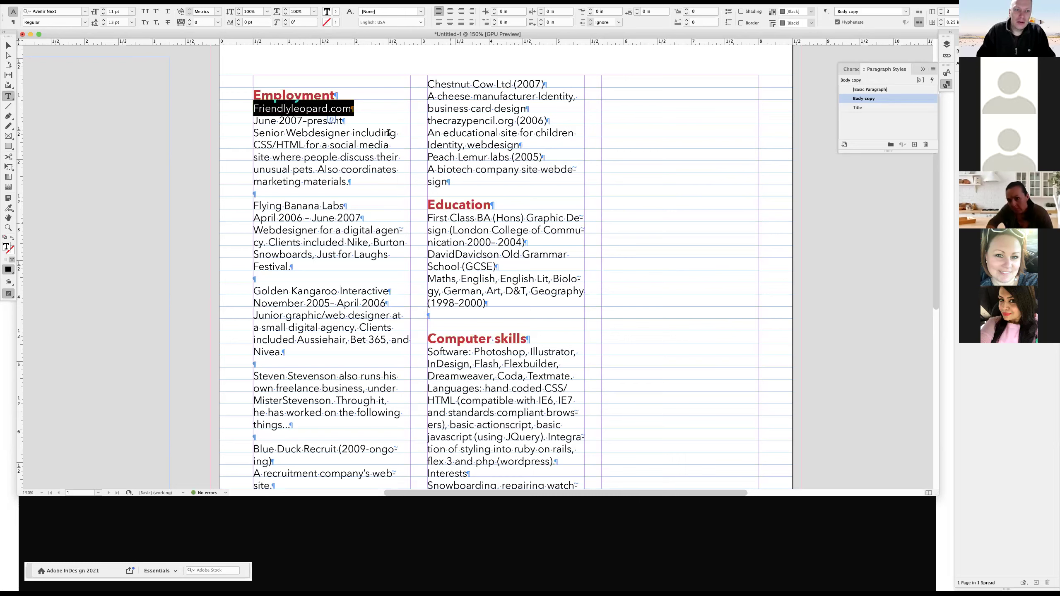
pyautogui.click(255, 107)
pyautogui.moveTo(336, 151); pyautogui.dragTo(355, 181)
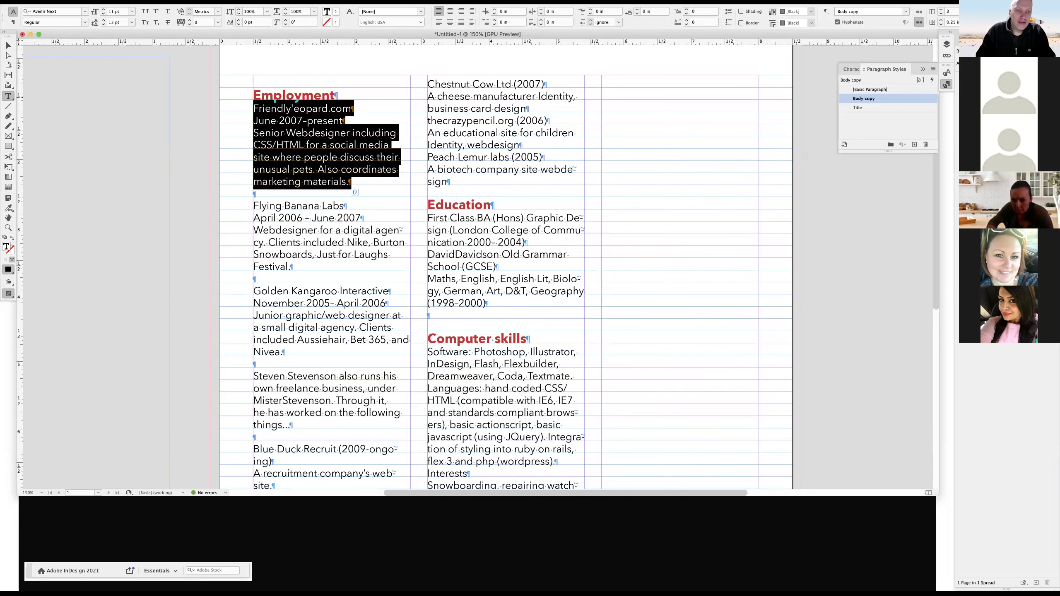
# Create a paragraph style named Company for the Friendlyleopard.com line.
pyautogui.tripleClick(292, 108)
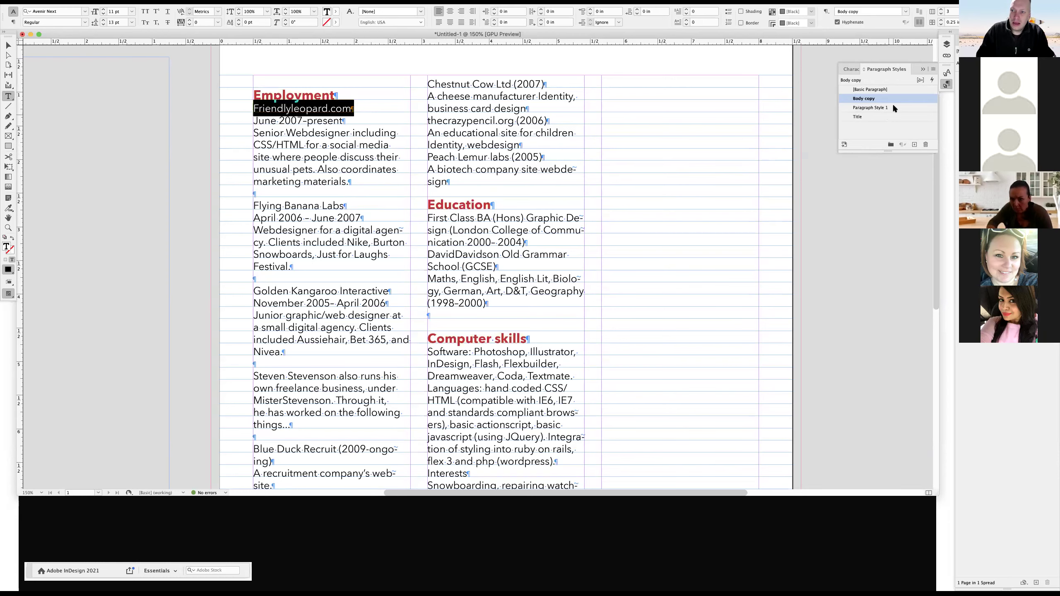
pyautogui.doubleClick(893, 106)
pyautogui.doubleClick(871, 107)
pyautogui.write('Company')
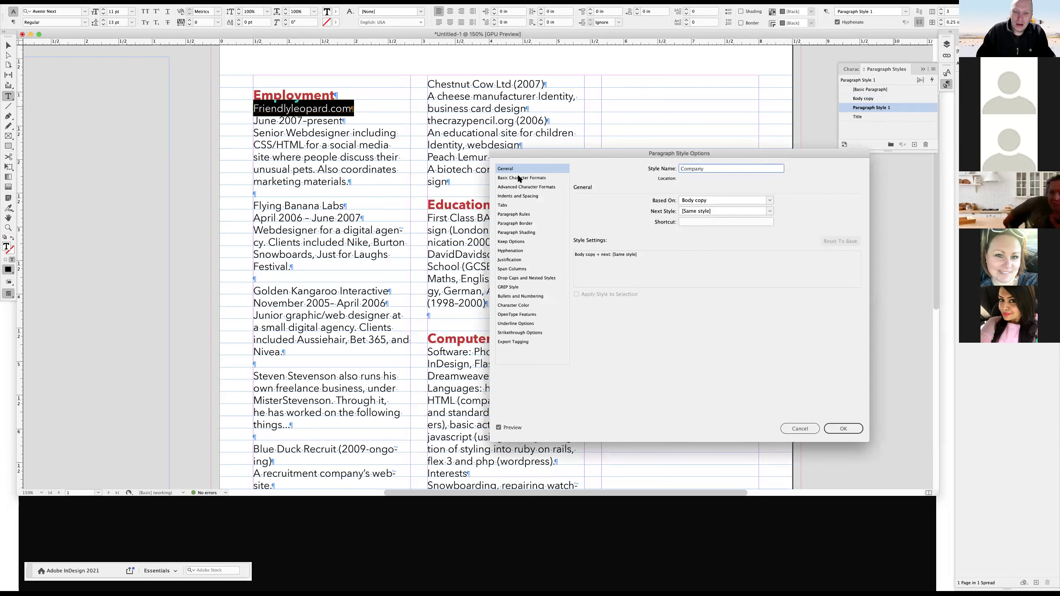
# Set the Company style's font style to Demi Bold.
pyautogui.click(521, 178)
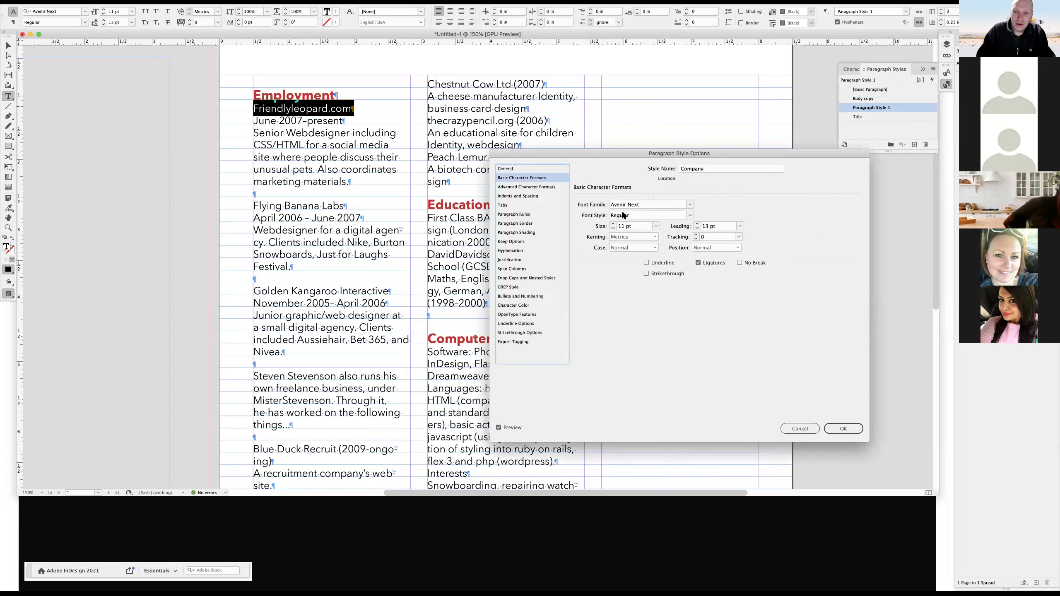
pyautogui.click(690, 215)
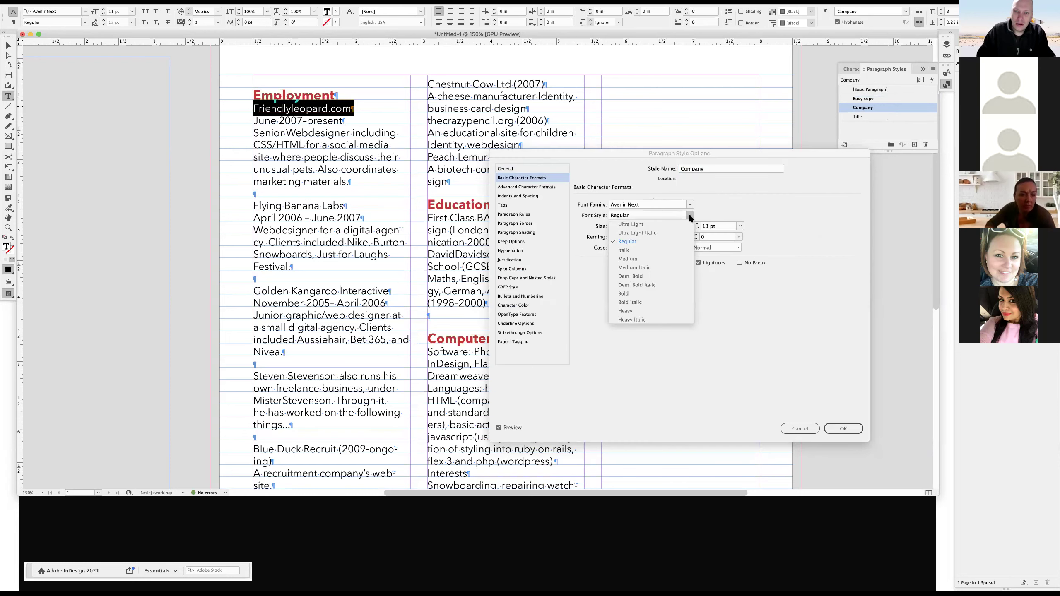
pyautogui.click(637, 273)
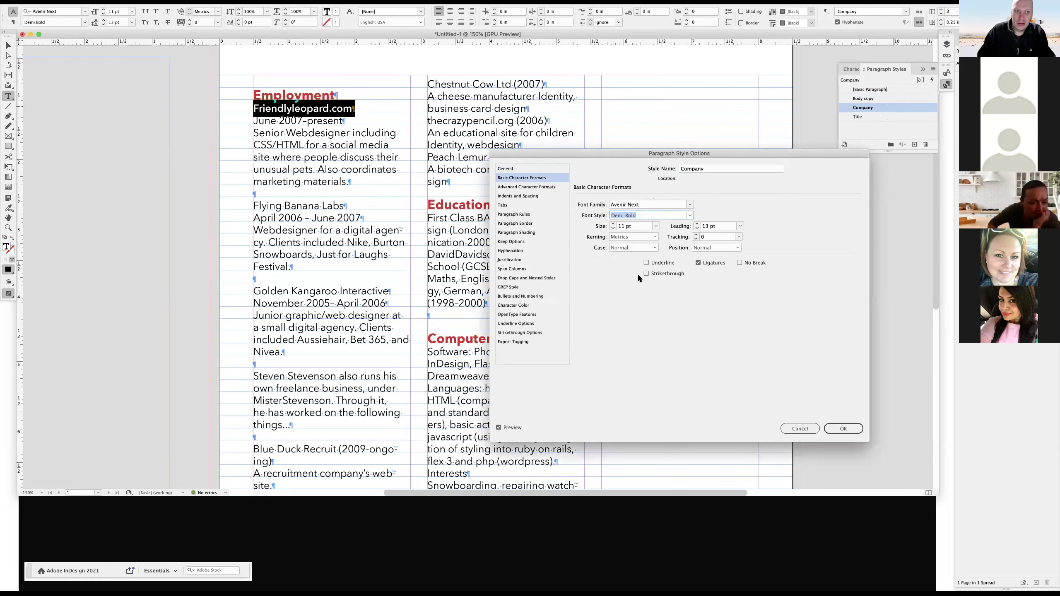
pyautogui.click(836, 429)
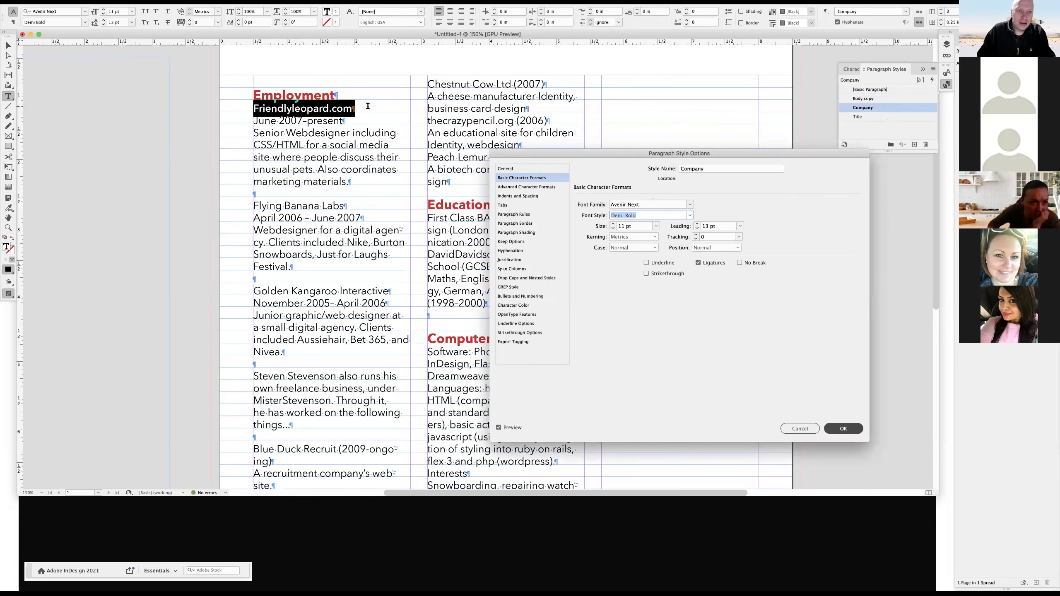
# Create a paragraph style named Date for the June 2007–present line, based on Body copy.
pyautogui.tripleClick(327, 122)
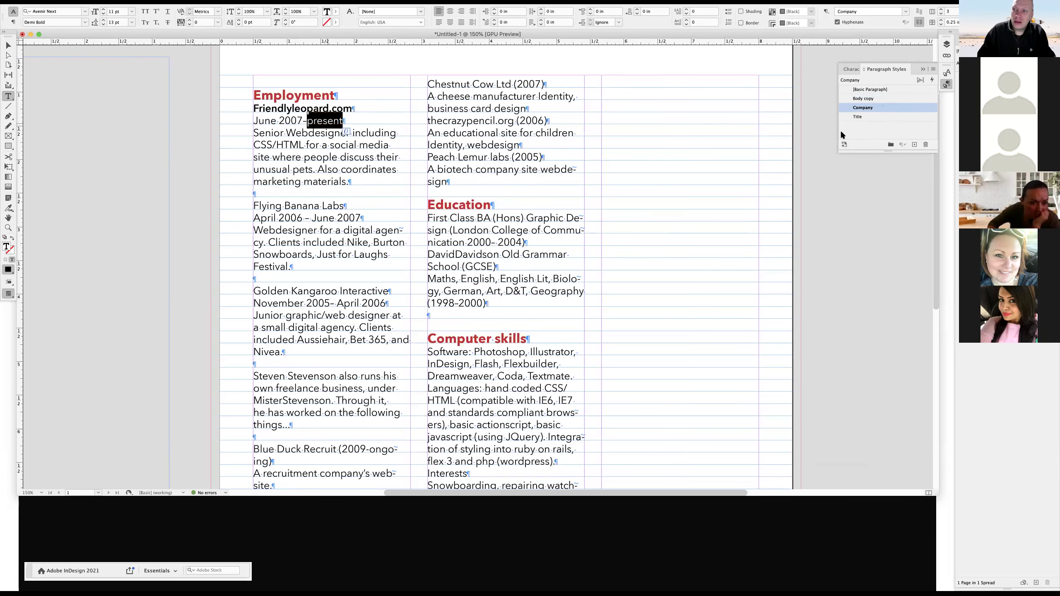
pyautogui.click(863, 98)
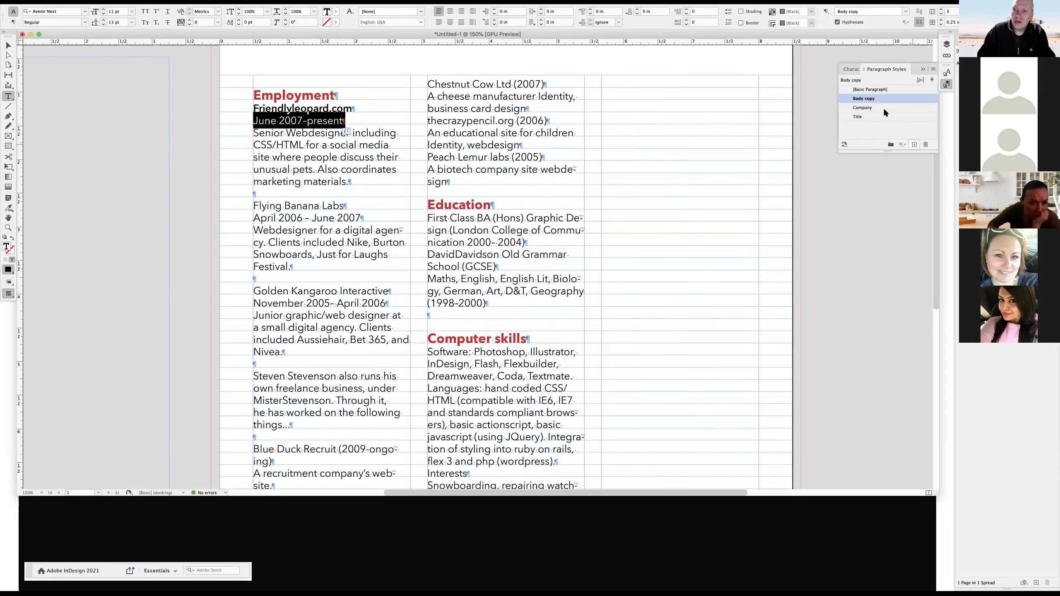
pyautogui.doubleClick(894, 106)
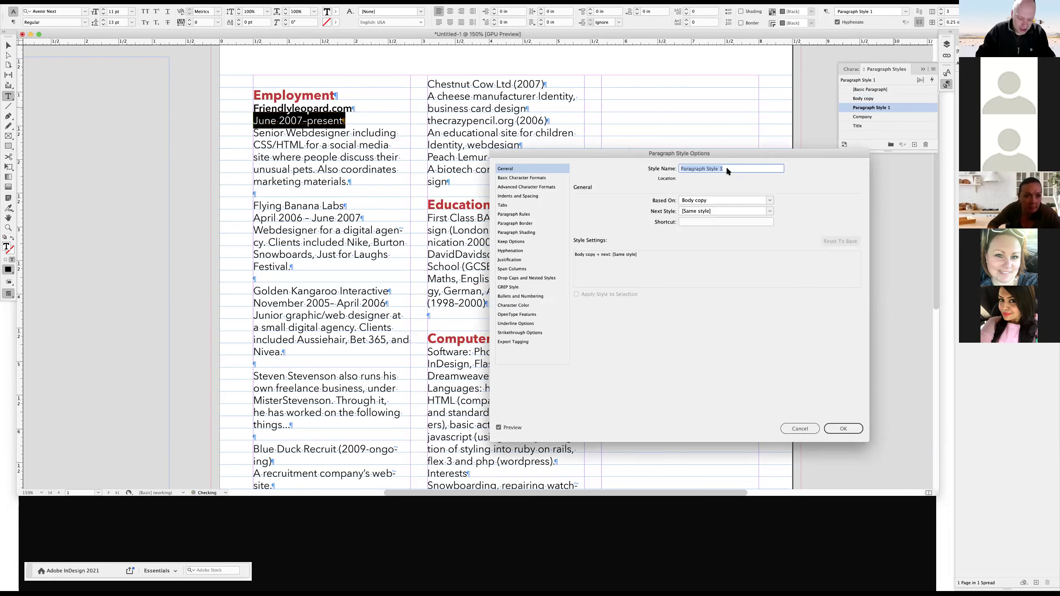
pyautogui.write('Date')
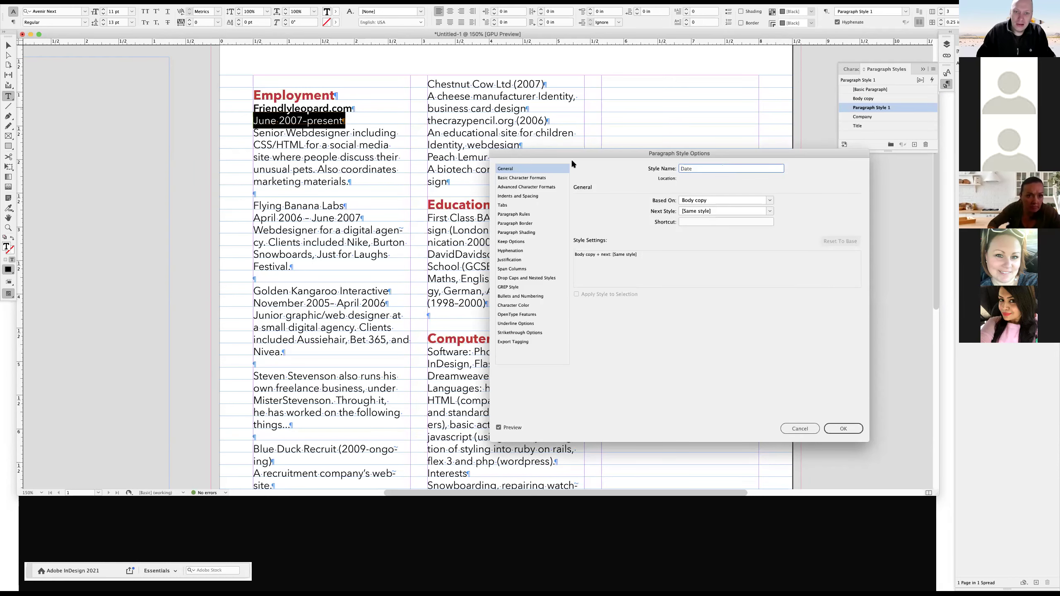
# Set the Date style's font size to 10 pt and its left indent to 0.125 in.
pyautogui.click(545, 178)
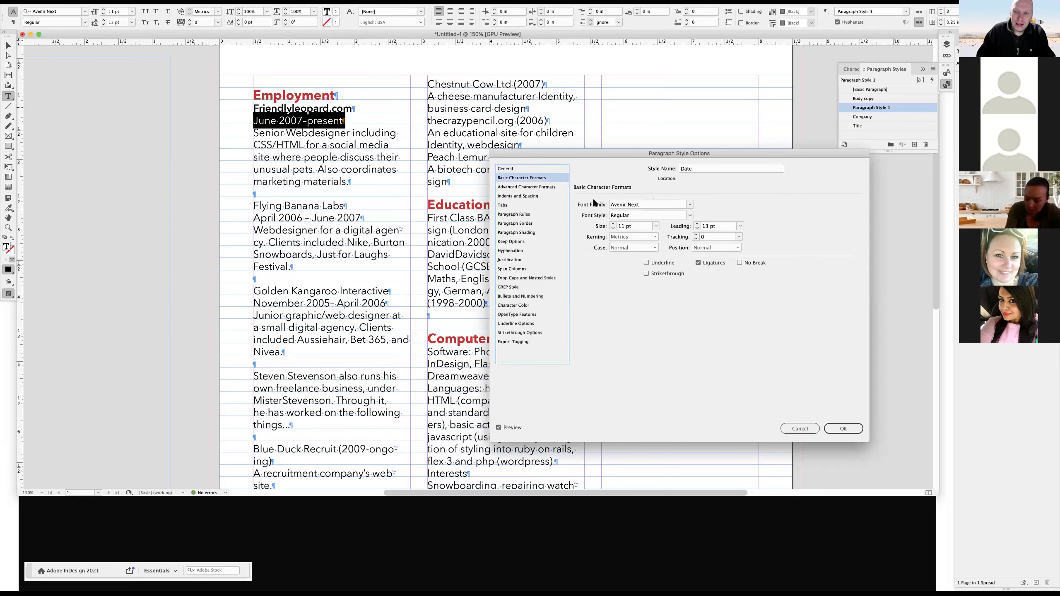
pyautogui.click(613, 228)
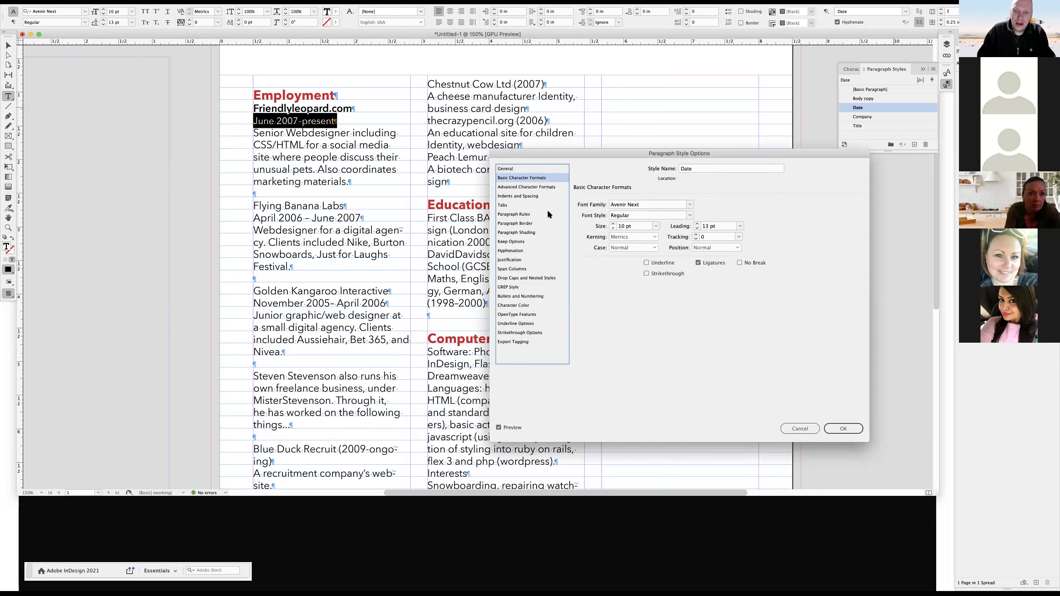
pyautogui.click(526, 197)
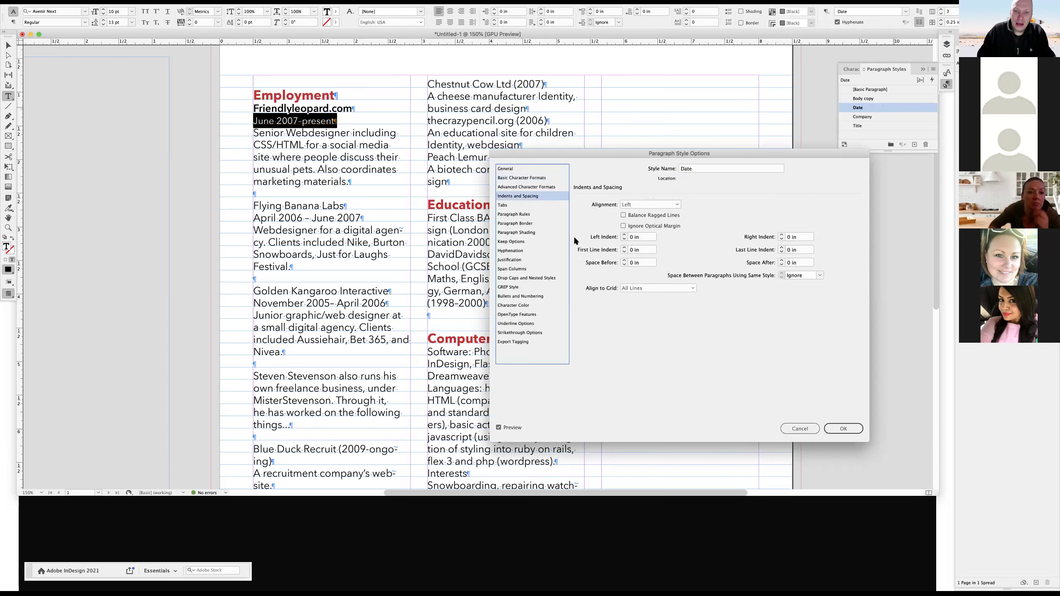
pyautogui.click(624, 234)
pyautogui.click(624, 235)
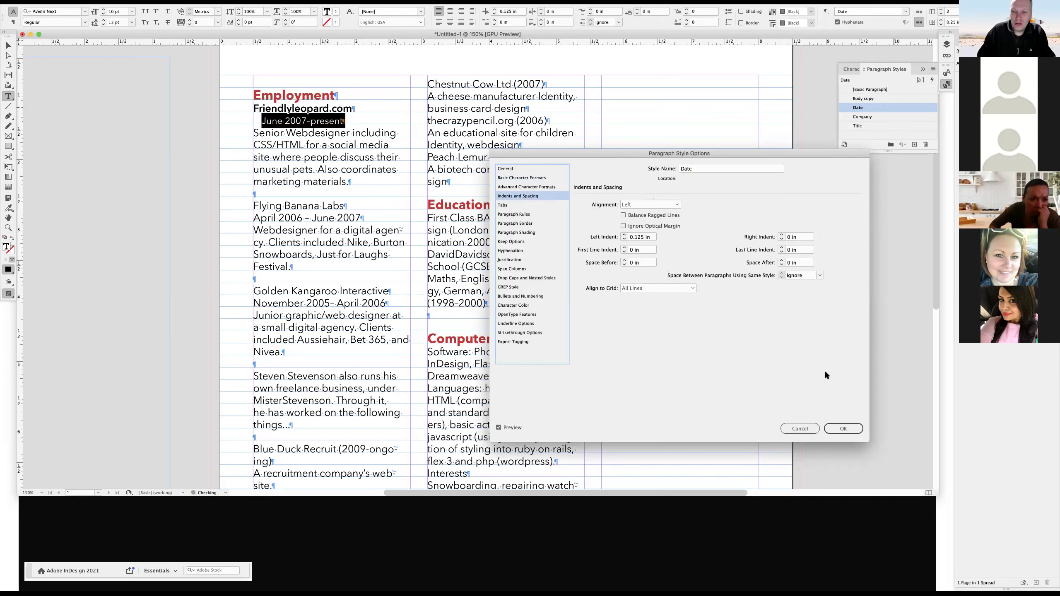
pyautogui.click(838, 428)
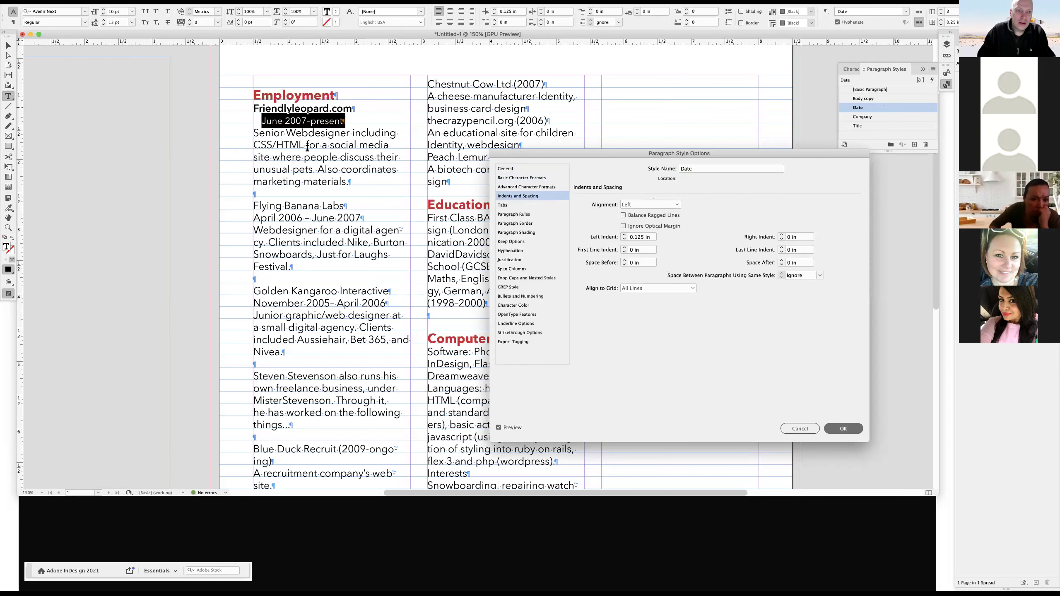
# Compare the résumé in preview and normal view to check the styled Friendlyleopard.com entry without guides.
pyautogui.click(225, 182)
pyautogui.press('w')
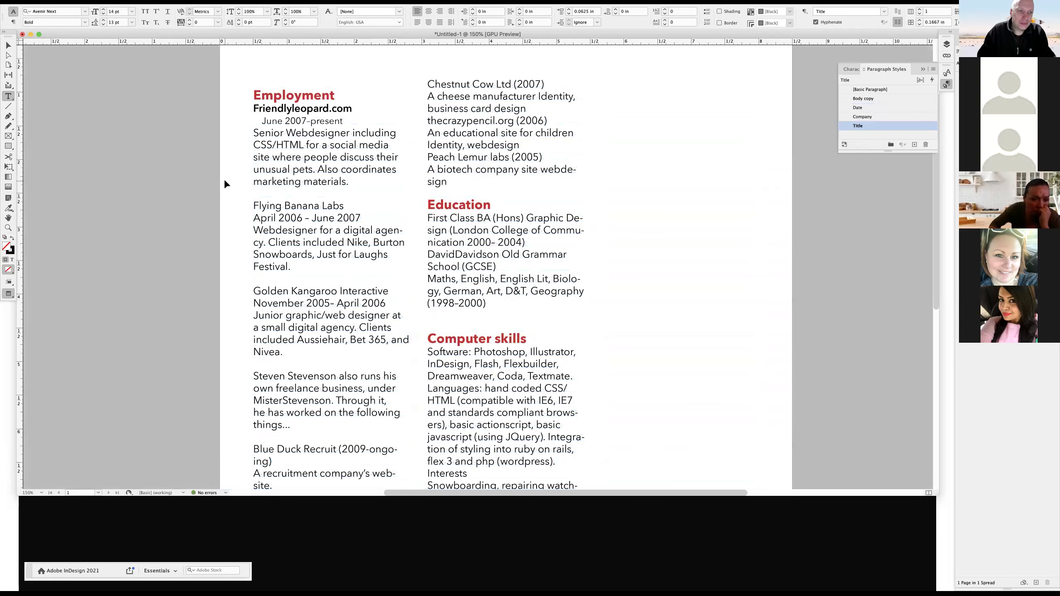
pyautogui.press('w')
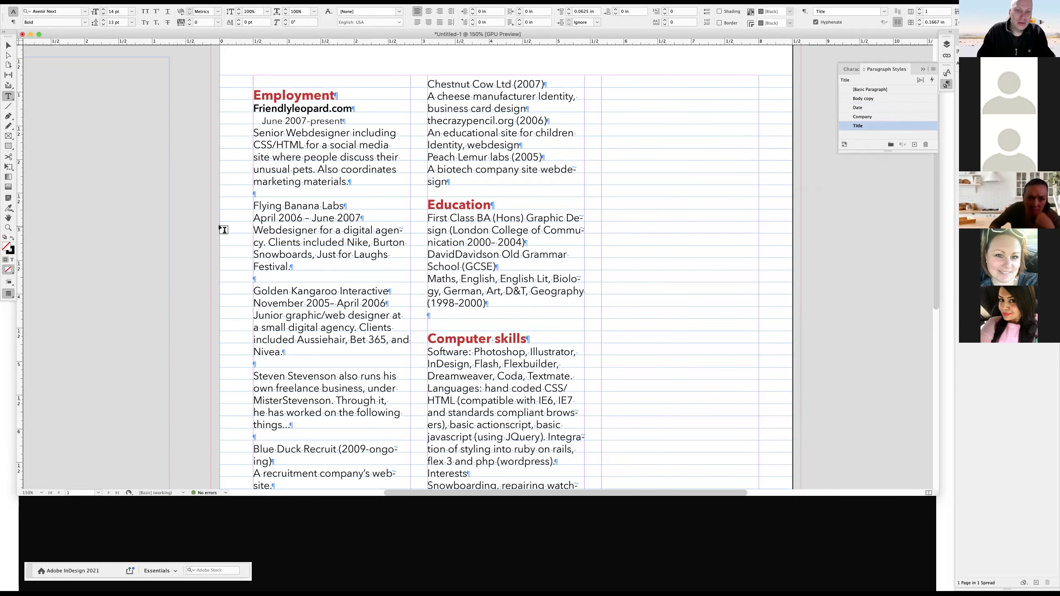
pyautogui.press('w')
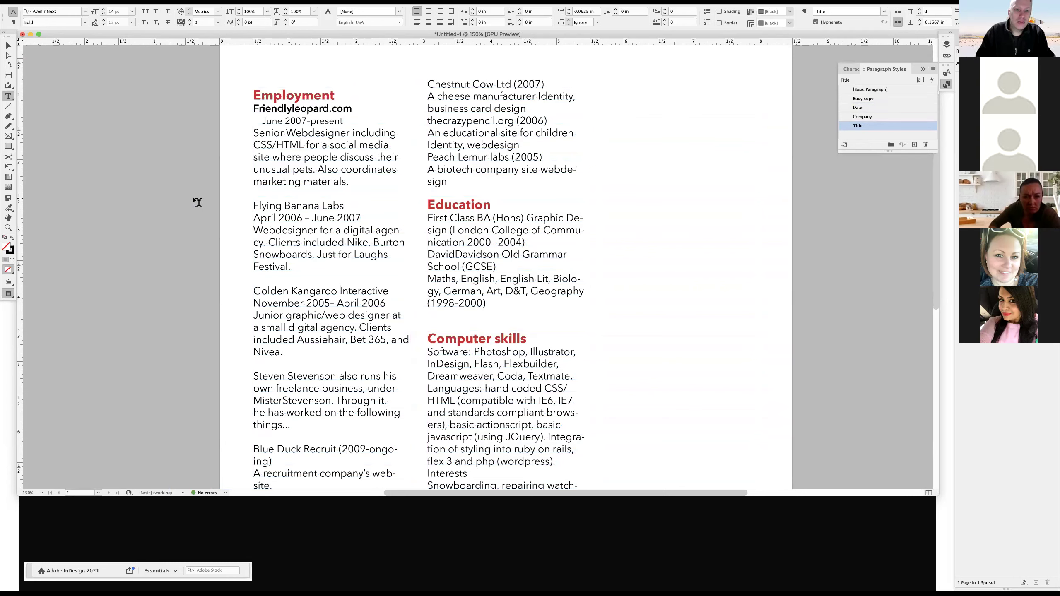
pyautogui.press('w')
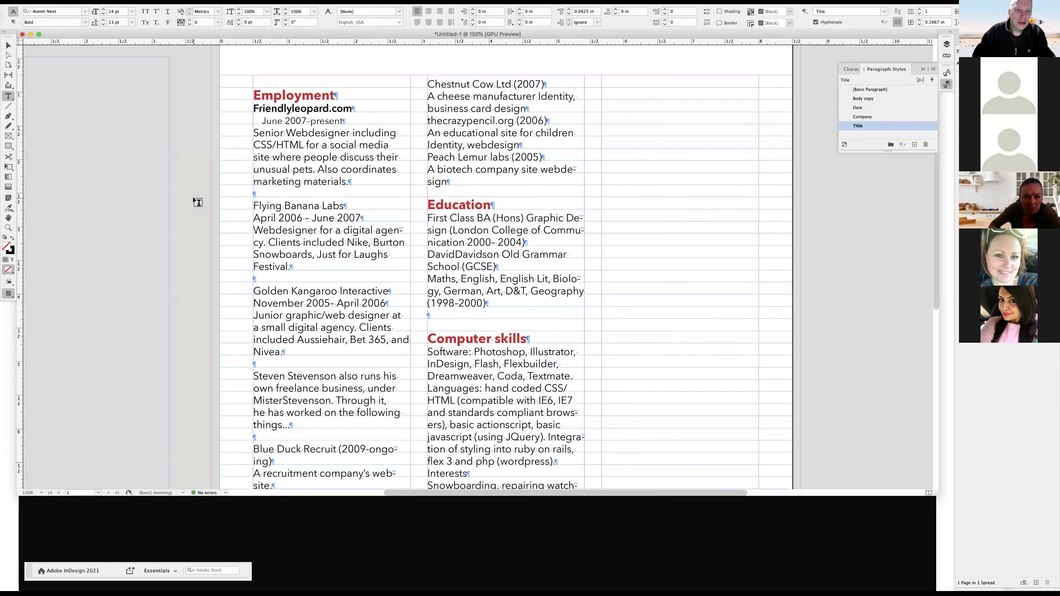
pyautogui.press('w')
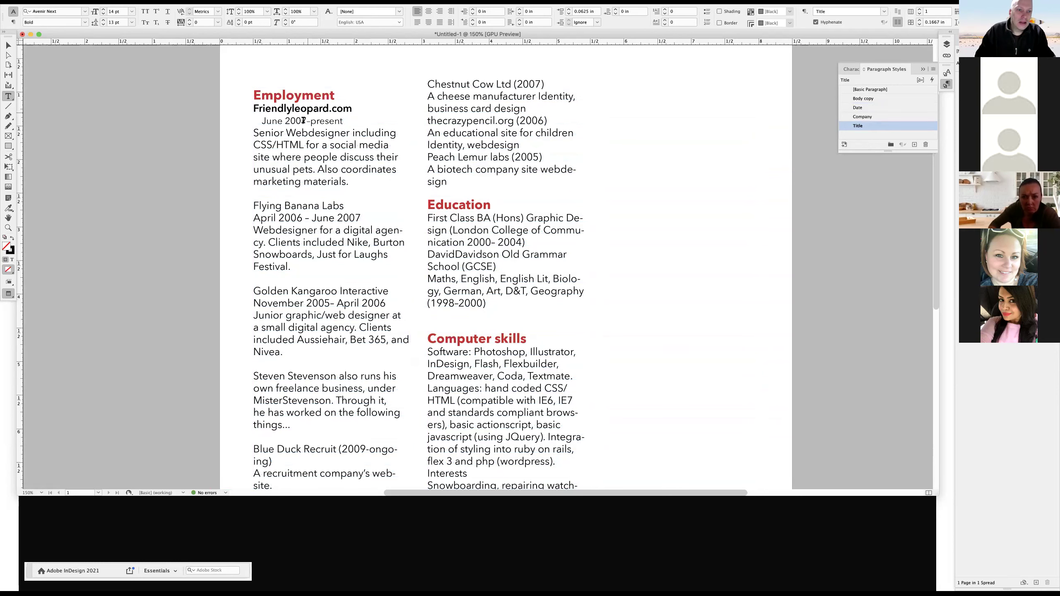
# Check the date and job description lines under Friendlyleopard.com in preview, and return to normal view.
pyautogui.tripleClick(304, 121)
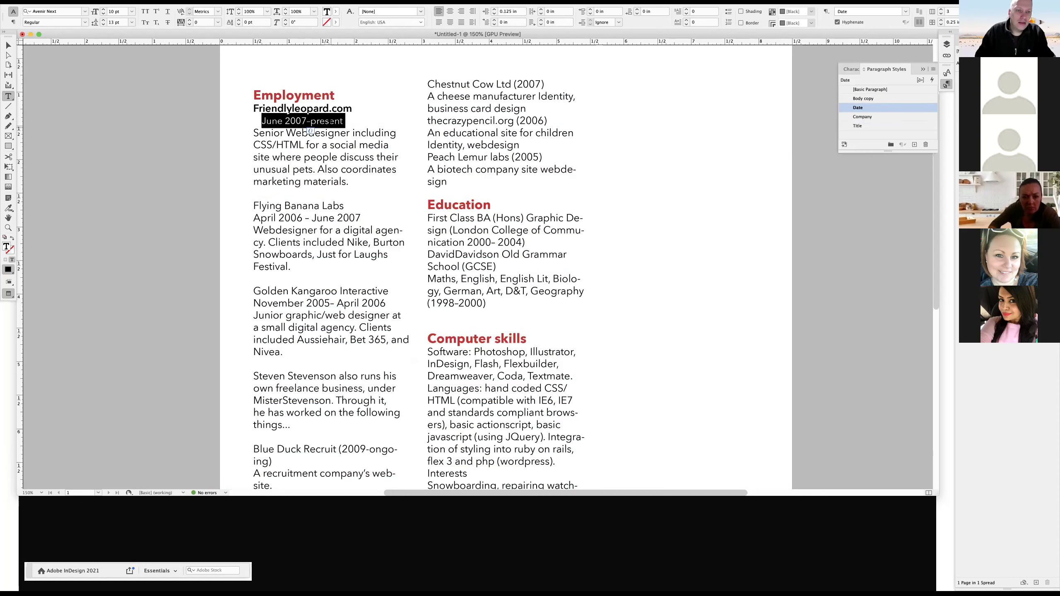
pyautogui.doubleClick(317, 133)
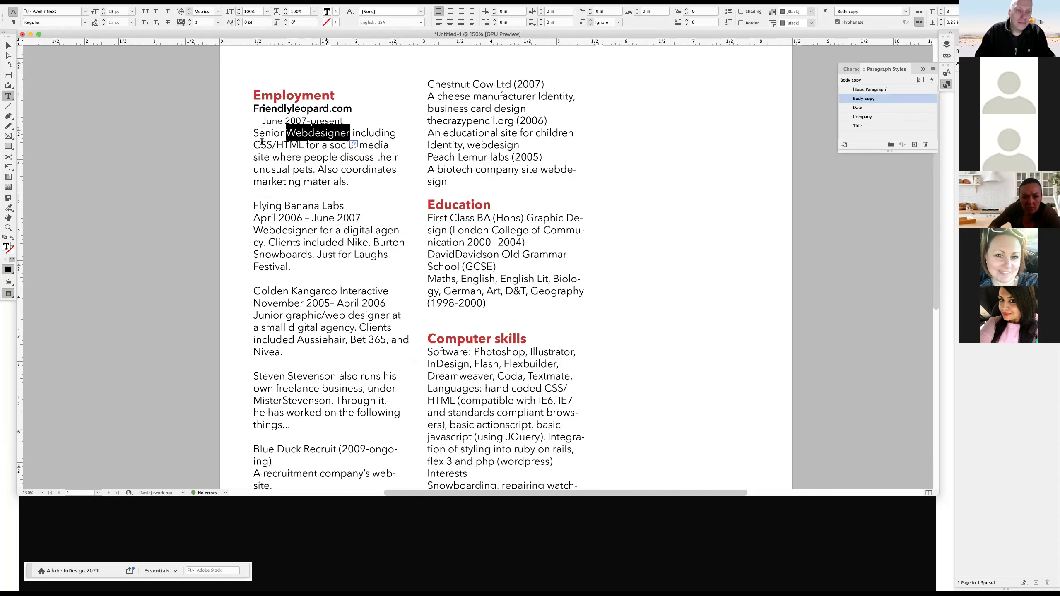
pyautogui.tripleClick(341, 181)
pyautogui.click(230, 209)
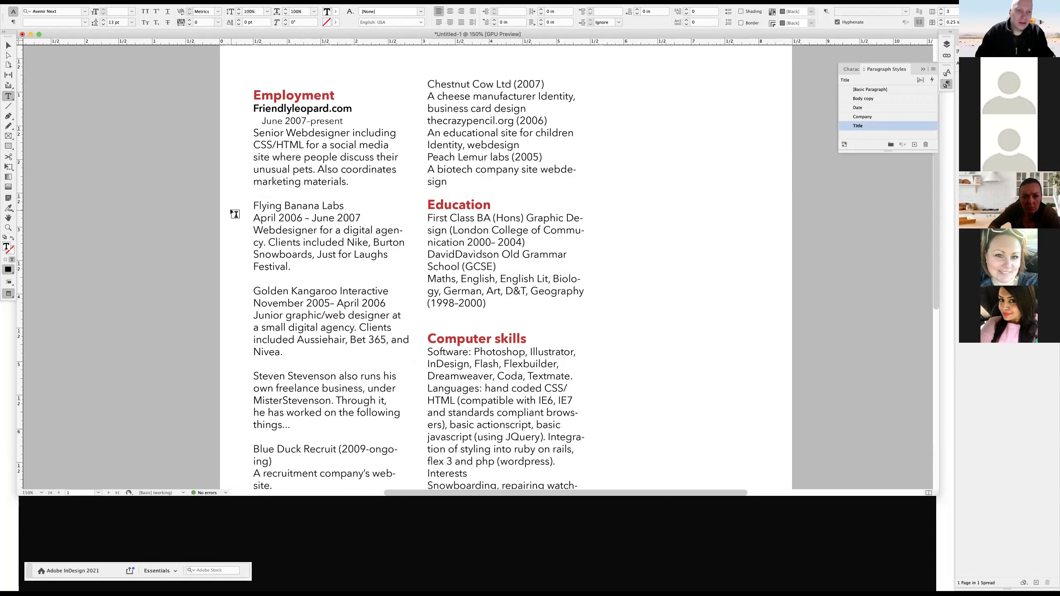
pyautogui.press('super+minus')
pyautogui.press('w')
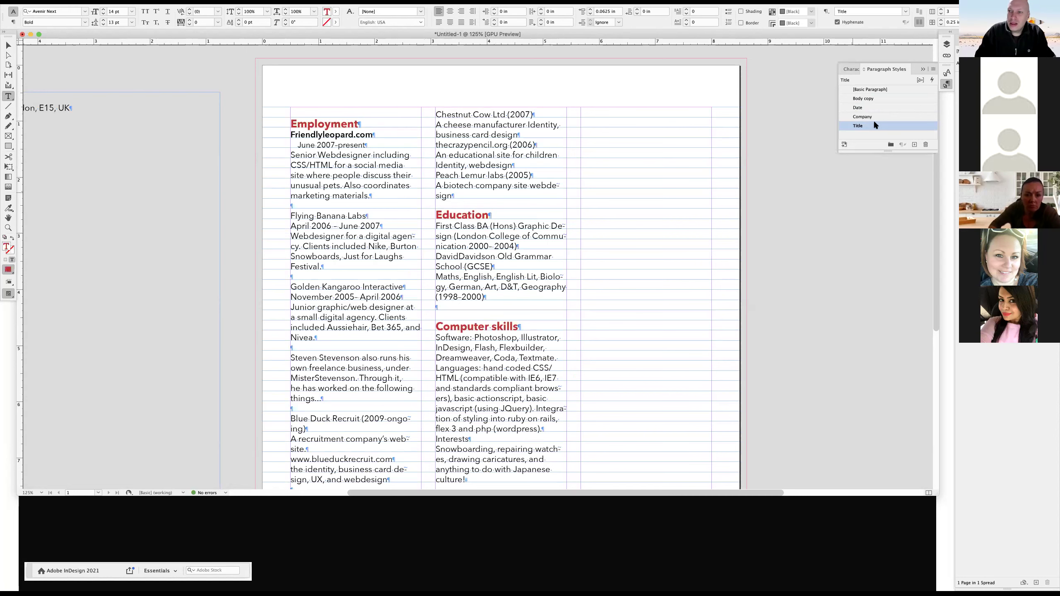
# Set the Title paragraph style's space after to 0.0625 in.
pyautogui.click(520, 197)
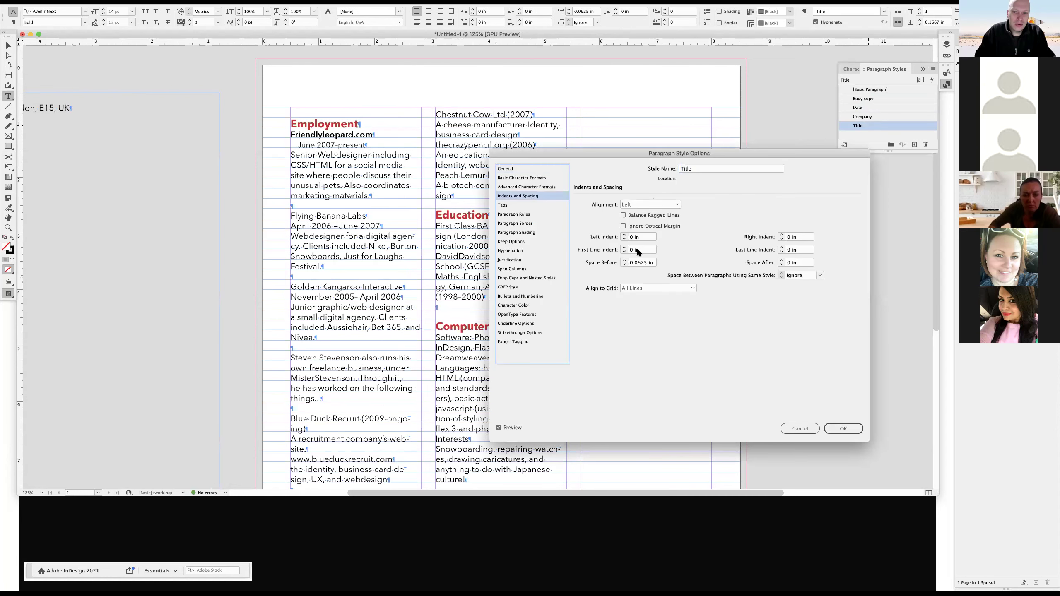
pyautogui.click(781, 260)
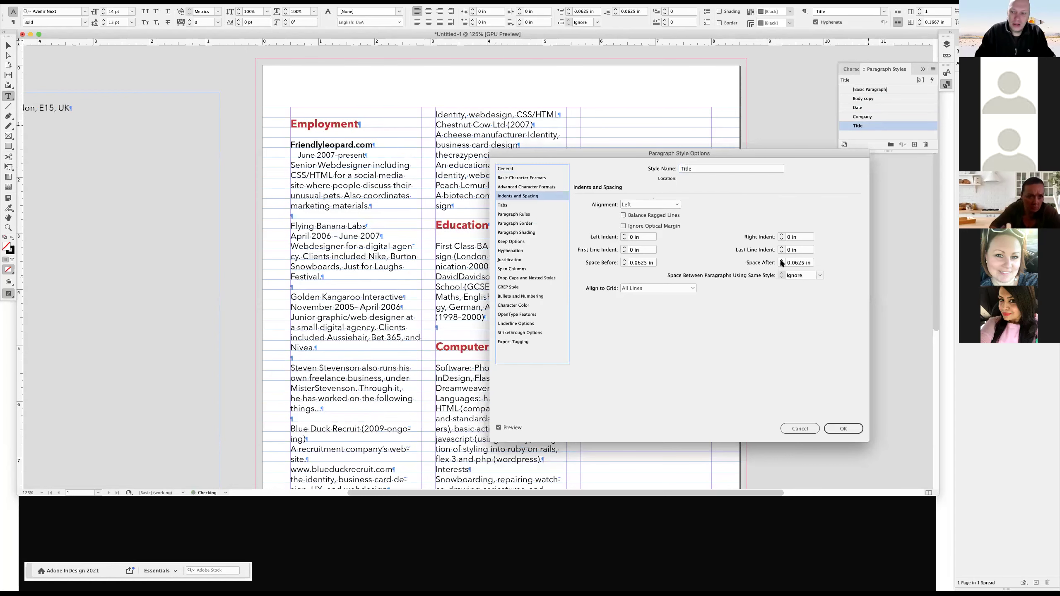
pyautogui.click(829, 429)
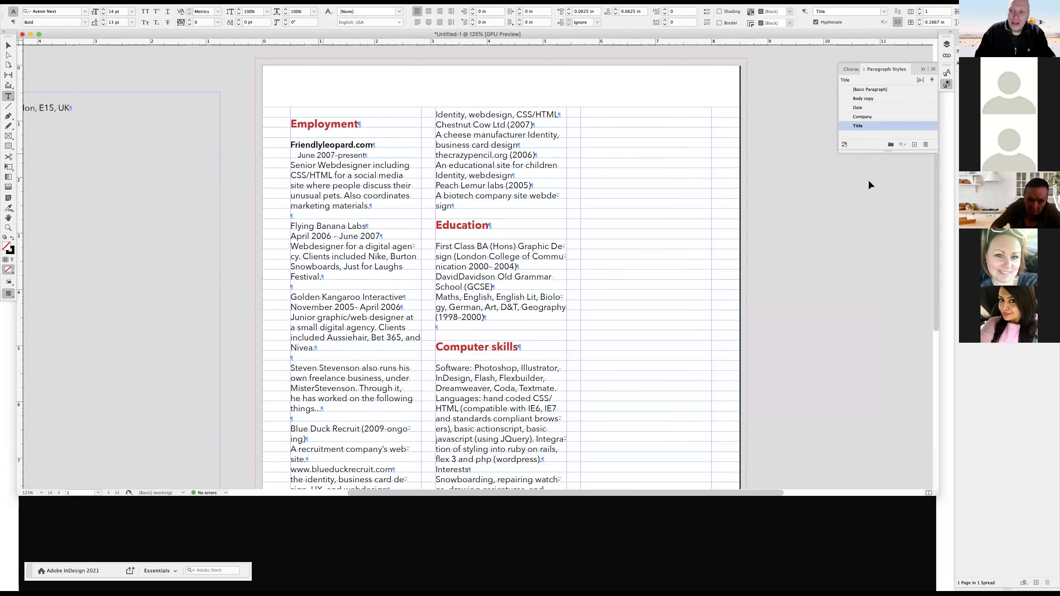
pyautogui.doubleClick(326, 155)
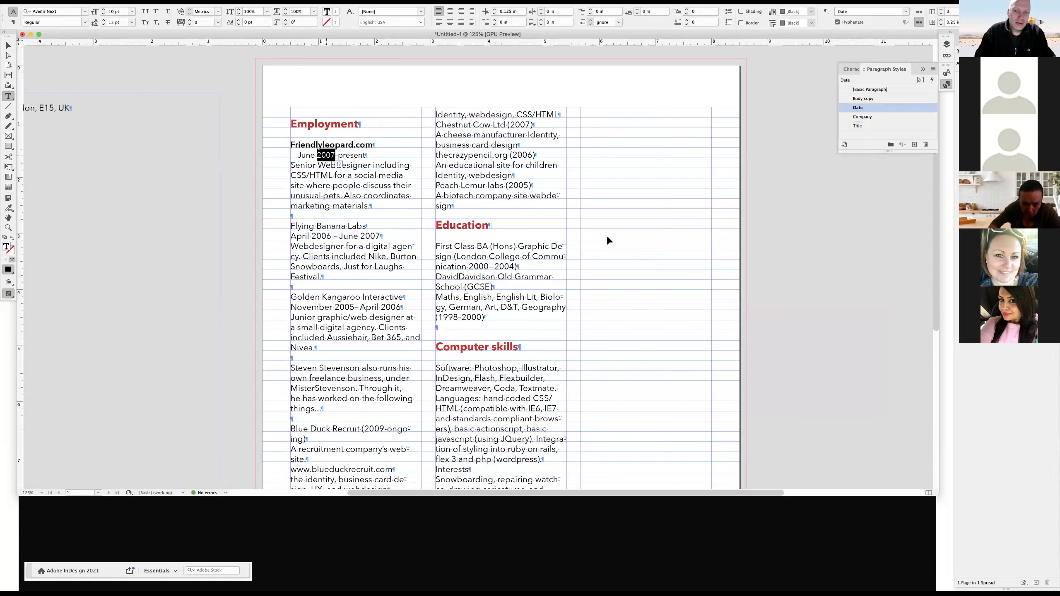
pyautogui.keyDown('super'); pyautogui.click(220, 122); pyautogui.keyUp('super')
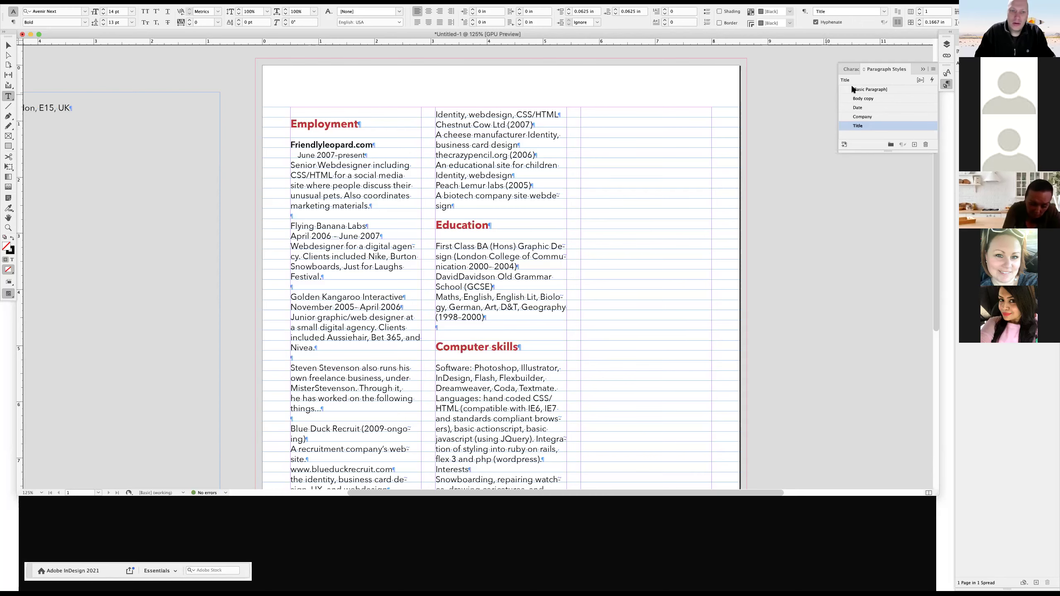
pyautogui.doubleClick(867, 108)
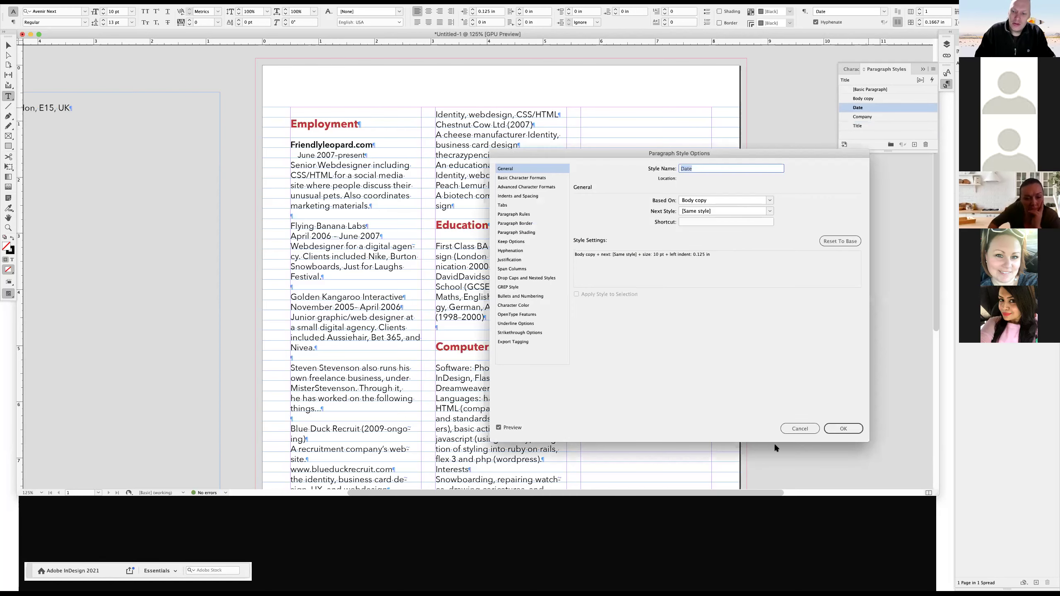
pyautogui.press('Escape')
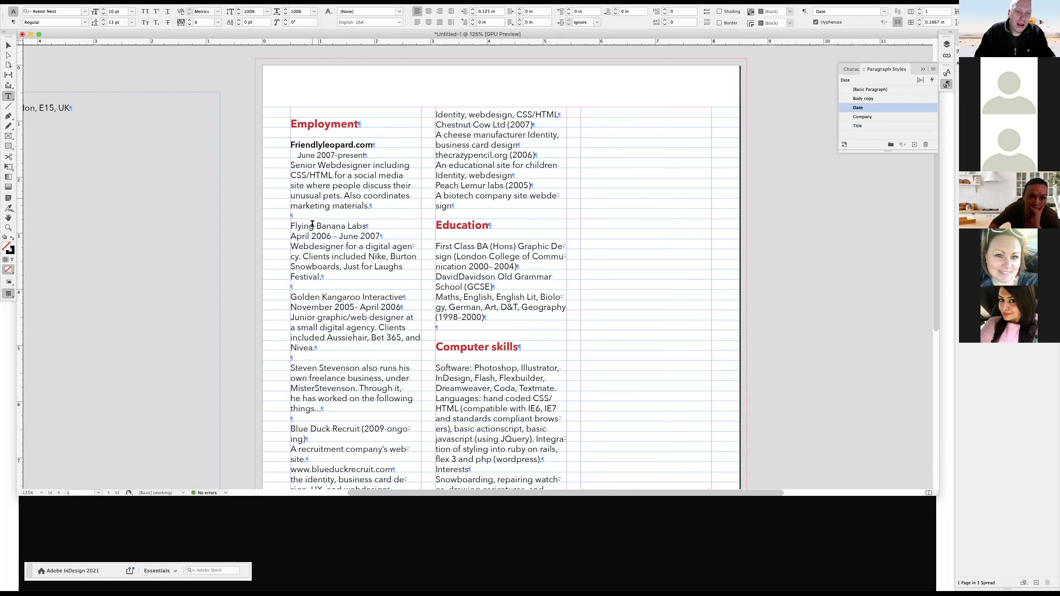
# Apply the Company style to the Flying Banana Labs line and the Date style to its April 2006 – June 2007 line.
pyautogui.click(863, 99)
pyautogui.click(857, 117)
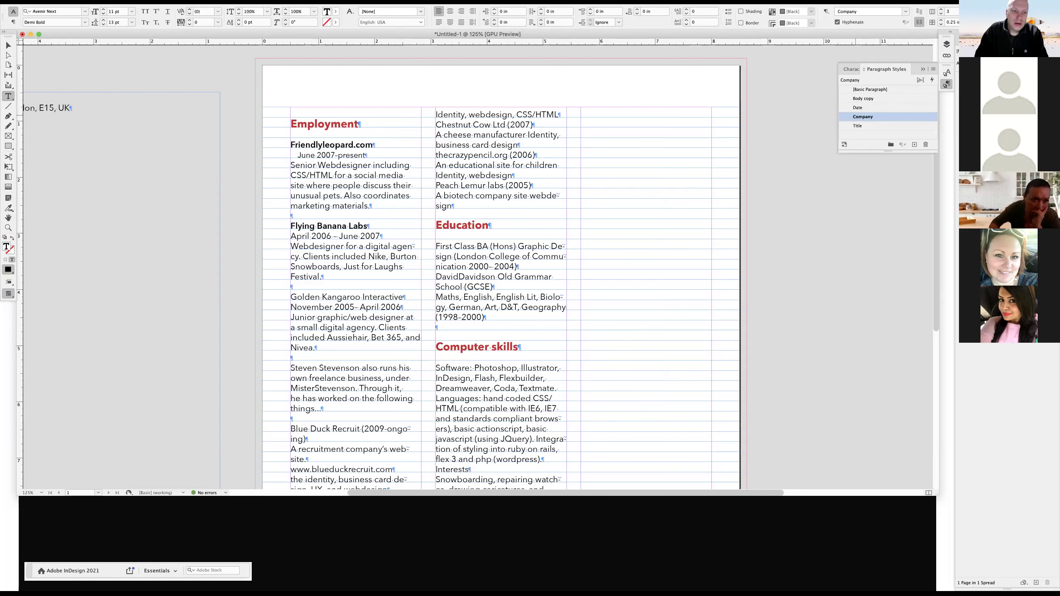
pyautogui.press('Down')
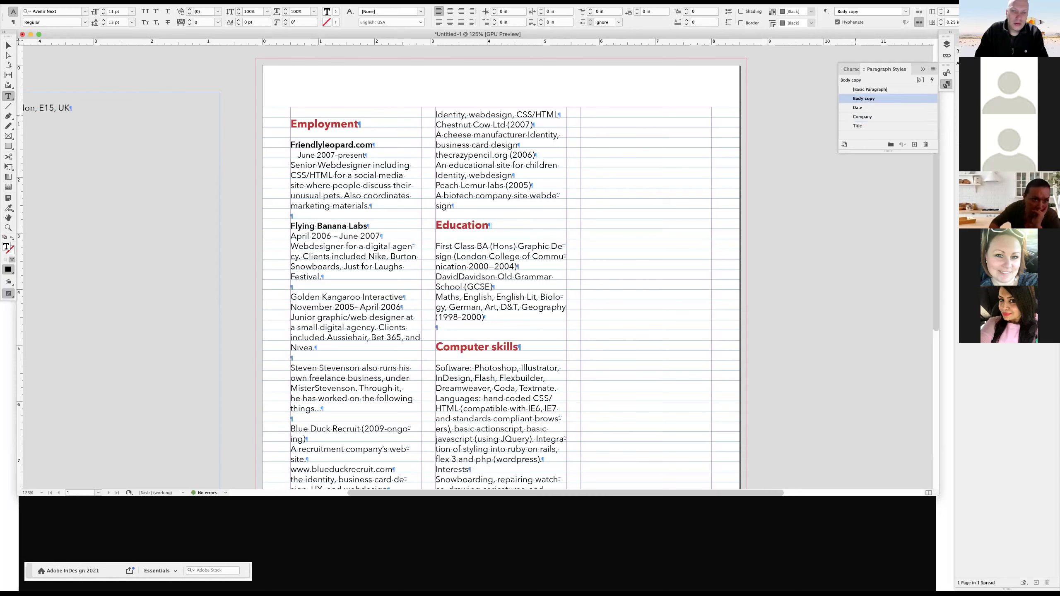
pyautogui.click(858, 107)
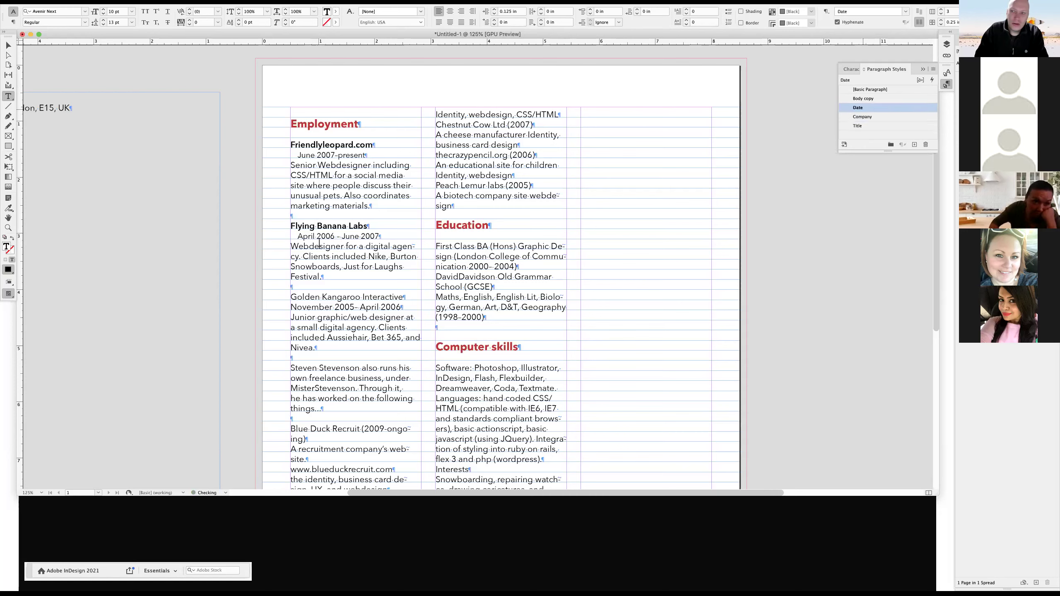
# Apply the Company style to the Golden Kangaroo Interactive line and the Date style to the date line below it.
pyautogui.click(323, 297)
pyautogui.click(862, 117)
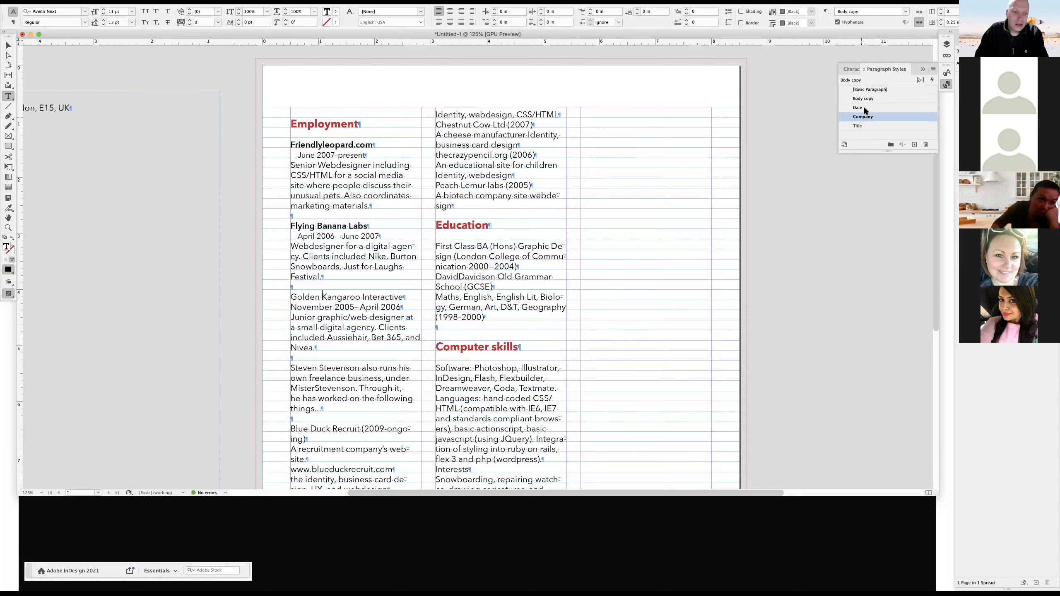
pyautogui.click(325, 306)
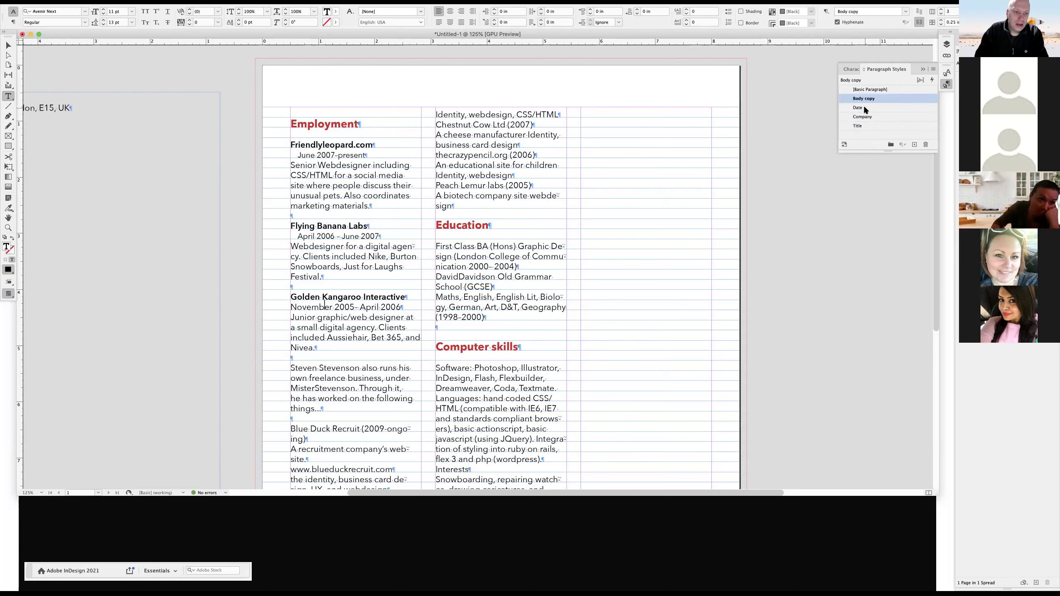
pyautogui.click(863, 106)
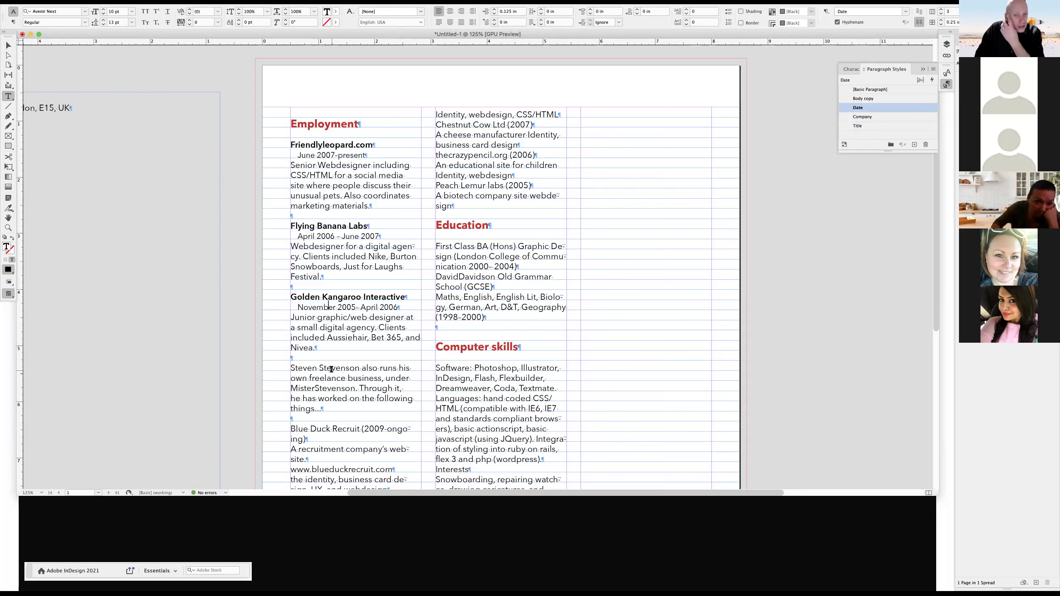
pyautogui.click(832, 311)
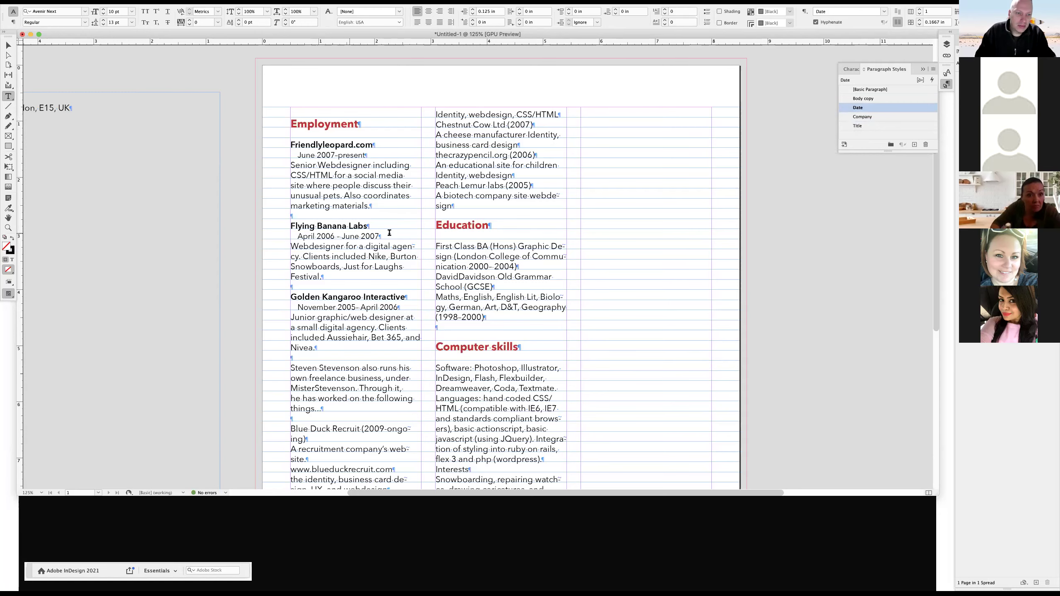
# Turn off hyphenation in the Body copy paragraph style, keeping both text columns in view beside the style options.
pyautogui.hscroll(2, 396, 237)
pyautogui.scroll(-1, 396, 237)
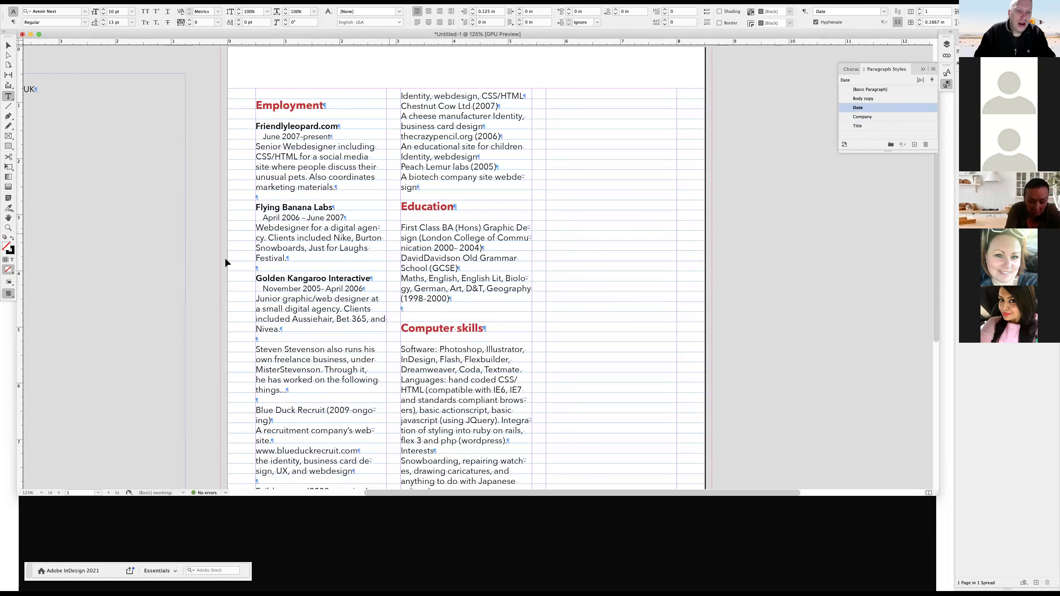
pyautogui.doubleClick(866, 99)
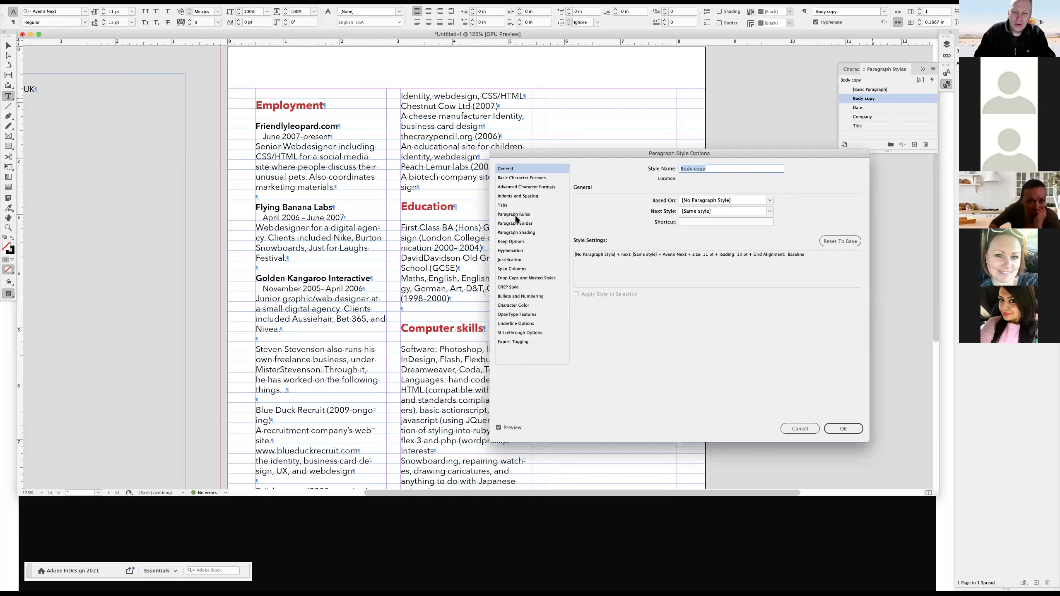
pyautogui.click(513, 252)
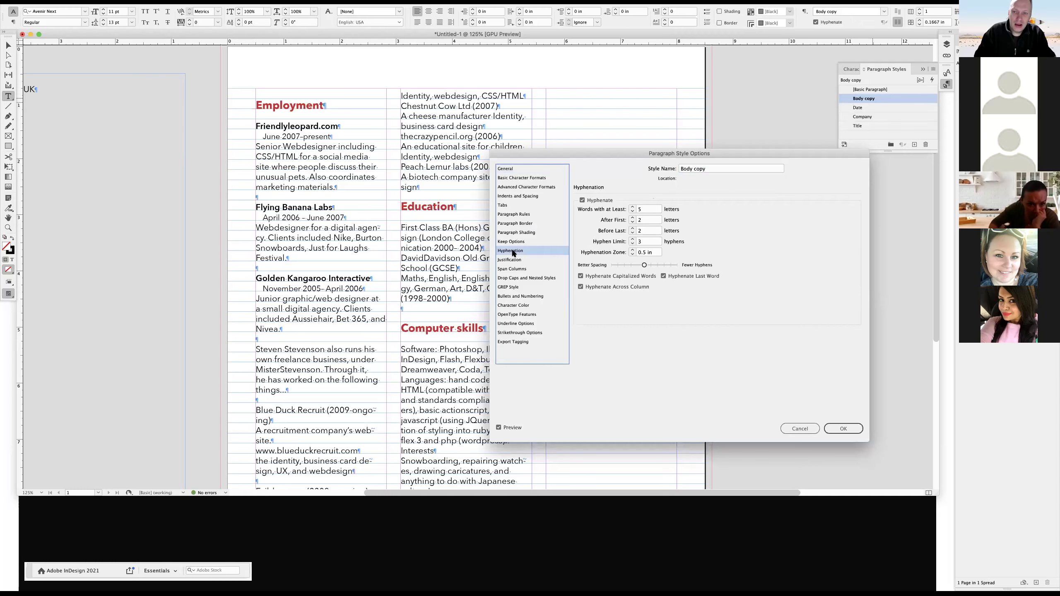
pyautogui.click(582, 201)
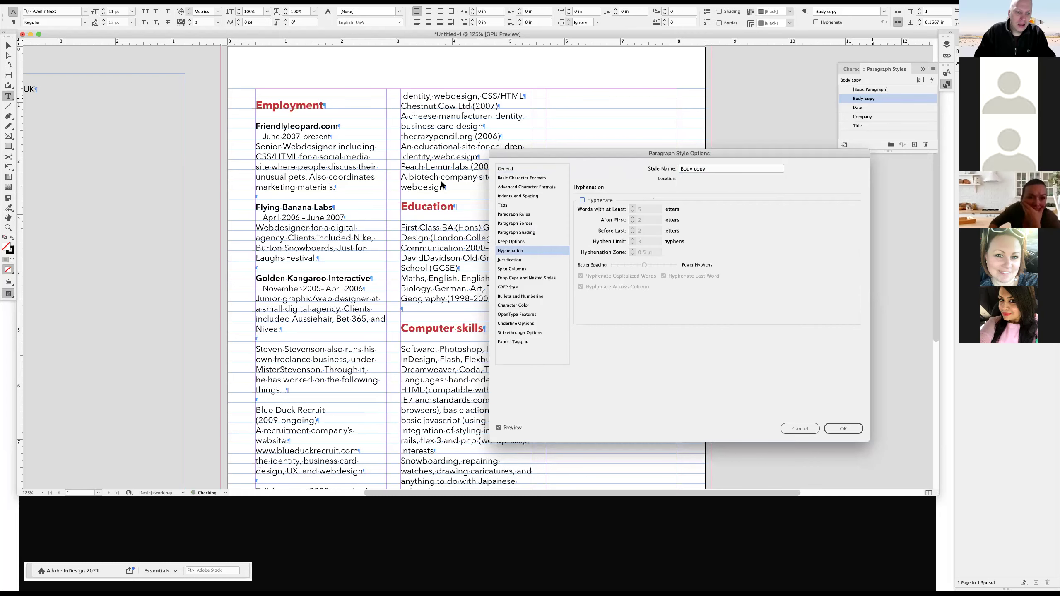
pyautogui.moveTo(514, 157); pyautogui.dragTo(561, 153)
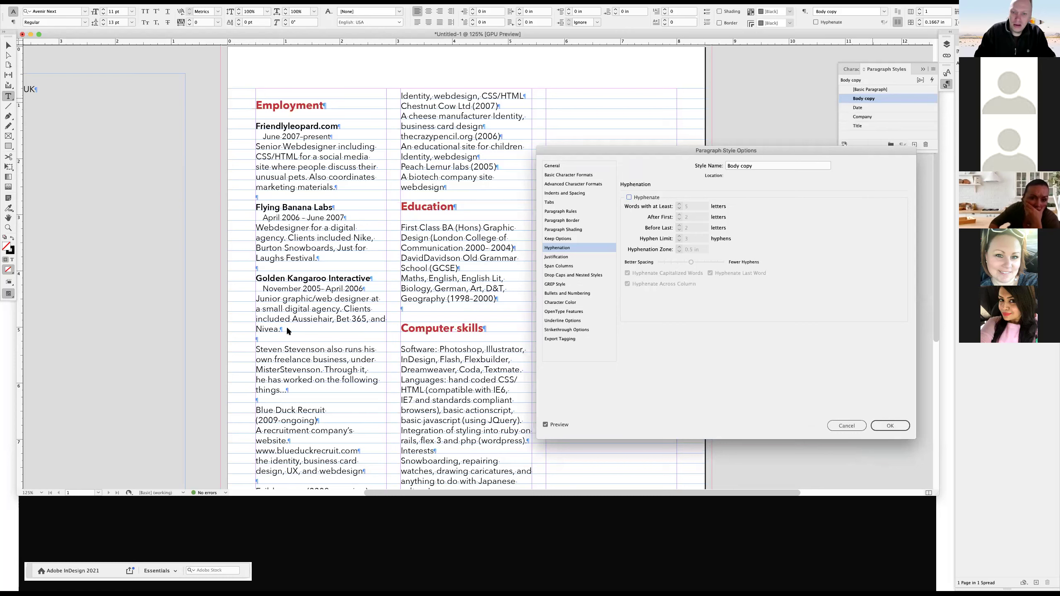
# Enable Balance Ragged Lines in the Body copy style and check the résumé text briefly in preview.
pyautogui.click(561, 195)
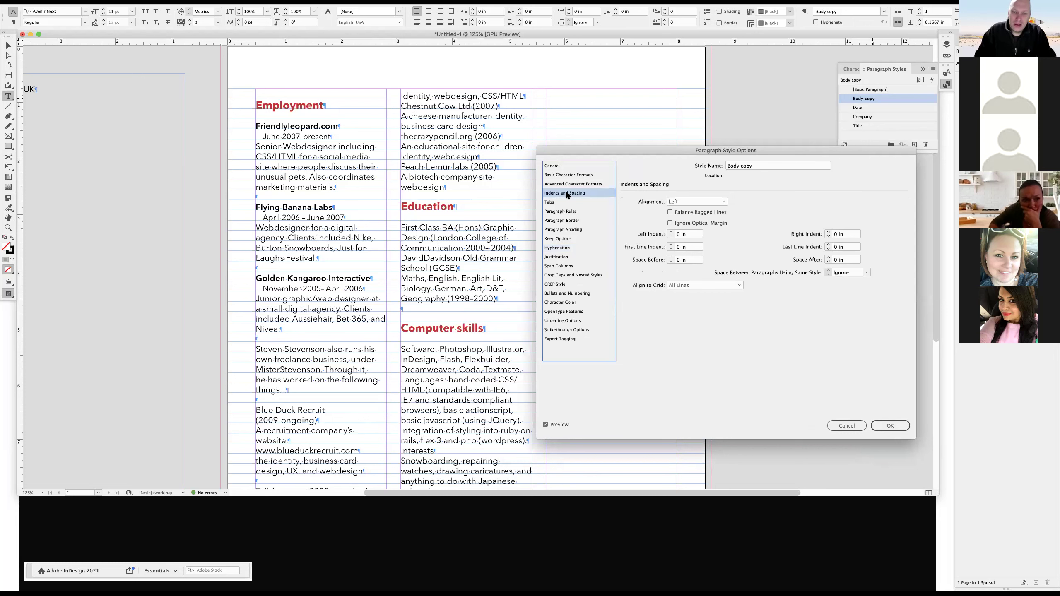
pyautogui.click(669, 212)
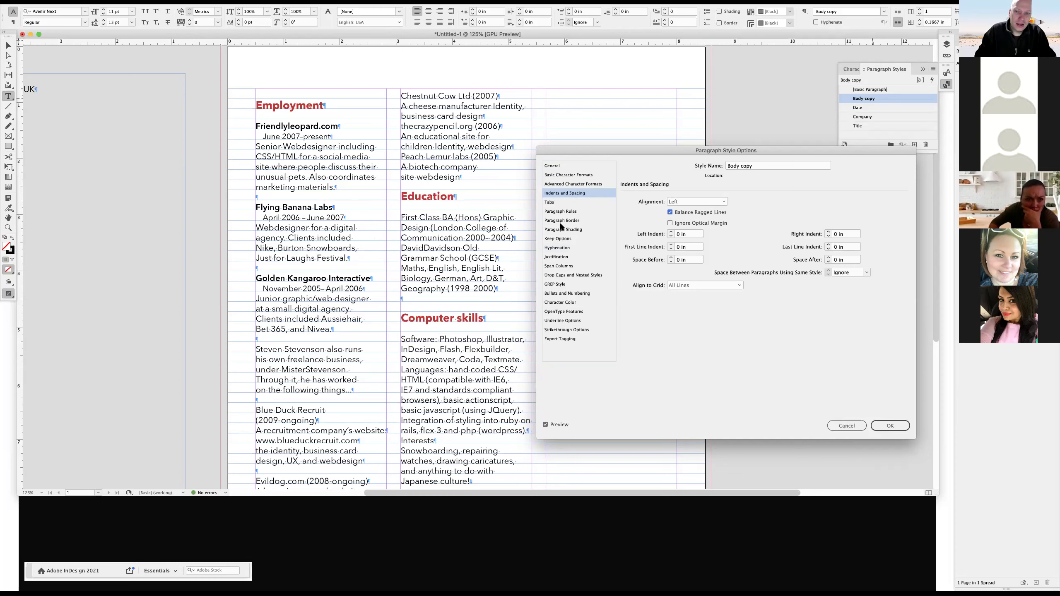
pyautogui.click(670, 212)
pyautogui.click(670, 212)
pyautogui.click(890, 426)
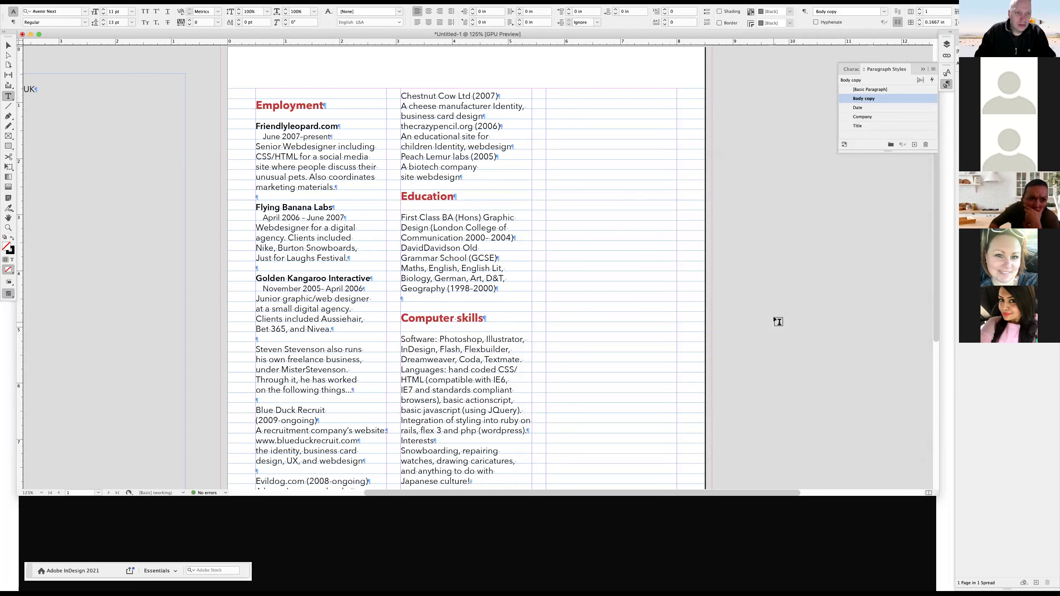
pyautogui.press('w')
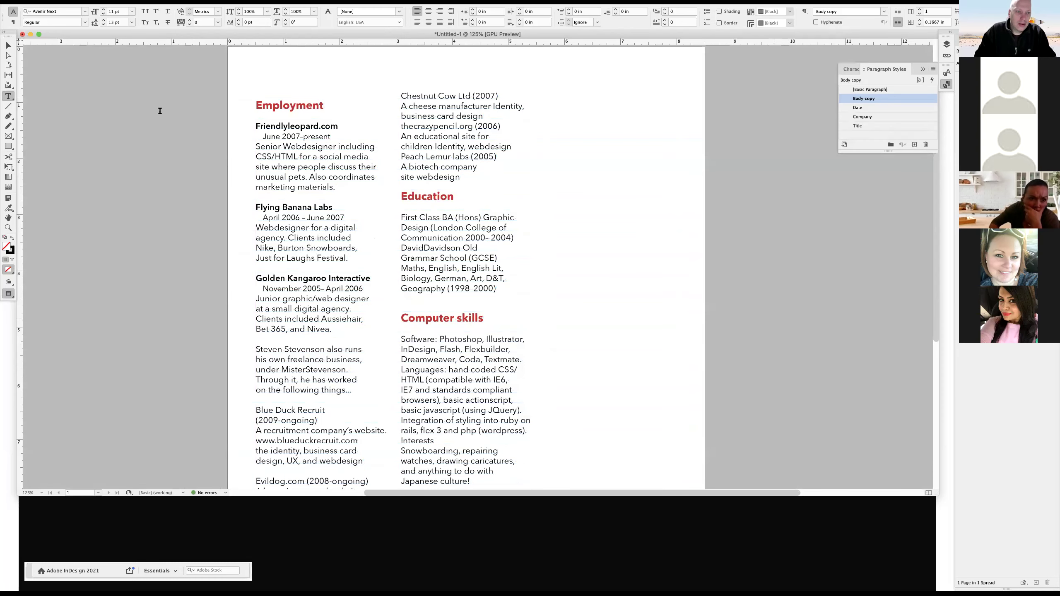
pyautogui.press('w')
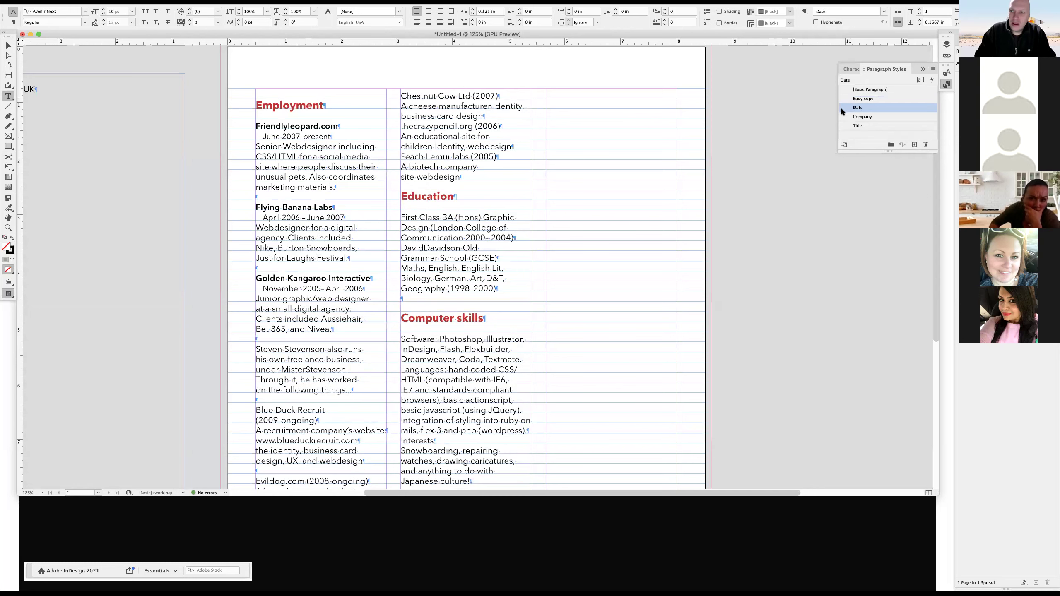
# Set the Date paragraph style's characters to Bold, 9 pt and Small Caps.
pyautogui.click(842, 108)
pyautogui.doubleClick(842, 108)
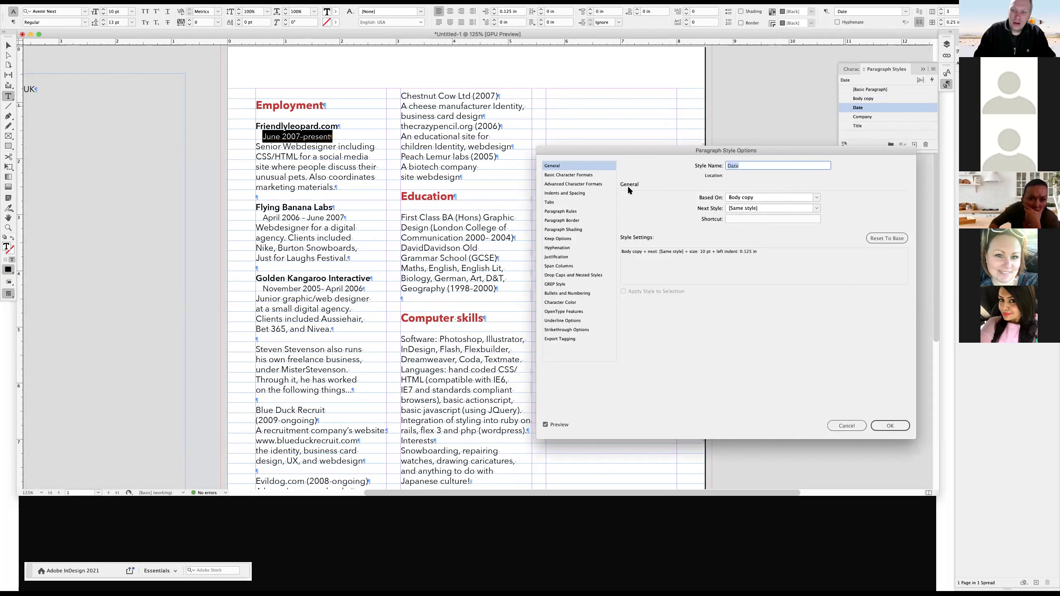
pyautogui.click(569, 175)
pyautogui.click(736, 210)
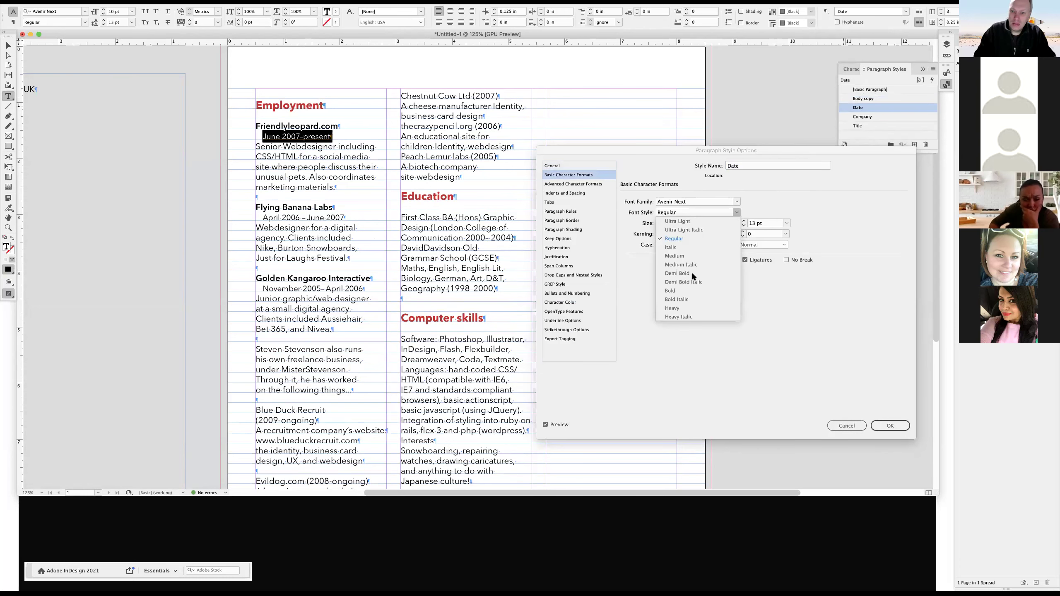
pyautogui.click(676, 290)
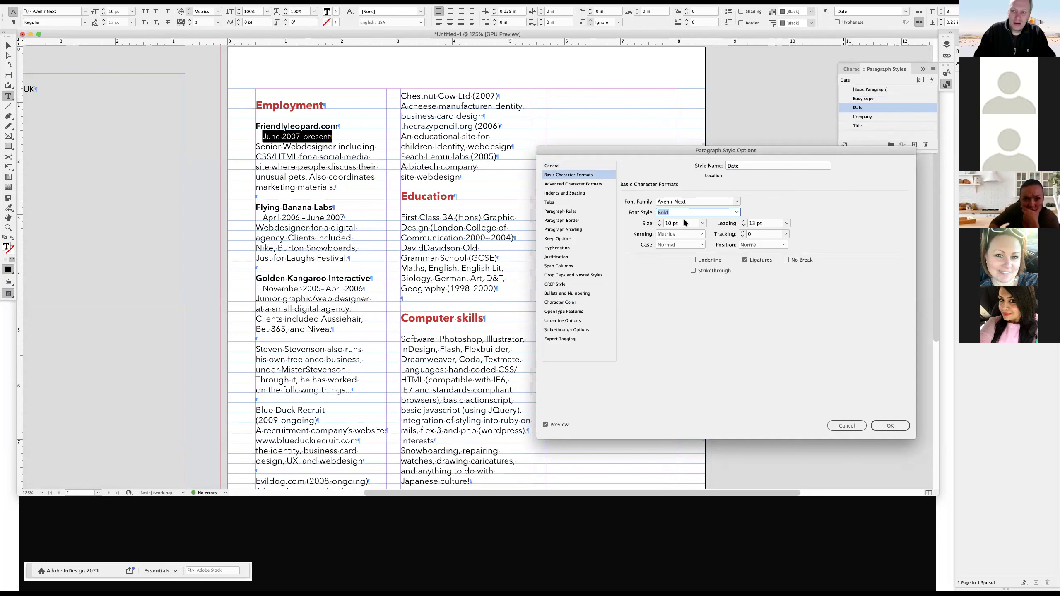
pyautogui.click(659, 226)
pyautogui.click(683, 243)
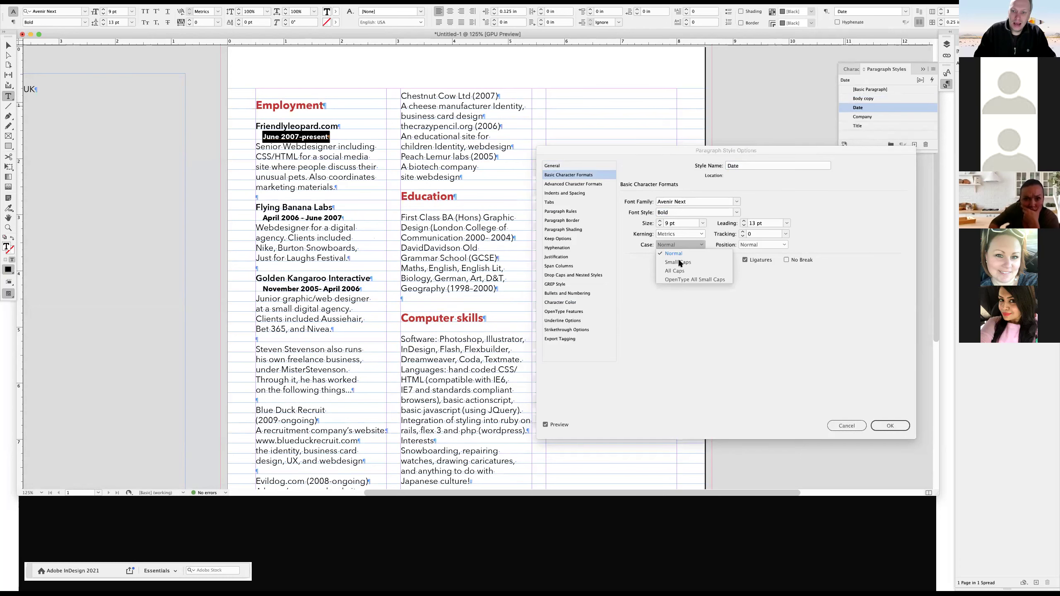
pyautogui.click(679, 262)
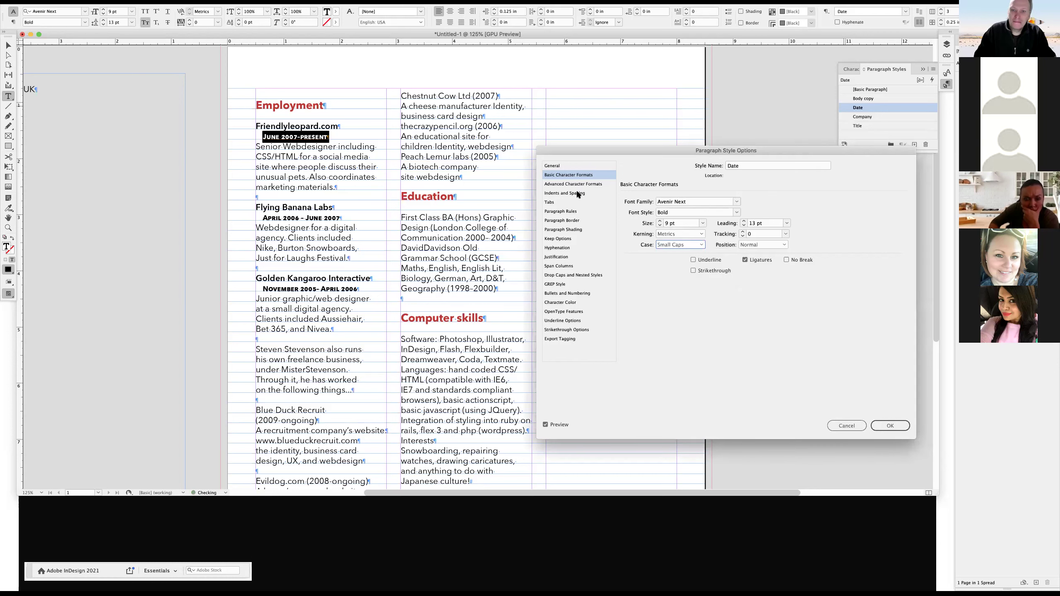
# Set the Date style's left indent to 0 in and its black character color to a 70% tint.
pyautogui.click(601, 193)
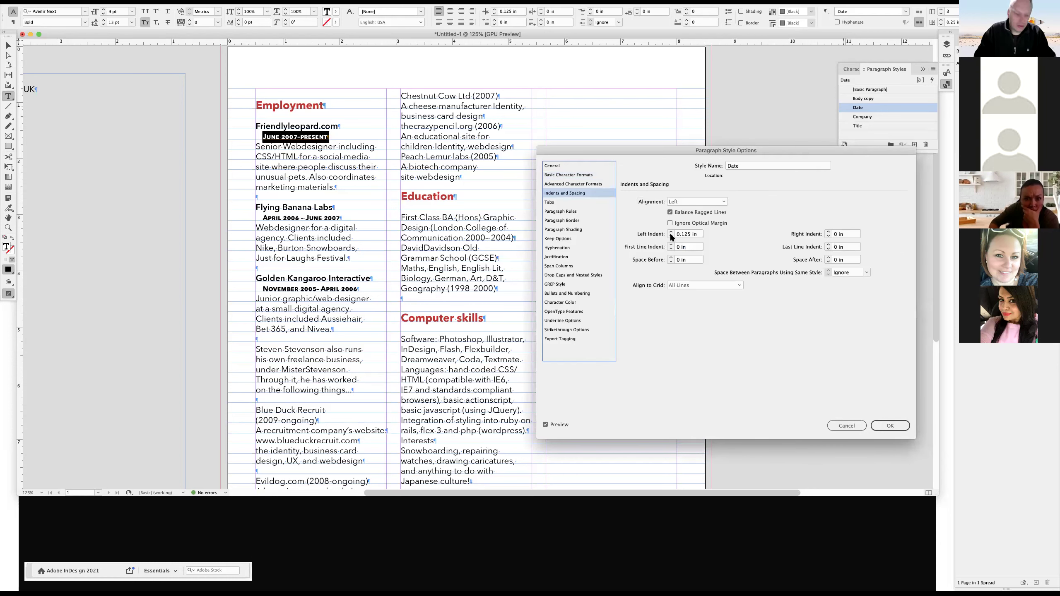
pyautogui.click(671, 236)
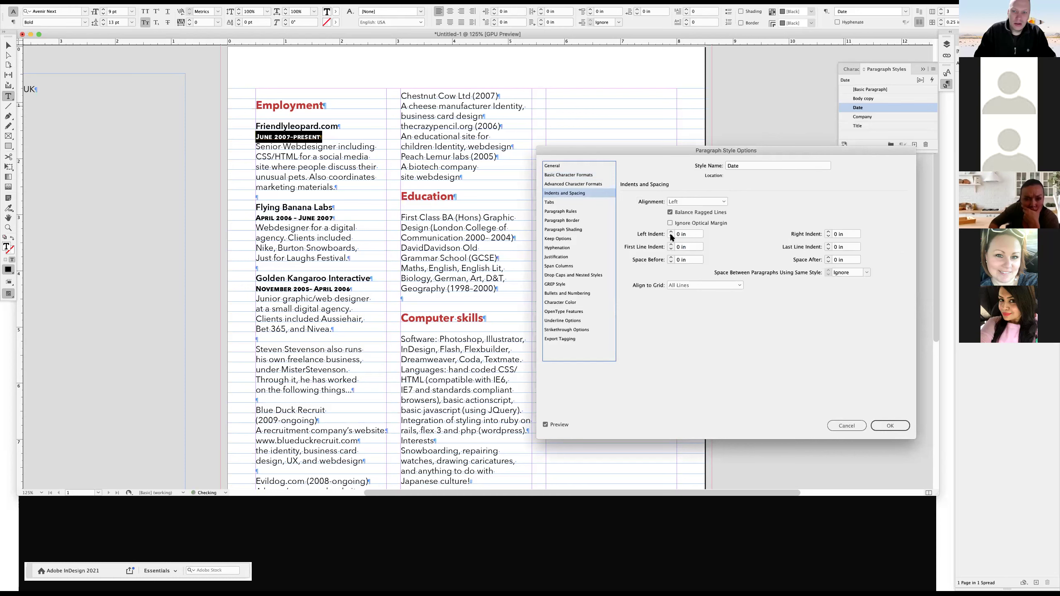
pyautogui.click(568, 302)
pyautogui.click(700, 270)
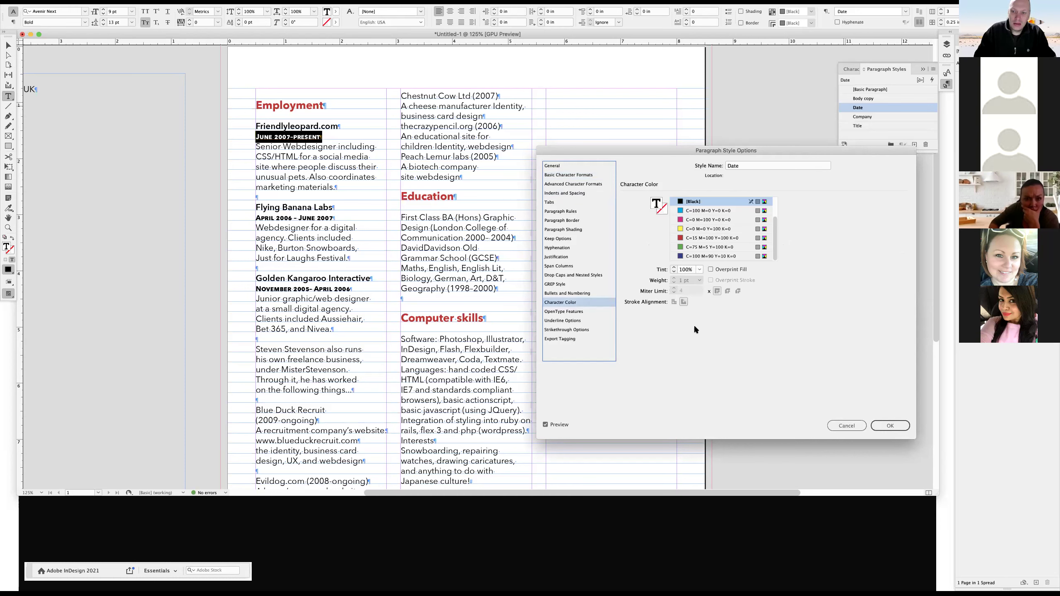
pyautogui.click(692, 339)
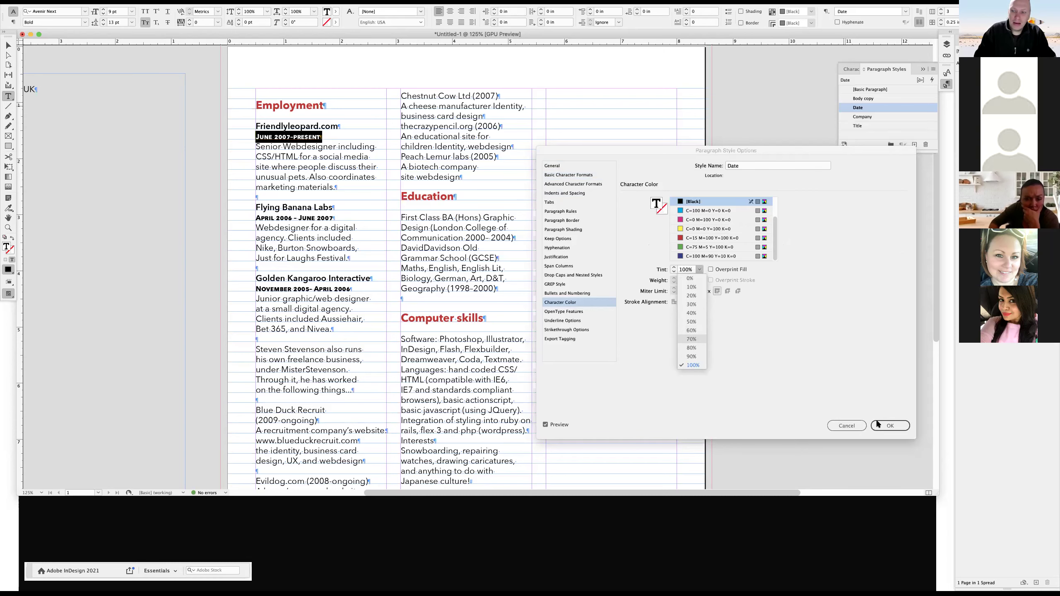
pyautogui.click(881, 427)
pyautogui.click(748, 308)
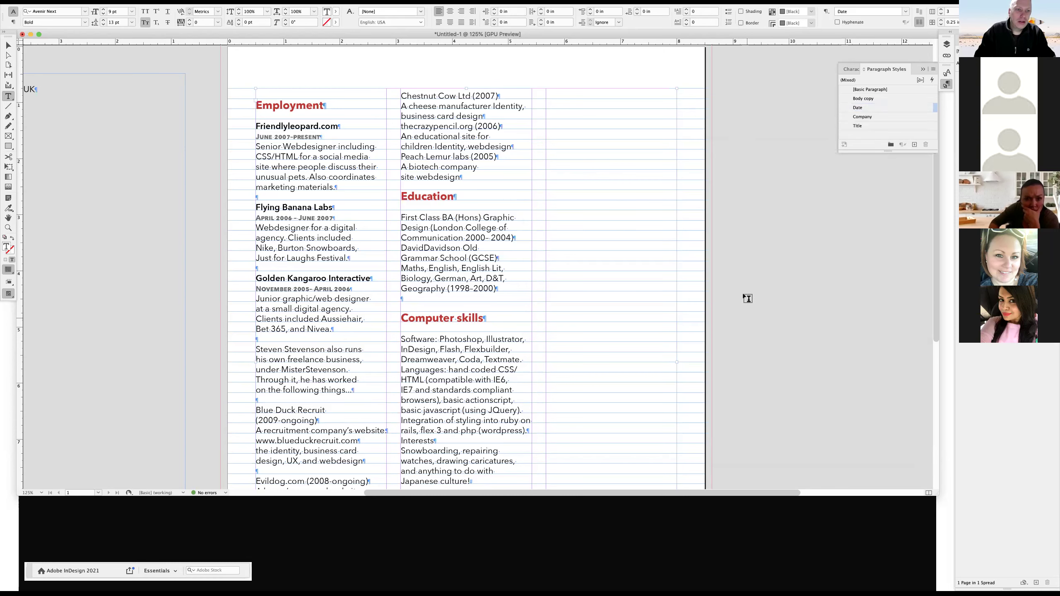
# Examine the restyled company and date lines up close in preview, and review the overall column layout.
pyautogui.press('w')
pyautogui.moveTo(227, 95); pyautogui.dragTo(341, 165)
pyautogui.moveTo(500, 251); pyautogui.dragTo(477, 271)
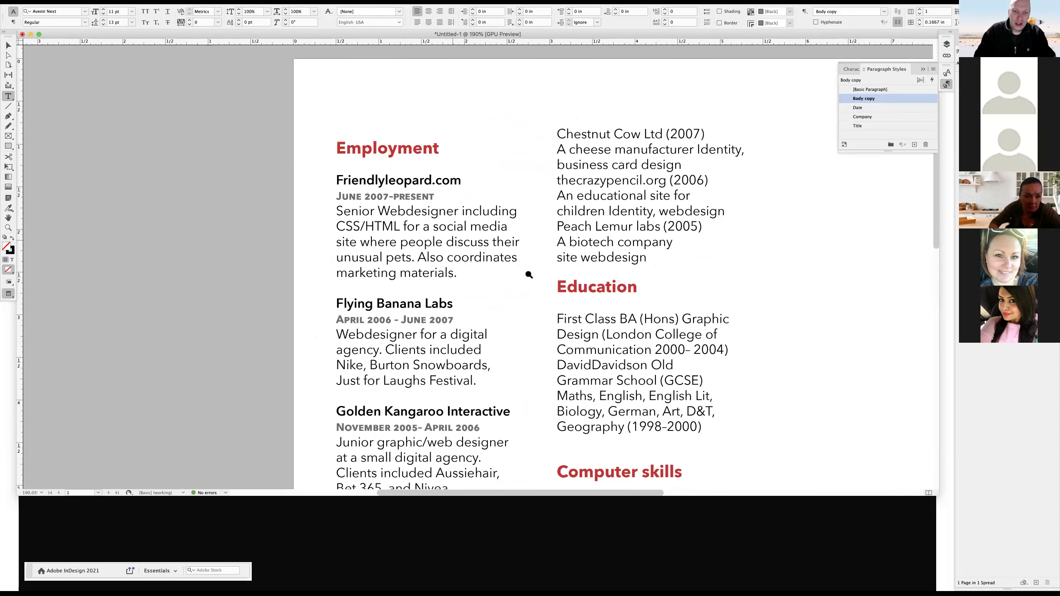
pyautogui.scroll(-1, 527, 276)
pyautogui.scroll(-1, 513, 277)
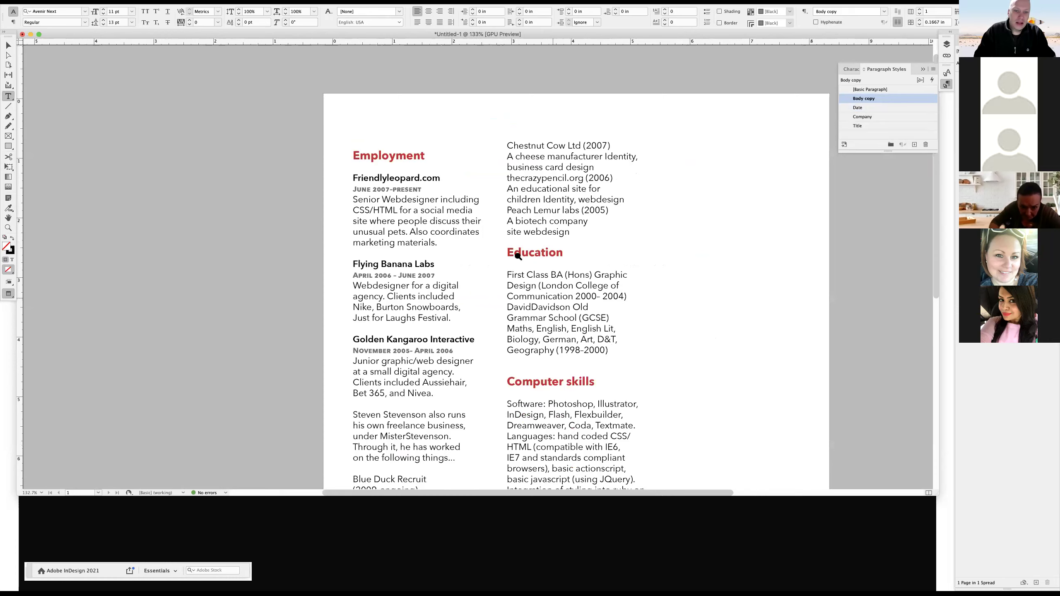
pyautogui.scroll(-1, 519, 256)
pyautogui.scroll(-1, 522, 285)
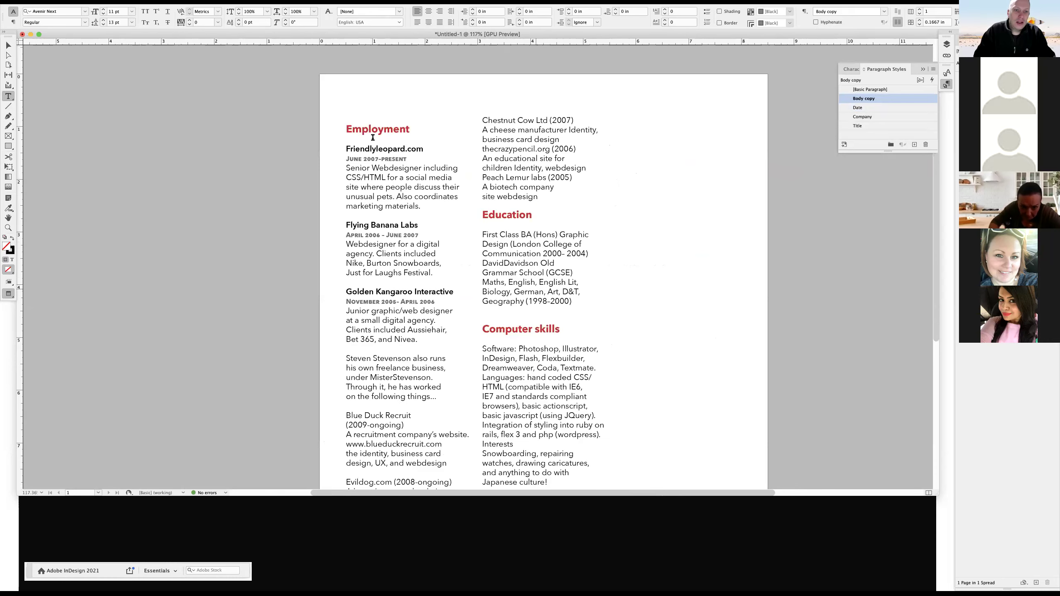
pyautogui.scroll(-1, 371, 139)
pyautogui.hscroll(2, 371, 139)
pyautogui.moveTo(346, 107); pyautogui.dragTo(810, 322)
pyautogui.click(760, 311)
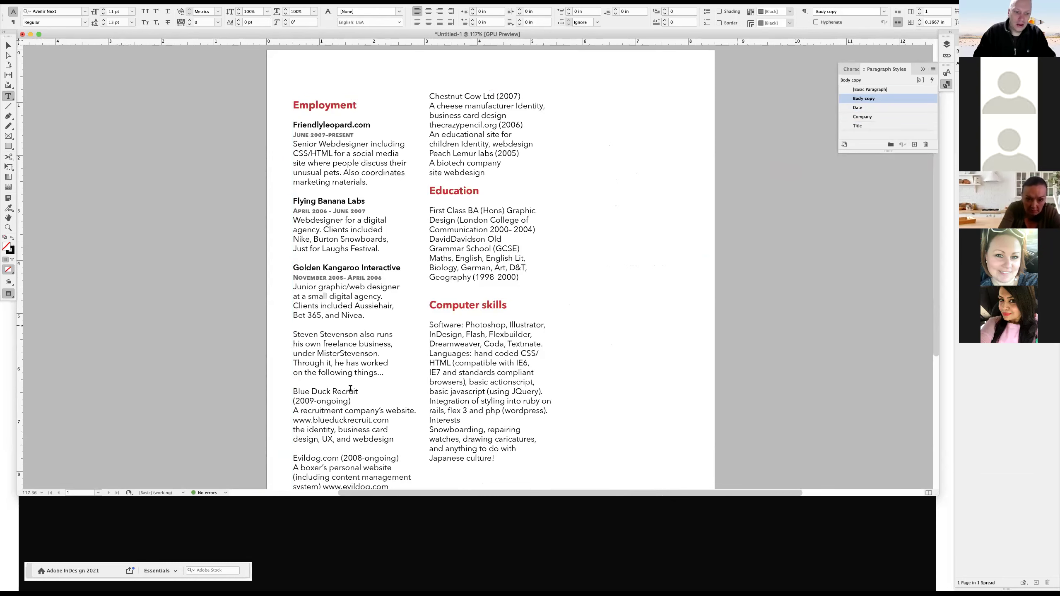
pyautogui.click(432, 372)
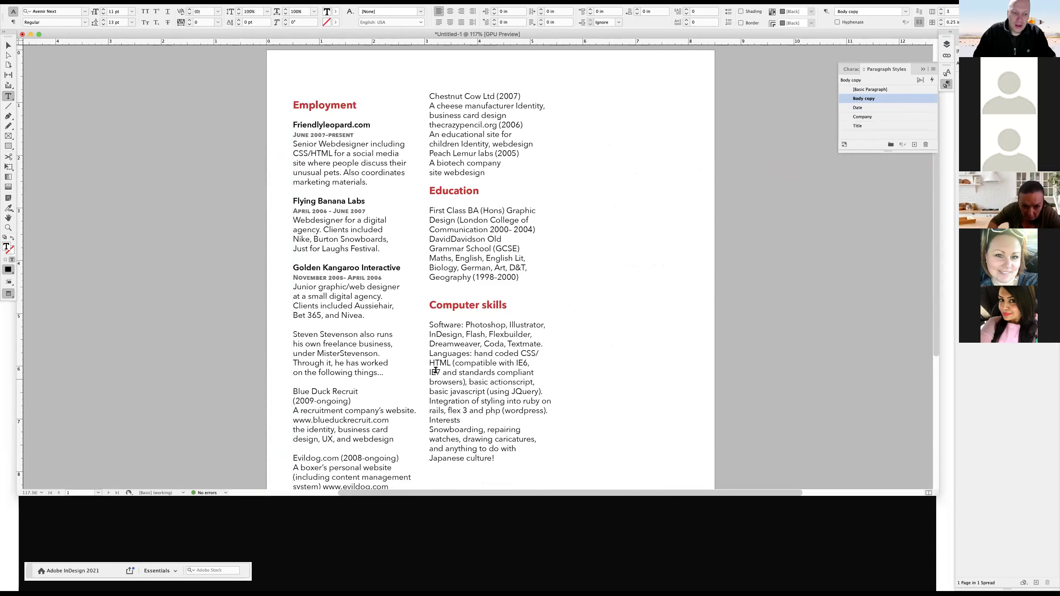
pyautogui.tripleClick(332, 392)
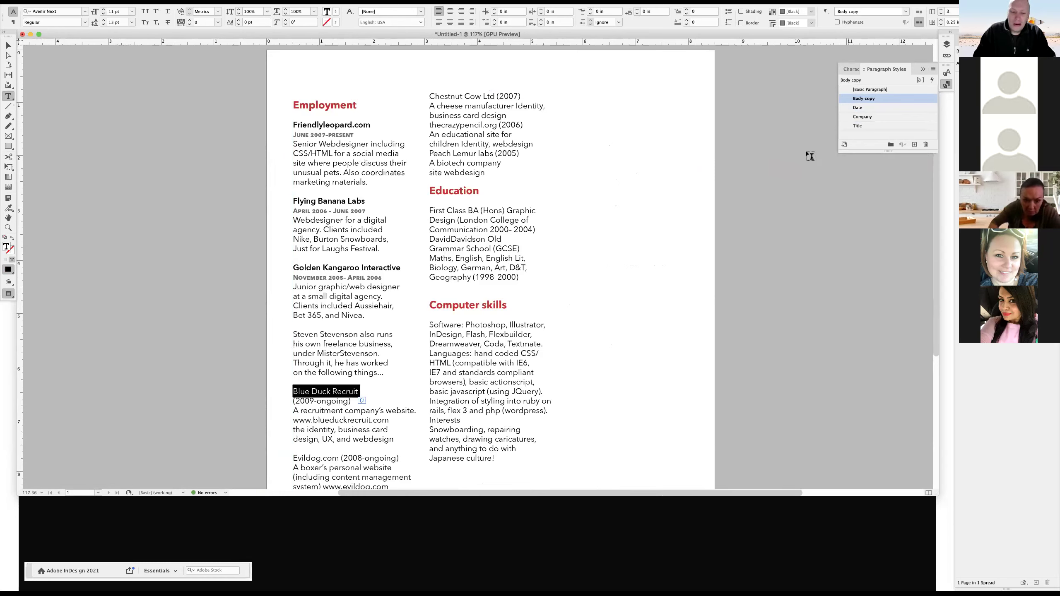
pyautogui.click(817, 171)
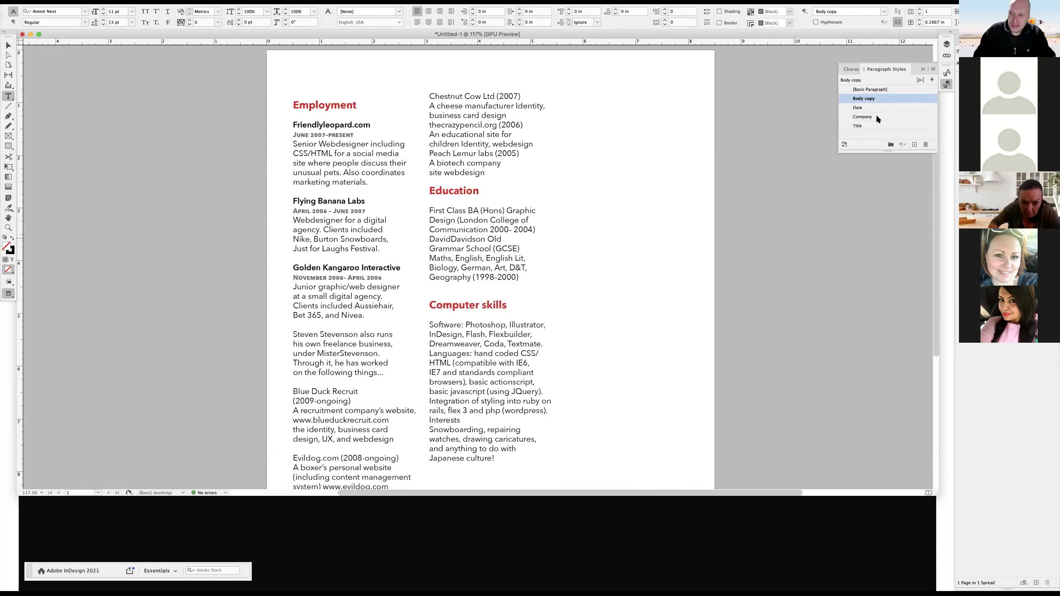
pyautogui.doubleClick(879, 116)
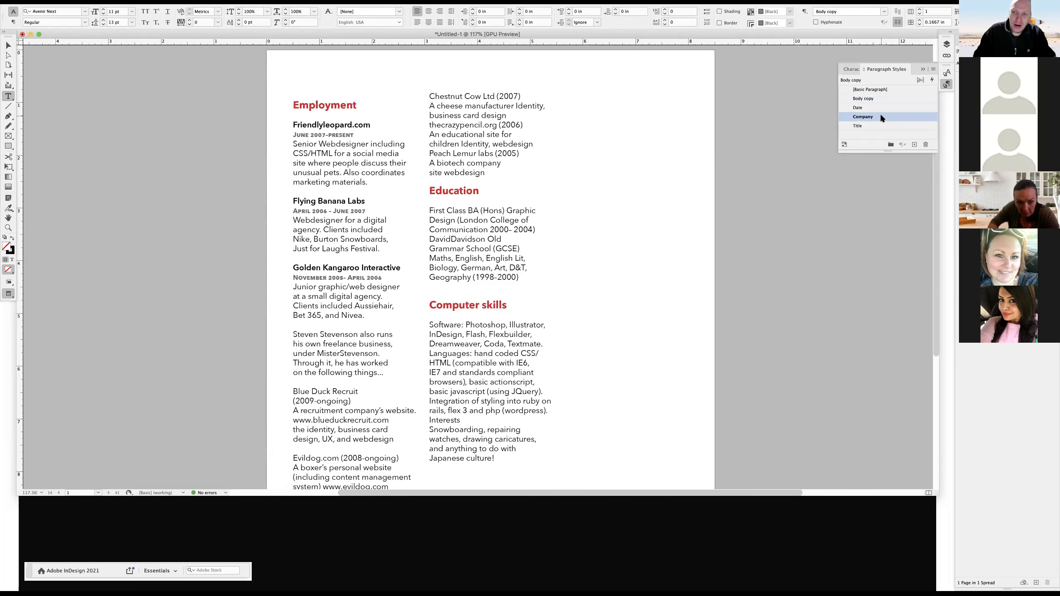
pyautogui.moveTo(705, 154); pyautogui.dragTo(618, 156)
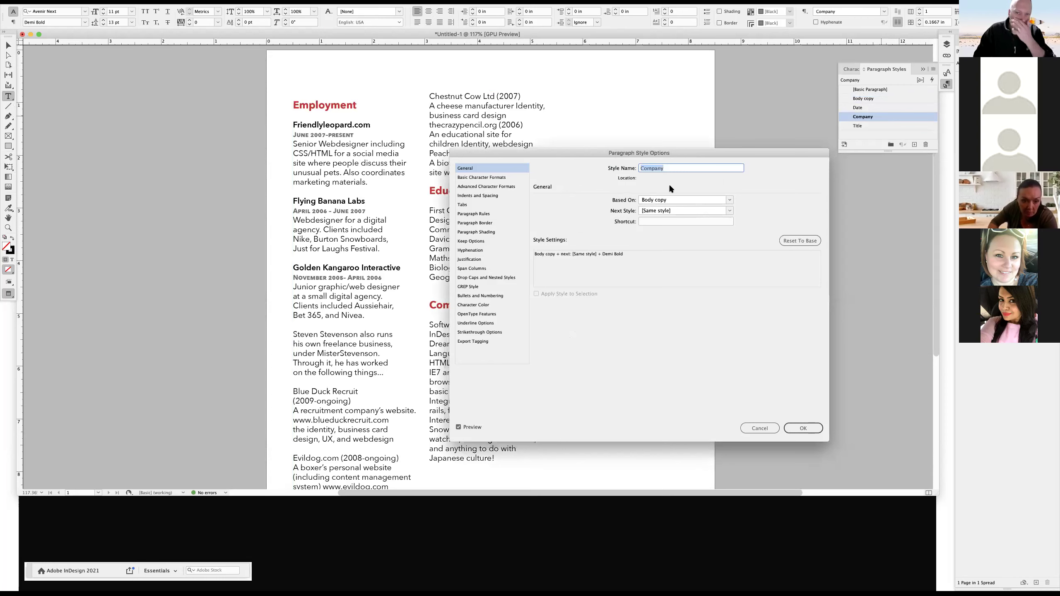
pyautogui.click(760, 428)
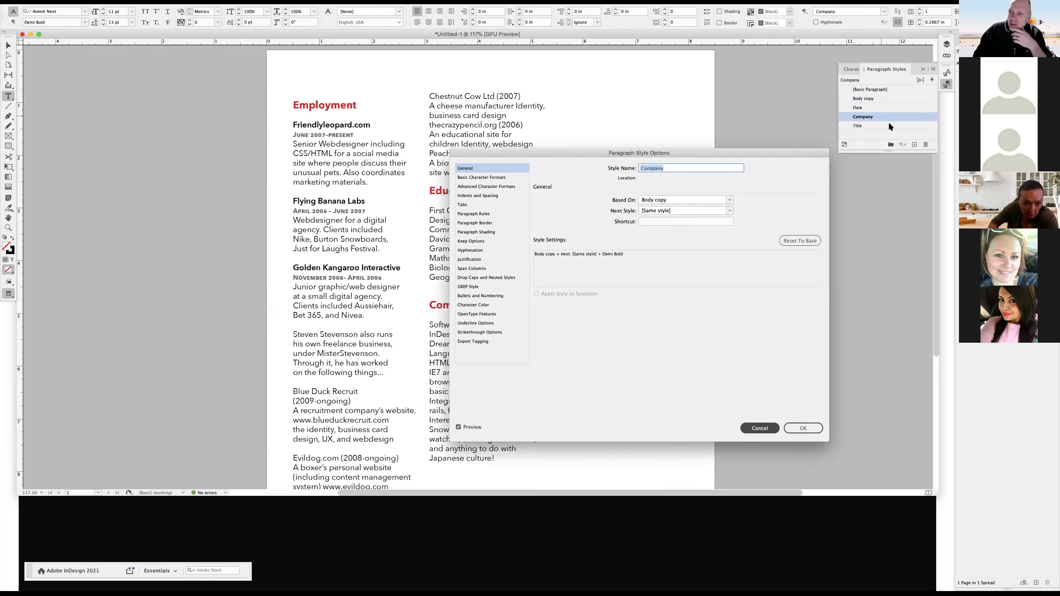
# Assign the keyboard shortcut Cmd+Num 0 to the Body copy paragraph style.
pyautogui.doubleClick(880, 98)
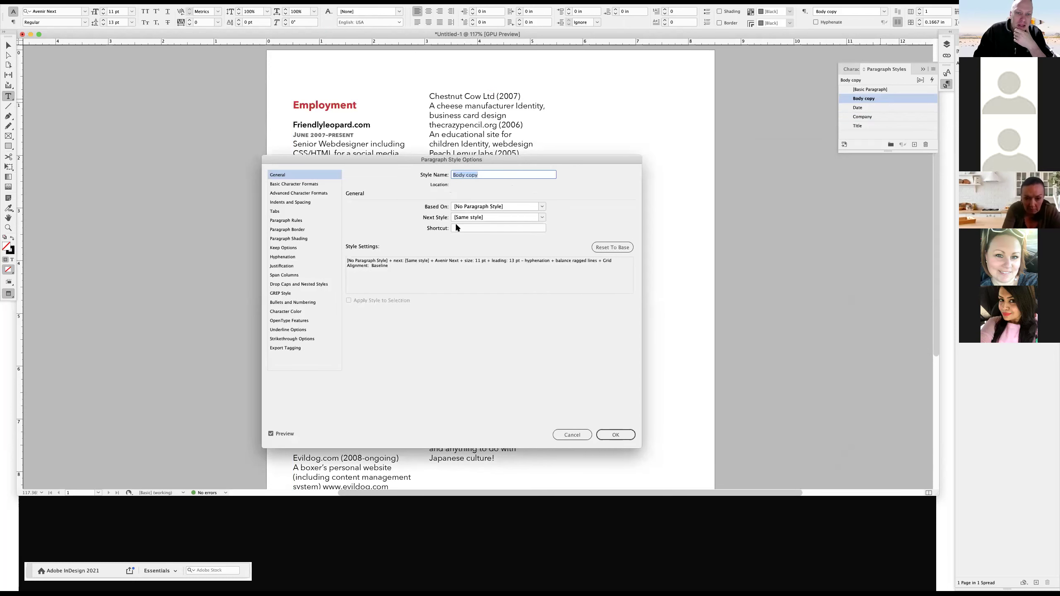
pyautogui.click(466, 228)
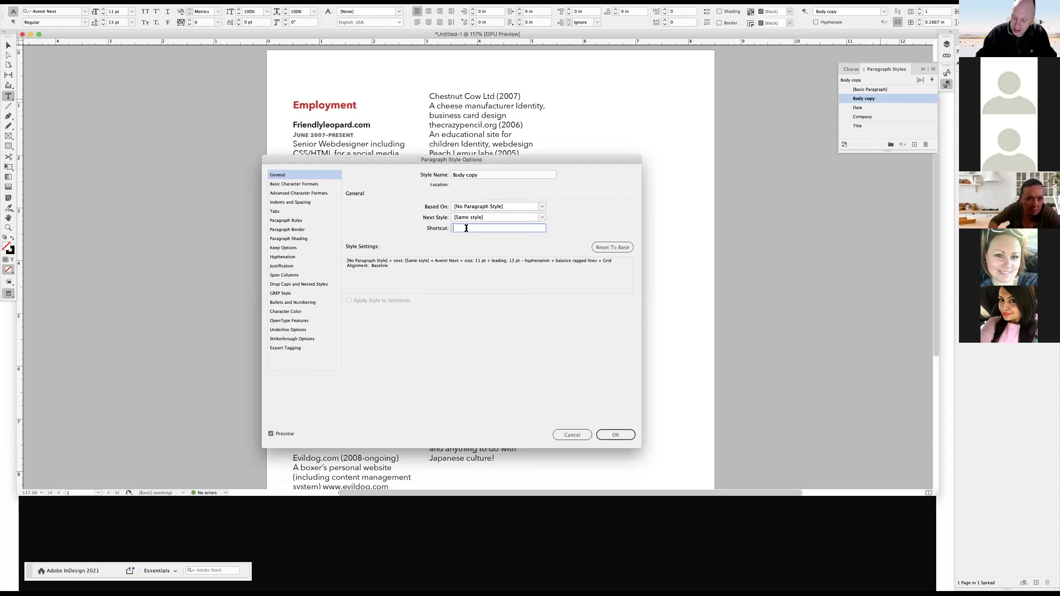
pyautogui.press('super+KP_0')
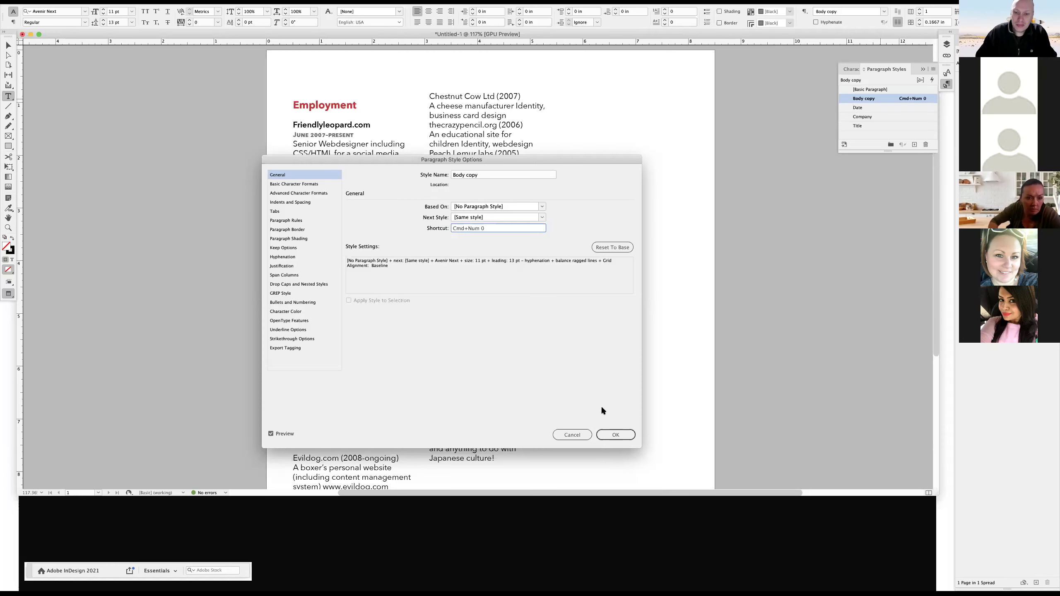
pyautogui.click(615, 435)
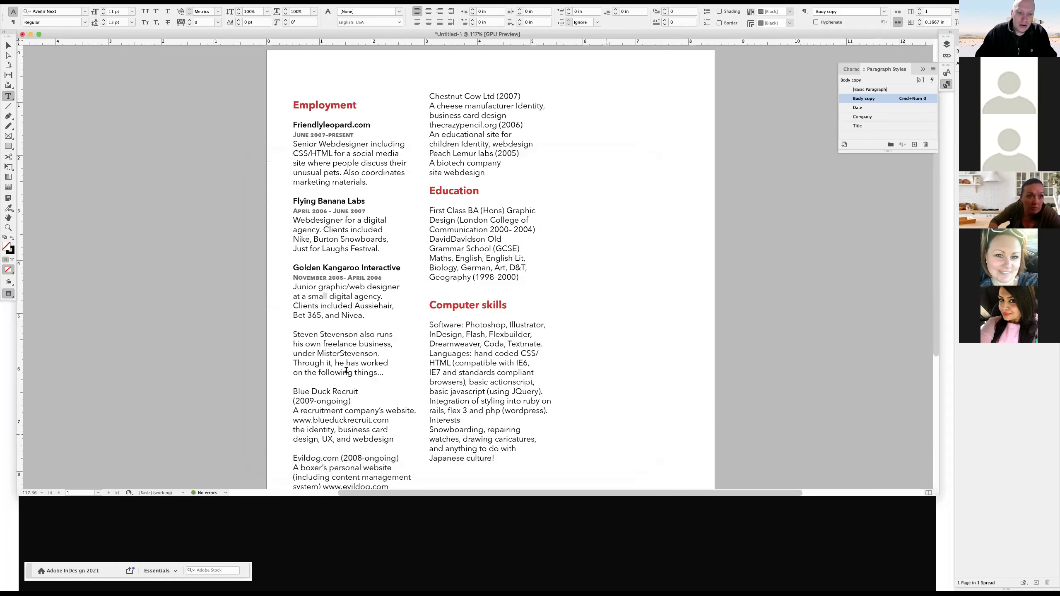
pyautogui.click(597, 362)
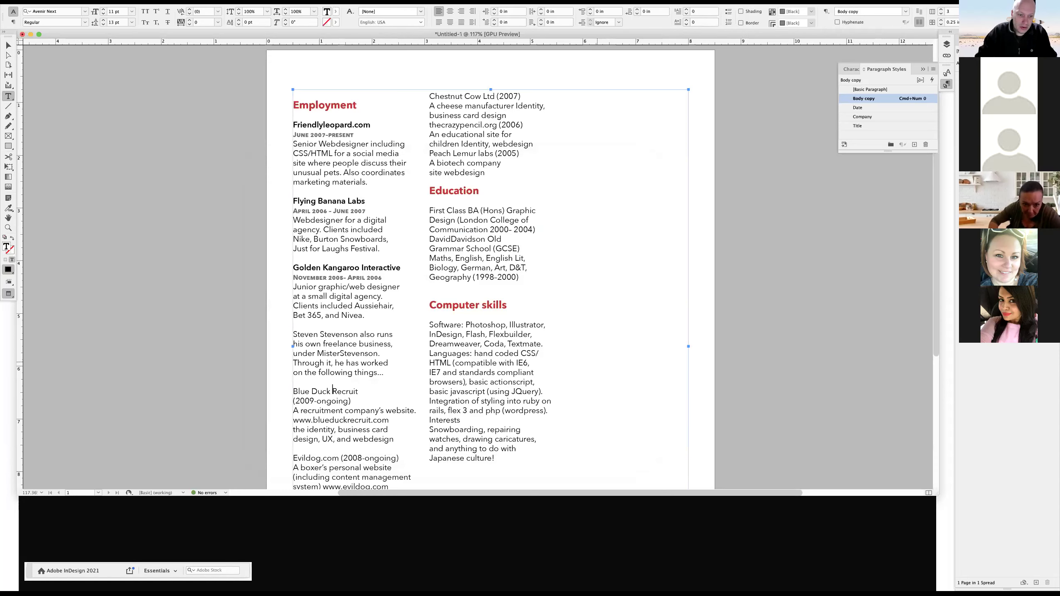
pyautogui.moveTo(293, 392); pyautogui.dragTo(332, 391)
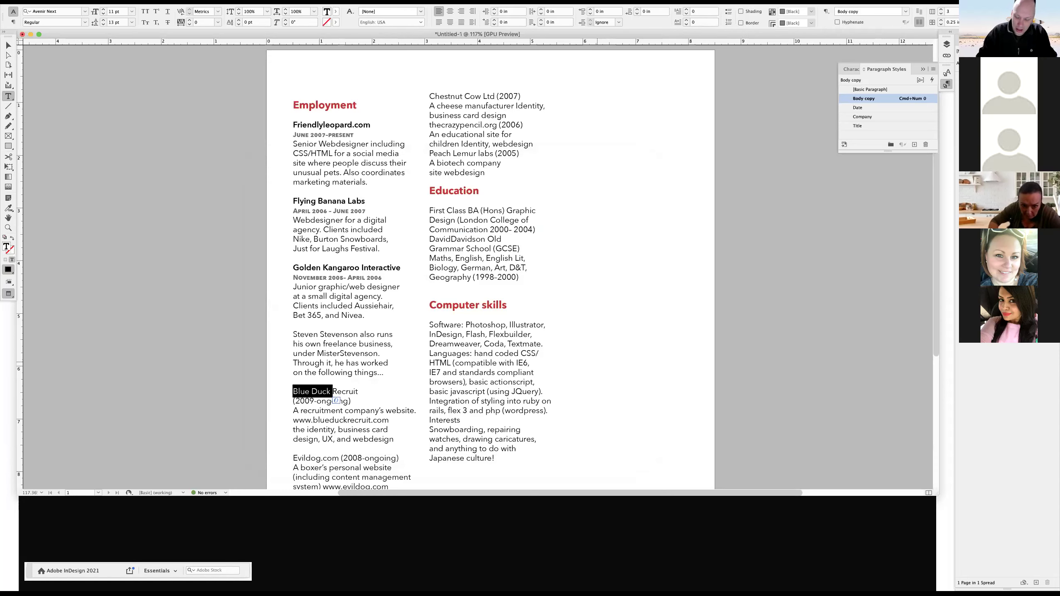
pyautogui.press('super')
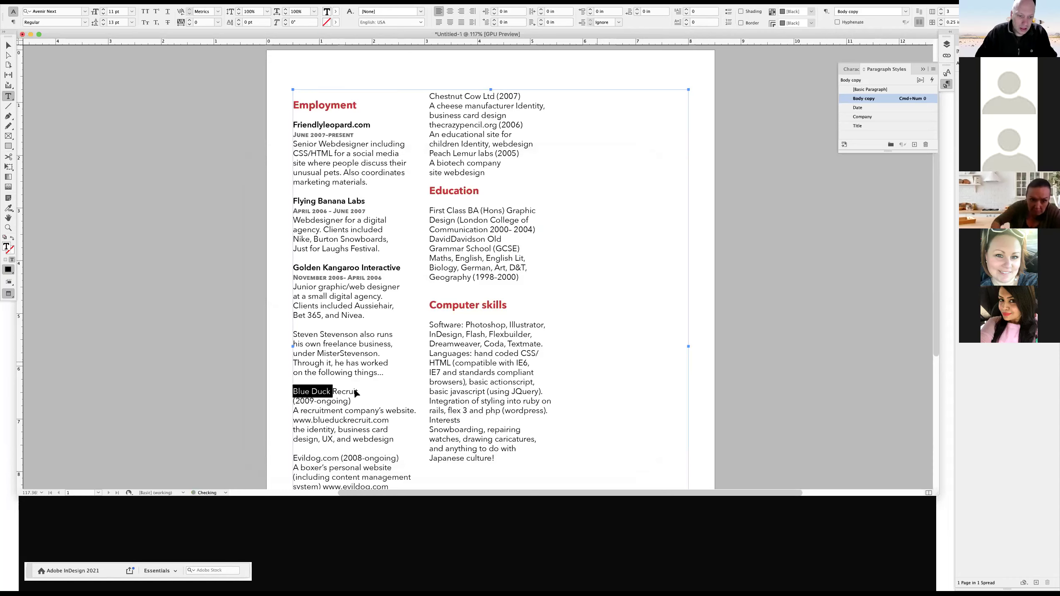
pyautogui.click(318, 392)
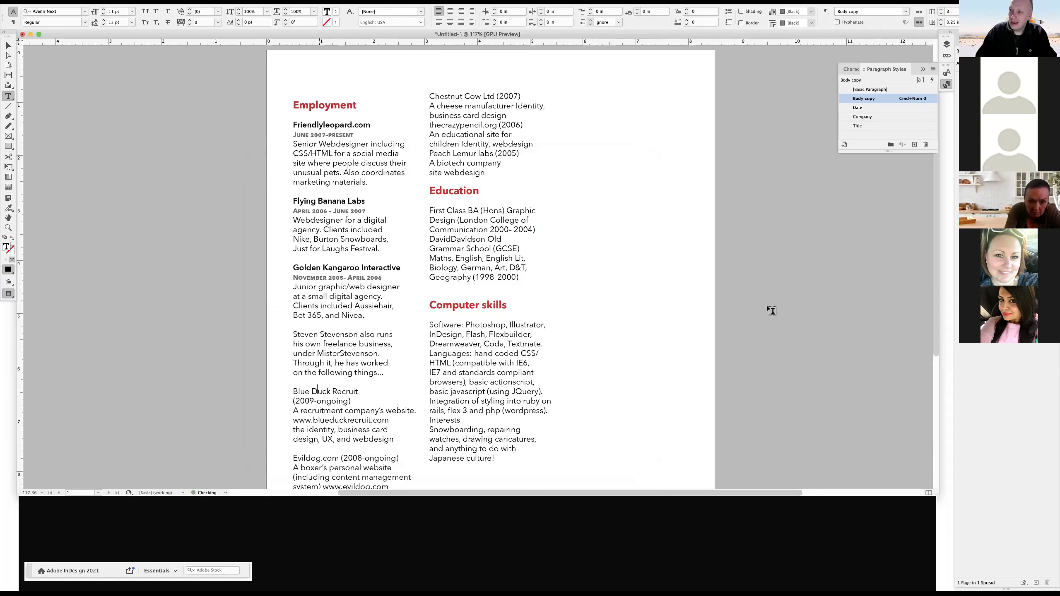
pyautogui.tripleClick(350, 393)
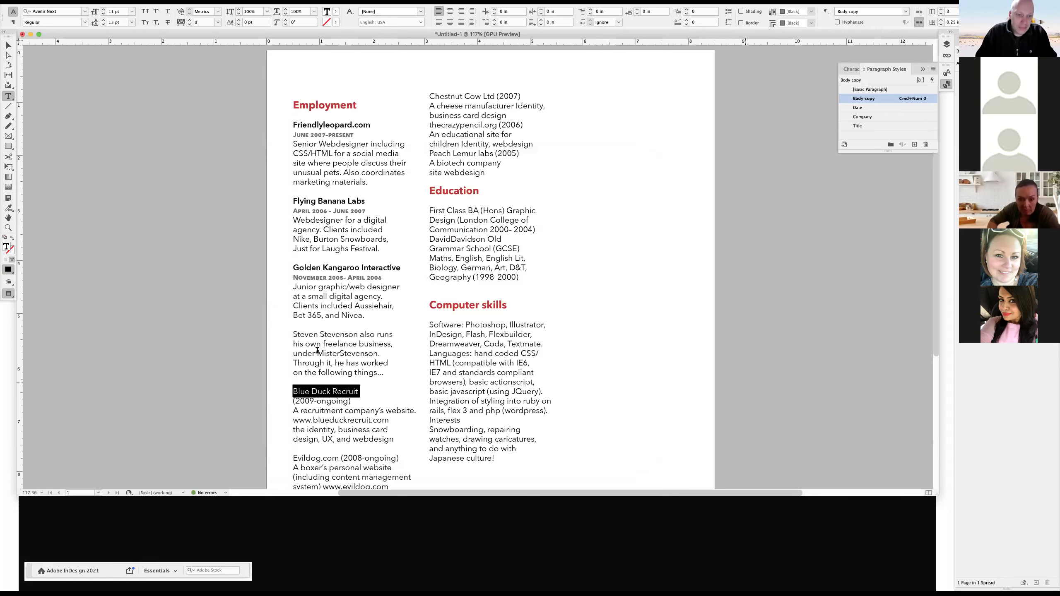
pyautogui.press('shift+super+a')
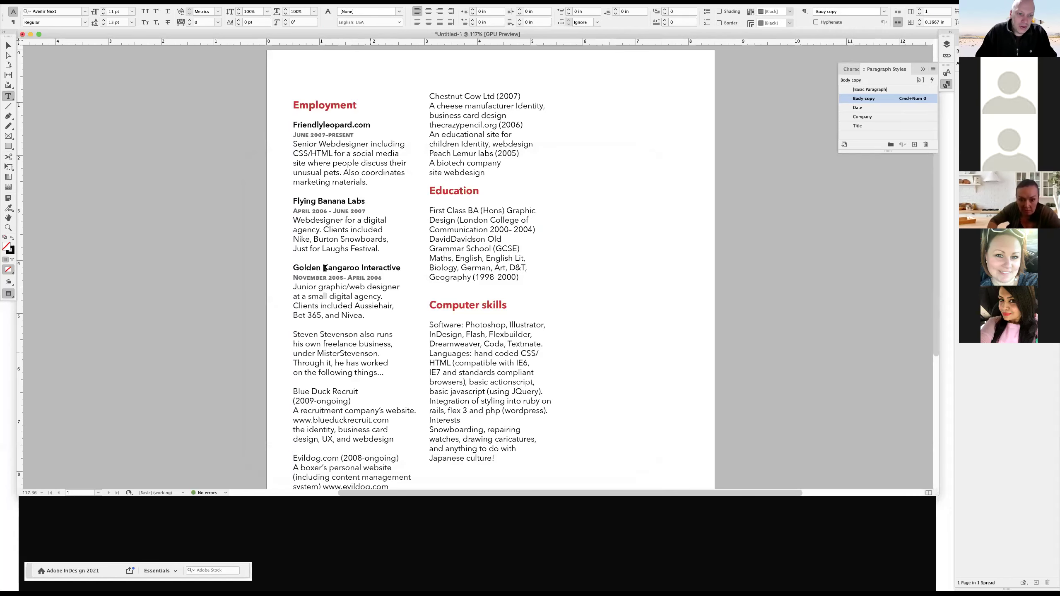
# Assign the keyboard shortcut Cmd+Num 1 to the Company paragraph style.
pyautogui.doubleClick(891, 114)
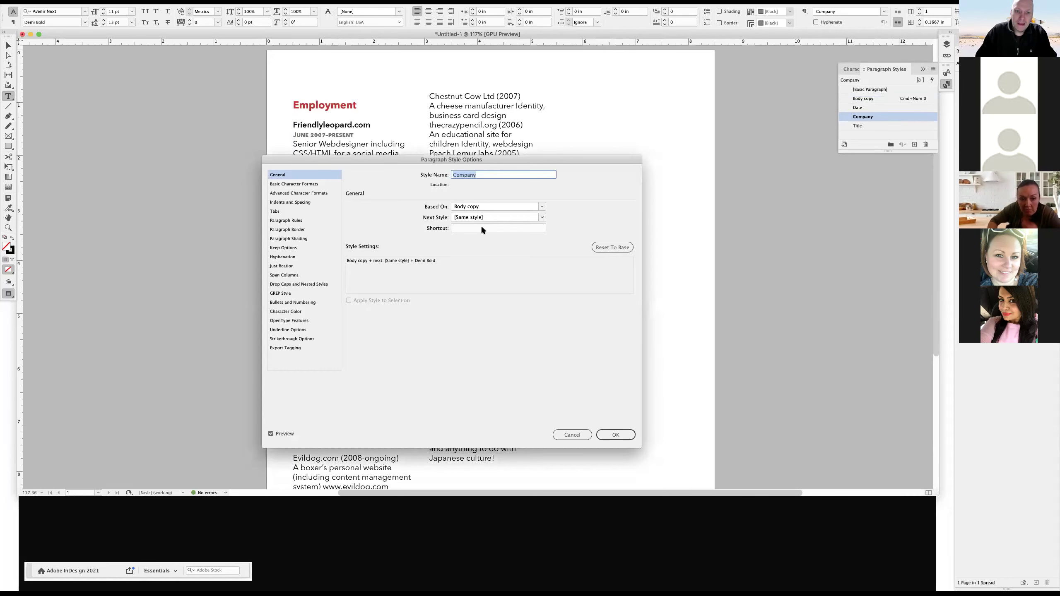
pyautogui.click(481, 228)
pyautogui.press('super+KP_1')
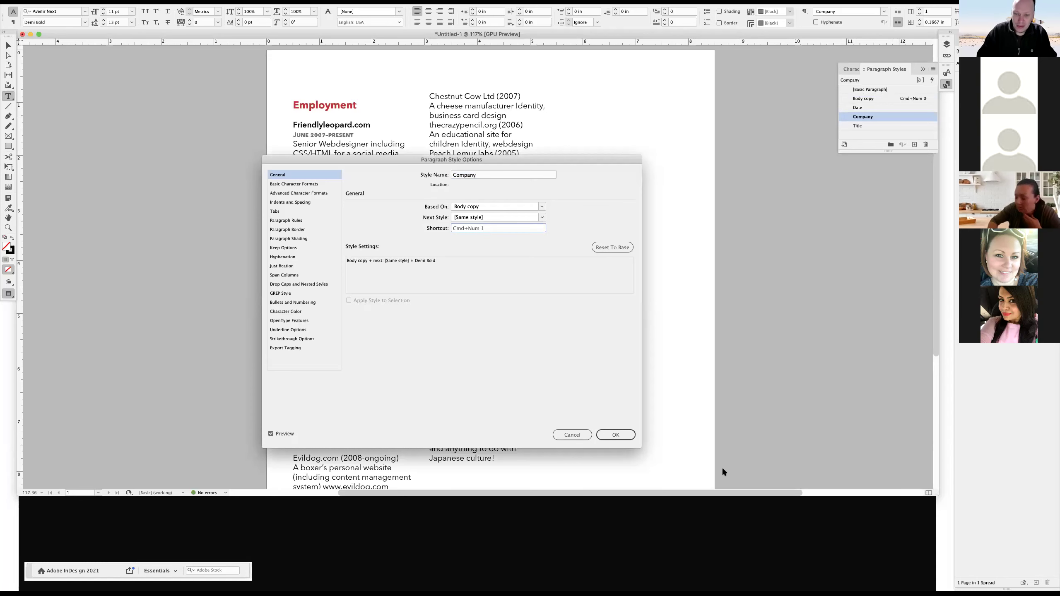
pyautogui.press('Return')
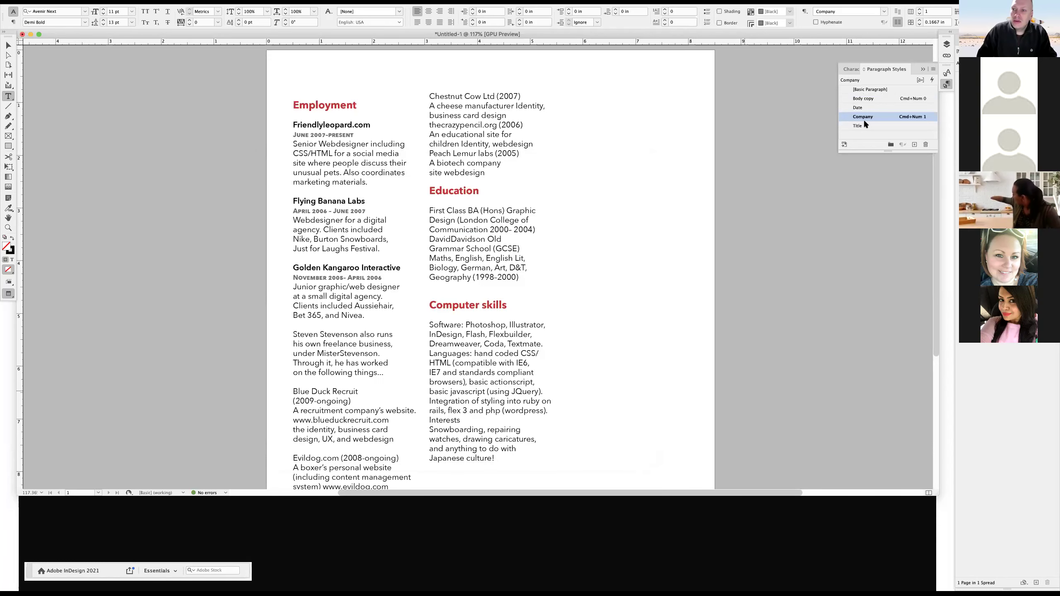
# Assign the keyboard shortcut Cmd+Num 2 to the Date paragraph style.
pyautogui.click(872, 107)
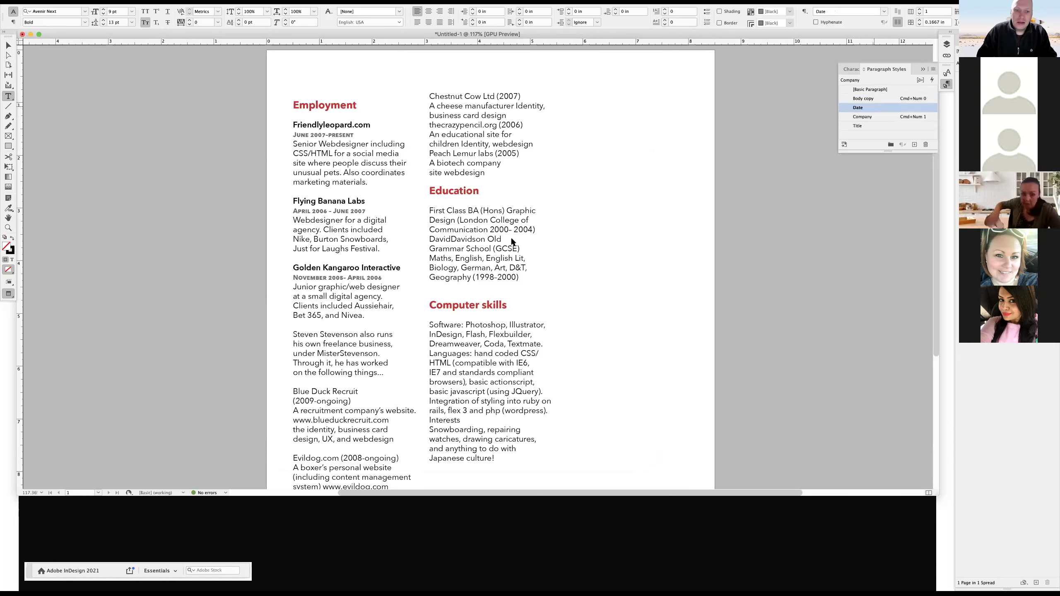
pyautogui.click(484, 228)
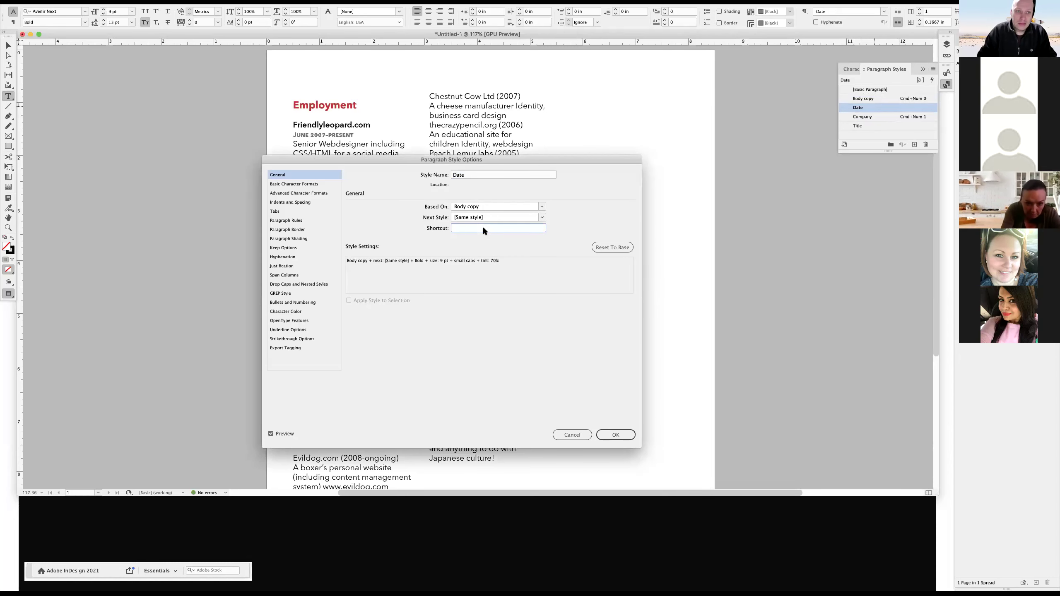
pyautogui.press('super+KP_2')
pyautogui.press('Return')
# Apply the Company style to the Blue Duck Recruit paragraph in the Employment section.
pyautogui.moveTo(323, 124); pyautogui.dragTo(316, 358)
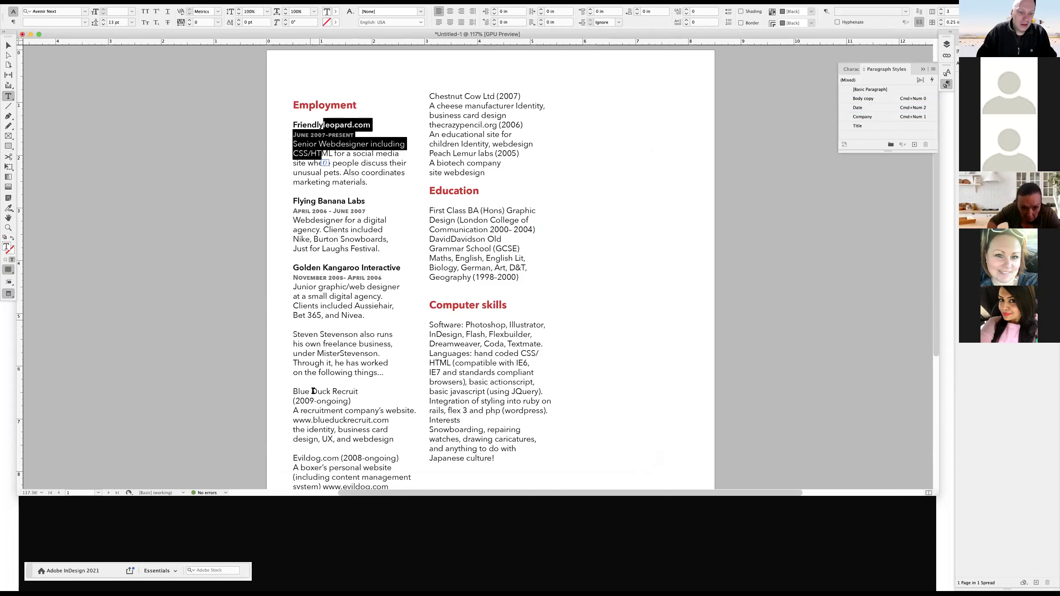
pyautogui.click(598, 371)
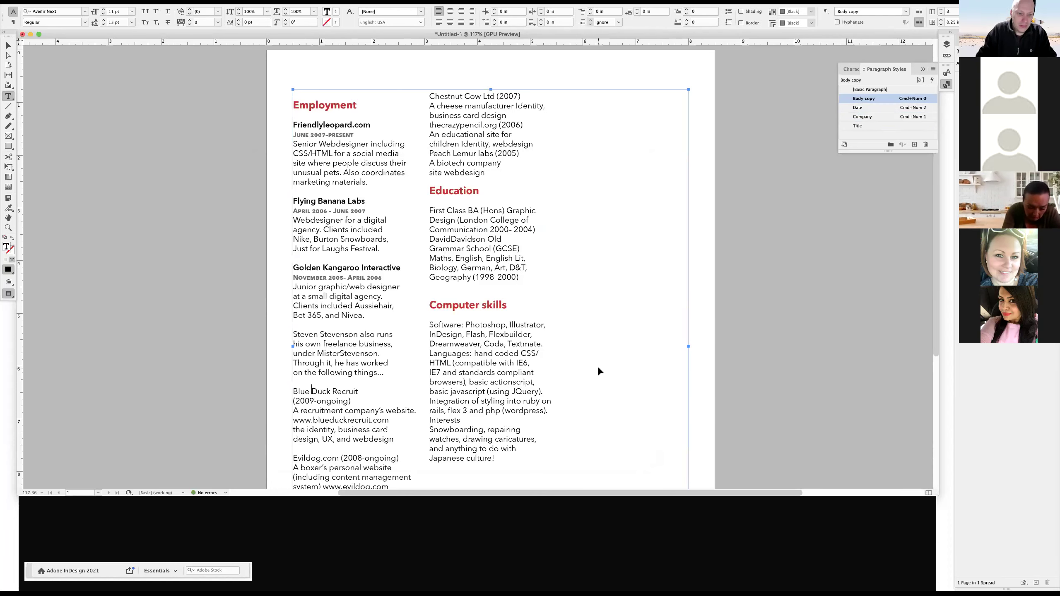
pyautogui.press('super+KP_1')
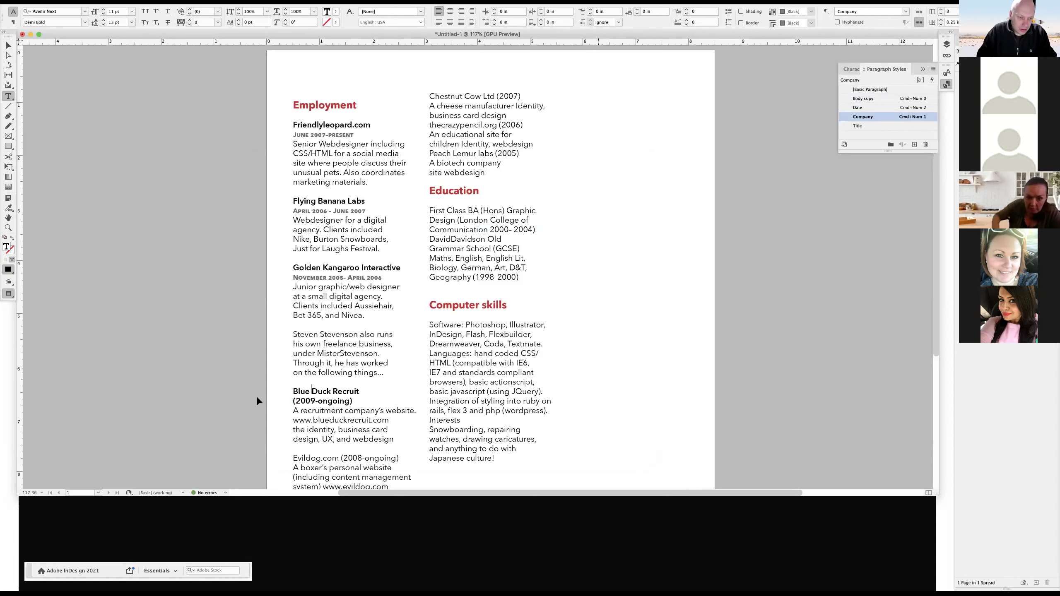
# Show the guides and hidden characters, break "(2009-ongoing)" into its own paragraph below Blue Duck Recruit, and give it the Date style.
pyautogui.press('super+shift+a')
pyautogui.press('w')
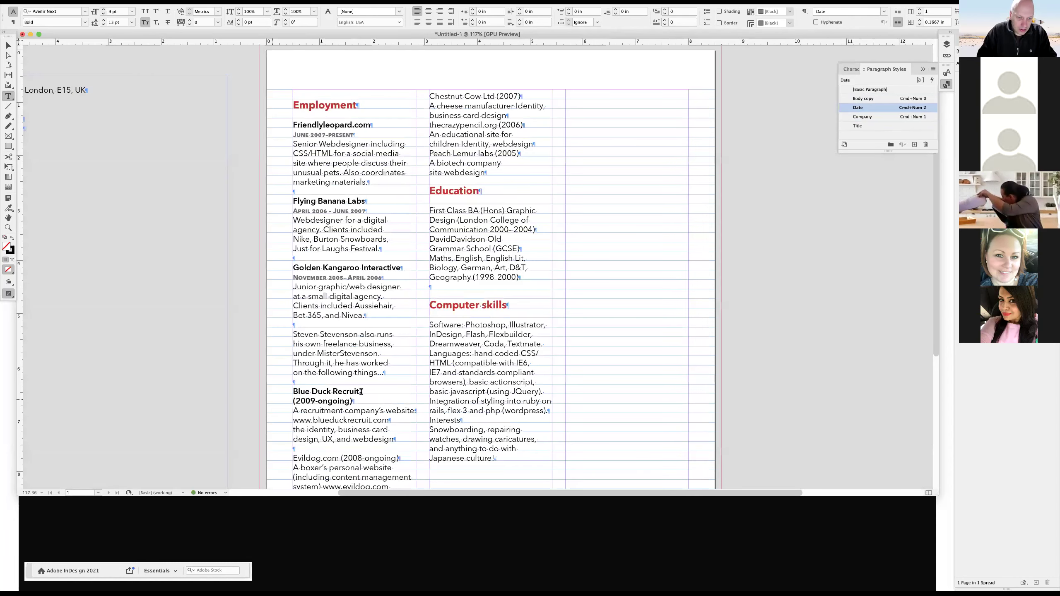
pyautogui.click(361, 391)
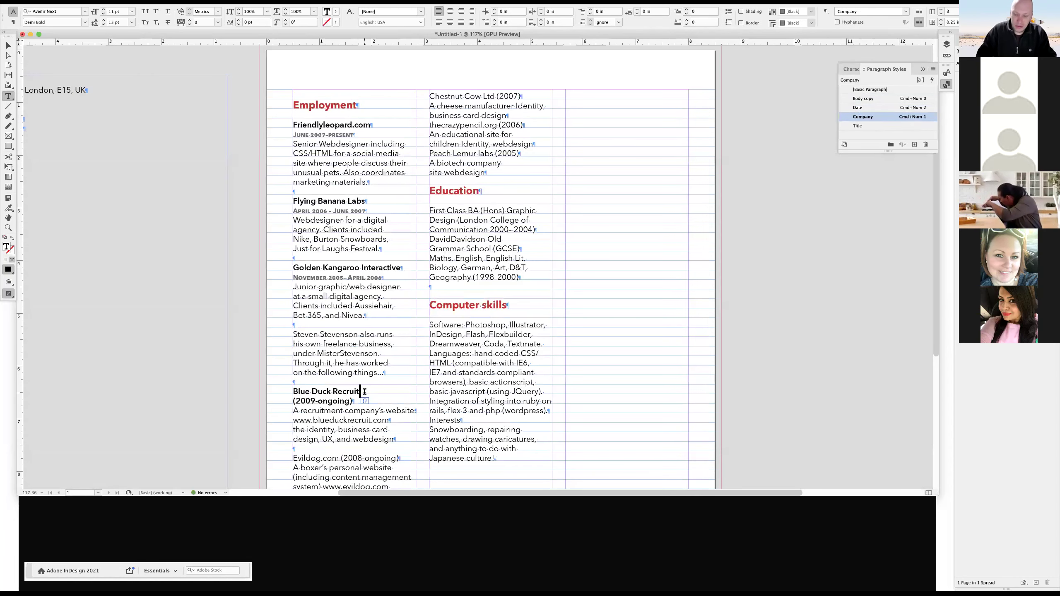
pyautogui.press('Return')
pyautogui.press('super+shift+a')
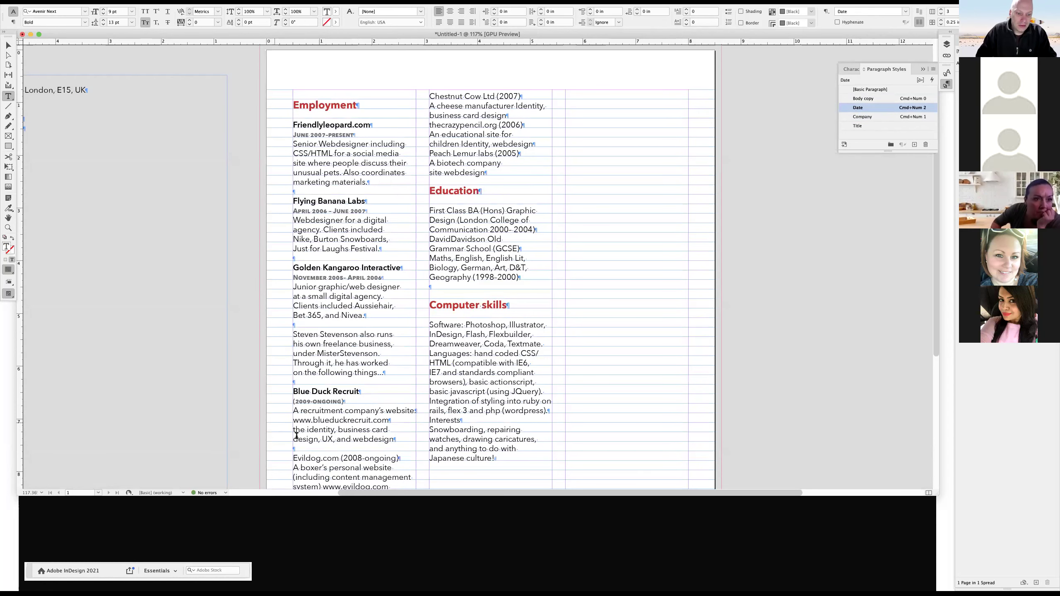
pyautogui.press('w')
pyautogui.press('w')
# Split "(2008-ongoing)" onto its own paragraph below Evildog.com, and style the name as Company and the date as Date.
pyautogui.click(340, 458)
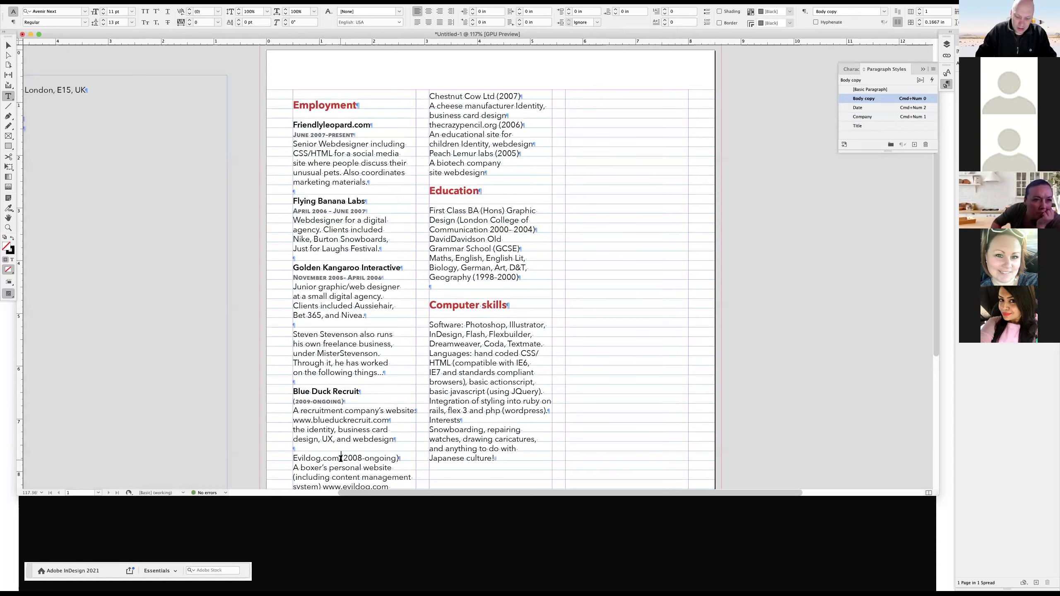
pyautogui.press('Return')
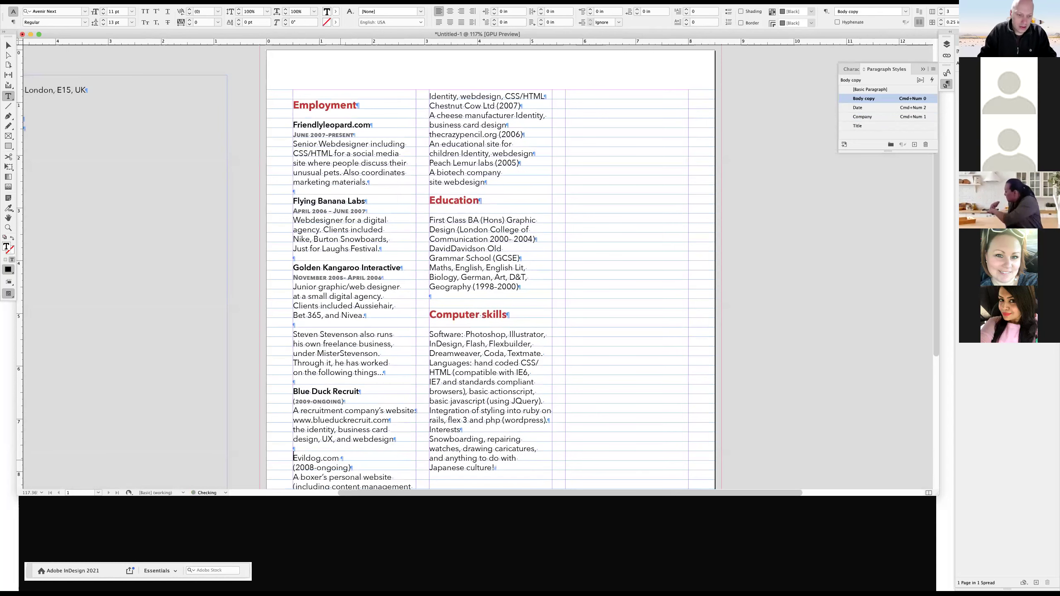
pyautogui.press('super+KP_1')
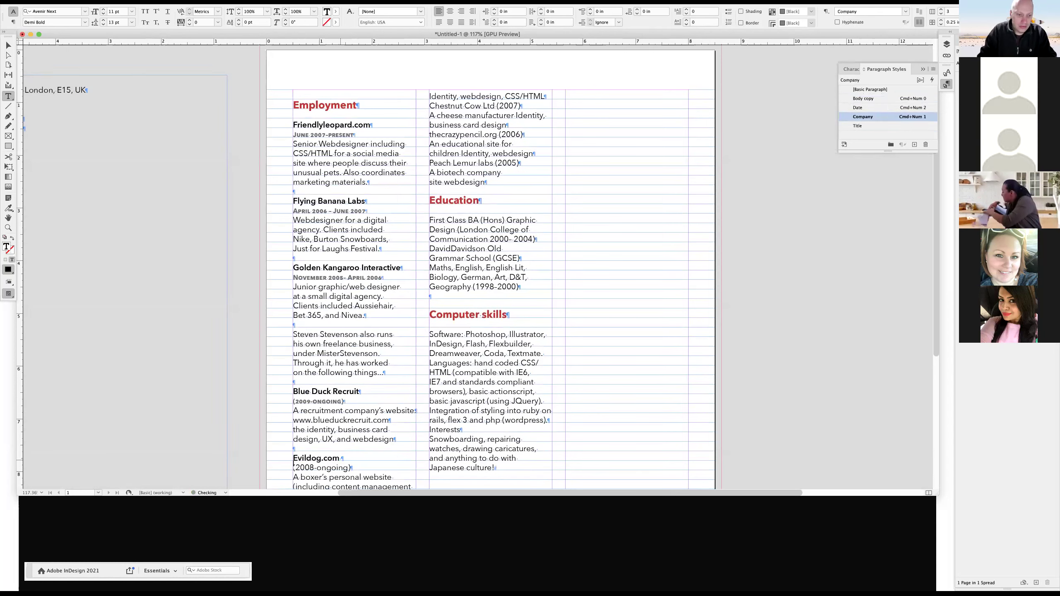
pyautogui.press('super+KP_2')
pyautogui.press('Up')
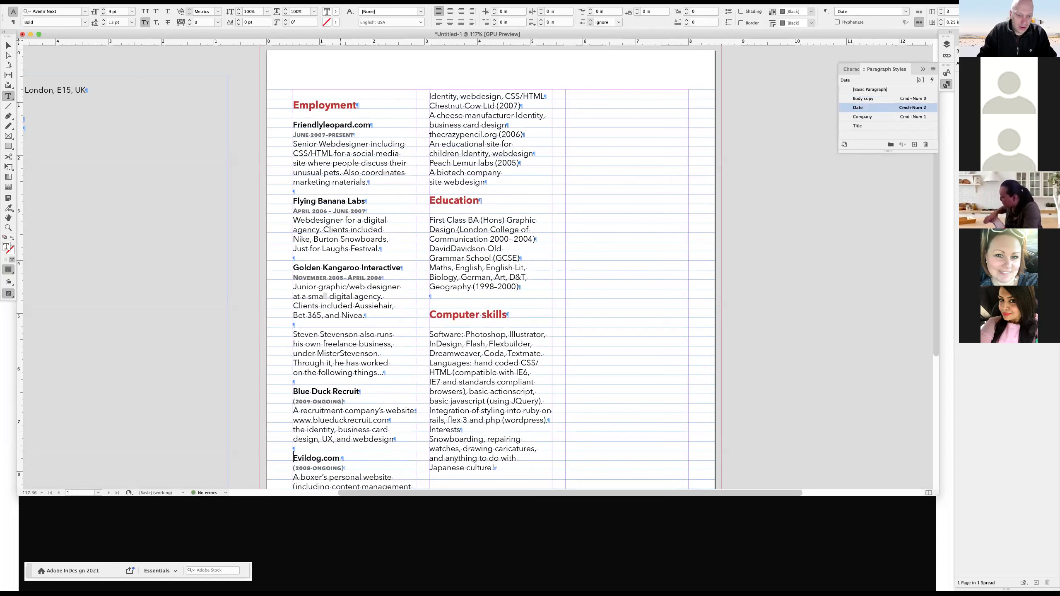
pyautogui.click(293, 438)
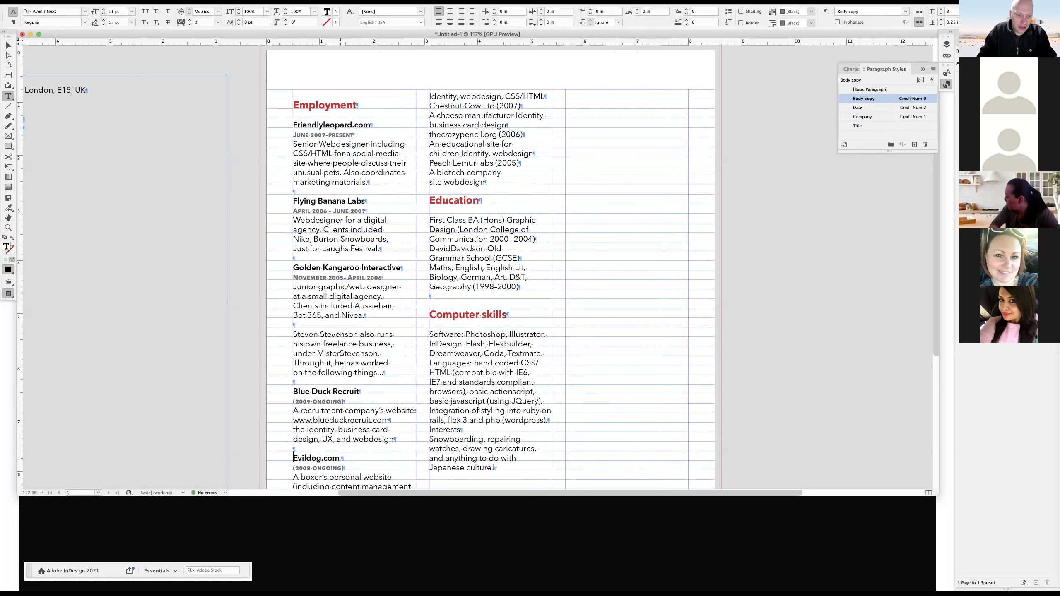
pyautogui.click(294, 458)
pyautogui.press('Down')
pyautogui.press('Down')
pyautogui.press('Down')
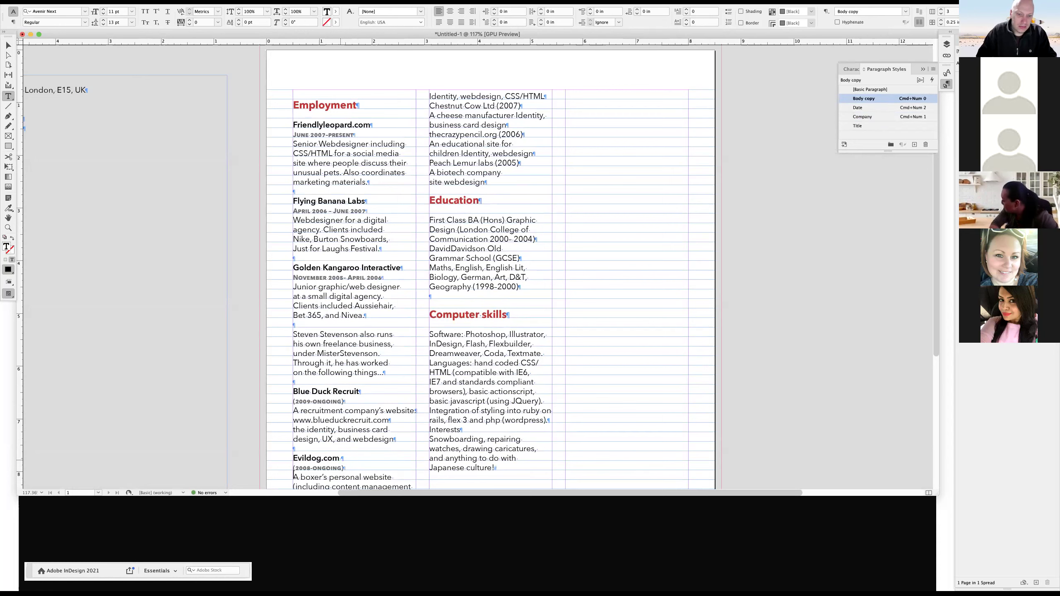
pyautogui.press('super+shift+a')
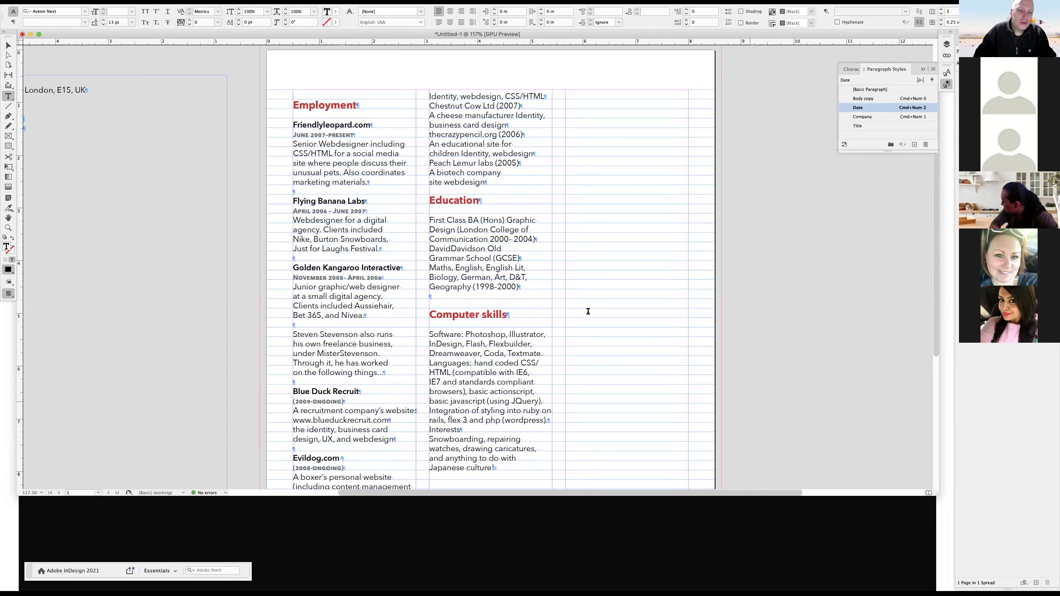
pyautogui.scroll(-3, 588, 311)
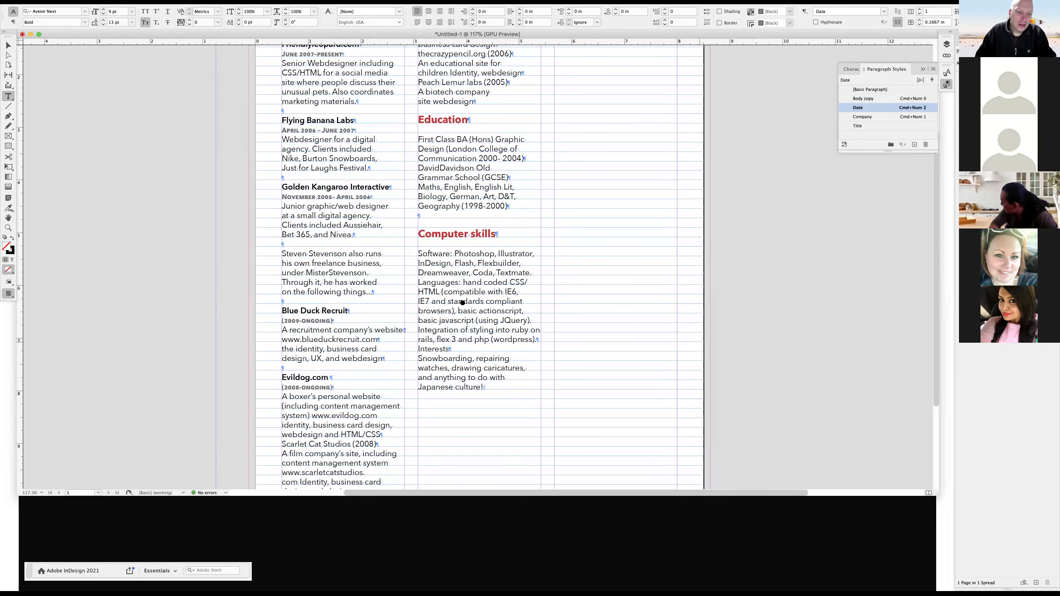
# Preview the résumé page without guides or hidden characters and review the Employment, Education and Computer skills columns.
pyautogui.press('super+minus')
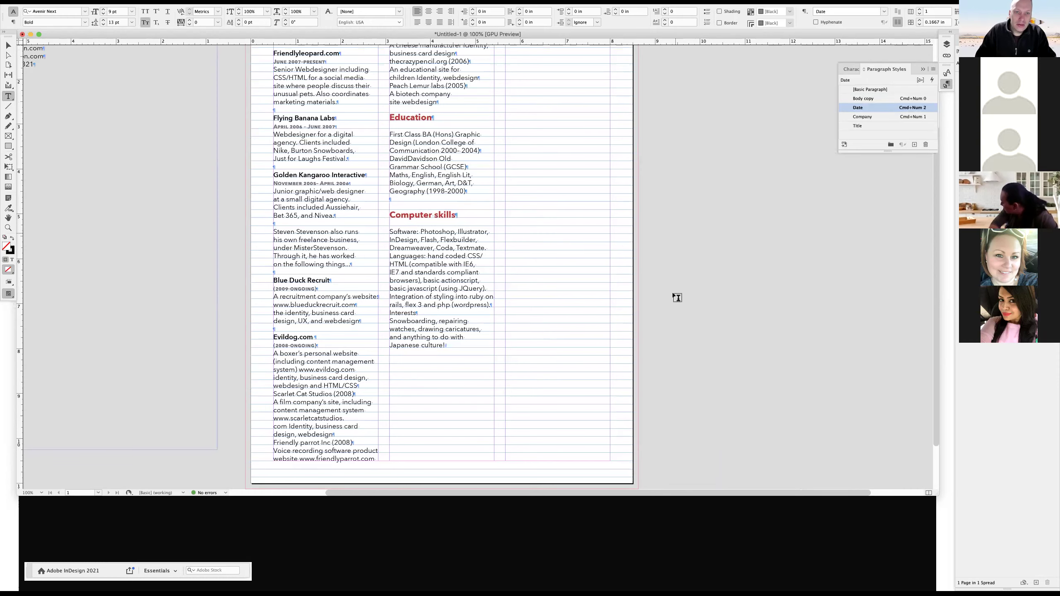
pyautogui.scroll(2, 672, 291)
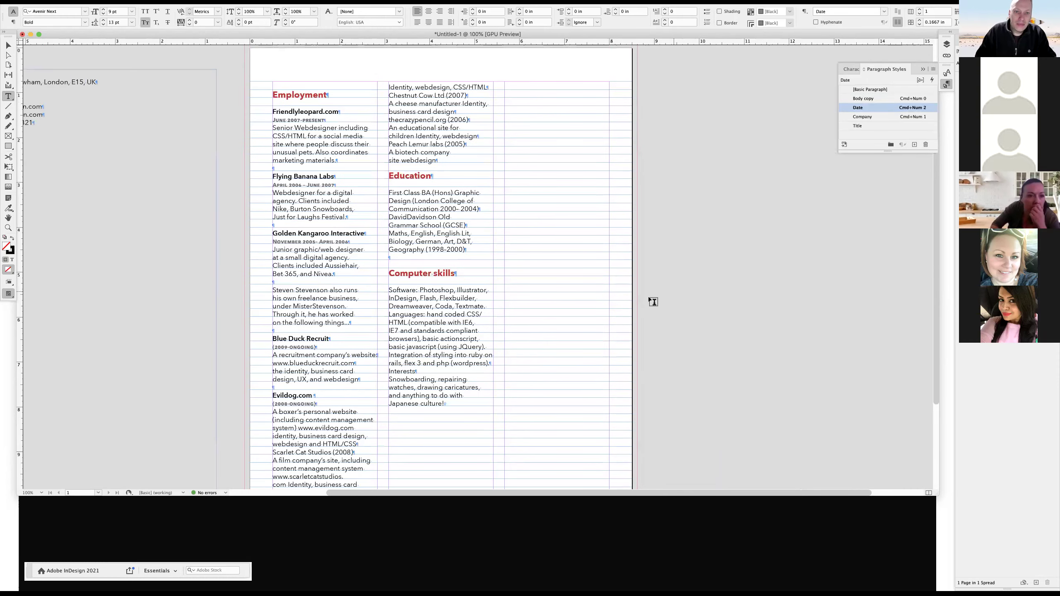
pyautogui.press('w')
pyautogui.scroll(-1, 521, 343)
pyautogui.hscroll(-1, 520, 343)
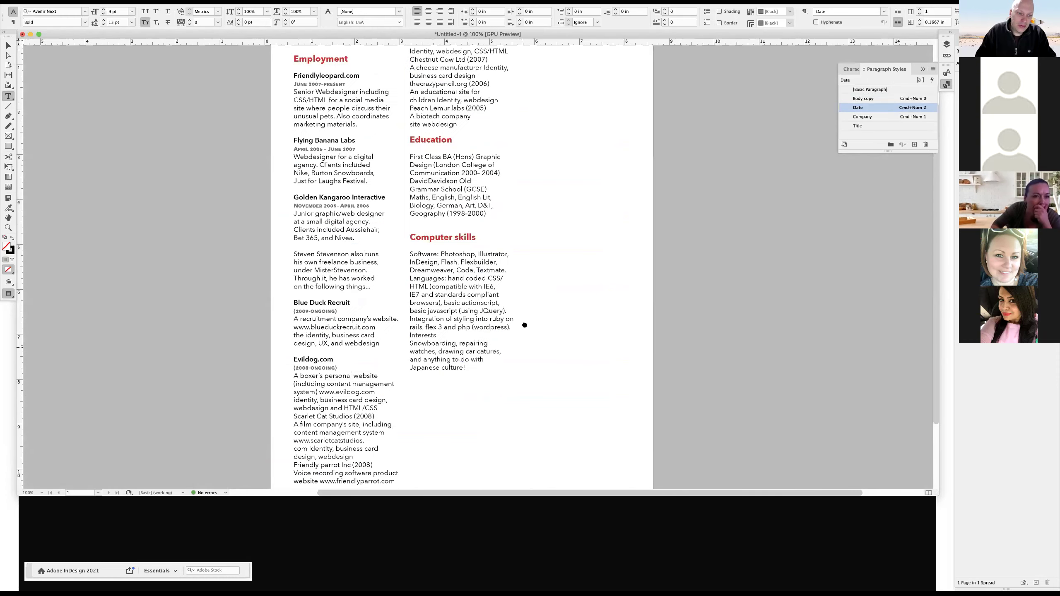
pyautogui.scroll(-1, 525, 326)
pyautogui.hscroll(-1, 525, 326)
pyautogui.scroll(-1, 357, 327)
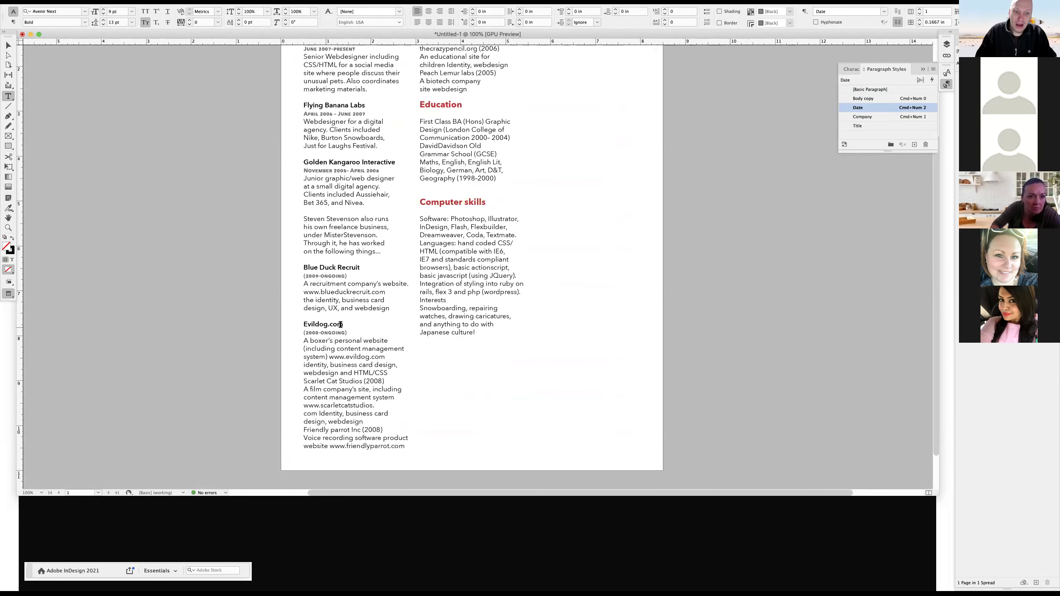
# Check which paragraph styles the company names, dates and descriptions use across the Employment section.
pyautogui.doubleClick(340, 325)
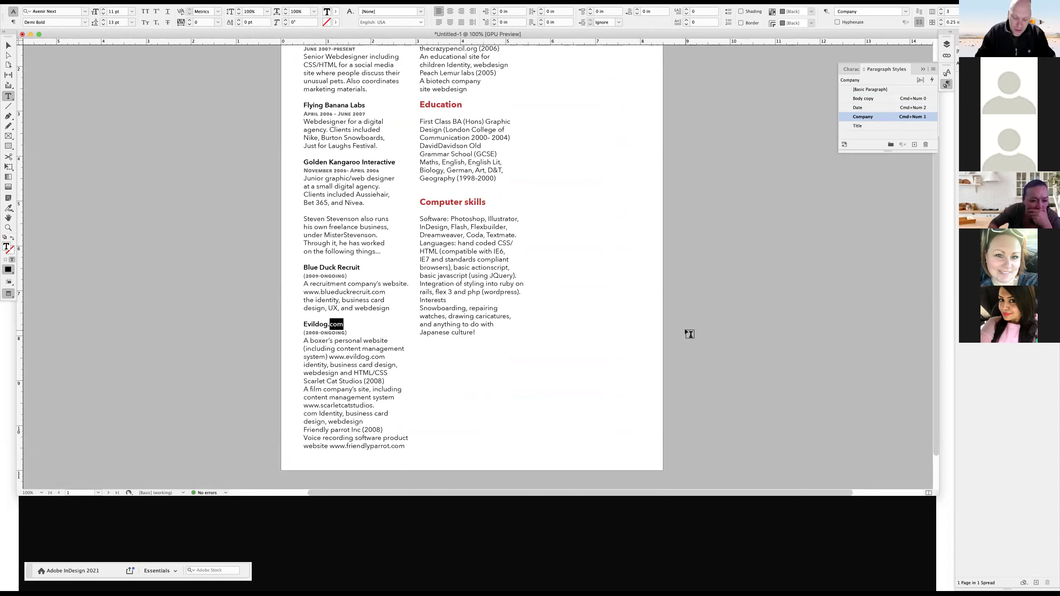
pyautogui.click(304, 324)
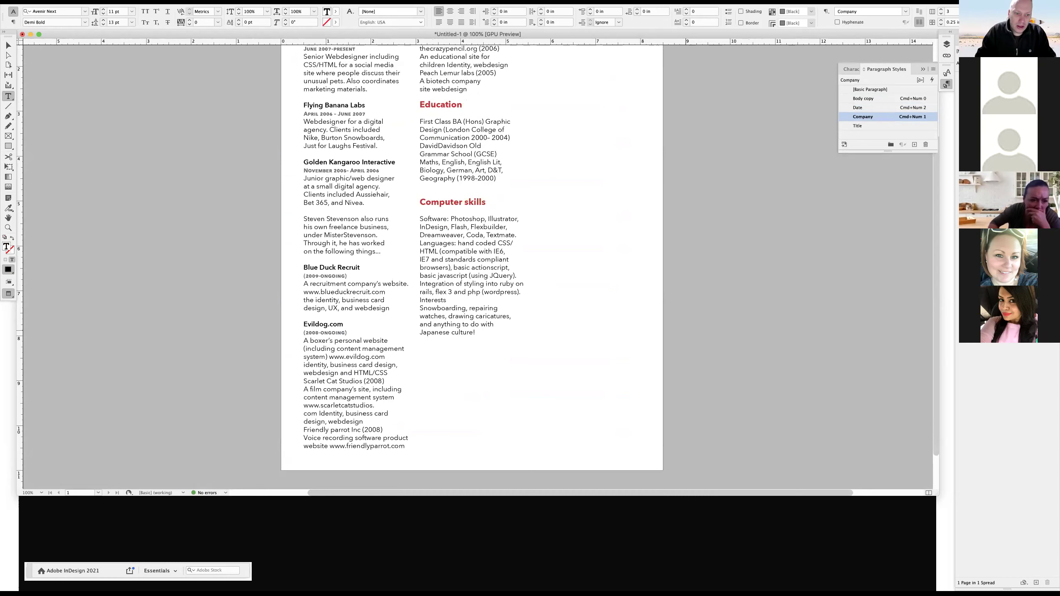
pyautogui.press('Up')
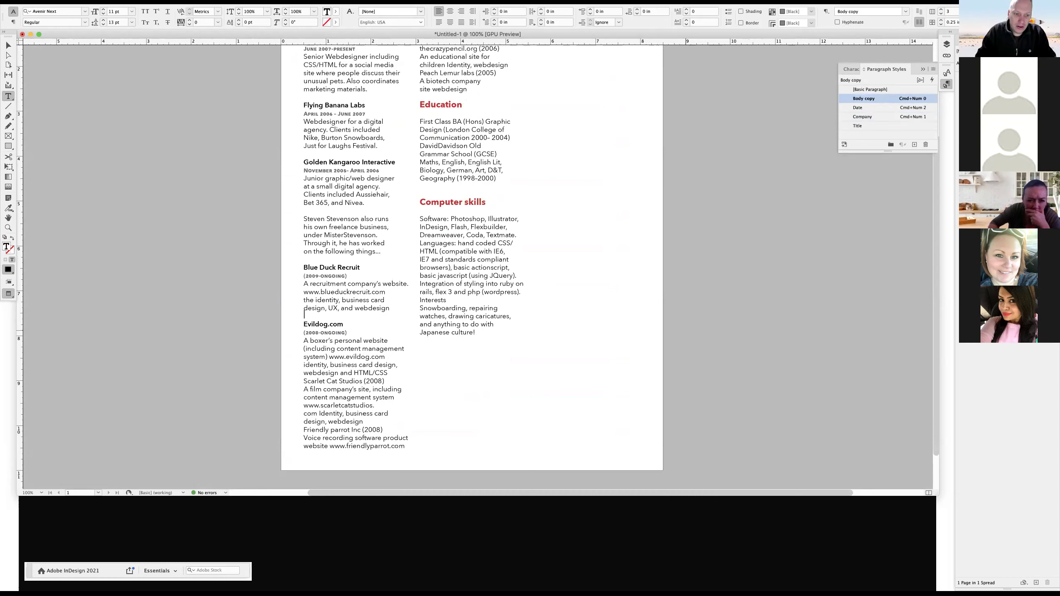
pyautogui.press('Up')
pyautogui.press('Up')
pyautogui.press('Up')
pyautogui.press('Up')
pyautogui.press('Up')
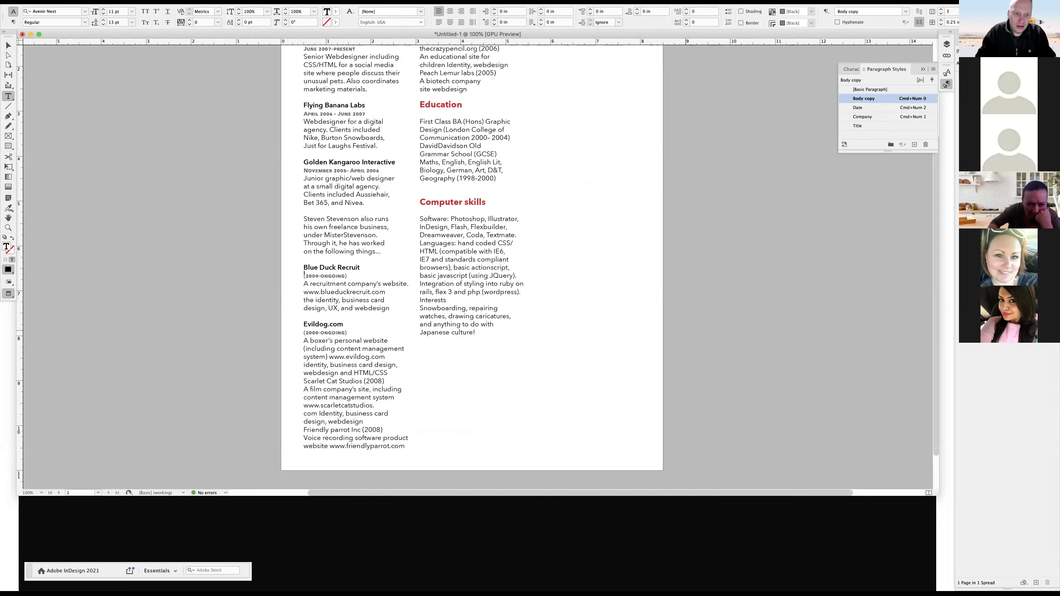
pyautogui.click(305, 163)
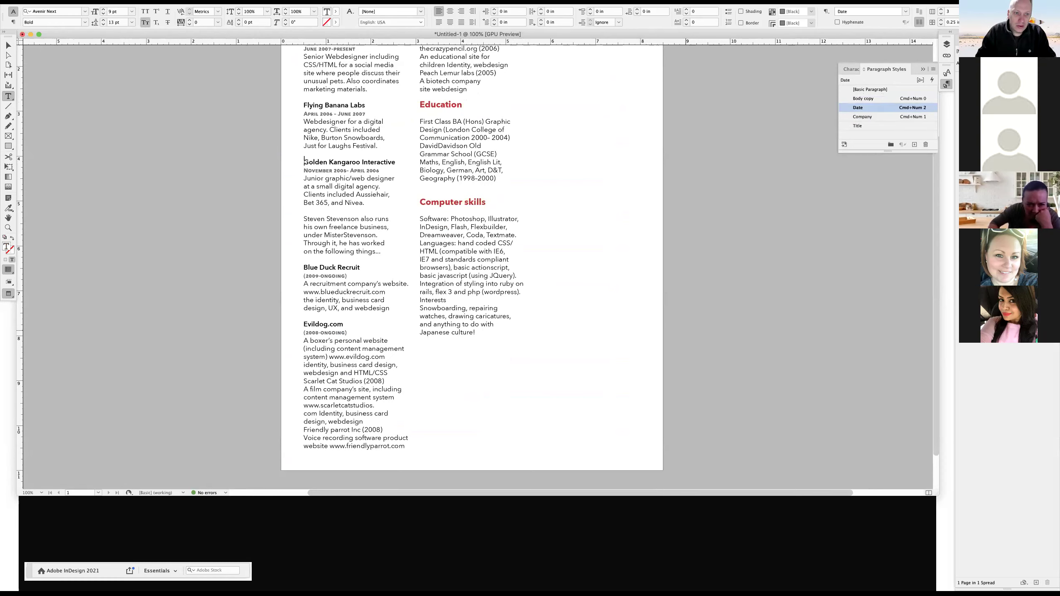
pyautogui.click(304, 121)
pyautogui.click(304, 162)
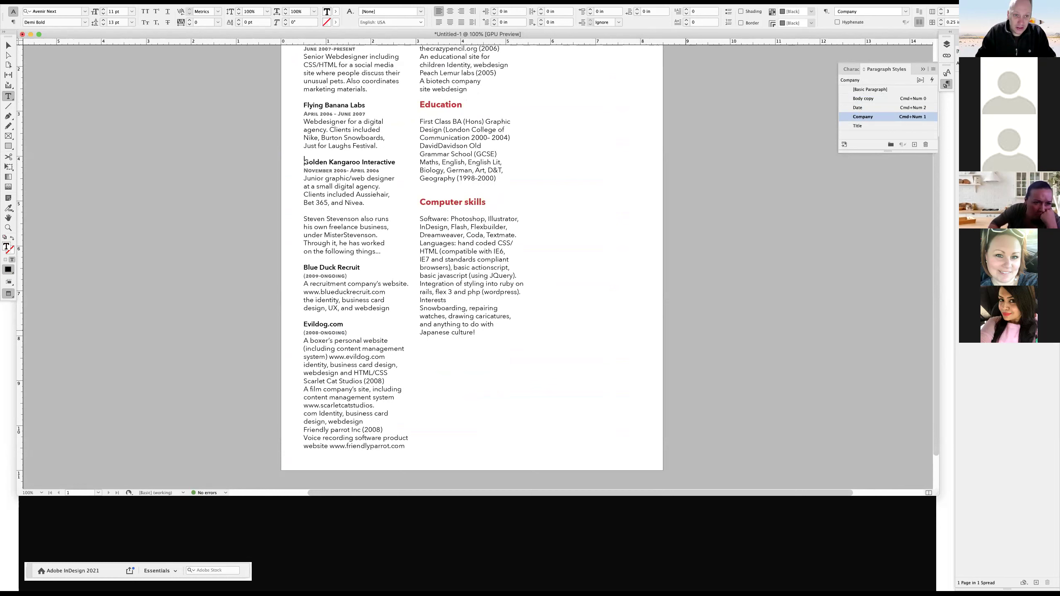
pyautogui.moveTo(305, 161); pyautogui.dragTo(391, 308)
pyautogui.click(304, 333)
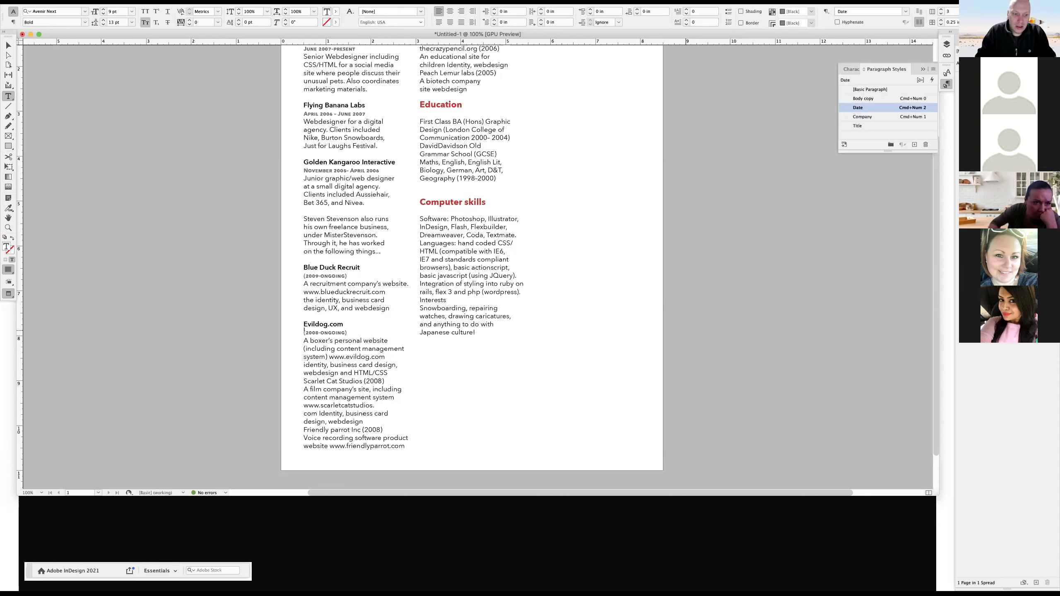
pyautogui.click(305, 388)
pyautogui.tripleClick(321, 430)
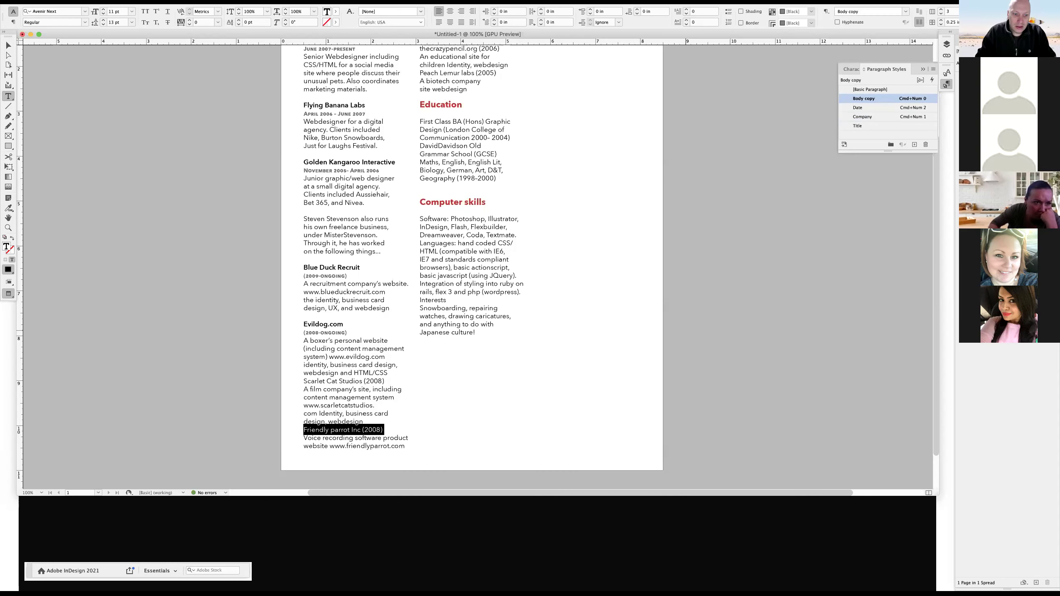
pyautogui.press('super+Down')
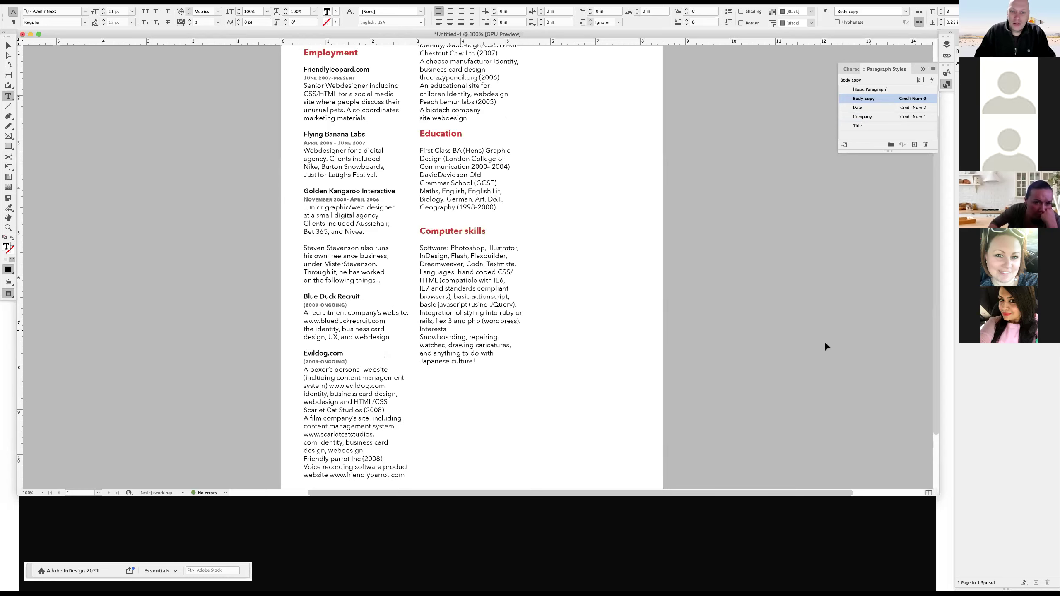
pyautogui.press('super+KP_2')
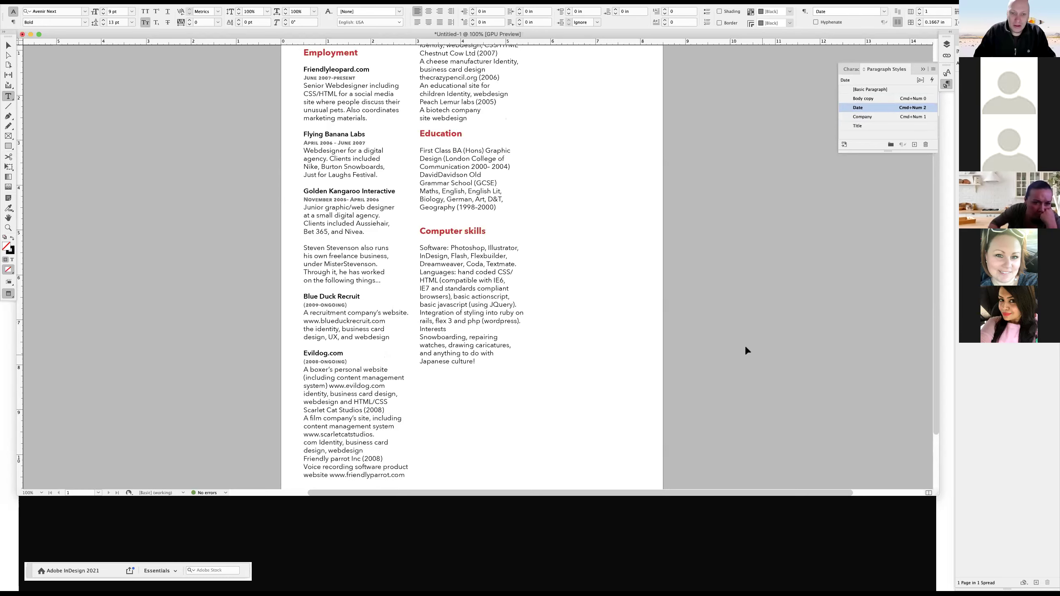
# Show the guides and hidden characters, select "Software:" under Computer skills, and bring up the character styles.
pyautogui.press('w')
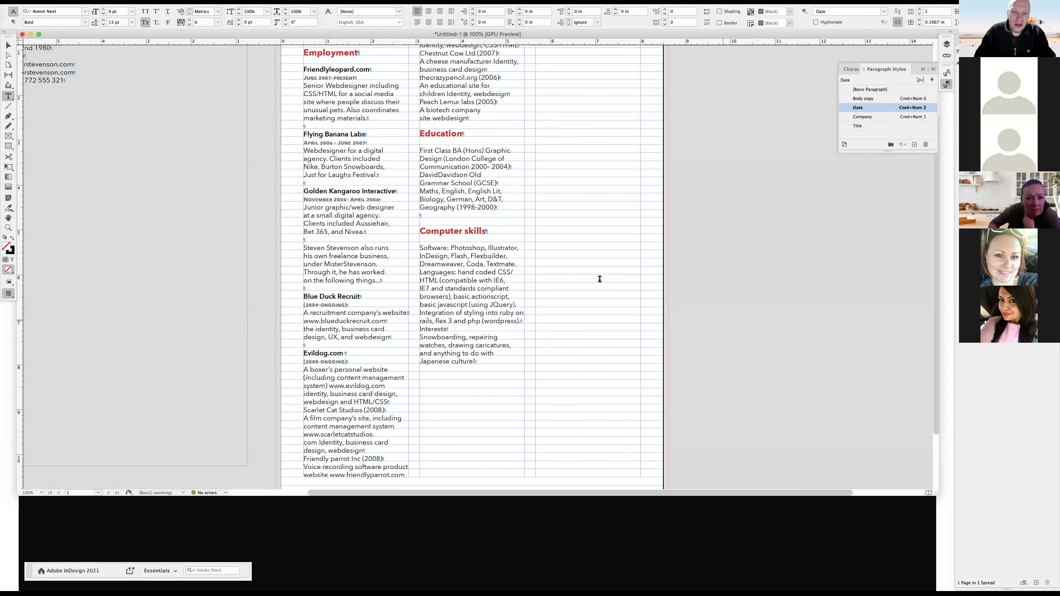
pyautogui.moveTo(522, 290); pyautogui.dragTo(541, 299)
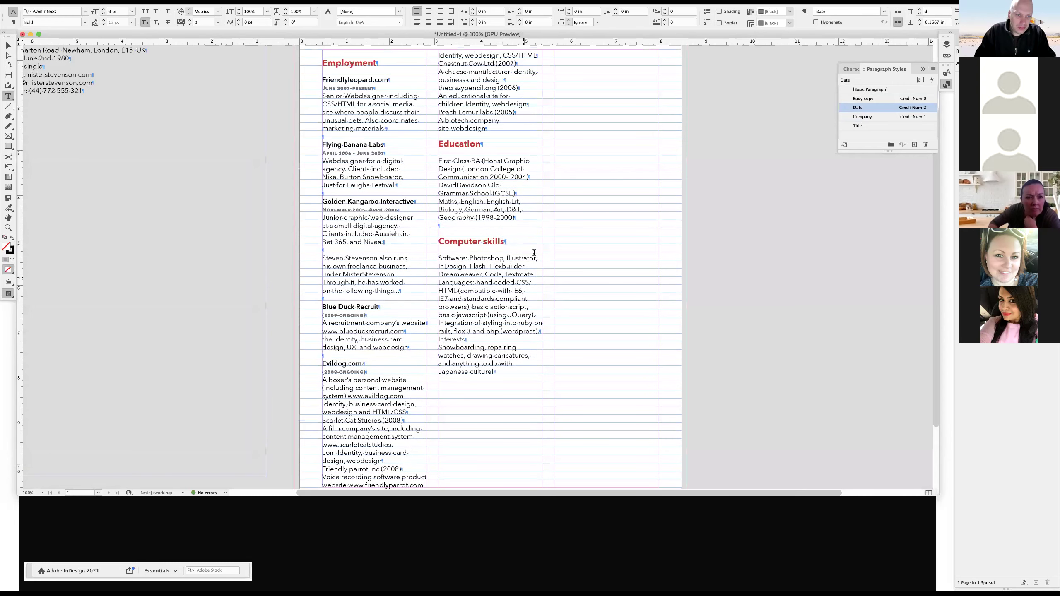
pyautogui.scroll(1, 535, 250)
pyautogui.scroll(1, 524, 234)
pyautogui.moveTo(512, 239); pyautogui.dragTo(574, 253)
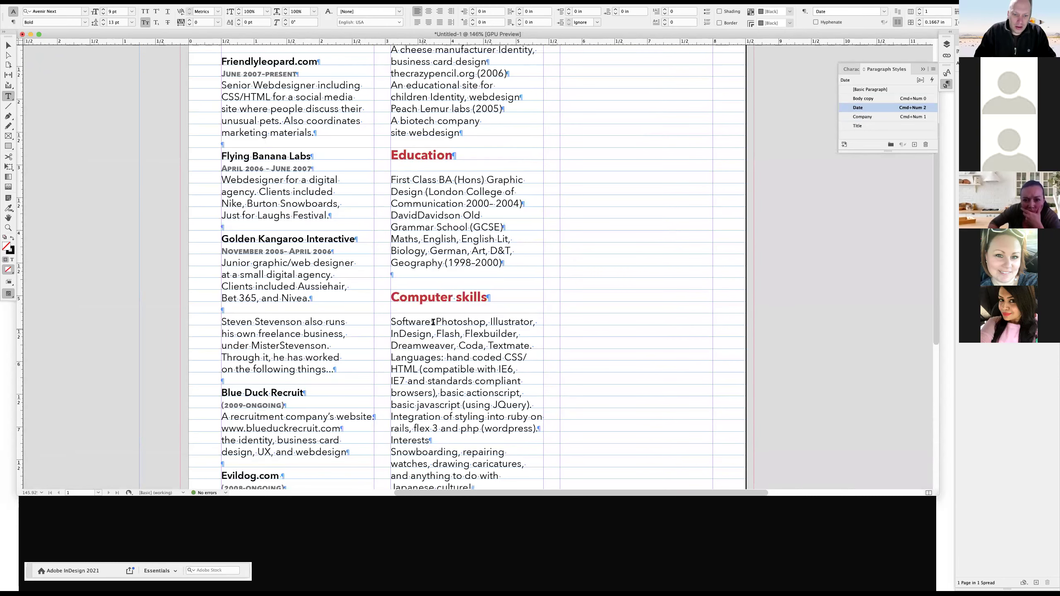
pyautogui.moveTo(395, 321)
pyautogui.mouseDown()
pyautogui.moveTo(459, 320)
pyautogui.moveTo(378, 321)
pyautogui.mouseUp()
pyautogui.click(382, 321)
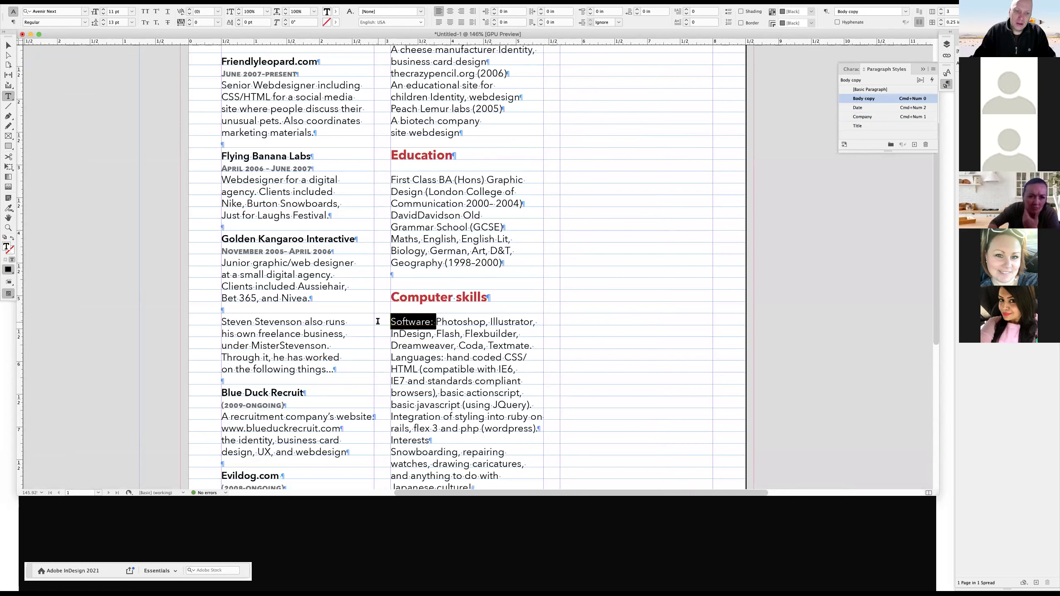
pyautogui.click(852, 70)
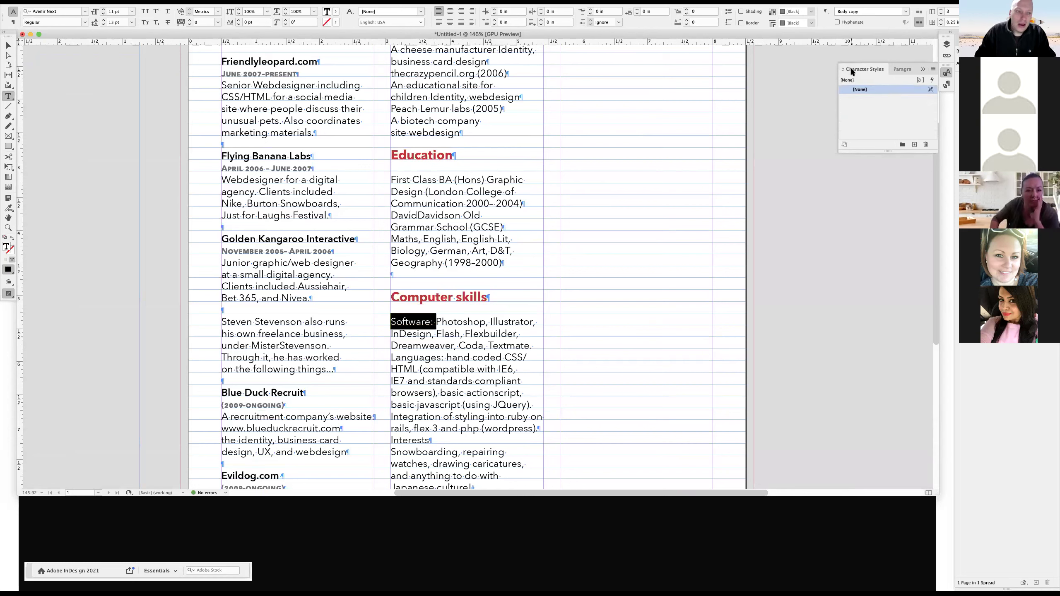
# Check the font weight of the Flying Banana Labs name and set "Software:" under Computer skills to Demi Bold.
pyautogui.click(262, 156)
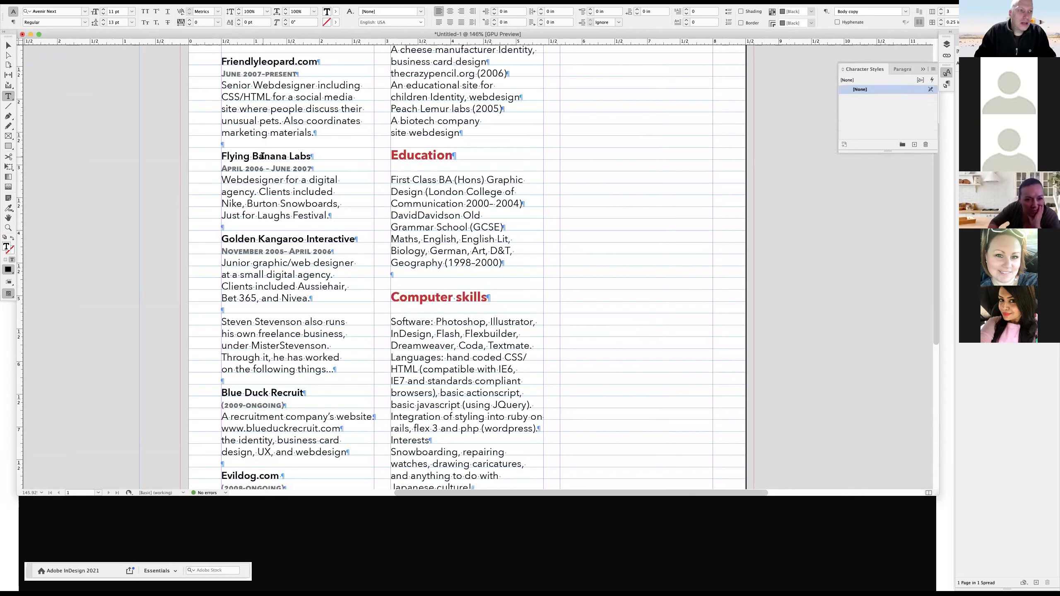
pyautogui.tripleClick(262, 156)
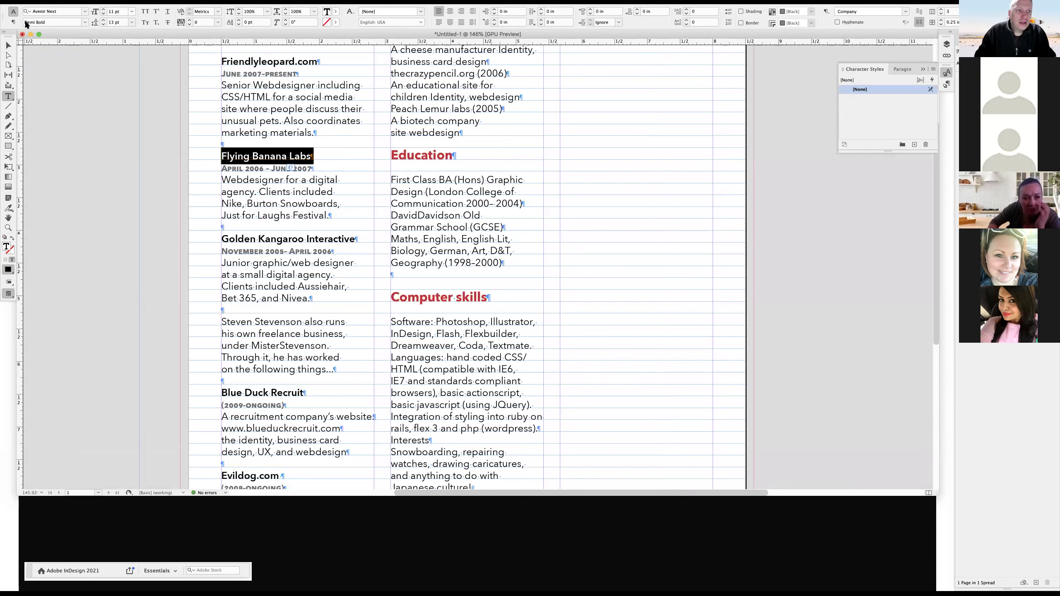
pyautogui.moveTo(433, 323); pyautogui.dragTo(396, 323)
pyautogui.hotkey('shift', 'Left')
pyautogui.click(83, 21)
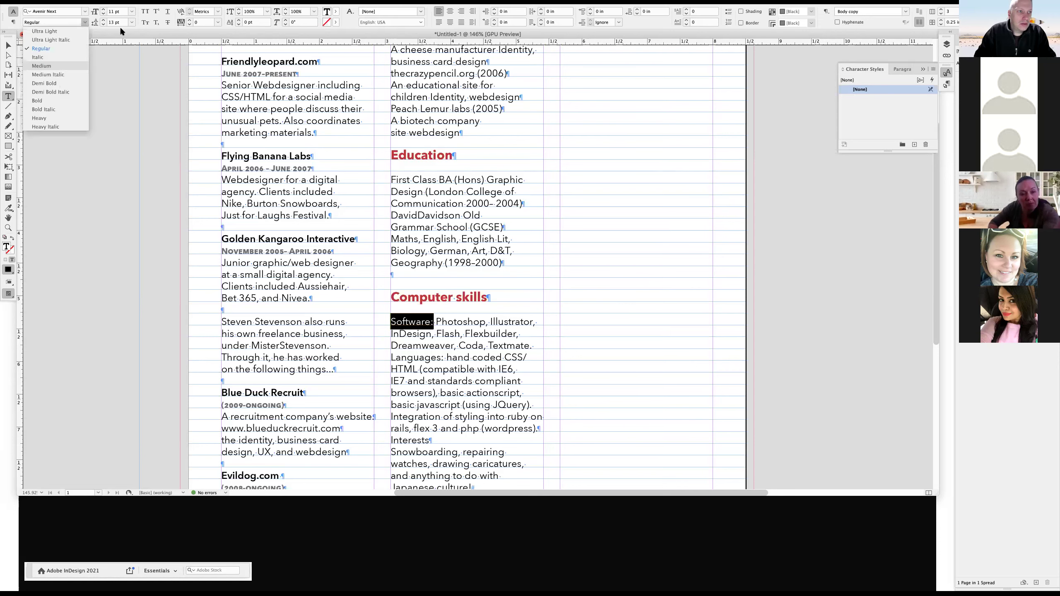
pyautogui.click(44, 83)
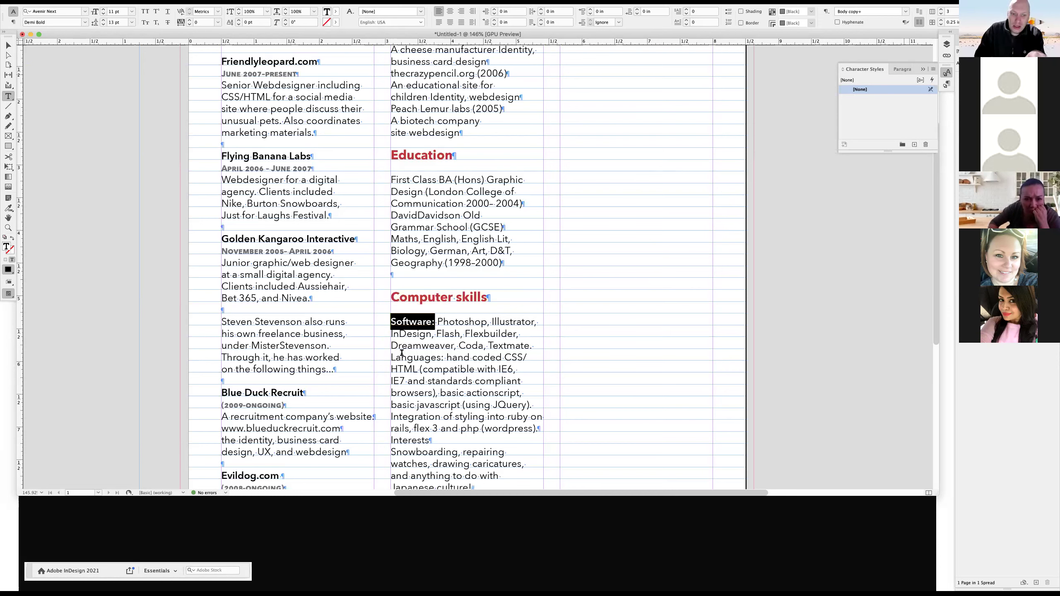
# Create a new character style from the formatted "Software:" text and name it Demi Bold.
pyautogui.click(901, 69)
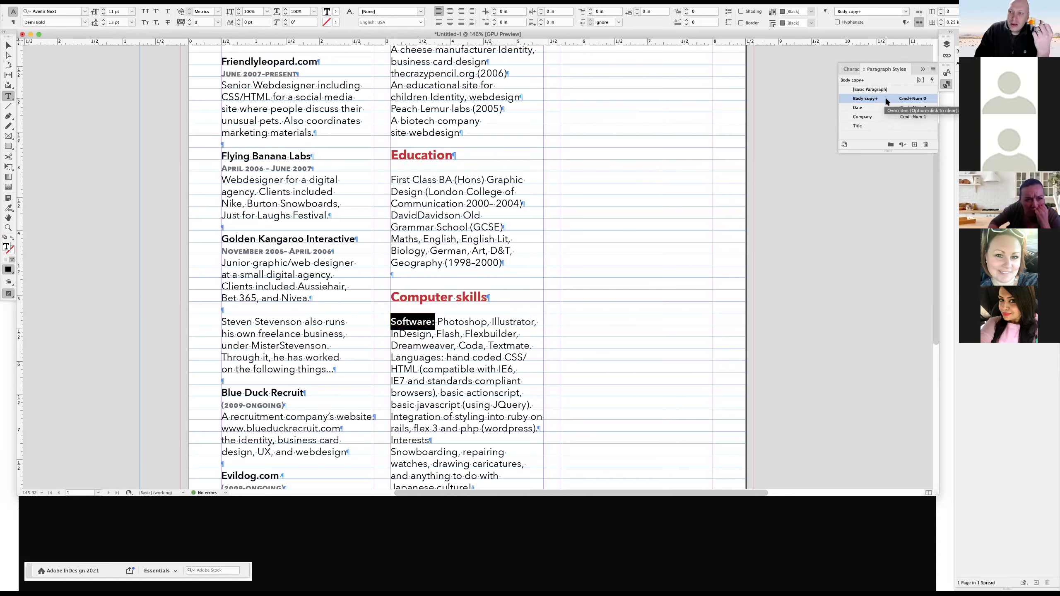
pyautogui.press('super+shift+F11')
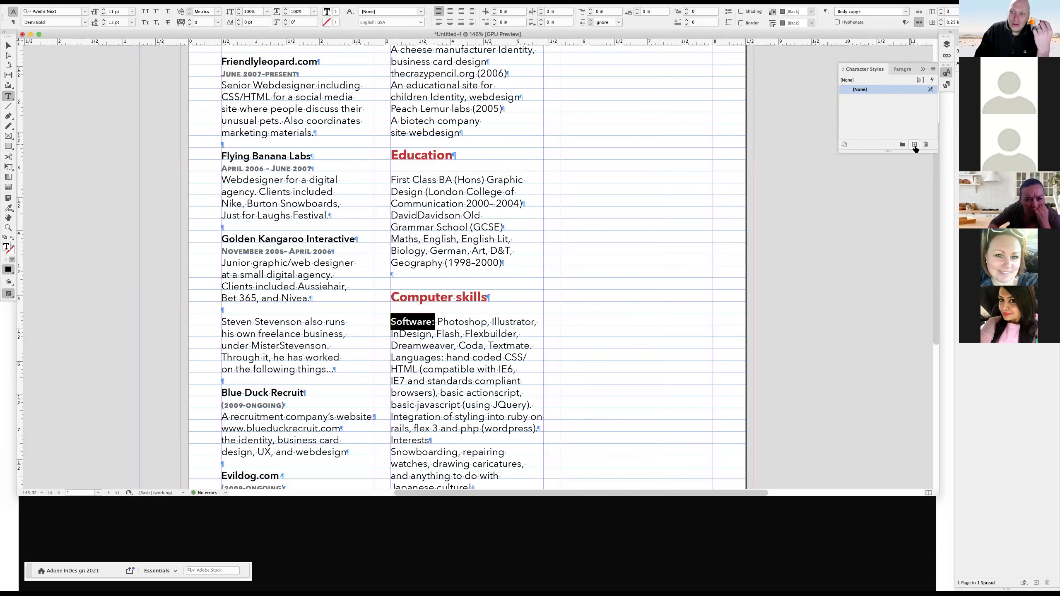
pyautogui.click(914, 145)
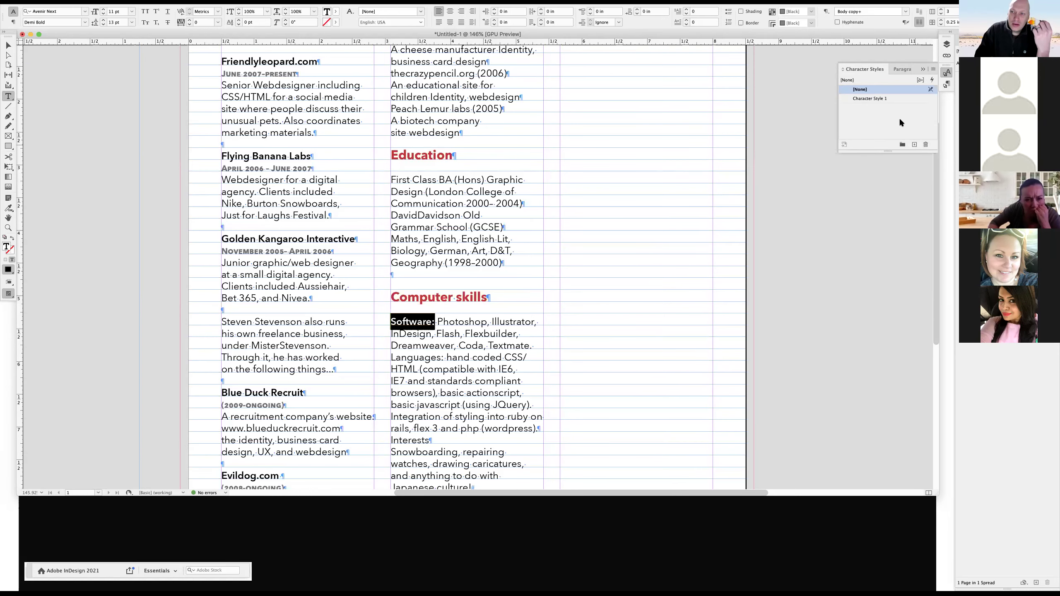
pyautogui.doubleClick(851, 97)
pyautogui.moveTo(586, 169); pyautogui.dragTo(706, 175)
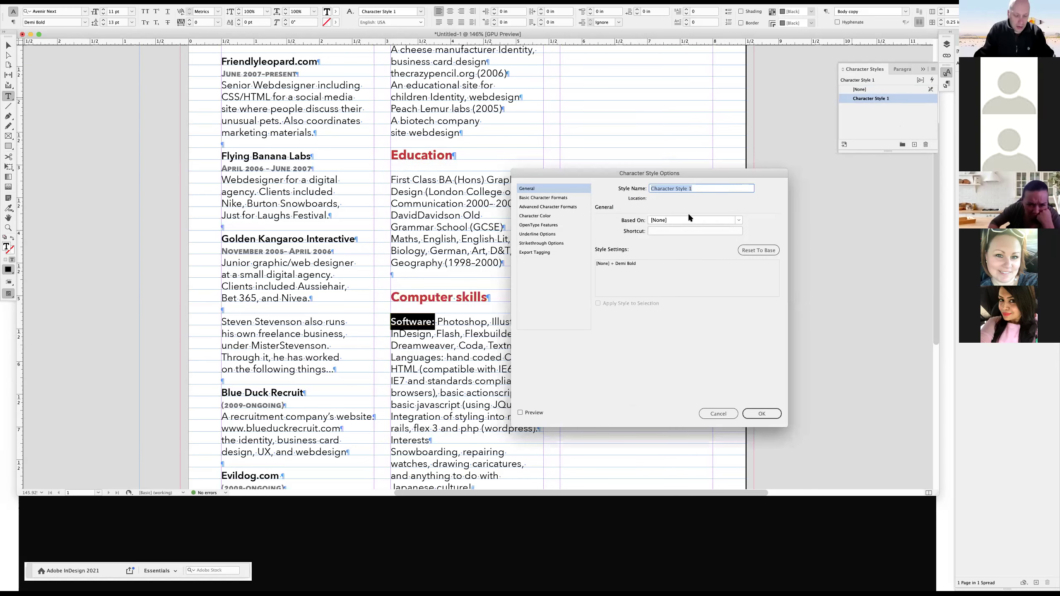
pyautogui.write('Demi Bold')
# Assign the keyboard shortcut Shift+Cmd+Num 0 to the Demi Bold character style and save its options.
pyautogui.click(656, 229)
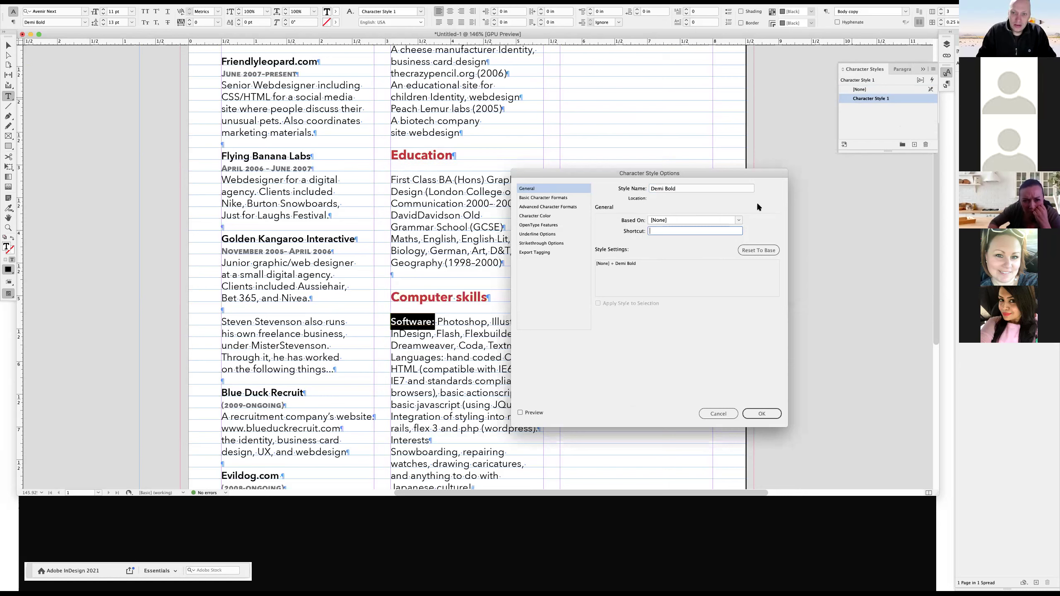
pyautogui.press('shift+super+KP_0')
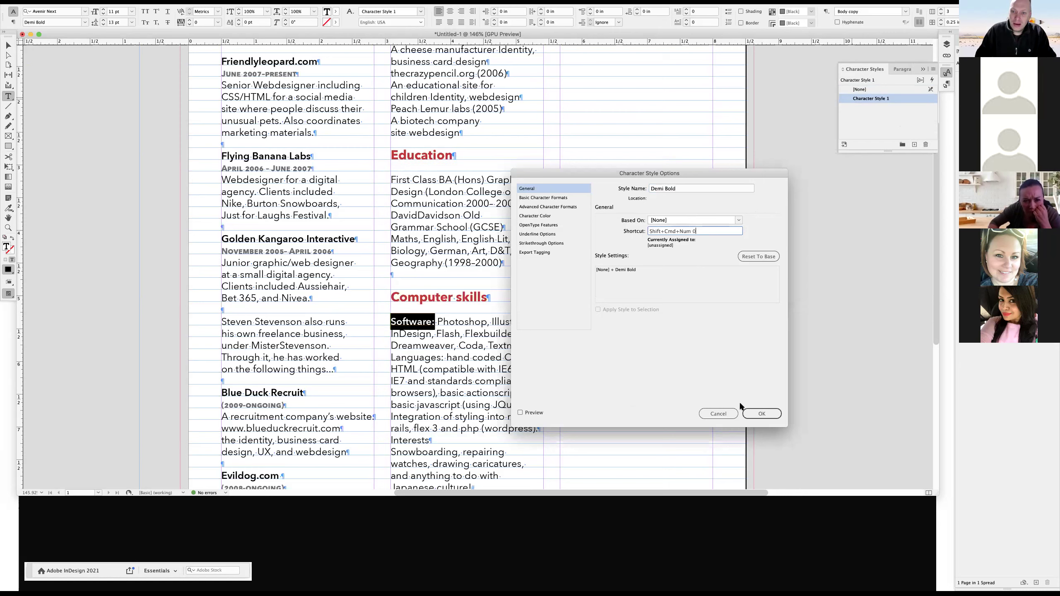
pyautogui.moveTo(704, 234); pyautogui.dragTo(635, 230)
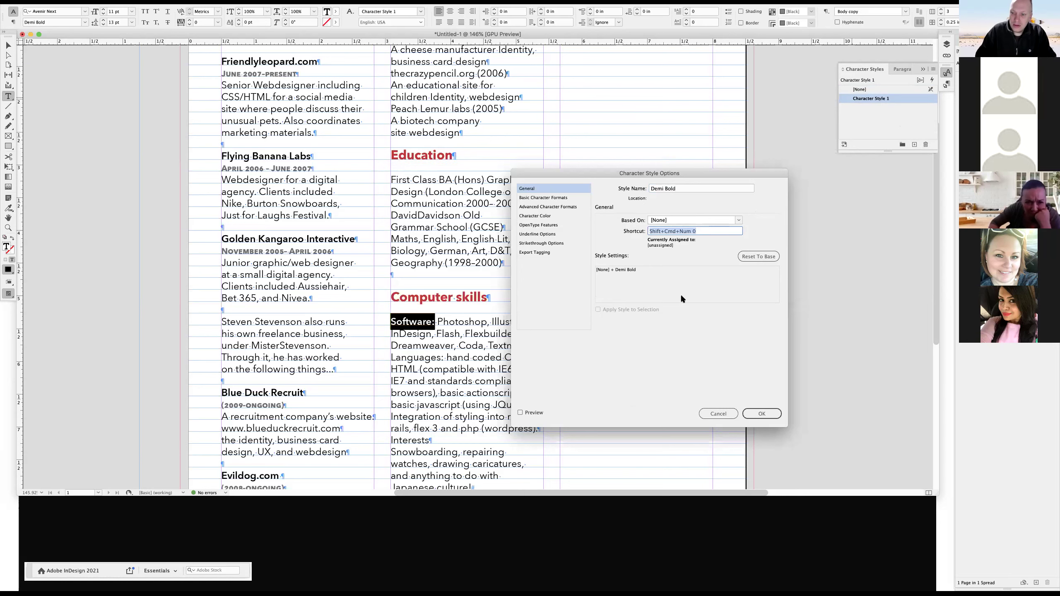
pyautogui.click(759, 413)
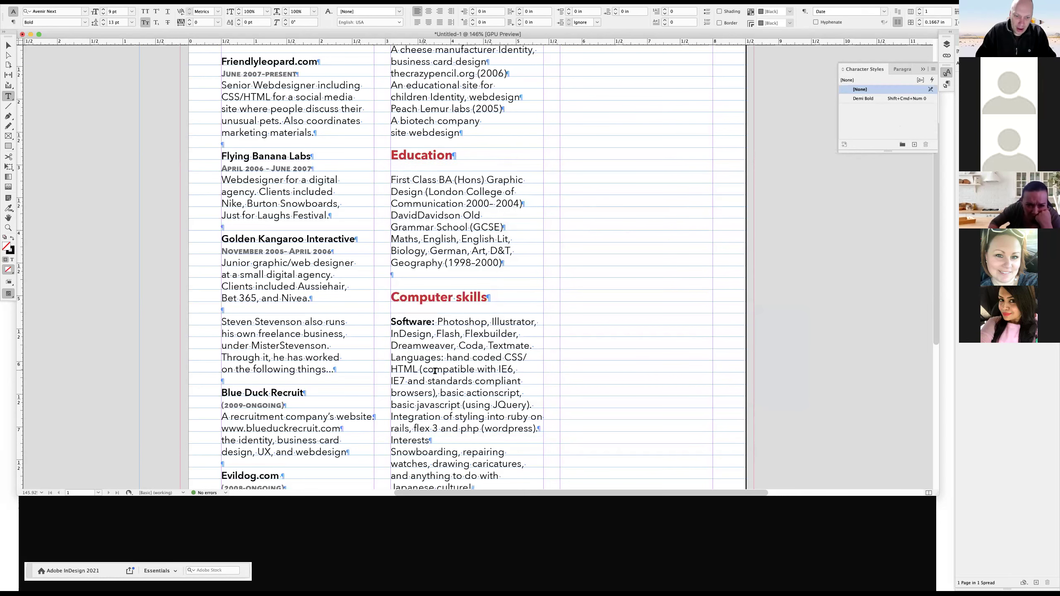
# Apply the Demi Bold character style to "Coda" and to the "6" of "IE6" in the Computer skills text.
pyautogui.moveTo(424, 359); pyautogui.dragTo(431, 360)
pyautogui.moveTo(437, 401); pyautogui.dragTo(433, 415)
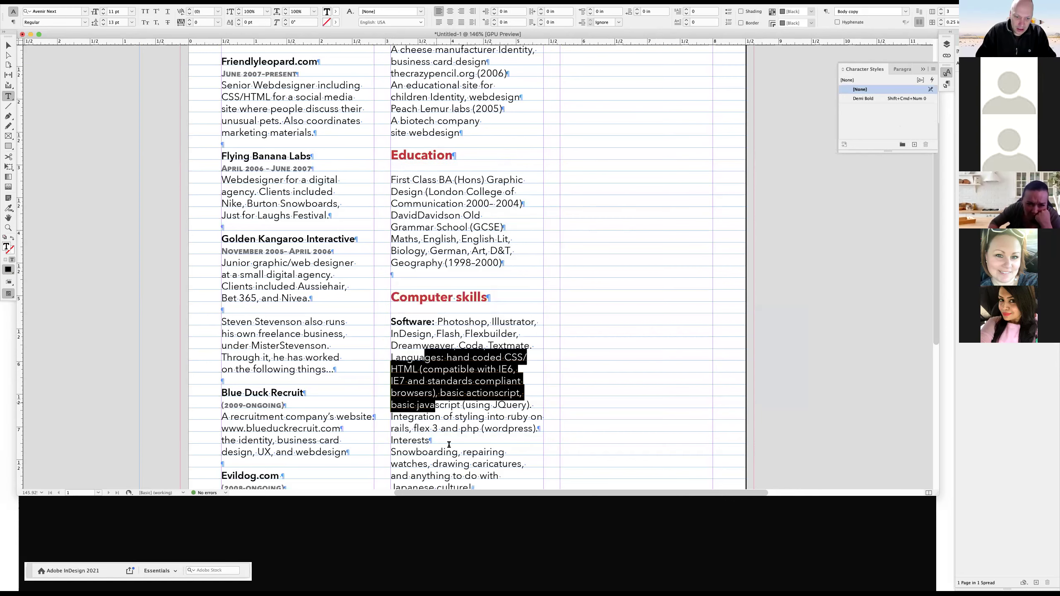
pyautogui.press('Down')
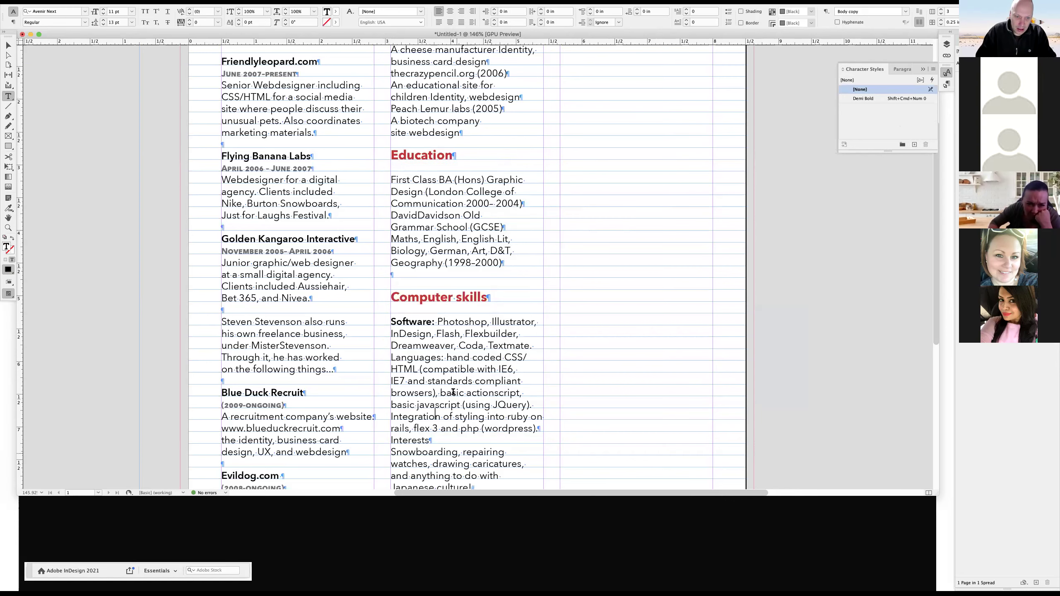
pyautogui.doubleClick(472, 344)
pyautogui.scroll(-1, 472, 342)
pyautogui.press('shift+super+KP_0')
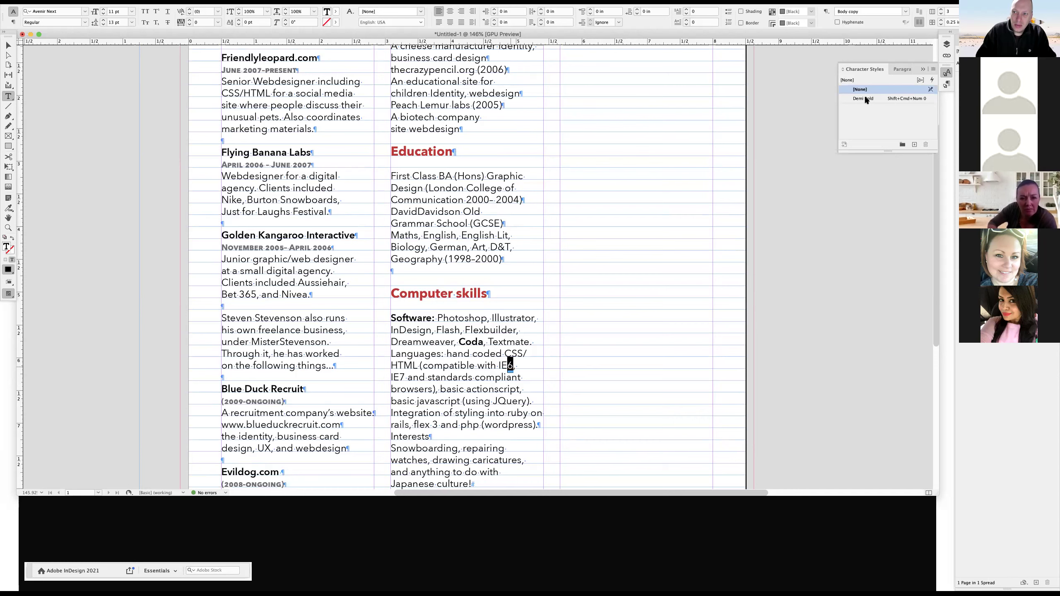
pyautogui.click(864, 97)
pyautogui.click(864, 98)
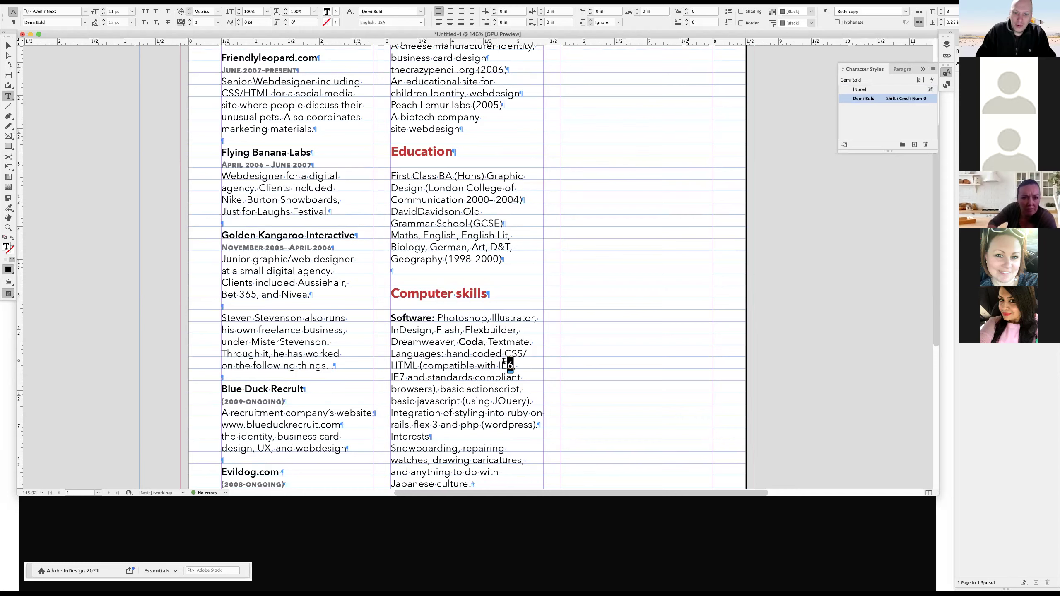
# Remove the Demi Bold character style from the Computer skills text running from "Coda" to "IE6" by resetting it to [None].
pyautogui.keyDown('shift'); pyautogui.click(459, 342); pyautogui.keyUp('shift')
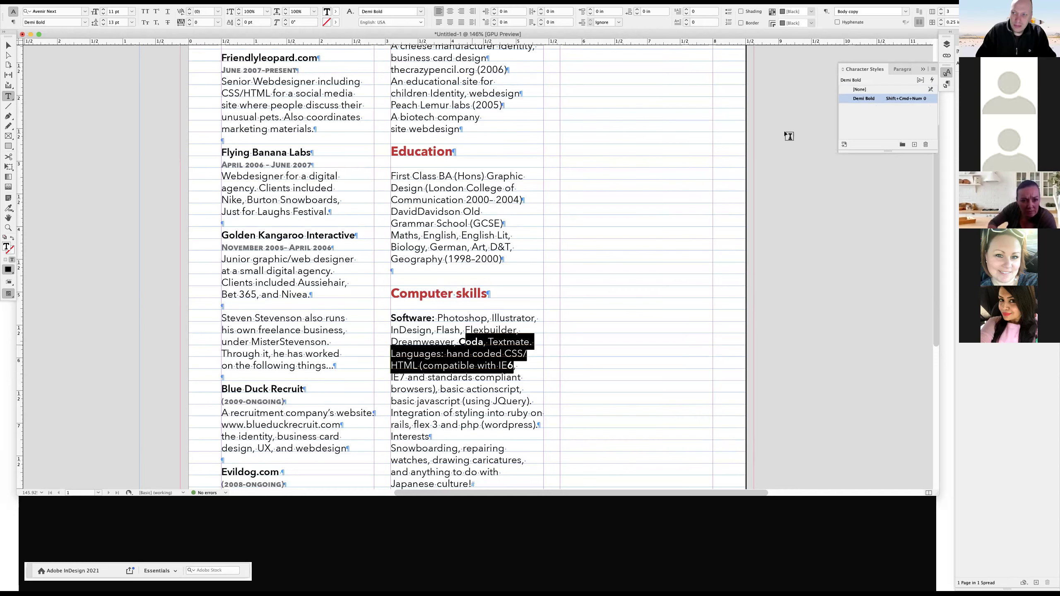
pyautogui.click(860, 90)
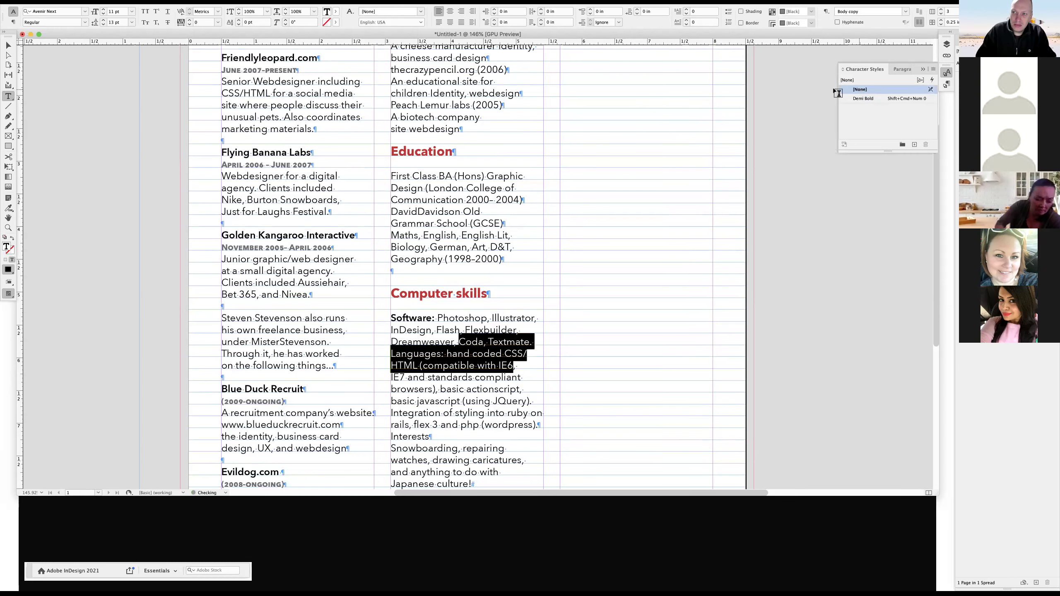
pyautogui.click(789, 343)
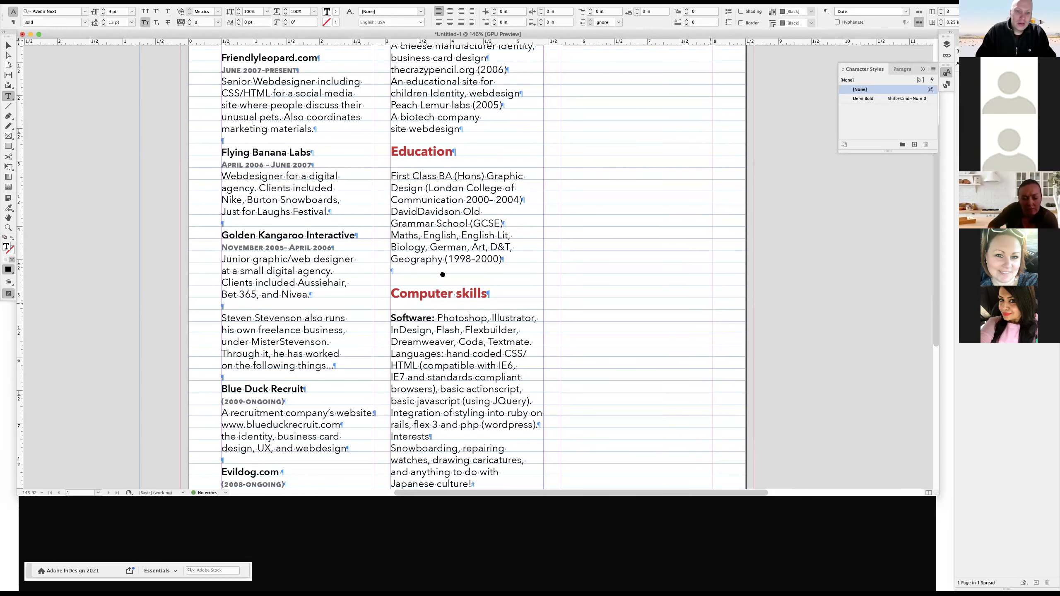
pyautogui.scroll(-2, 442, 321)
pyautogui.scroll(-1, 423, 258)
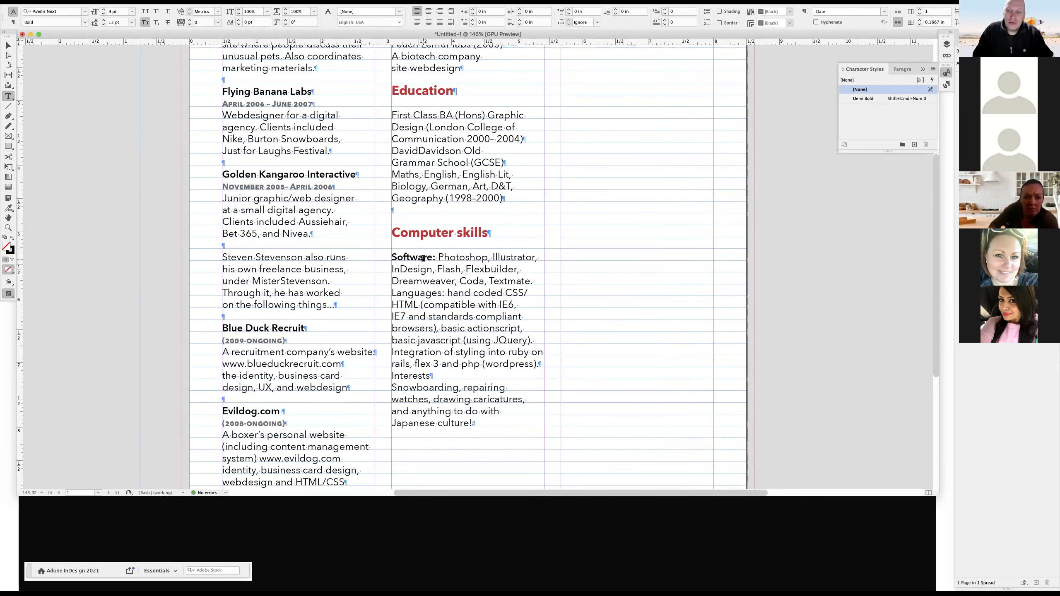
pyautogui.tripleClick(424, 257)
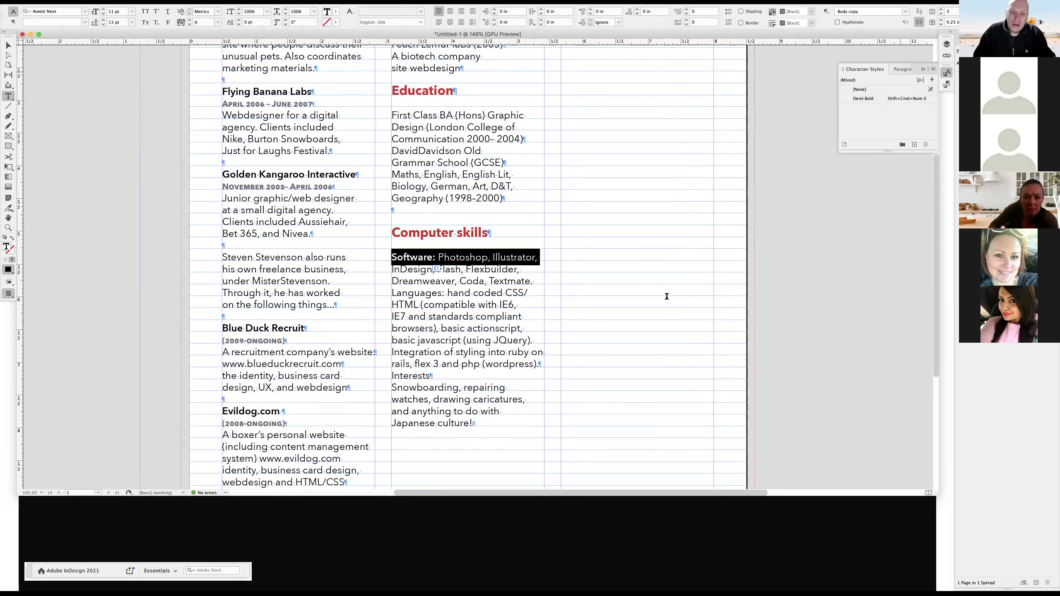
pyautogui.click(771, 333)
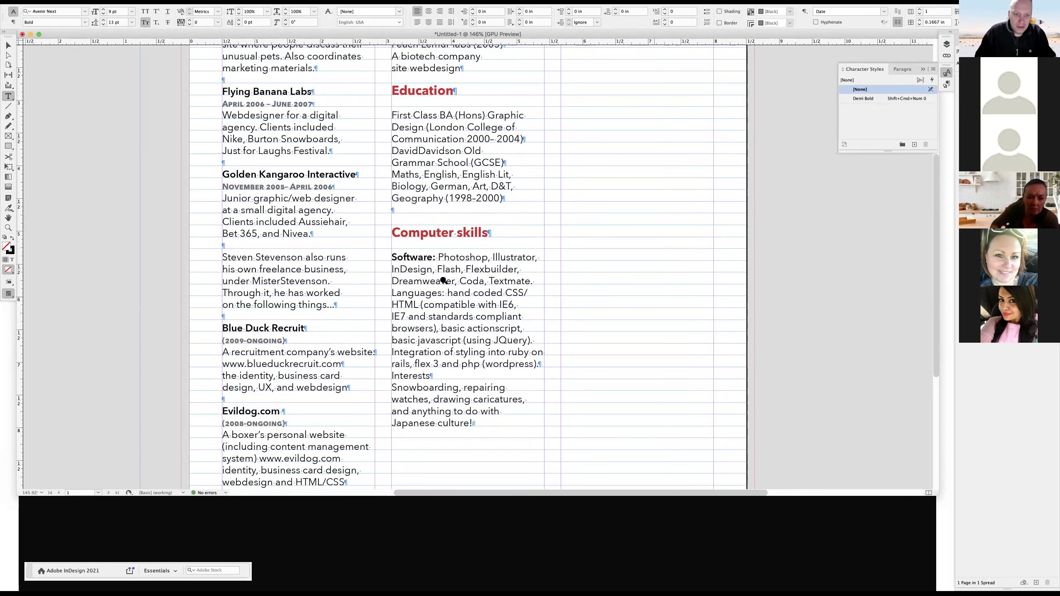
# Delete the empty paragraph between the Education text and the Computer skills heading.
pyautogui.keyDown('alt'); pyautogui.keyDown('super'); pyautogui.click(529, 266); pyautogui.keyUp('super'); pyautogui.keyUp('alt')
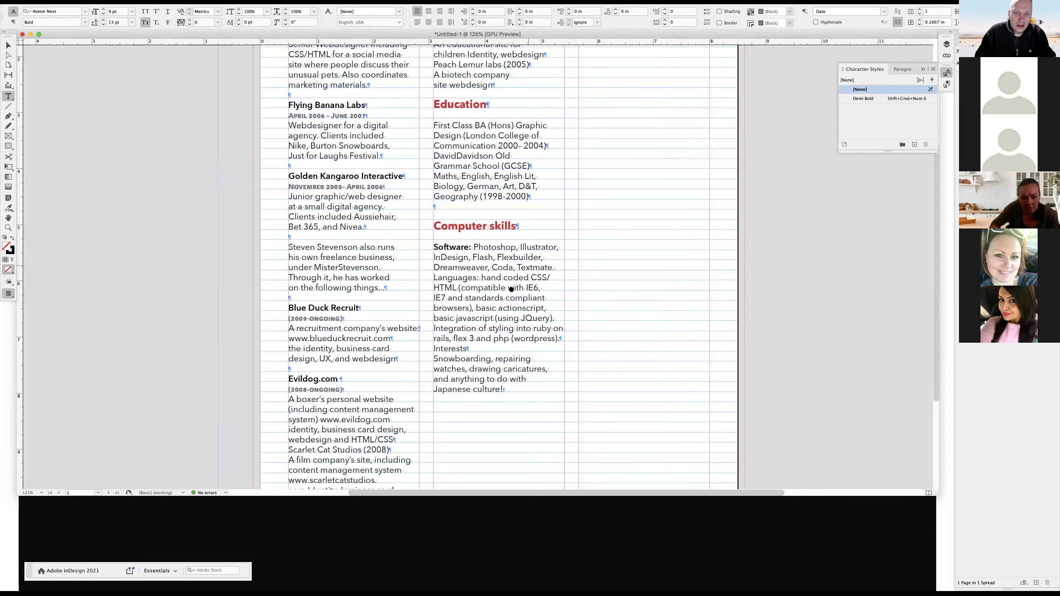
pyautogui.keyDown('alt'); pyautogui.keyDown('super'); pyautogui.click(512, 289); pyautogui.keyUp('super'); pyautogui.keyUp('alt')
pyautogui.click(8, 45)
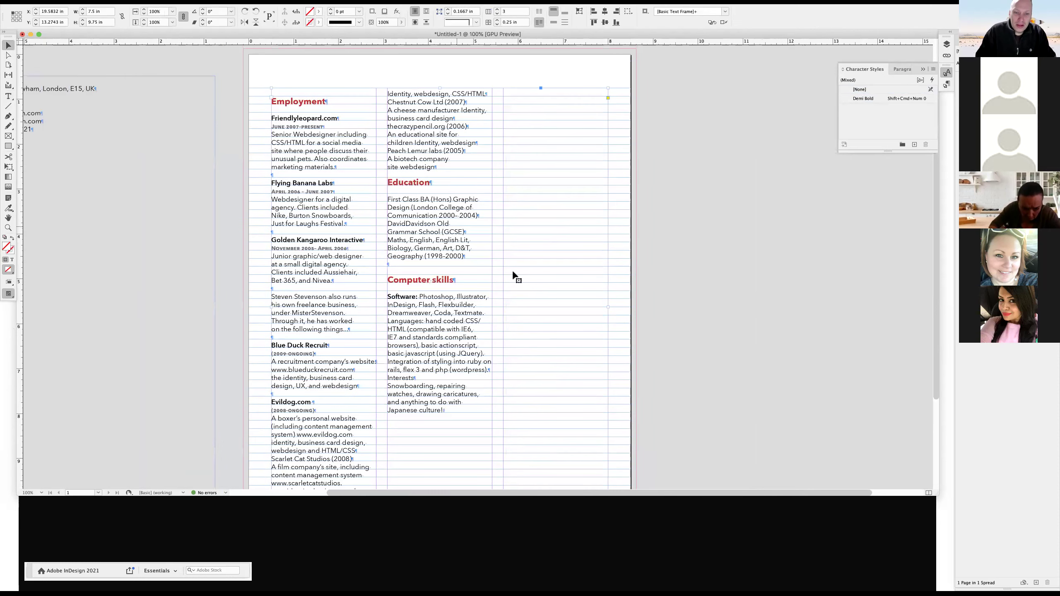
pyautogui.press('super+minus')
pyautogui.click(467, 234)
pyautogui.doubleClick(462, 241)
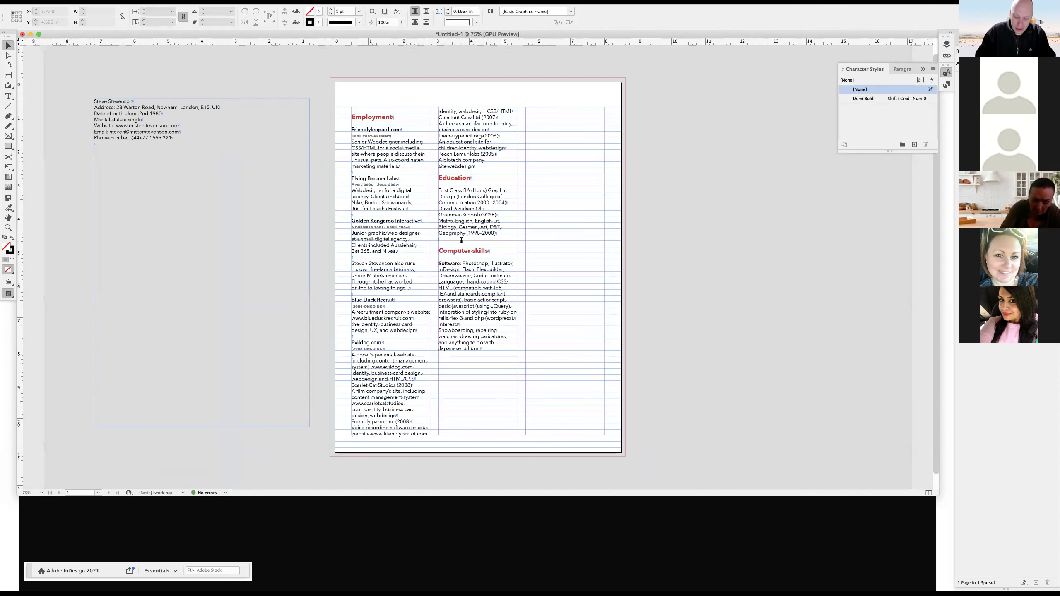
pyautogui.doubleClick(461, 240)
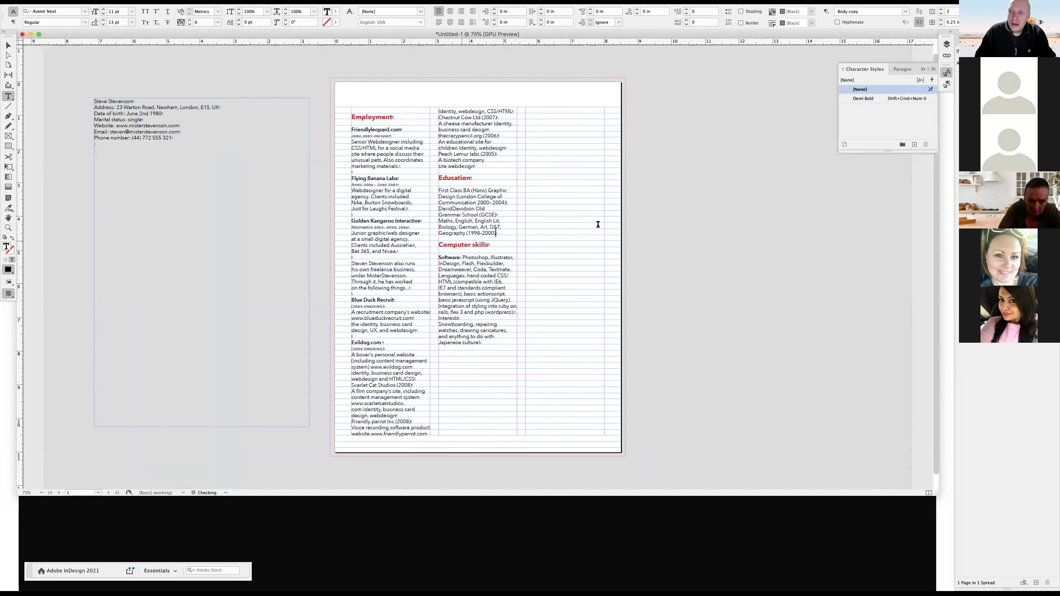
# Lower the top edge of the three-column text frame to about Y 2.92 in, making it about 7.58 in high.
pyautogui.click(8, 45)
pyautogui.click(553, 183)
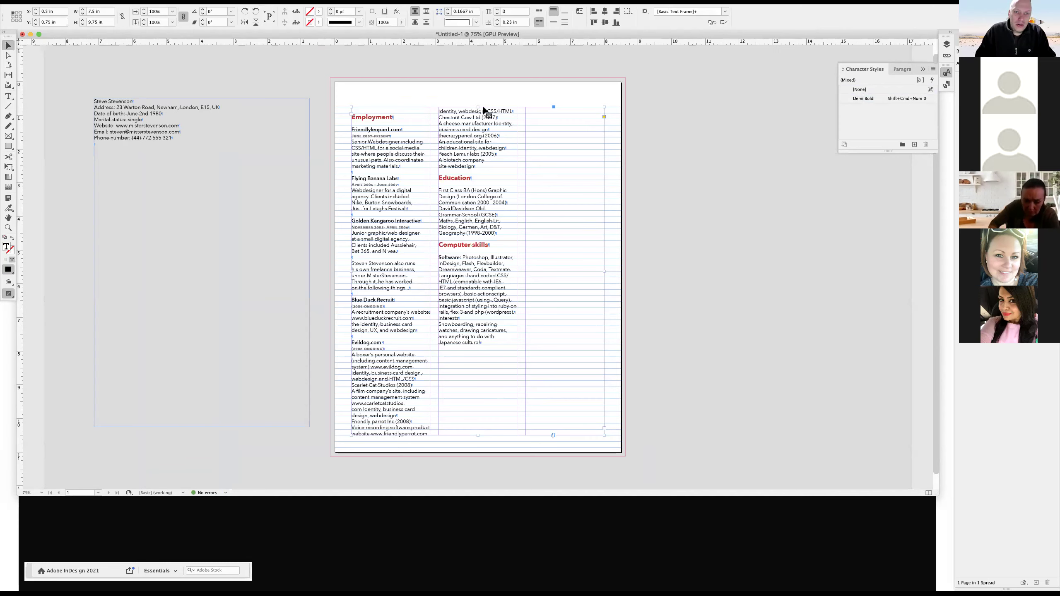
pyautogui.moveTo(479, 106); pyautogui.dragTo(470, 181)
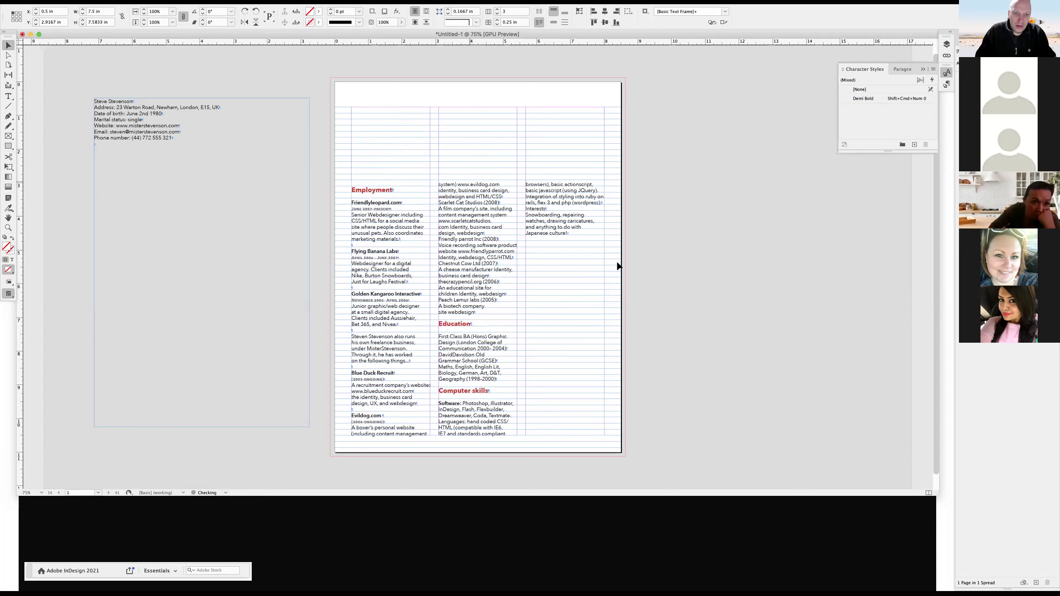
pyautogui.press('super+shift+a')
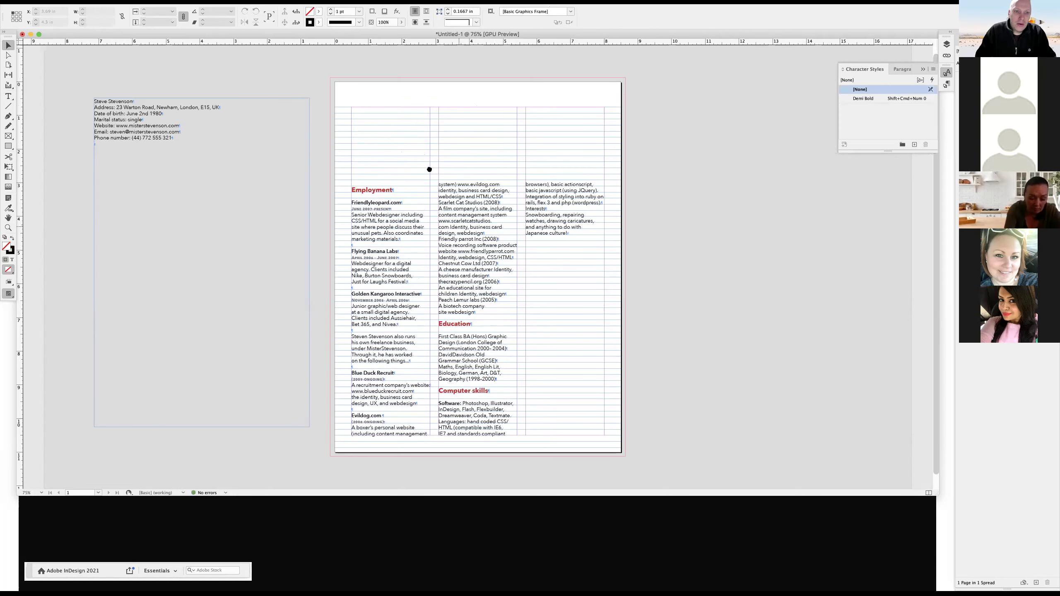
# Examine the reflowed columns, the free space above them and the contact details on the pasteboard.
pyautogui.press('super+equal')
pyautogui.scroll(-1, 424, 172)
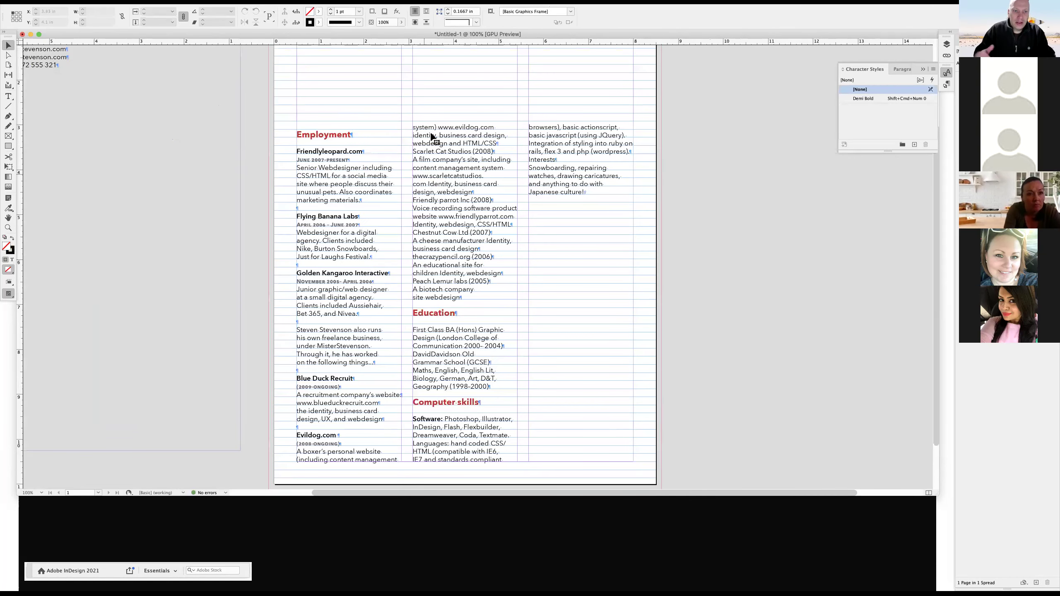
pyautogui.click(433, 137)
pyautogui.scroll(1, 432, 140)
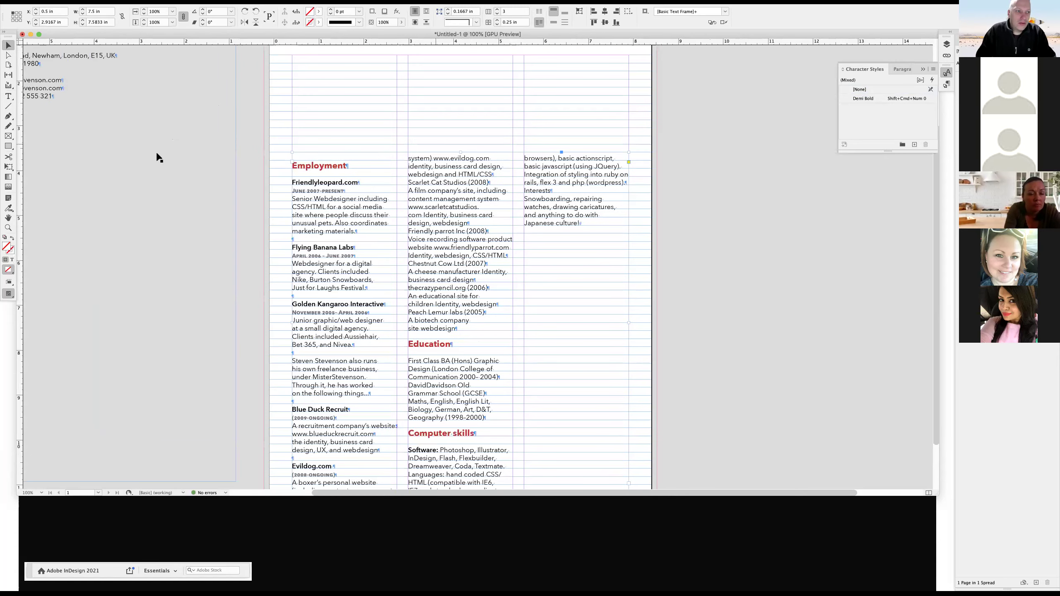
pyautogui.scroll(2, 159, 157)
pyautogui.hscroll(-5, 316, 155)
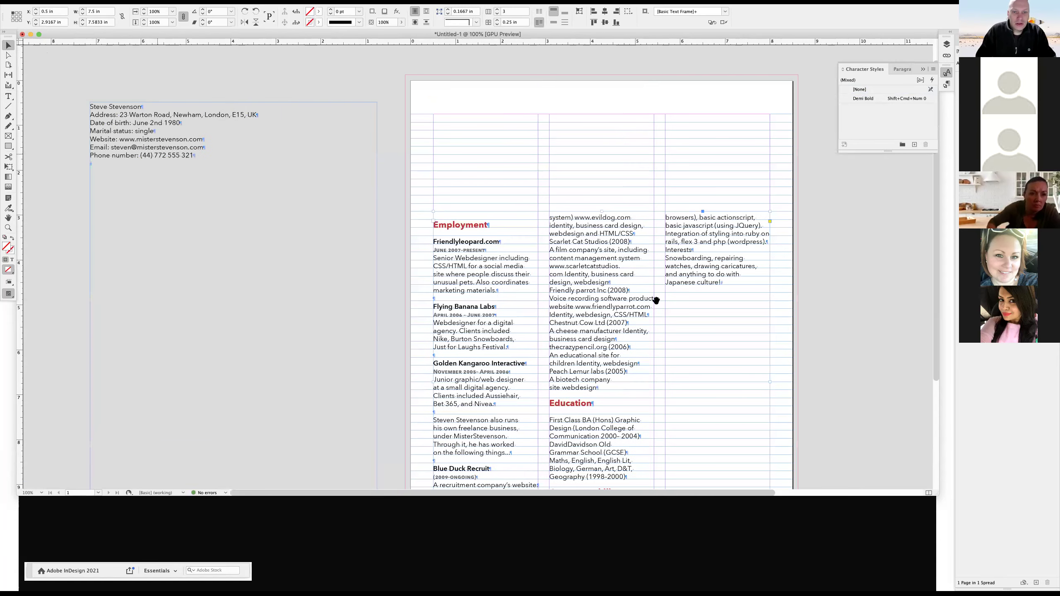
pyautogui.scroll(-4, 533, 228)
pyautogui.hscroll(3, 534, 227)
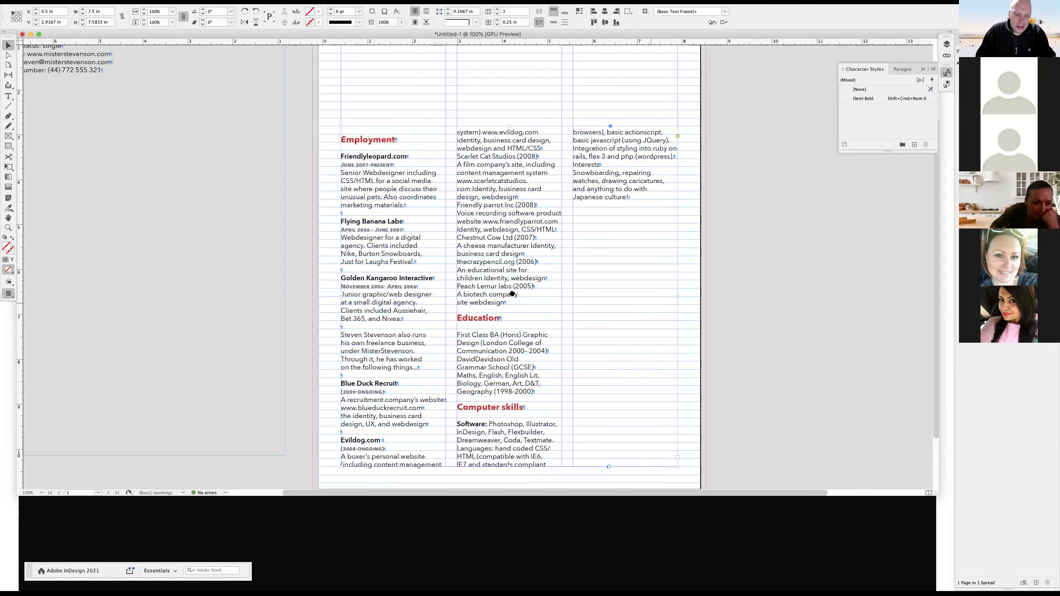
# Add four empty paragraphs above the Evildog.com entry to push it into the second column.
pyautogui.doubleClick(376, 423)
pyautogui.moveTo(350, 424); pyautogui.dragTo(388, 456)
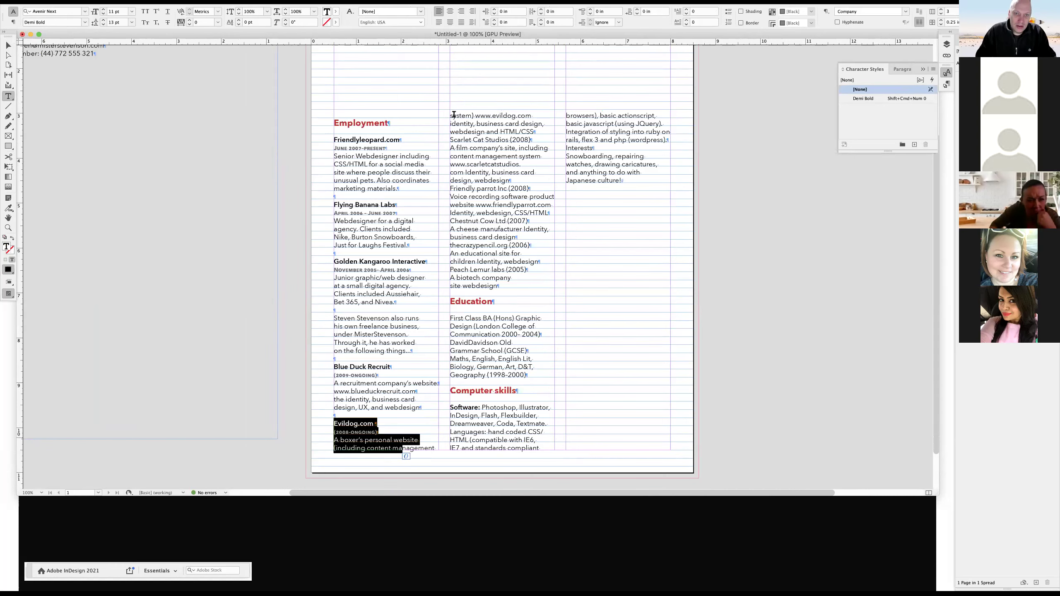
pyautogui.click(343, 419)
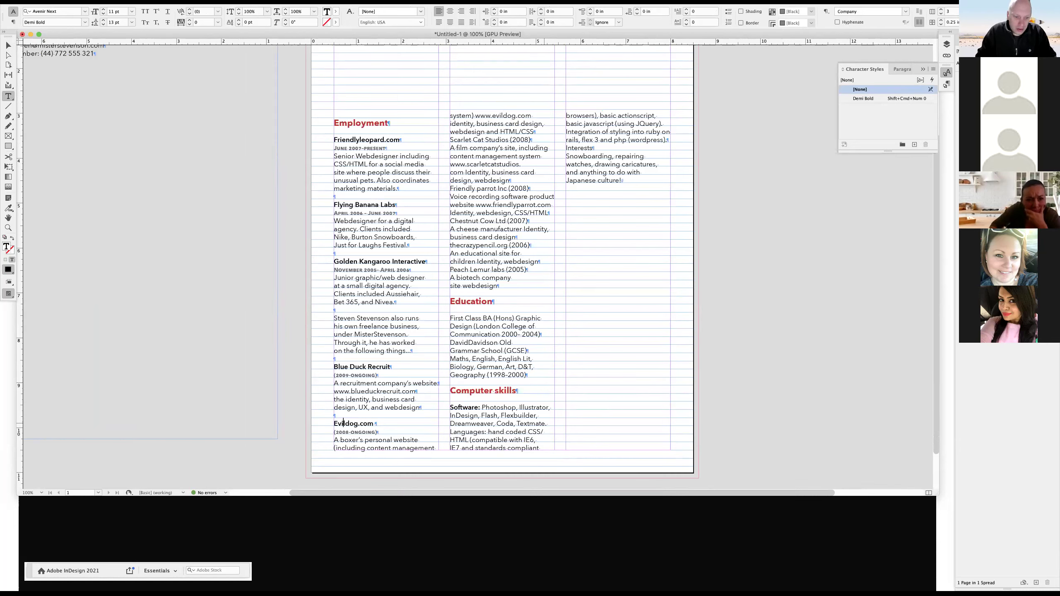
pyautogui.click(335, 414)
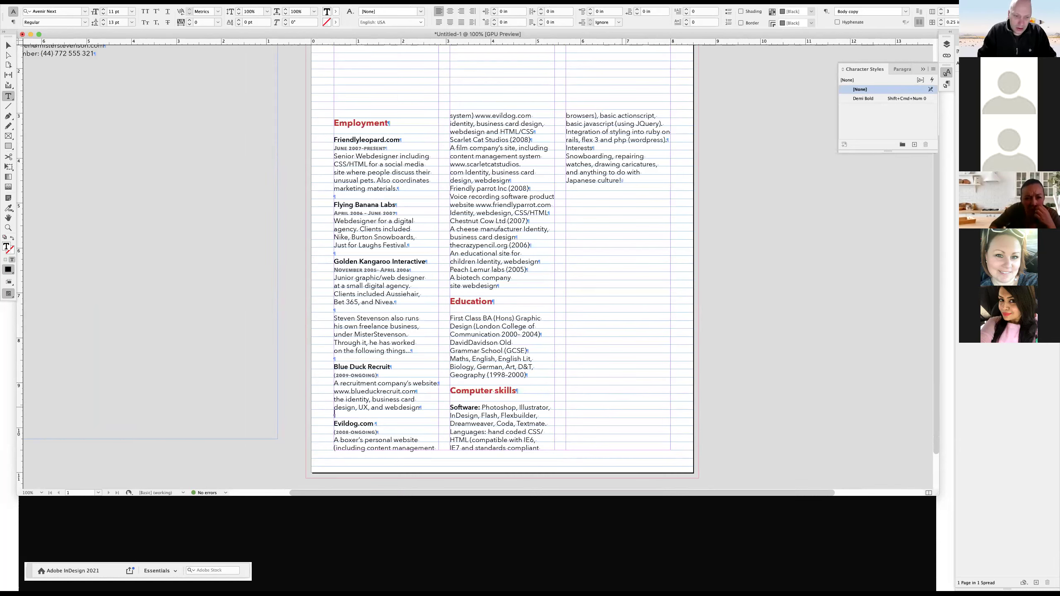
pyautogui.press('Return')
pyautogui.press('Return')
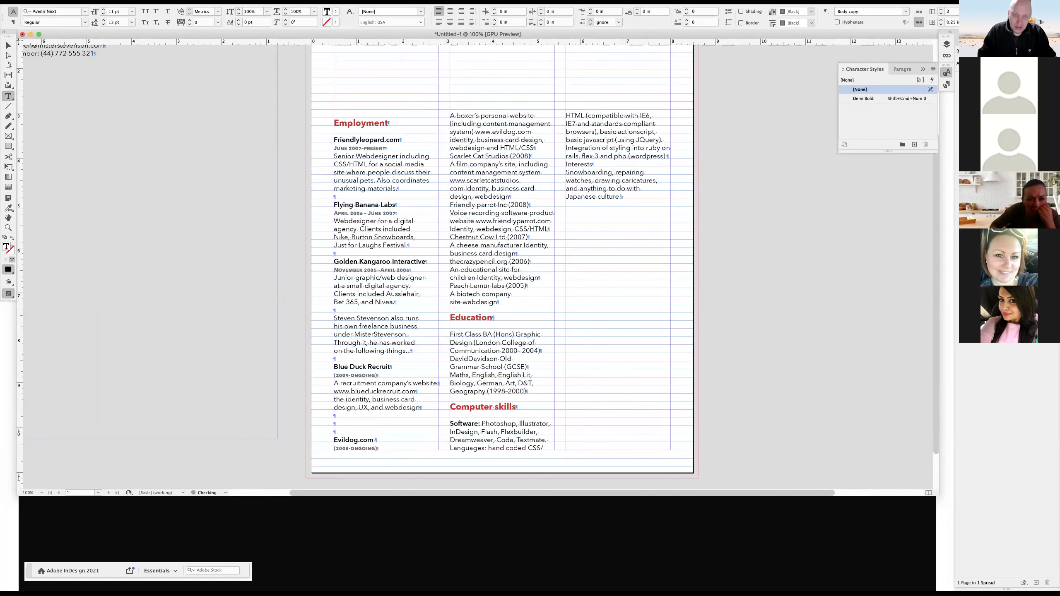
pyautogui.press('Return')
pyautogui.press('Return')
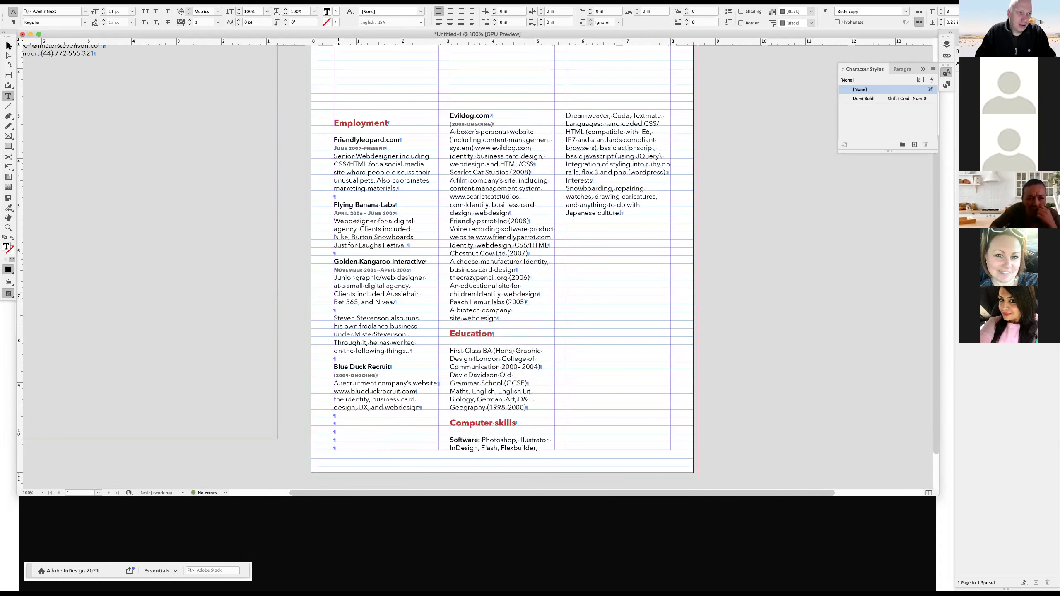
# Raise the top edge of the text frame slightly and delete the extra empty paragraphs above Evildog.com.
pyautogui.press('Escape')
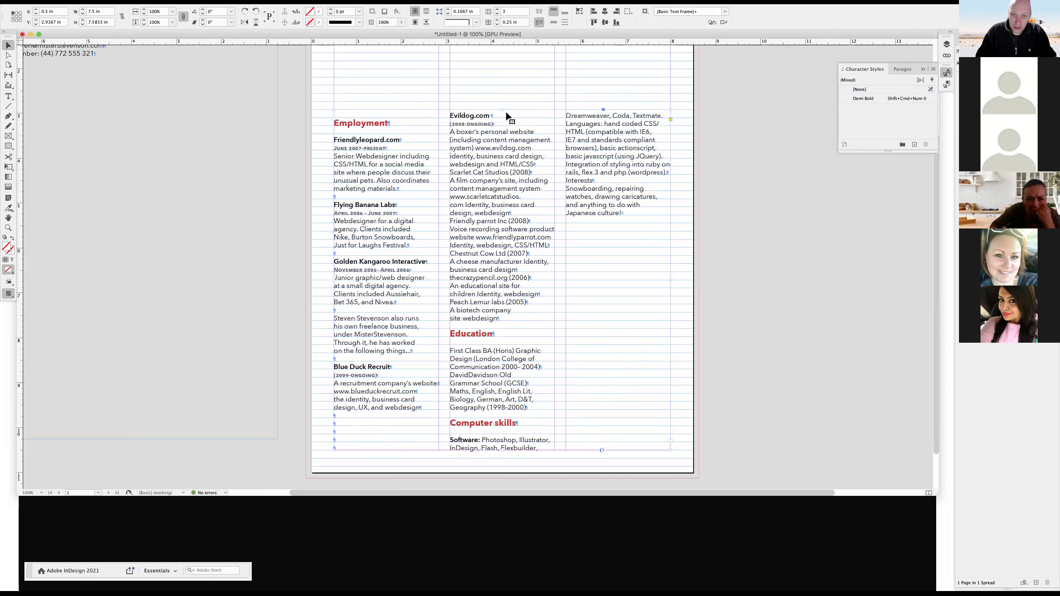
pyautogui.moveTo(501, 110)
pyautogui.mouseDown()
pyautogui.moveTo(498, 164)
pyautogui.moveTo(500, 107)
pyautogui.mouseUp()
pyautogui.doubleClick(340, 408)
pyautogui.doubleClick(338, 434)
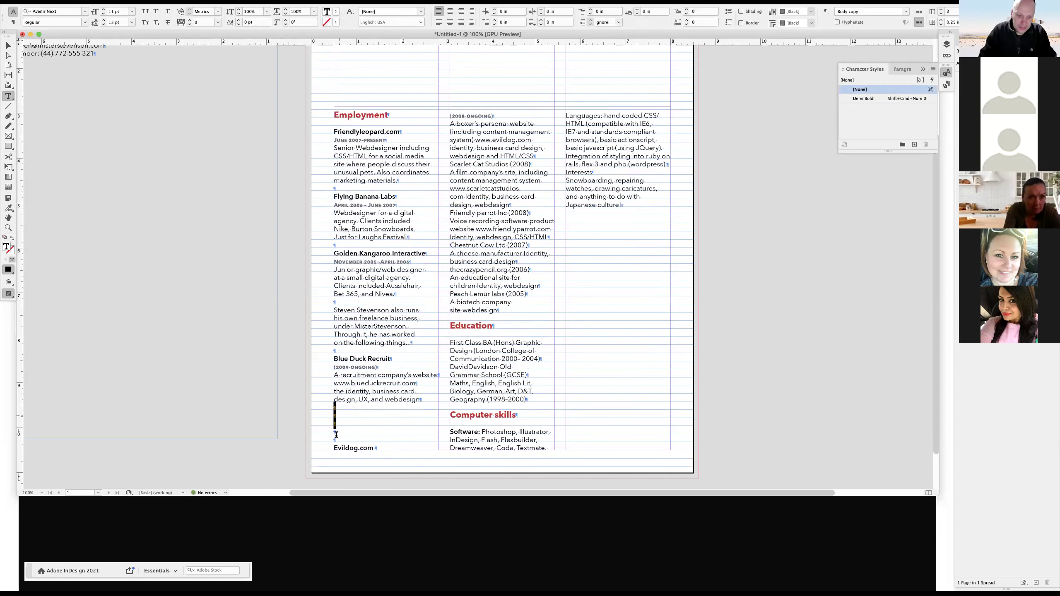
pyautogui.press('BackSpace')
pyautogui.press('BackSpace')
pyautogui.press('BackSpace')
pyautogui.press('BackSpace')
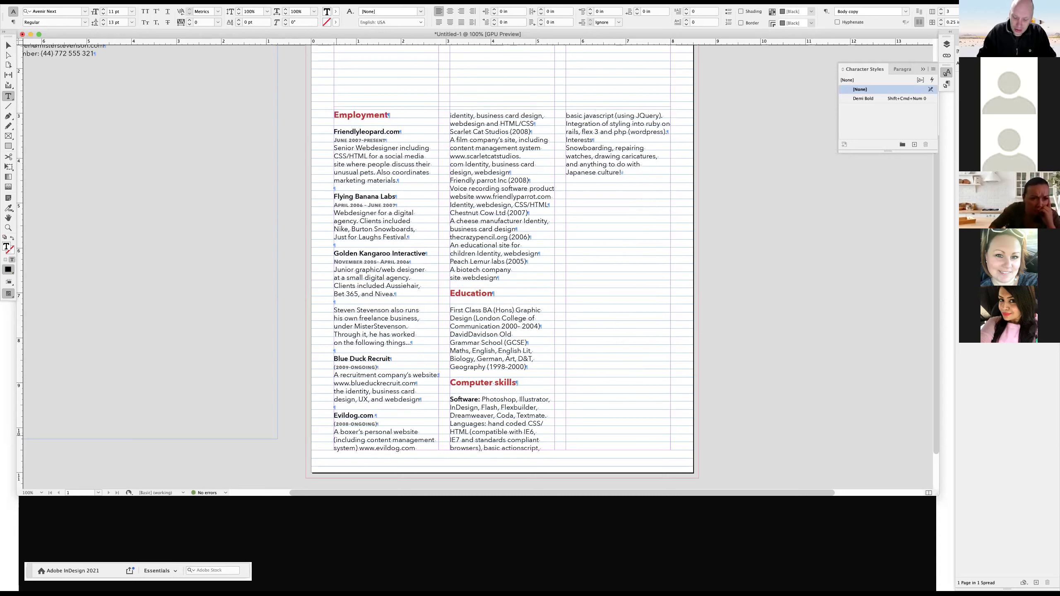
# Insert a column break after "webdesign" in the Blue Duck Recruit entry and select the empty paragraphs above Evildog.com.
pyautogui.click(420, 398)
pyautogui.press('KP_Enter')
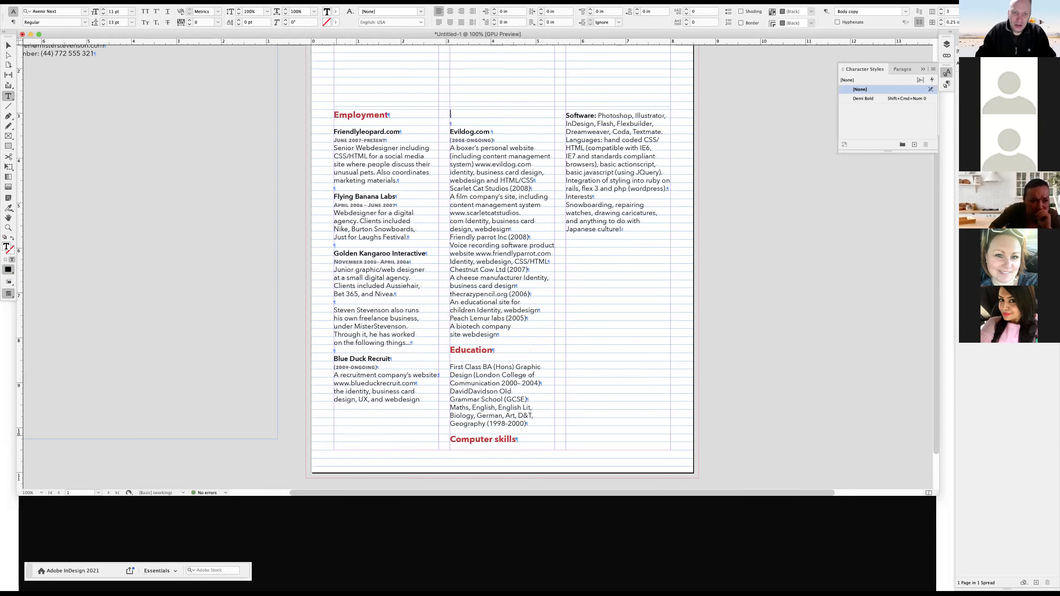
pyautogui.press('super')
pyautogui.hotkey('shift', 'Down')
pyautogui.hotkey('shift', 'Down')
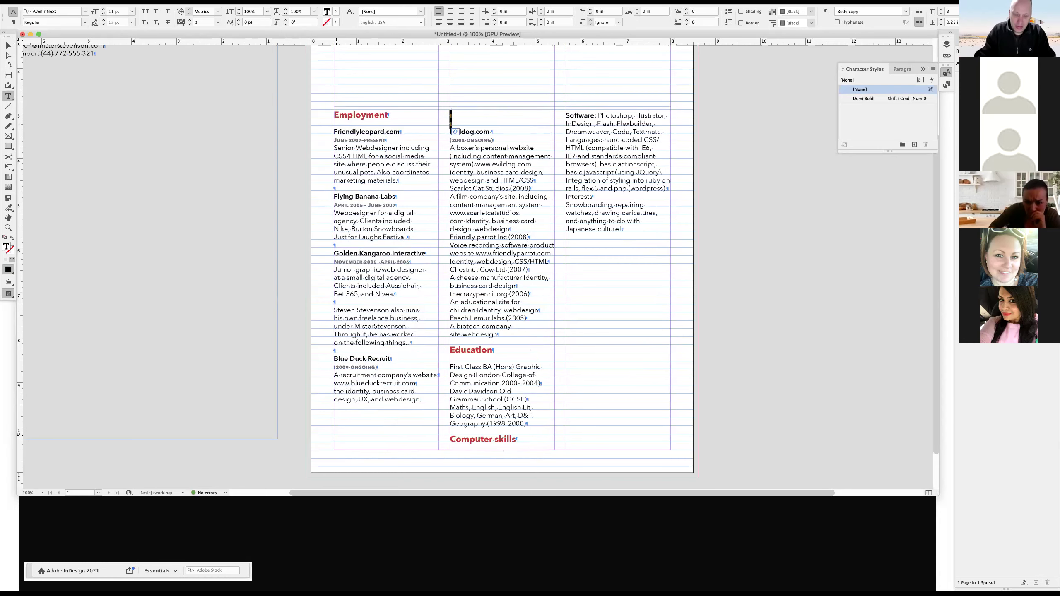
# Inspect the end of the Blue Duck Recruit entry up close and select the hidden column break character after "webdesign".
pyautogui.press('super+equal')
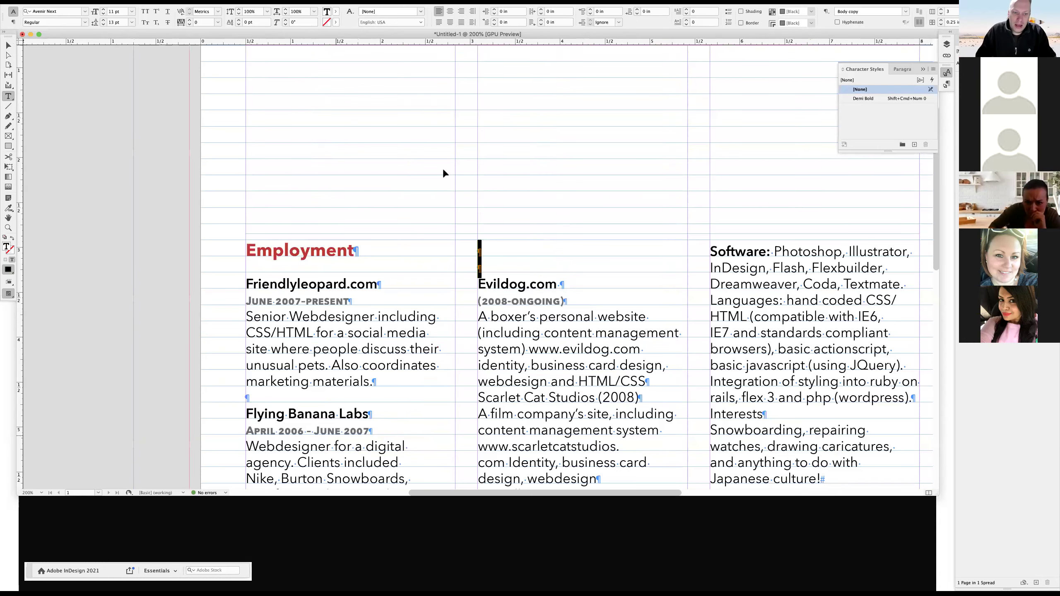
pyautogui.scroll(-3, 444, 145)
pyautogui.click(454, 380)
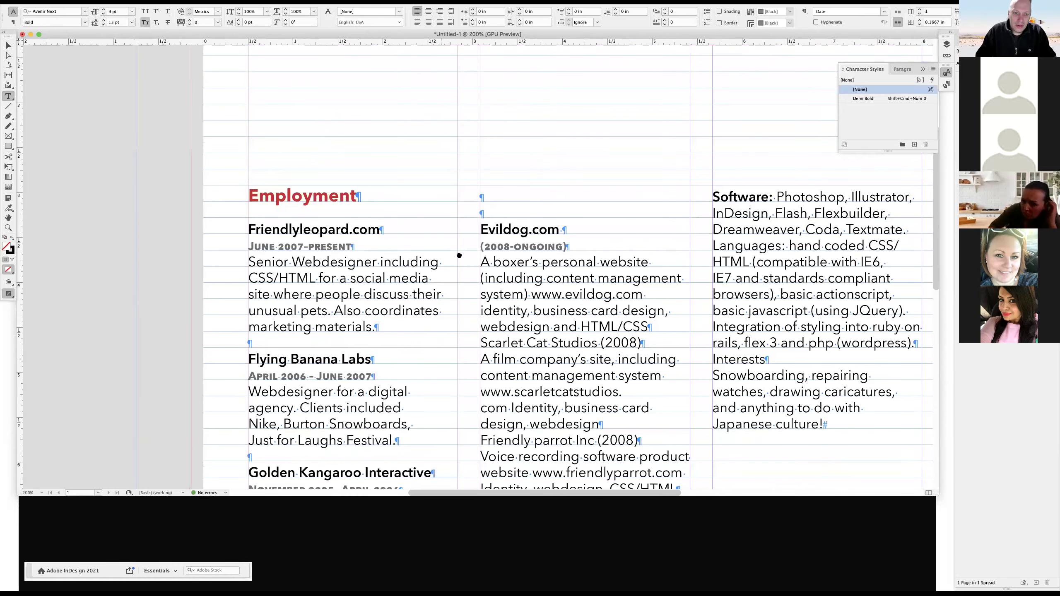
pyautogui.scroll(-10, 459, 256)
pyautogui.scroll(-2, 461, 297)
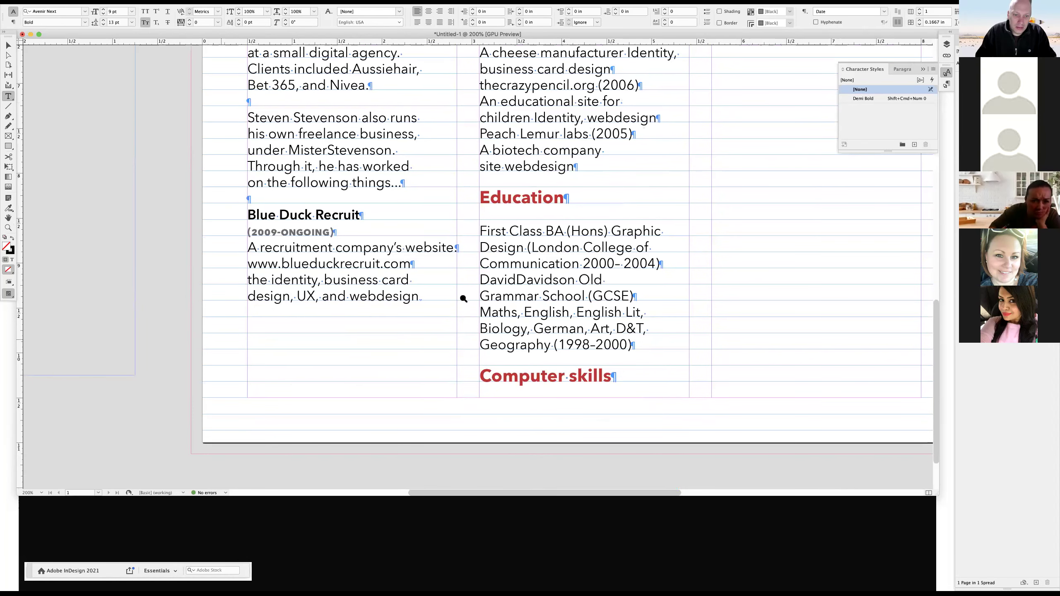
pyautogui.scroll(2, 461, 288)
pyautogui.scroll(5, 417, 264)
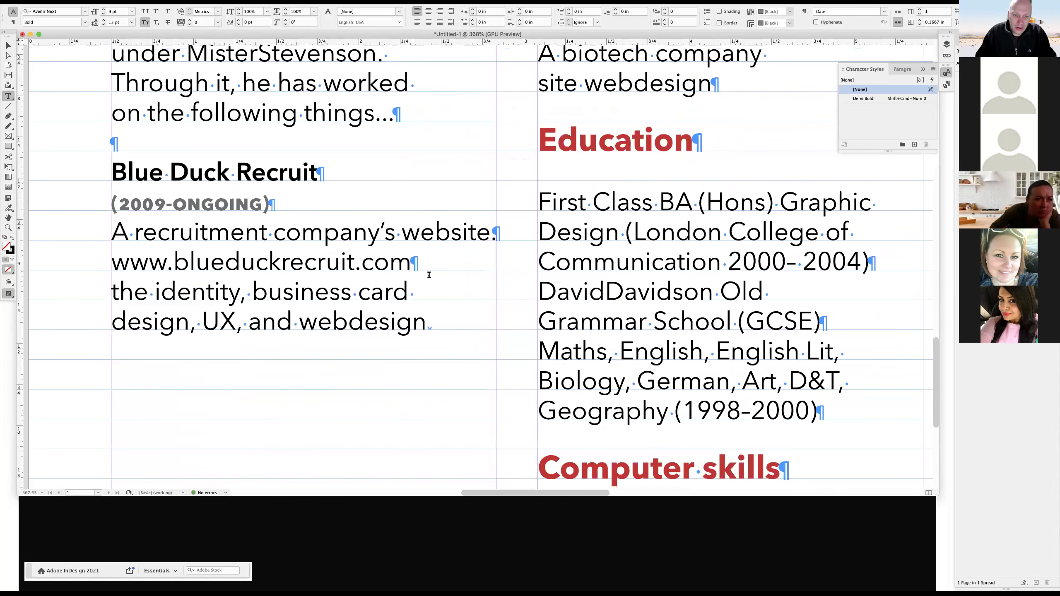
pyautogui.click(429, 275)
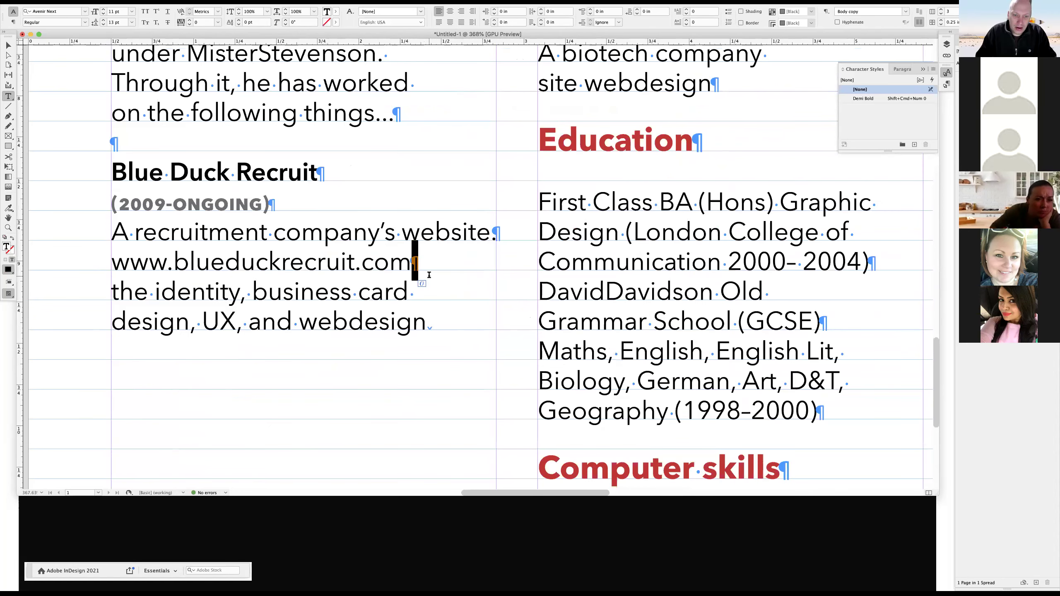
pyautogui.click(426, 324)
pyautogui.hotkey('shift', 'Right')
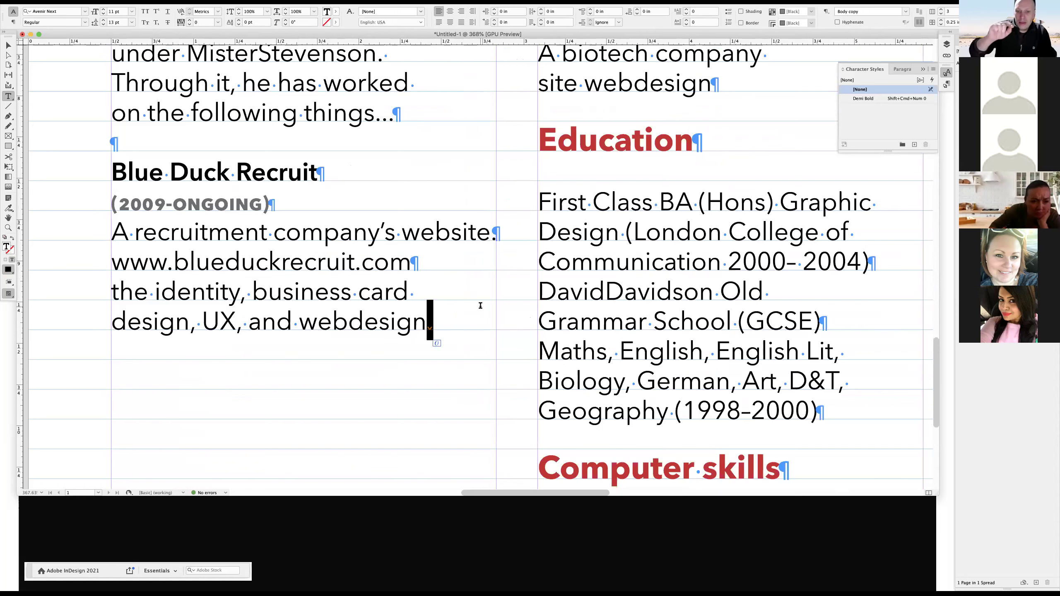
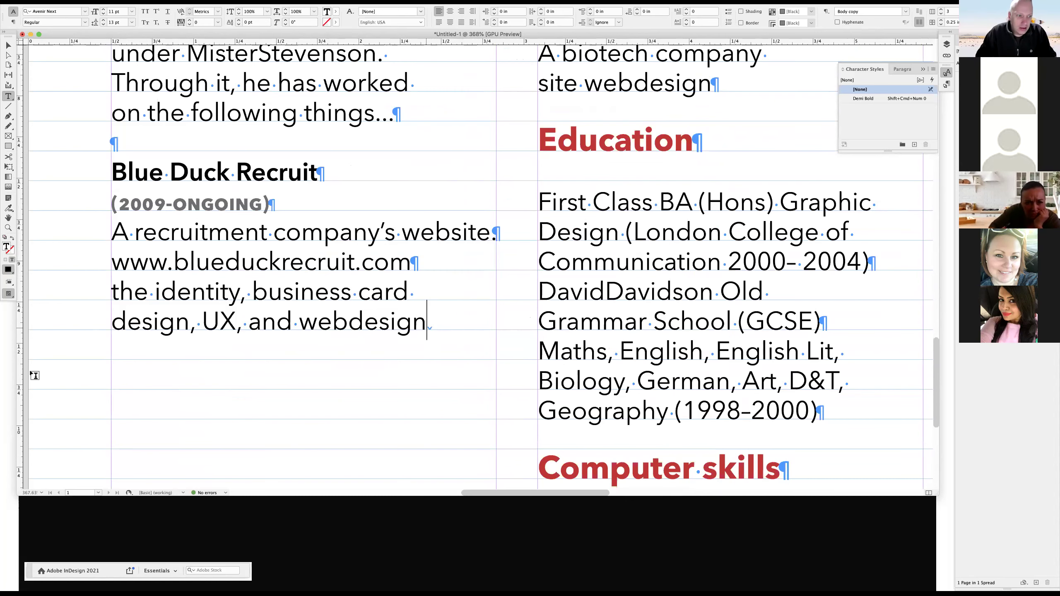
# Review how the résumé text flows through all three columns, from the Blue Duck Recruit entry to the Software section.
pyautogui.press('super+minus')
pyautogui.press('super+minus')
pyautogui.press('super+minus')
pyautogui.press('super+minus')
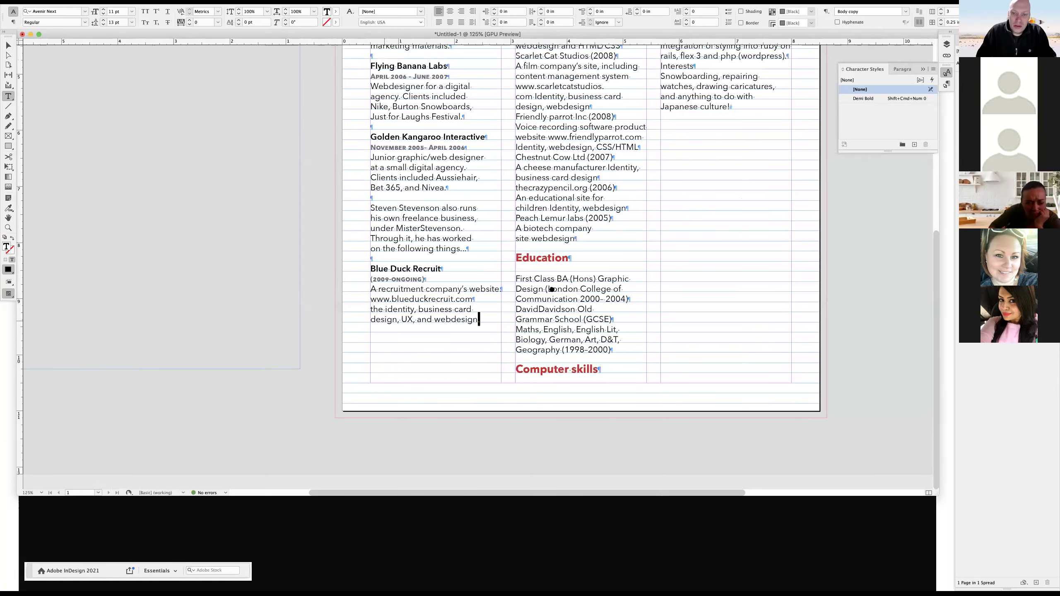
pyautogui.moveTo(551, 290); pyautogui.dragTo(547, 294)
pyautogui.press('super+shift+a')
pyautogui.hscroll(5, 531, 304)
pyautogui.scroll(3, 531, 304)
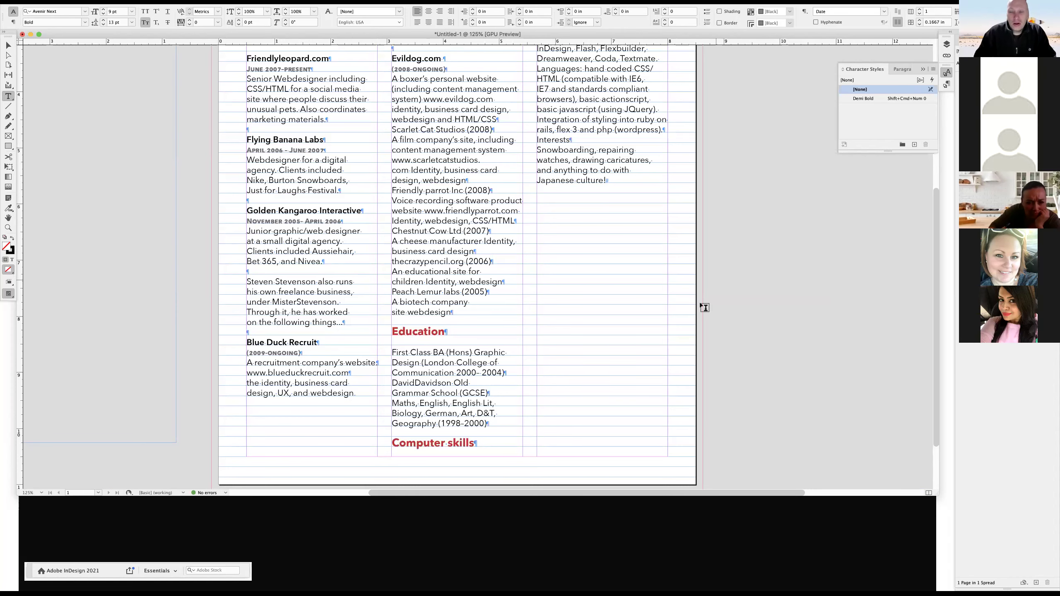
pyautogui.scroll(3, 704, 308)
pyautogui.hscroll(1, 704, 308)
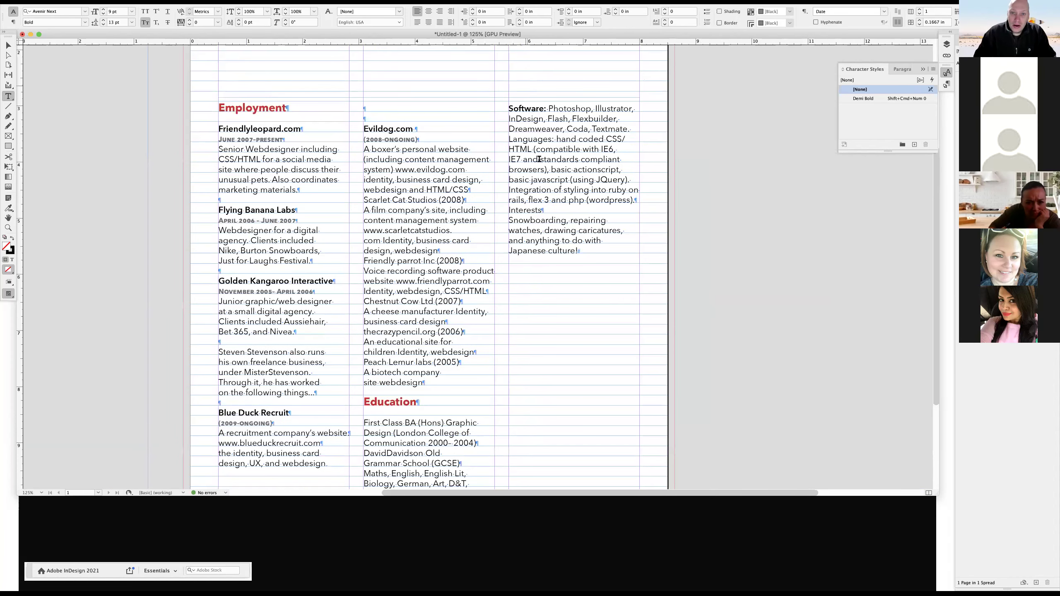
# Replace the paragraph break after "Interests" with a period and space so "Snowboarding" runs on in the same paragraph.
pyautogui.hotkey('shift', 'Down')
pyautogui.keyDown('shift'); pyautogui.click(552, 209); pyautogui.keyUp('shift')
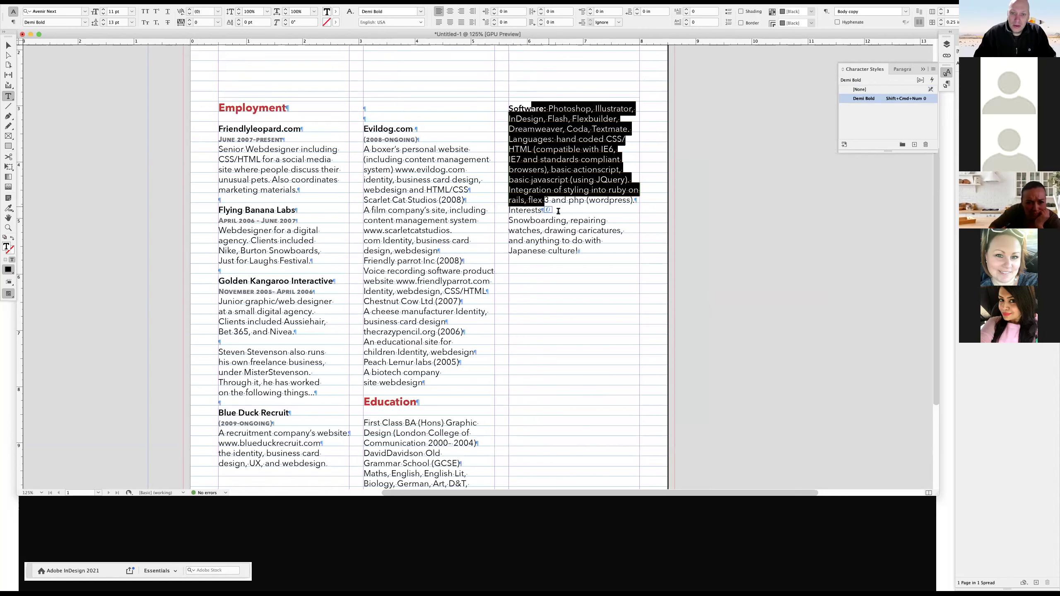
pyautogui.click(553, 209)
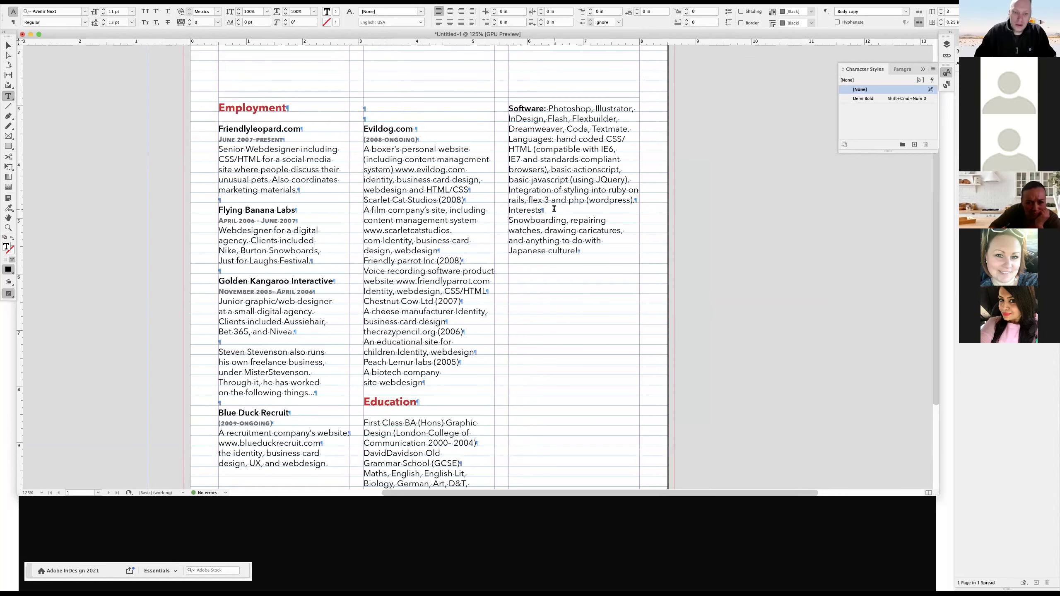
pyautogui.press('super+equal')
pyautogui.press('super+equal')
pyautogui.press('super+equal')
pyautogui.hotkey('shift', 'Right')
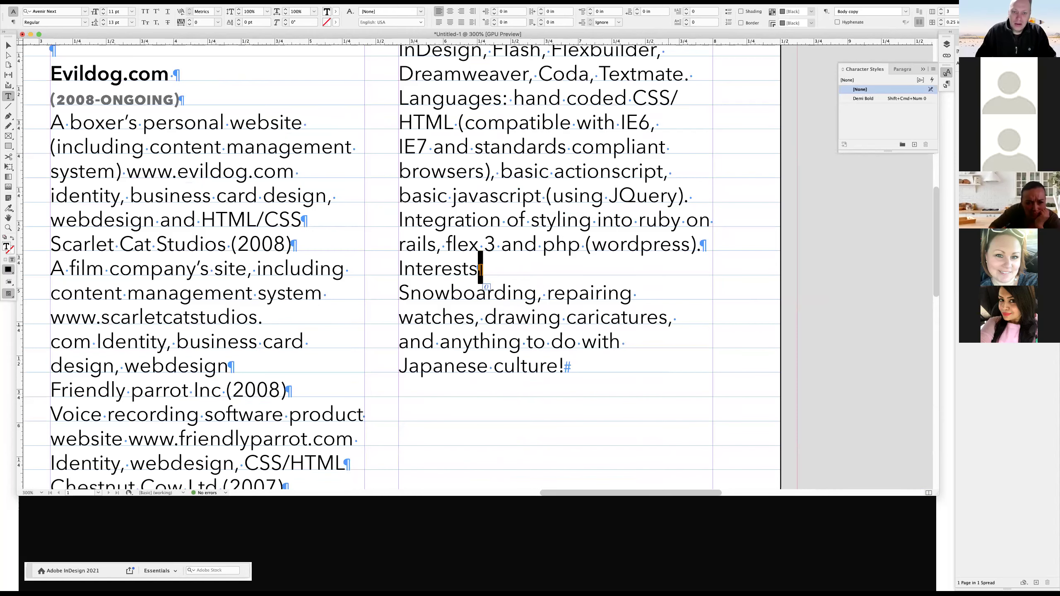
pyautogui.write('. Snowboarding,')
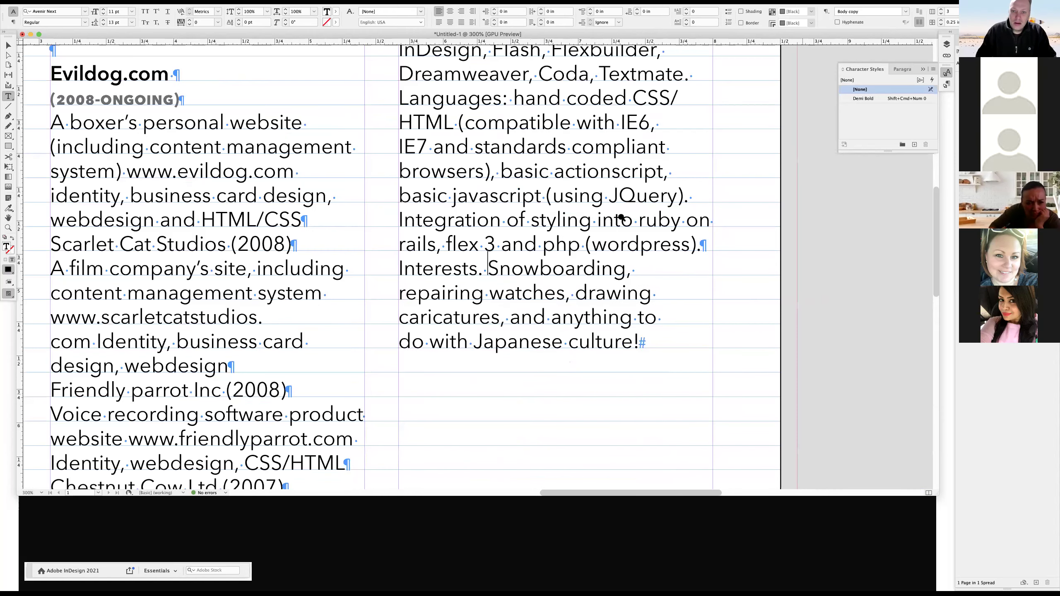
# Try a paragraph break after "IE6," in the Languages text and remove it again.
pyautogui.press('super+shift+a')
pyautogui.press('super+minus')
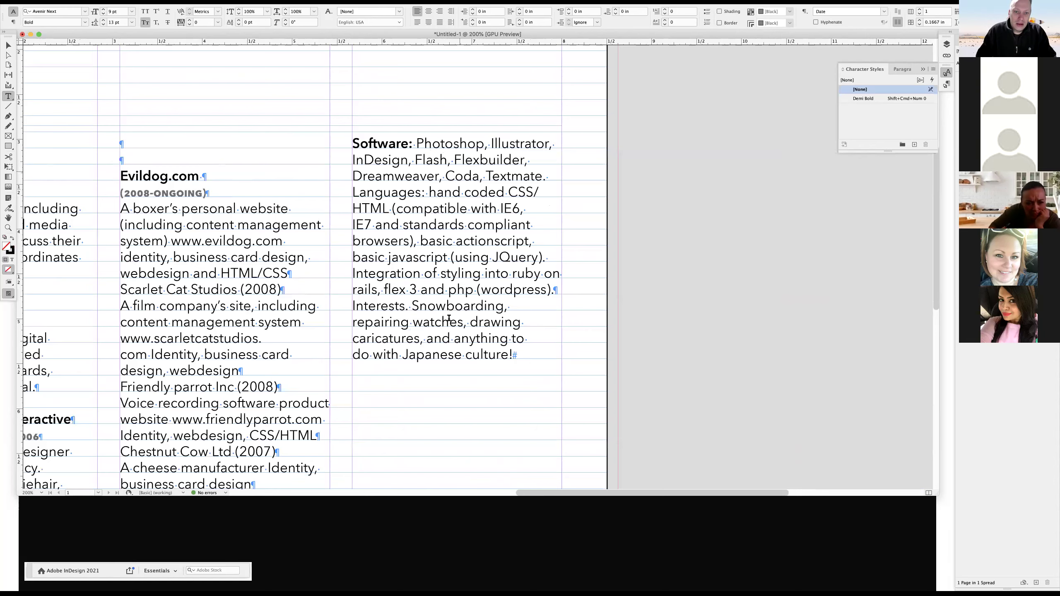
pyautogui.moveTo(448, 318); pyautogui.dragTo(432, 143)
pyautogui.moveTo(456, 241); pyautogui.dragTo(462, 257)
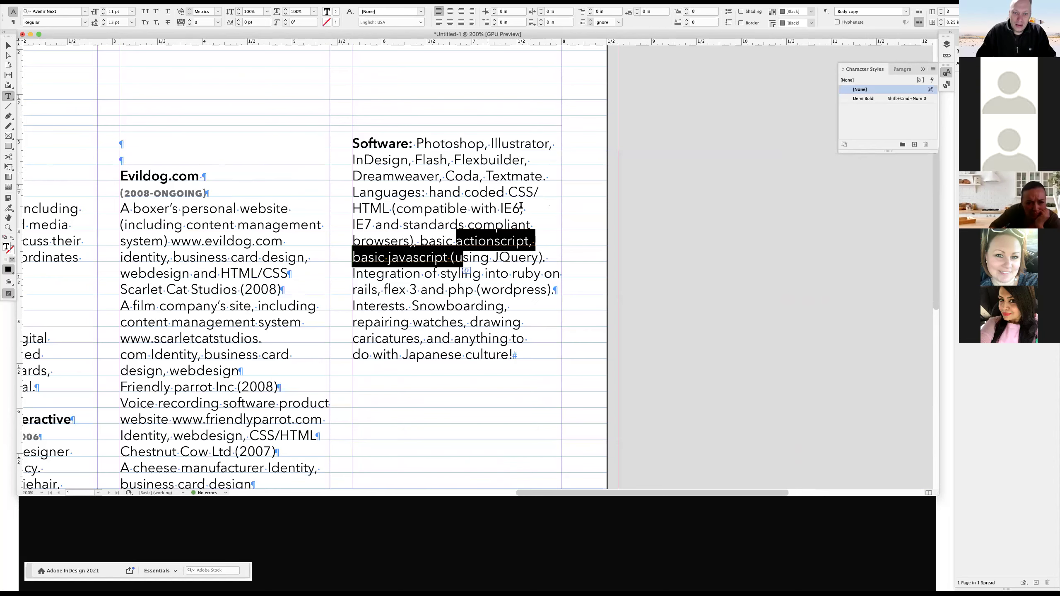
pyautogui.hotkey('alt', 'Right')
pyautogui.moveTo(523, 208); pyautogui.dragTo(526, 207)
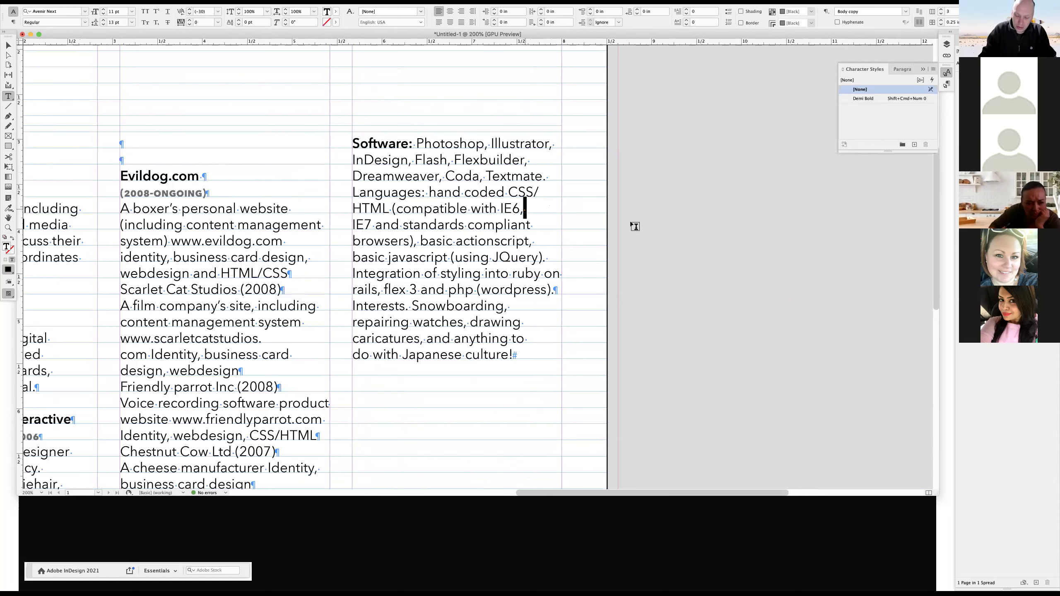
pyautogui.press('Return')
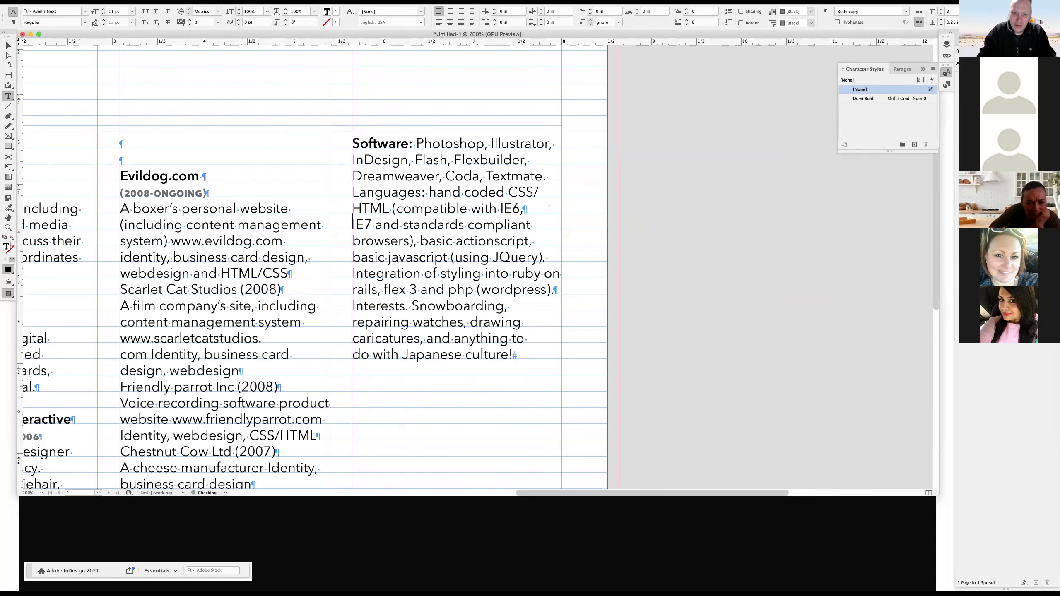
pyautogui.press('BackSpace')
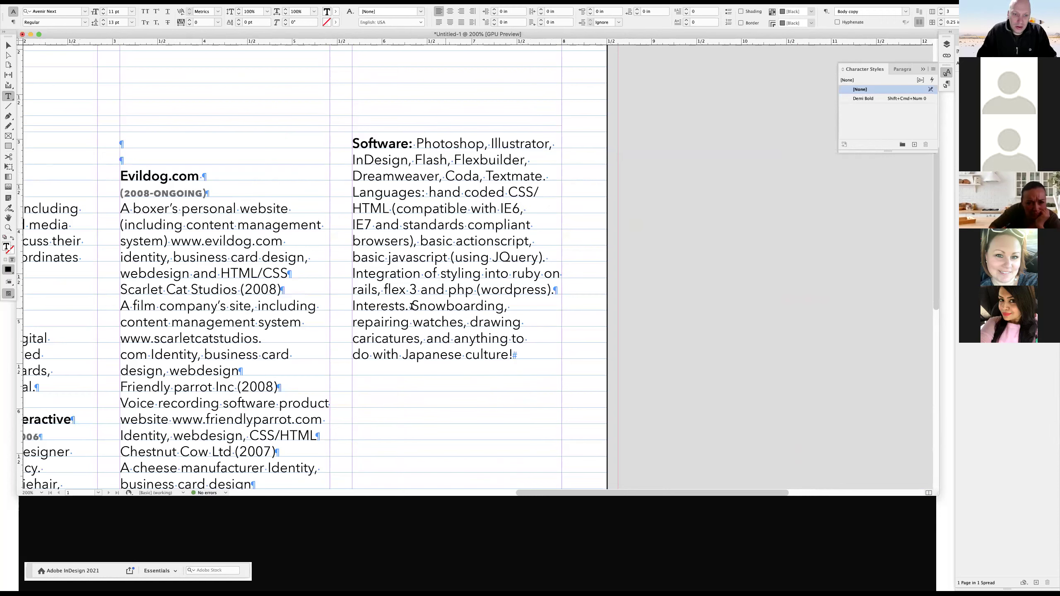
# Try a forced line break before "Snowboarding" and replace it with a paragraph break.
pyautogui.click(412, 306)
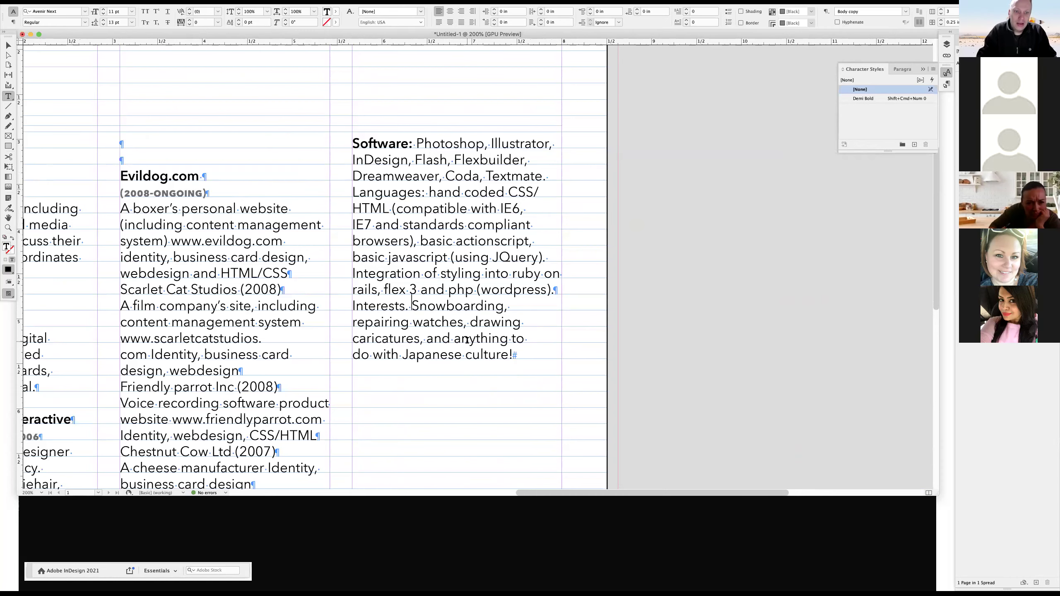
pyautogui.hotkey('shift', 'Return')
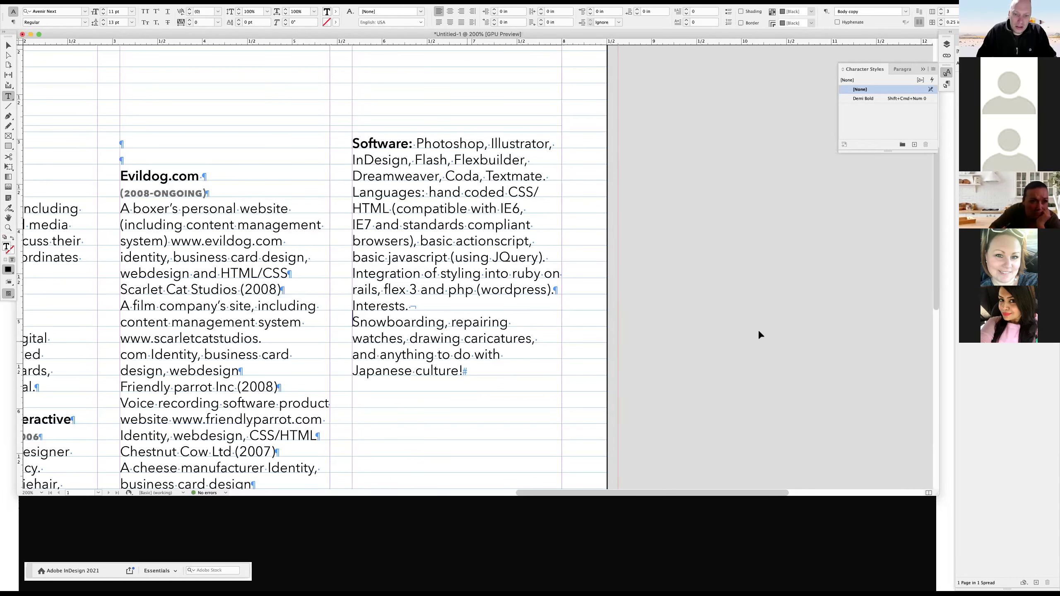
pyautogui.moveTo(404, 303); pyautogui.dragTo(462, 320)
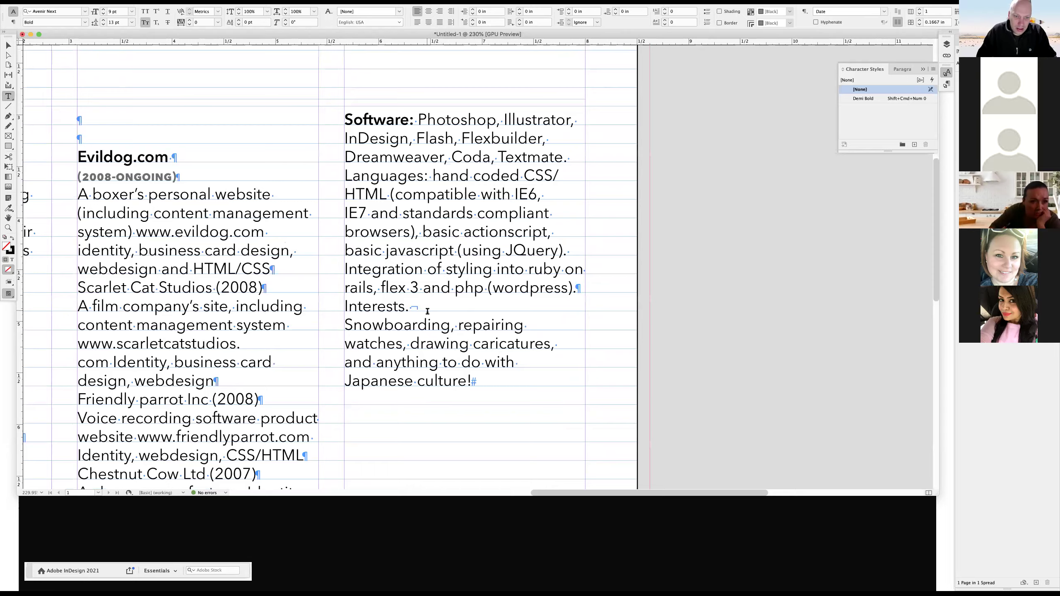
pyautogui.scroll(3, 428, 311)
pyautogui.click(501, 326)
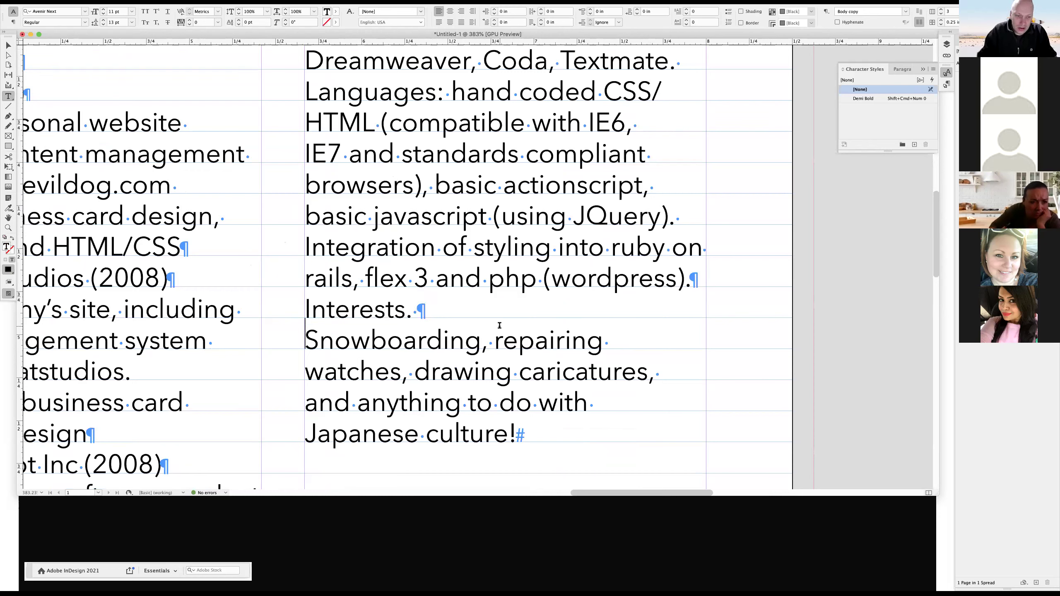
# Try a column break and a forced line break before "Snowboarding", and remove all breaks between it and "Interests.".
pyautogui.press('KP_Enter')
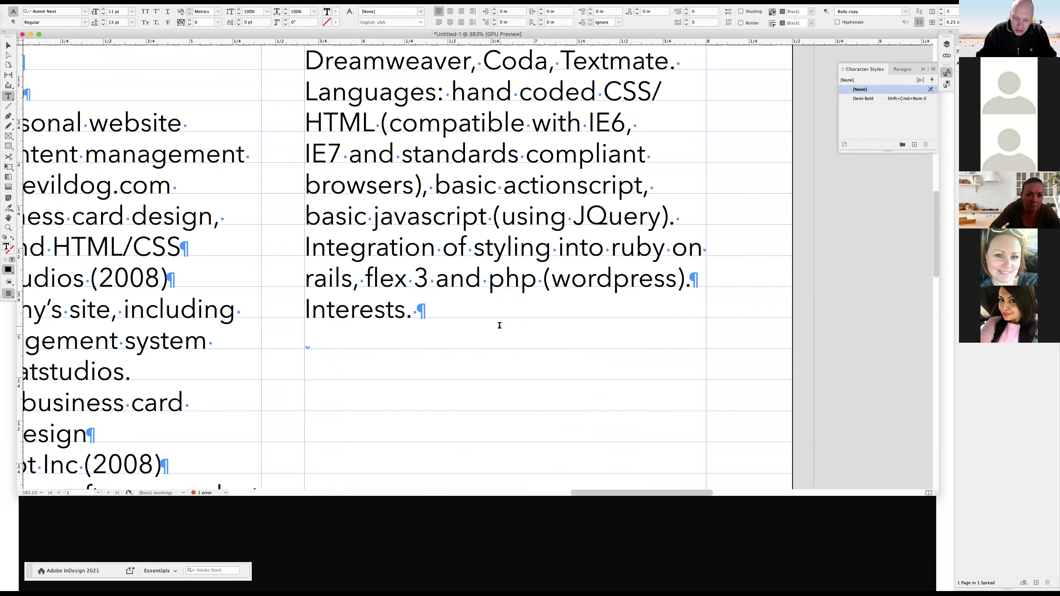
pyautogui.press('super+z')
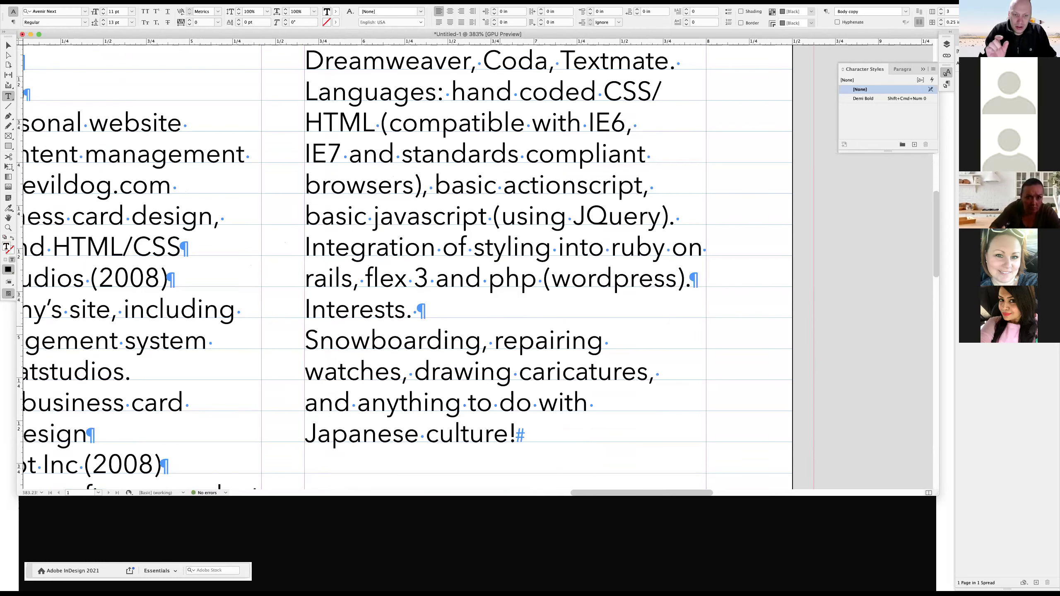
pyautogui.hotkey('shift', 'Return')
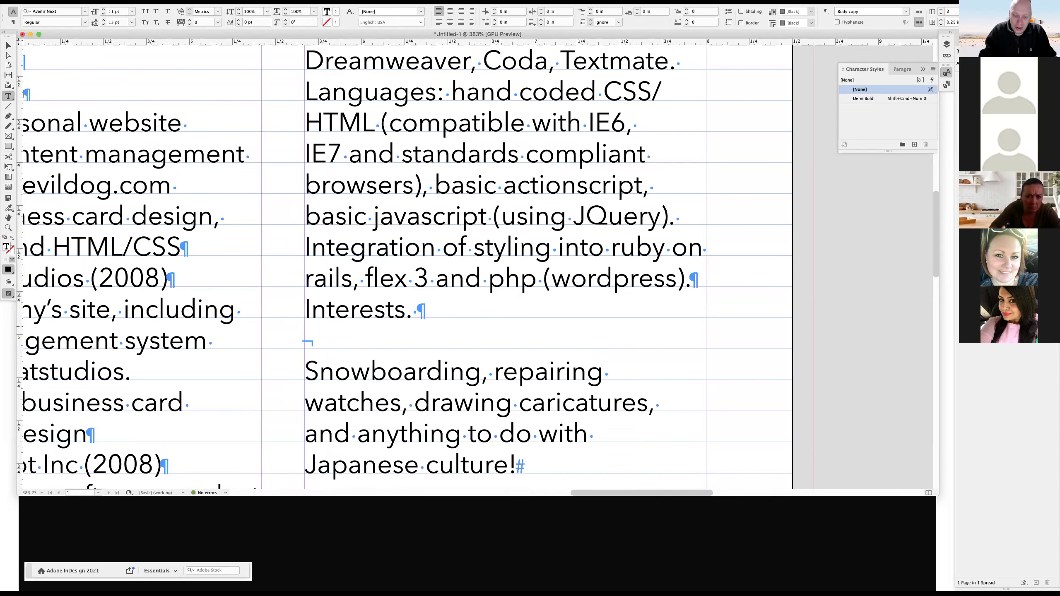
pyautogui.press('BackSpace')
pyautogui.press('BackSpace')
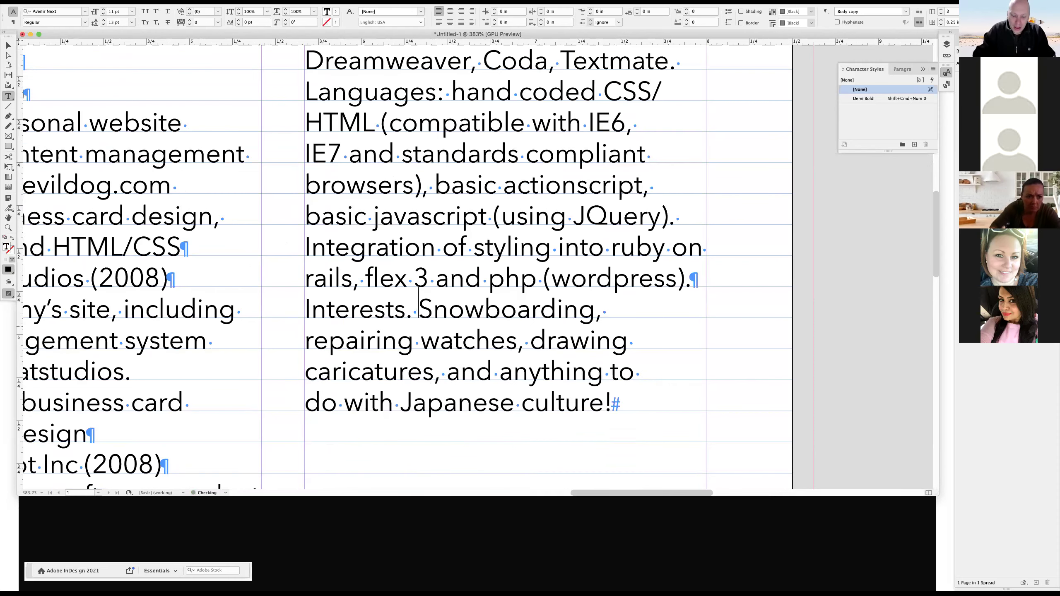
# Draw a text frame about 2.8 by 3.8 in on the pasteboard beside the third column and fill it with placeholder text.
pyautogui.press('super+minus')
pyautogui.press('super+minus')
pyautogui.press('super+minus')
pyautogui.press('super+minus')
pyautogui.keyDown('super'); pyautogui.click(685, 286); pyautogui.keyUp('super')
pyautogui.moveTo(660, 302); pyautogui.dragTo(684, 287)
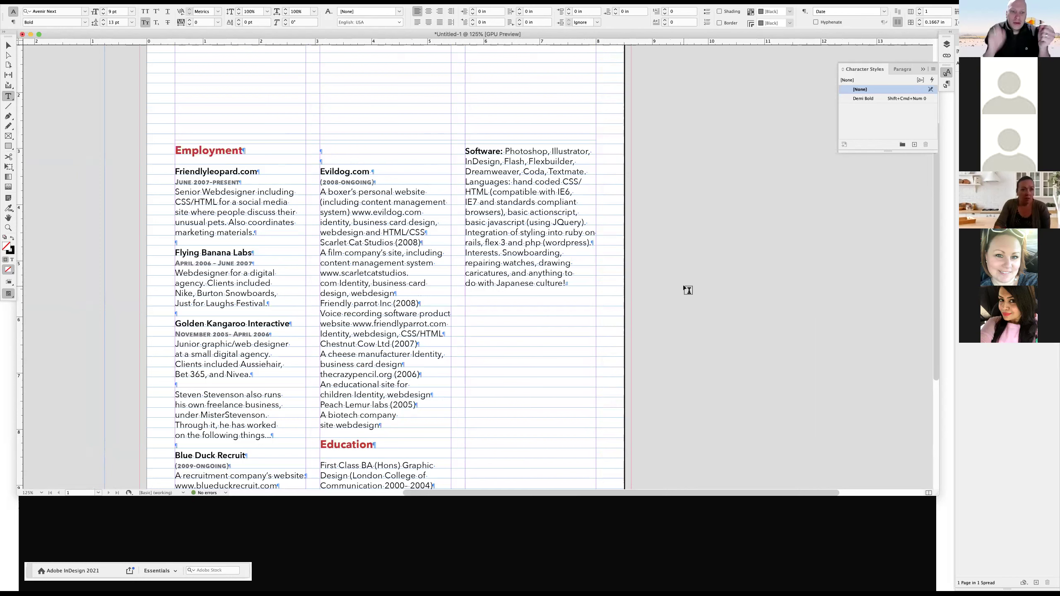
pyautogui.moveTo(671, 194); pyautogui.dragTo(828, 408)
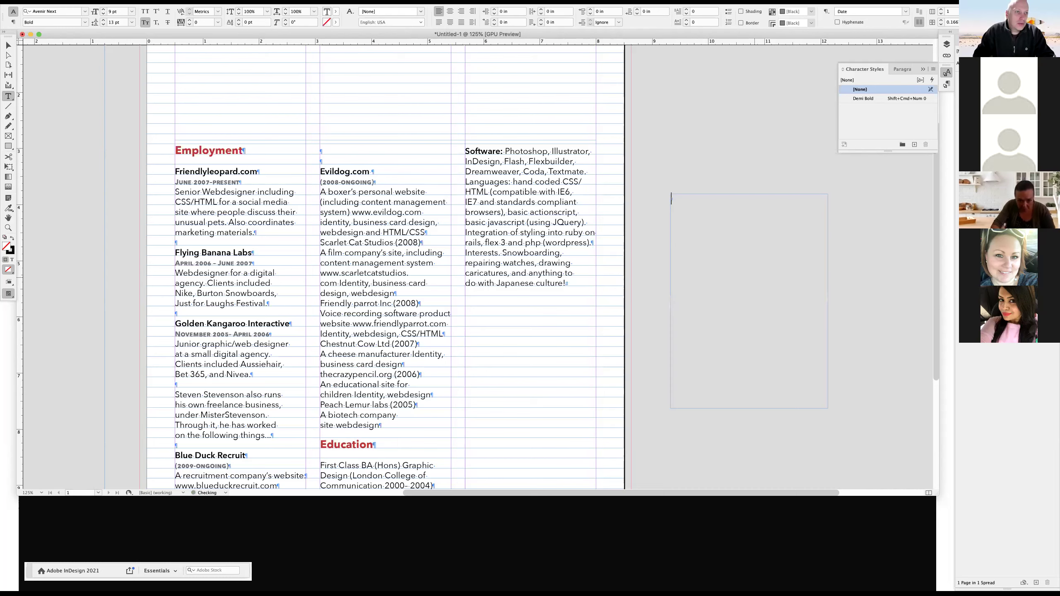
pyautogui.click(140, 2)
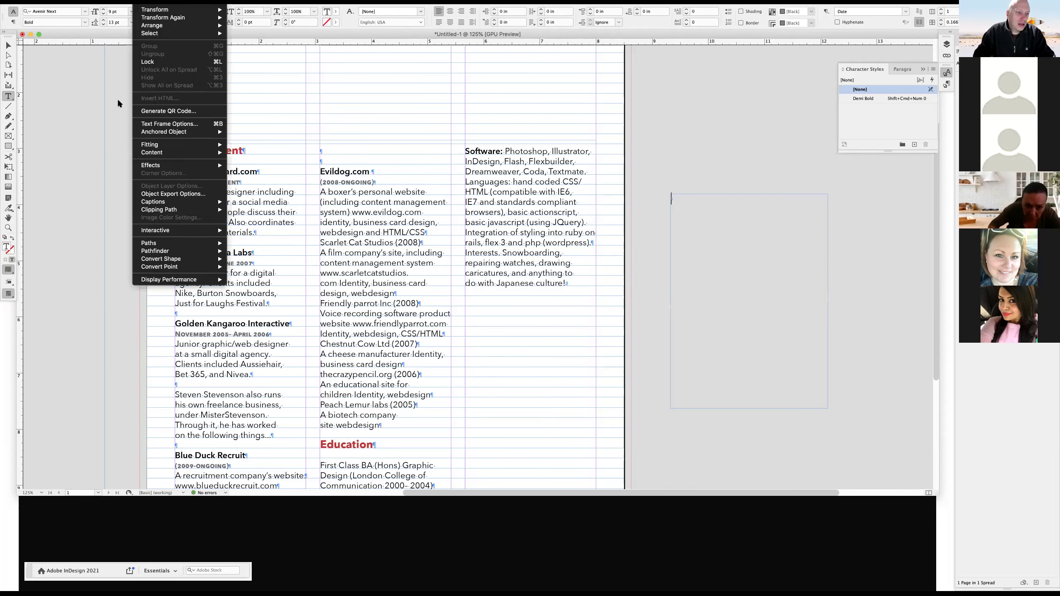
pyautogui.moveTo(120, 2)
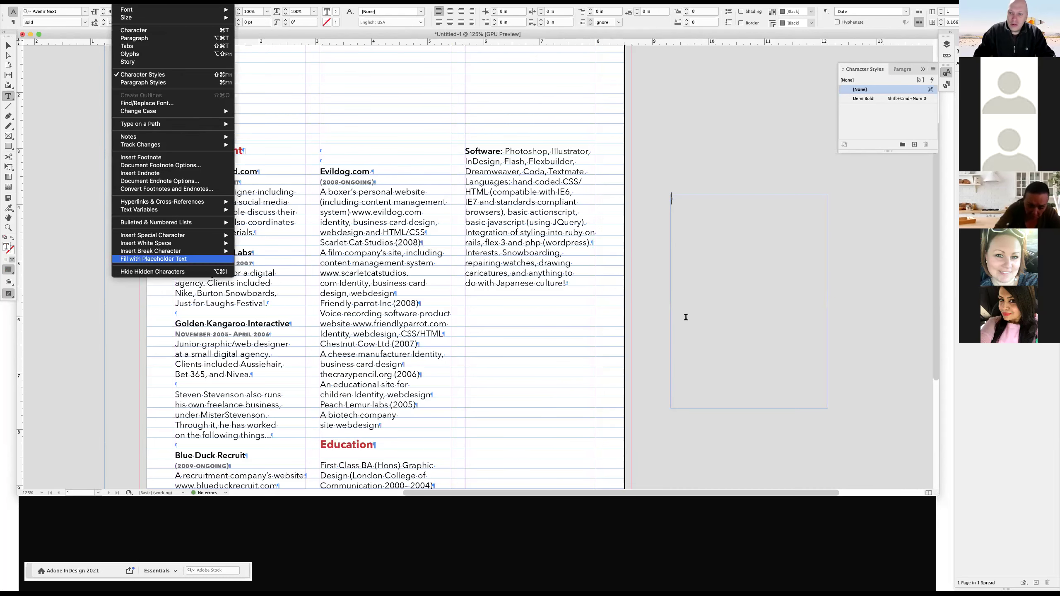
pyautogui.click(128, 259)
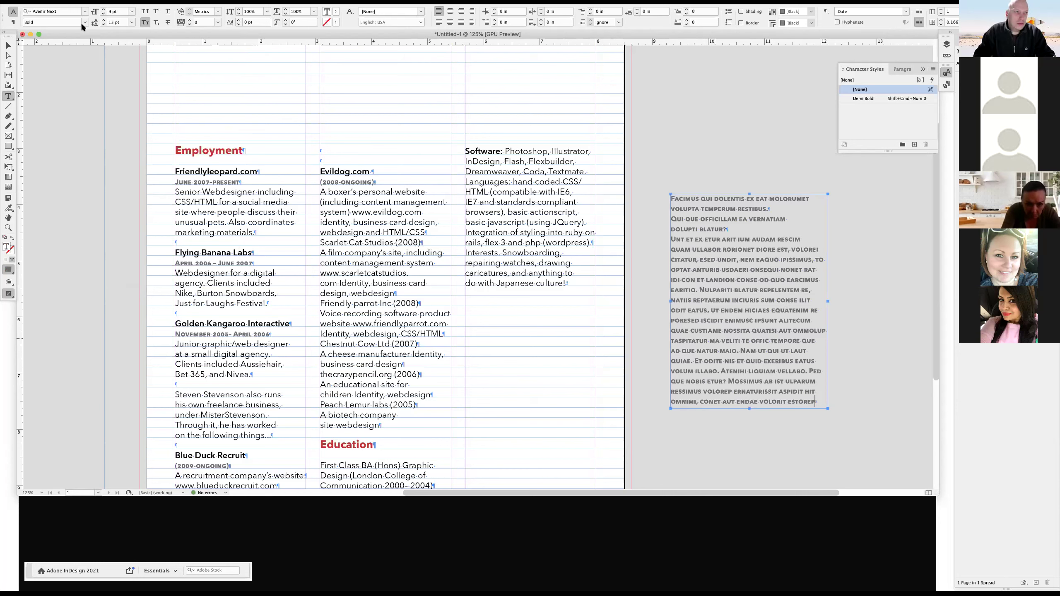
# Turn off small caps for all of the placeholder text in the pasteboard frame.
pyautogui.press('super+a')
pyautogui.click(146, 24)
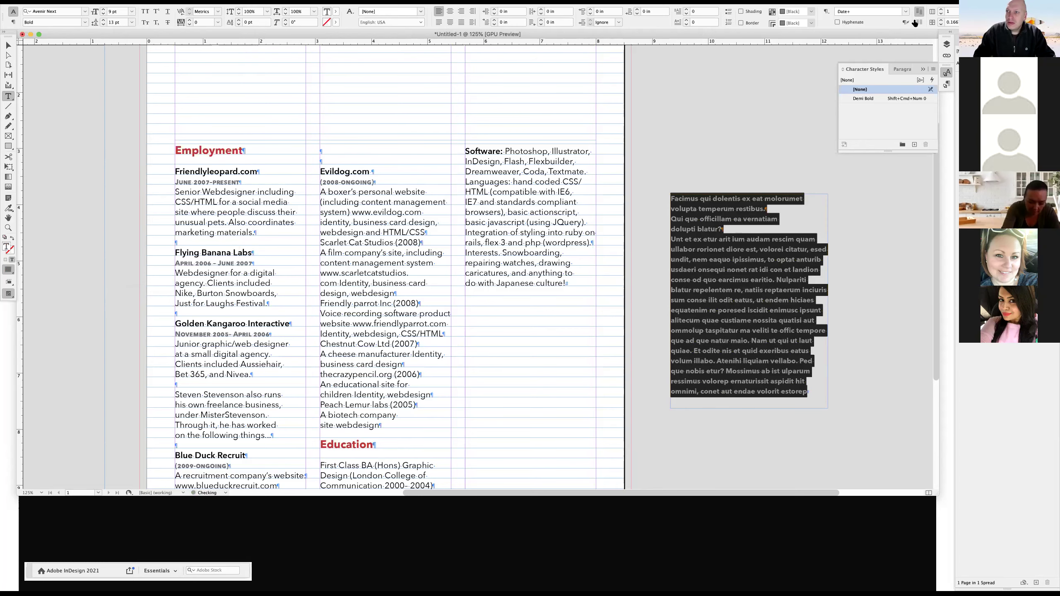
pyautogui.keyDown('super'); pyautogui.click(845, 325); pyautogui.keyUp('super')
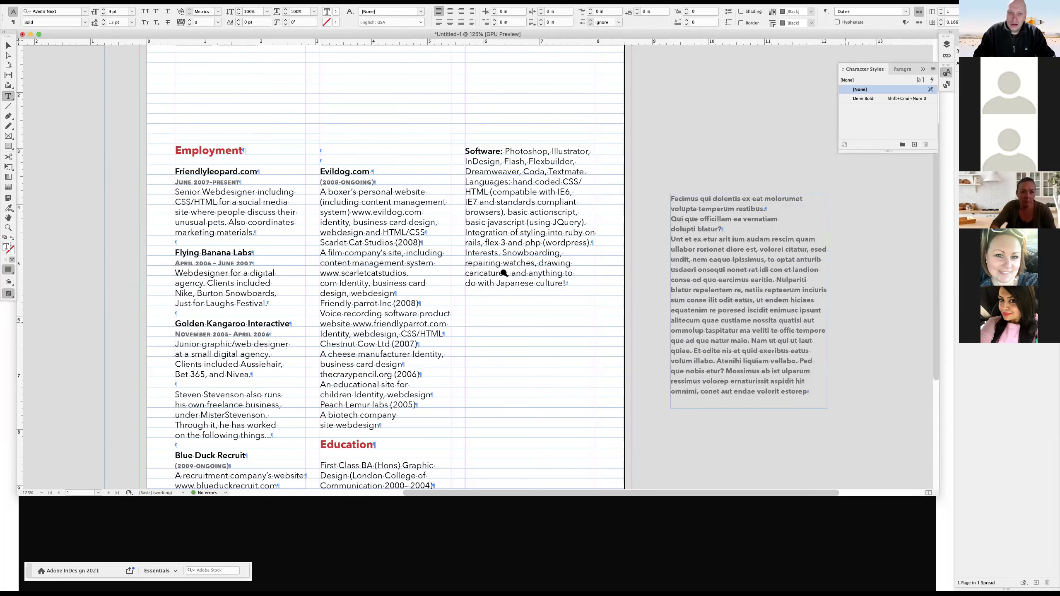
pyautogui.press('super+=')
pyautogui.press('super+equal')
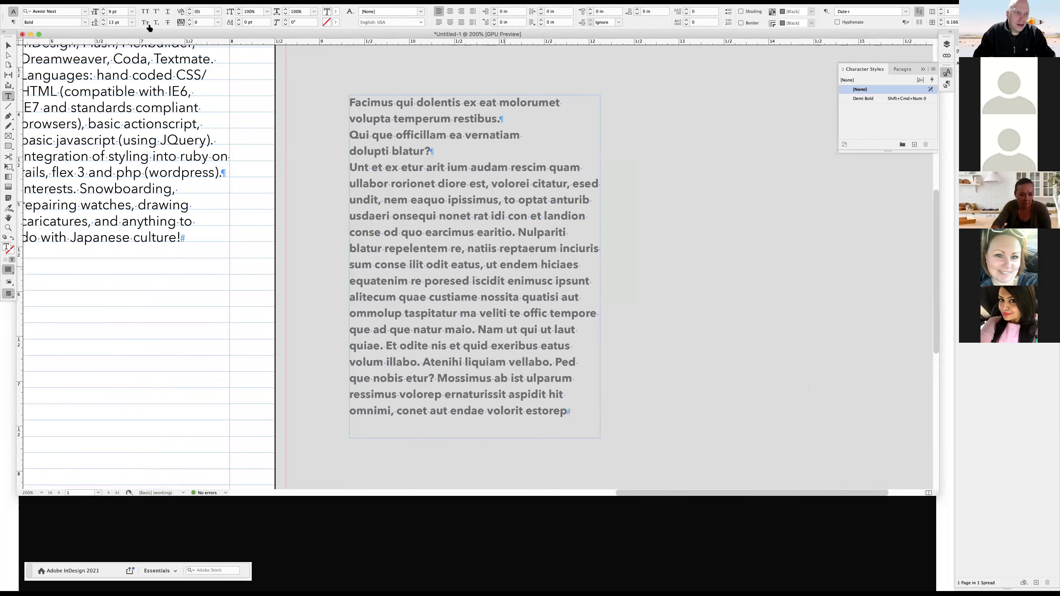
pyautogui.press('super+a')
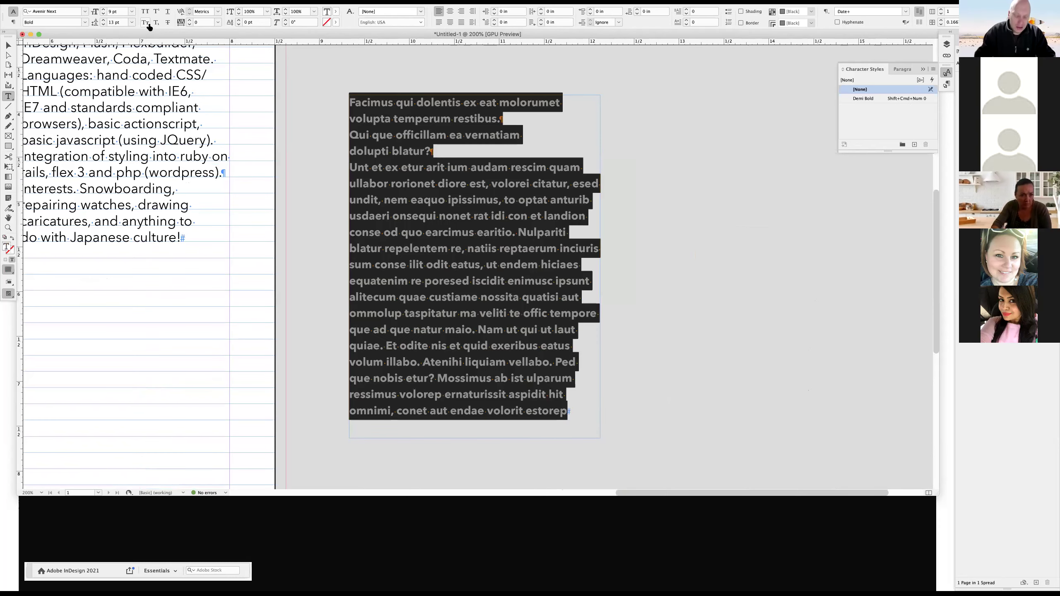
pyautogui.press('shift+super+k')
pyautogui.press('shift+super+k')
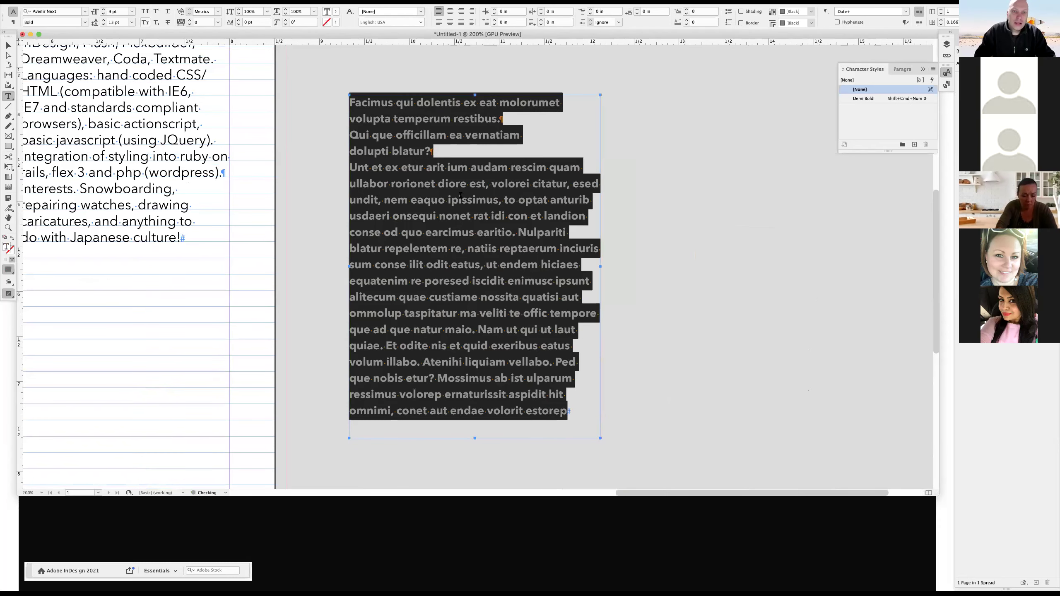
# Examine where the placeholder paragraphs end by selecting the paragraph mark after "dolupti blatur?" and the text around it.
pyautogui.click(458, 169)
pyautogui.click(440, 151)
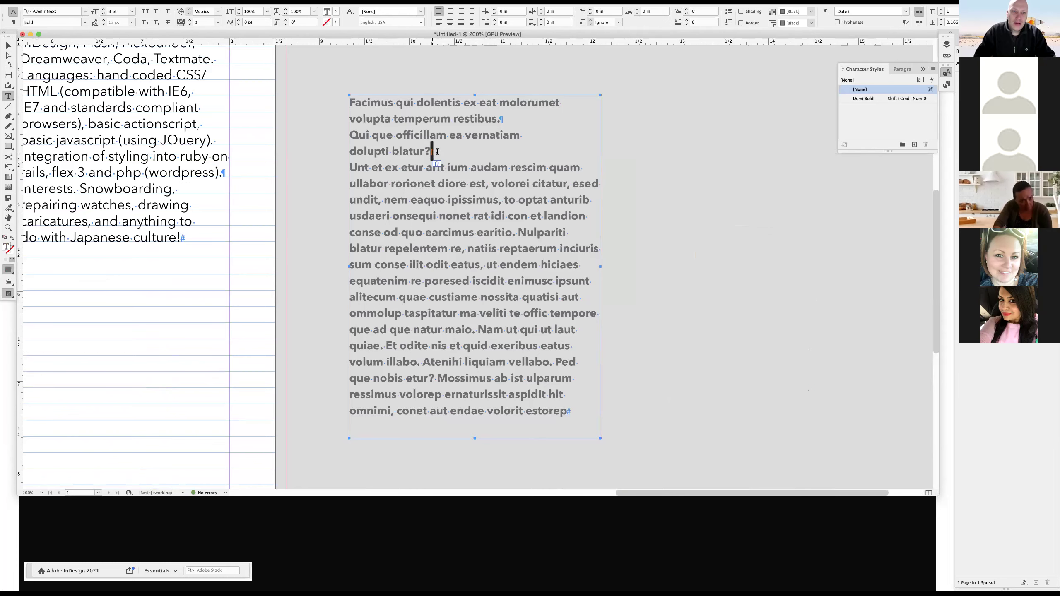
pyautogui.moveTo(384, 118); pyautogui.dragTo(482, 399)
pyautogui.moveTo(535, 346); pyautogui.dragTo(453, 401)
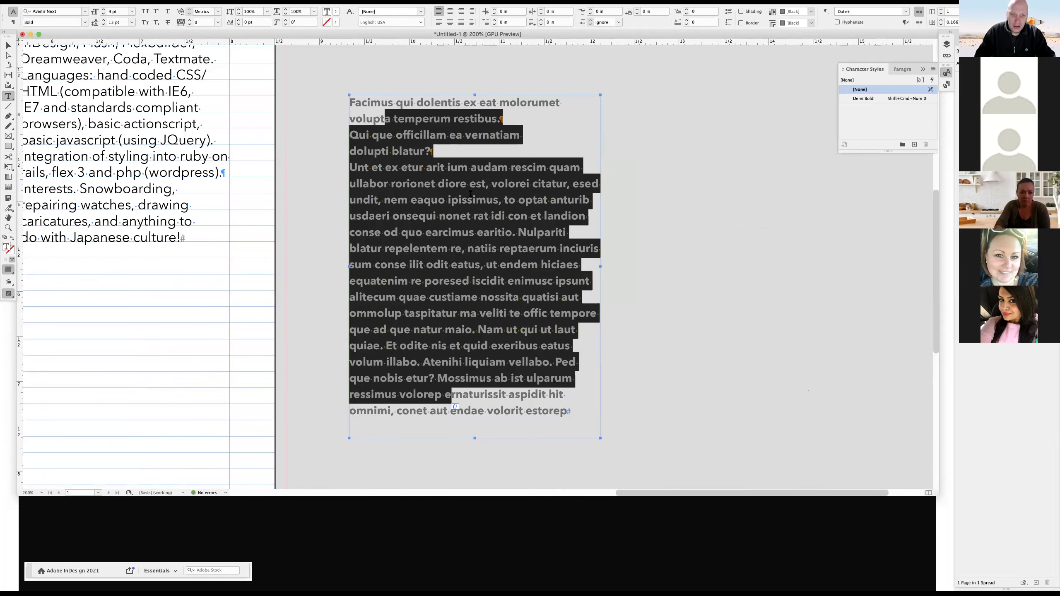
pyautogui.click(440, 153)
pyautogui.hotkey('shift', 'Down')
pyautogui.hotkey('shift', 'Down')
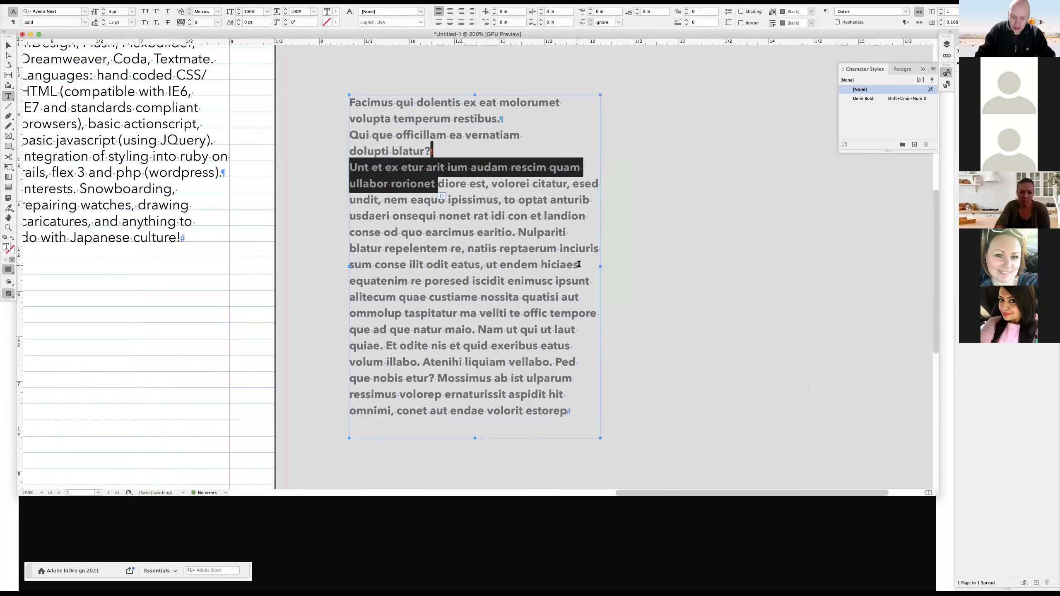
# Insert a paragraph break after "hiciaes" in the placeholder text and select the text from the first line down to "exeribus".
pyautogui.doubleClick(579, 265)
pyautogui.press('Return')
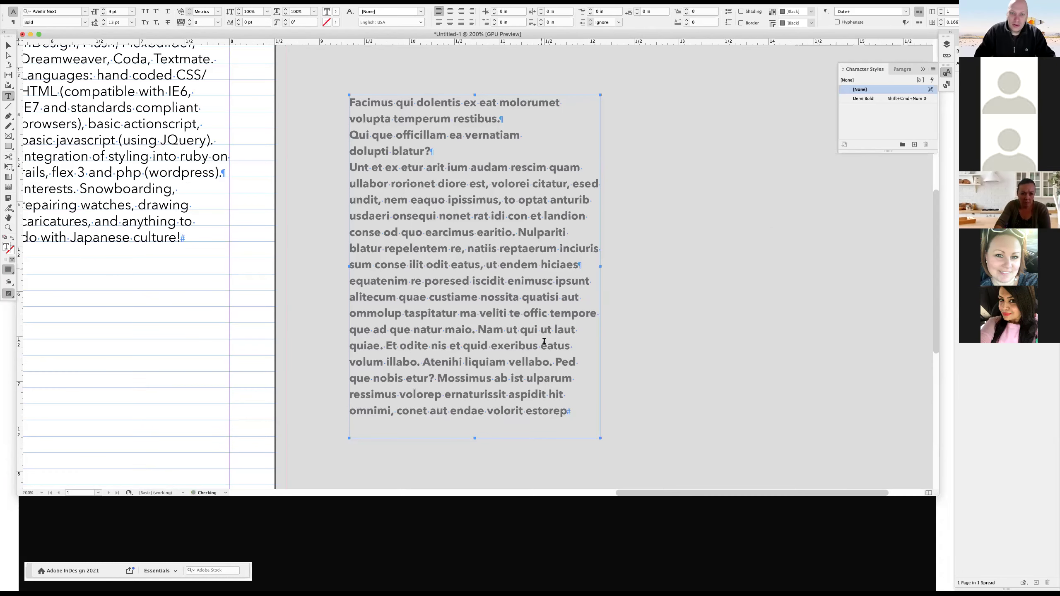
pyautogui.moveTo(544, 341); pyautogui.dragTo(491, 212)
pyautogui.moveTo(380, 102); pyautogui.dragTo(381, 101)
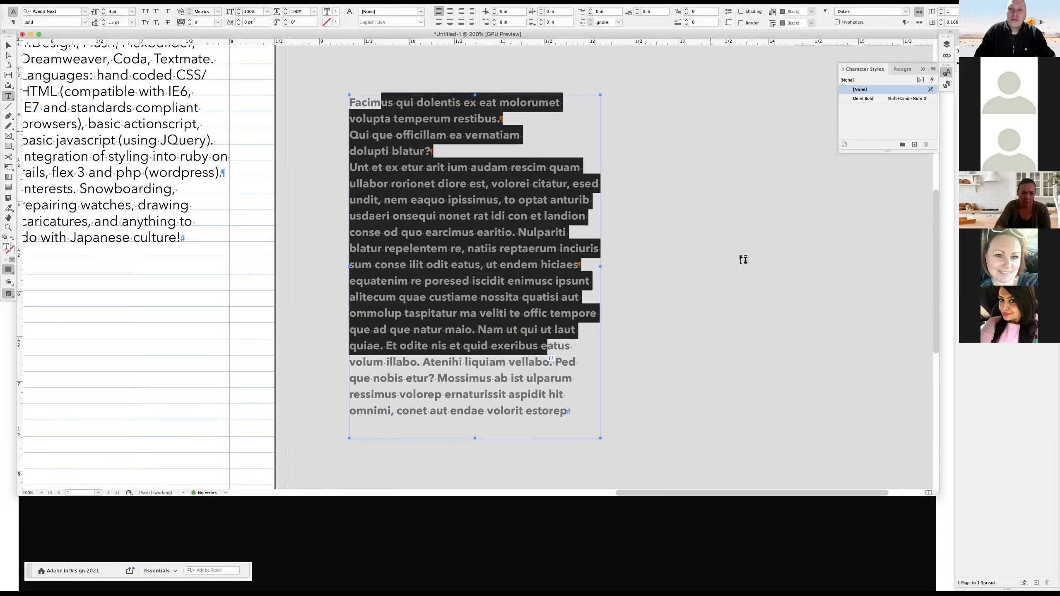
# Set the space after all of the placeholder paragraphs in the pasteboard frame to 0.1875 in.
pyautogui.click(379, 98)
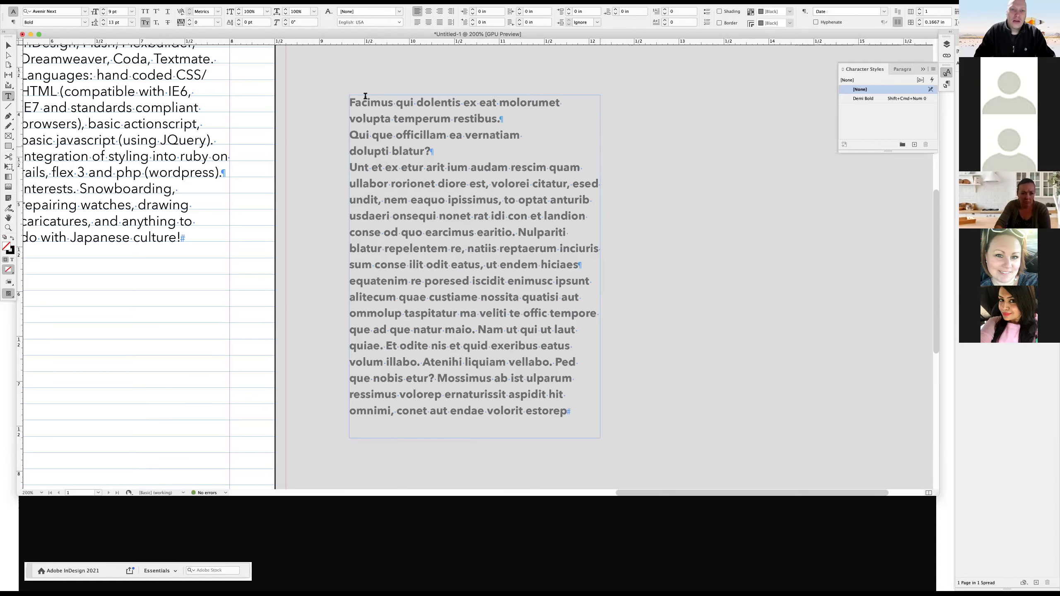
pyautogui.click(352, 102)
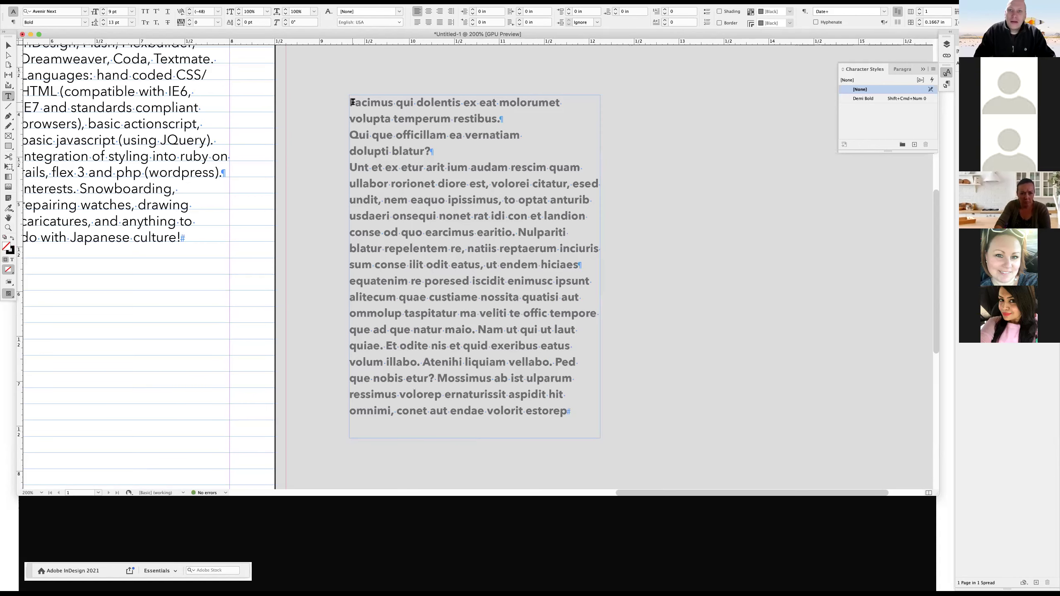
pyautogui.press('super+a')
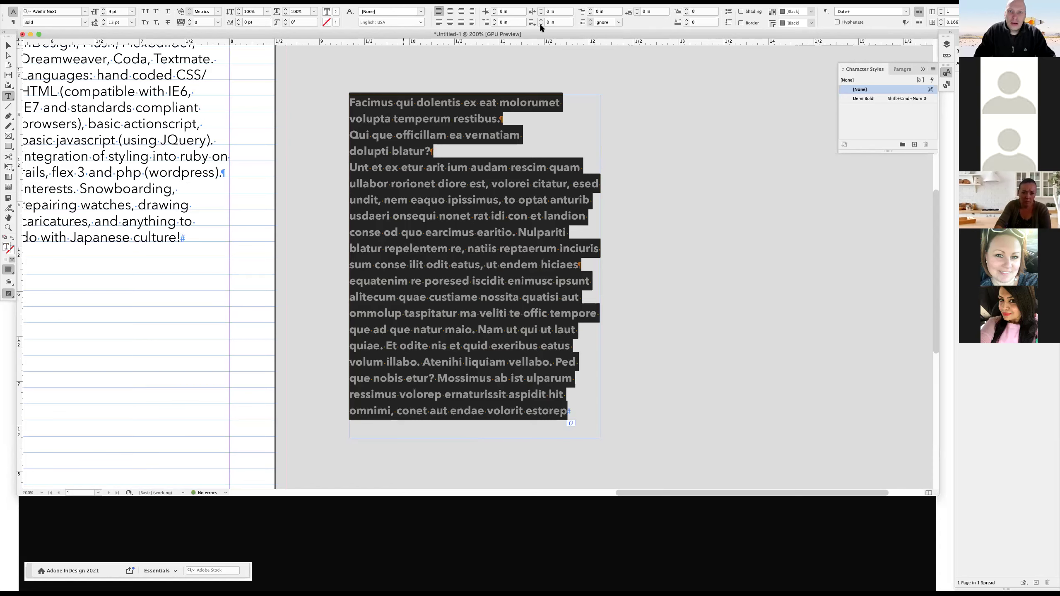
pyautogui.click(638, 9)
pyautogui.click(638, 9)
pyautogui.click(638, 9)
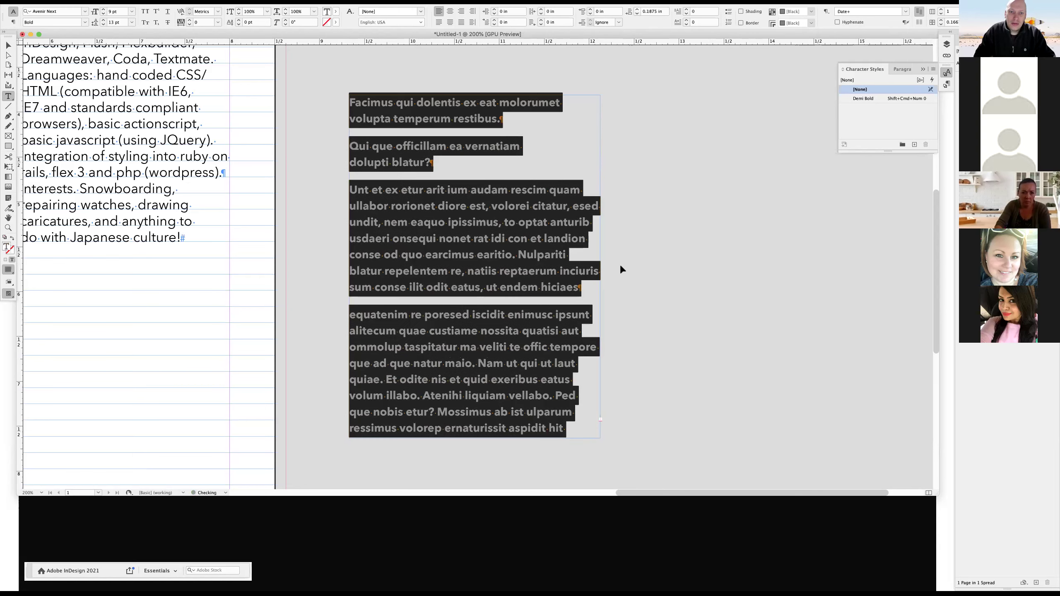
pyautogui.click(486, 145)
pyautogui.click(440, 150)
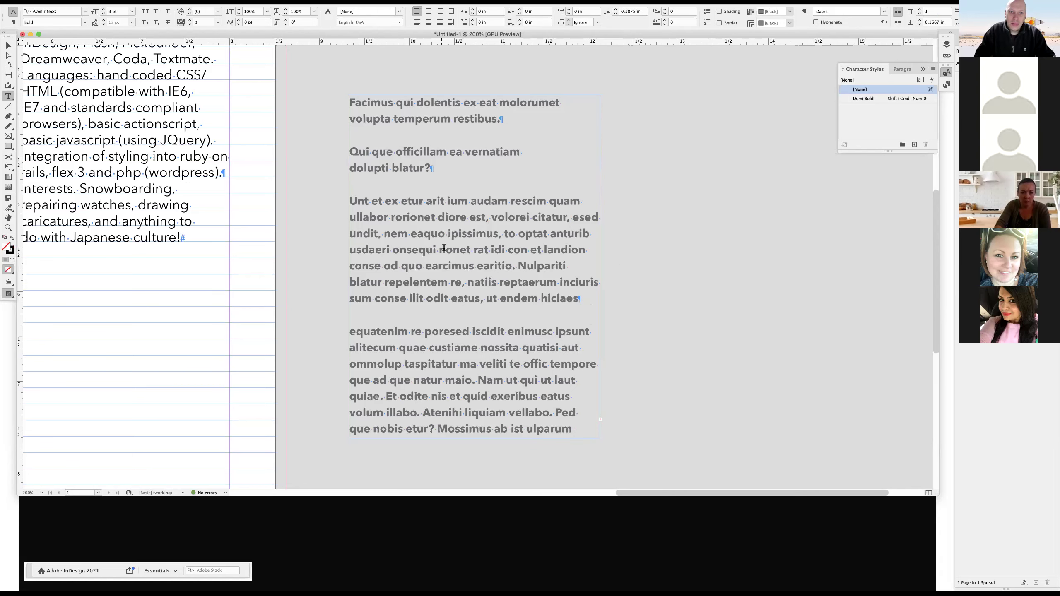
pyautogui.keyDown('shift'); pyautogui.click(446, 282); pyautogui.keyUp('shift')
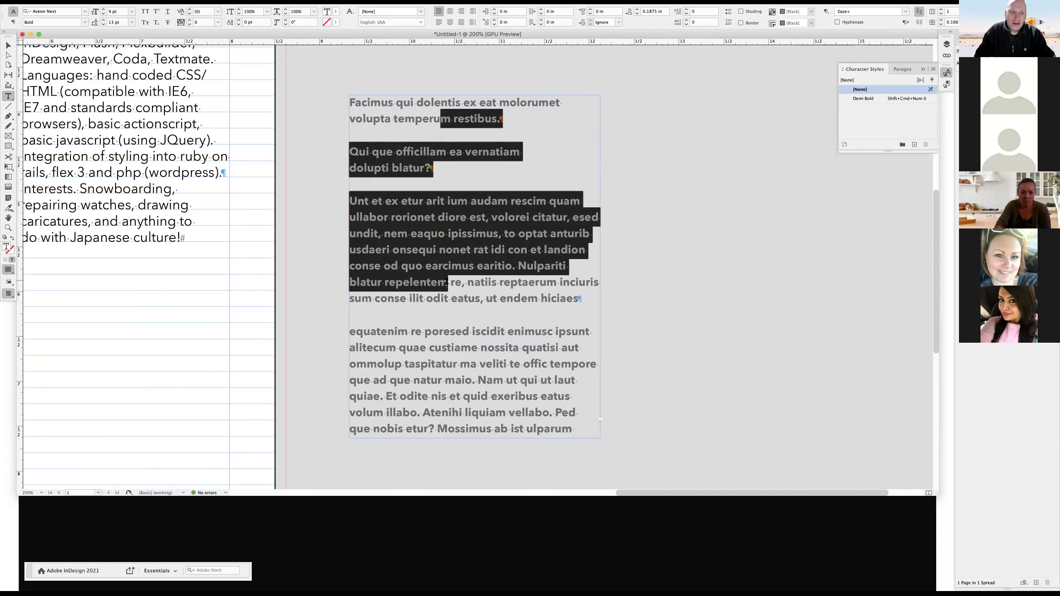
pyautogui.click(337, 271)
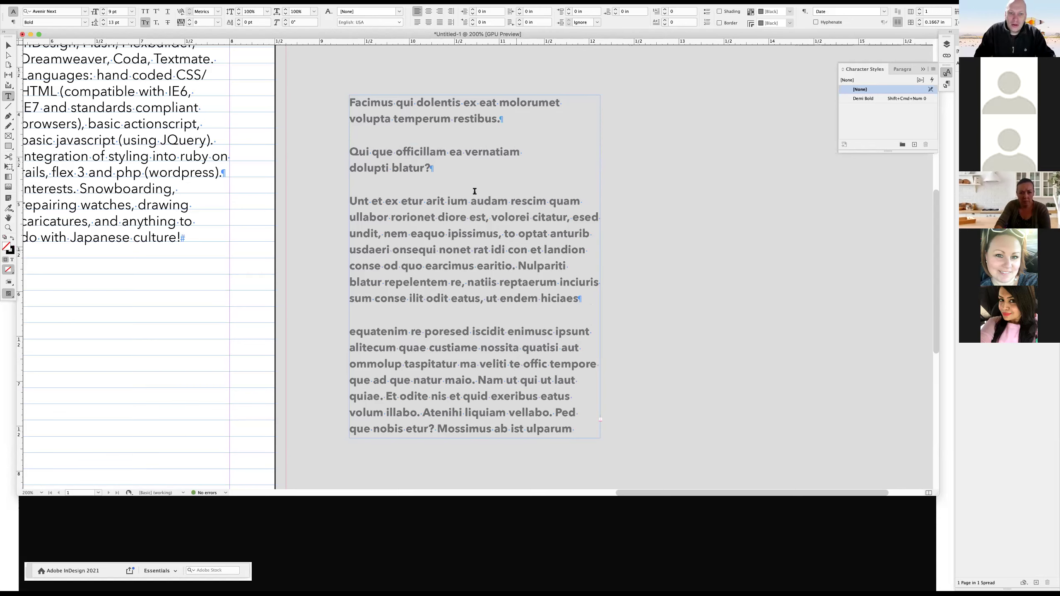
# Remove the paragraph break after "dolupti blatur?", then insert a forced line break after "rorionet" in the placeholder text.
pyautogui.click(550, 174)
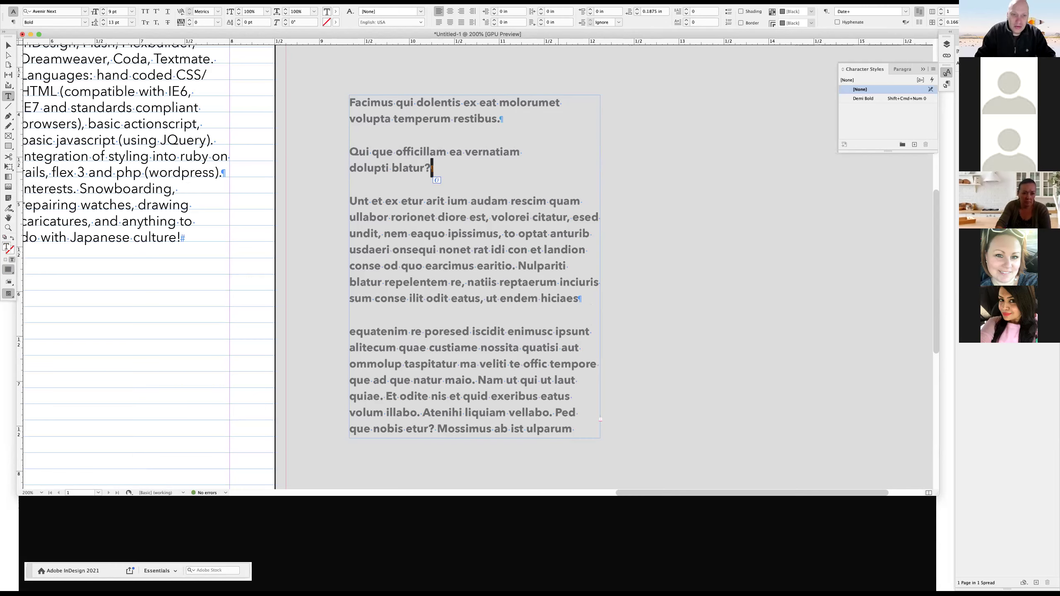
pyautogui.press('Delete')
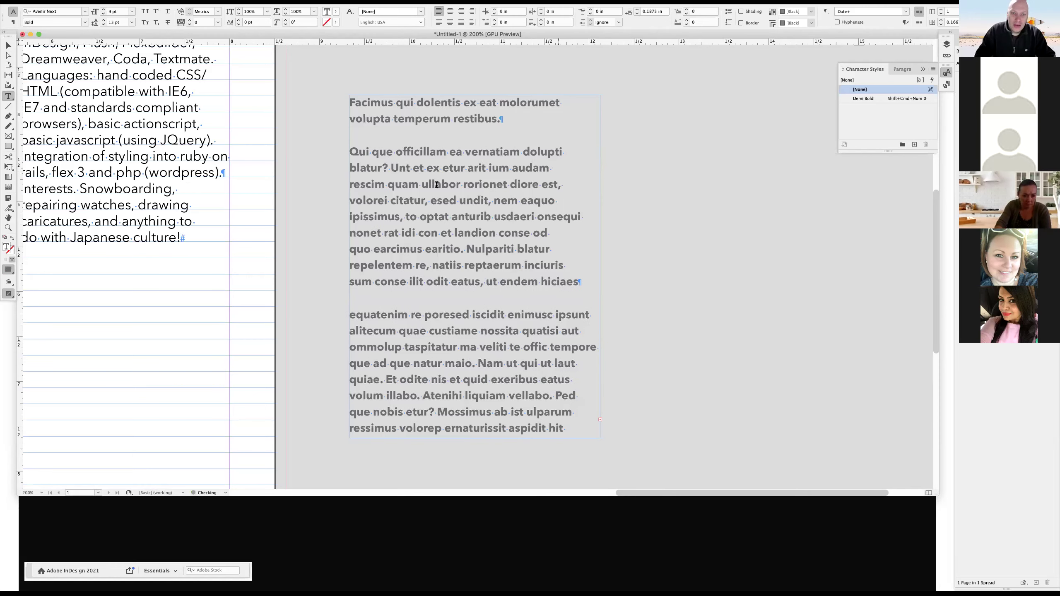
pyautogui.click(509, 184)
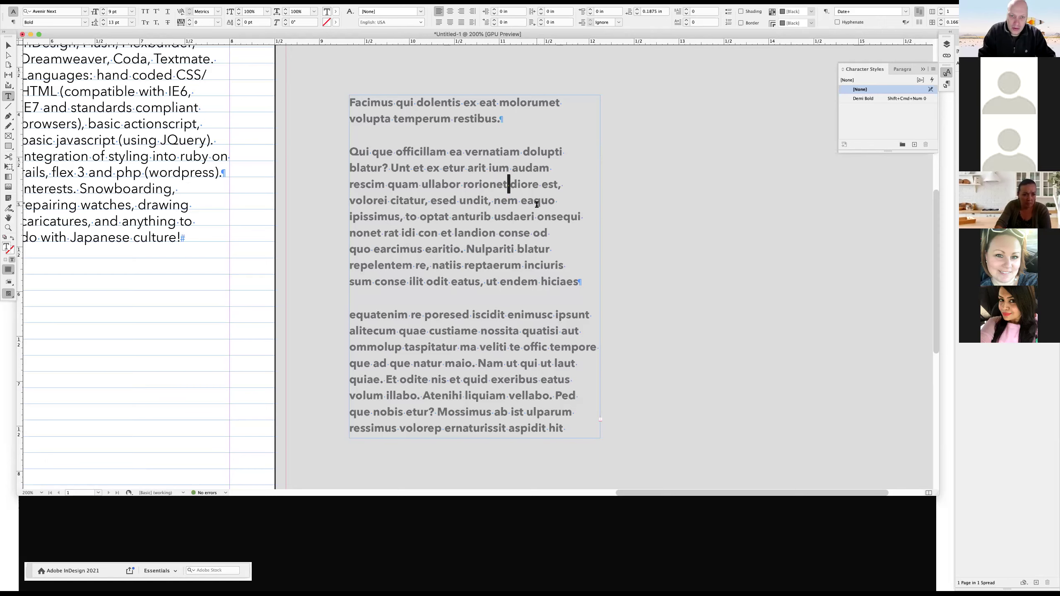
pyautogui.hotkey('shift', 'Return')
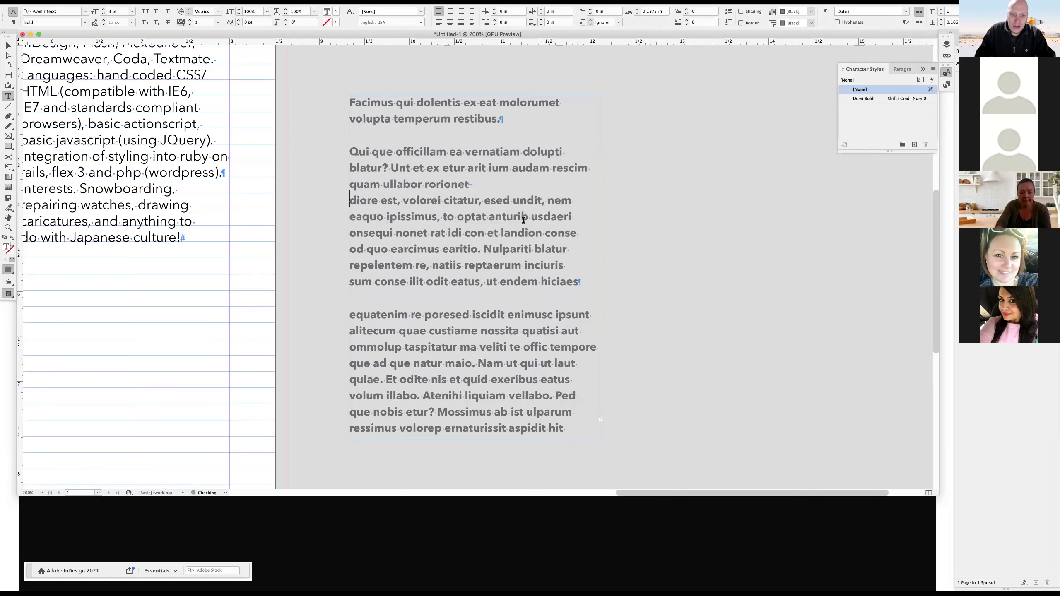
pyautogui.doubleClick(475, 183)
pyautogui.click(459, 153)
pyautogui.moveTo(458, 153); pyautogui.dragTo(420, 361)
pyautogui.hotkey('shift', 'Down')
pyautogui.hotkey('shift', 'Down')
pyautogui.hotkey('shift', 'Down')
pyautogui.hotkey('shift', 'Down')
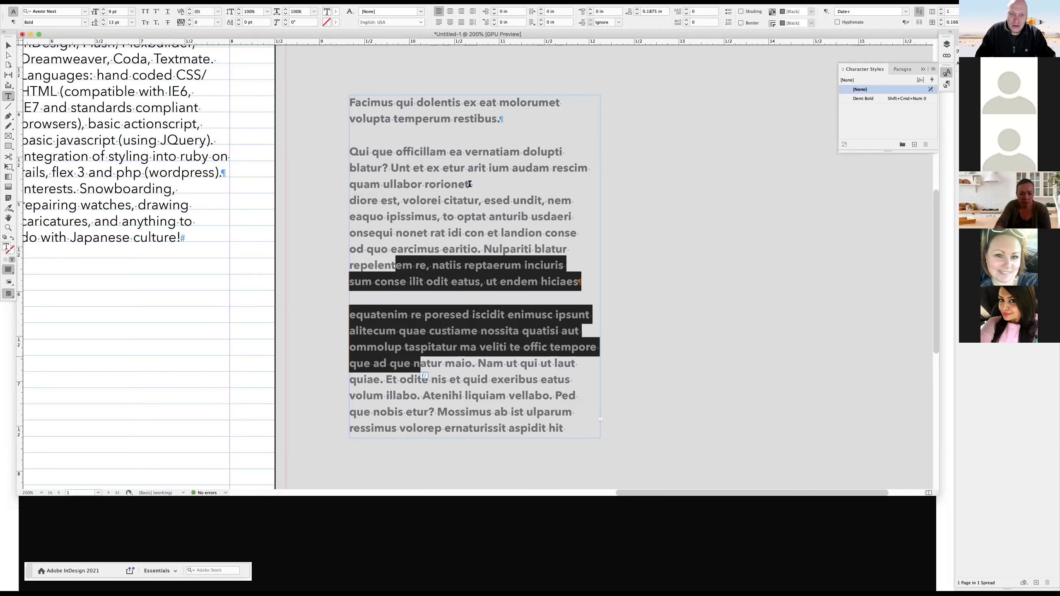
pyautogui.click(469, 185)
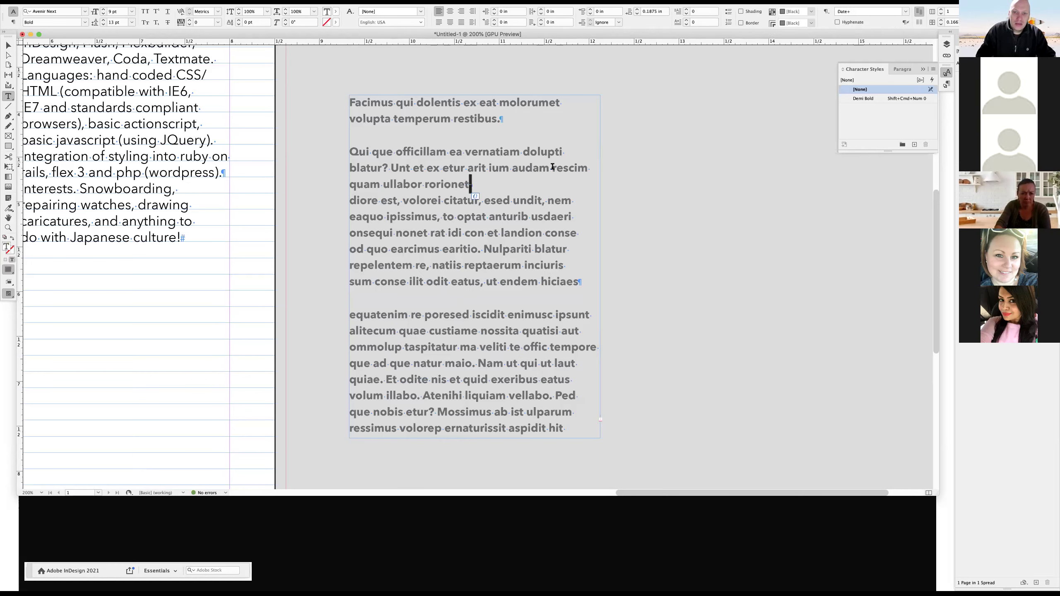
# Insert a forced line break after "audam" and replace the one after "rorionet" with a paragraph break.
pyautogui.press('super+Left')
pyautogui.press('super+Left')
pyautogui.press('super+Left')
pyautogui.press('super+Left')
pyautogui.hotkey('shift', 'Return')
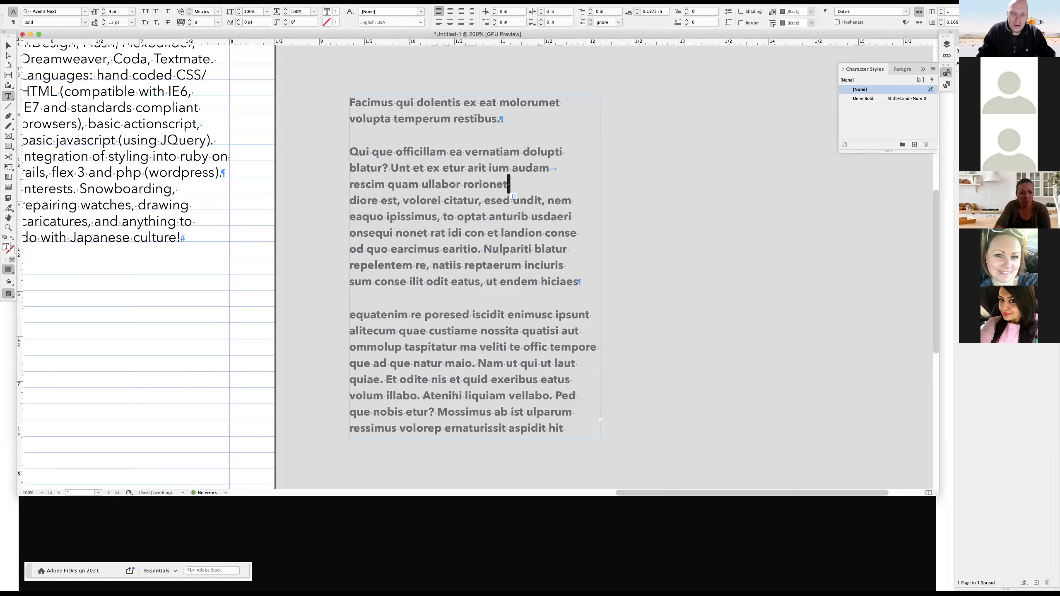
pyautogui.click(509, 184)
pyautogui.press('Return')
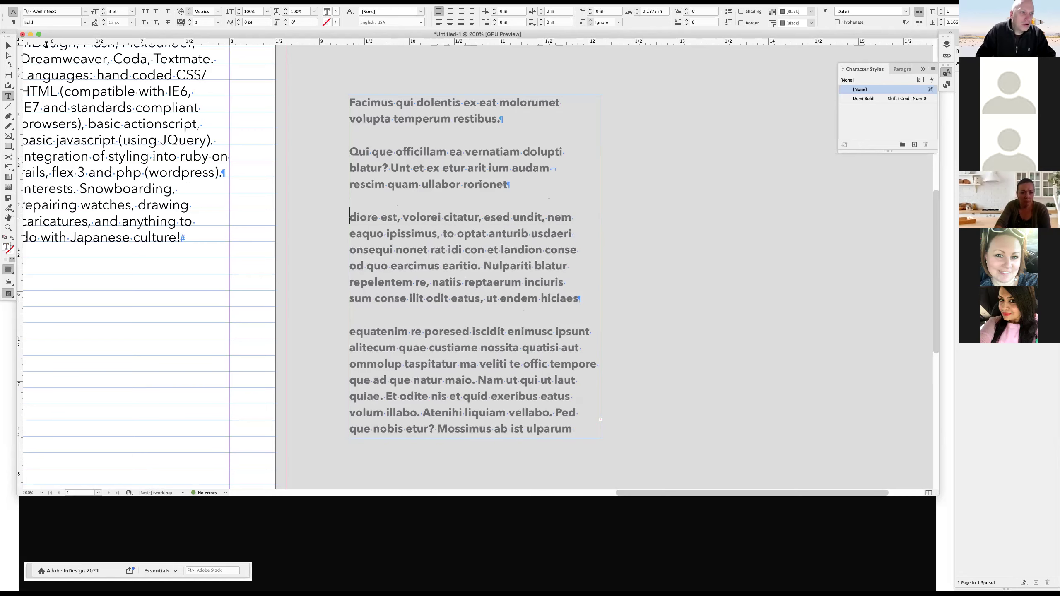
# Delete the placeholder text frame from the pasteboard and fit the whole page in view.
pyautogui.click(8, 47)
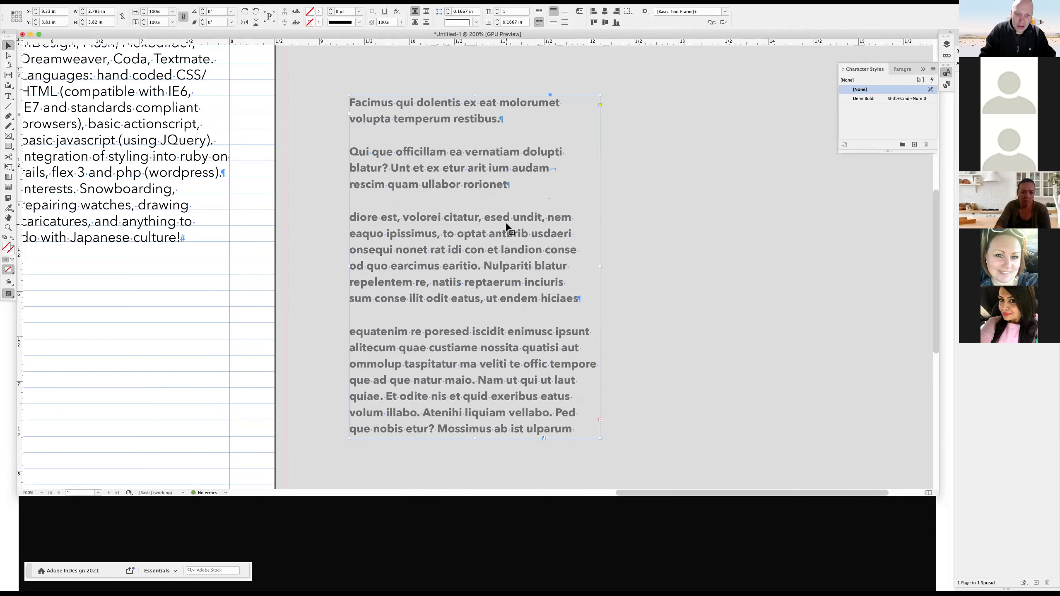
pyautogui.press('Delete')
pyautogui.press('super+0')
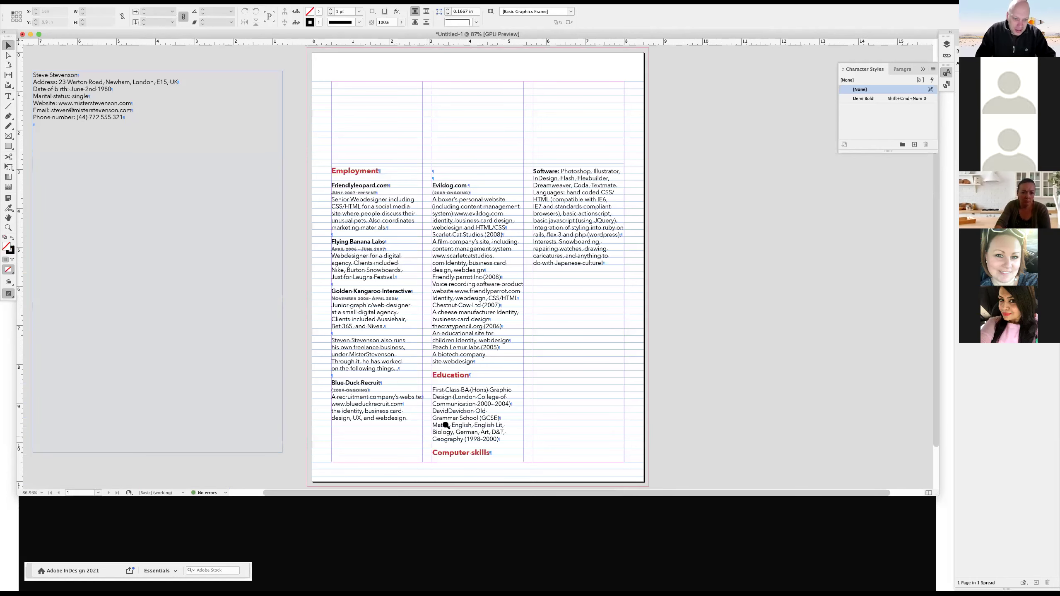
# Delete the two empty paragraphs above "Evildog.com" at the start of the second column.
pyautogui.scroll(1, 409, 415)
pyautogui.scroll(3, 413, 415)
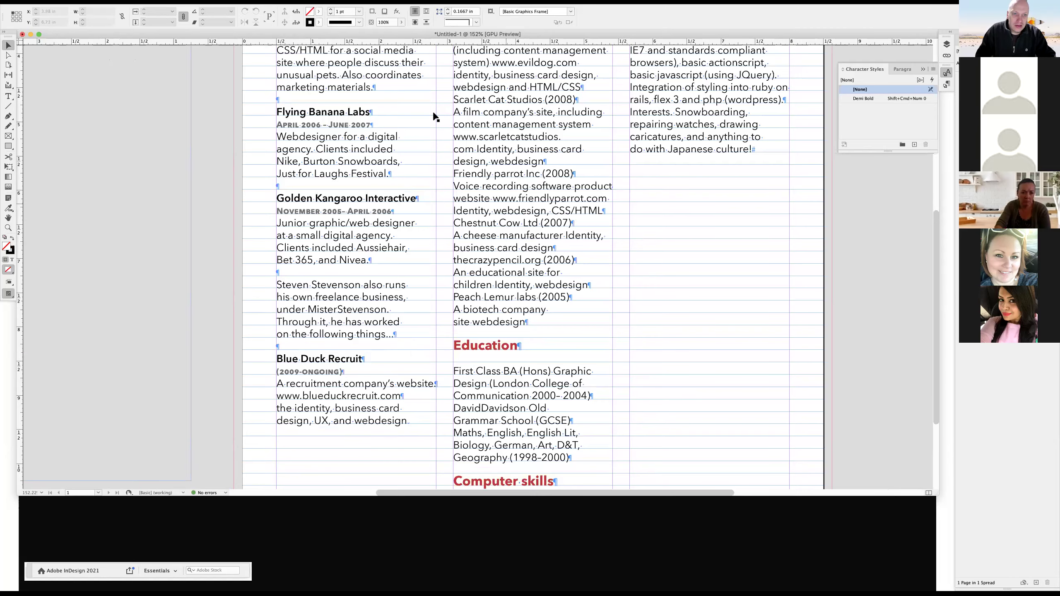
pyautogui.scroll(3, 417, 121)
pyautogui.hscroll(-2, 418, 121)
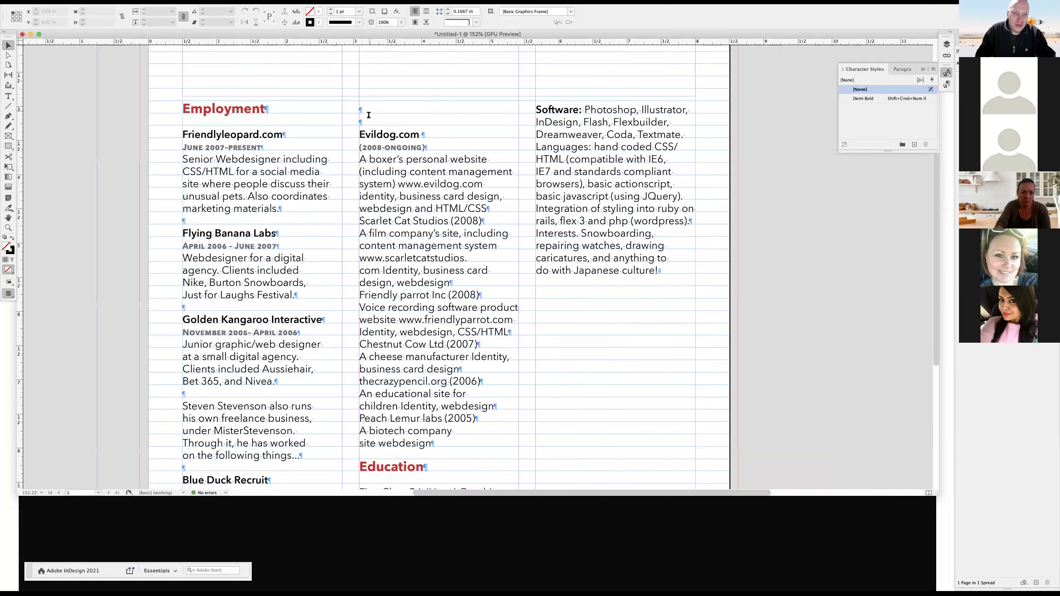
pyautogui.tripleClick(369, 115)
pyautogui.hotkey('shift', 'Down')
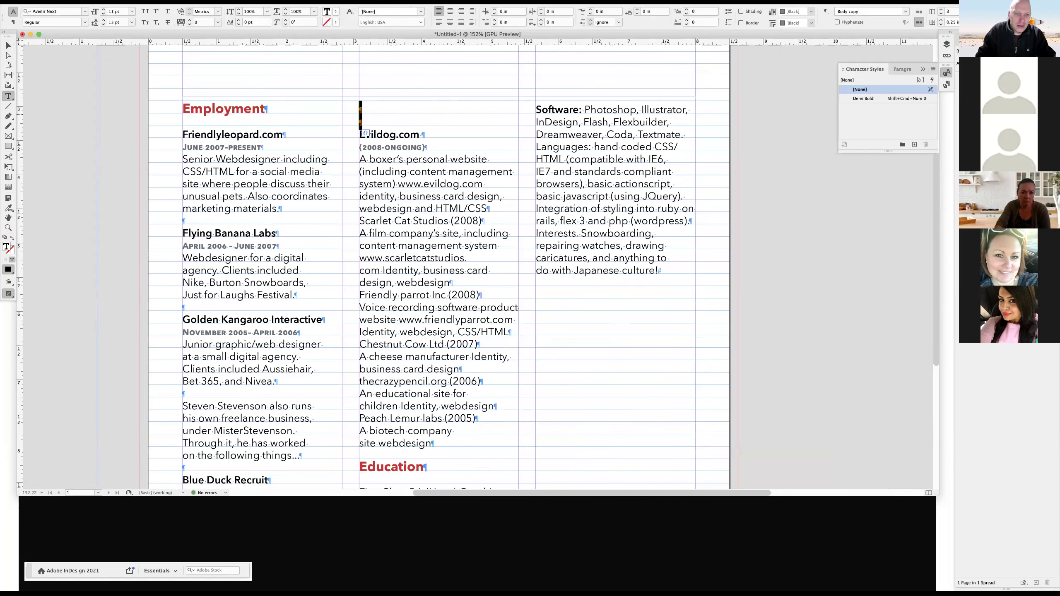
pyautogui.press('BackSpace')
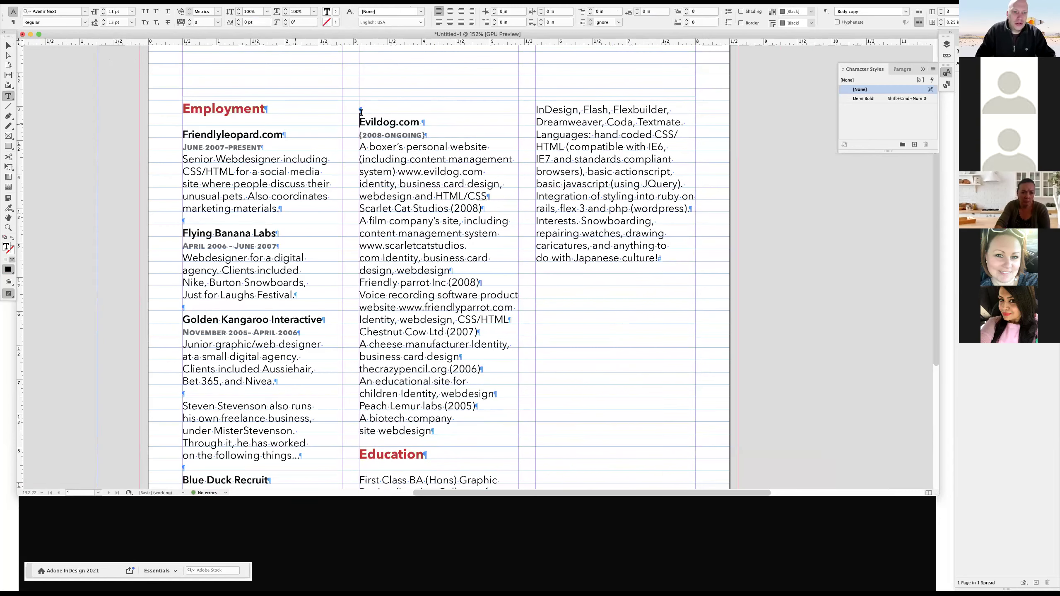
pyautogui.press('BackSpace')
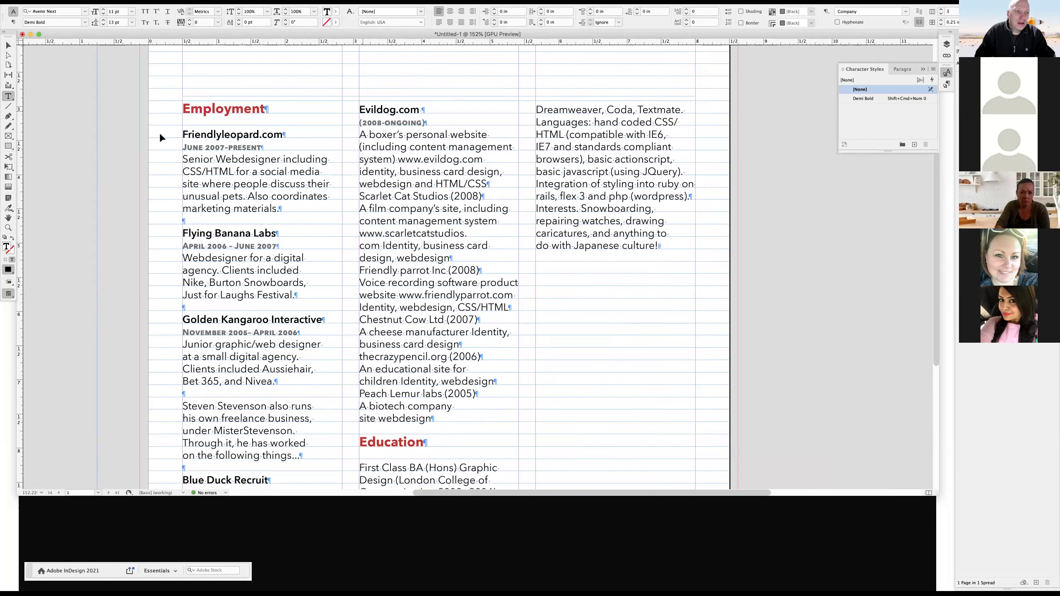
pyautogui.press('Down')
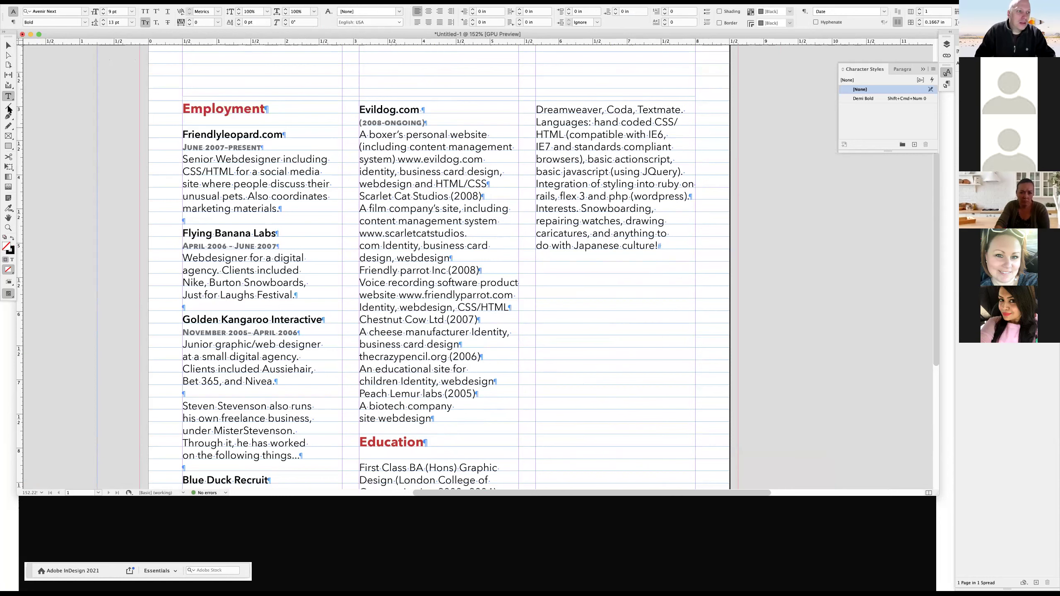
# Draw a horizontal line about 8.1 in long across all three columns, just below the "Employment" heading.
pyautogui.click(8, 108)
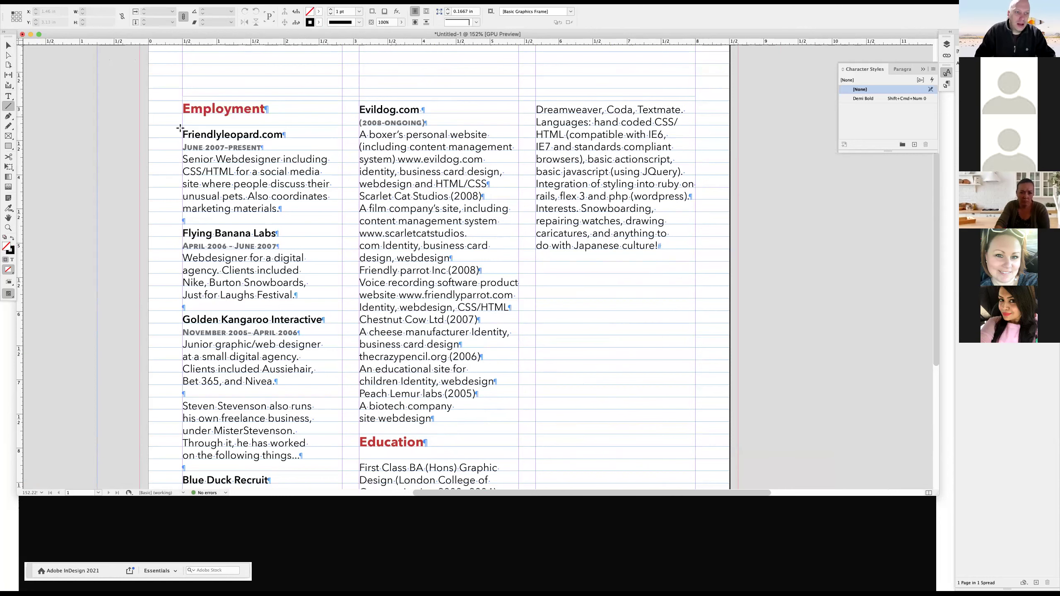
pyautogui.moveTo(175, 128); pyautogui.dragTo(737, 128)
pyautogui.click(8, 45)
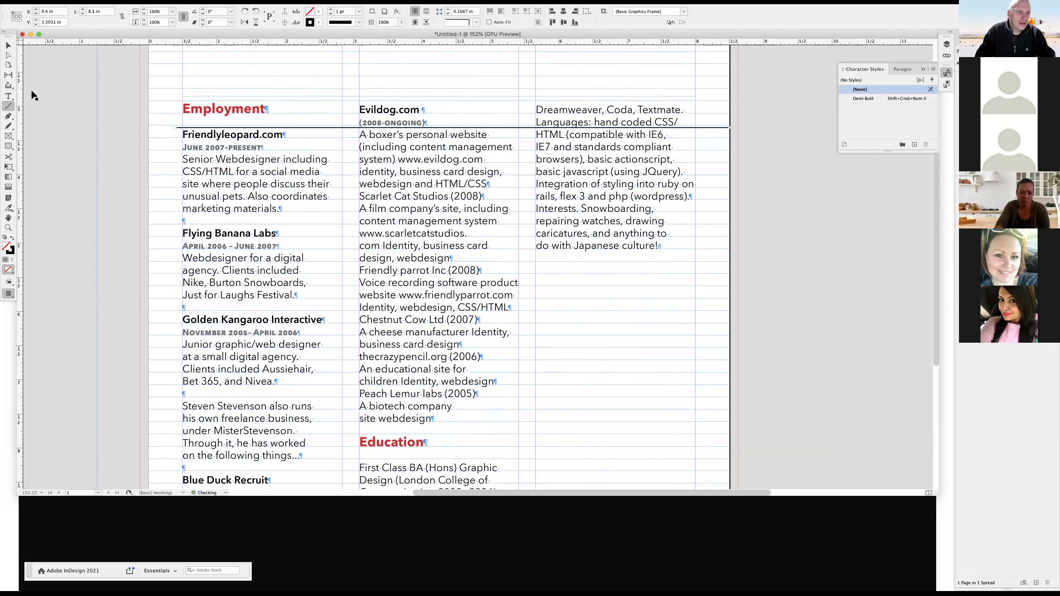
# Insert an empty paragraph above "Evildog.com" in the second column.
pyautogui.doubleClick(440, 107)
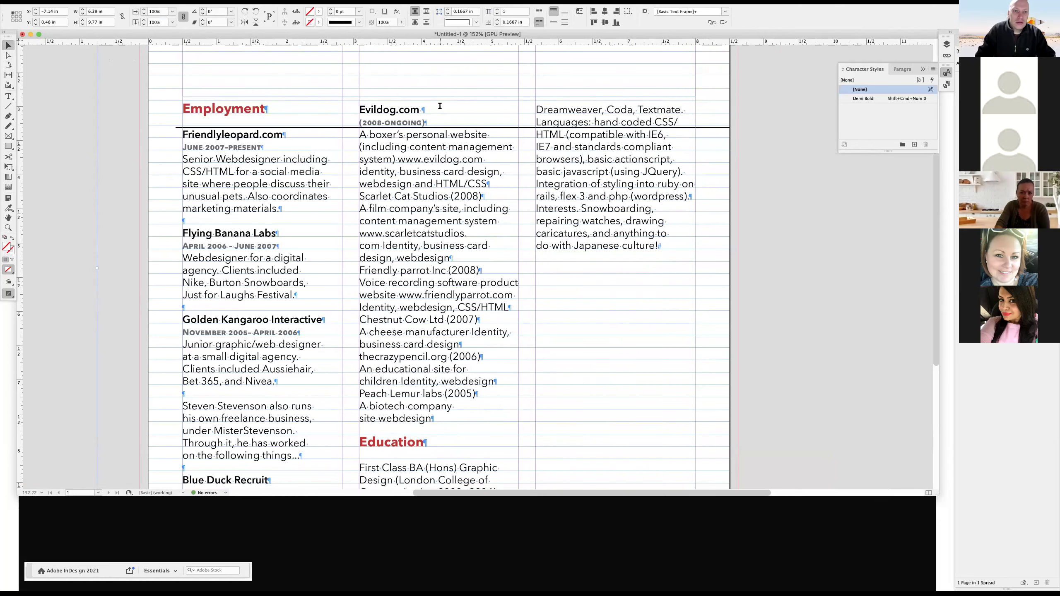
pyautogui.scroll(-3, 441, 108)
pyautogui.click(245, 480)
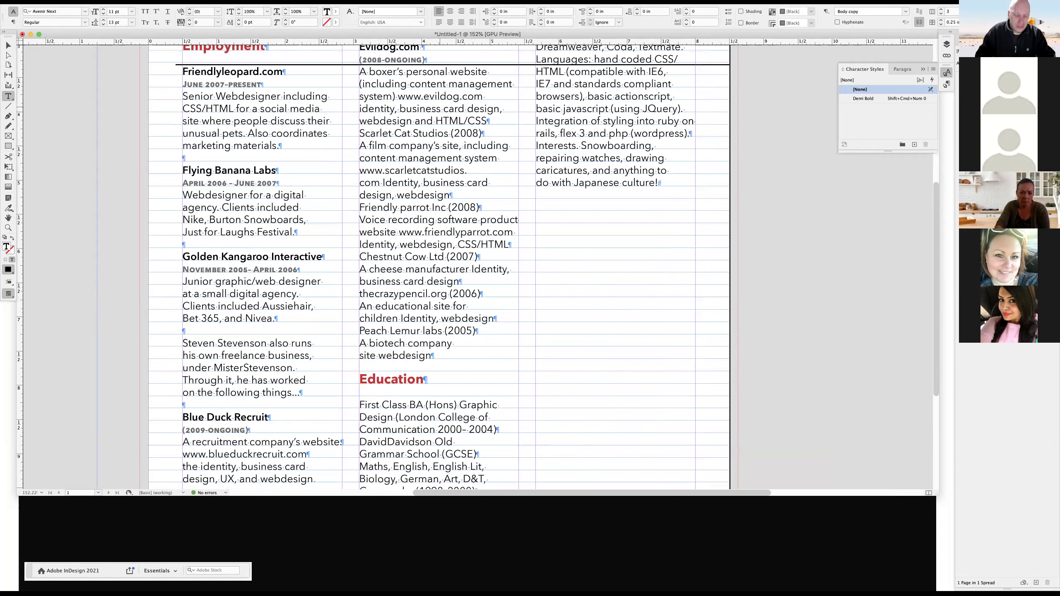
pyautogui.keyDown('super'); pyautogui.click(700, 195); pyautogui.keyUp('super')
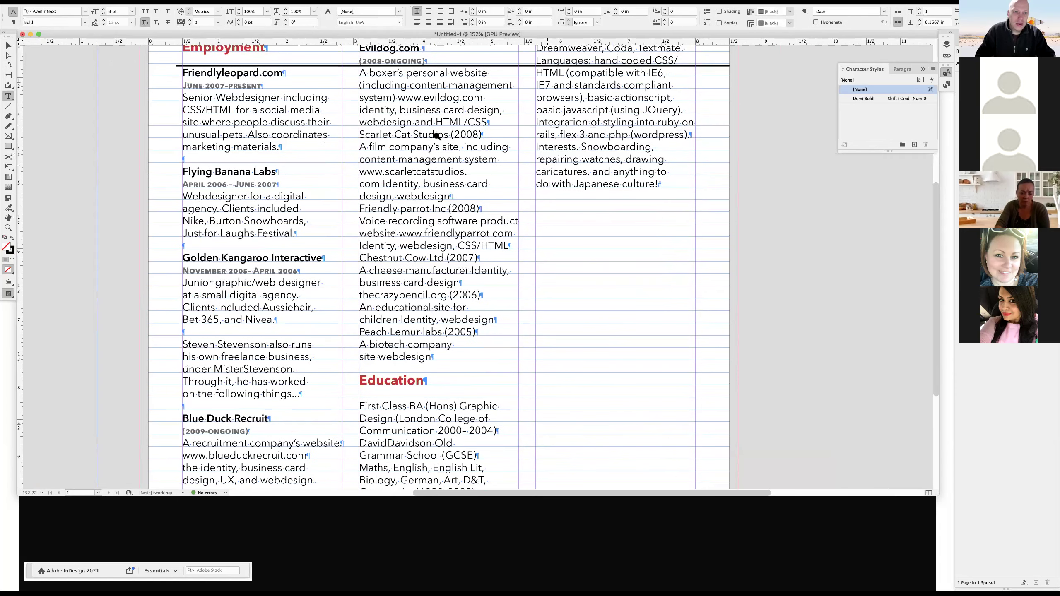
pyautogui.scroll(3, 437, 136)
pyautogui.scroll(1, 364, 121)
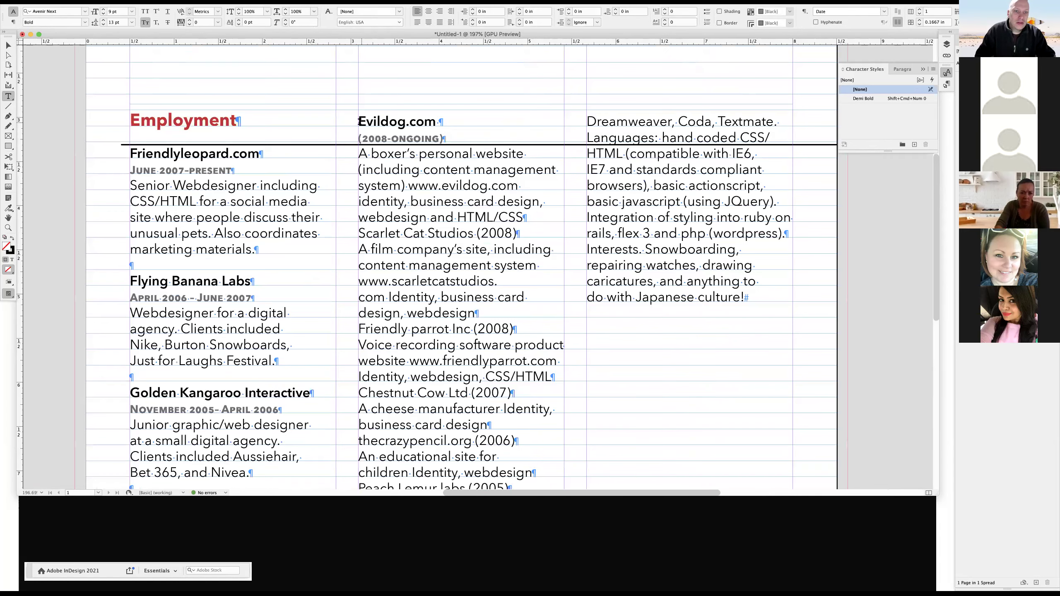
pyautogui.click(357, 121)
pyautogui.press('Return')
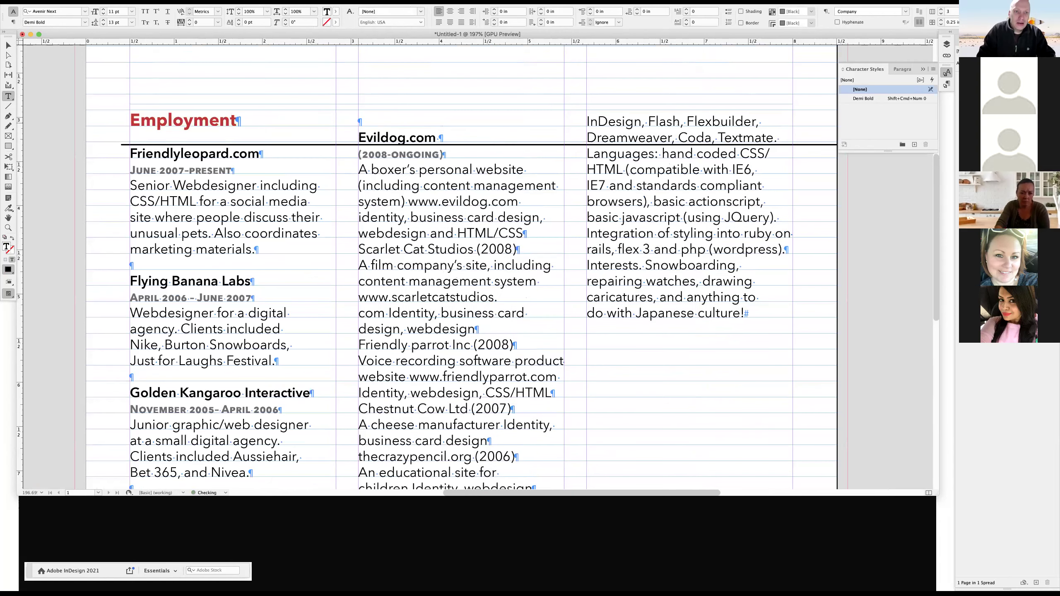
# Apply the Title paragraph style to the empty paragraph above "Evildog.com" to match the "Employment" heading's spacing.
pyautogui.doubleClick(374, 119)
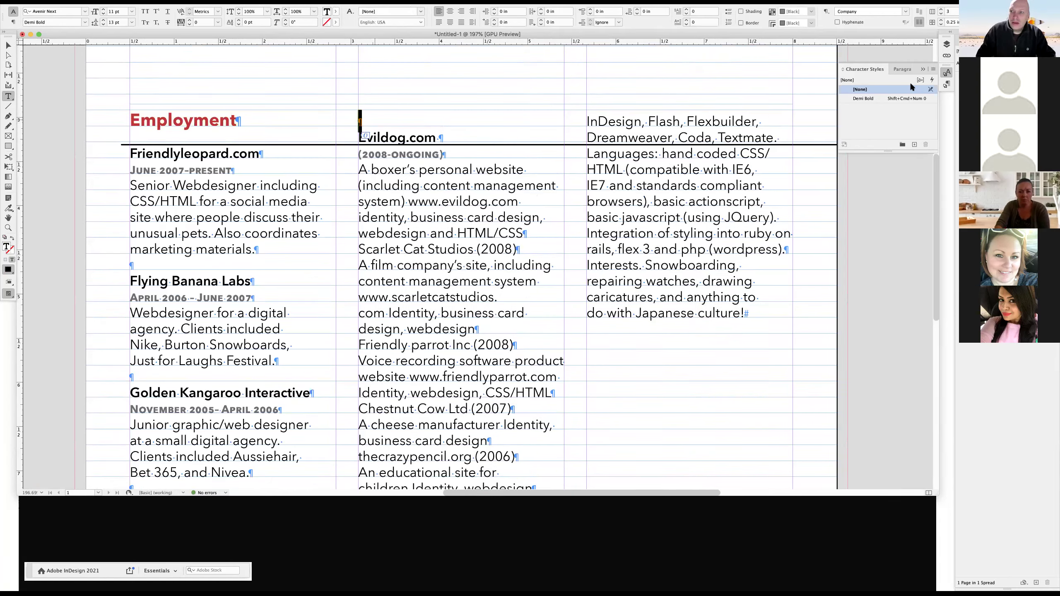
pyautogui.click(902, 70)
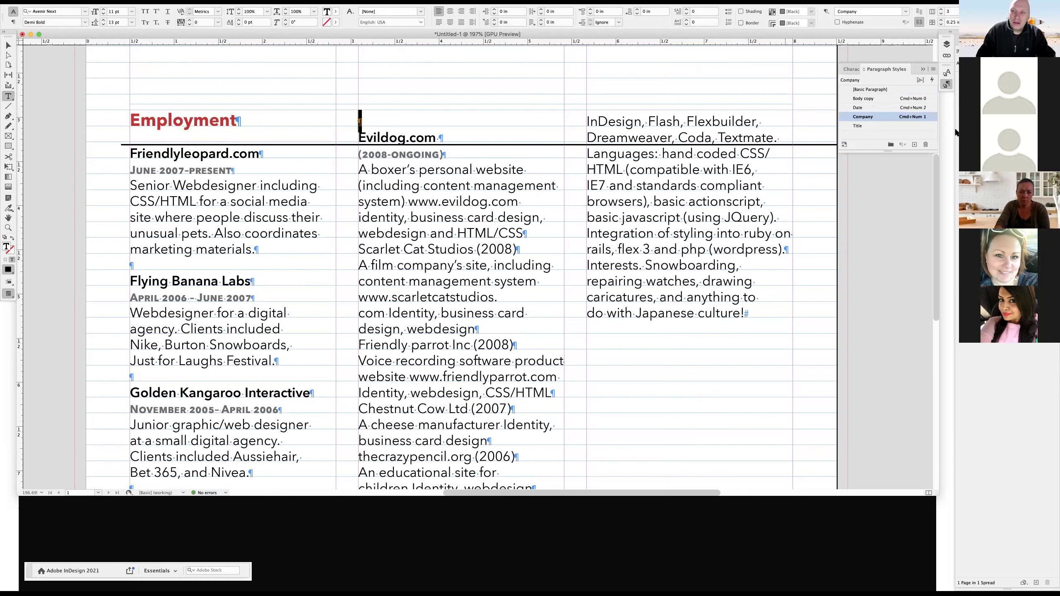
pyautogui.click(877, 127)
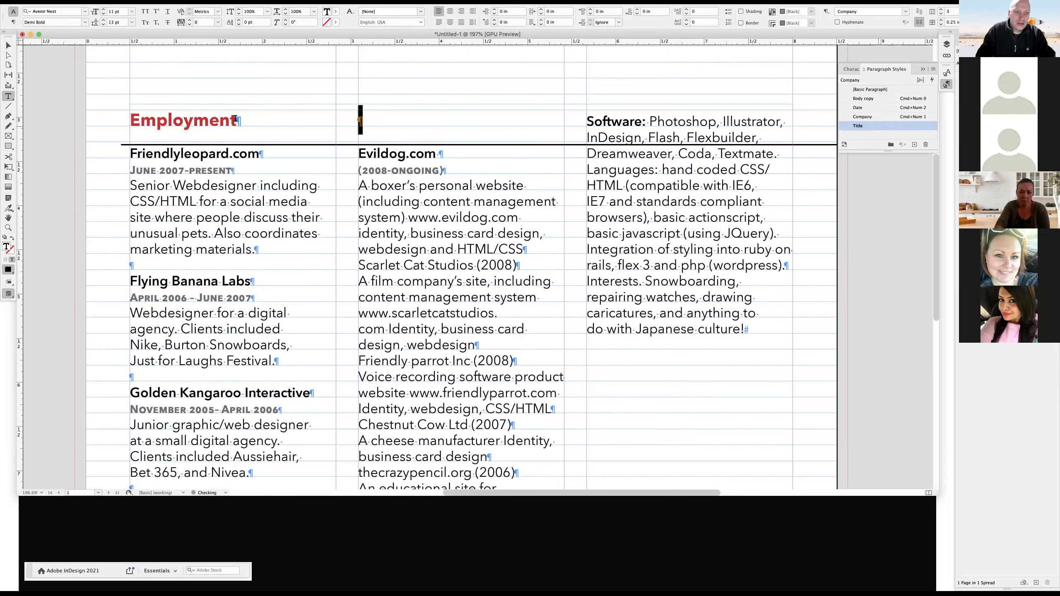
pyautogui.moveTo(194, 121); pyautogui.dragTo(342, 125)
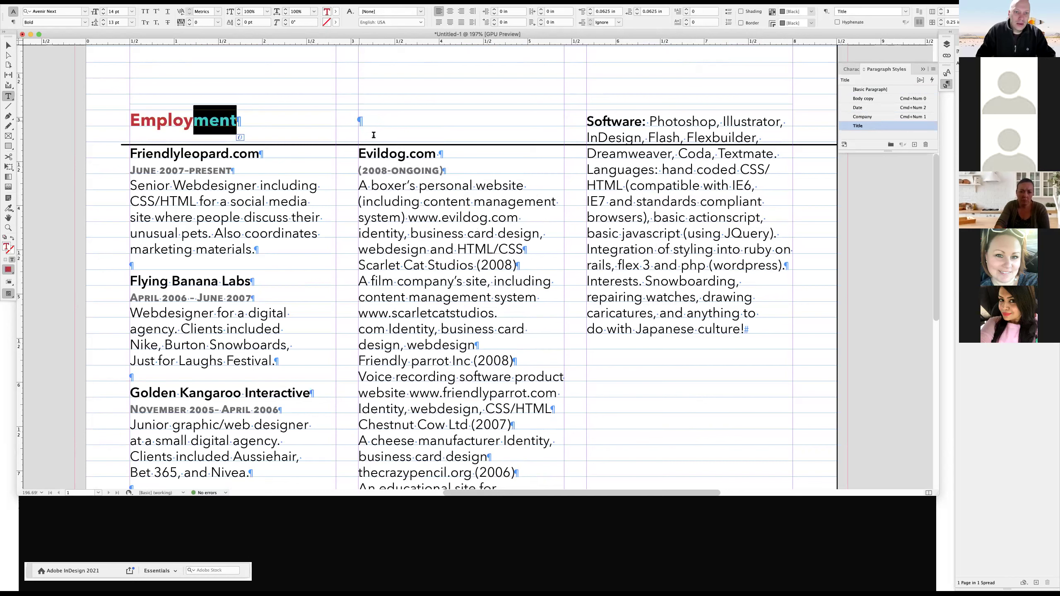
pyautogui.doubleClick(373, 135)
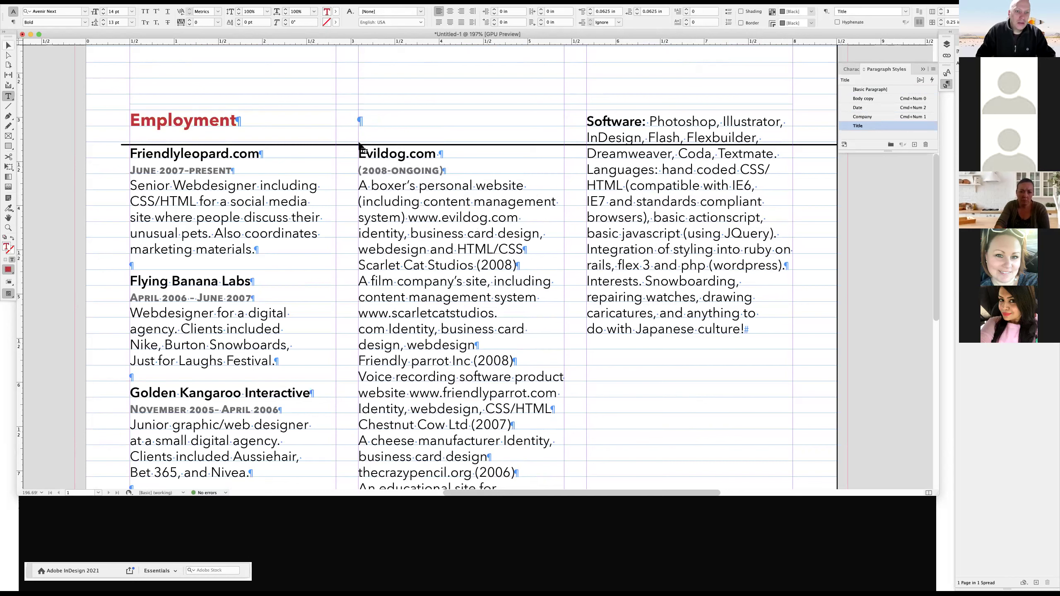
# Delete the horizontal line below the "Employment" heading and preview the page without guides or hidden characters.
pyautogui.press('Escape')
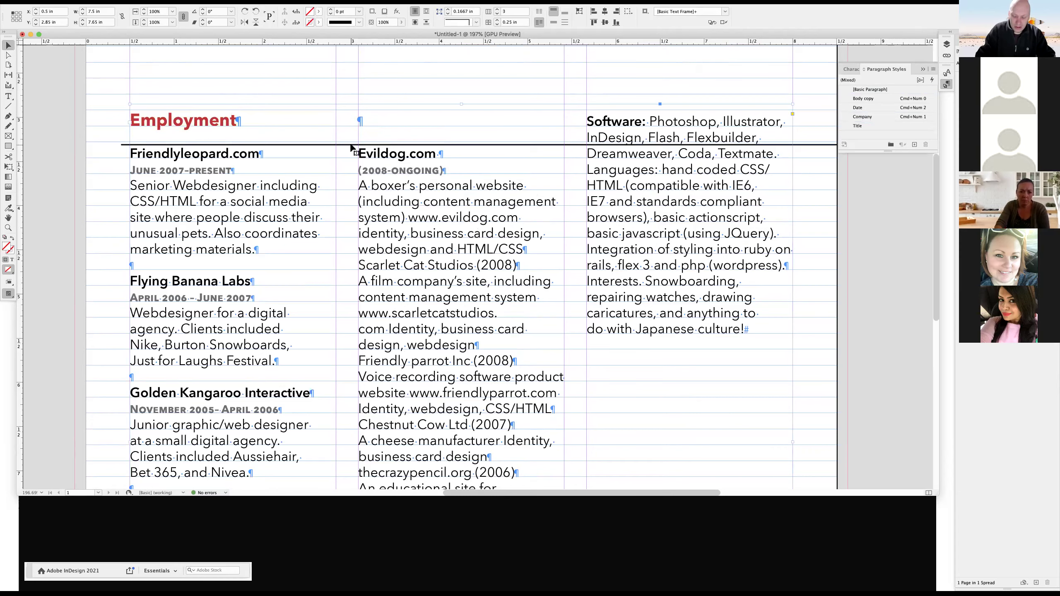
pyautogui.click(352, 145)
pyautogui.press('Delete')
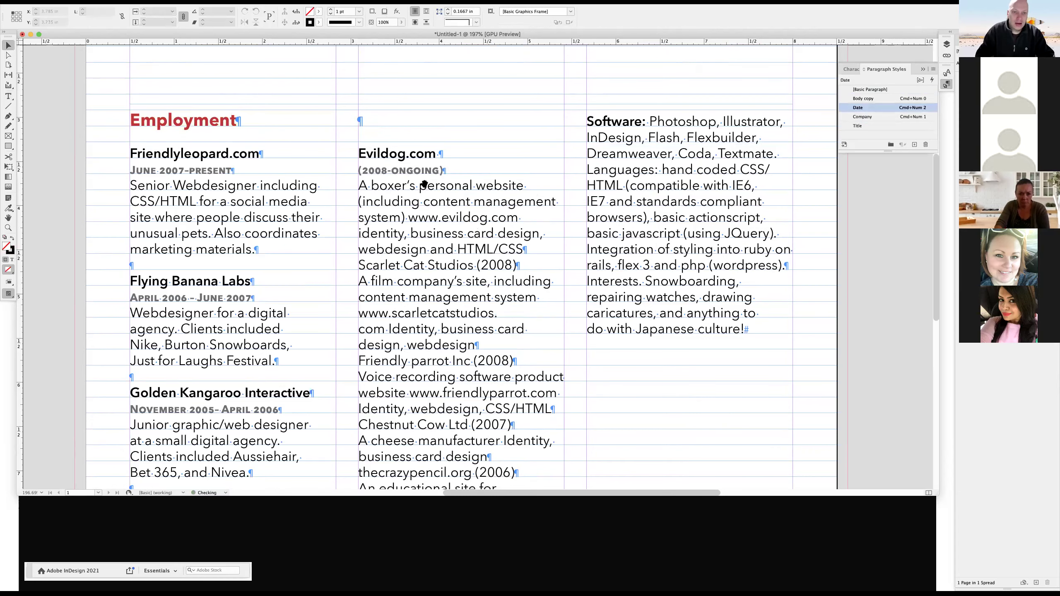
pyautogui.keyDown('alt'); pyautogui.keyDown('super'); pyautogui.click(424, 184); pyautogui.keyUp('super'); pyautogui.keyUp('alt')
pyautogui.press('w')
pyautogui.moveTo(473, 246); pyautogui.dragTo(426, 185)
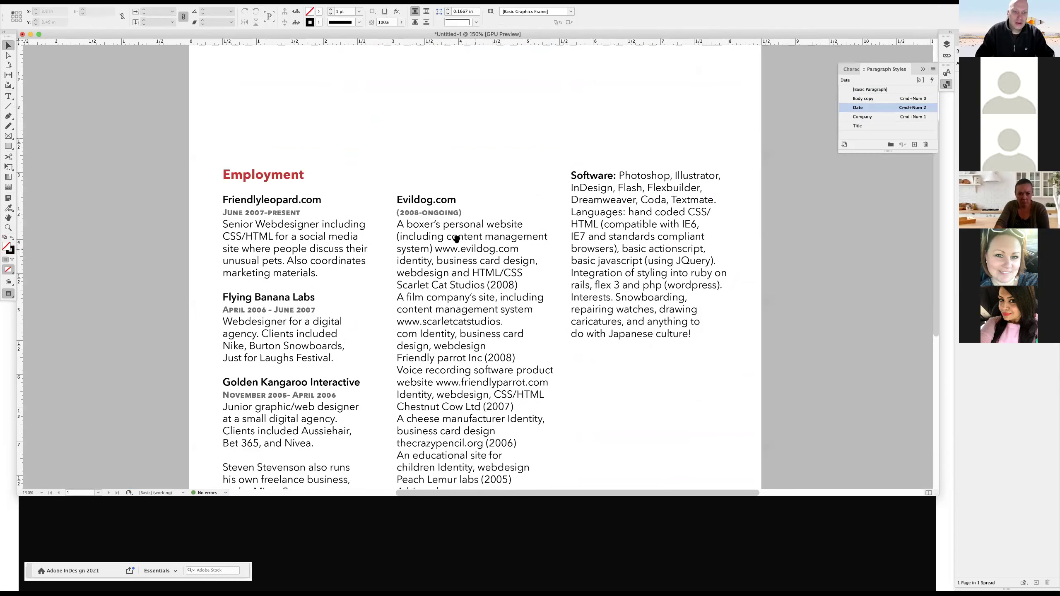
# Insert a column break after the last education entry to start the third column with "Computer skills", and remove the empty paragraph above that heading.
pyautogui.press('super+minus')
pyautogui.press('super+minus')
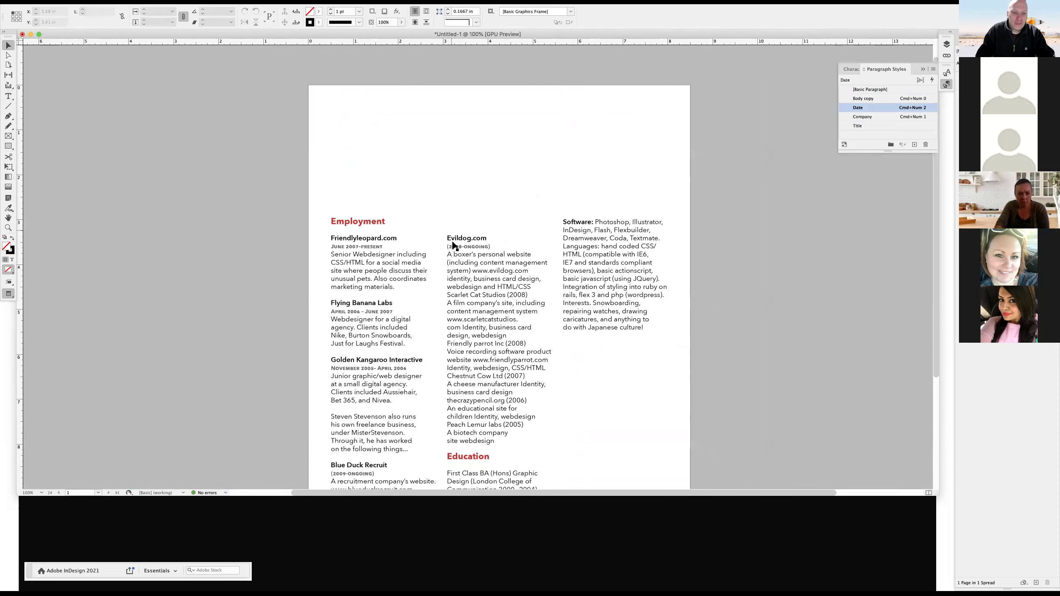
pyautogui.scroll(-5, 454, 246)
pyautogui.hscroll(4, 453, 245)
pyautogui.press('w')
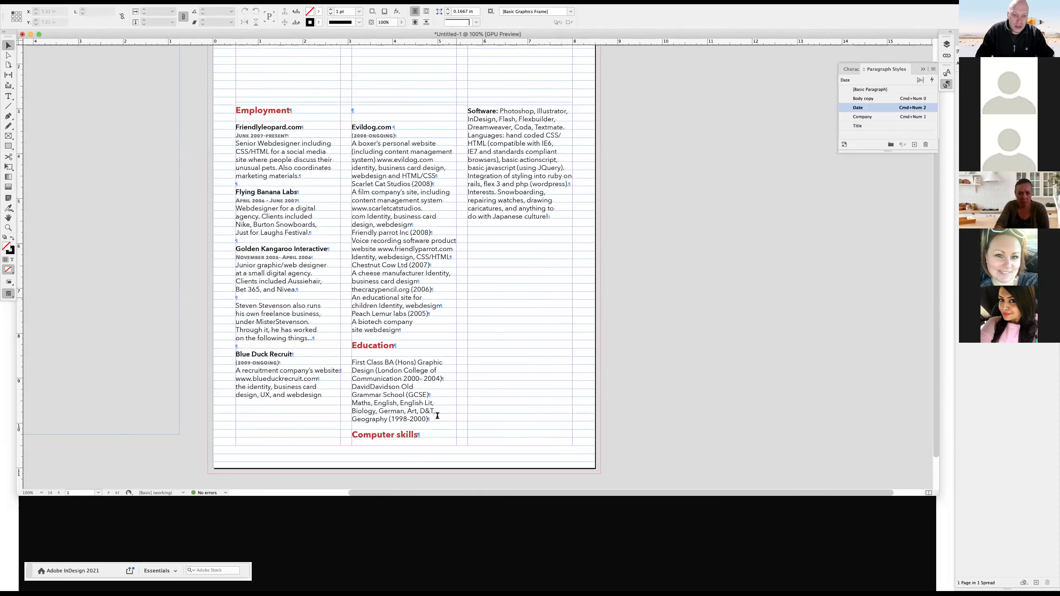
pyautogui.doubleClick(438, 416)
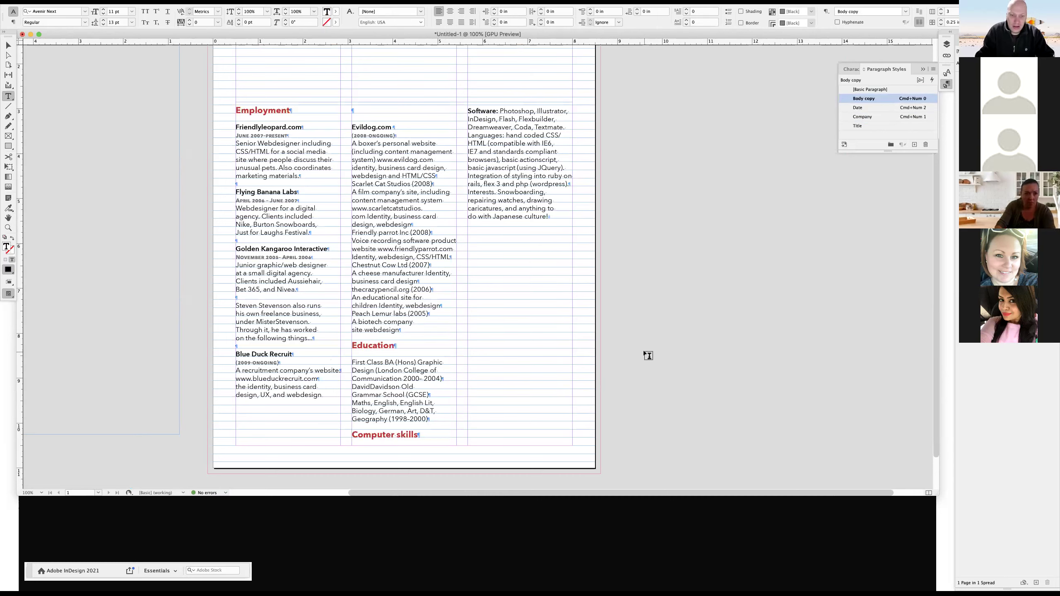
pyautogui.press('KP_Enter')
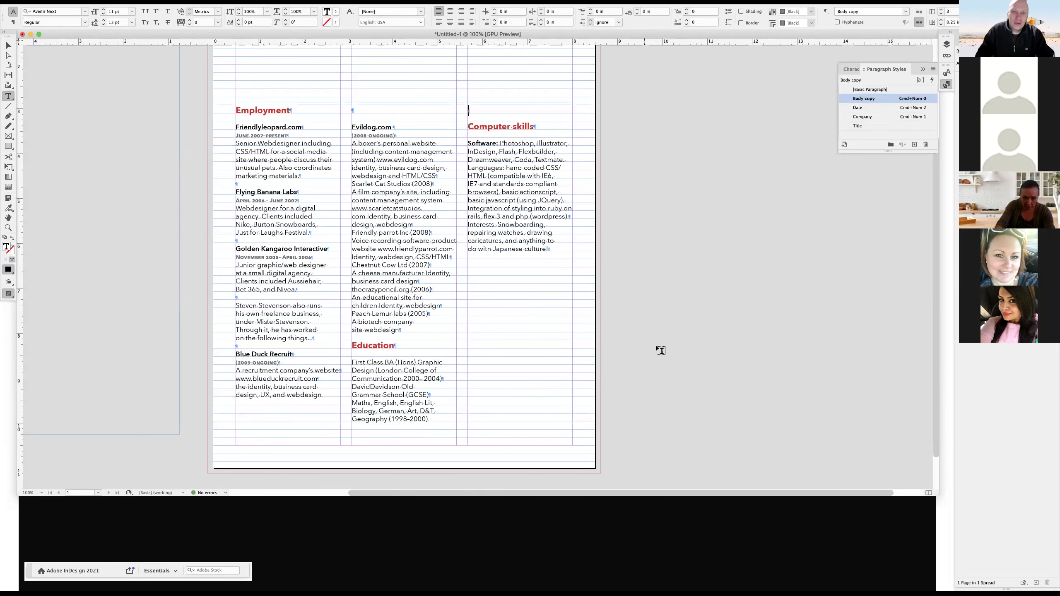
pyautogui.press('Delete')
pyautogui.click(654, 229)
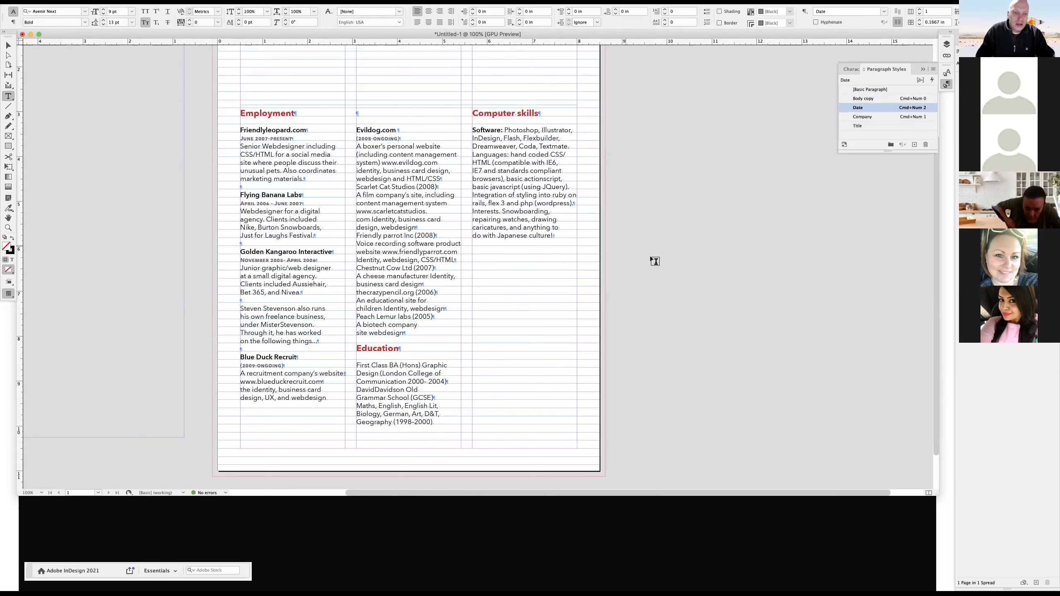
# Fit the contact details frame on the pasteboard to its content and move it onto the page's upper-left margin corner, above the columns.
pyautogui.scroll(1, 653, 259)
pyautogui.hscroll(-1, 654, 259)
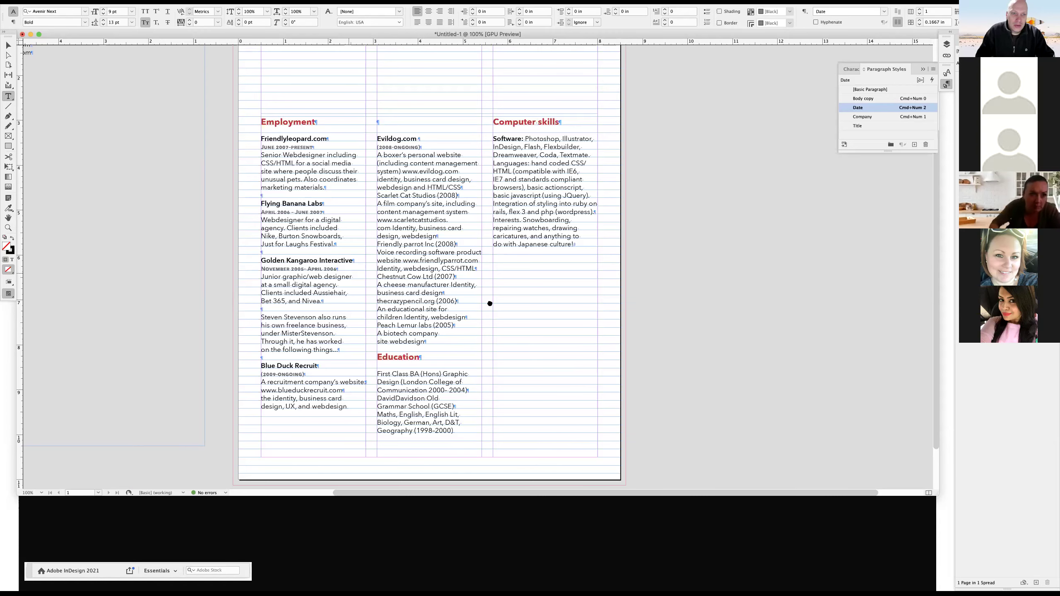
pyautogui.hscroll(-5, 492, 309)
pyautogui.scroll(1, 492, 309)
pyautogui.scroll(2, 485, 325)
pyautogui.hscroll(-1, 485, 326)
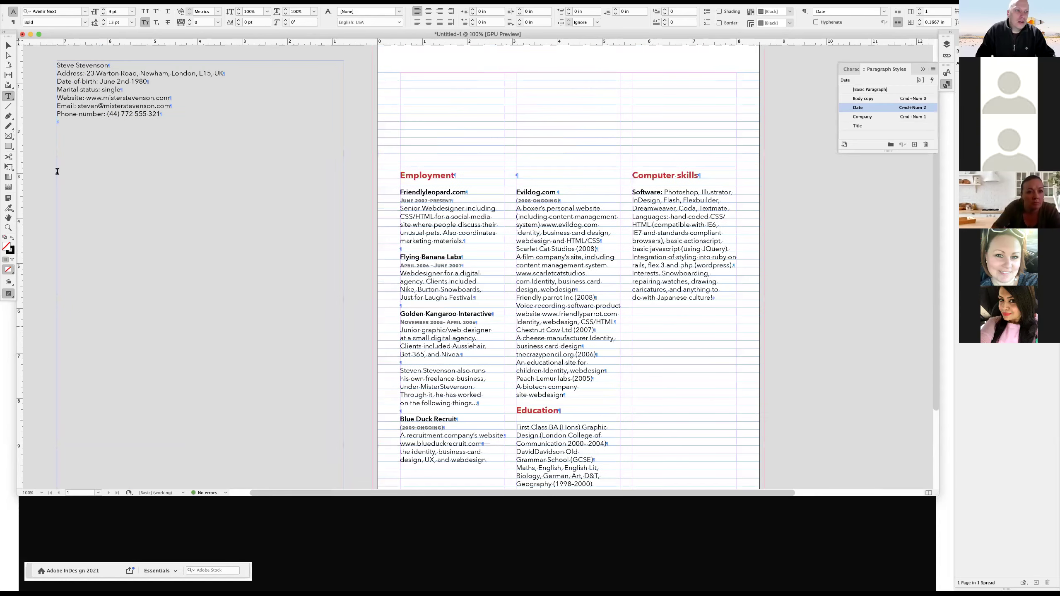
pyautogui.click(8, 45)
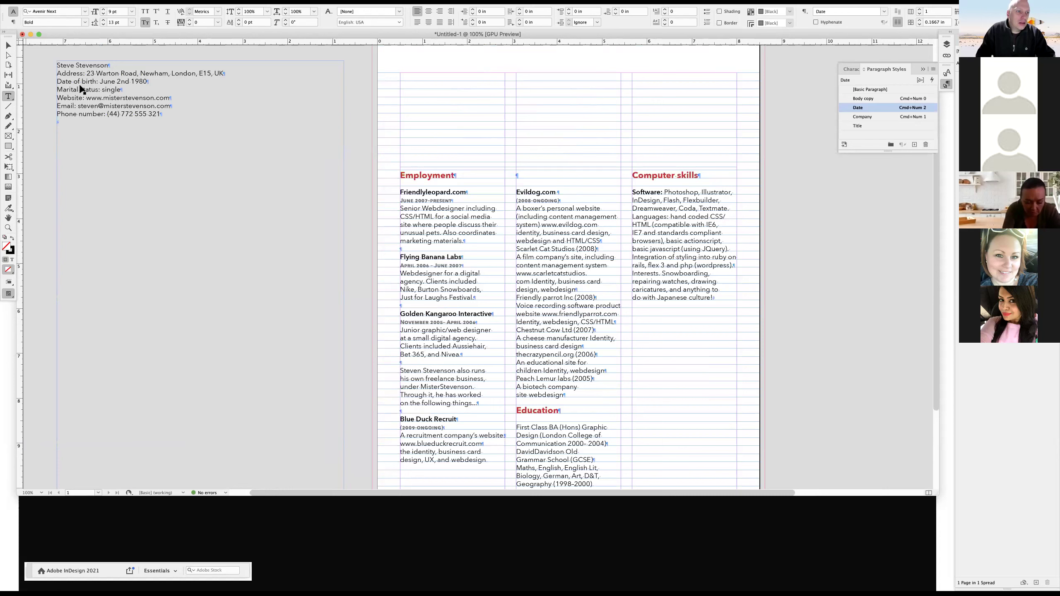
pyautogui.click(103, 100)
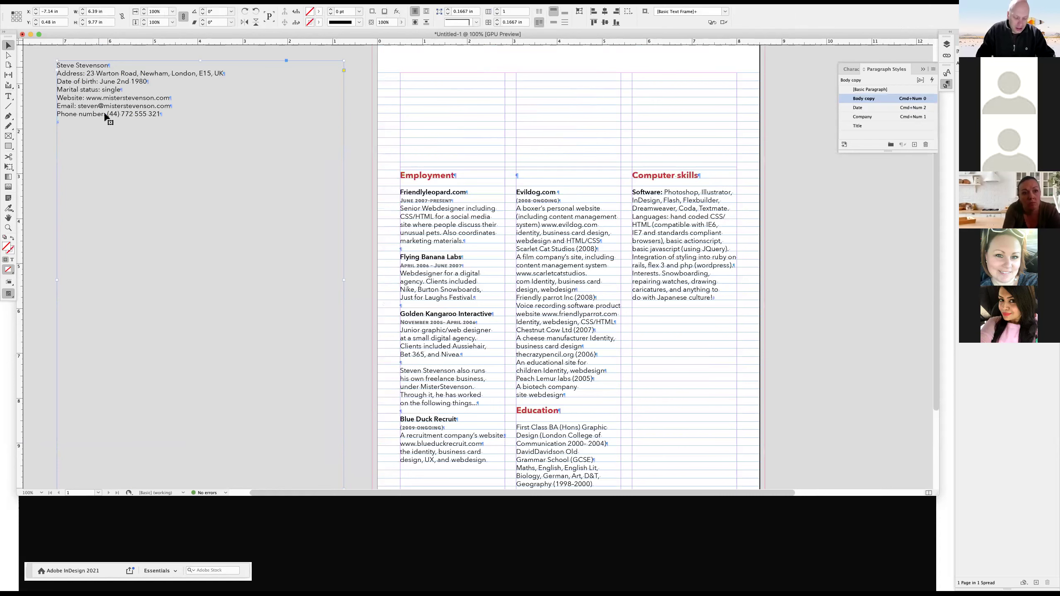
pyautogui.press('super+alt+c')
pyautogui.moveTo(102, 93); pyautogui.dragTo(446, 109)
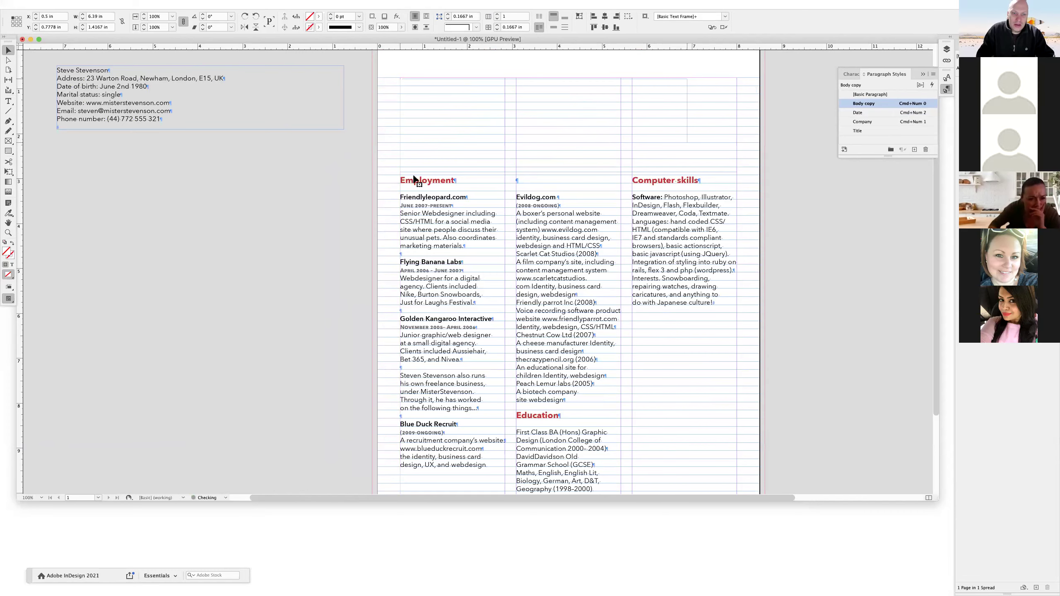
# Resize the contact details frame to span the second and third columns, about 4.92 in wide and 1.87 in high.
pyautogui.scroll(3, 414, 180)
pyautogui.hscroll(4, 414, 180)
pyautogui.moveTo(293, 207); pyautogui.dragTo(409, 229)
pyautogui.moveTo(581, 186); pyautogui.dragTo(631, 186)
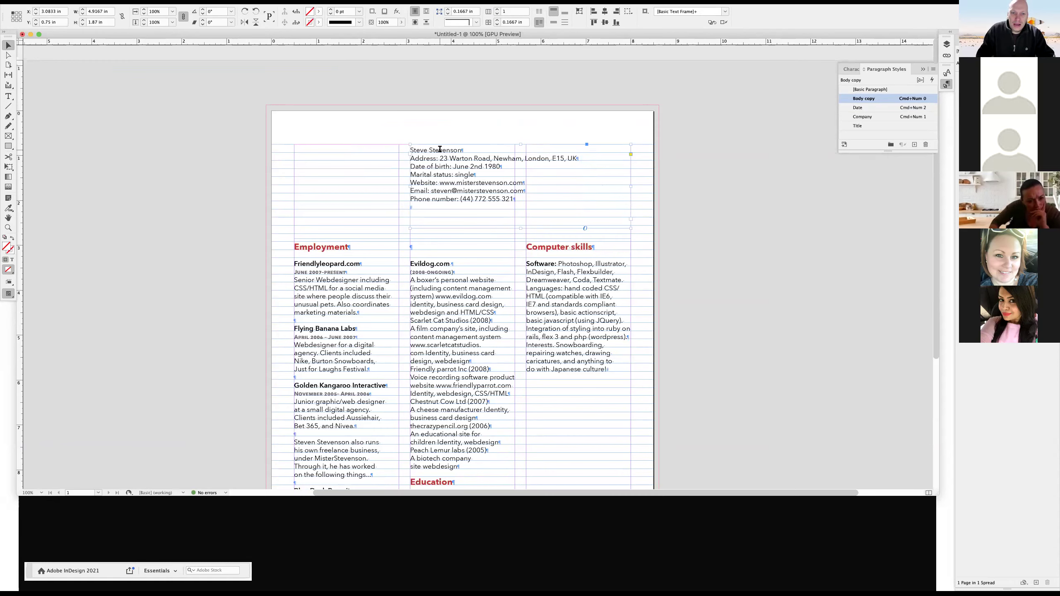
# Enlarge the full name in the first line of the contact details to 27 pt.
pyautogui.tripleClick(440, 149)
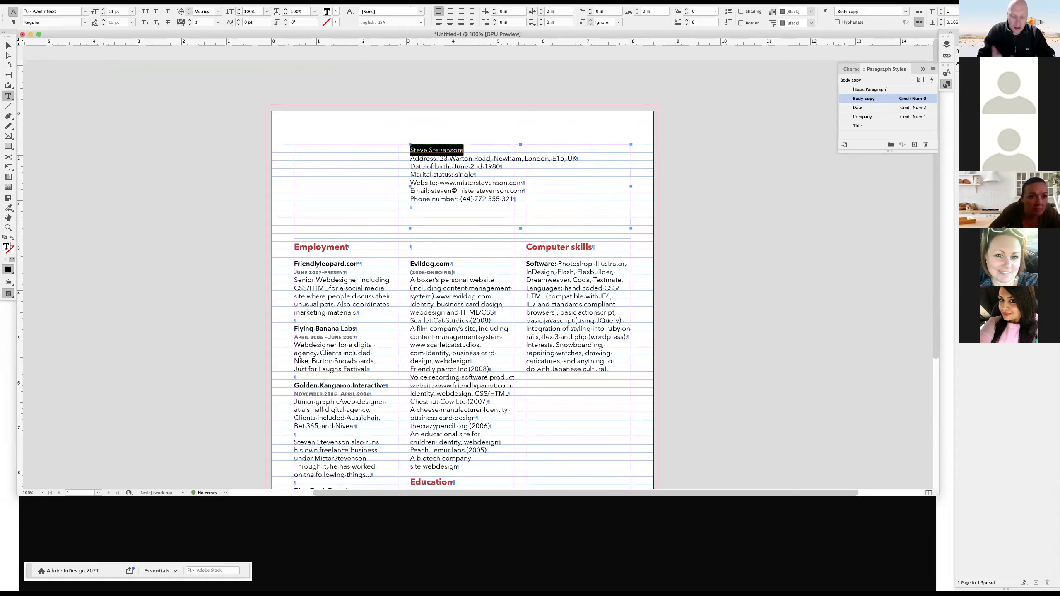
pyautogui.press('super+shift+period')
pyautogui.press('super+shift+period')
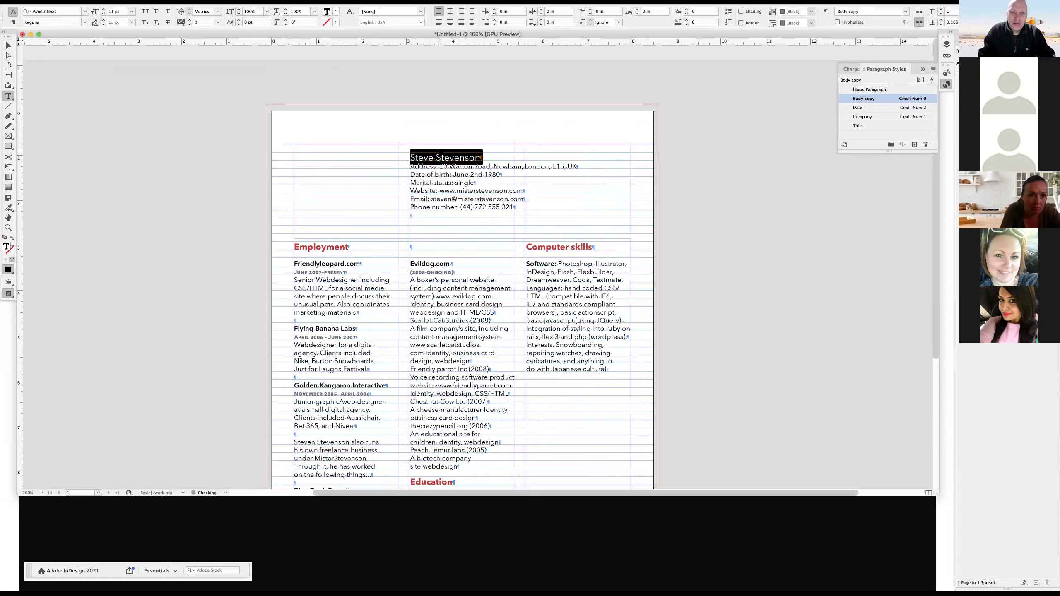
pyautogui.press('super+shift+period')
pyautogui.press('super+shift+period')
pyautogui.press('super+shift+period')
pyautogui.press('super+shift+period')
pyautogui.press('super+shift+period')
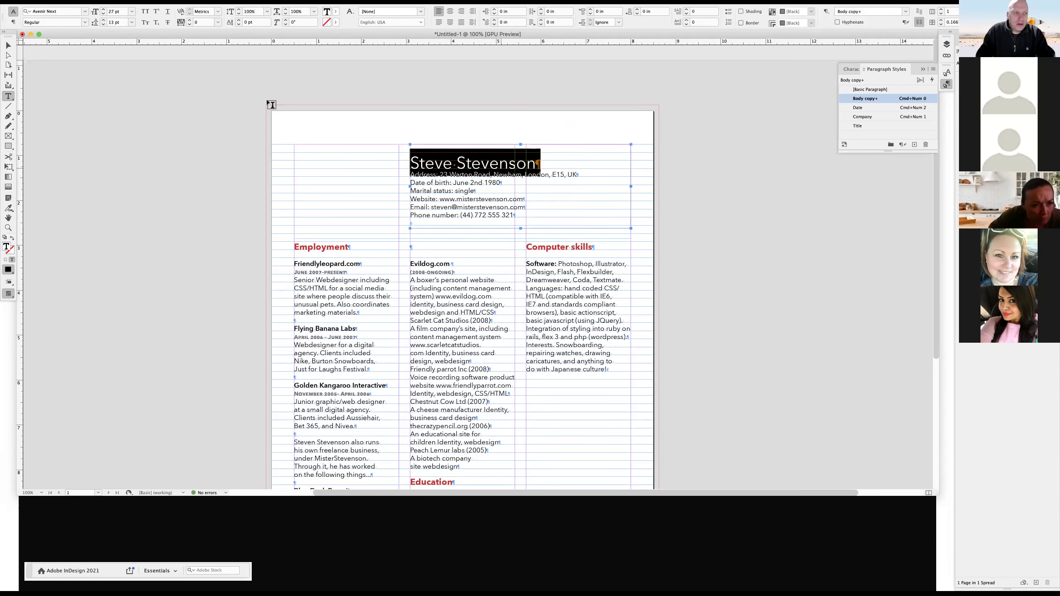
# Cut the name line from the contact details and lower the frame's upper edge to free space above it.
pyautogui.press('BackSpace')
pyautogui.click(10, 48)
pyautogui.moveTo(521, 144); pyautogui.dragTo(518, 179)
pyautogui.click(734, 205)
# Paste the name as its own frame above the contact details, sized about 4.92 by 0.71 in across the second and third columns.
pyautogui.press('super+v')
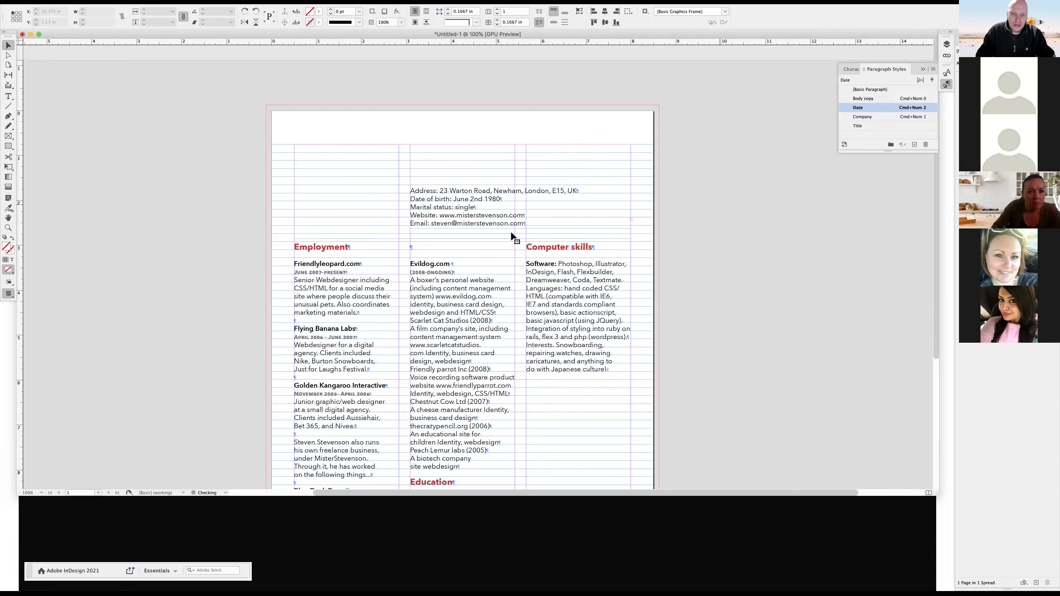
pyautogui.moveTo(494, 202); pyautogui.dragTo(483, 175)
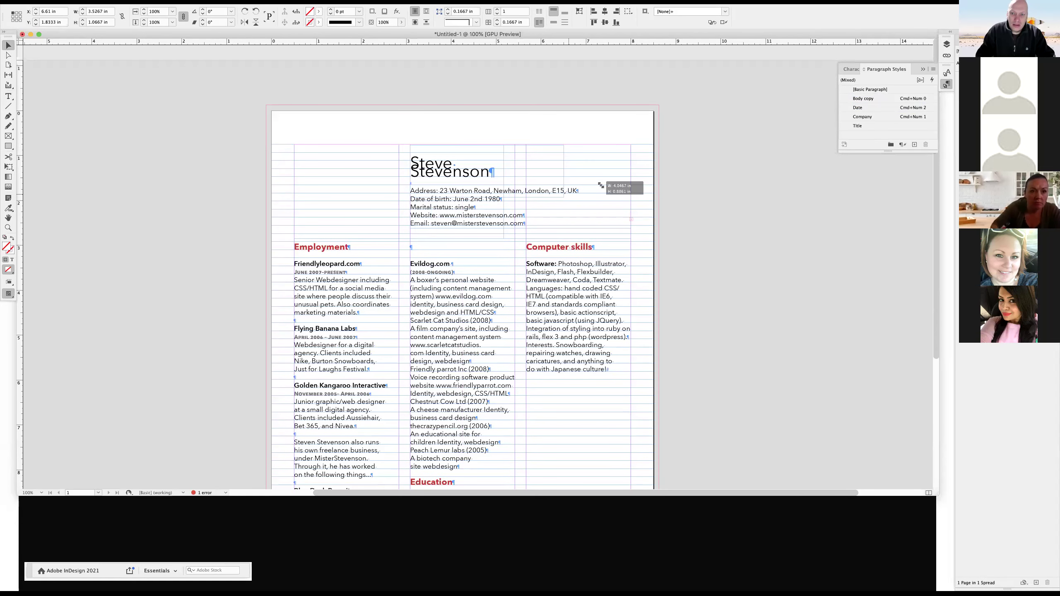
pyautogui.moveTo(601, 184); pyautogui.dragTo(631, 178)
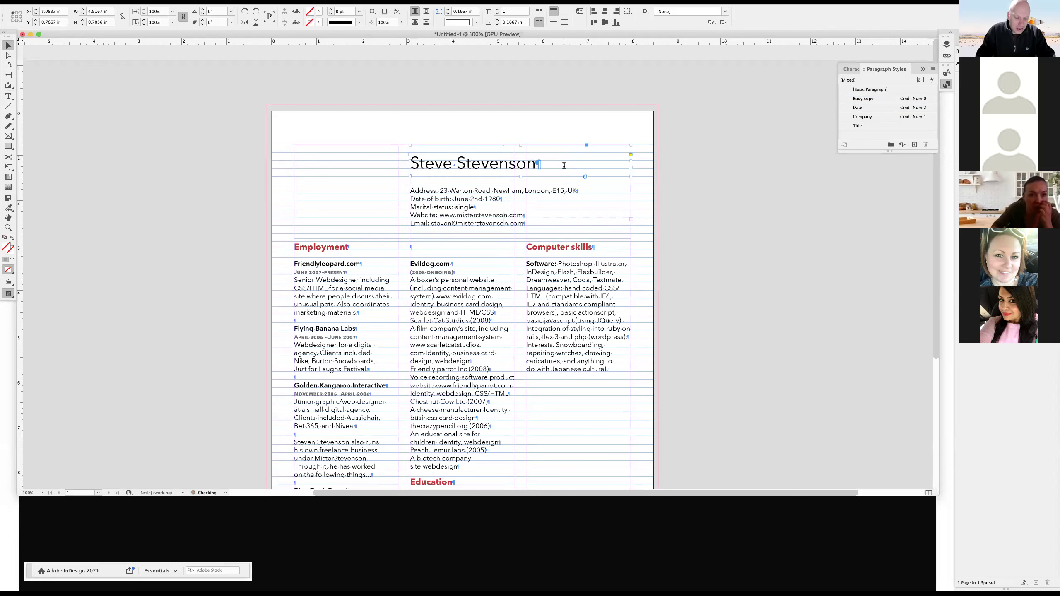
# Center the name text within its frame.
pyautogui.doubleClick(537, 159)
pyautogui.press('super+a')
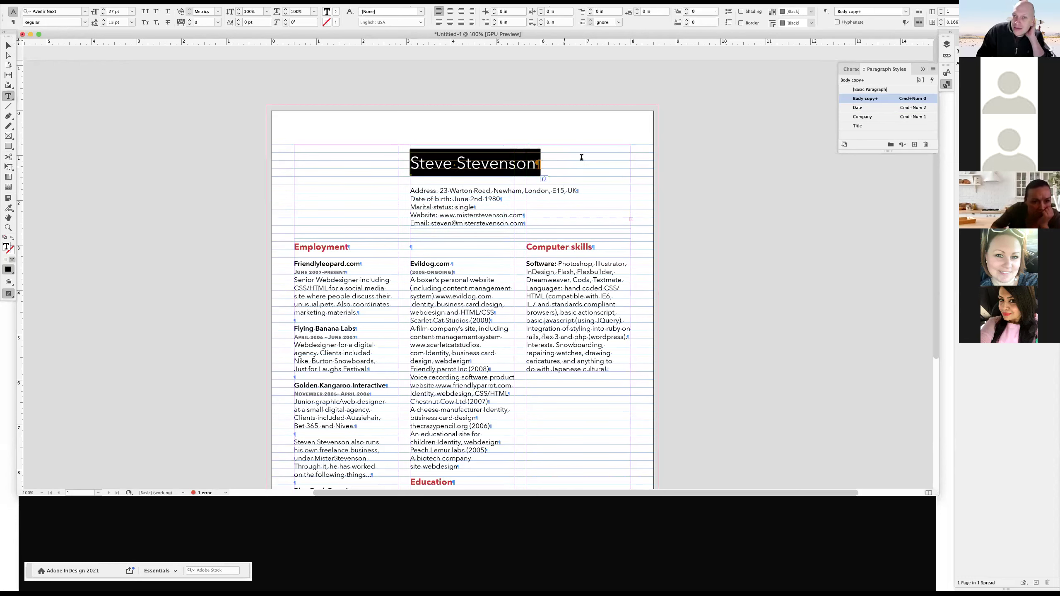
pyautogui.click(450, 12)
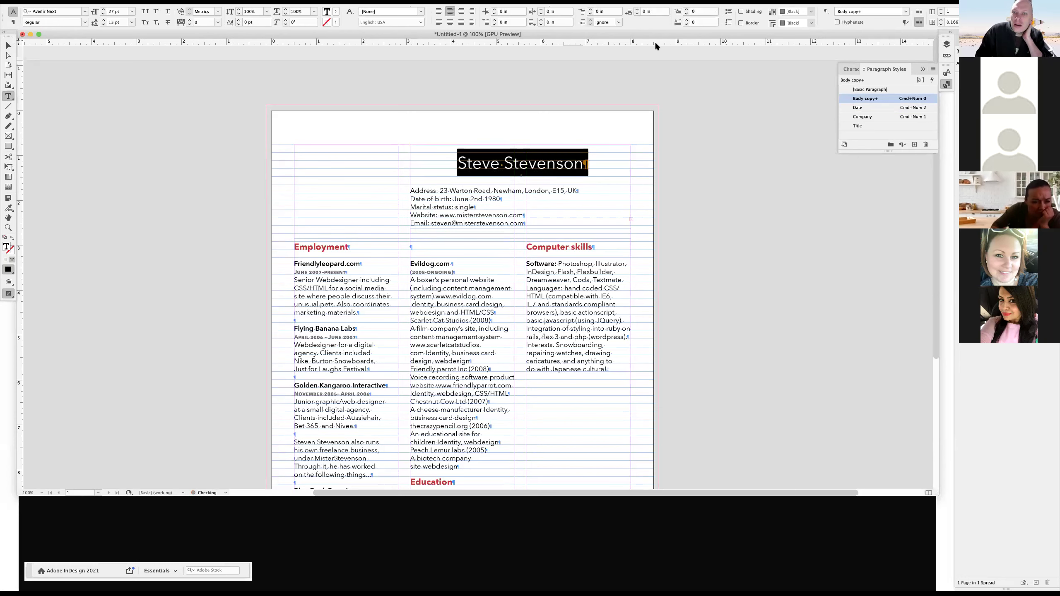
# Try black paragraph shading behind the name, and undo it.
pyautogui.click(742, 12)
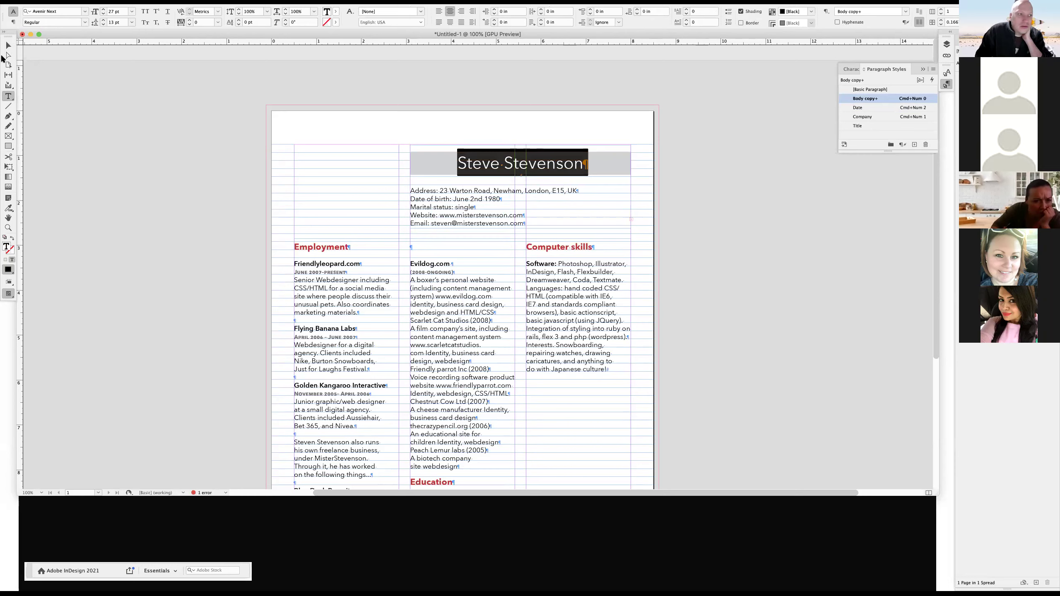
pyautogui.press('Escape')
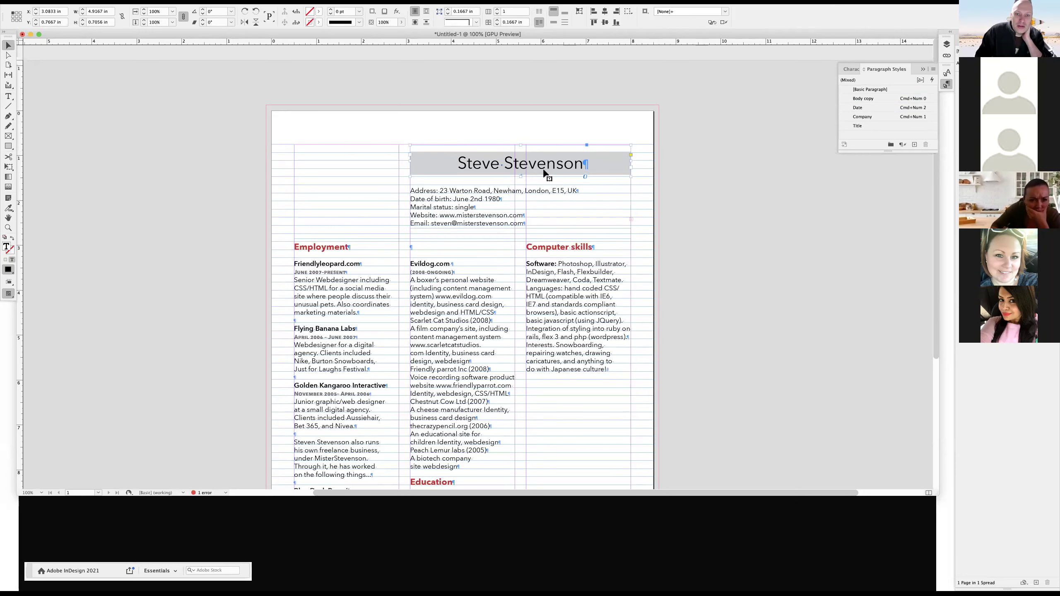
pyautogui.press('super+shift+a')
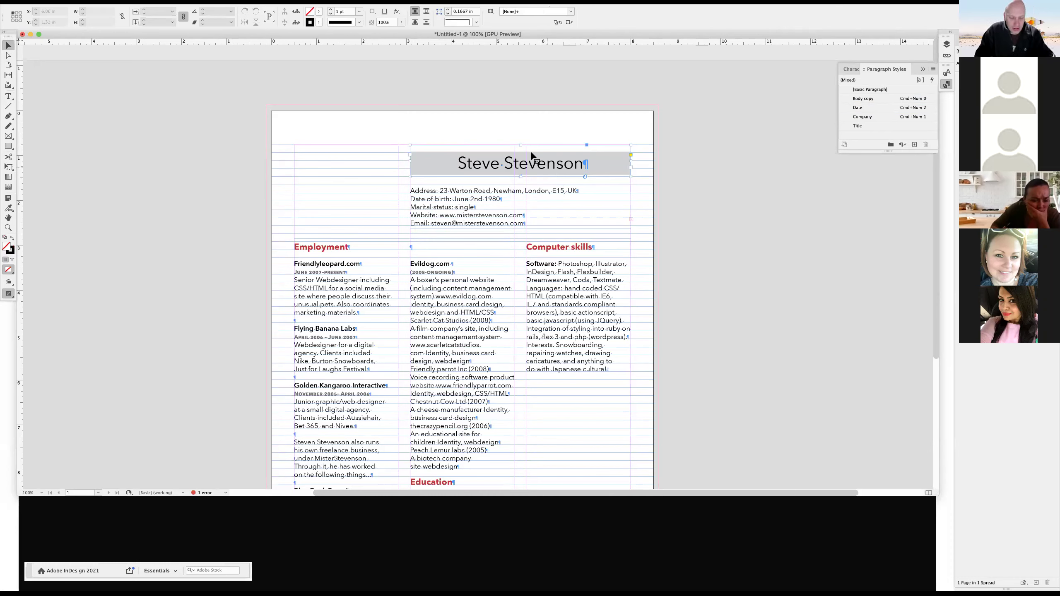
pyautogui.moveTo(547, 170); pyautogui.dragTo(533, 147)
pyautogui.press('super+z')
pyautogui.press('super+z')
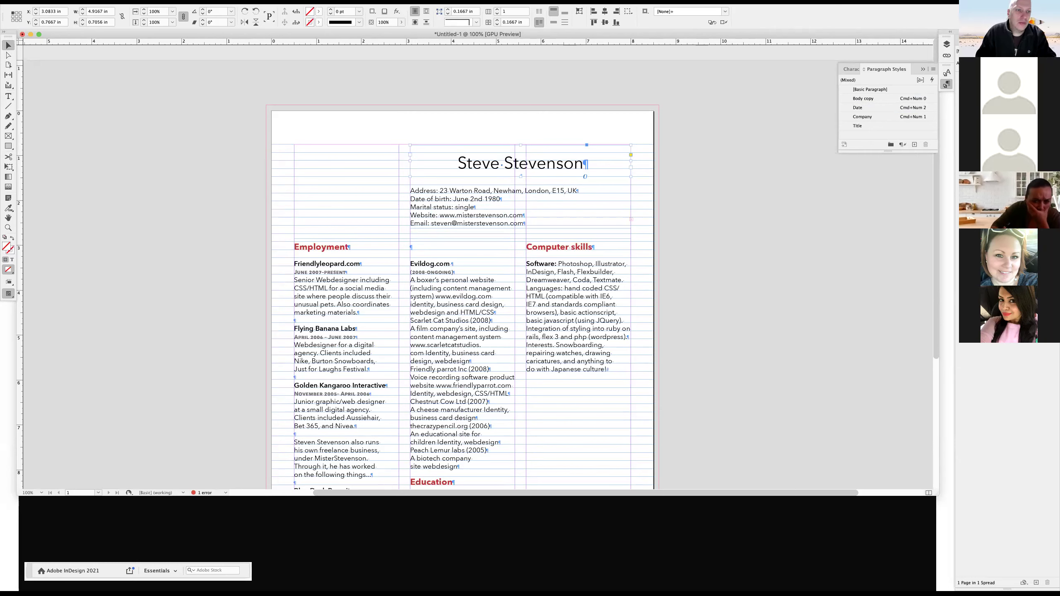
# Try filling the name's frame with the red swatch C=15 M=100 Y=100 K=0, and undo the fill.
pyautogui.click(214, 2)
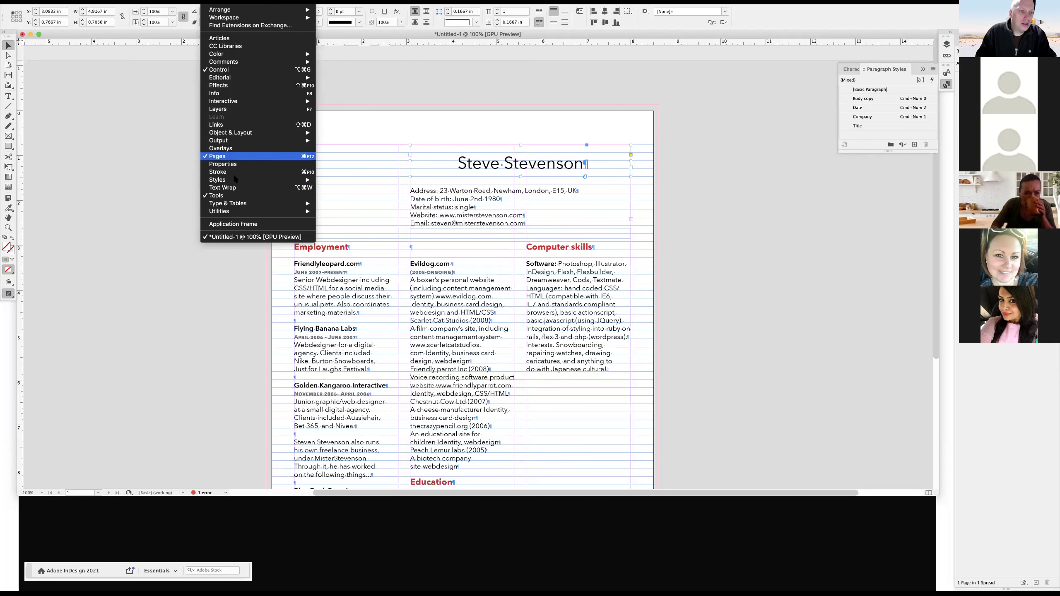
pyautogui.moveTo(291, 58)
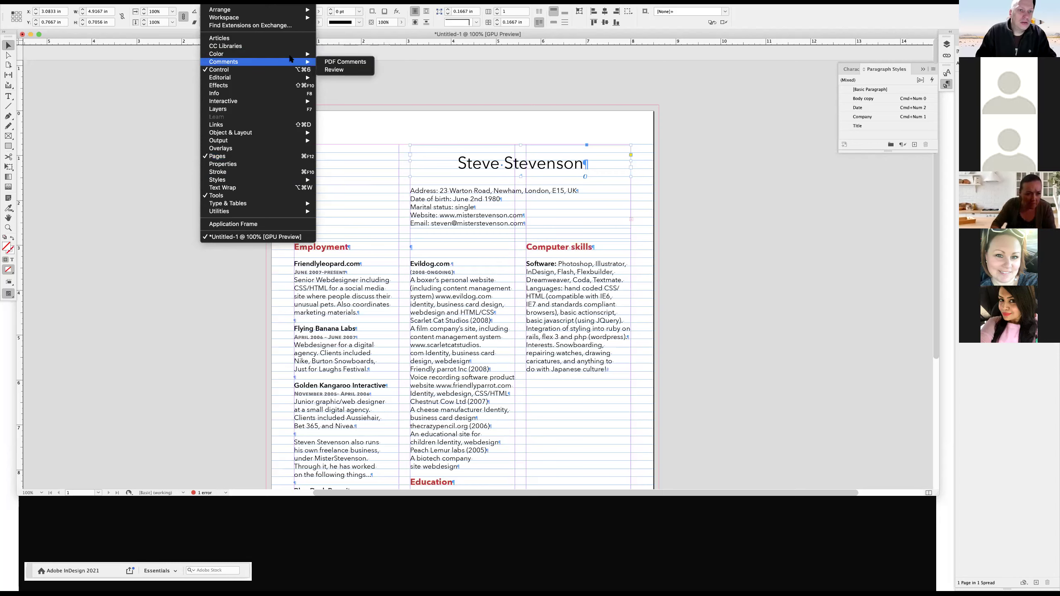
pyautogui.click(322, 79)
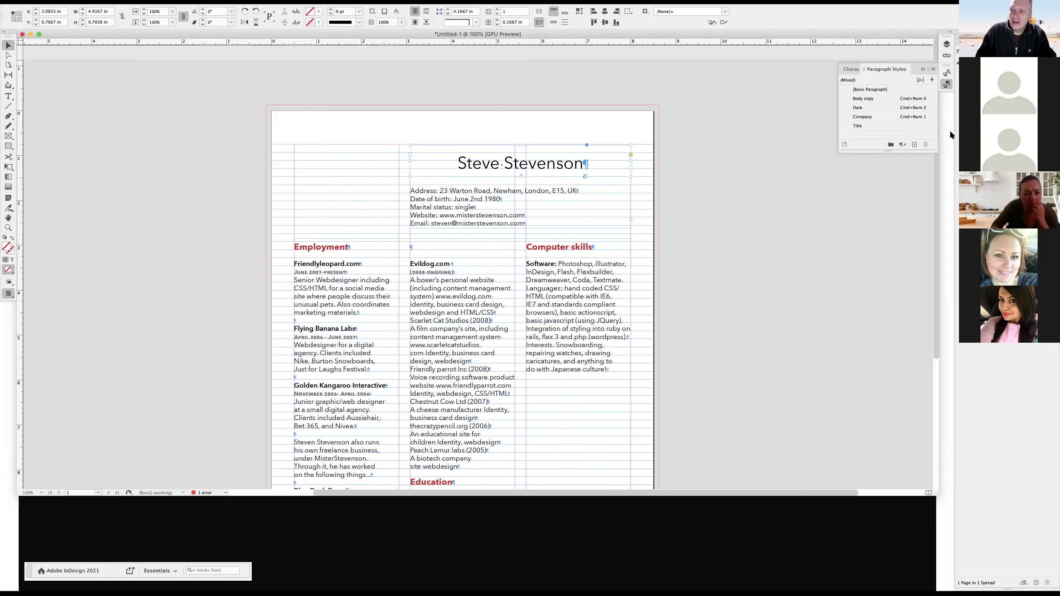
pyautogui.press('F5')
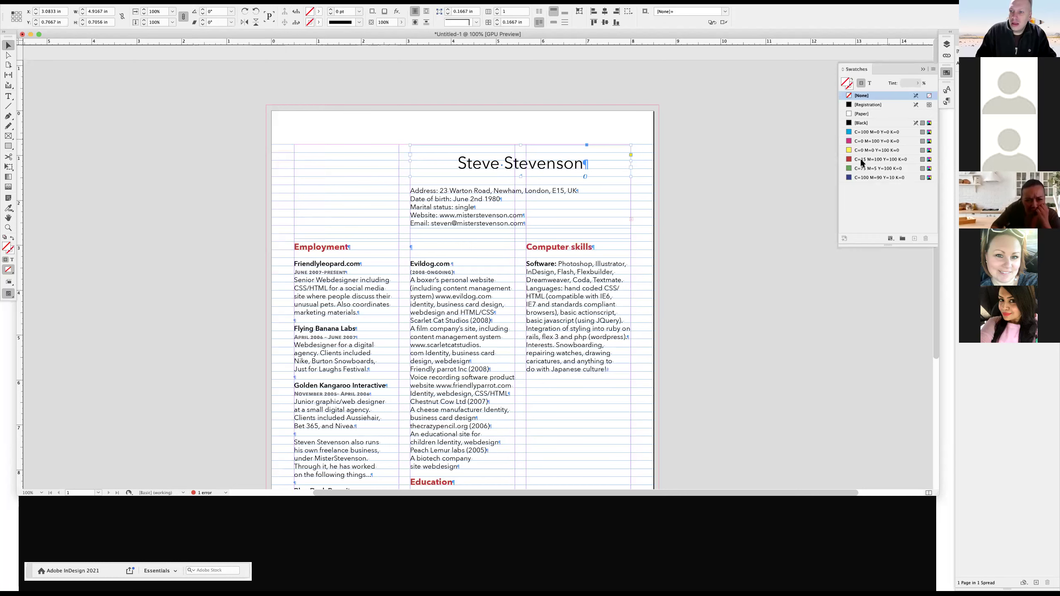
pyautogui.moveTo(859, 161); pyautogui.dragTo(574, 164)
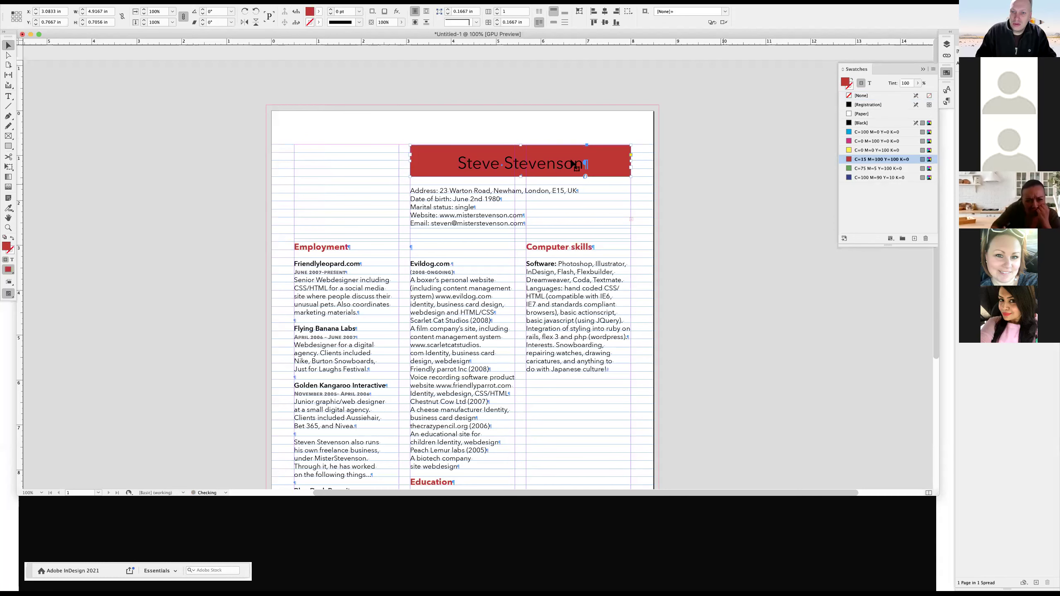
pyautogui.press('super+shift+a')
pyautogui.click(574, 164)
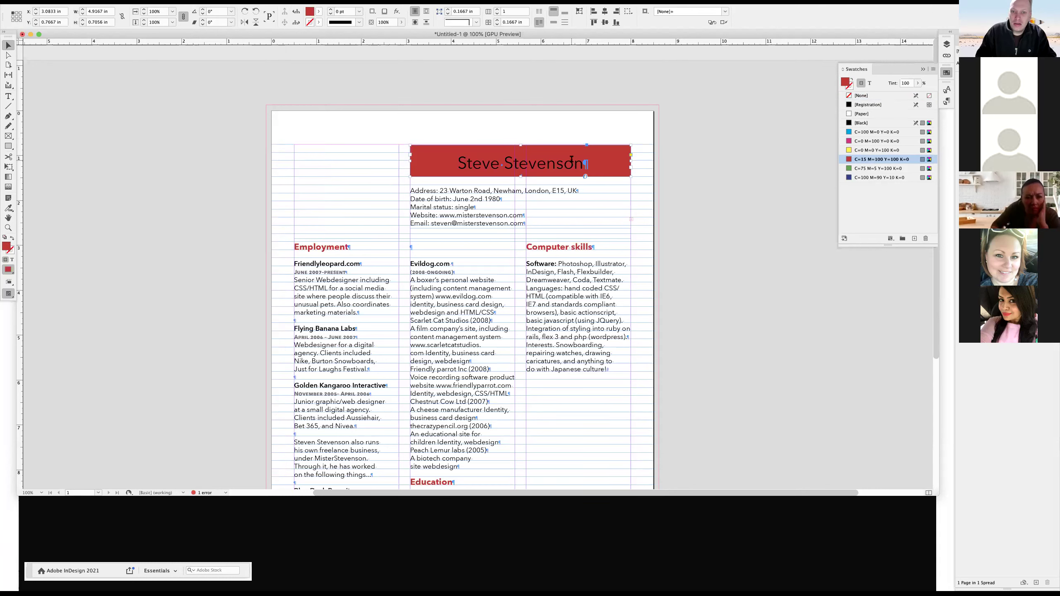
pyautogui.press('super+z')
pyautogui.press('super+z')
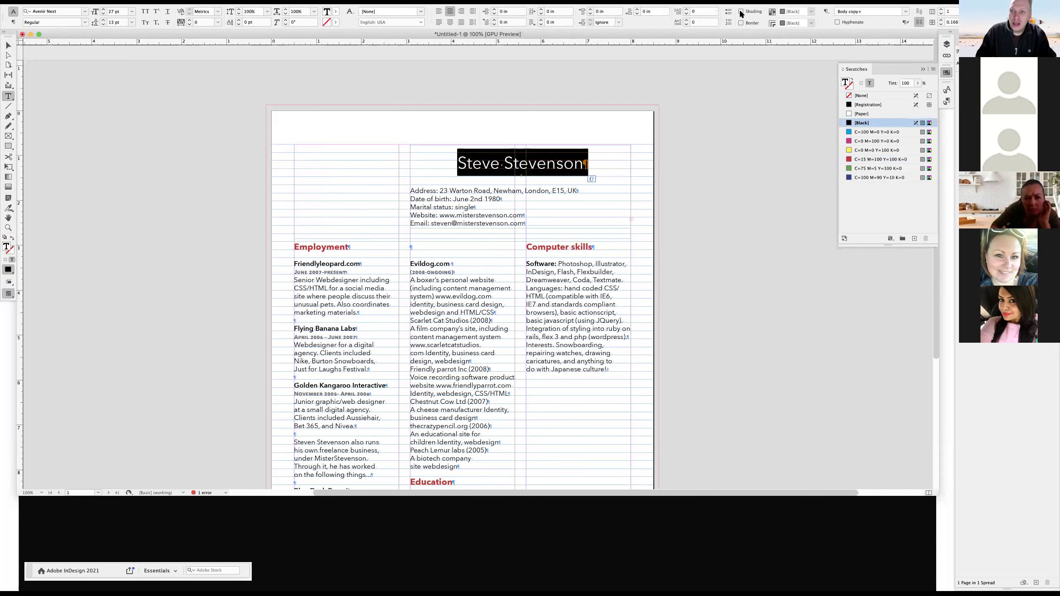
# Shade the name paragraph with the red swatch C=15 M=100 Y=100 K=0 at 100% tint, with preview on.
pyautogui.click(741, 11)
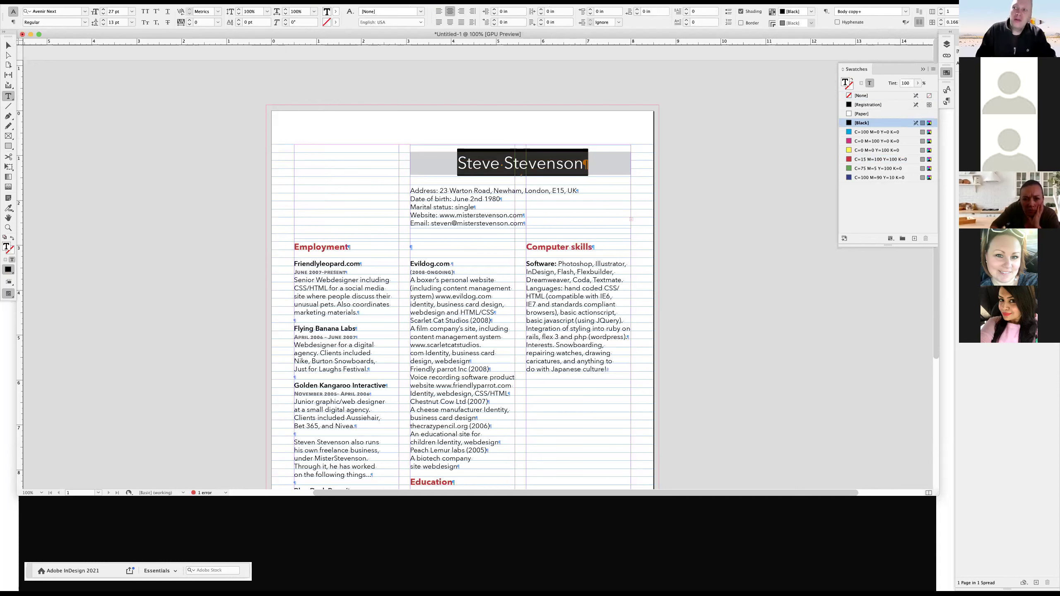
pyautogui.click(968, 16)
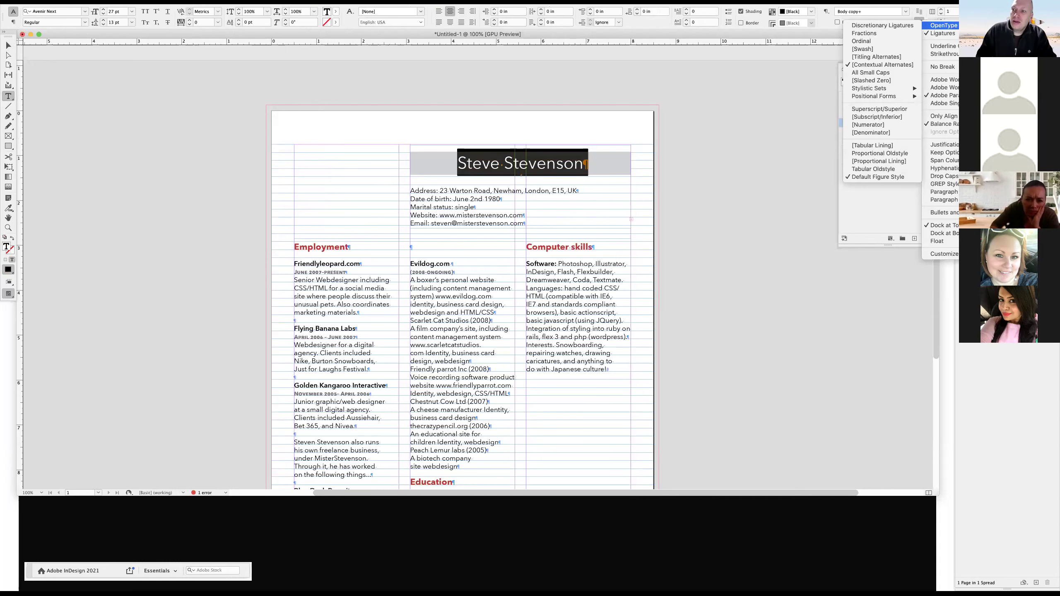
pyautogui.click(944, 199)
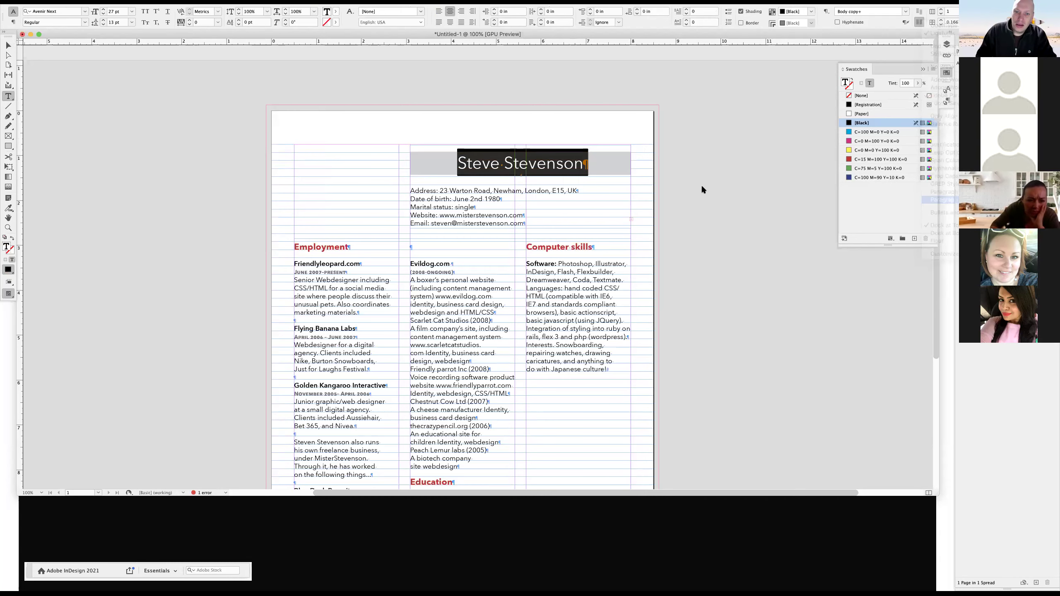
pyautogui.moveTo(583, 157); pyautogui.dragTo(664, 182)
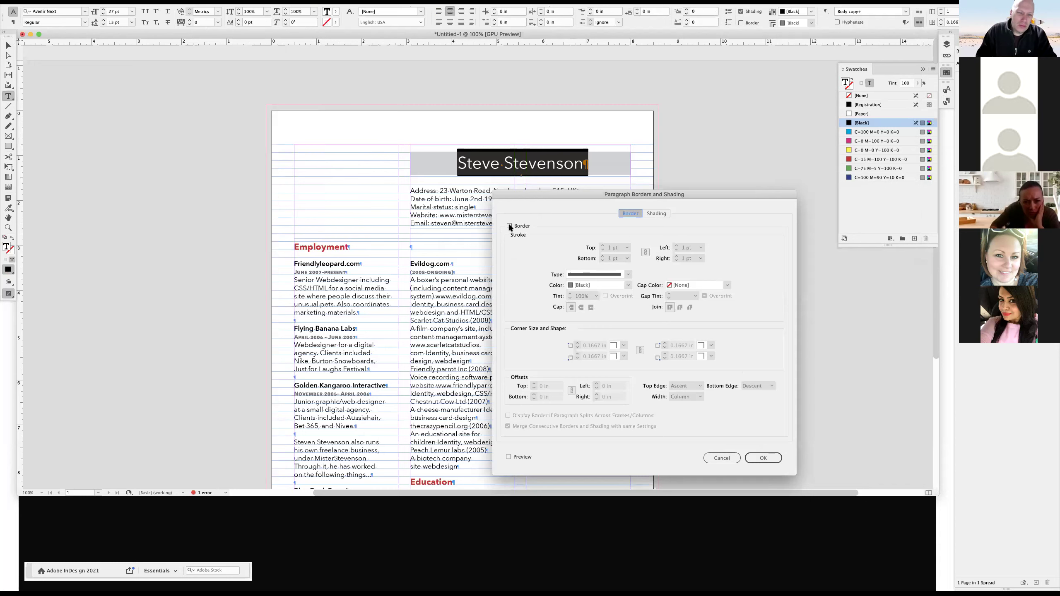
pyautogui.click(508, 226)
pyautogui.click(509, 225)
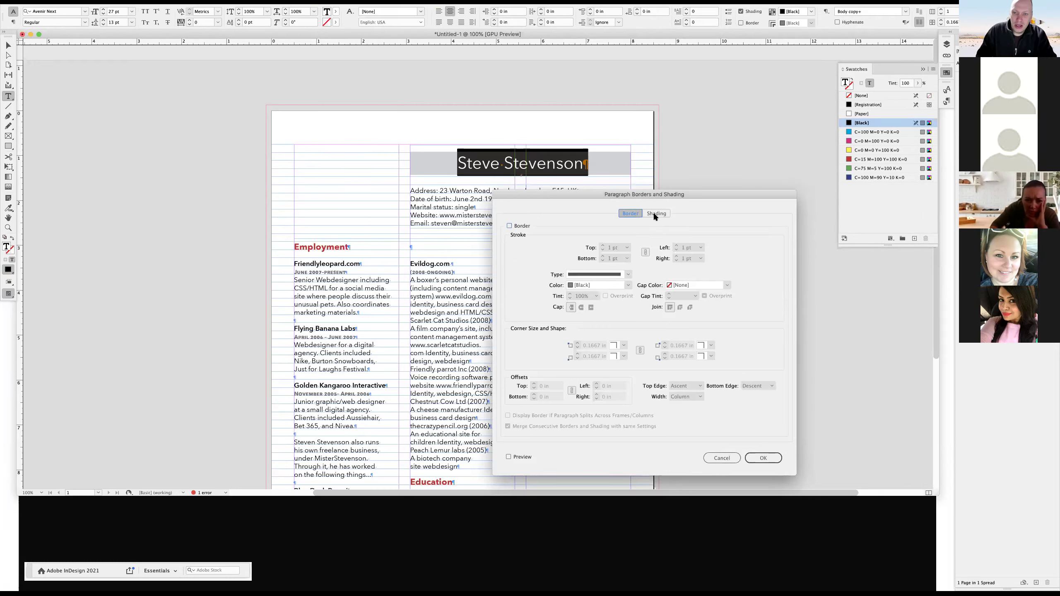
pyautogui.click(655, 214)
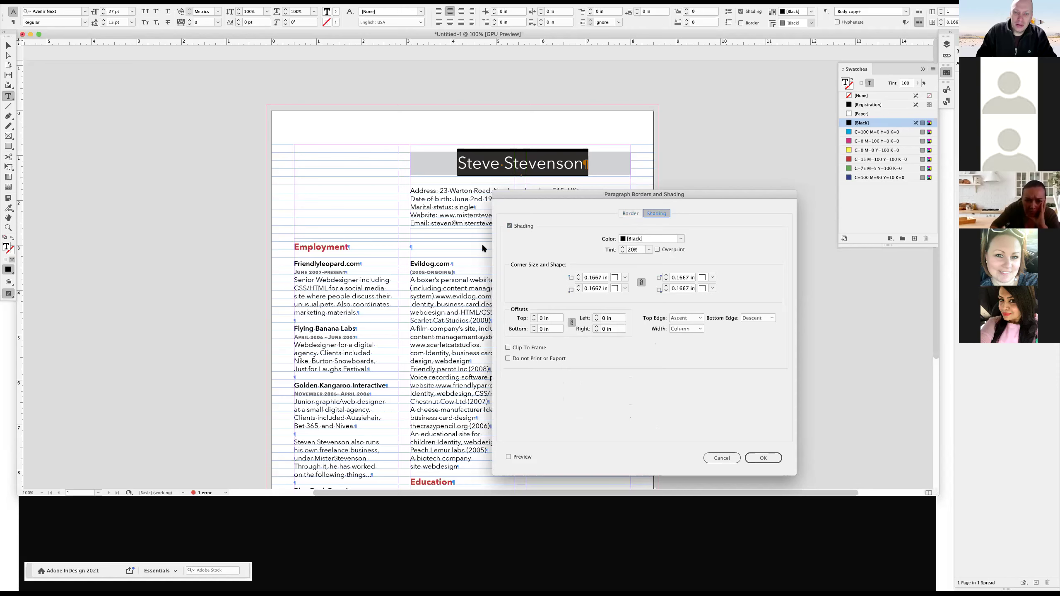
pyautogui.click(681, 239)
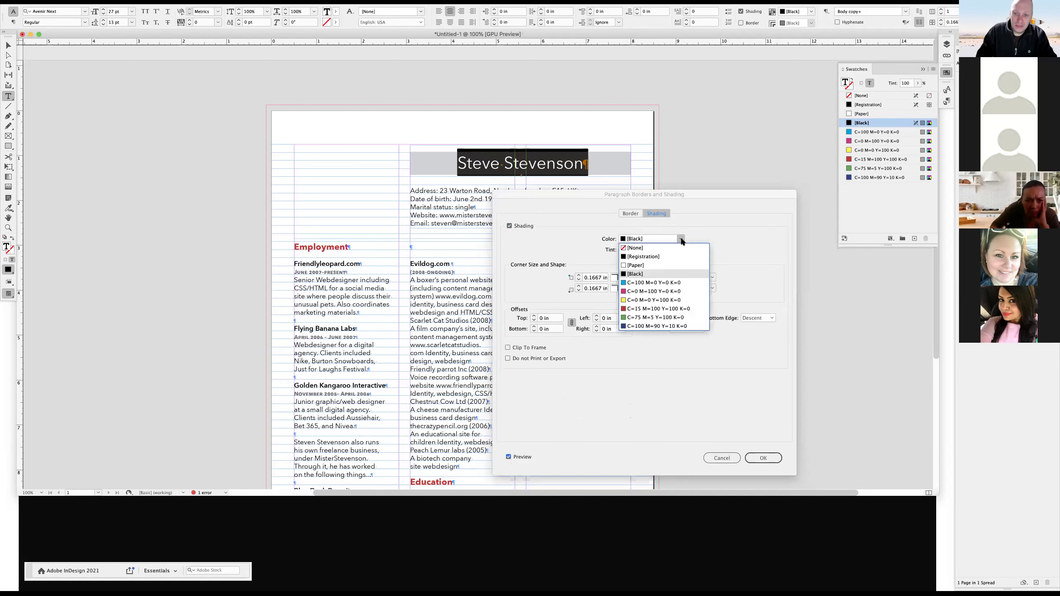
pyautogui.click(644, 309)
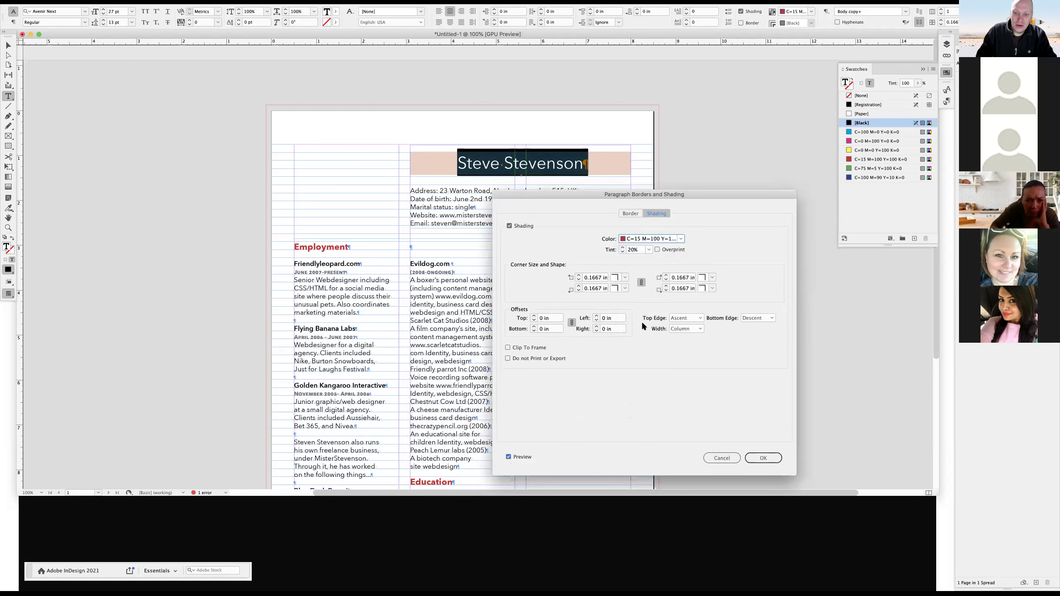
pyautogui.click(648, 249)
pyautogui.click(639, 343)
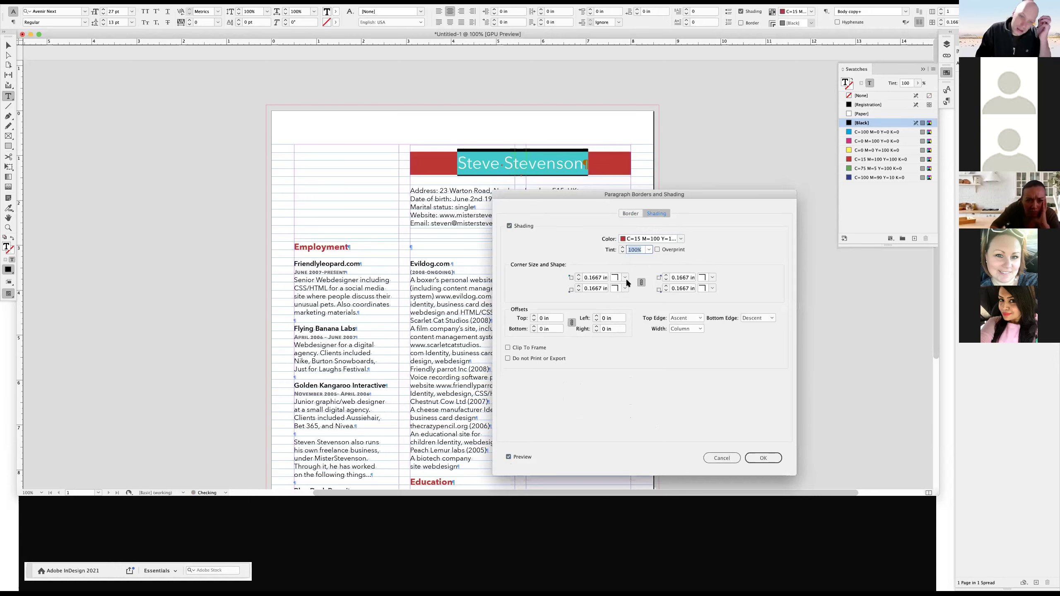
# Give all corners of the name's paragraph shading a rounded shape with a size of 0.125 in.
pyautogui.click(579, 275)
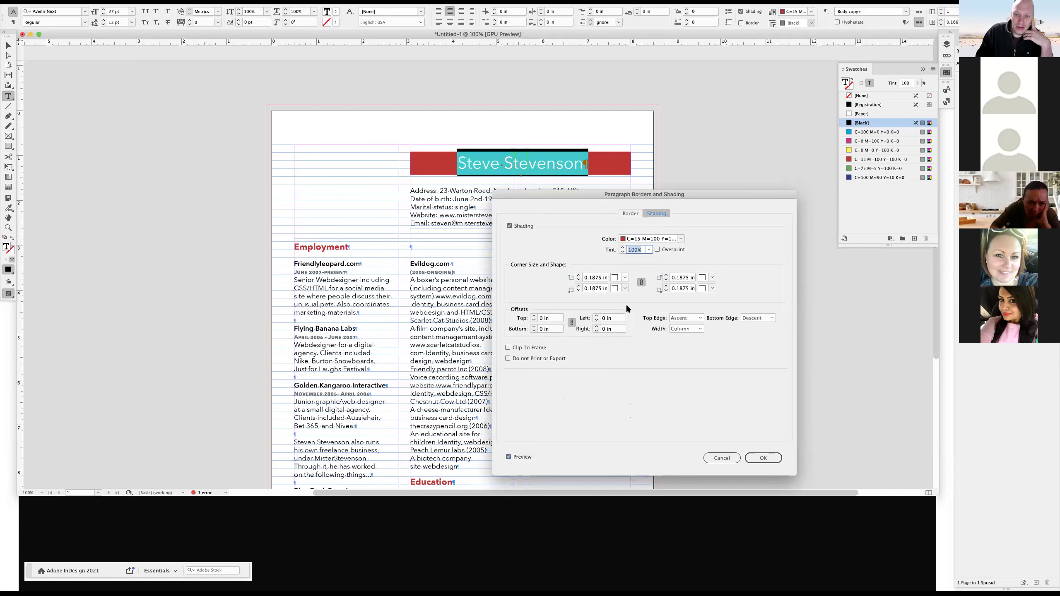
pyautogui.click(625, 278)
pyautogui.click(624, 330)
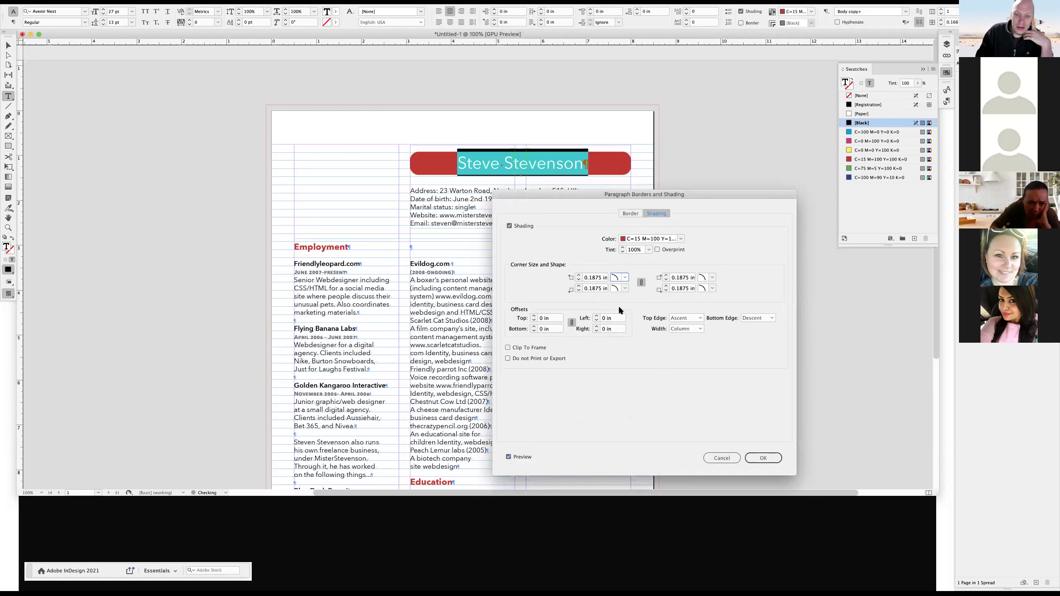
pyautogui.click(579, 280)
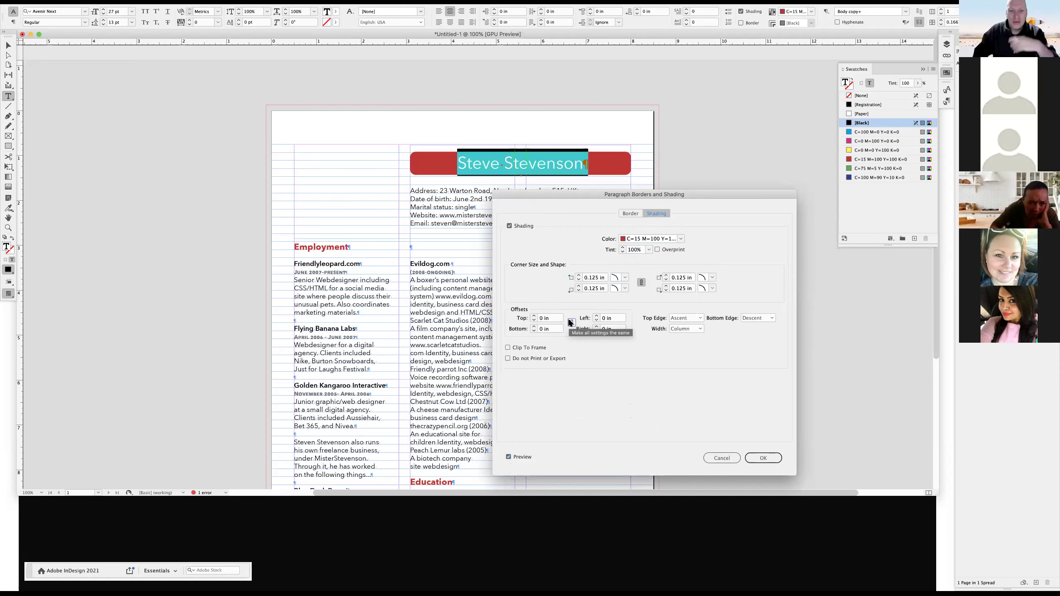
# Extend the name's shading with top and bottom offsets of 0.125 in and apply the shading settings.
pyautogui.click(534, 316)
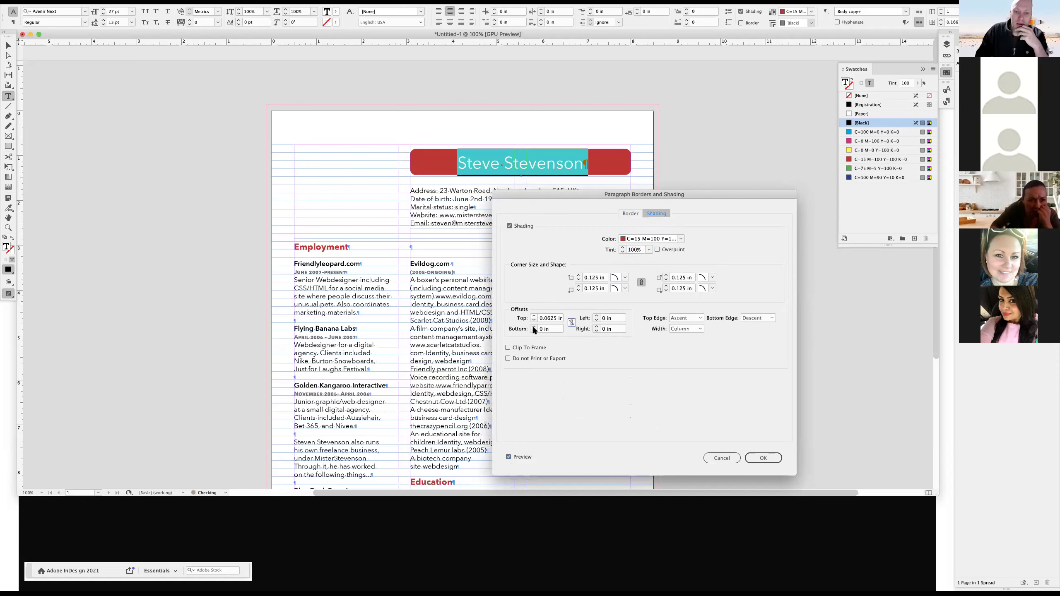
pyautogui.click(534, 327)
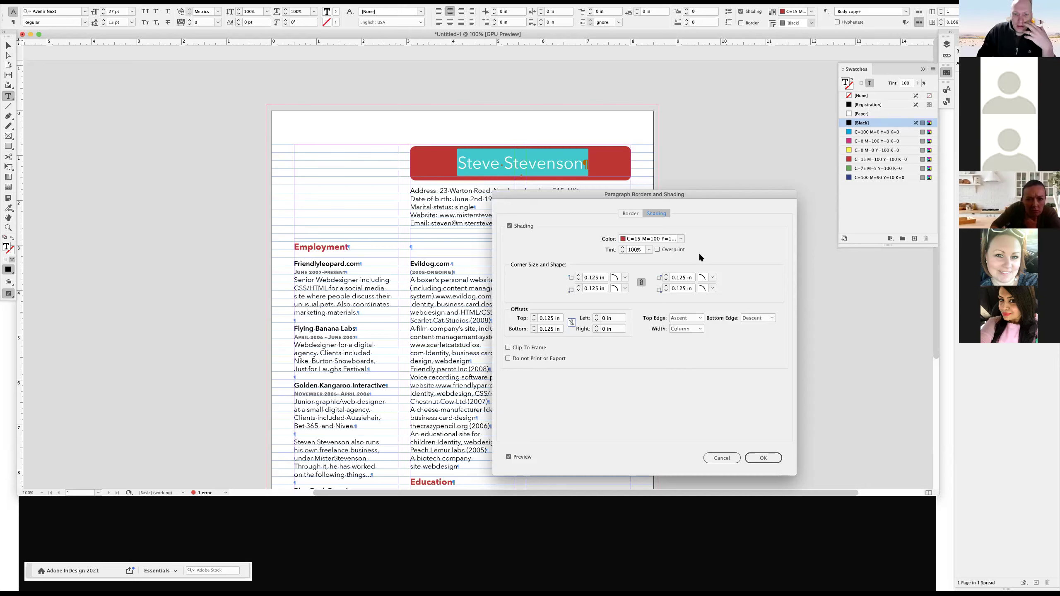
pyautogui.click(508, 348)
pyautogui.click(508, 348)
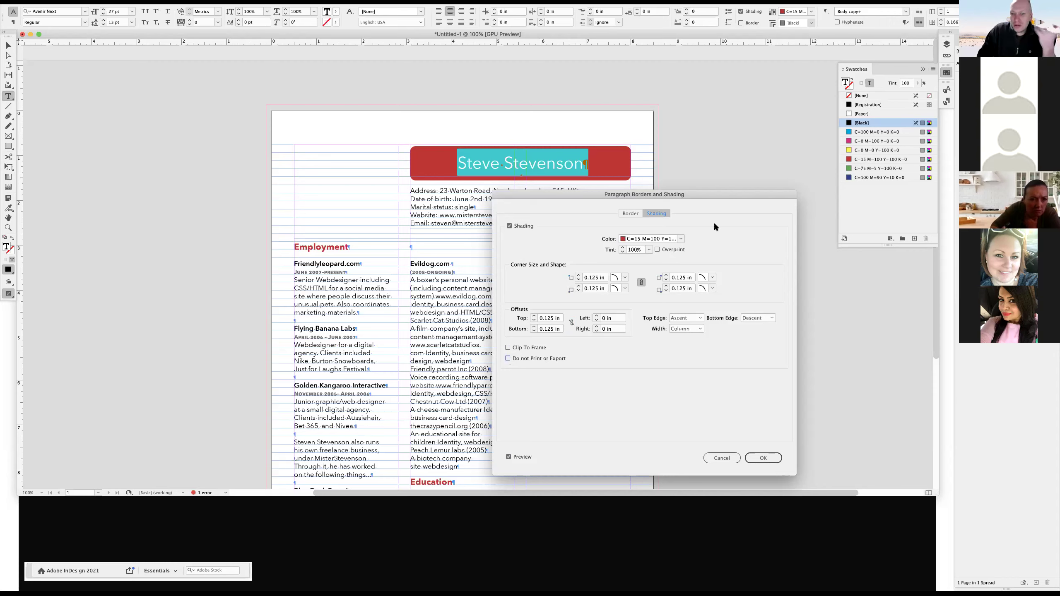
pyautogui.click(759, 458)
pyautogui.press('shift+super+a')
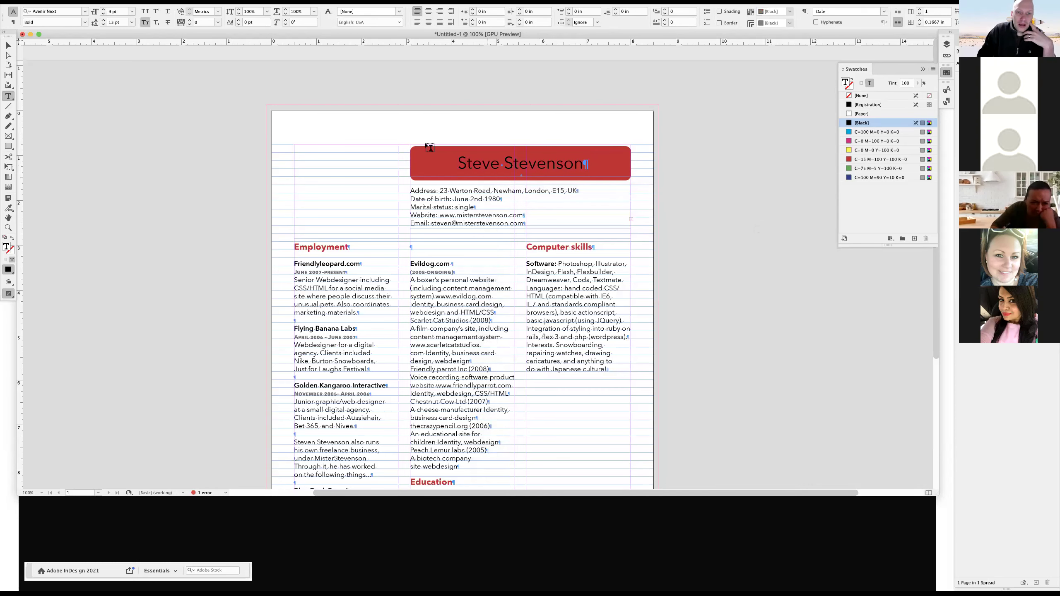
# Color the name text with the Paper swatch, set its font style to Heavy, and preview the page without guides.
pyautogui.press('super+a')
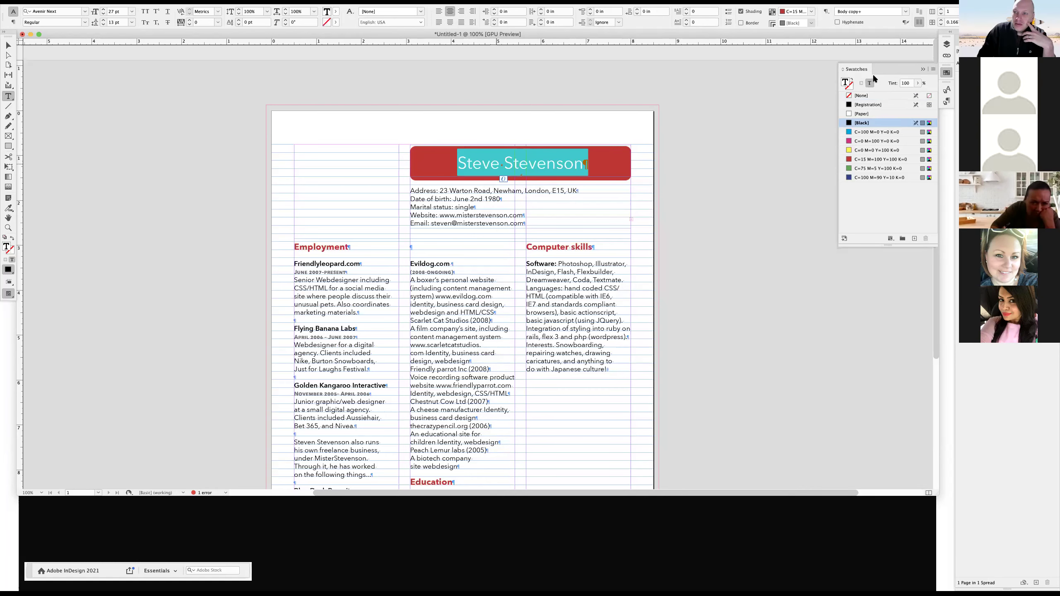
pyautogui.click(858, 115)
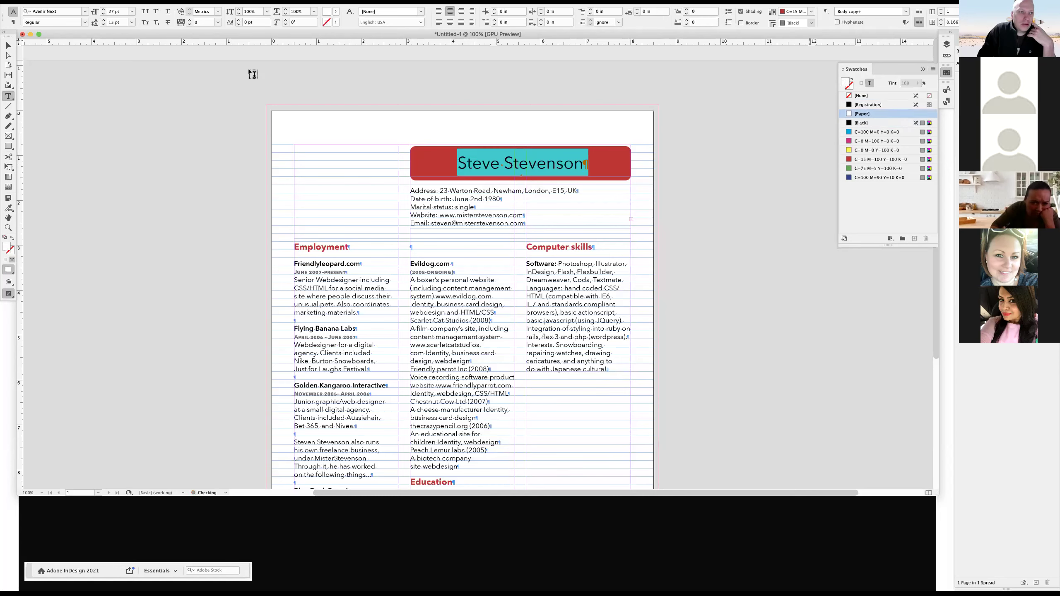
pyautogui.click(86, 22)
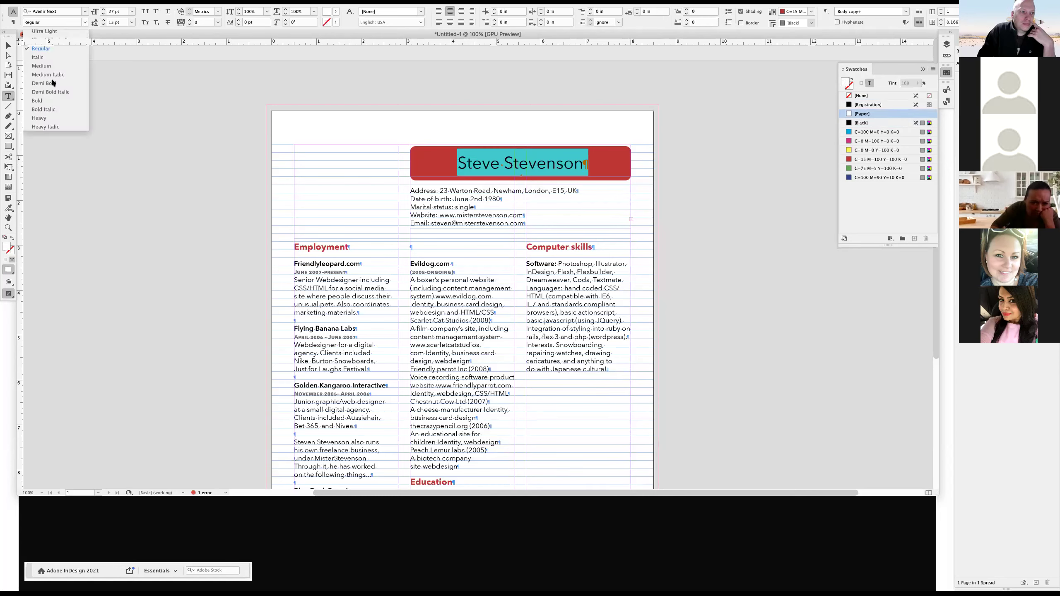
pyautogui.click(50, 119)
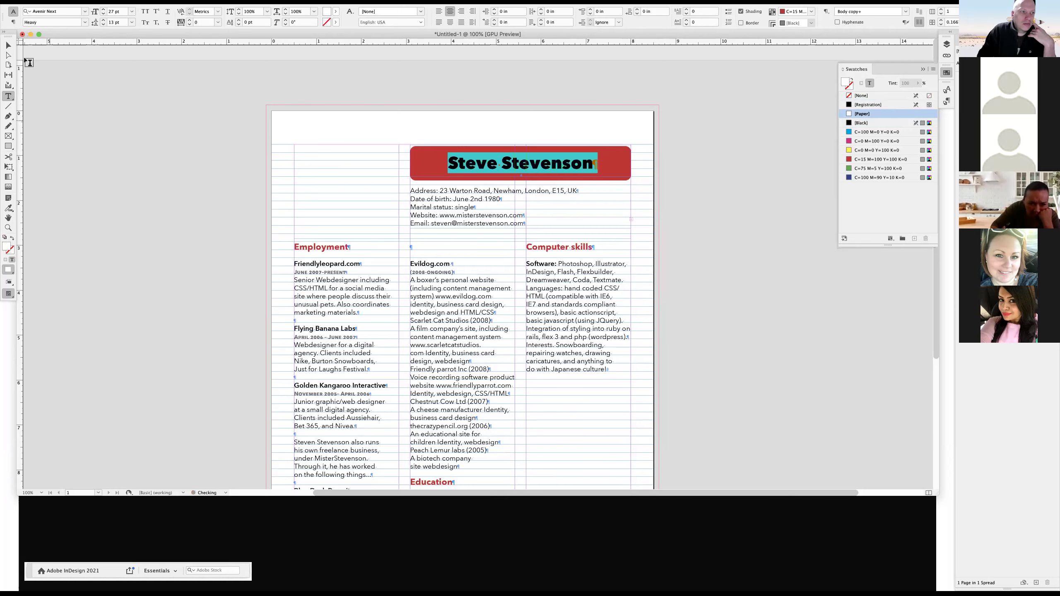
pyautogui.press('Escape')
pyautogui.click(775, 259)
pyautogui.press('w')
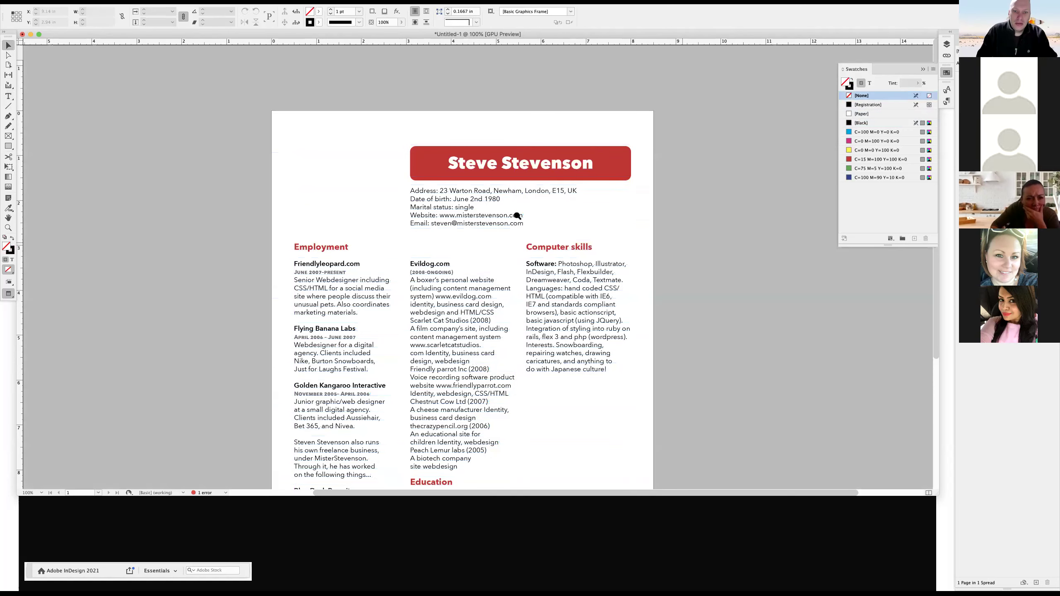
# Try the Date and Company paragraph styles on all the contact details, and restore the Body copy style.
pyautogui.press('super+equal')
pyautogui.click(459, 252)
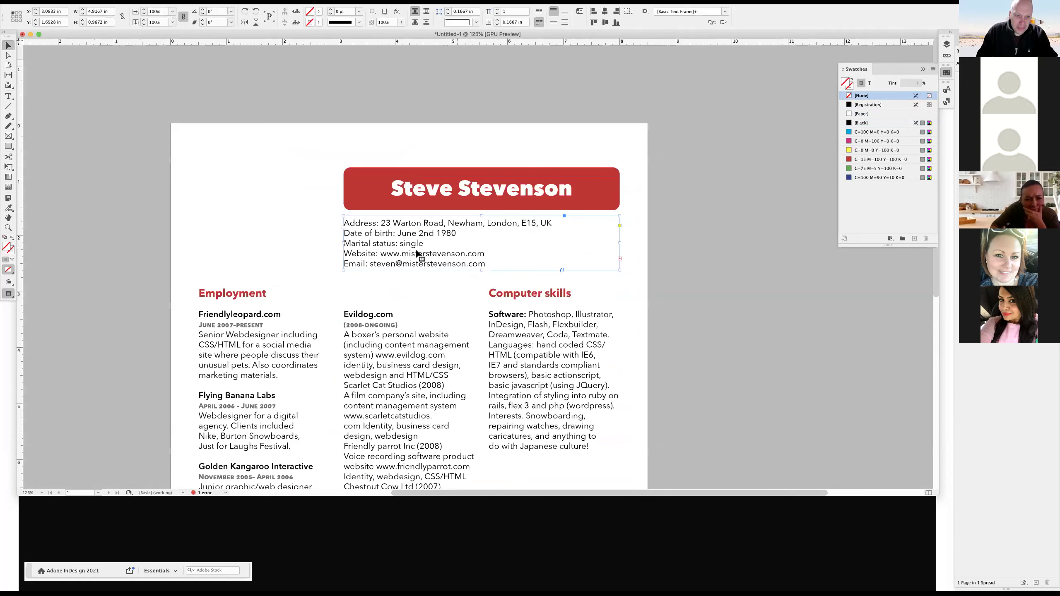
pyautogui.press('w')
pyautogui.doubleClick(416, 249)
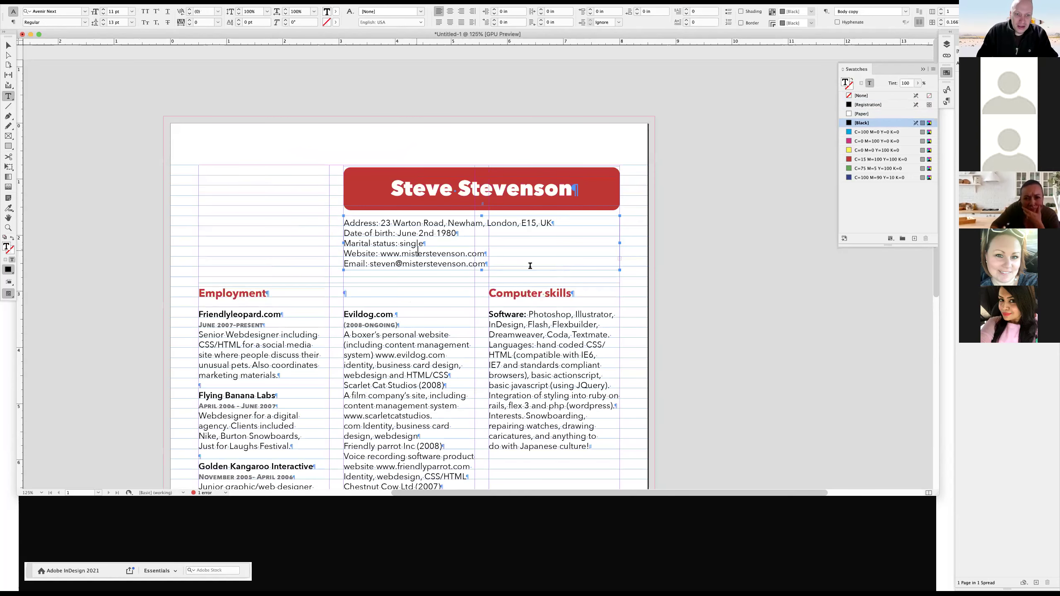
pyautogui.press('super+a')
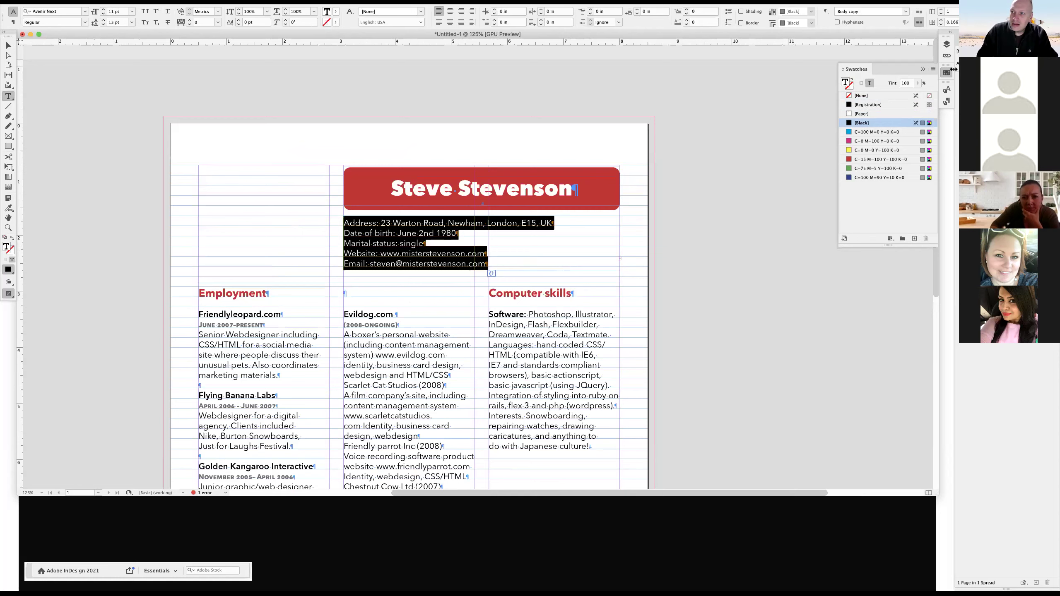
pyautogui.click(947, 103)
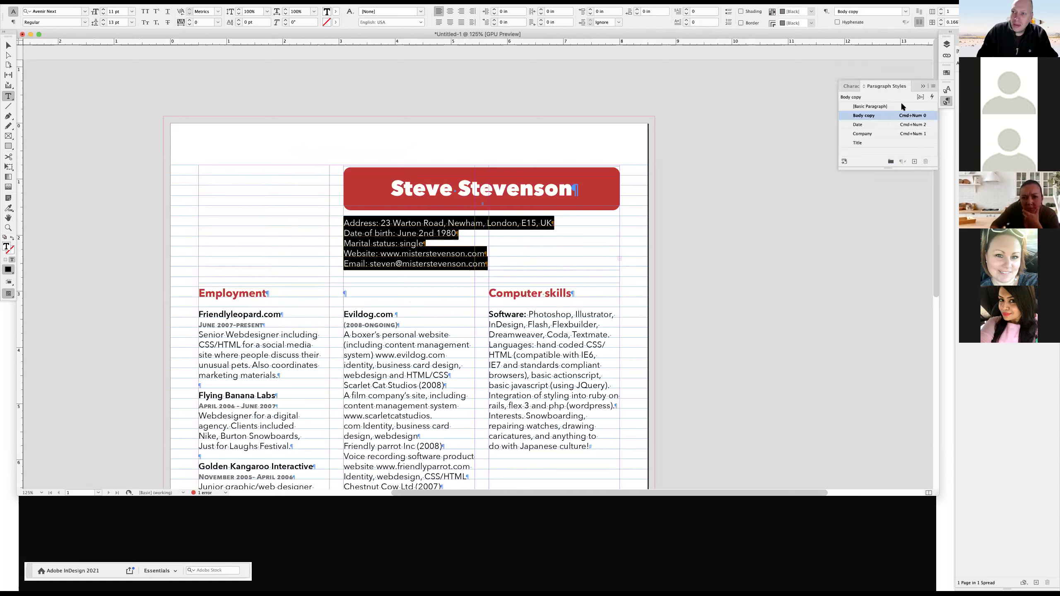
pyautogui.click(865, 122)
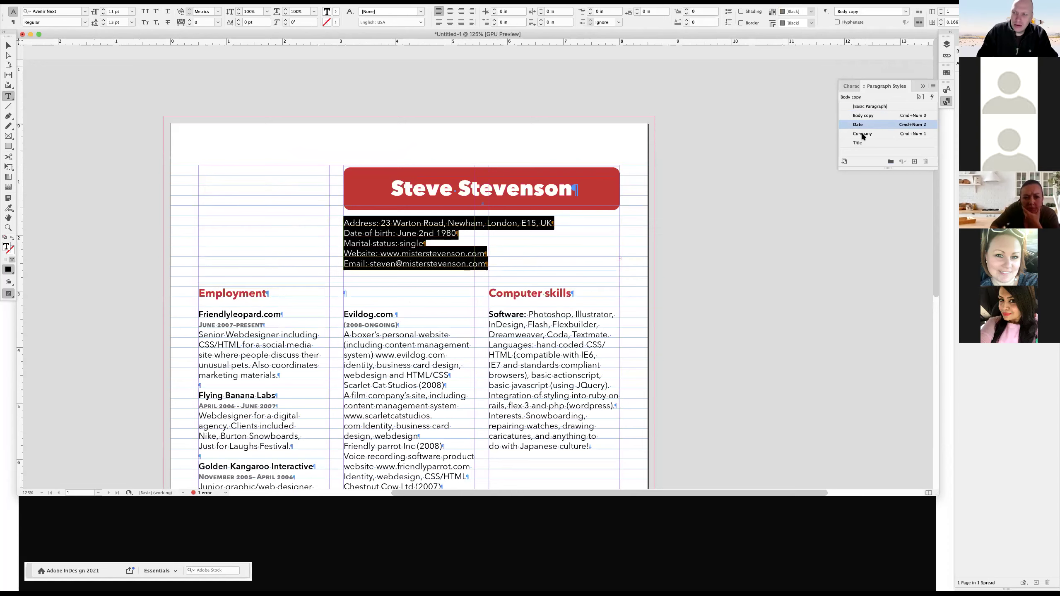
pyautogui.click(863, 135)
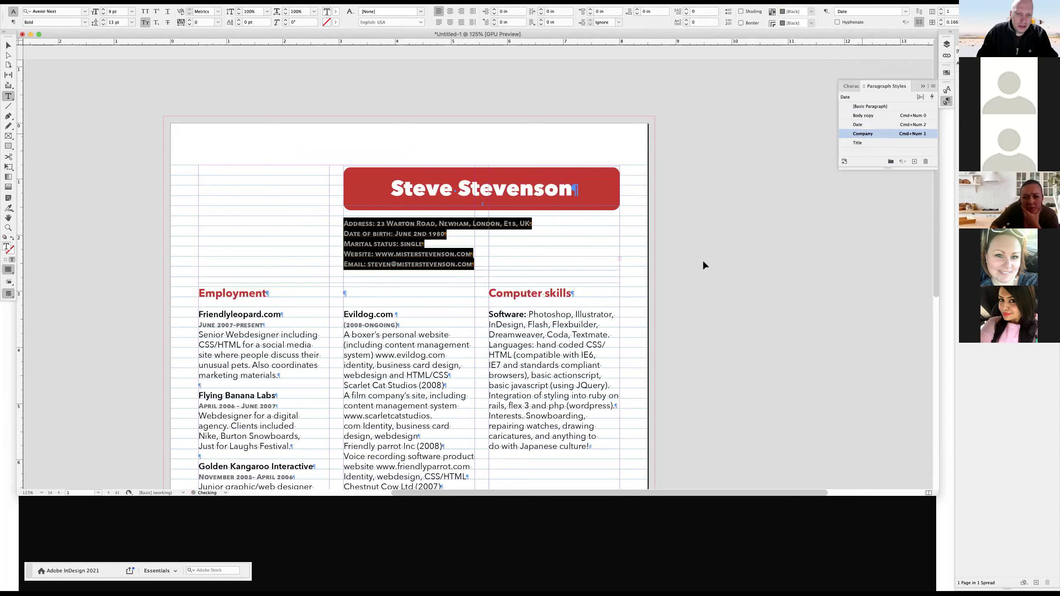
pyautogui.click(489, 270)
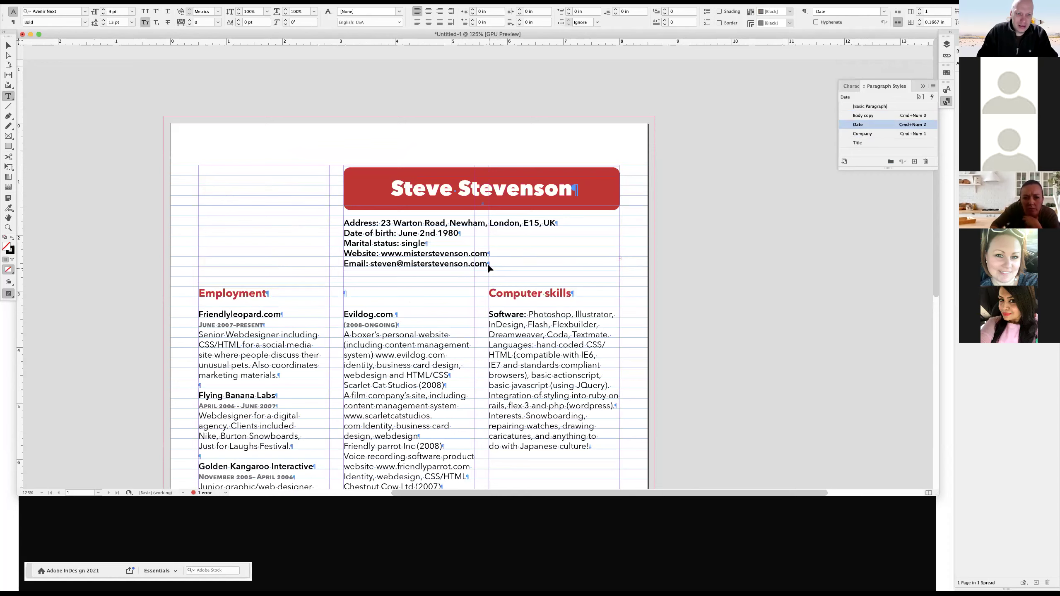
pyautogui.press('super+a')
pyautogui.press('super+KP_0')
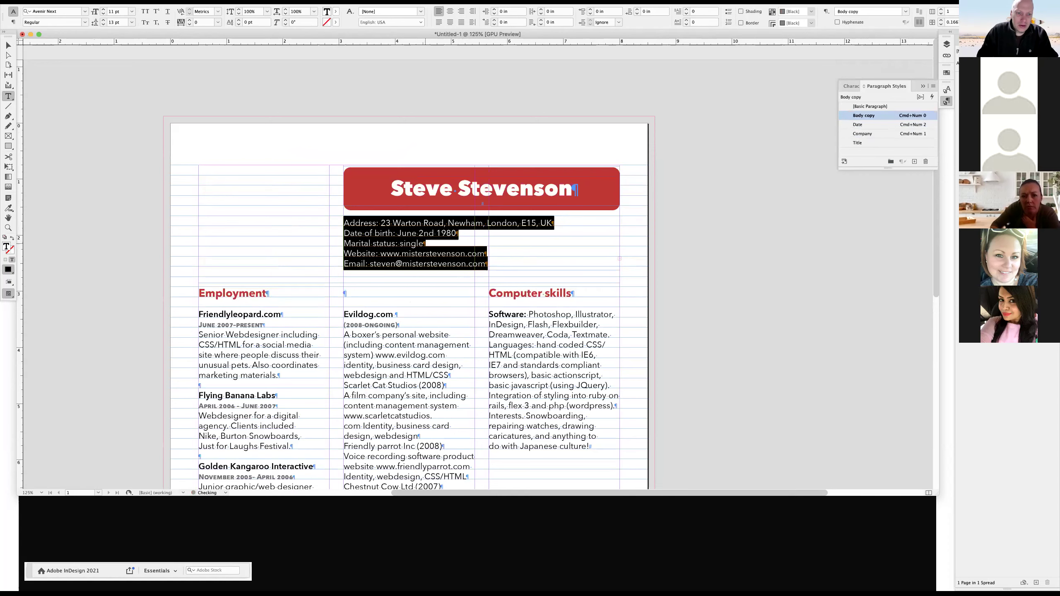
# Apply the Demi Bold character style to the labels "Address:", "Date of birth:" and "Marital status:" in the contact details.
pyautogui.moveTo(378, 223); pyautogui.dragTo(335, 225)
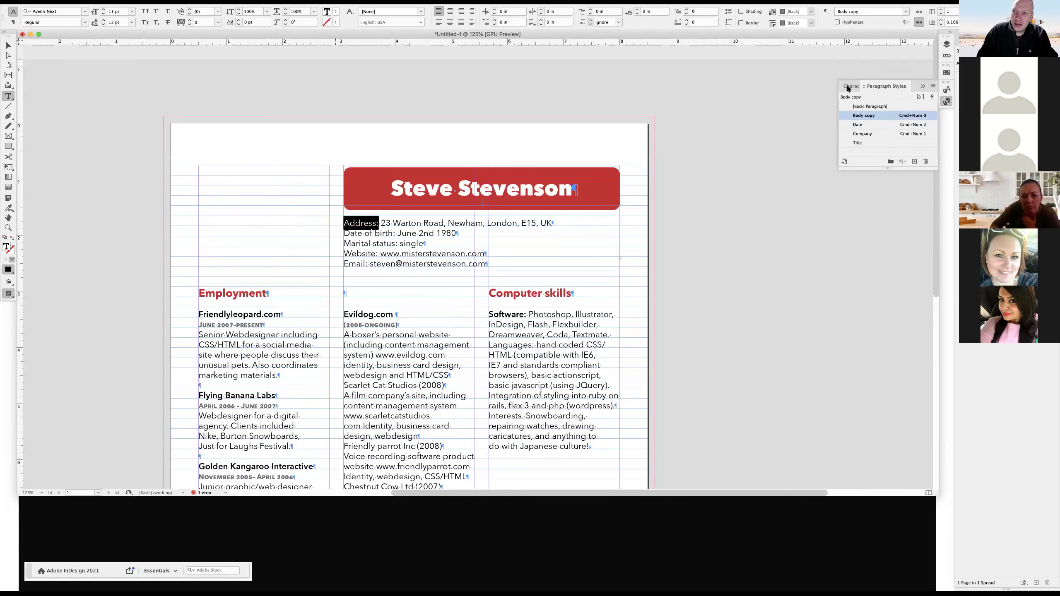
pyautogui.click(864, 117)
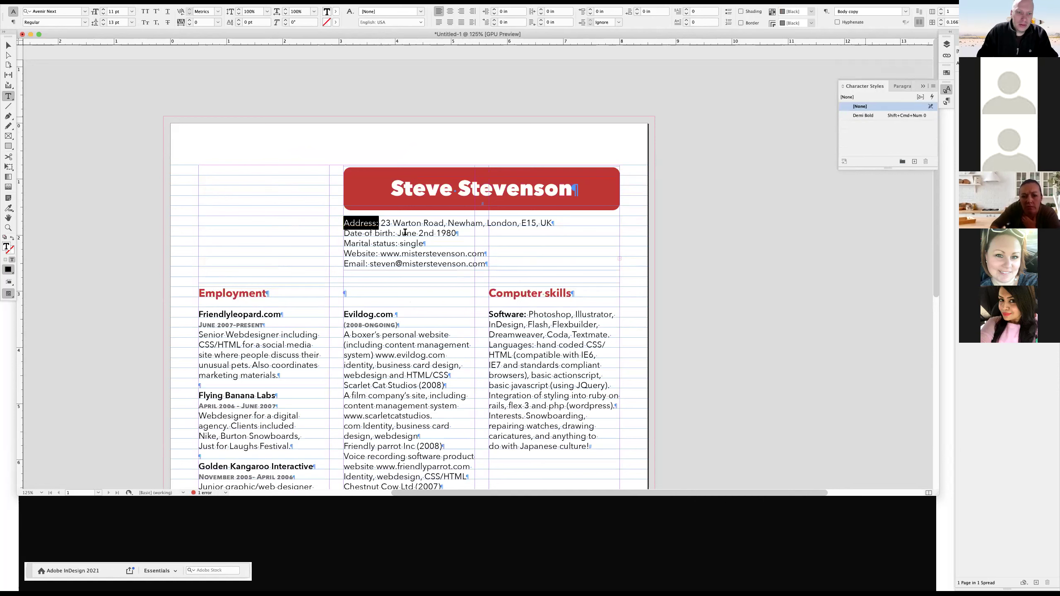
pyautogui.moveTo(396, 234); pyautogui.dragTo(339, 235)
pyautogui.click(868, 116)
pyautogui.press('shift+super+KP_0')
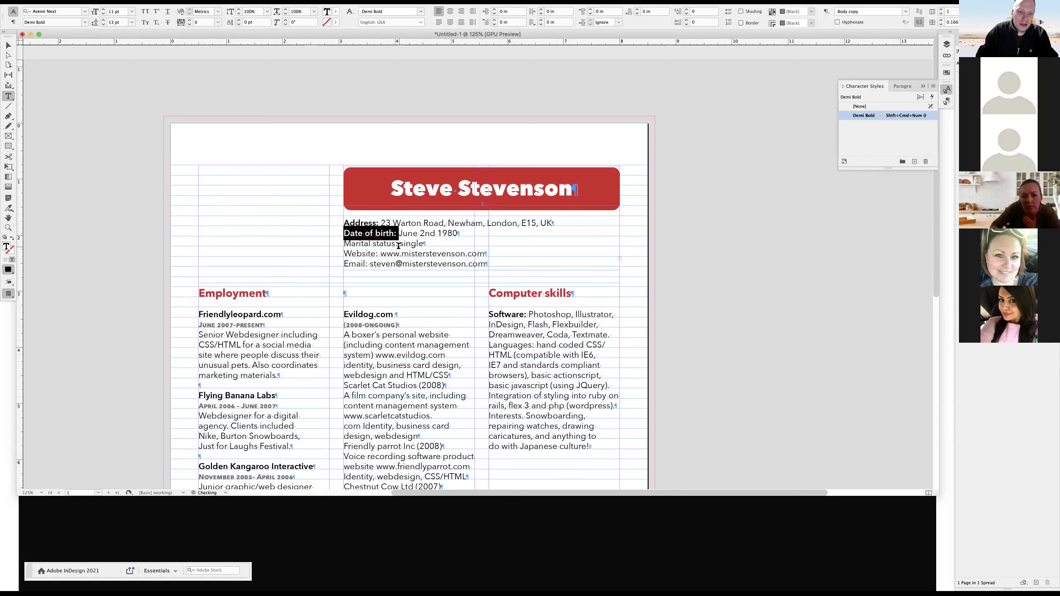
pyautogui.press('Down')
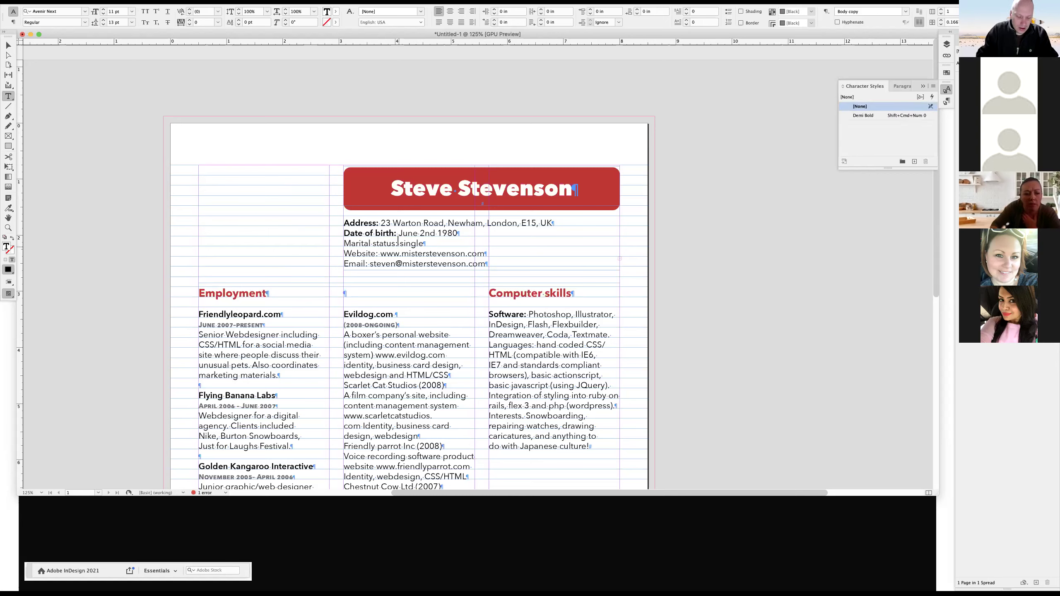
pyautogui.press('Escape')
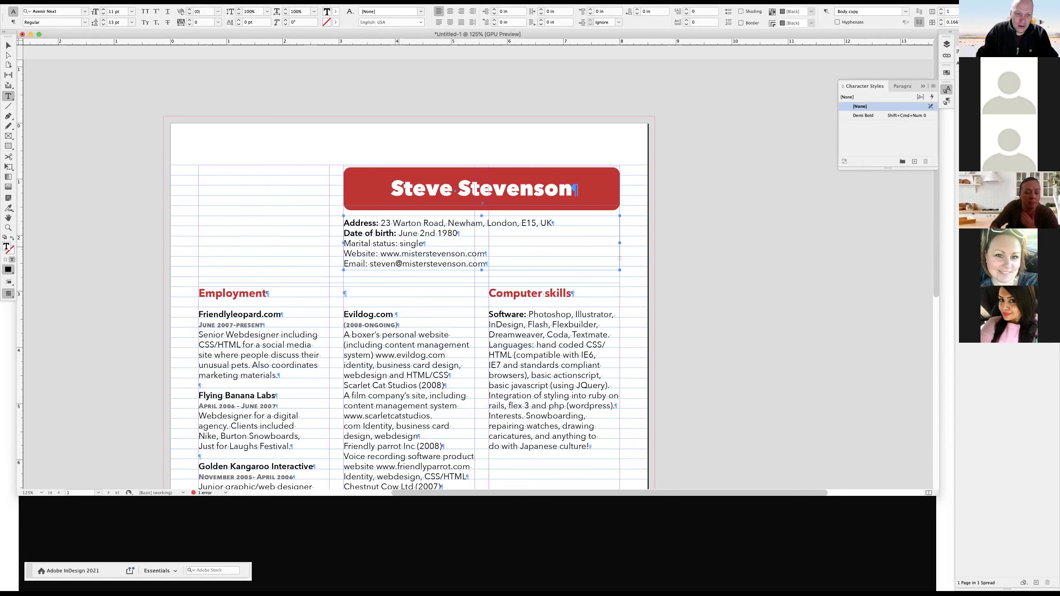
pyautogui.moveTo(397, 243); pyautogui.dragTo(343, 244)
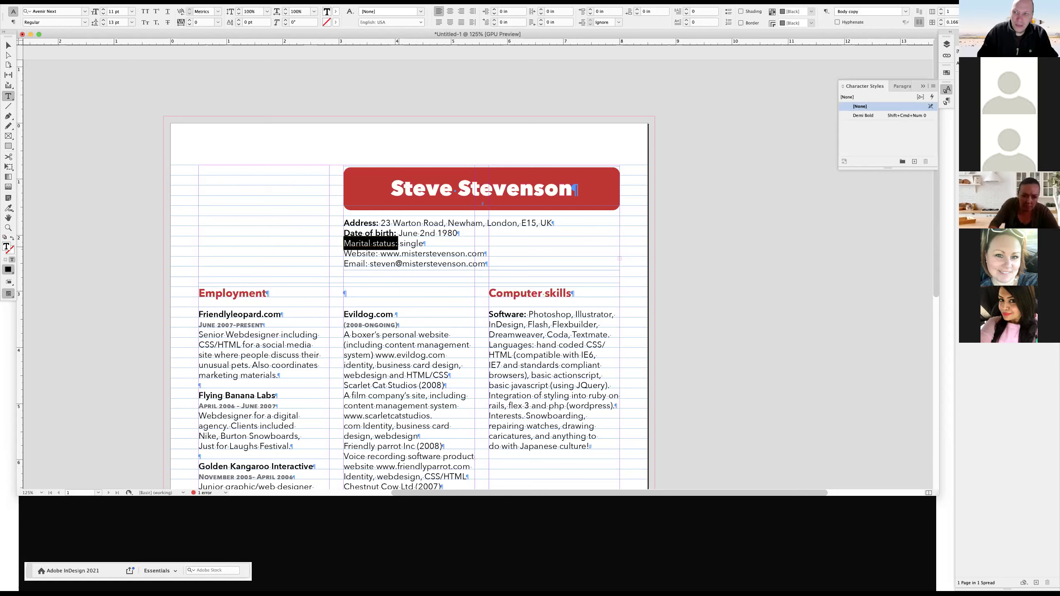
pyautogui.click(863, 116)
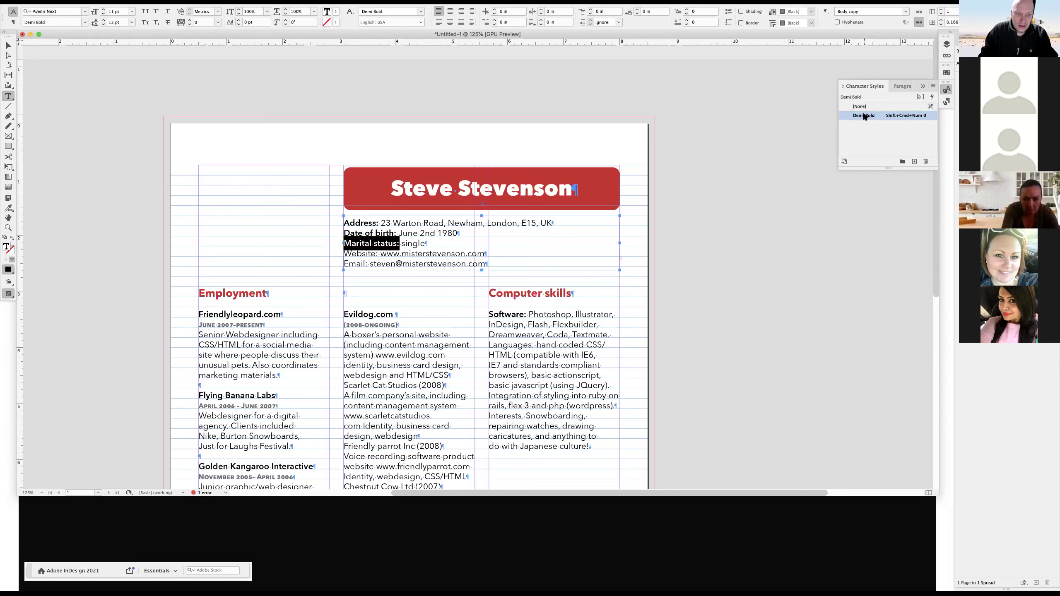
# Apply the Demi Bold character style to the labels "Website:" and "Email:" in the contact details.
pyautogui.click(380, 251)
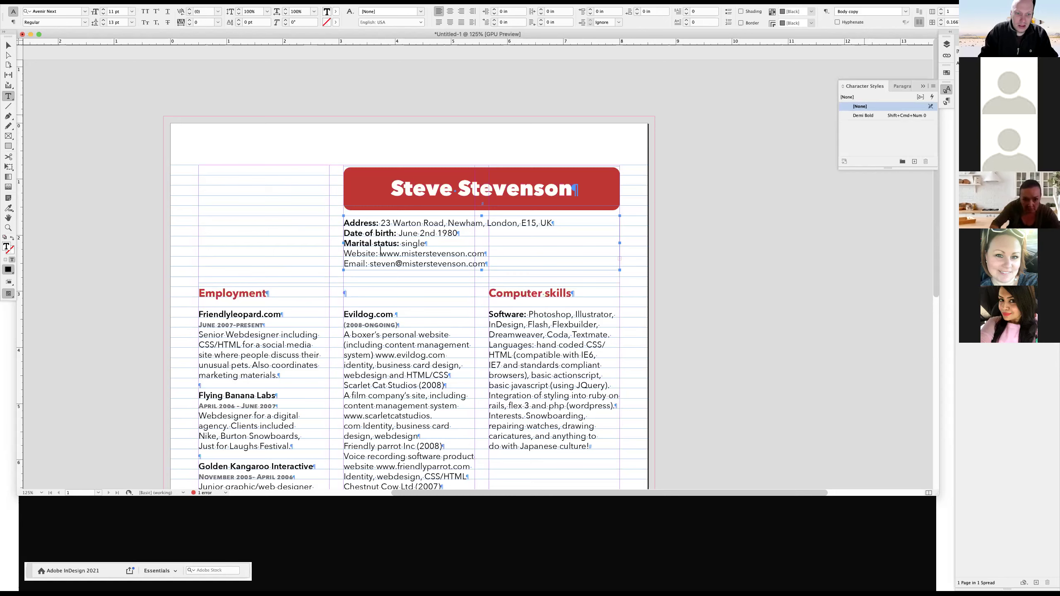
pyautogui.hotkey('shift', 'Home')
pyautogui.press('shift+super+KP_0')
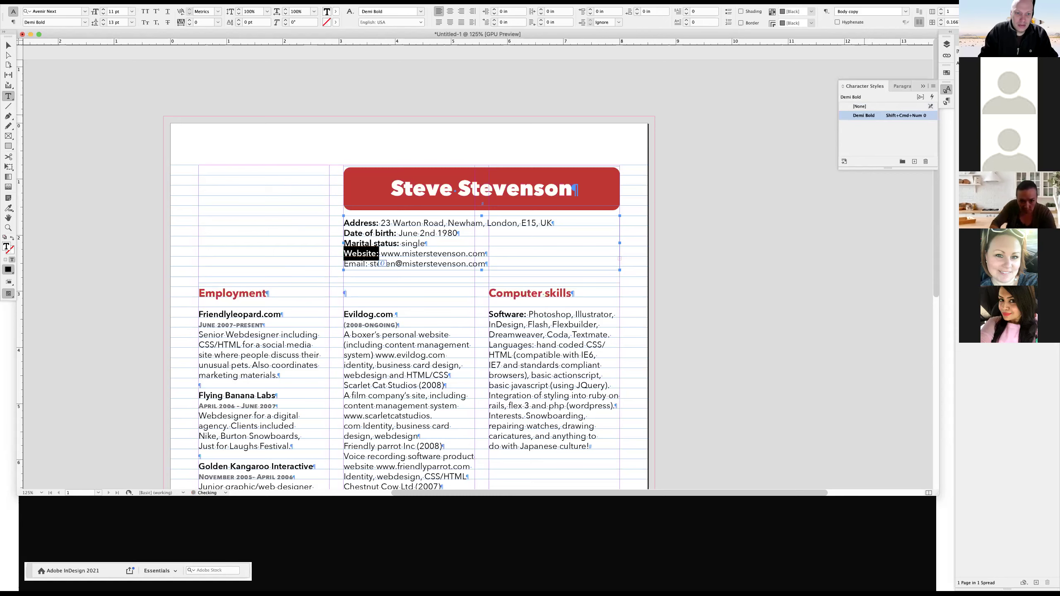
pyautogui.click(367, 263)
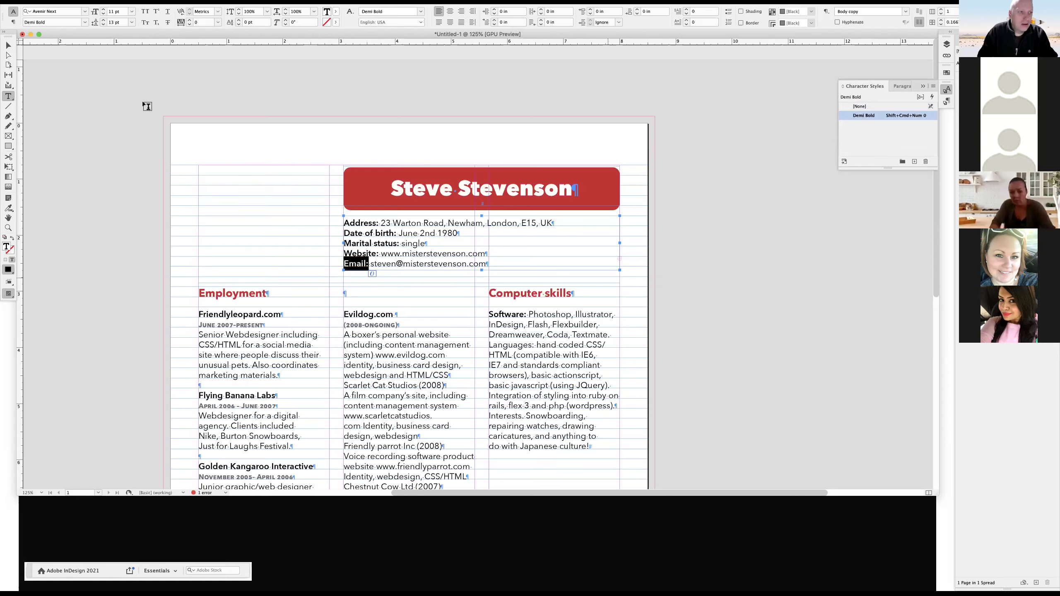
# Fit the contact details text frame to its content and apply the Demi Bold character style to the "Phone number:" label.
pyautogui.press('super+alt+c')
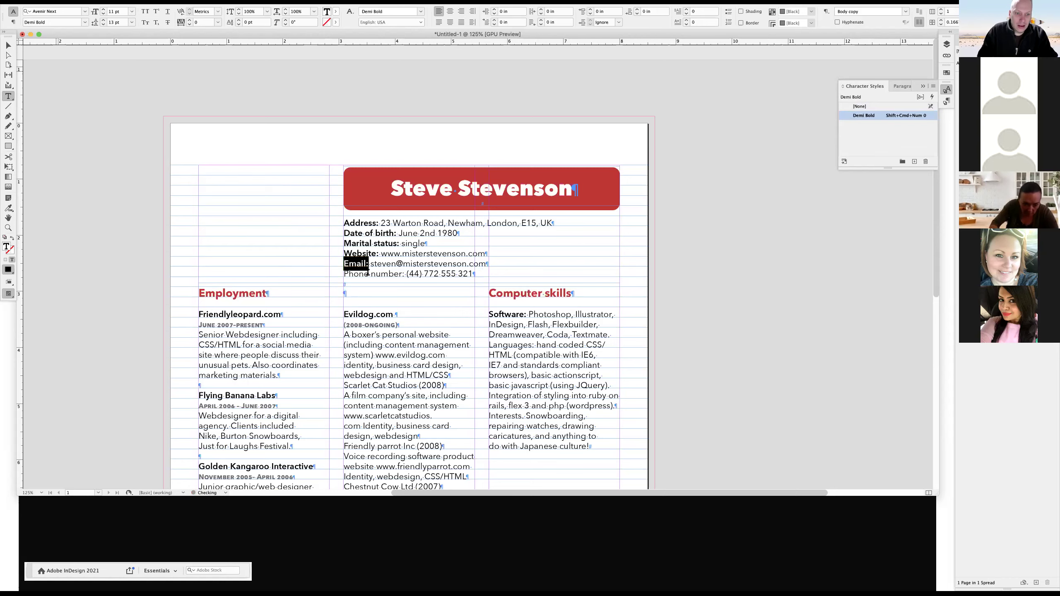
pyautogui.click(404, 274)
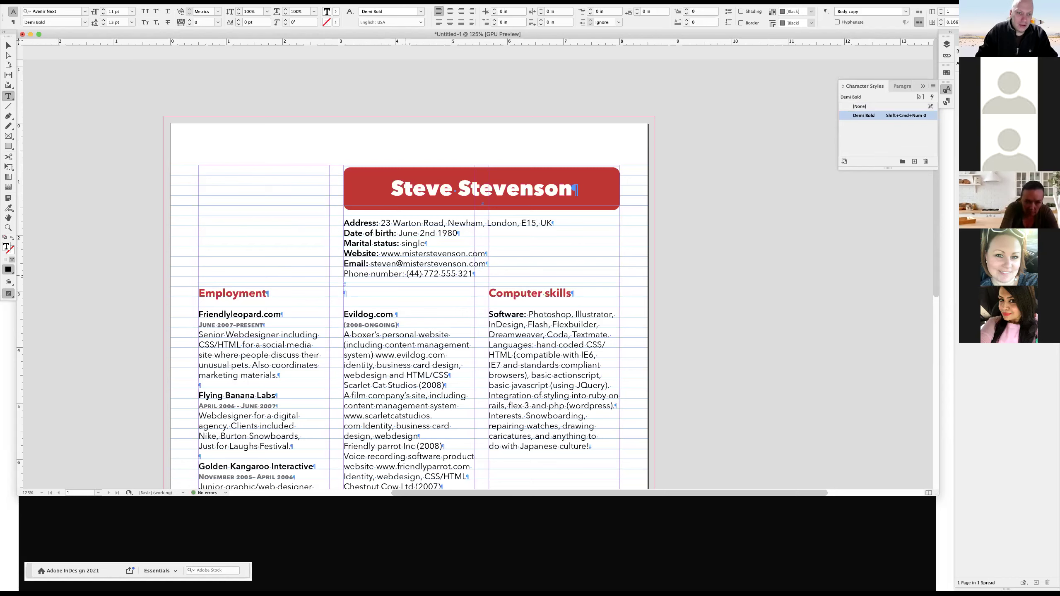
pyautogui.moveTo(404, 274); pyautogui.dragTo(343, 274)
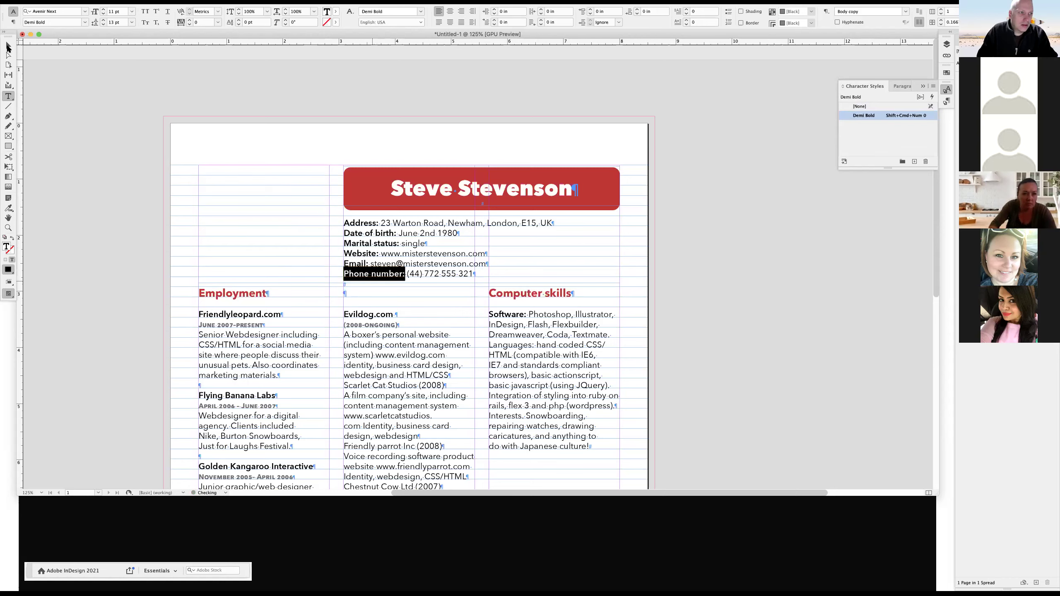
pyautogui.press('Escape')
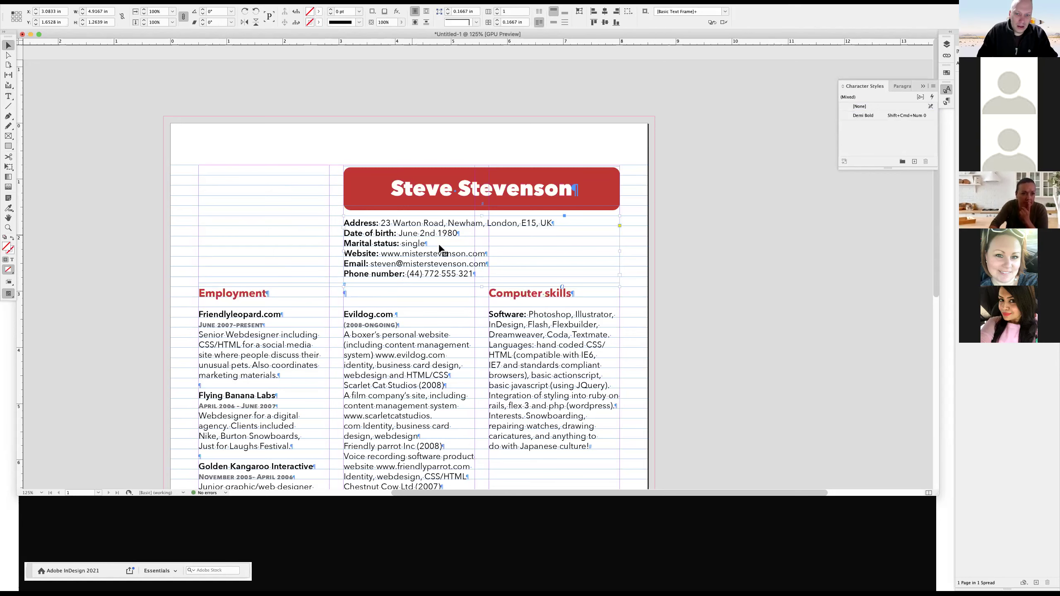
# Insert a forced line break in the contact address after the street so the city part starts on its own line.
pyautogui.moveTo(435, 251); pyautogui.dragTo(440, 245)
pyautogui.press('super+z')
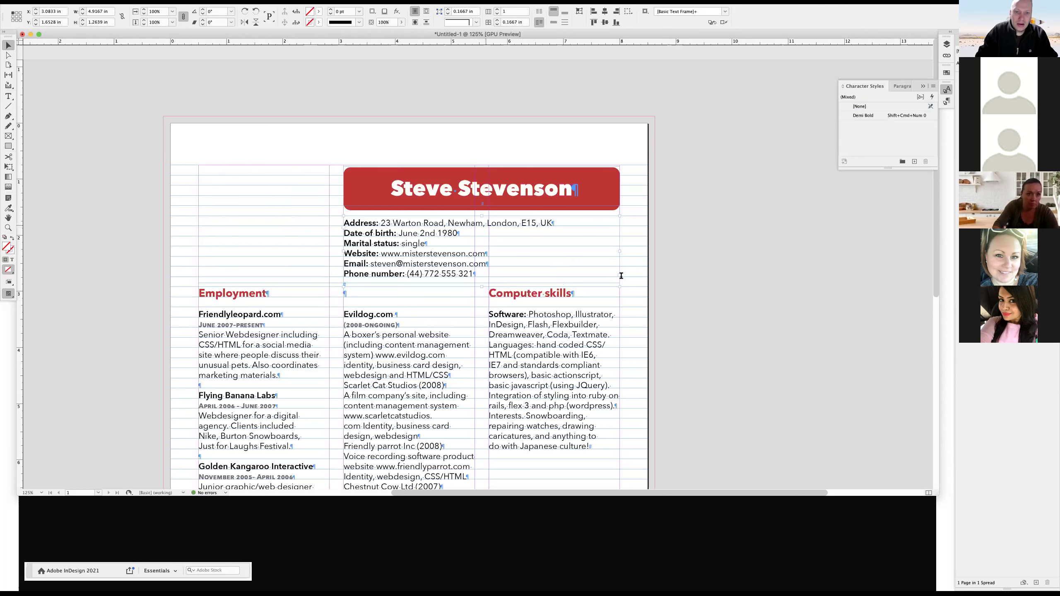
pyautogui.doubleClick(486, 227)
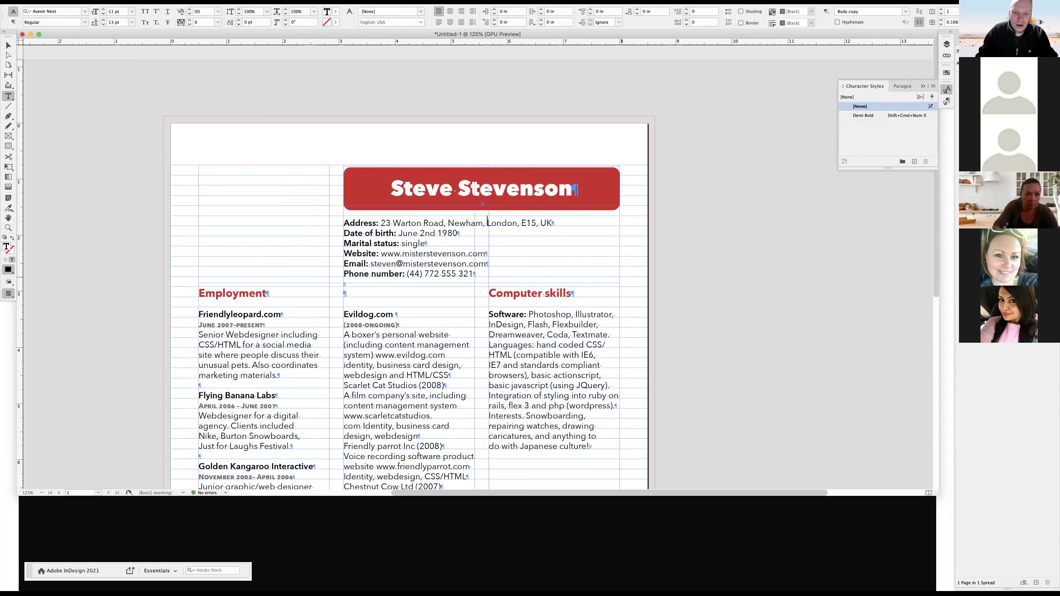
pyautogui.click(448, 223)
pyautogui.hotkey('shift', 'Return')
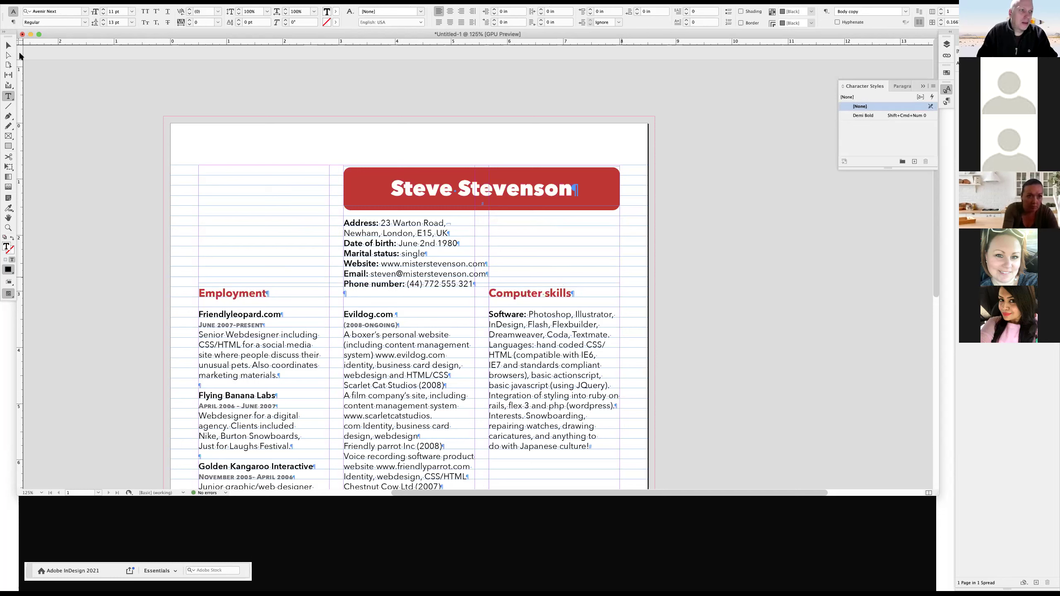
# Move the three-column body text frame down to about Y 3.1 in, below the contact details, and preview the page without guides.
pyautogui.click(171, 115)
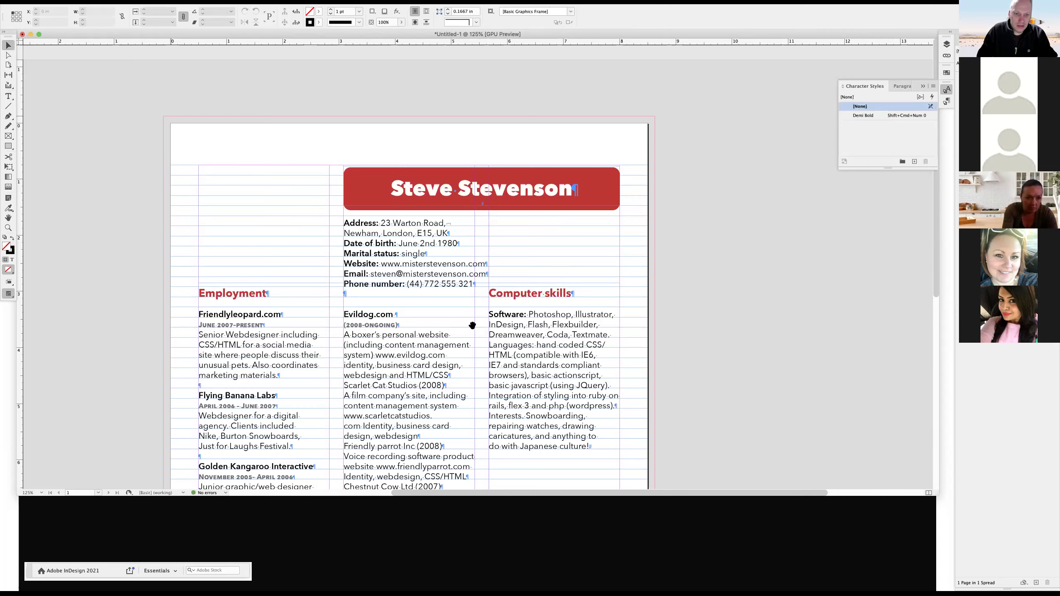
pyautogui.press('w')
pyautogui.press('super+minus')
pyautogui.press('super+minus')
pyautogui.press('w')
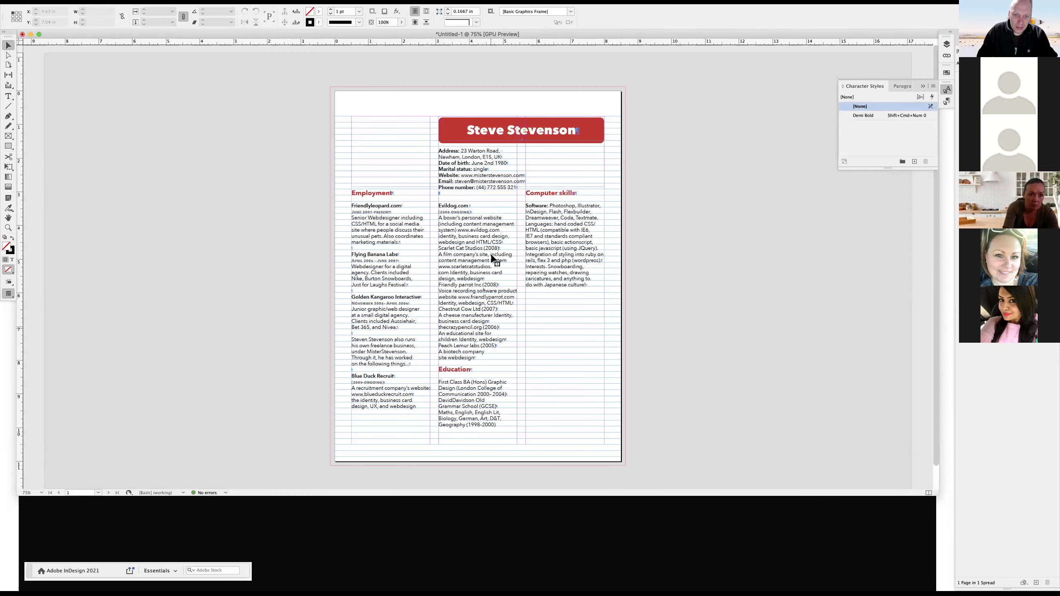
pyautogui.click(493, 258)
pyautogui.moveTo(492, 258); pyautogui.dragTo(493, 275)
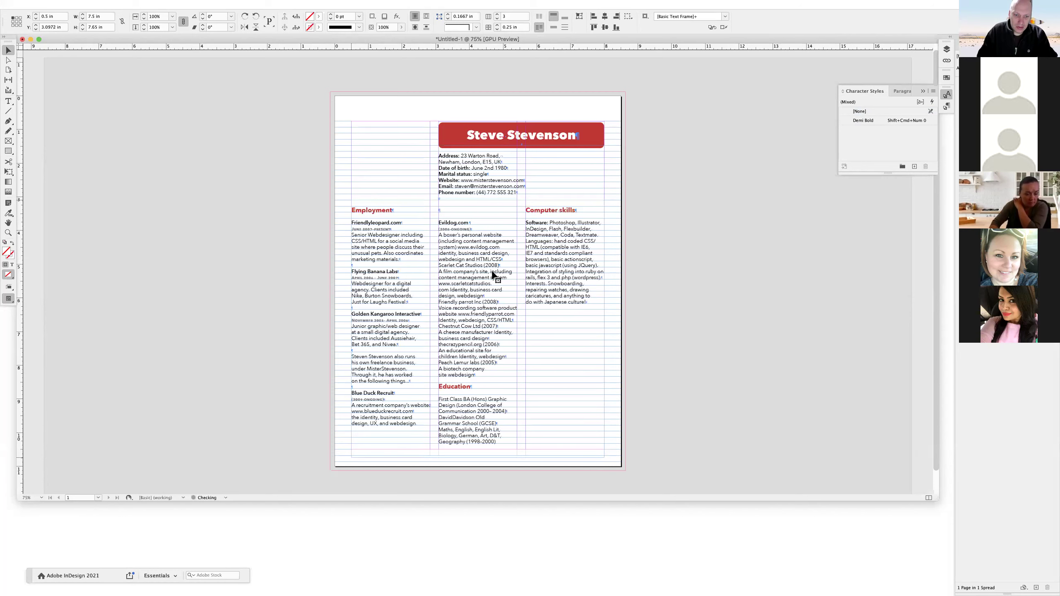
pyautogui.click(665, 280)
pyautogui.press('w')
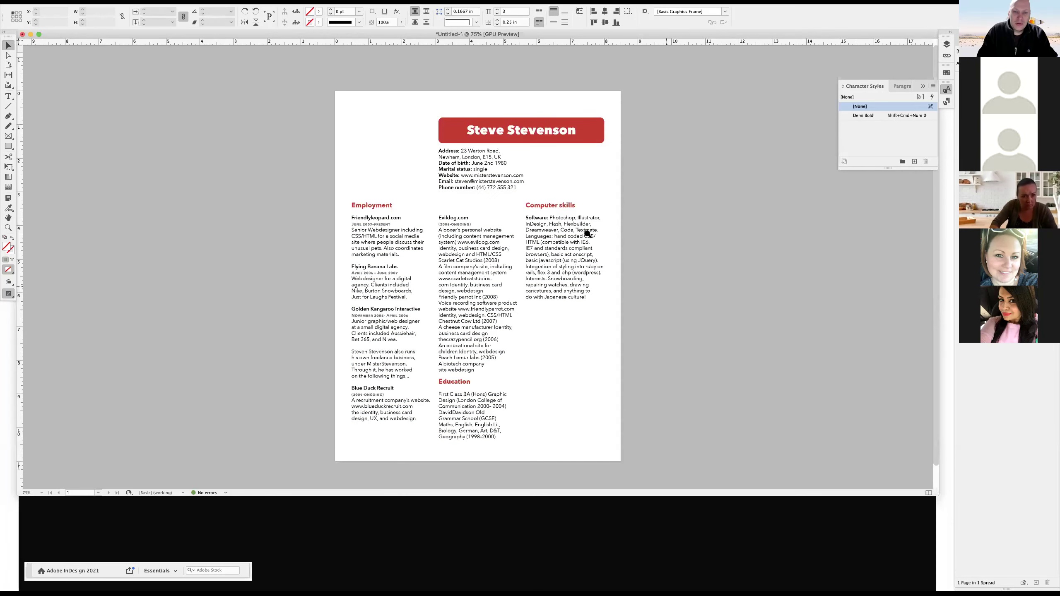
pyautogui.press('super+equal')
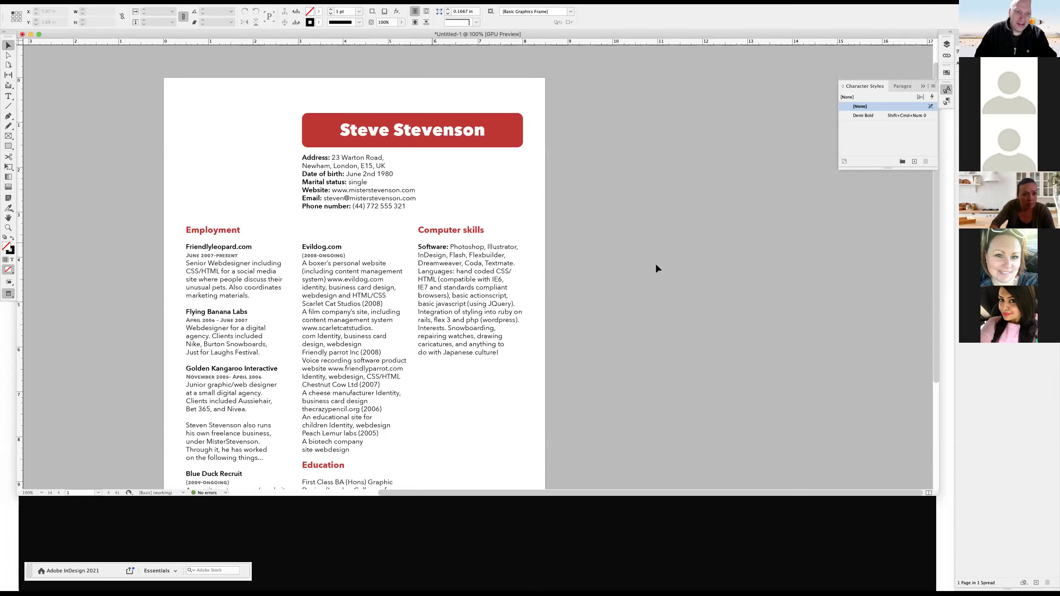
pyautogui.press('w')
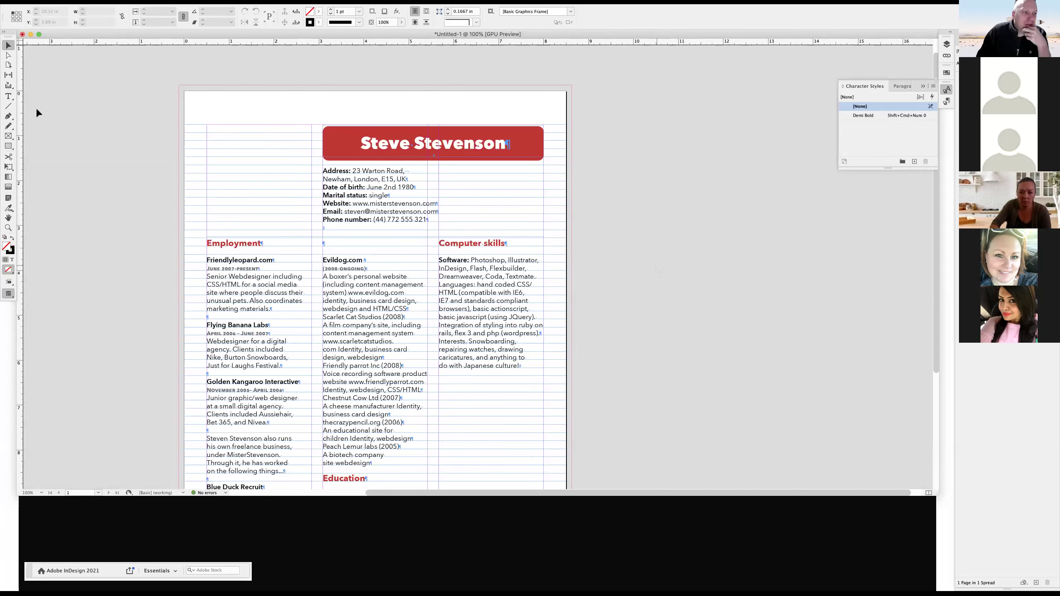
# Draw a rectangular picture frame about 2.33 by 2.35 in above Employment, filling the first column's width from the 0.75 in top margin.
pyautogui.click(8, 136)
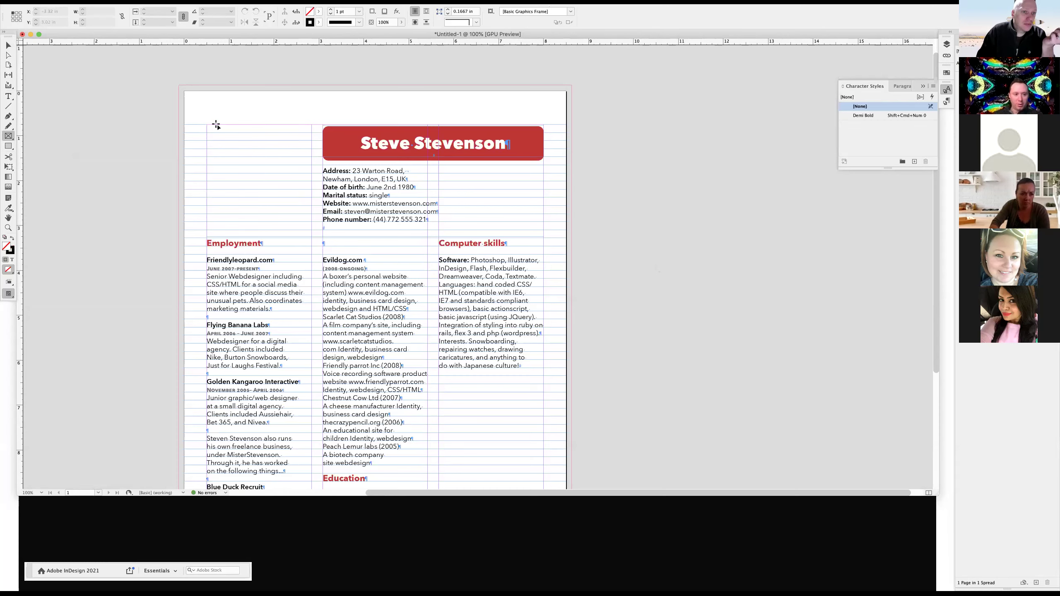
pyautogui.moveTo(207, 126); pyautogui.dragTo(311, 229)
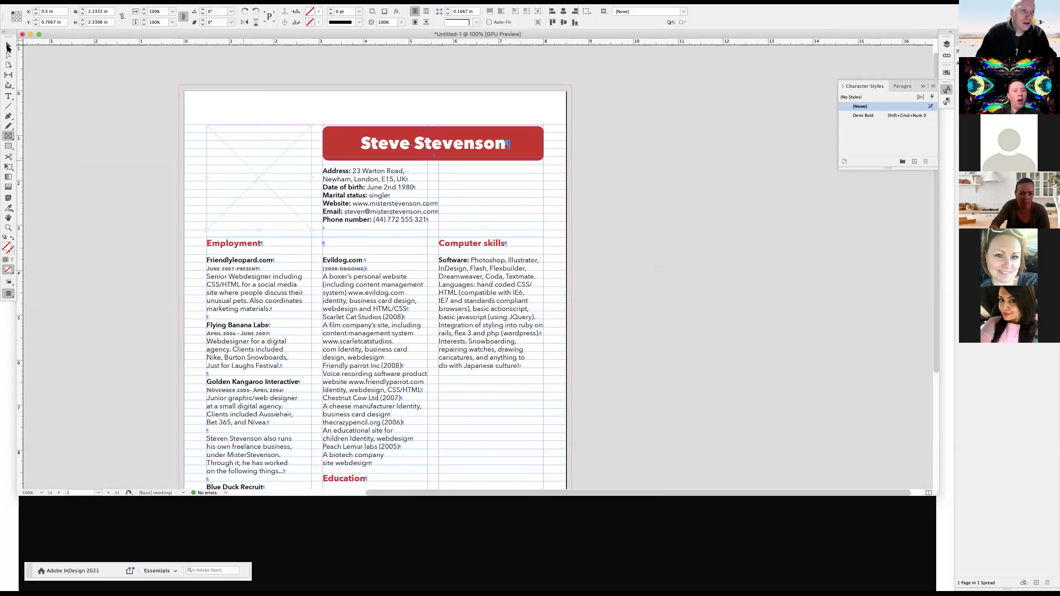
pyautogui.press('v')
pyautogui.moveTo(259, 125); pyautogui.dragTo(258, 124)
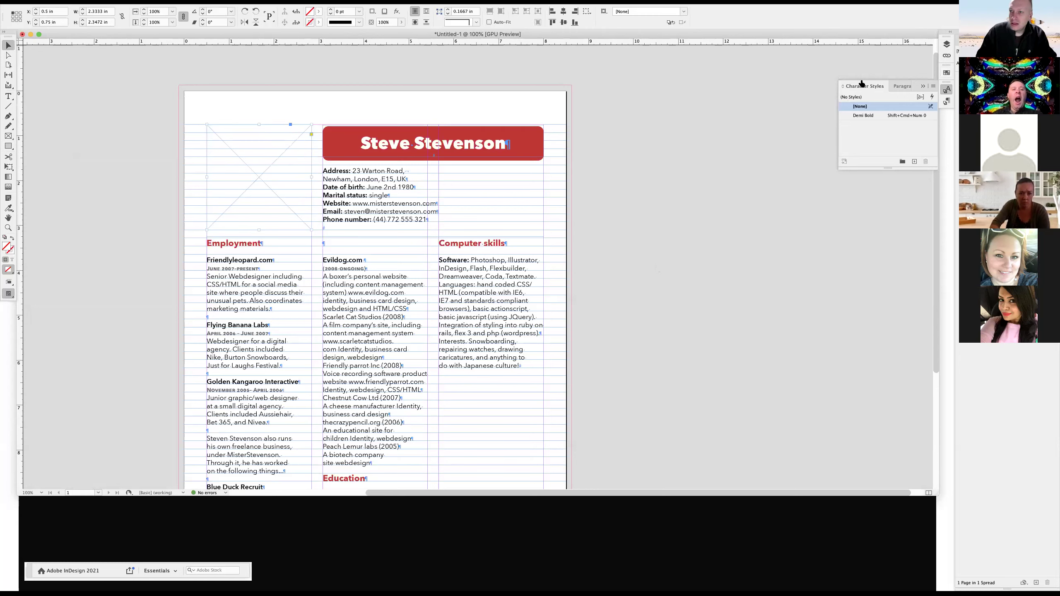
# Give the picture frame a Black stroke and a C=100 M=0 Y=0 K=0 fill at 40% tint, and preview the page.
pyautogui.press('F5')
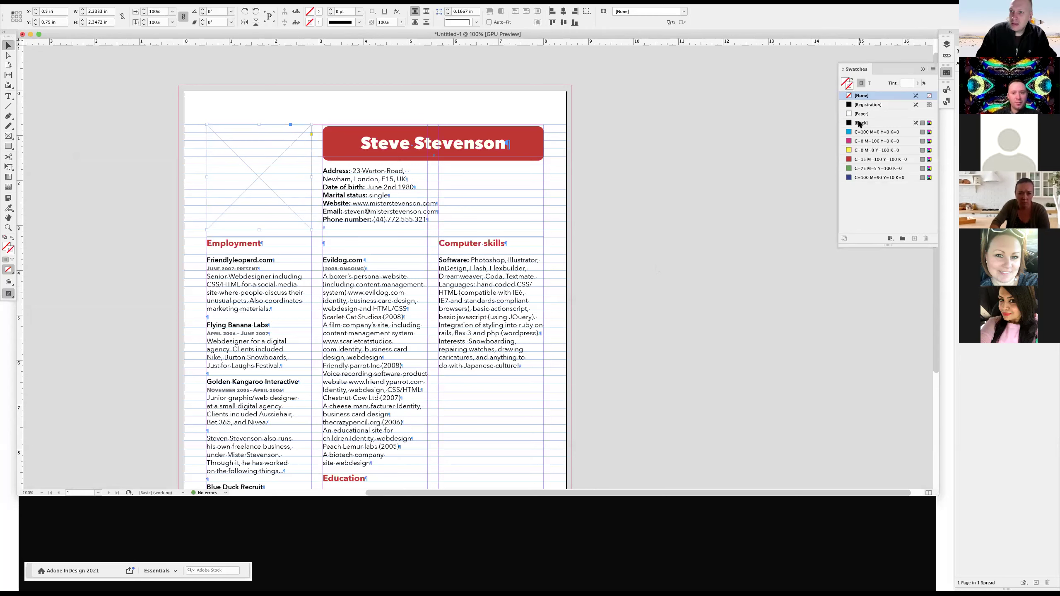
pyautogui.click(860, 124)
pyautogui.press('/')
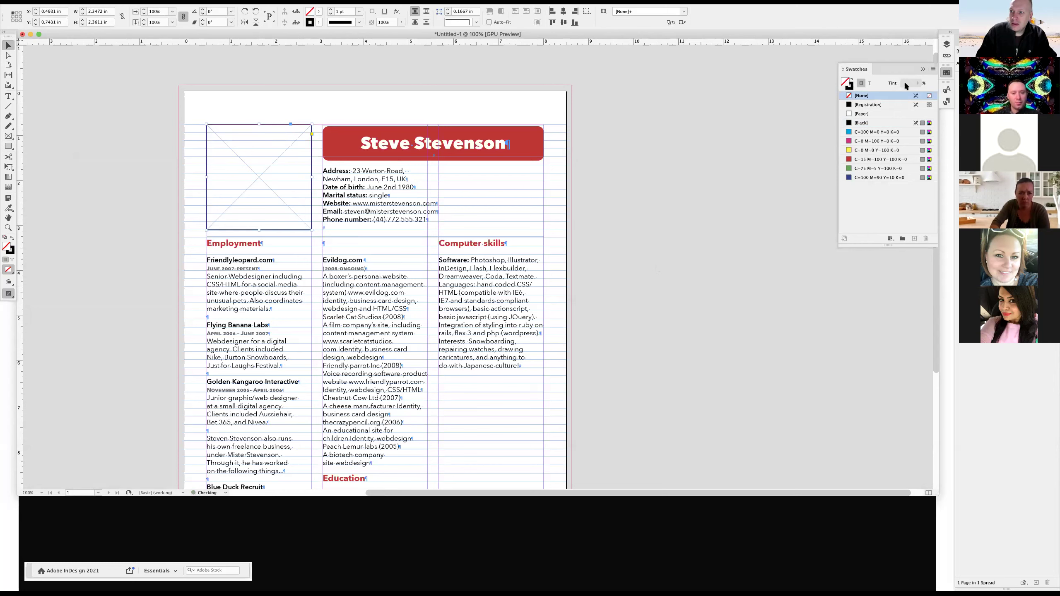
pyautogui.press(',')
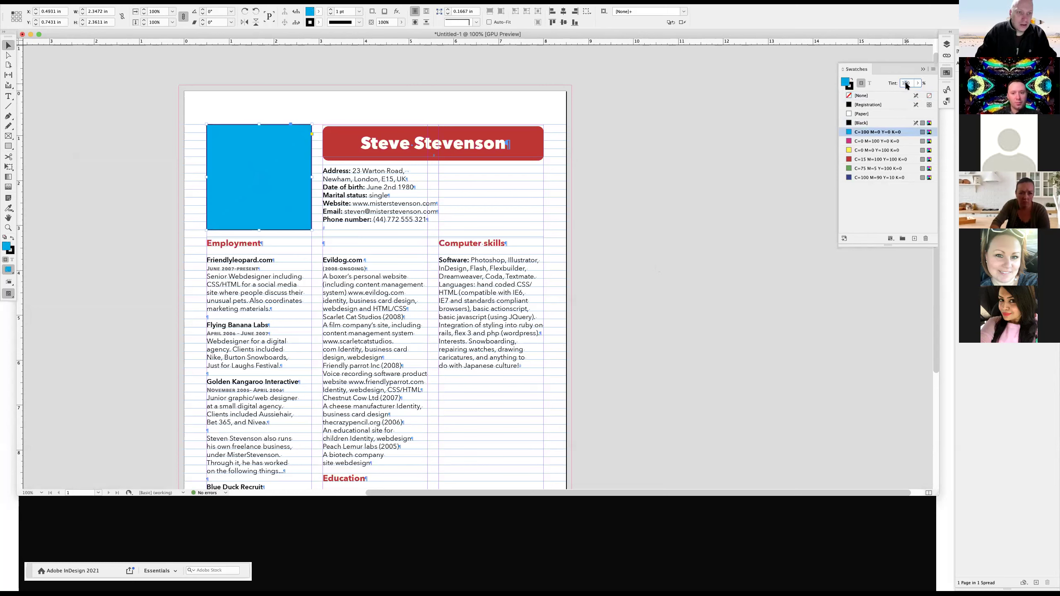
pyautogui.write('40')
pyautogui.press('Return')
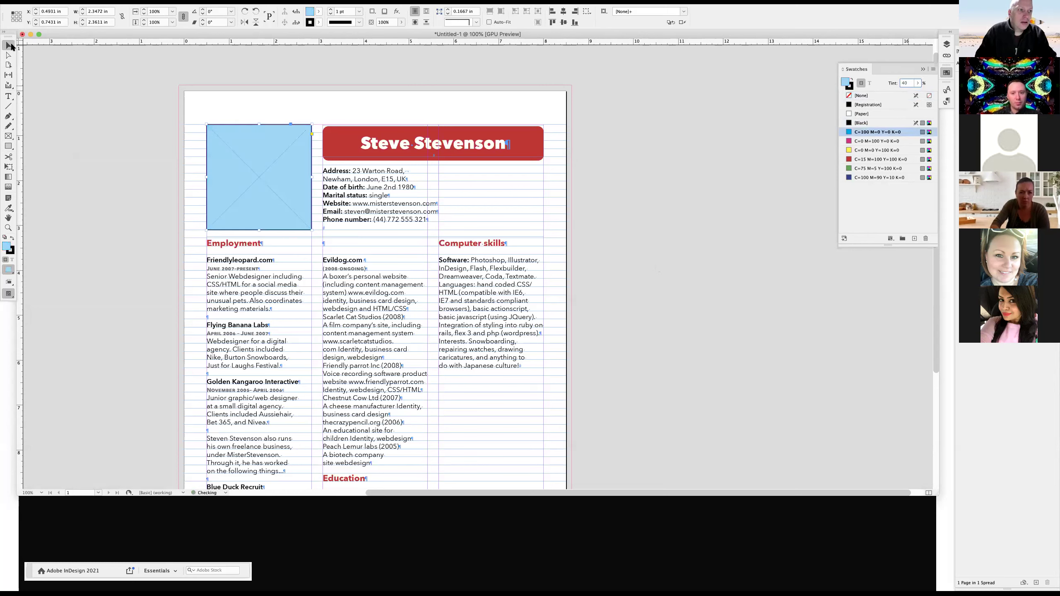
pyautogui.click(94, 130)
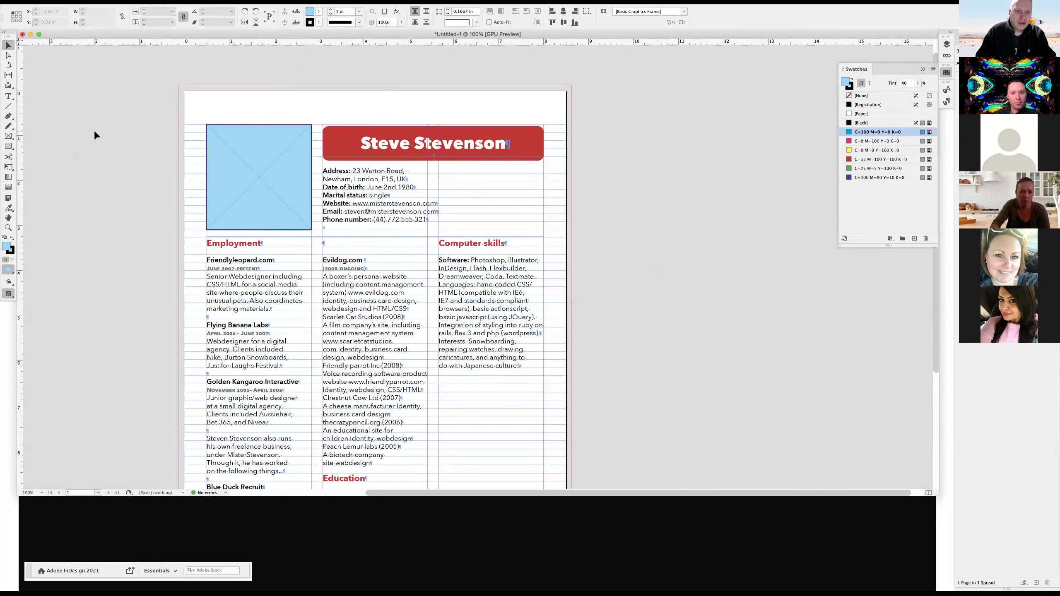
pyautogui.press('w')
pyautogui.press('w')
# Select the picture frame and set its text wrap to wrap around the bounding box.
pyautogui.click(343, 197)
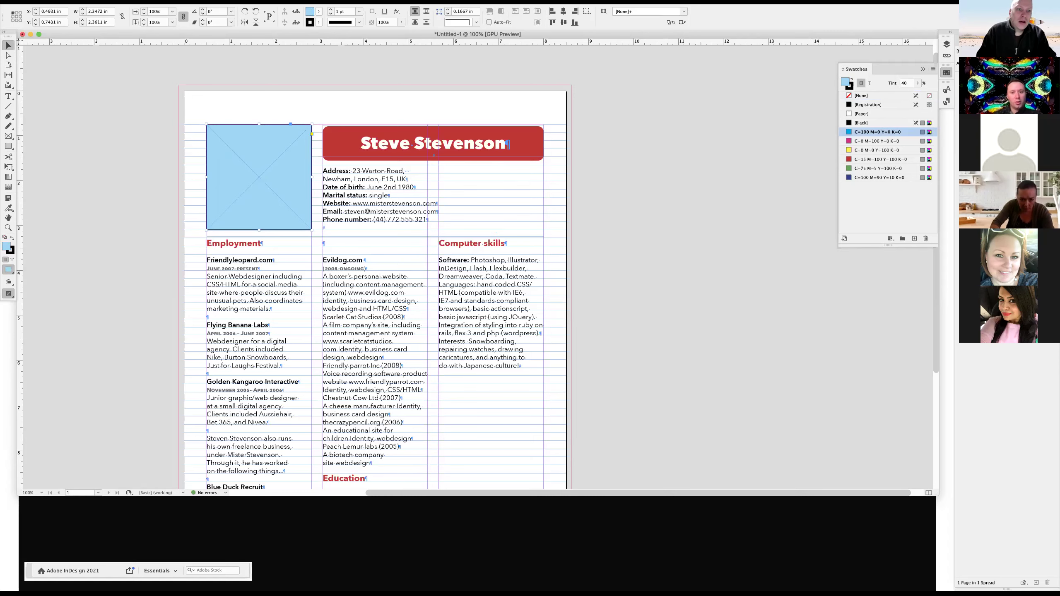
pyautogui.click(212, 2)
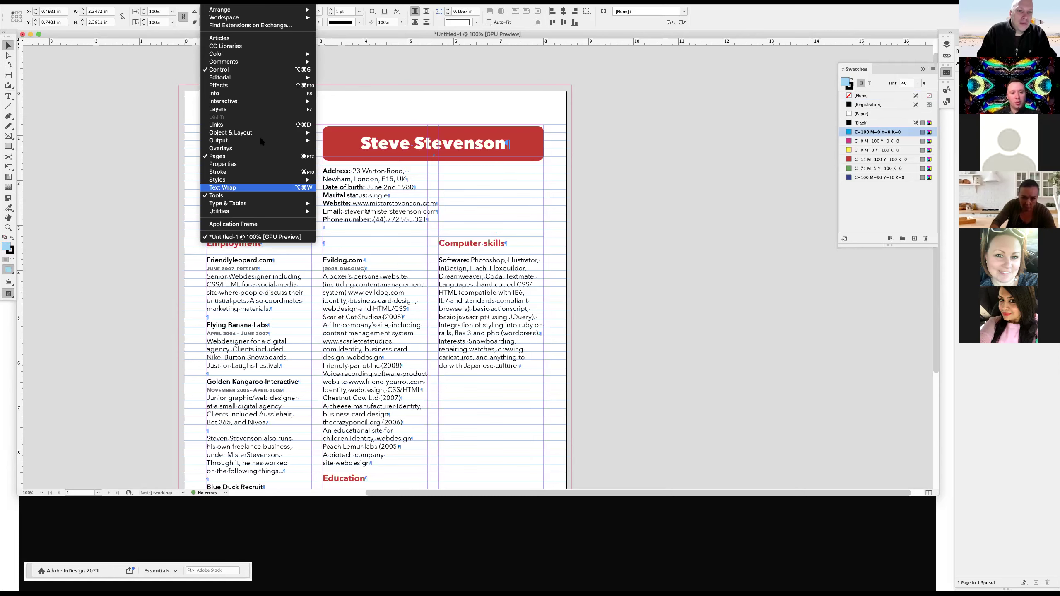
pyautogui.click(228, 188)
pyautogui.moveTo(597, 154); pyautogui.dragTo(629, 145)
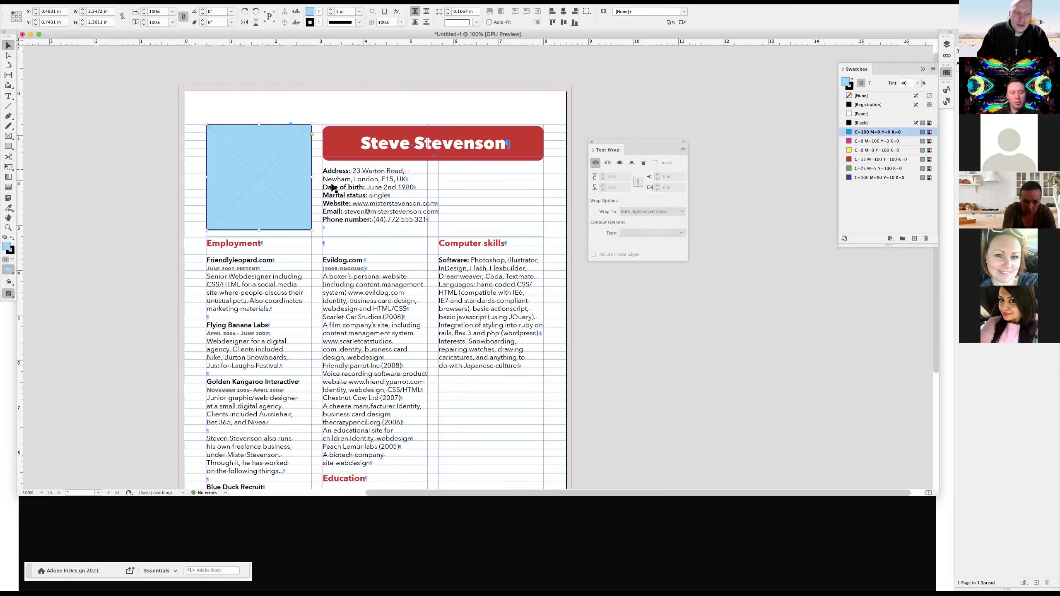
pyautogui.click(607, 163)
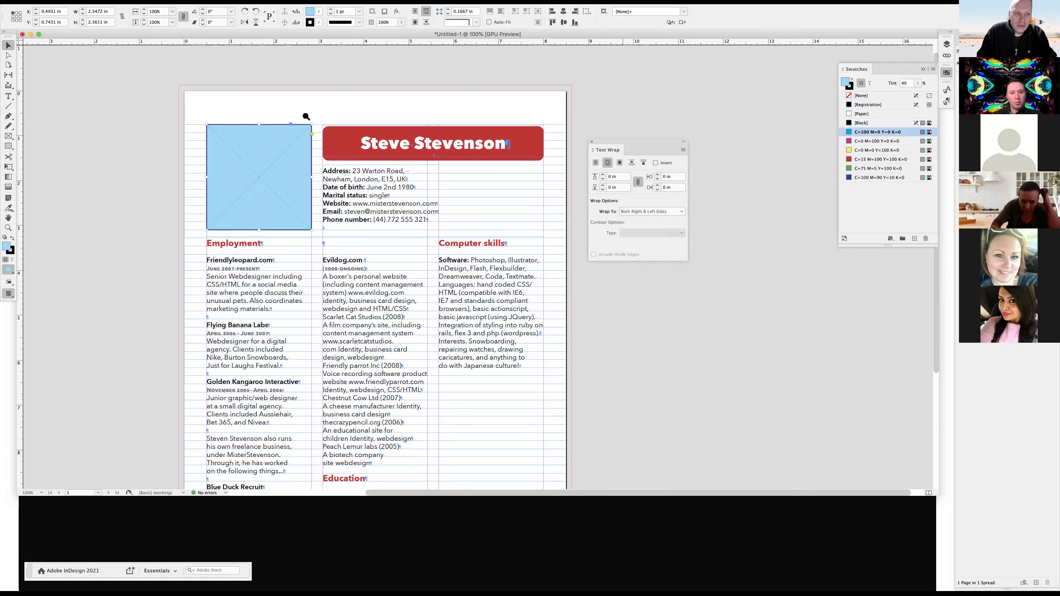
# Increase the picture frame's text wrap offsets on all four sides to 0.125 in, and further to 0.4375 in.
pyautogui.scroll(1, 301, 113)
pyautogui.scroll(5, 416, 175)
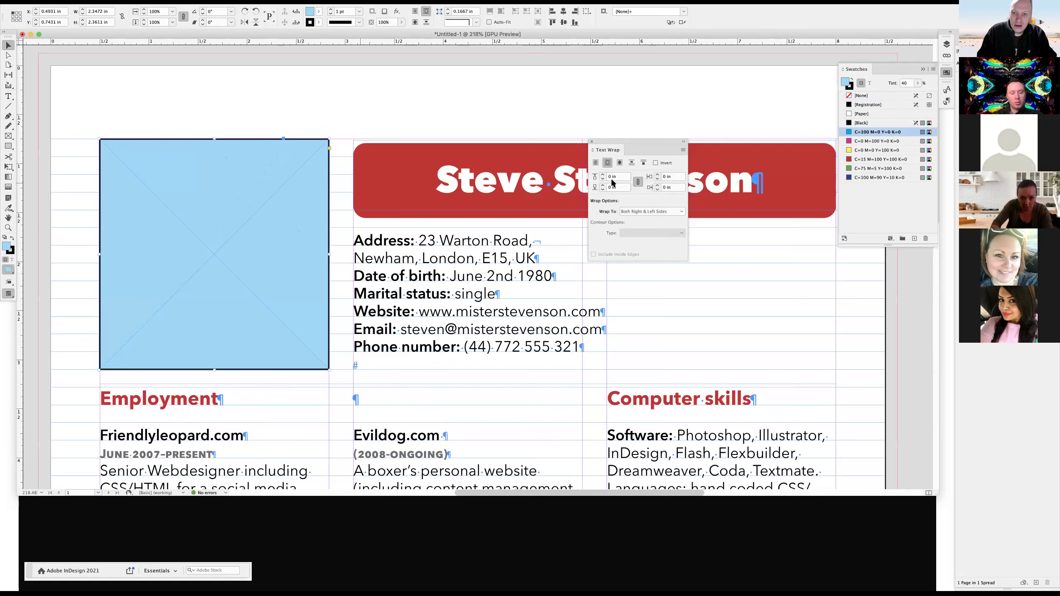
pyautogui.hscroll(-3, 611, 183)
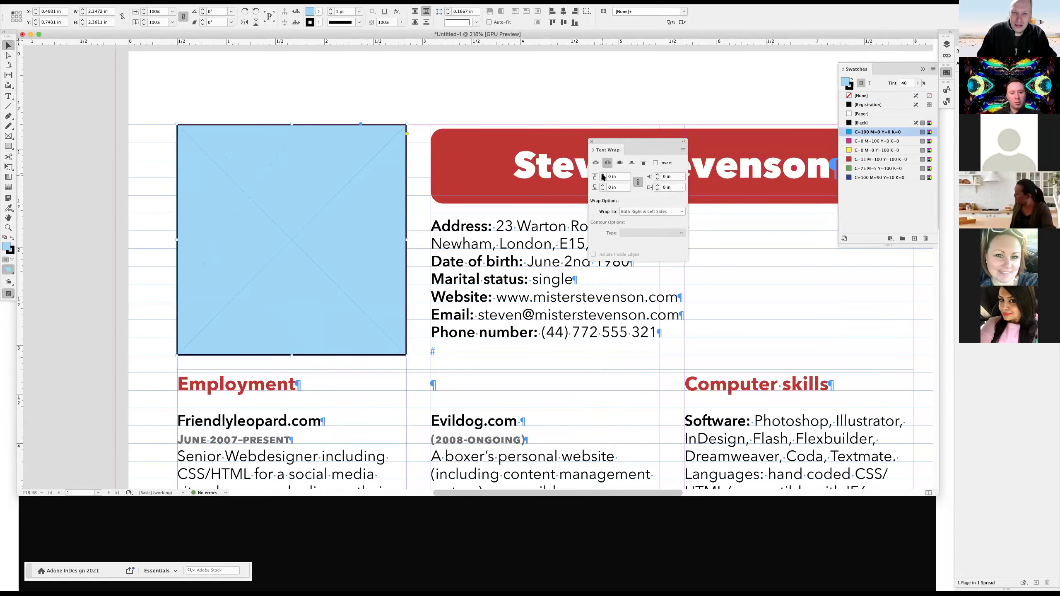
pyautogui.click(603, 175)
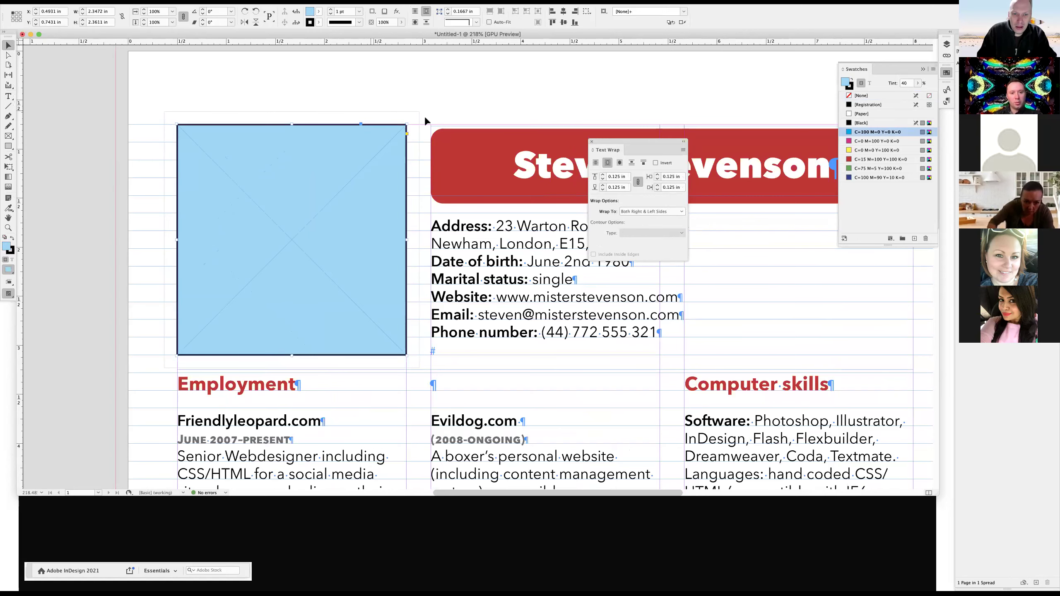
pyautogui.scroll(3, 424, 116)
pyautogui.scroll(1, 445, 121)
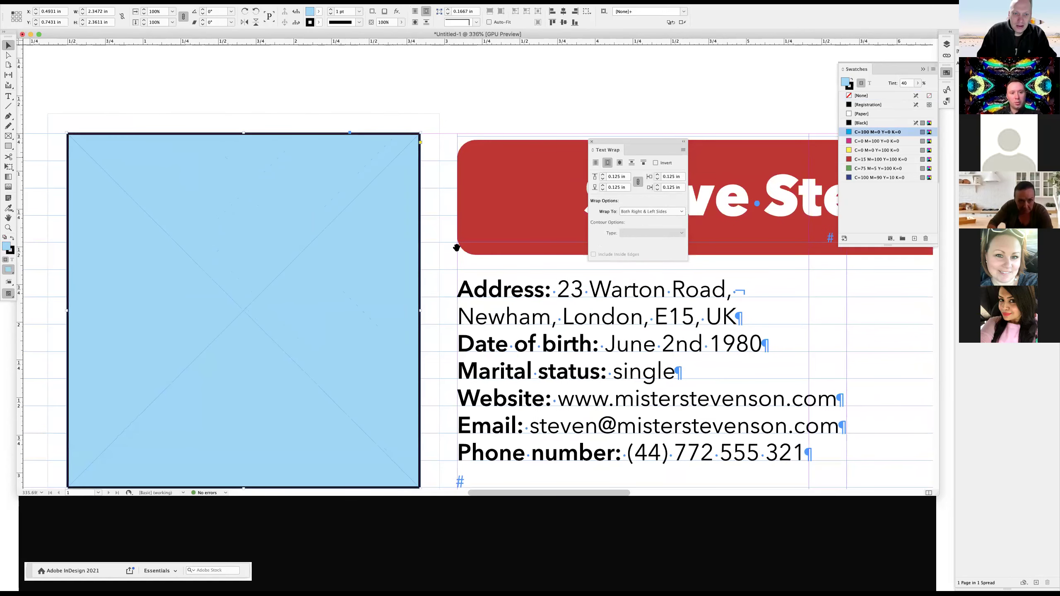
pyautogui.scroll(-3, 453, 264)
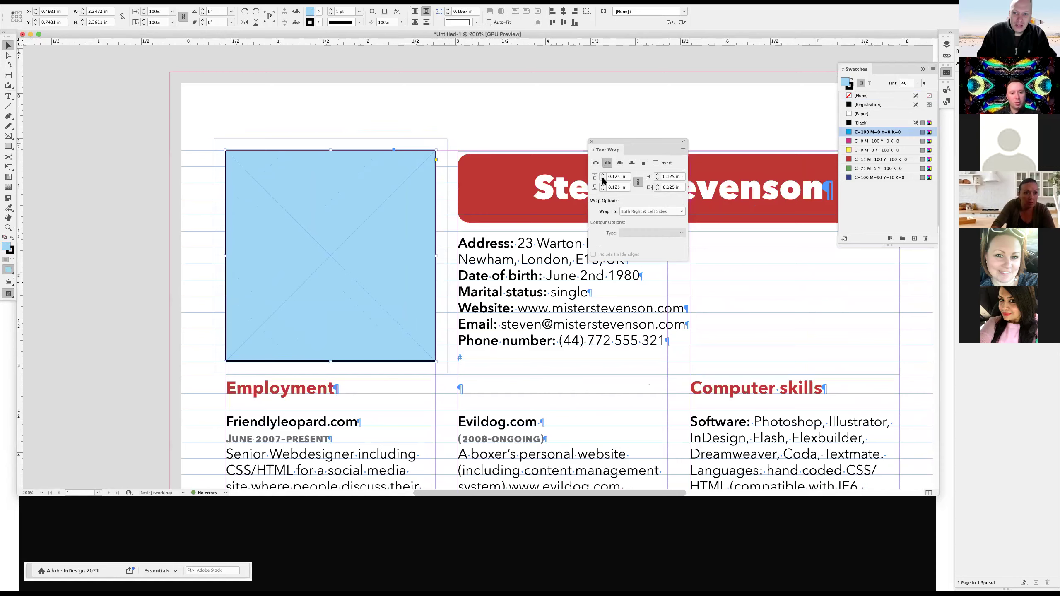
pyautogui.click(602, 175)
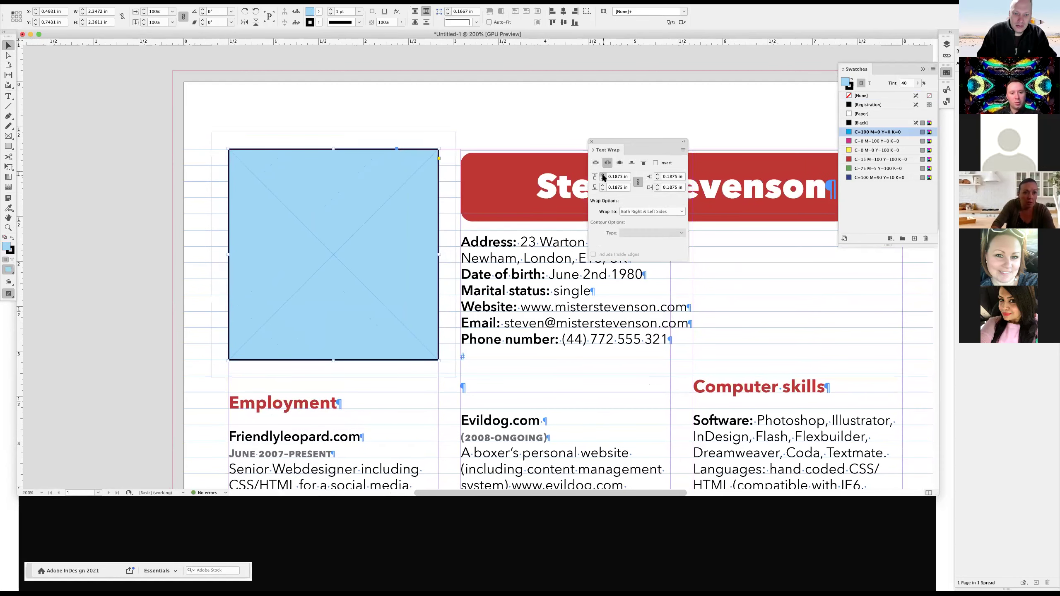
pyautogui.click(602, 175)
pyautogui.click(603, 175)
pyautogui.click(602, 176)
pyautogui.click(602, 175)
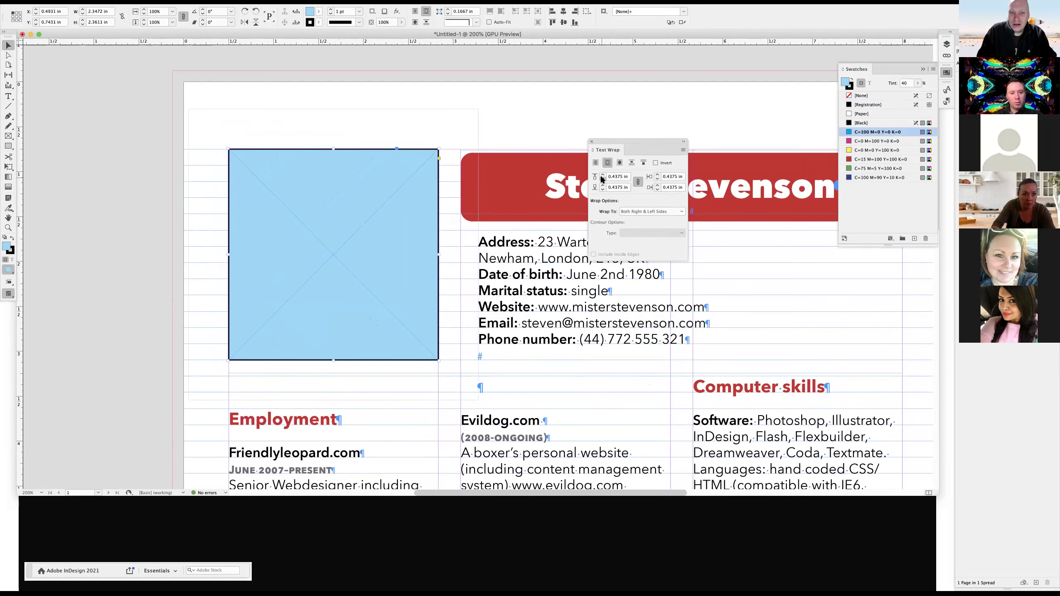
# Reduce the picture frame's text wrap offsets until the contact details align with the second column's edge, and preview the page.
pyautogui.click(603, 179)
pyautogui.click(603, 179)
pyautogui.click(603, 179)
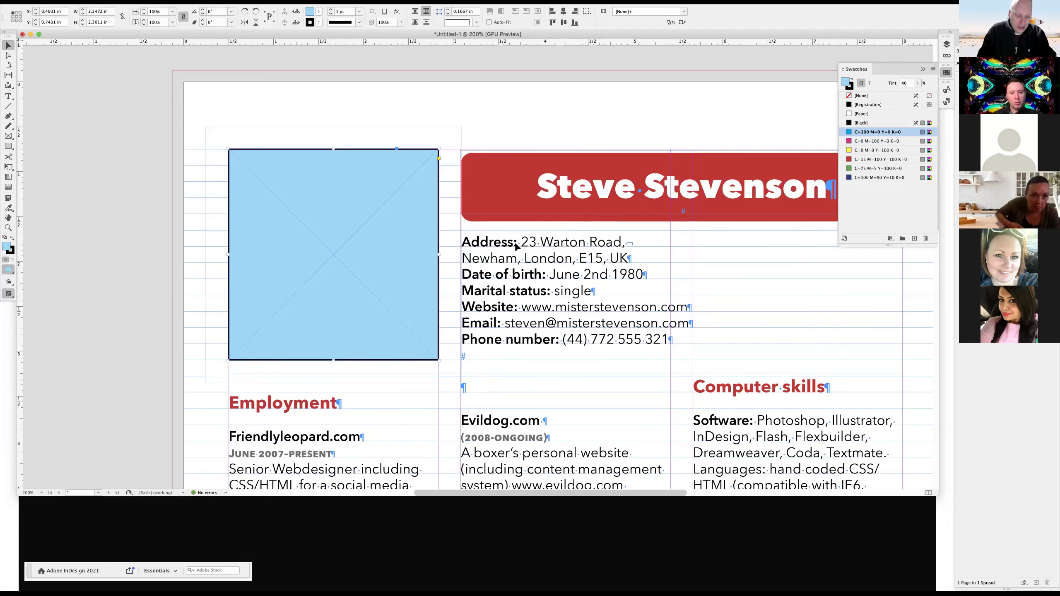
pyautogui.press('super+minus')
pyautogui.press('super+shift+a')
pyautogui.press('w')
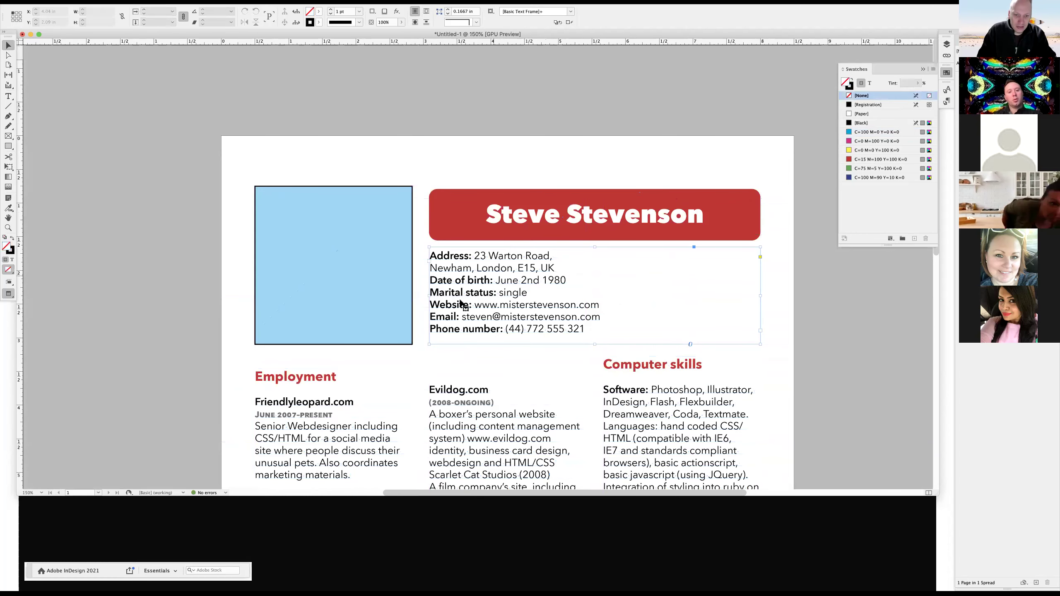
# Widen the contact details text frame to about 7.5 in by extending its inner edge across the picture frame to the first column's margin.
pyautogui.click(493, 297)
pyautogui.press('w')
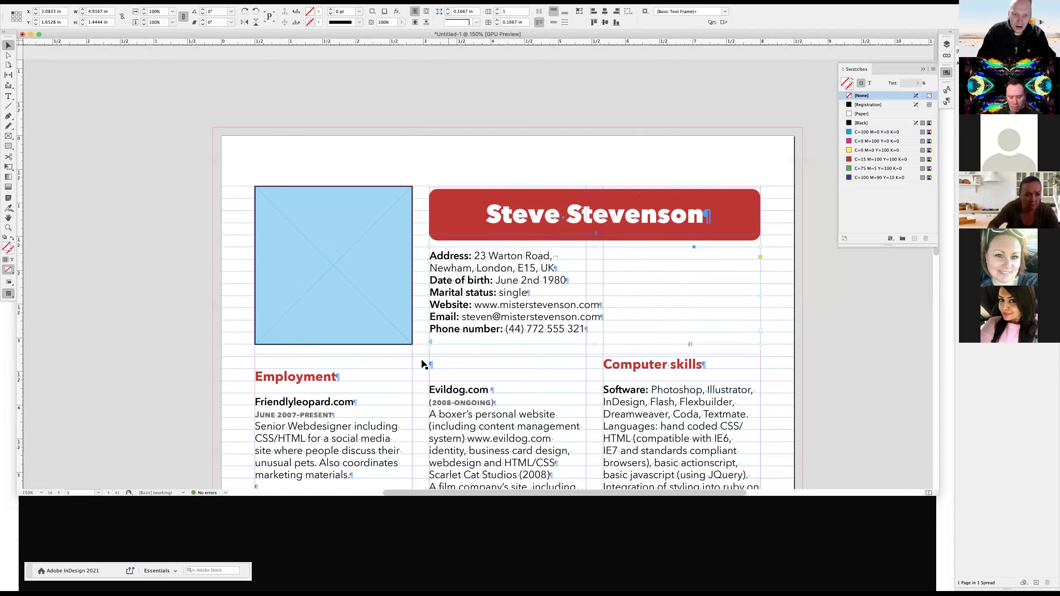
pyautogui.press('w')
pyautogui.press('w')
pyautogui.moveTo(430, 295); pyautogui.dragTo(253, 297)
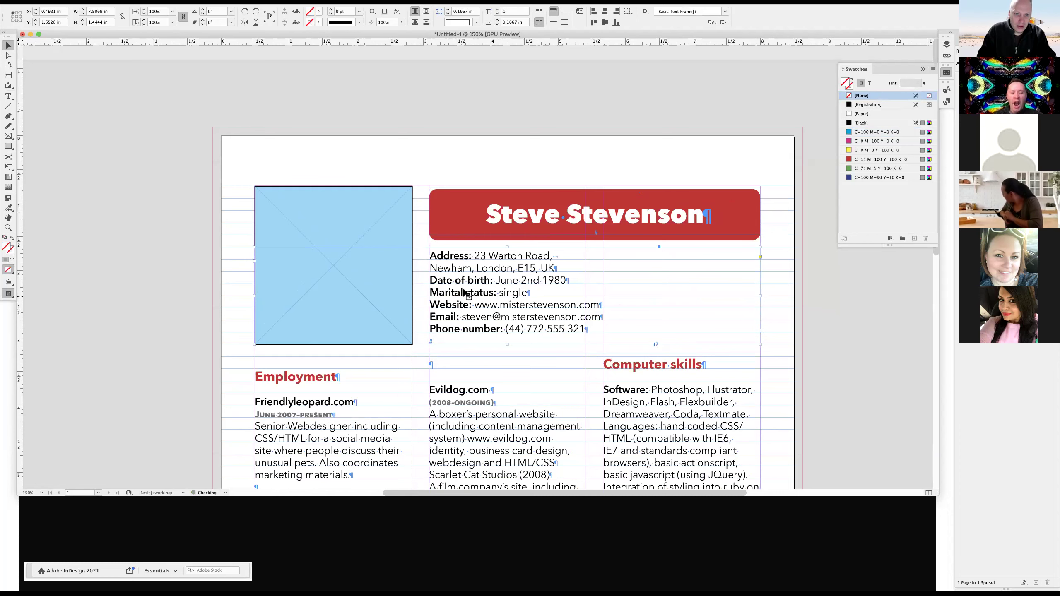
# Move the contact details frame above the page and over Employment to test the wrap, and reposition it below the name header at about 1.63 in.
pyautogui.moveTo(463, 292); pyautogui.dragTo(463, 55)
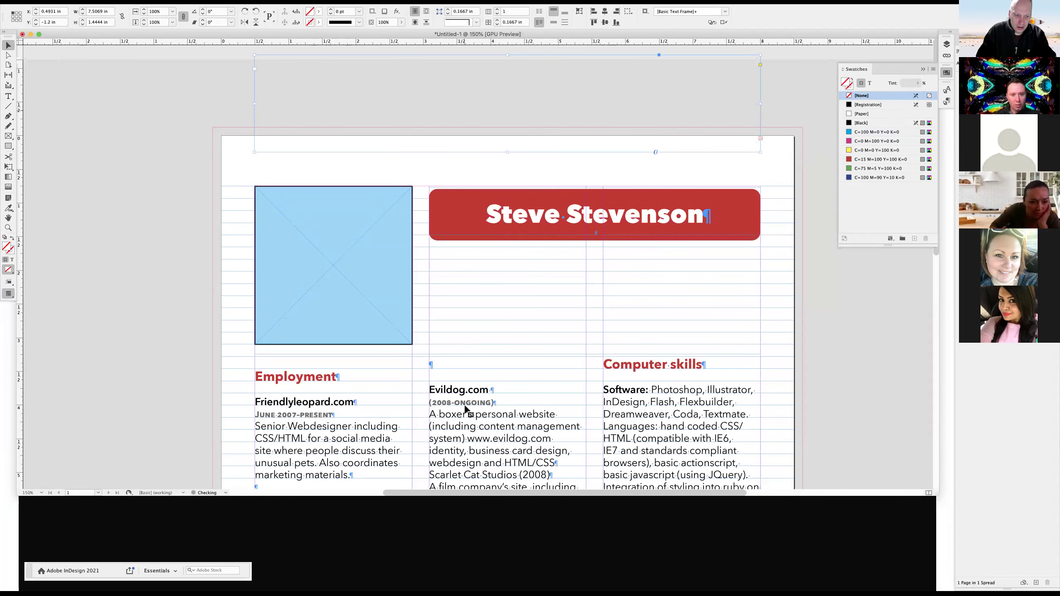
pyautogui.moveTo(465, 408); pyautogui.dragTo(465, 409)
pyautogui.hotkey('shift', 'Up')
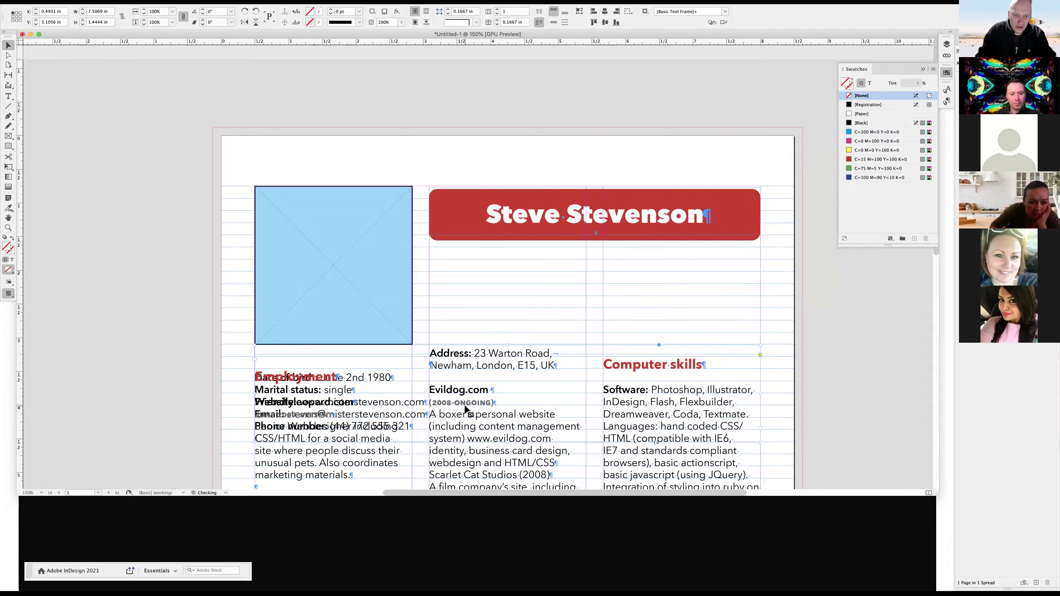
pyautogui.hotkey('shift', 'Up')
pyautogui.hotkey('shift', 'Up')
pyautogui.hotkey('shift', 'Up')
pyautogui.hotkey('shift', 'Up')
pyautogui.hotkey('shift', 'Up')
pyautogui.hotkey('shift', 'Up')
pyautogui.hotkey('shift', 'Up')
pyautogui.hotkey('shift', 'Up')
pyautogui.hotkey('shift', 'Up')
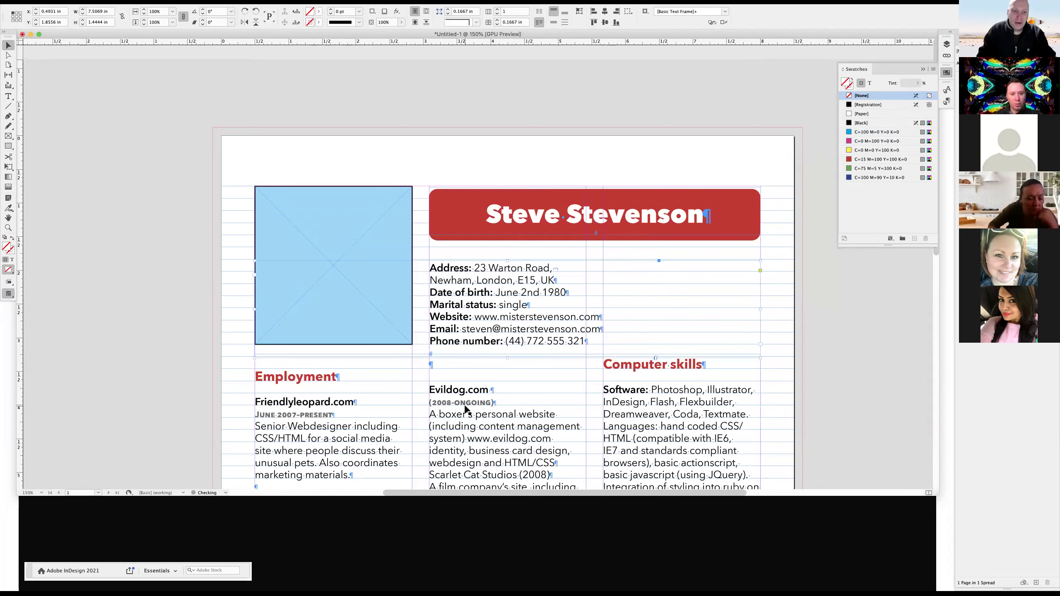
pyautogui.hotkey('shift', 'Up')
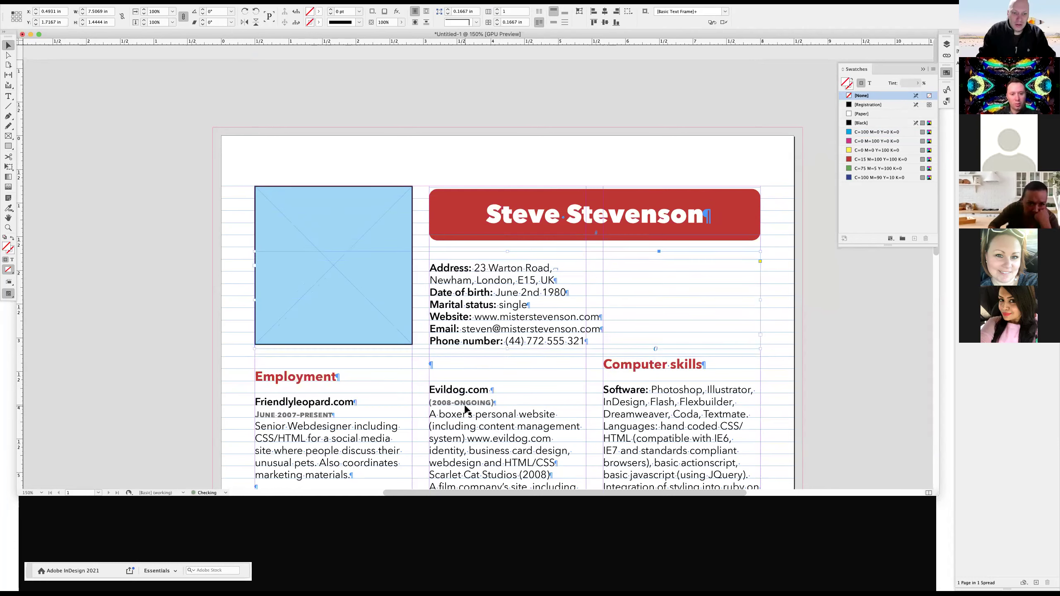
pyautogui.hotkey('shift', 'Up')
pyautogui.press('Down')
pyautogui.press('Down')
pyautogui.press('Down')
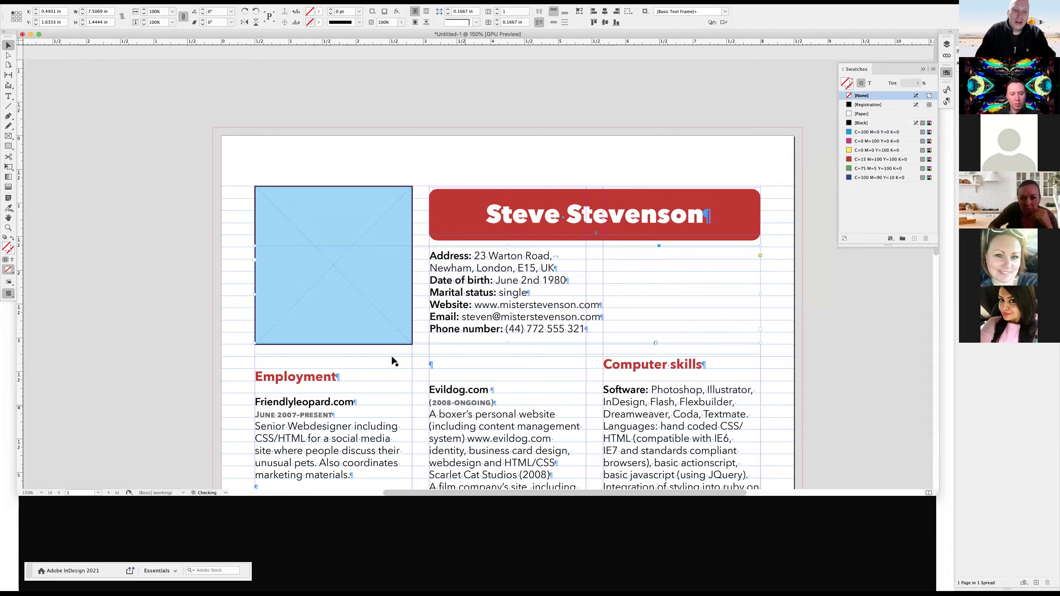
pyautogui.click(388, 202)
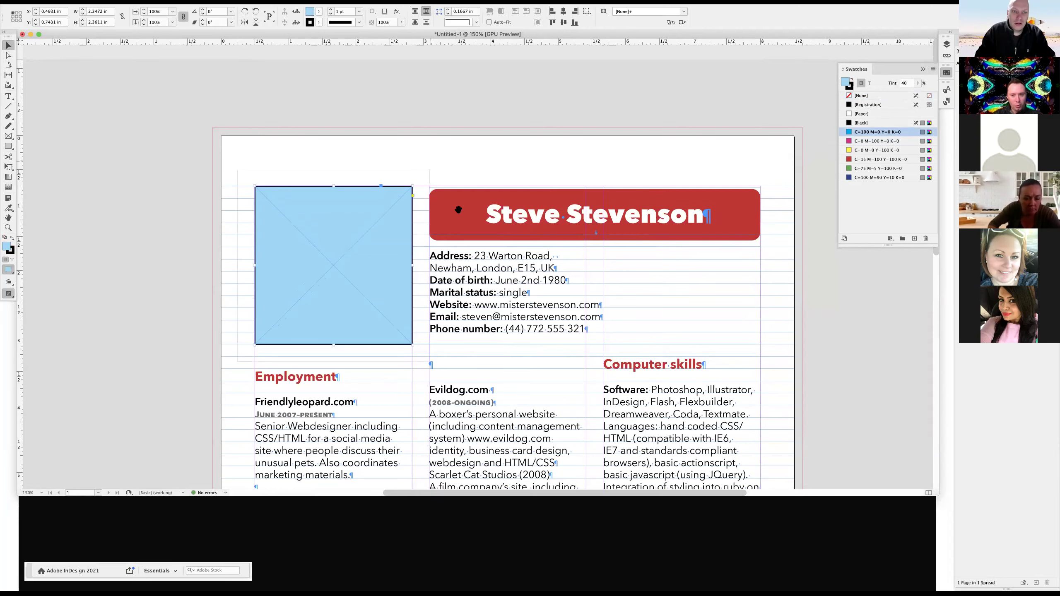
pyautogui.press('shift+super+a')
pyautogui.scroll(-2, 426, 171)
pyautogui.hscroll(1, 426, 170)
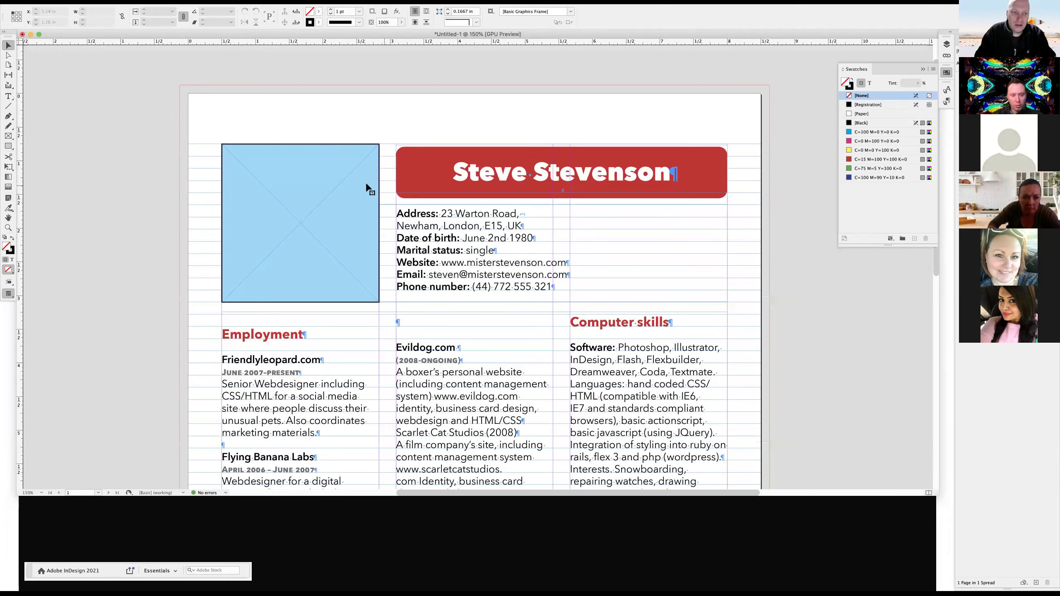
# Move the picture frame down the page across the first two columns to test how the body text wraps around it.
pyautogui.click(368, 189)
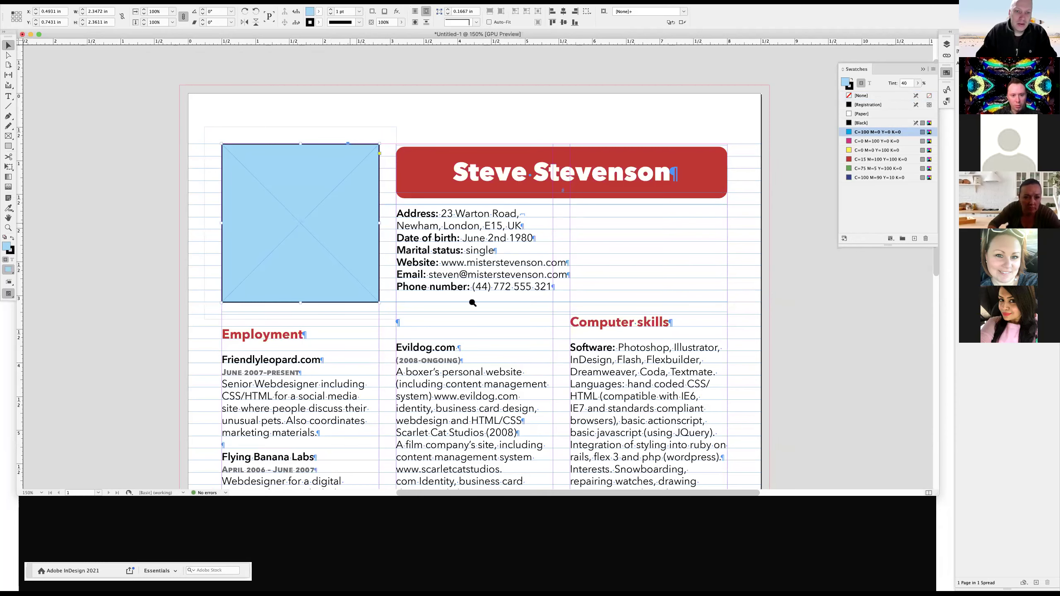
pyautogui.press('super+minus')
pyautogui.press('super+minus')
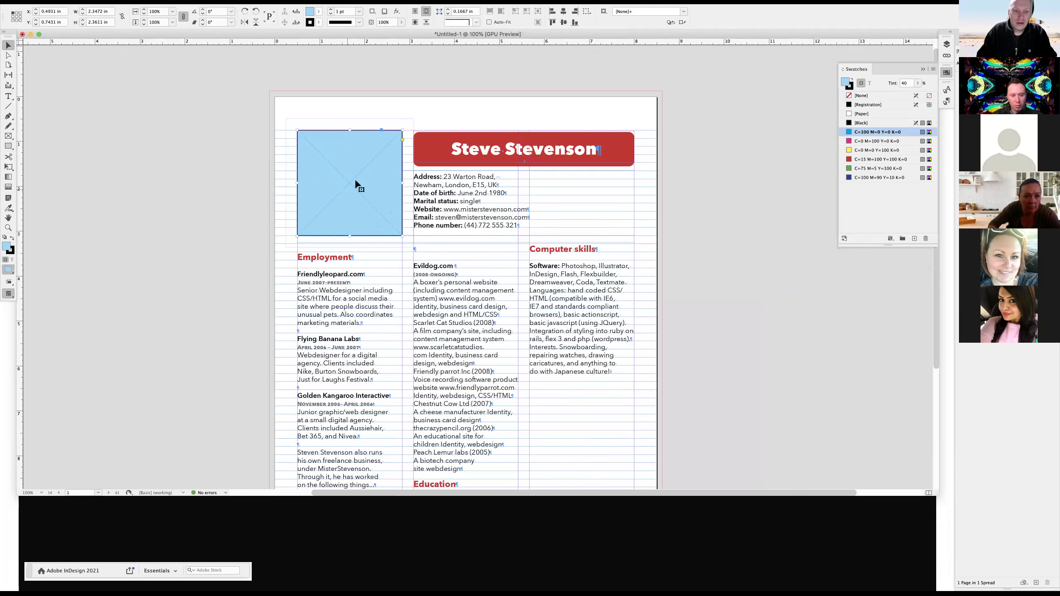
pyautogui.scroll(-1, 357, 185)
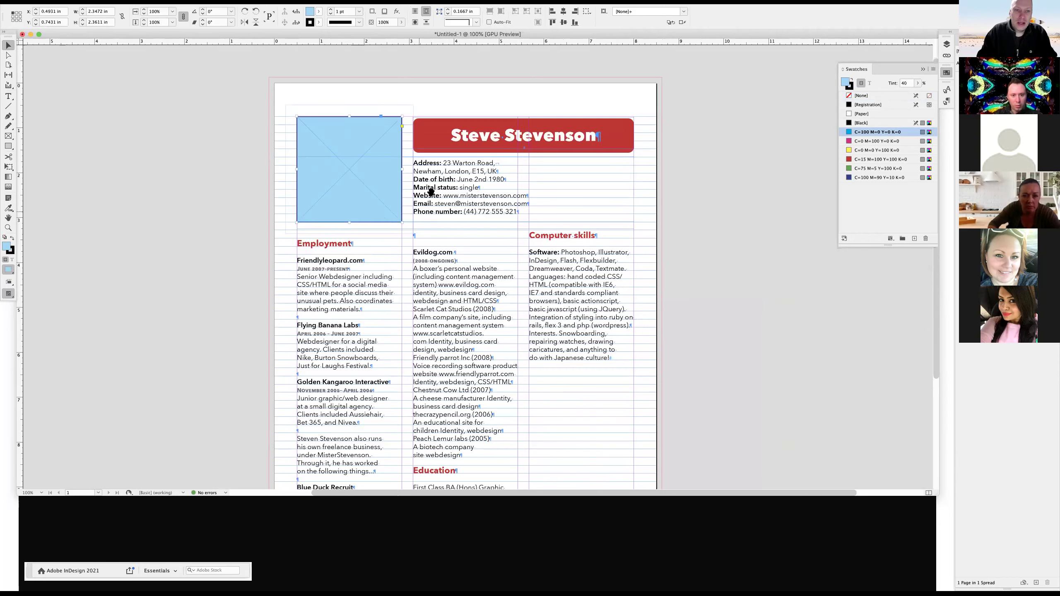
pyautogui.scroll(-2, 404, 160)
pyautogui.hscroll(2, 404, 161)
pyautogui.moveTo(347, 123); pyautogui.dragTo(421, 343)
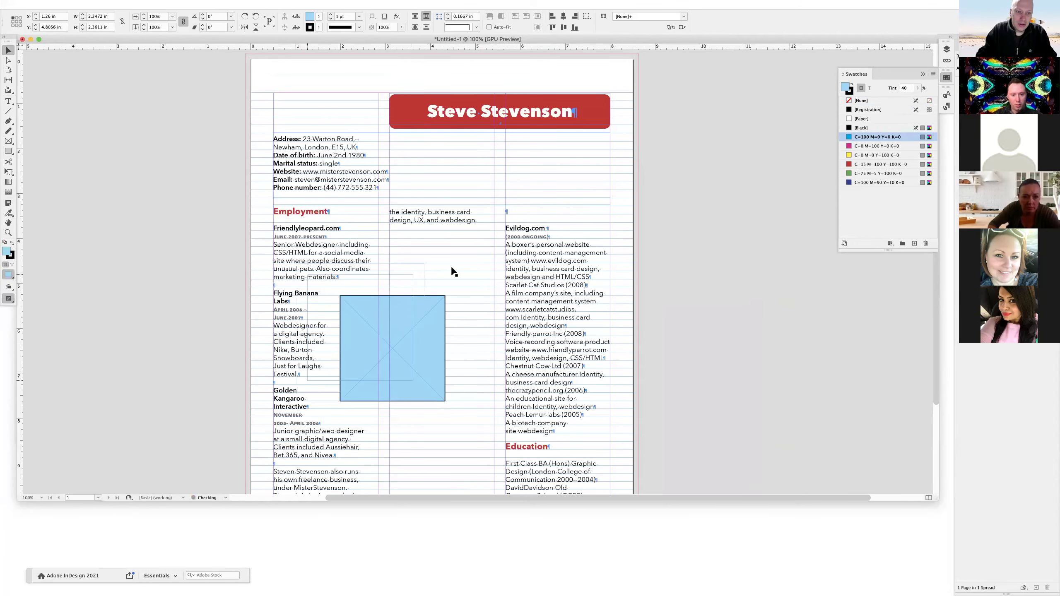
# Nudge the picture frame beneath the Employment heading to test the wrap further, and return it to the first column at the top margin.
pyautogui.moveTo(454, 272); pyautogui.dragTo(454, 281)
pyautogui.hotkey('shift', 'Left')
pyautogui.hotkey('shift', 'Left')
pyautogui.hotkey('shift', 'Up')
pyautogui.hotkey('shift', 'Up')
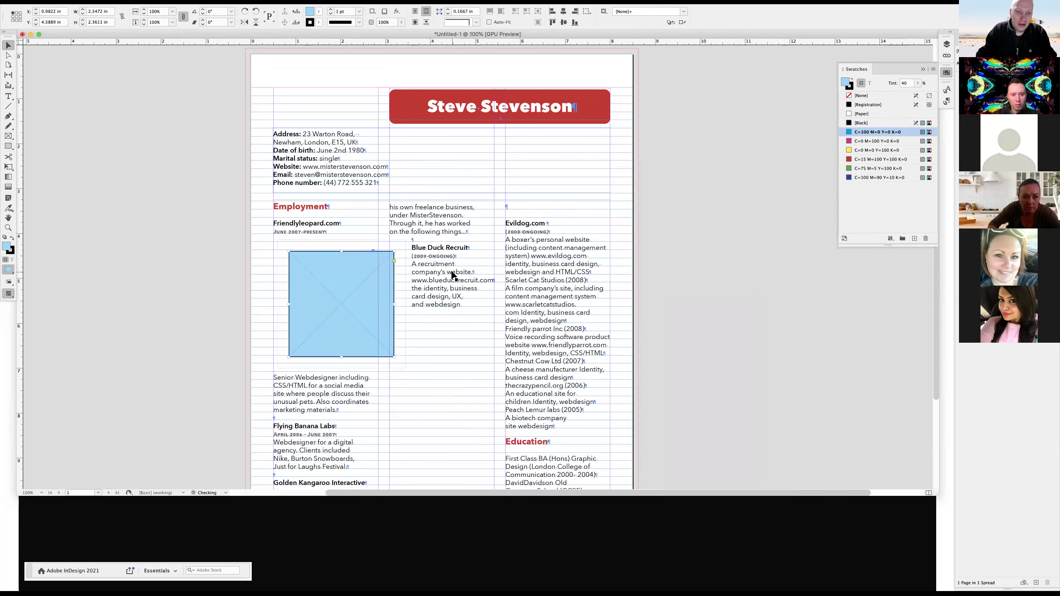
pyautogui.hotkey('shift', 'Left')
pyautogui.hotkey('shift', 'Left')
pyautogui.hotkey('shift', 'Left')
pyautogui.hotkey('shift', 'Up')
pyautogui.hotkey('shift', 'Up')
pyautogui.hotkey('shift', 'Up')
pyautogui.hotkey('shift', 'Up')
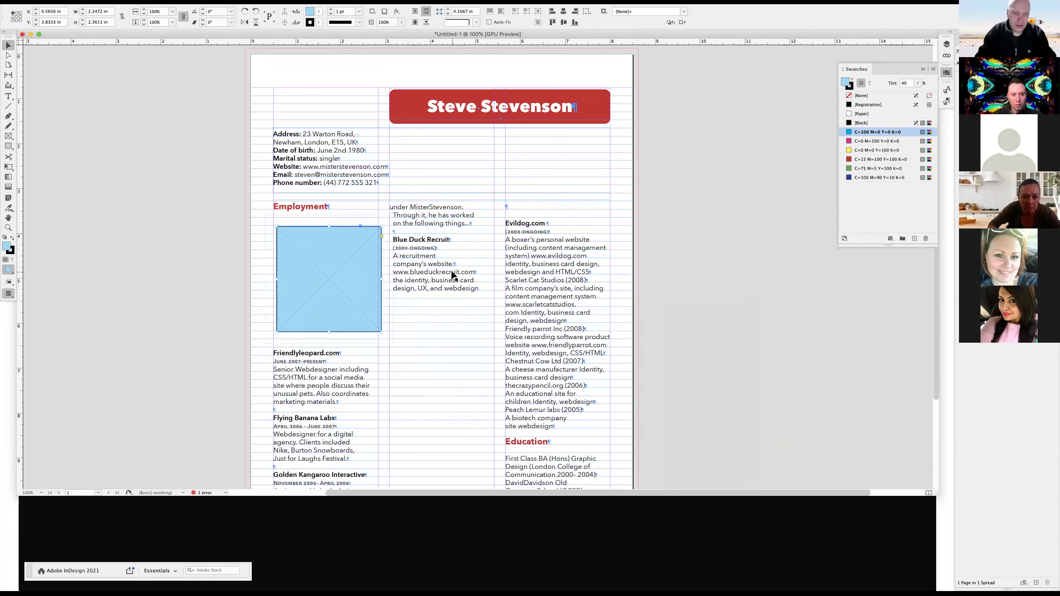
pyautogui.moveTo(337, 276); pyautogui.dragTo(331, 119)
pyautogui.moveTo(355, 173); pyautogui.dragTo(352, 168)
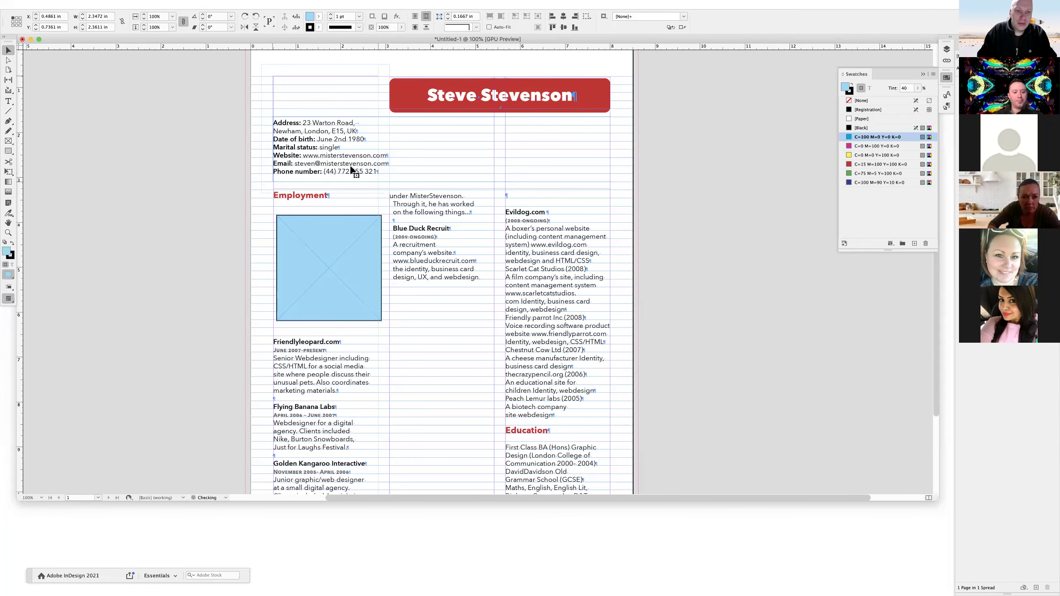
# Extend the picture frame's upper edge to the bleed guide, about 3.24 in high, set its stroke to None, and preview the page.
pyautogui.moveTo(333, 129); pyautogui.dragTo(333, 105)
pyautogui.press('x')
pyautogui.click(861, 96)
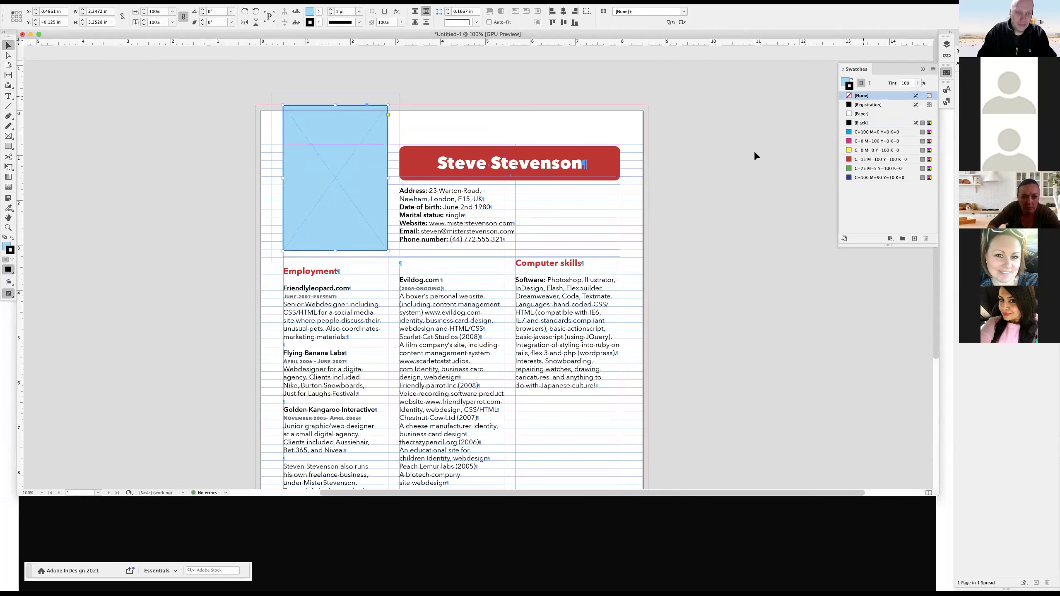
pyautogui.click(754, 150)
pyautogui.press('w')
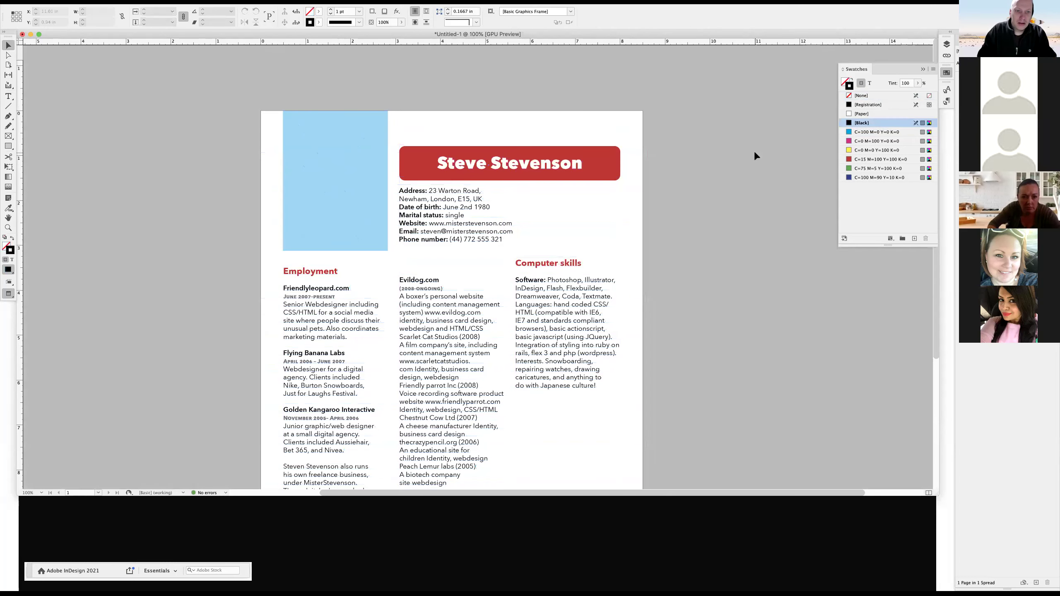
# Examine the picture frame where it bleeds off the page's upper edge, comparing the preview with the normal view.
pyautogui.click(320, 200)
pyautogui.press('w')
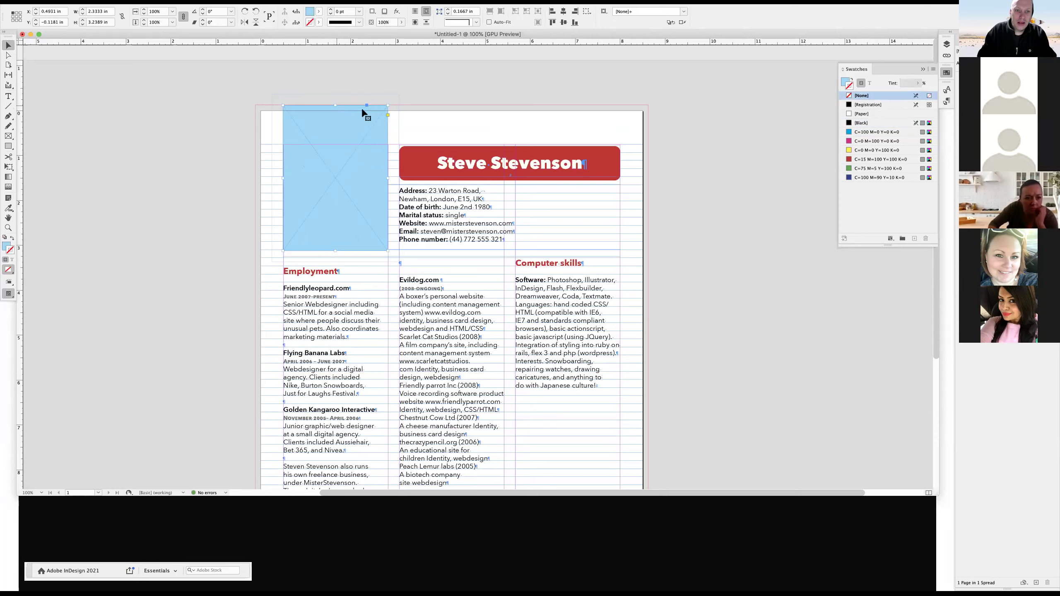
pyautogui.press('w')
pyautogui.press('w')
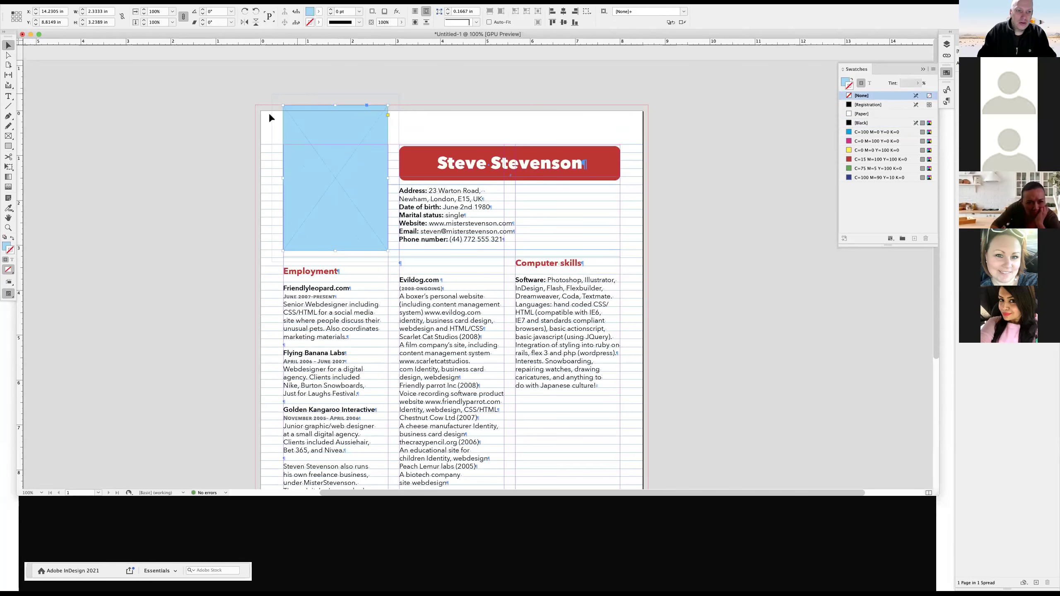
pyautogui.moveTo(268, 112); pyautogui.dragTo(306, 138)
pyautogui.press('w')
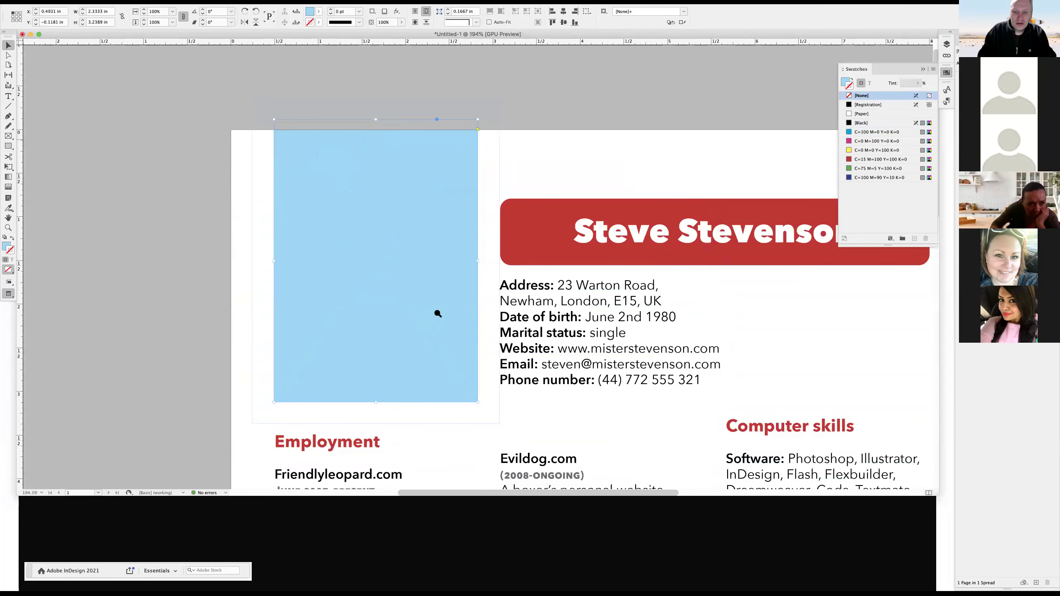
pyautogui.press('super+minus')
pyautogui.press('super+minus')
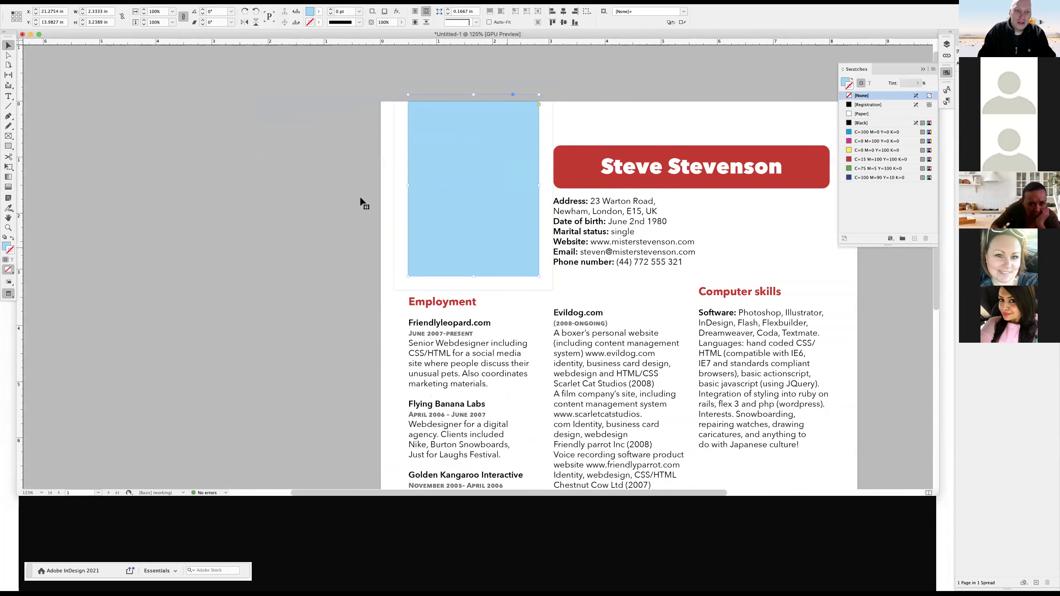
pyautogui.press('super+minus')
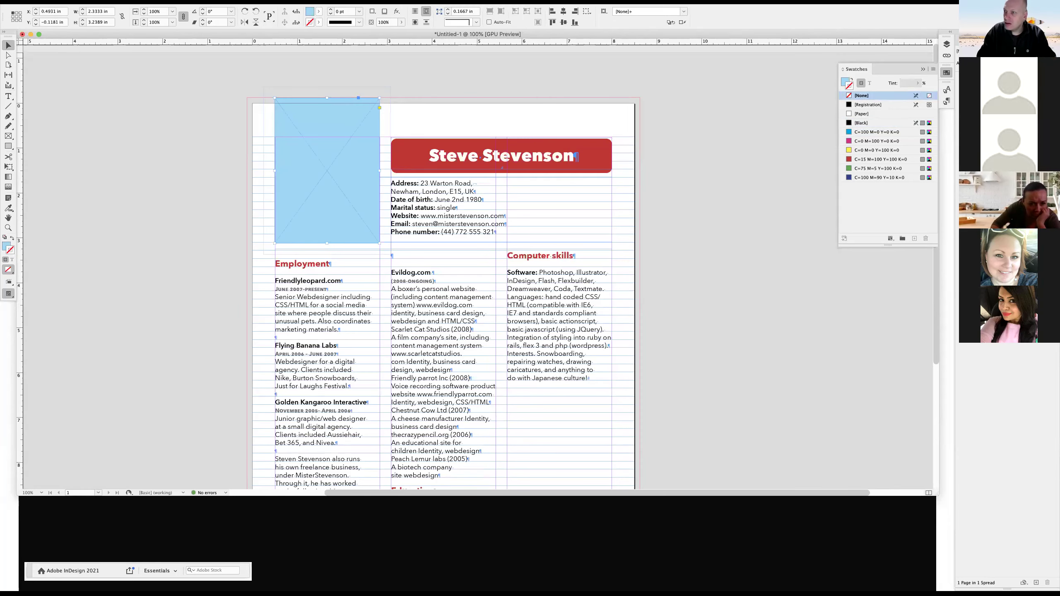
# Switch to the image files, check the fantasy illustration with the large face, and place it into the picture frame.
pyautogui.press('super+Tab')
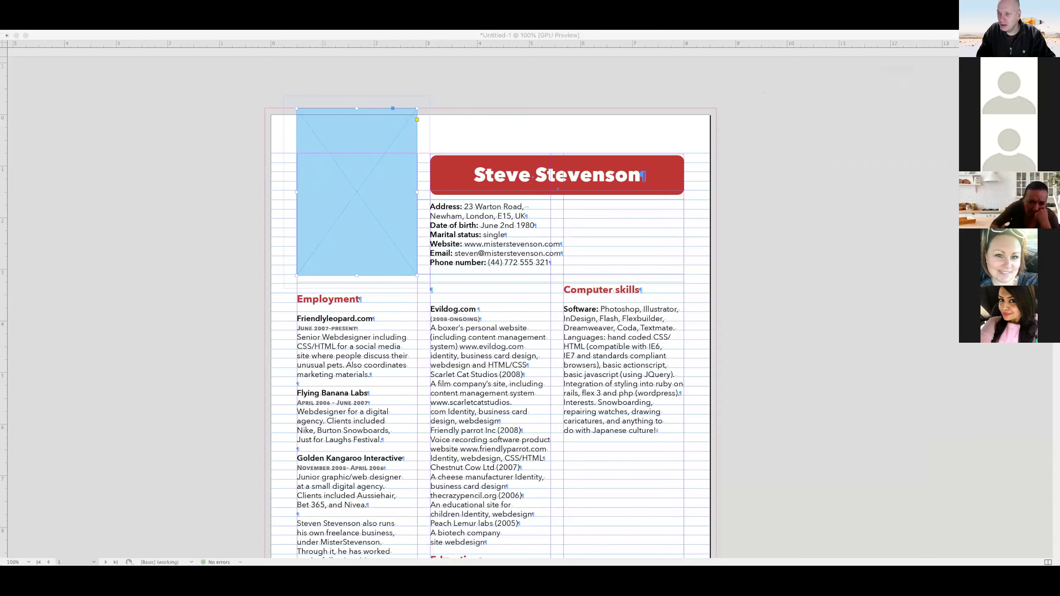
pyautogui.press('space')
pyautogui.moveTo(356, 187)
pyautogui.mouseDown()
pyautogui.moveTo(375, 218)
pyautogui.moveTo(357, 190)
pyautogui.mouseUp()
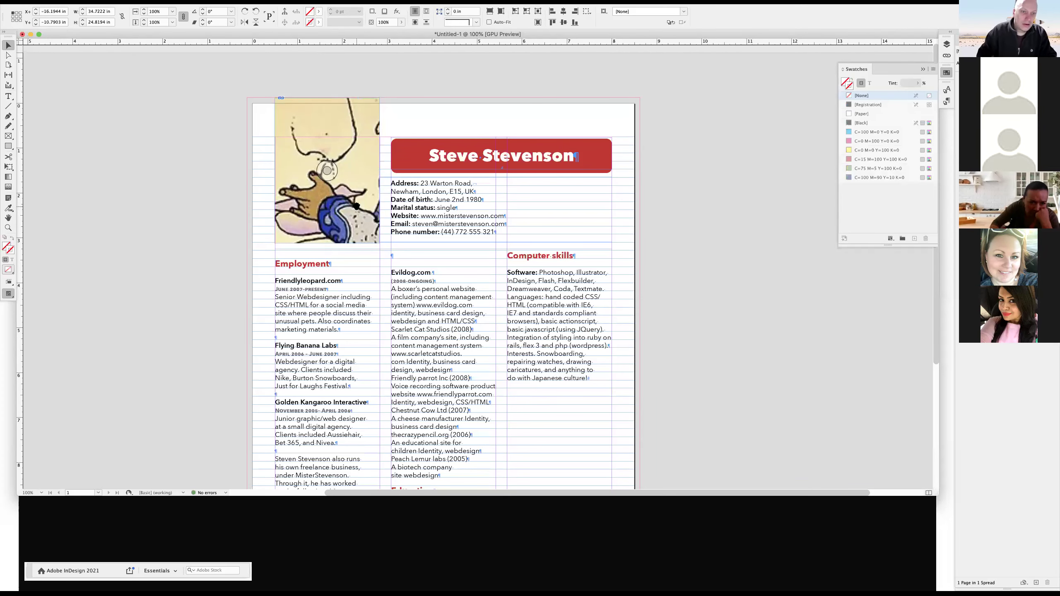
# Scale the placed image down proportionally to about 16%, reposition it so the face and small figure fill the frame, and preview the page.
pyautogui.press('super+alt+shift+e')
pyautogui.moveTo(326, 209); pyautogui.dragTo(329, 311)
pyautogui.moveTo(333, 225); pyautogui.dragTo(330, 185)
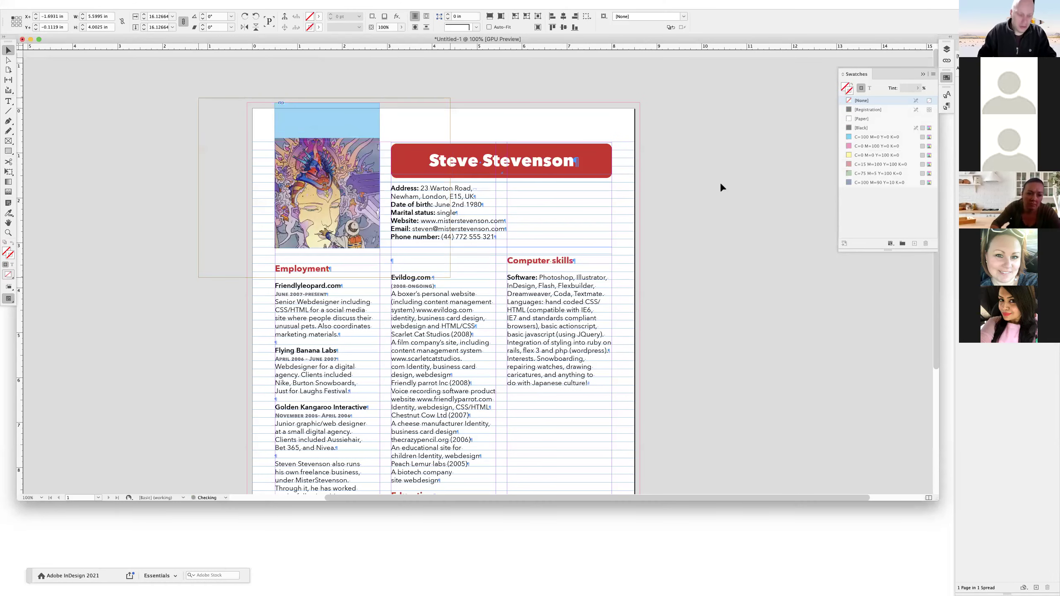
pyautogui.click(709, 198)
pyautogui.press('w')
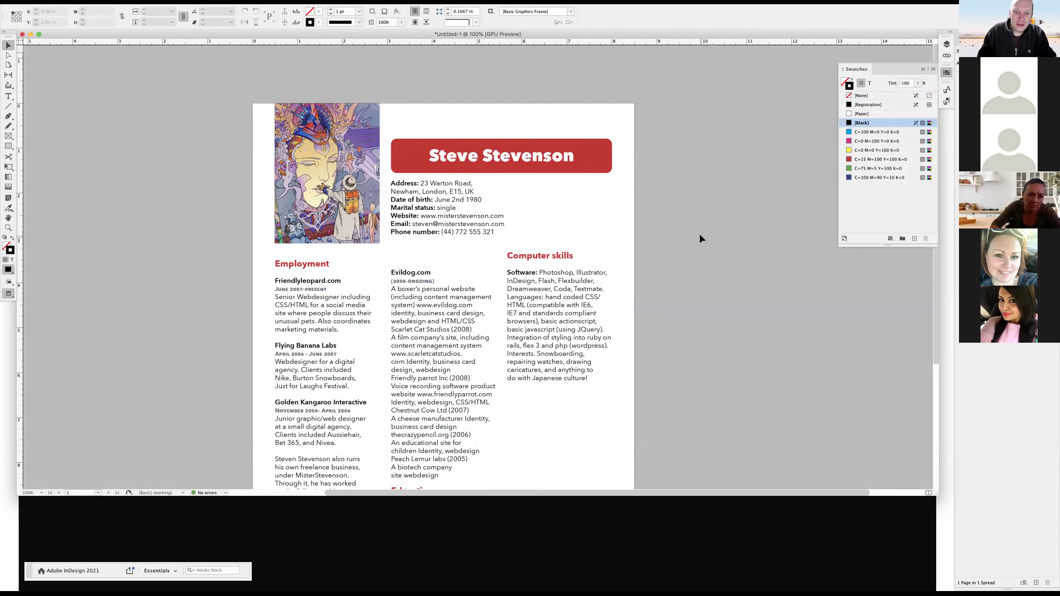
# Lower the three-column text frame's upper edge to 3.2778 in so the Computer skills heading aligns with Employment, and preview the page.
pyautogui.press('w')
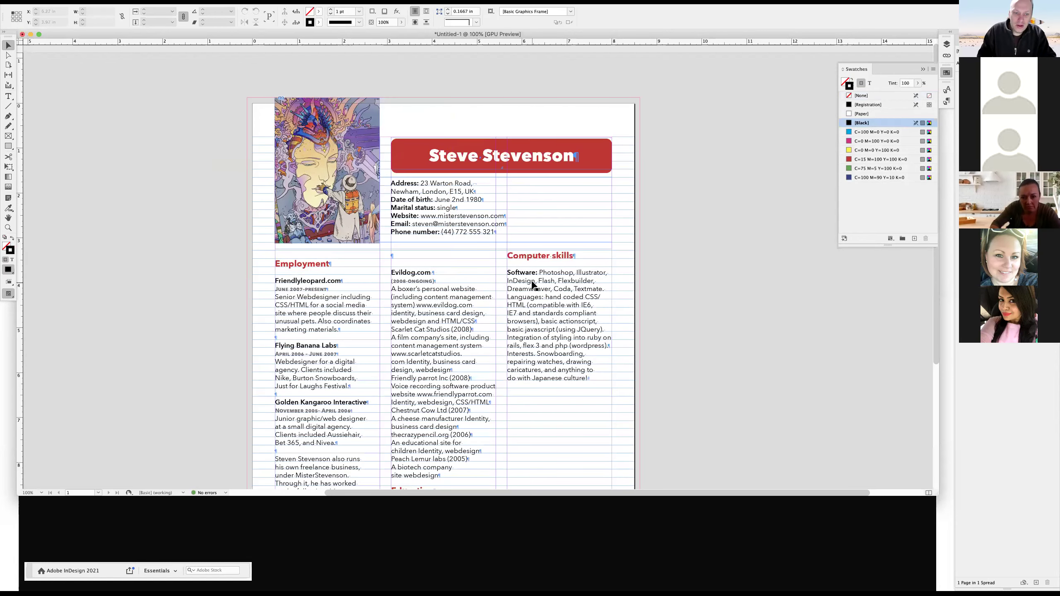
pyautogui.click(466, 279)
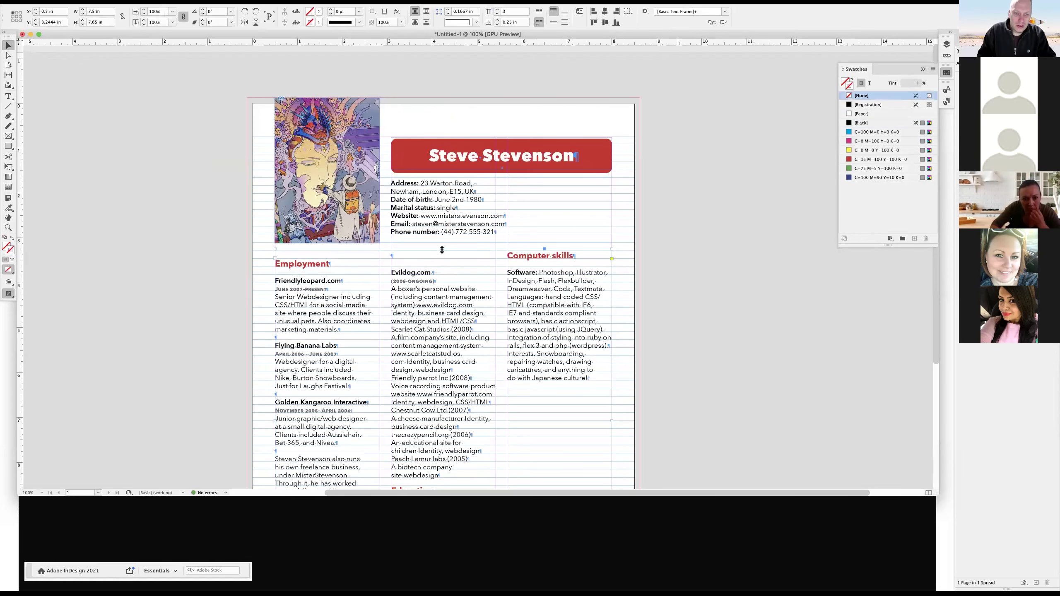
pyautogui.moveTo(441, 250); pyautogui.dragTo(441, 251)
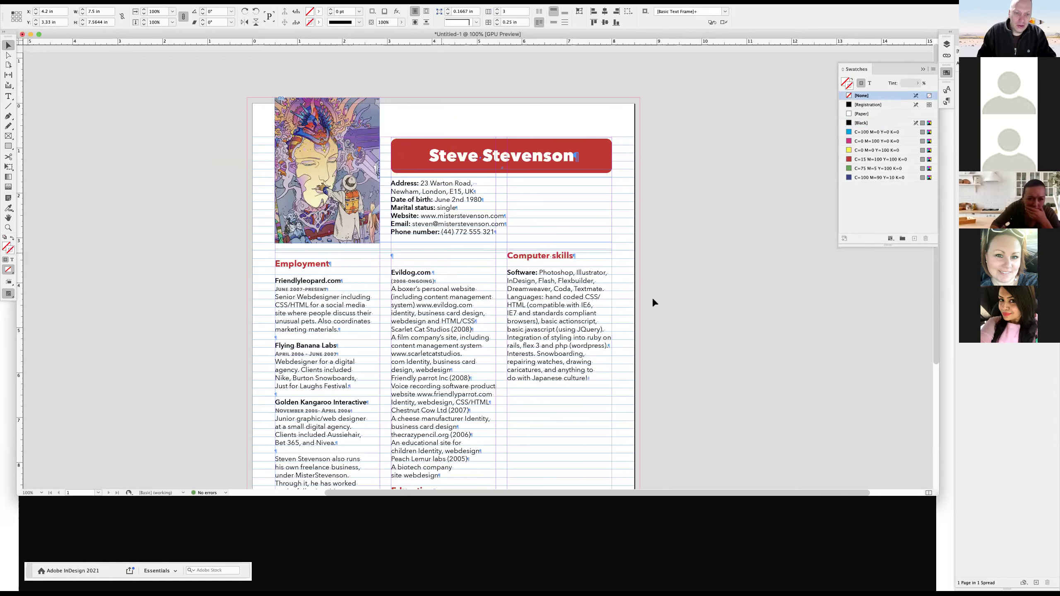
pyautogui.press('w')
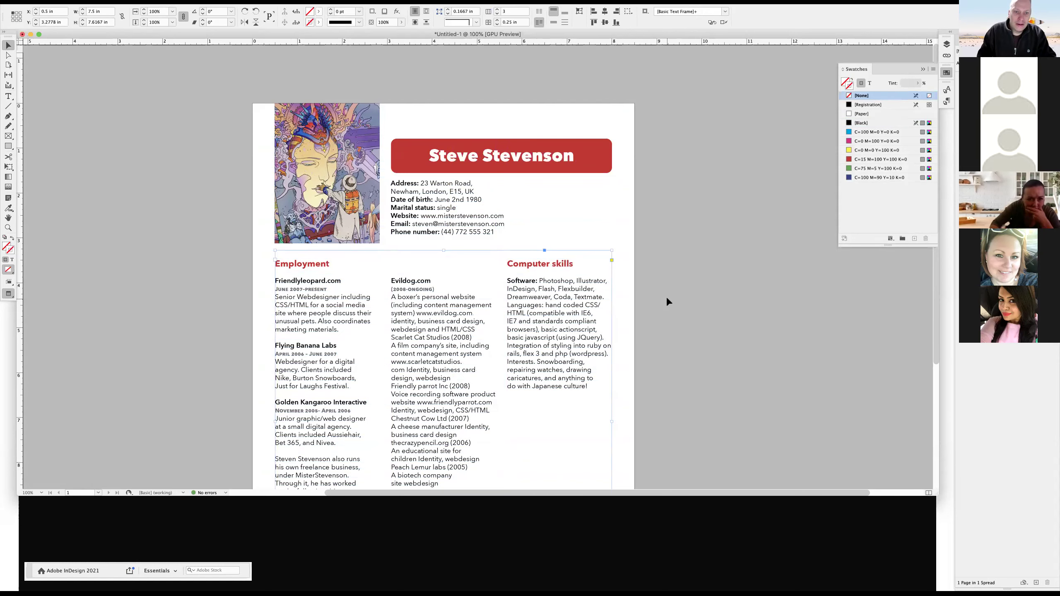
pyautogui.click(665, 297)
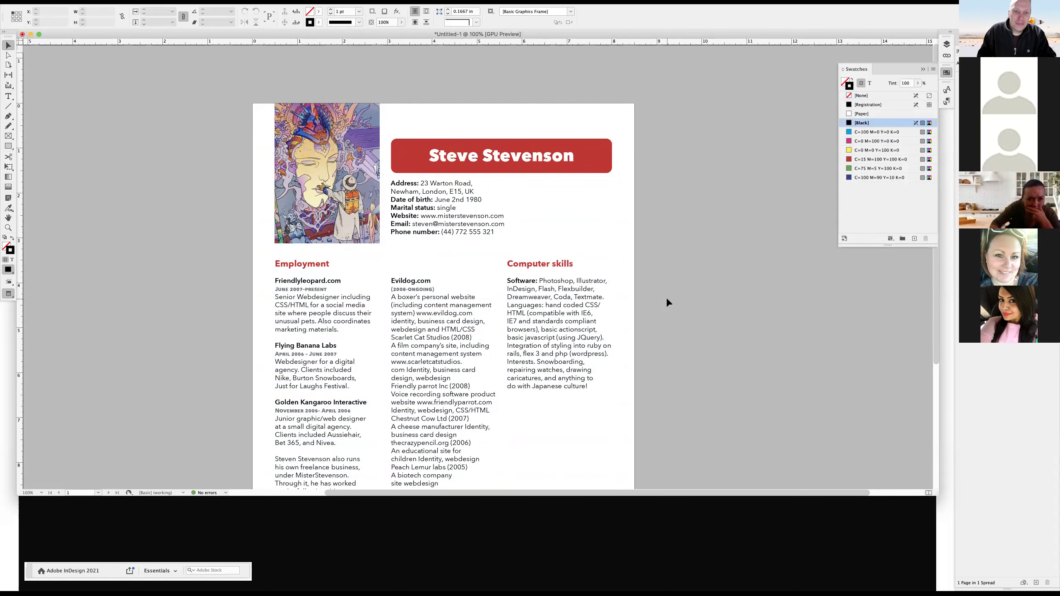
pyautogui.click(355, 144)
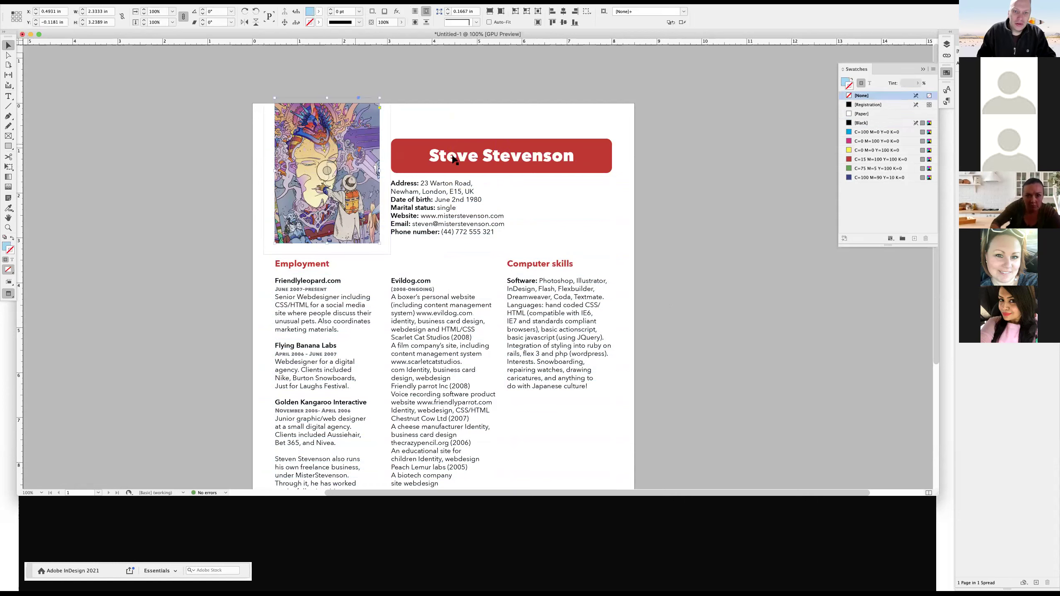
# Examine the character and paragraph styles used on the contact details and company entries, comparing the page with and without guides.
pyautogui.click(550, 160)
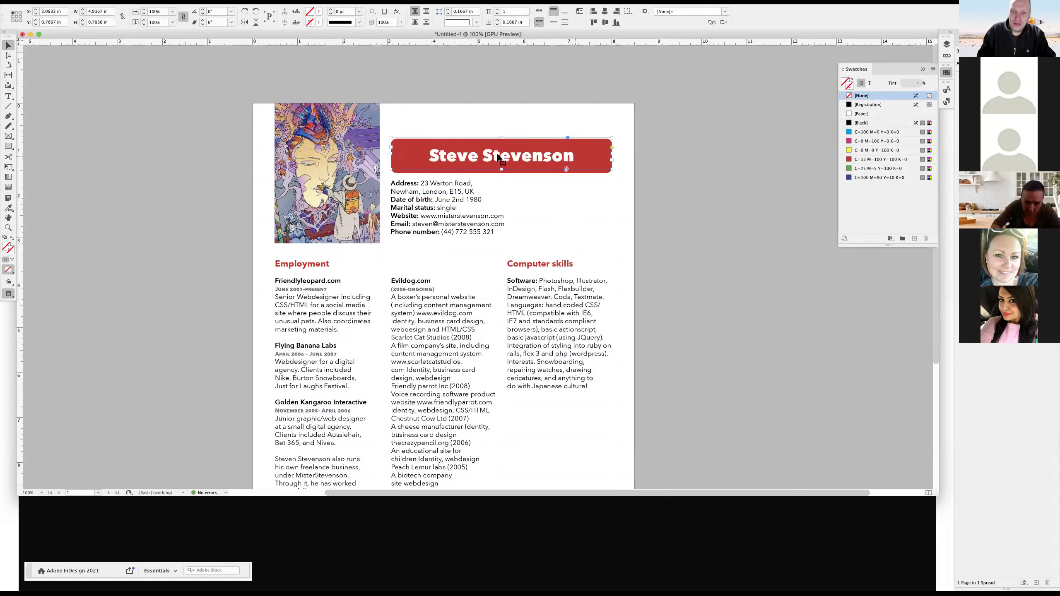
pyautogui.doubleClick(437, 208)
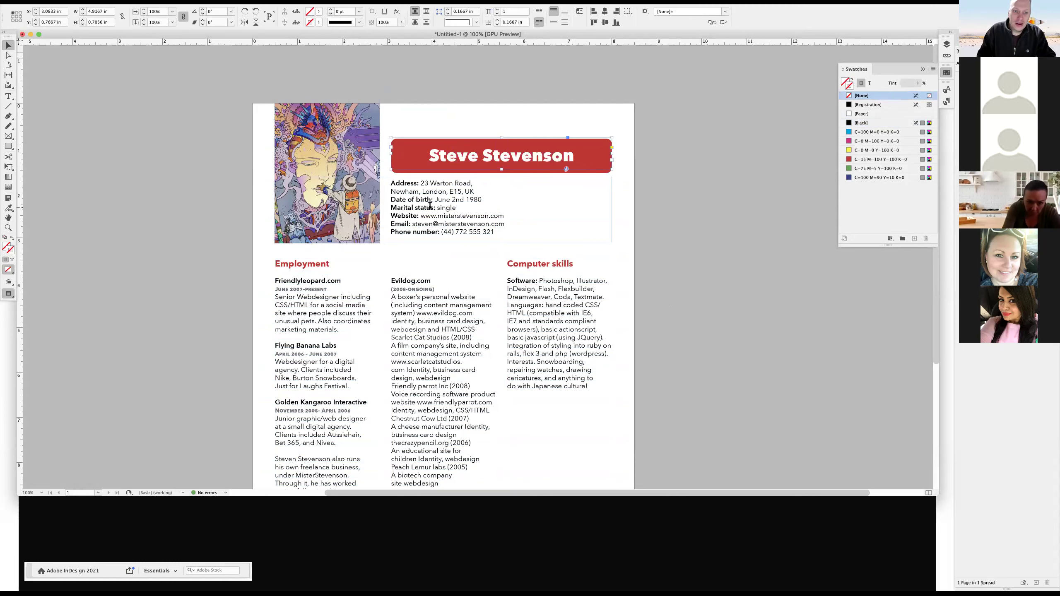
pyautogui.moveTo(408, 207); pyautogui.dragTo(430, 208)
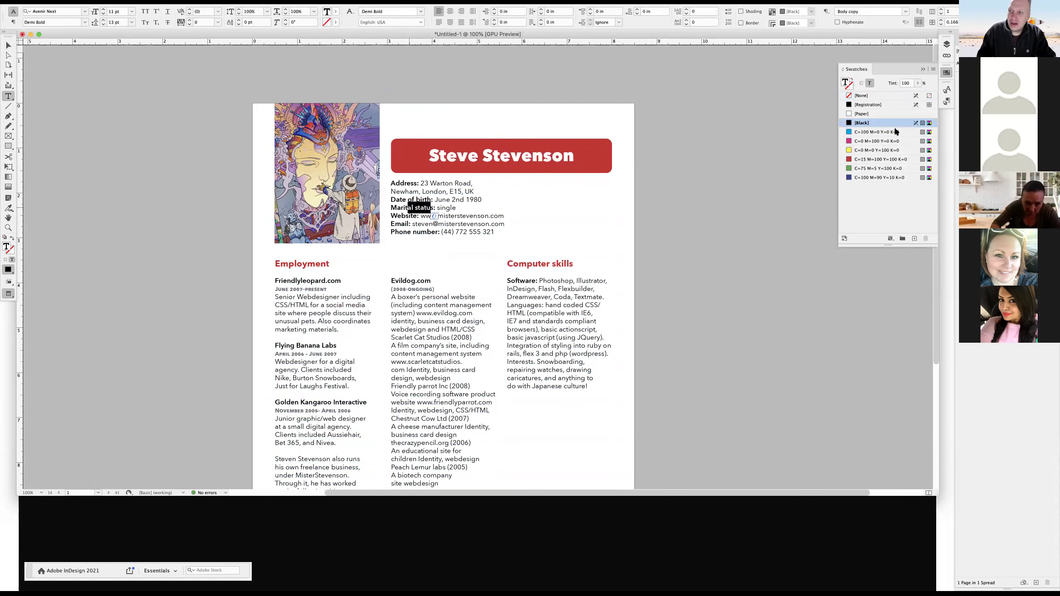
pyautogui.click(947, 90)
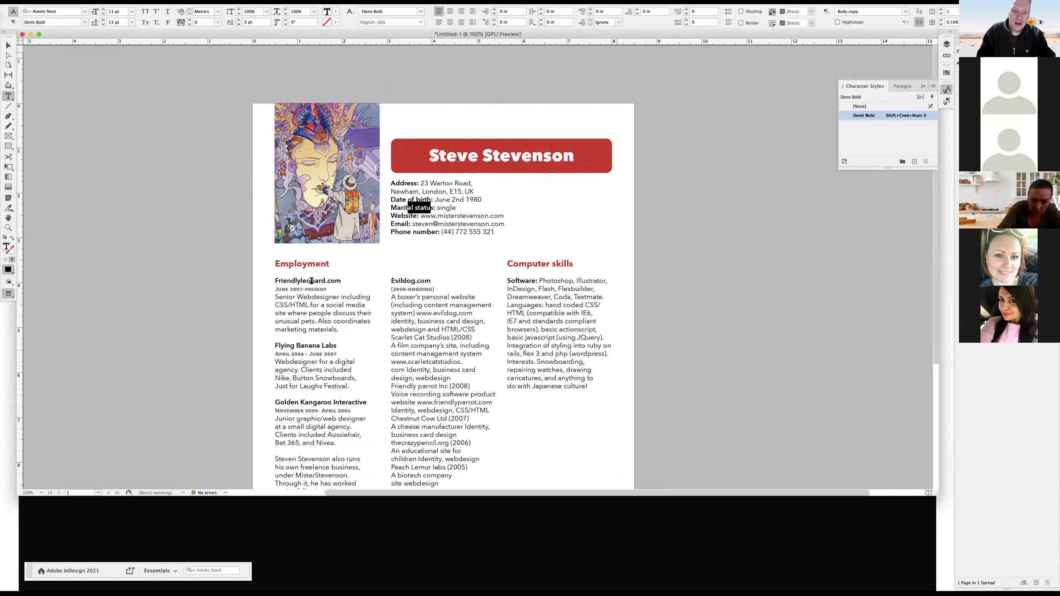
pyautogui.moveTo(311, 281); pyautogui.dragTo(325, 289)
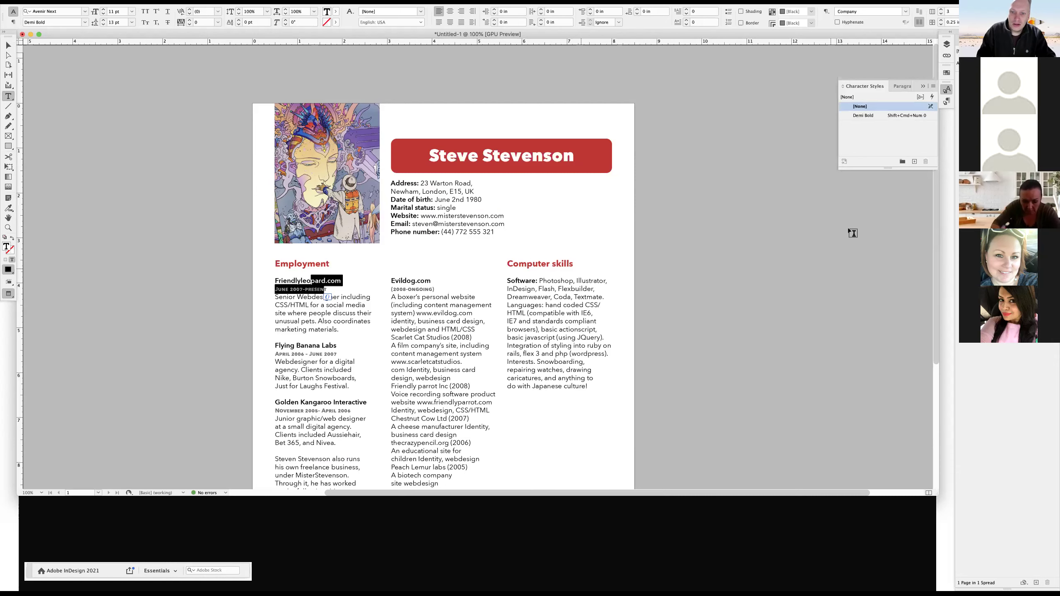
pyautogui.keyDown('super'); pyautogui.click(671, 358); pyautogui.keyUp('super')
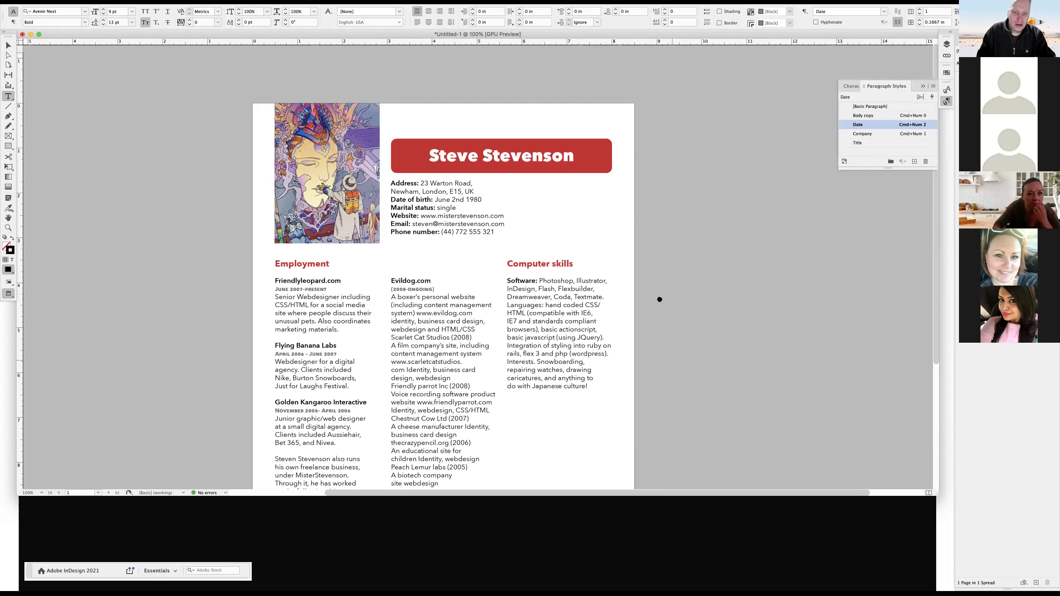
pyautogui.scroll(-2, 659, 298)
pyautogui.press('w')
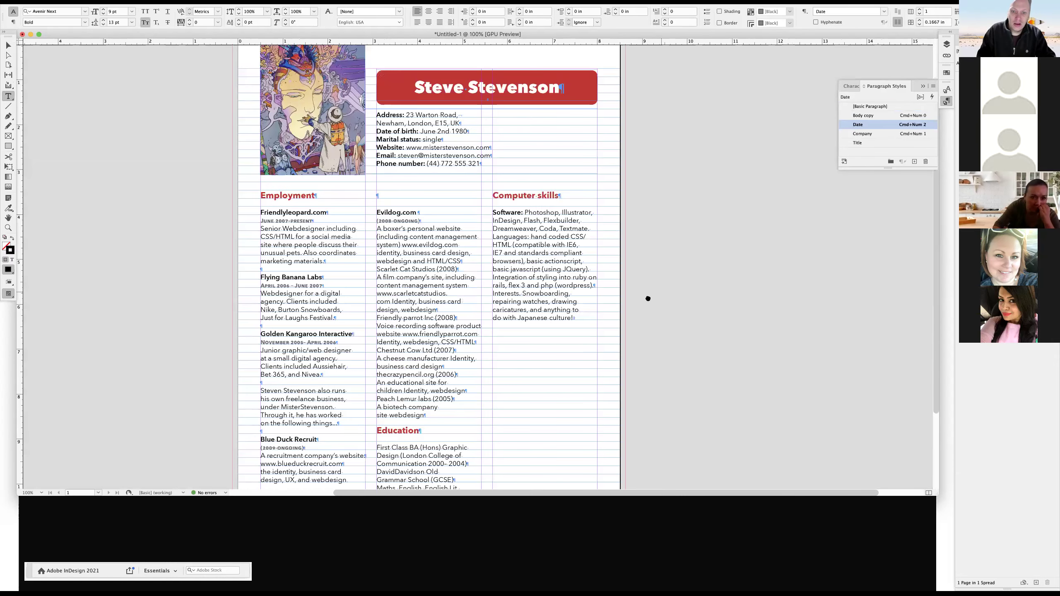
pyautogui.scroll(-3, 646, 298)
pyautogui.press('super+minus')
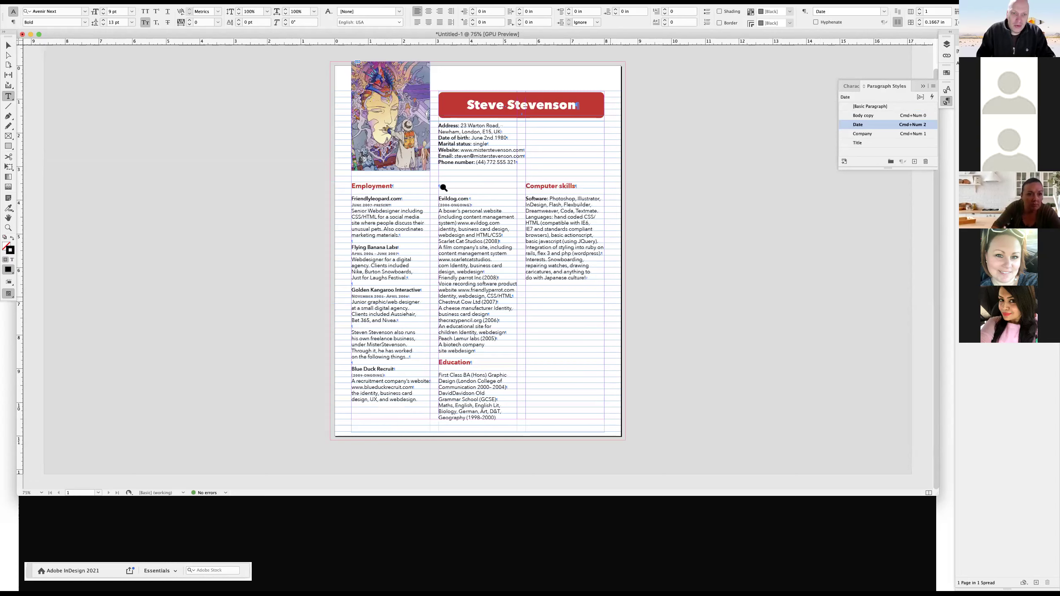
pyautogui.keyDown('super'); pyautogui.click(507, 208); pyautogui.keyUp('super')
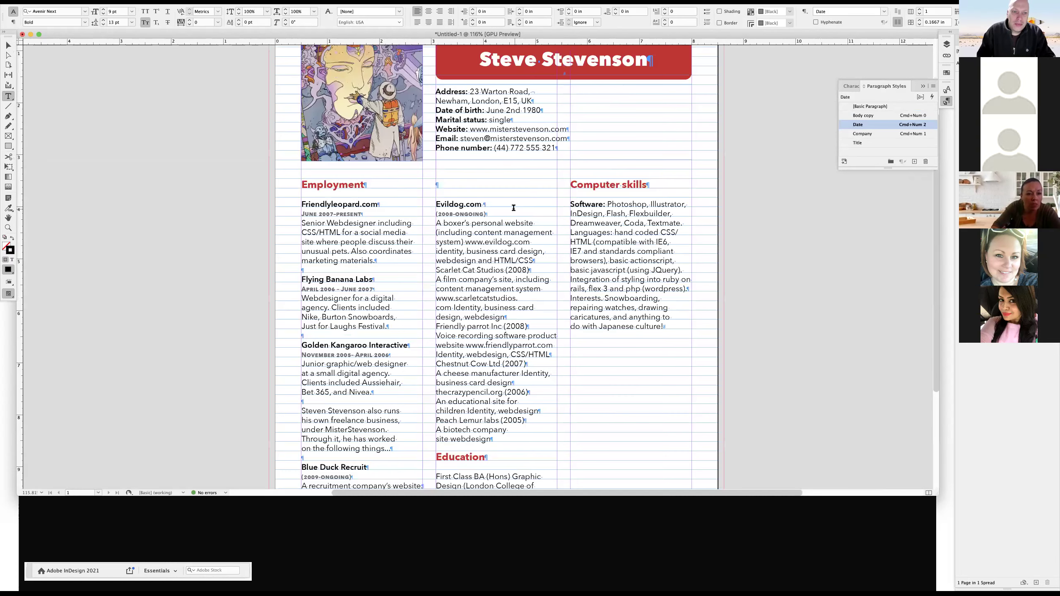
pyautogui.press('w')
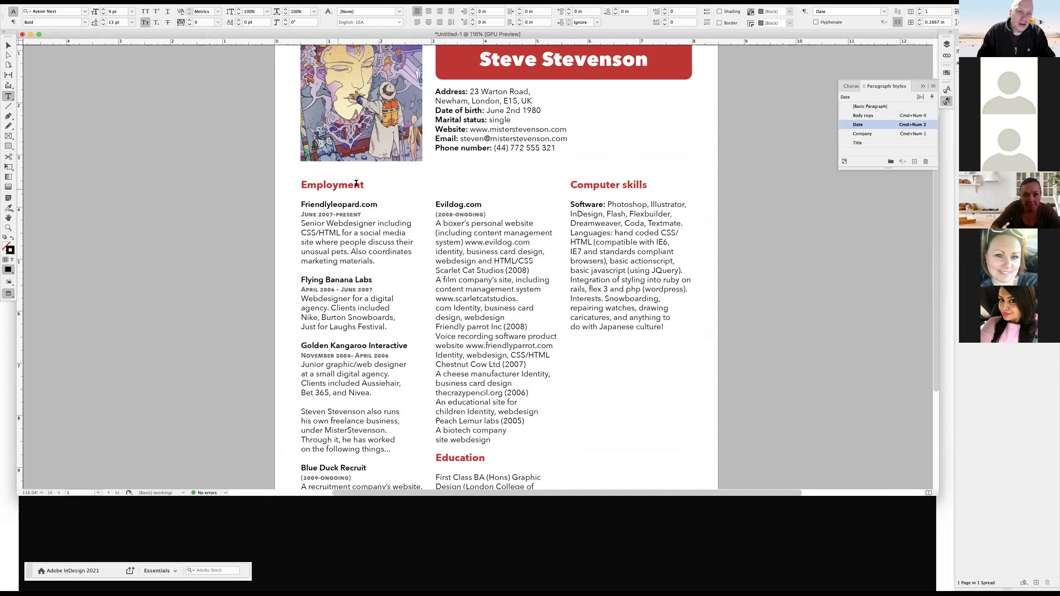
# Edit the Title paragraph style of the Employment heading to add paragraph shading in C=15 M=100 Y=100 K=0 at 100% tint.
pyautogui.click(332, 185)
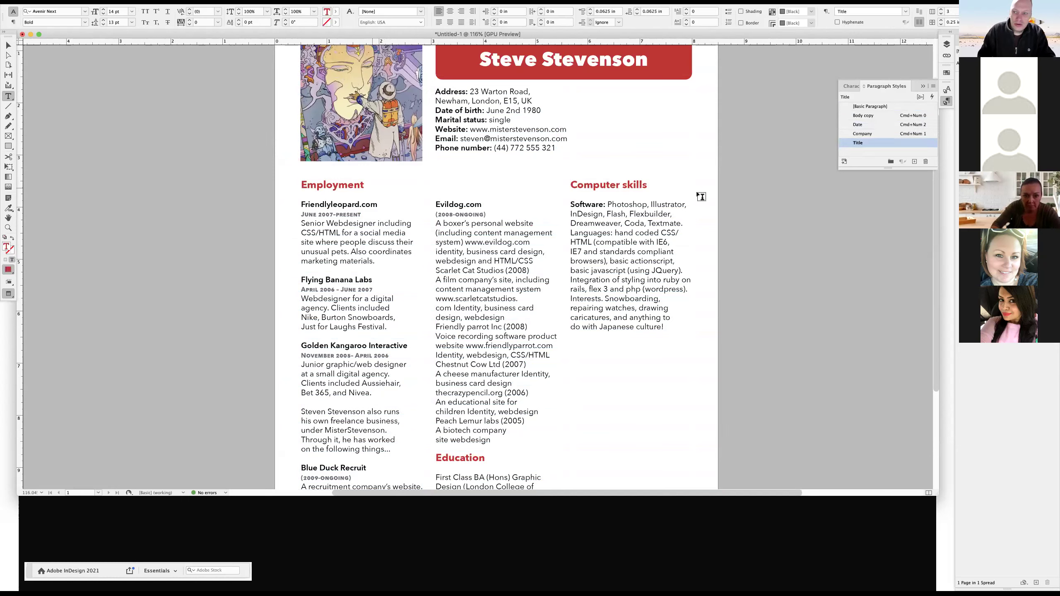
pyautogui.moveTo(386, 159); pyautogui.dragTo(565, 178)
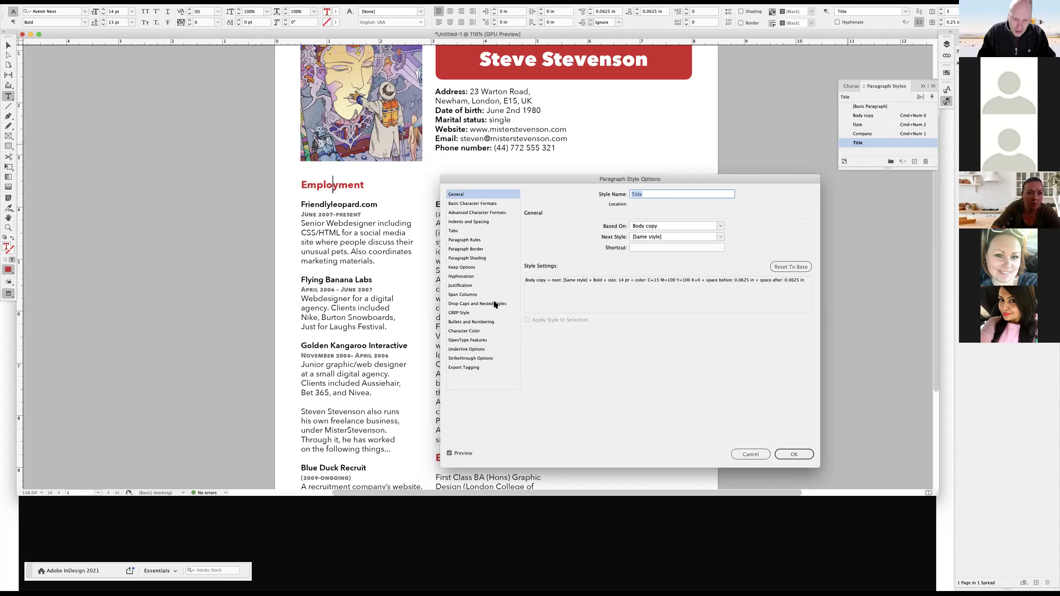
pyautogui.click(469, 259)
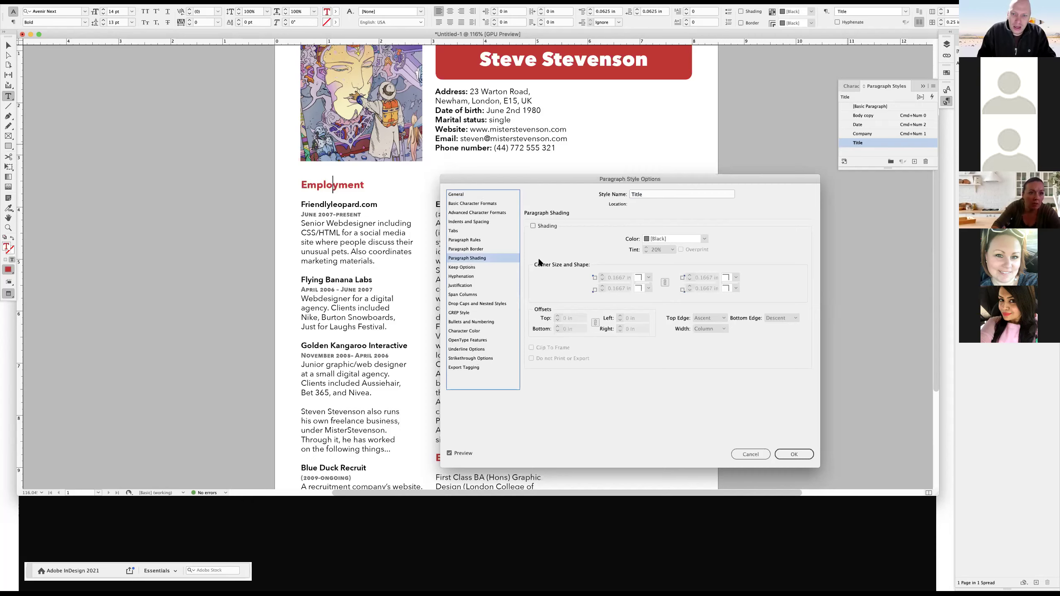
pyautogui.click(689, 237)
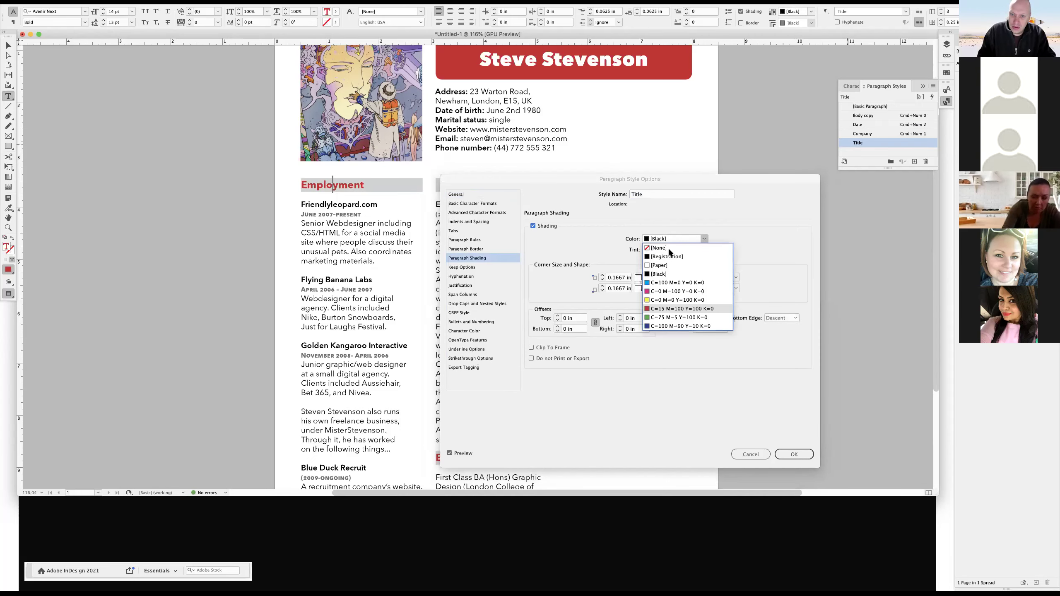
pyautogui.click(669, 309)
pyautogui.click(671, 249)
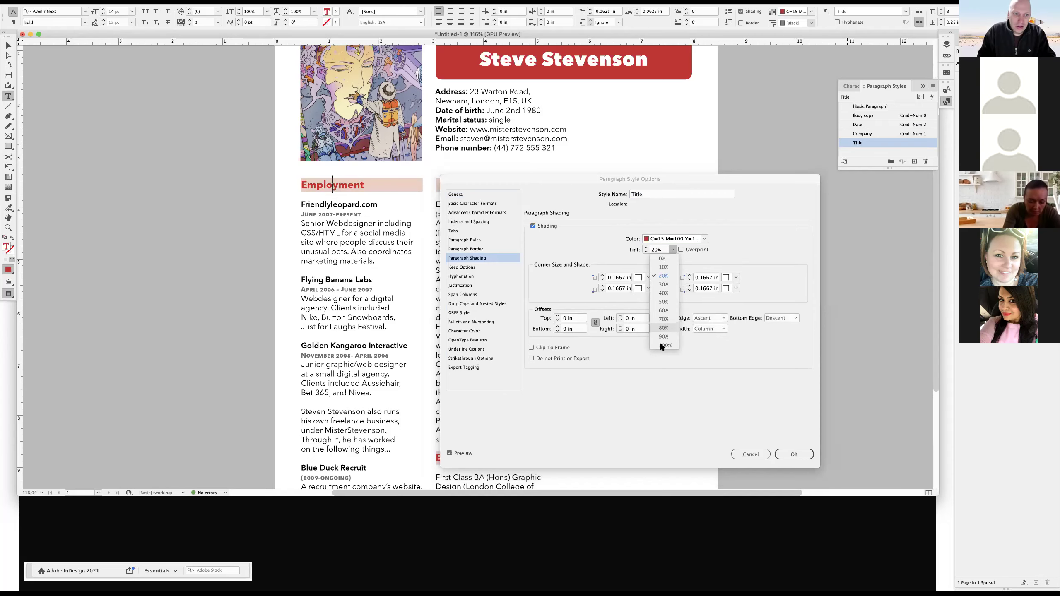
pyautogui.click(661, 345)
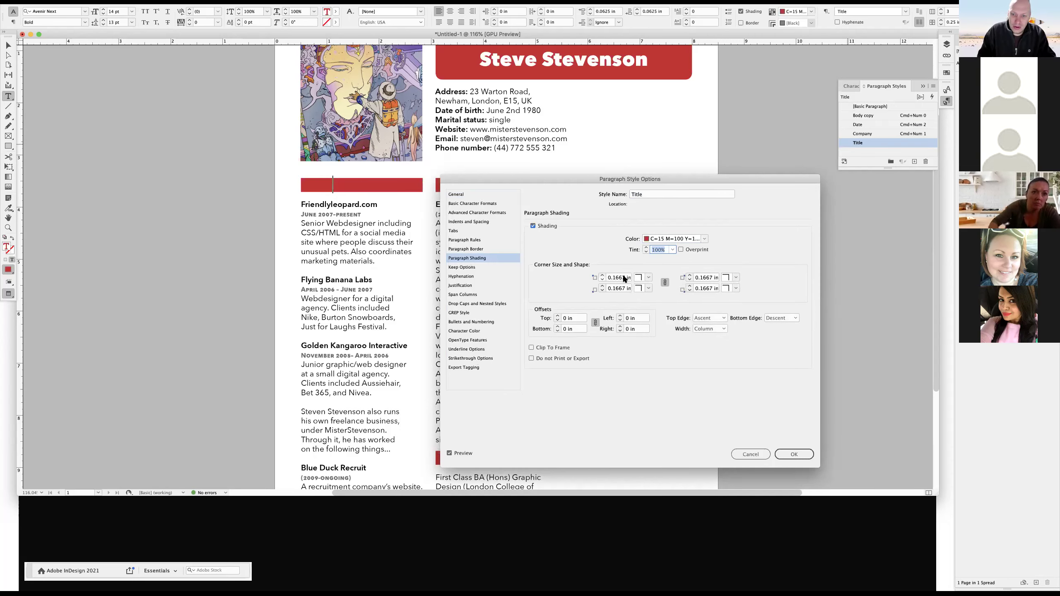
# Give the Title style's shading Rounded corners with a 0.0625 in radius on all four corners.
pyautogui.click(649, 278)
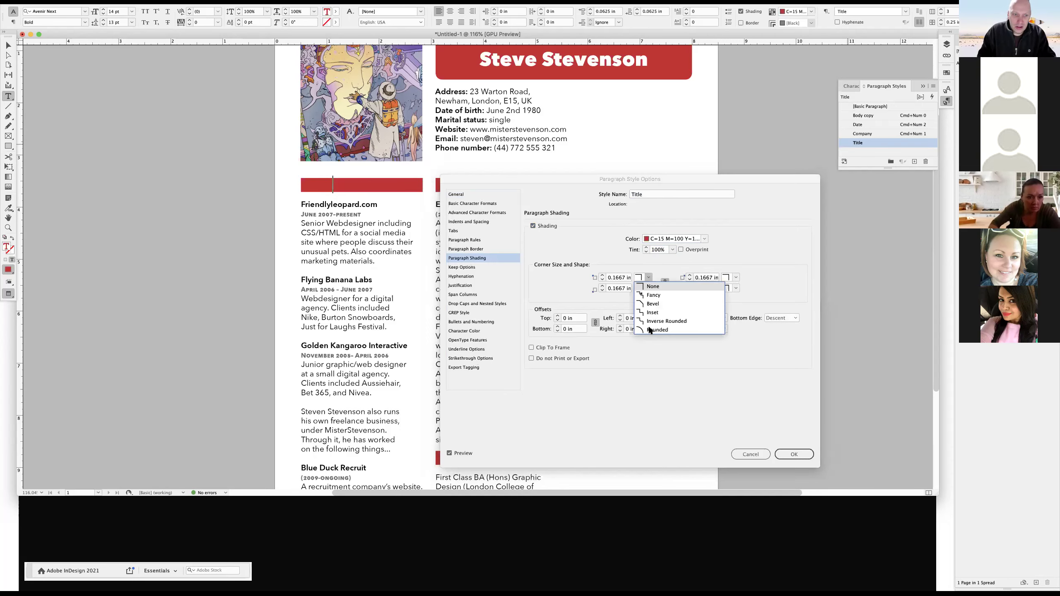
pyautogui.click(655, 330)
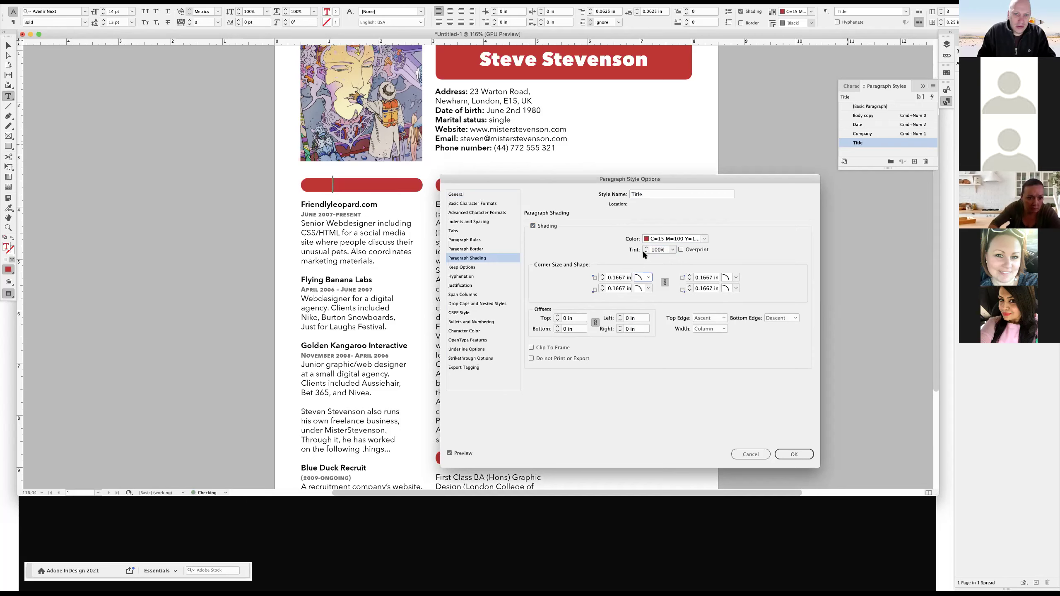
pyautogui.click(602, 281)
pyautogui.click(603, 281)
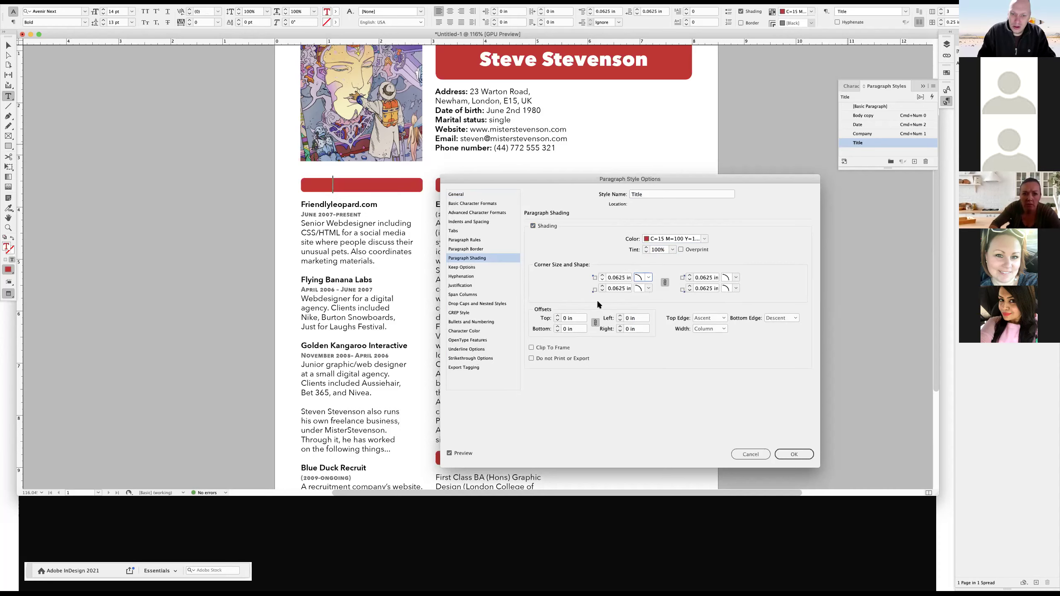
# Unlink the Title shading offsets and set Top and Bottom to 0.0625 in, with Left and Right at 0 in.
pyautogui.click(557, 315)
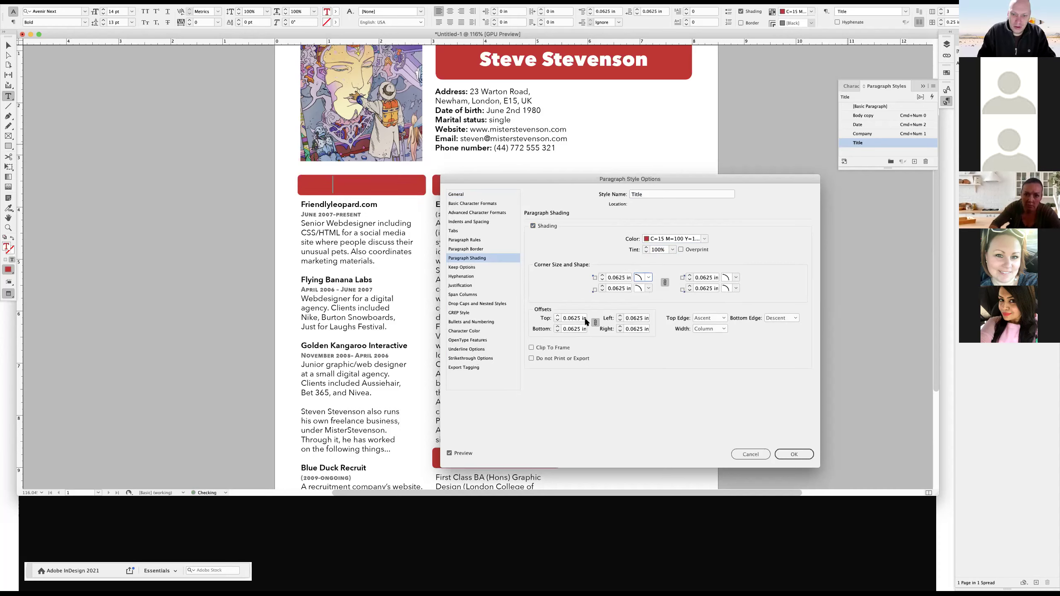
pyautogui.click(557, 320)
pyautogui.click(557, 316)
pyautogui.click(556, 326)
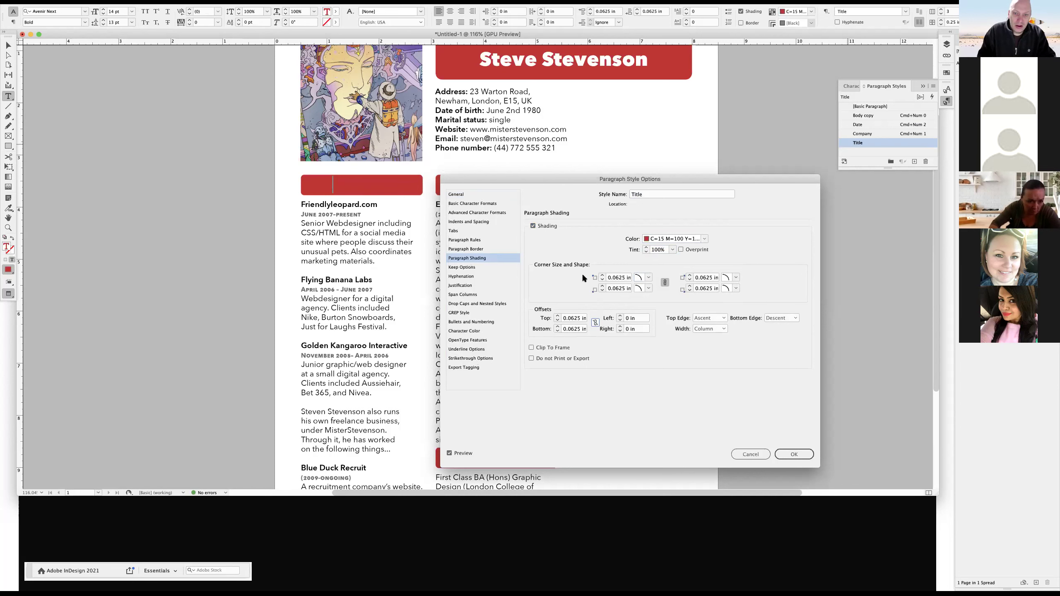
# Set the Title style's character color to [Paper] and its alignment to Center, and apply the style changes.
pyautogui.click(464, 331)
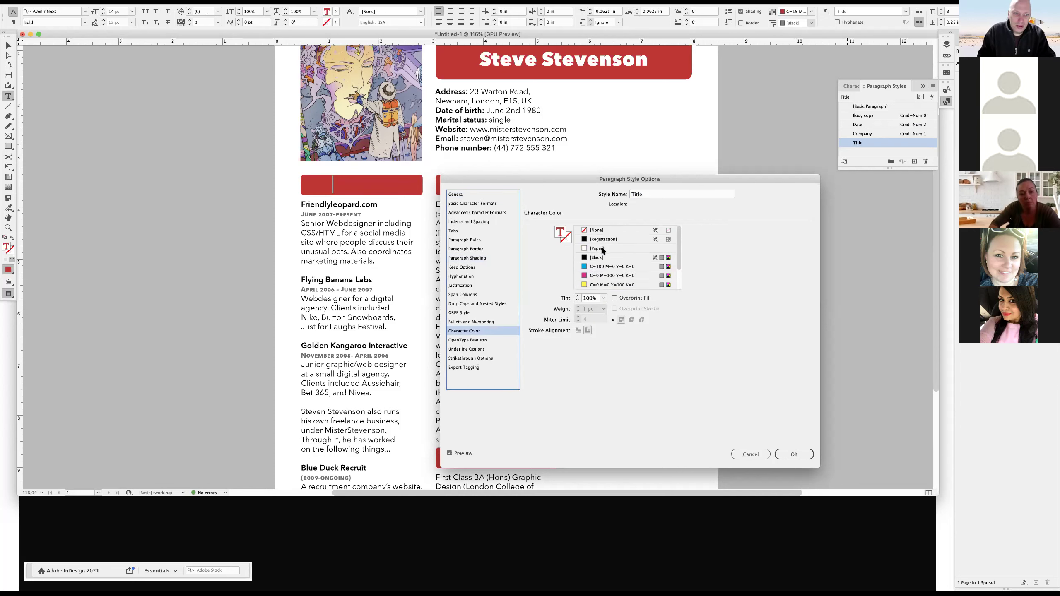
pyautogui.click(602, 248)
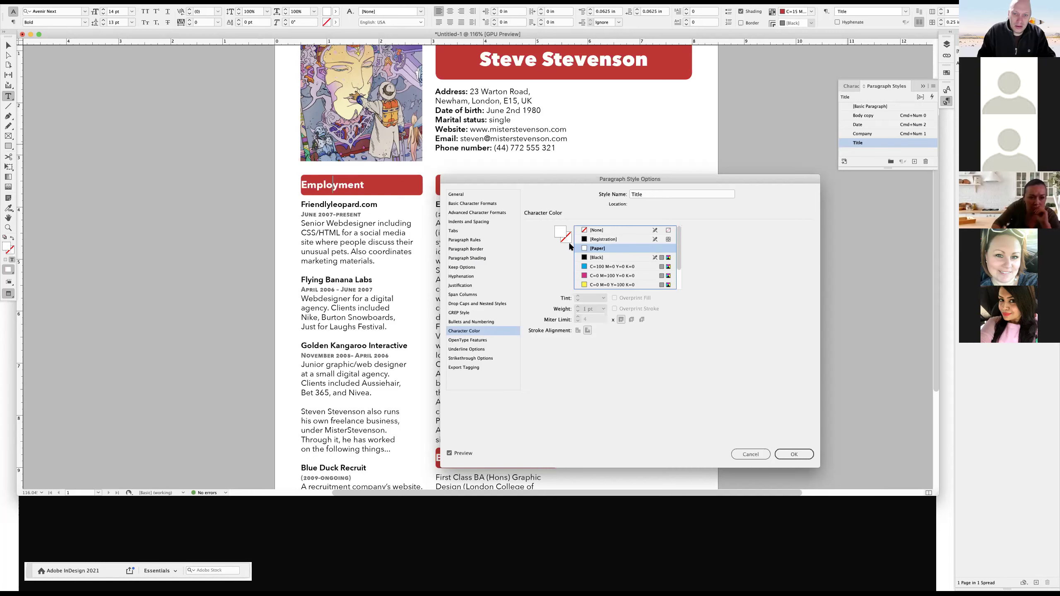
pyautogui.click(468, 222)
pyautogui.click(585, 230)
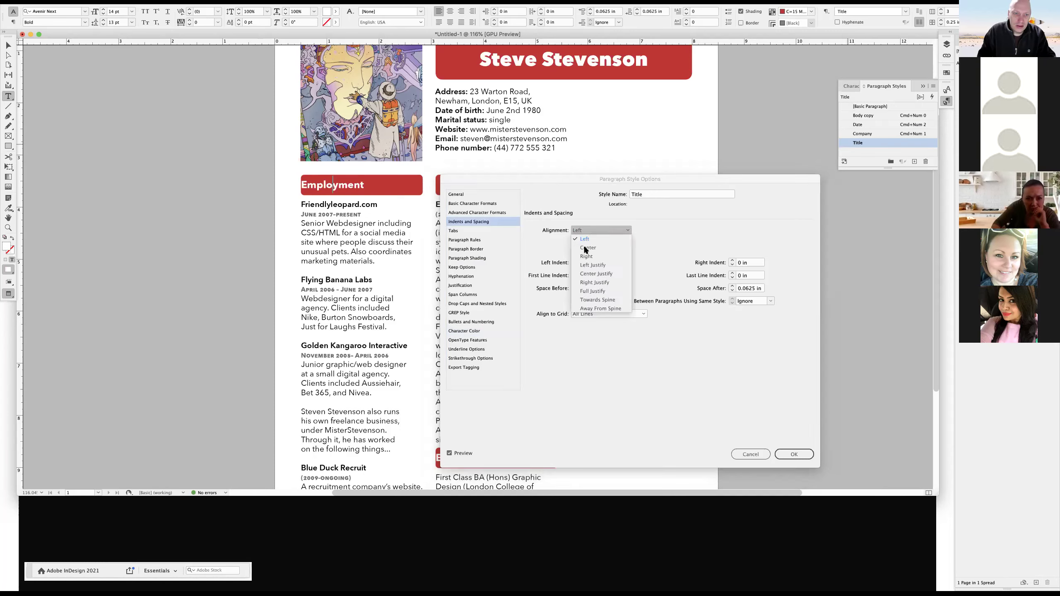
pyautogui.click(587, 249)
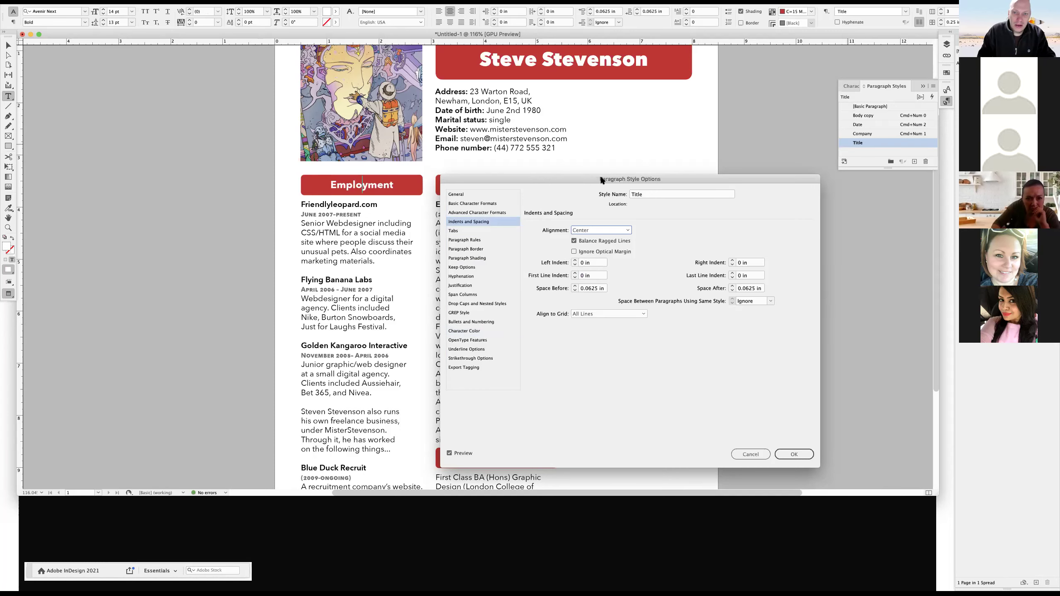
pyautogui.moveTo(602, 180); pyautogui.dragTo(577, 256)
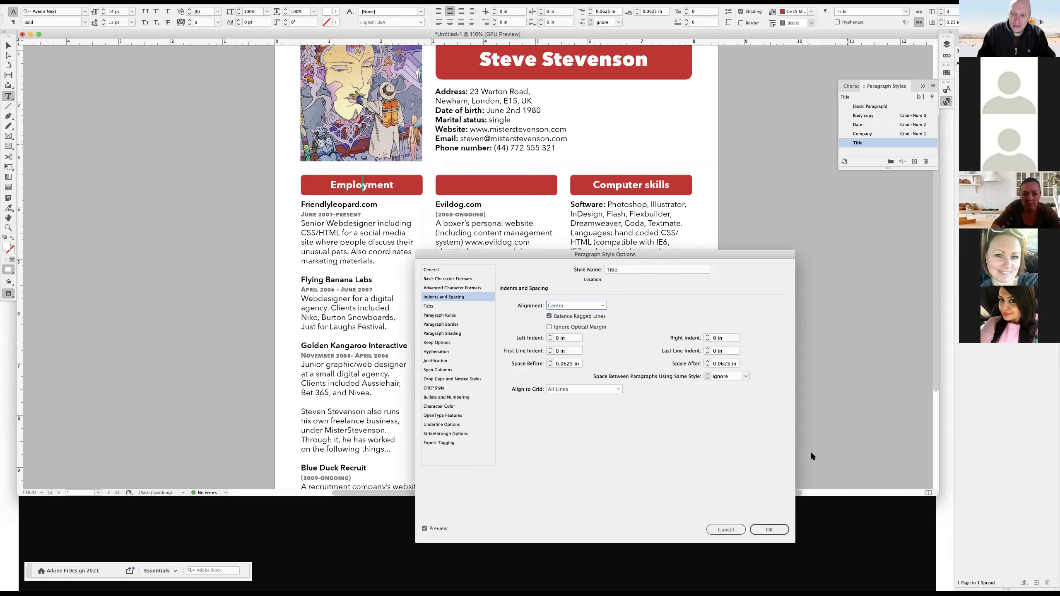
pyautogui.click(811, 453)
pyautogui.press('super+shift+a')
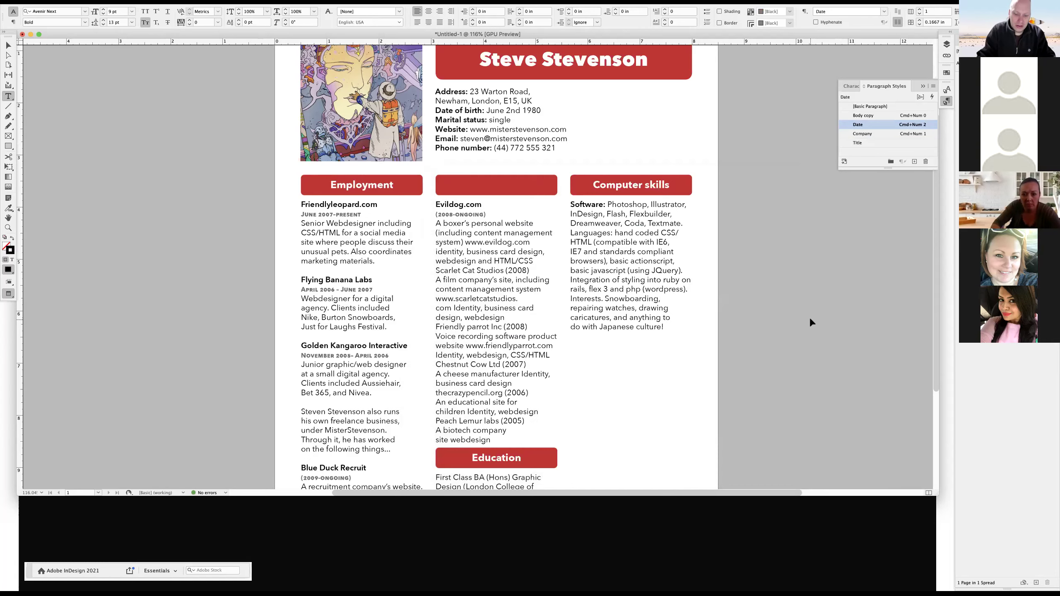
# Place the text cursor in the empty red heading bar above Evildog.com in the middle column.
pyautogui.press('super+minus')
pyautogui.press('super+minus')
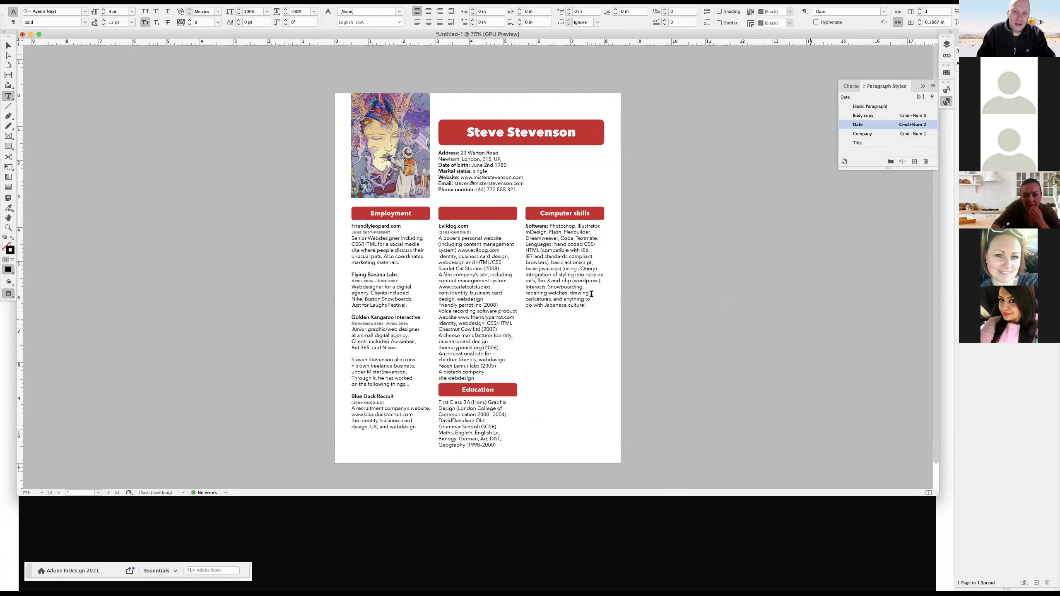
pyautogui.click(453, 213)
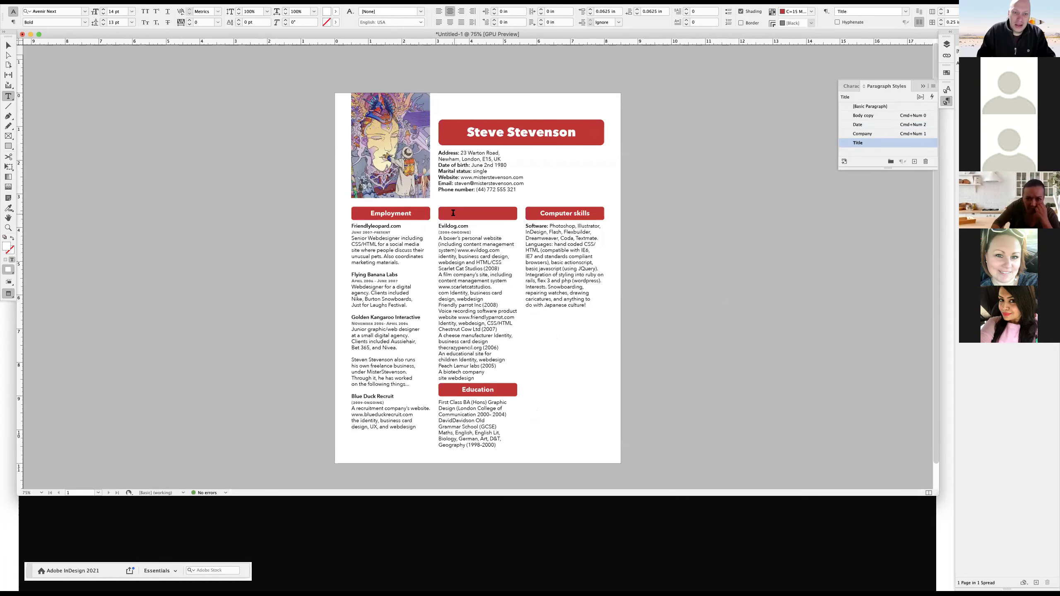
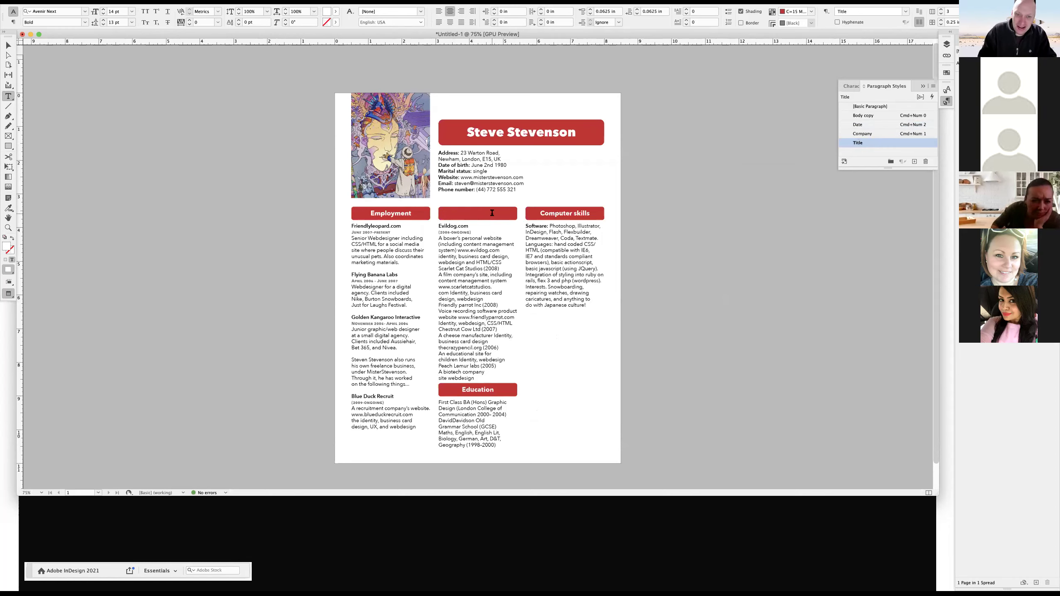
# Apply the Body copy style to the empty heading line above Evildog.com and keep a blank line above the company name.
pyautogui.click(862, 115)
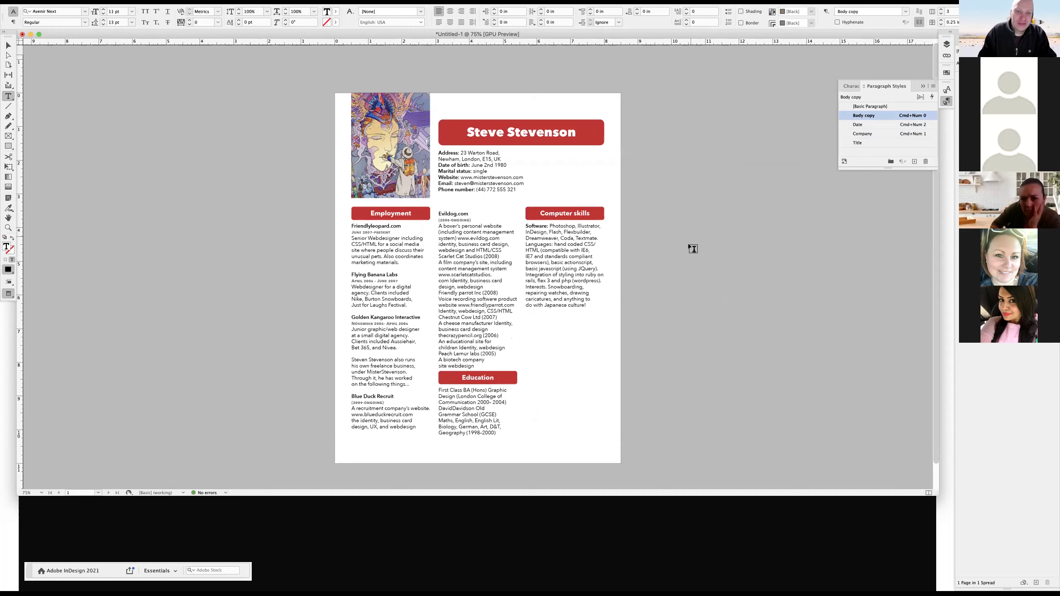
pyautogui.press('super+KP_2')
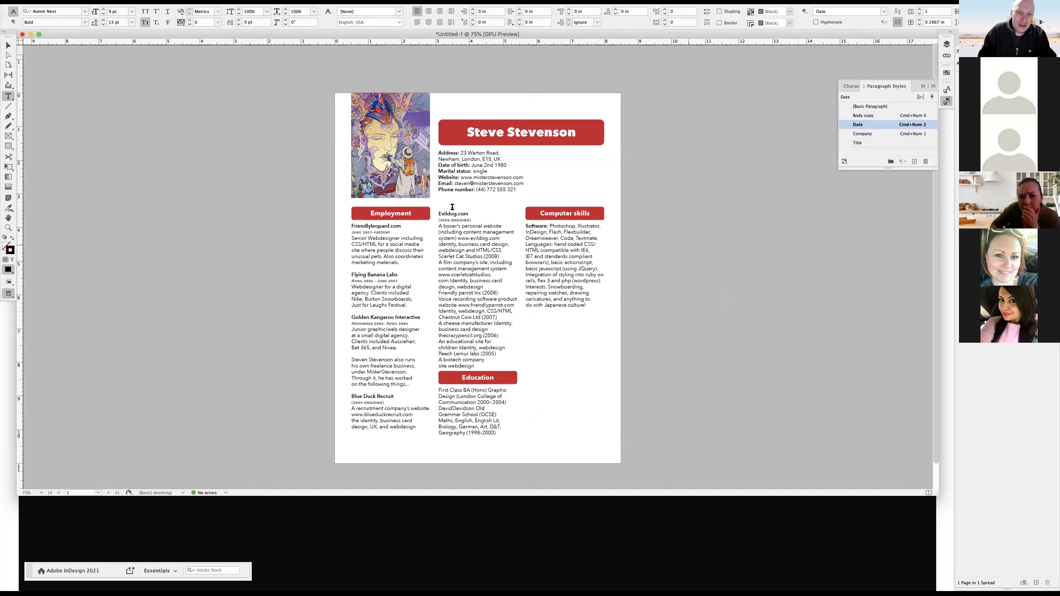
pyautogui.press('super+KP_0')
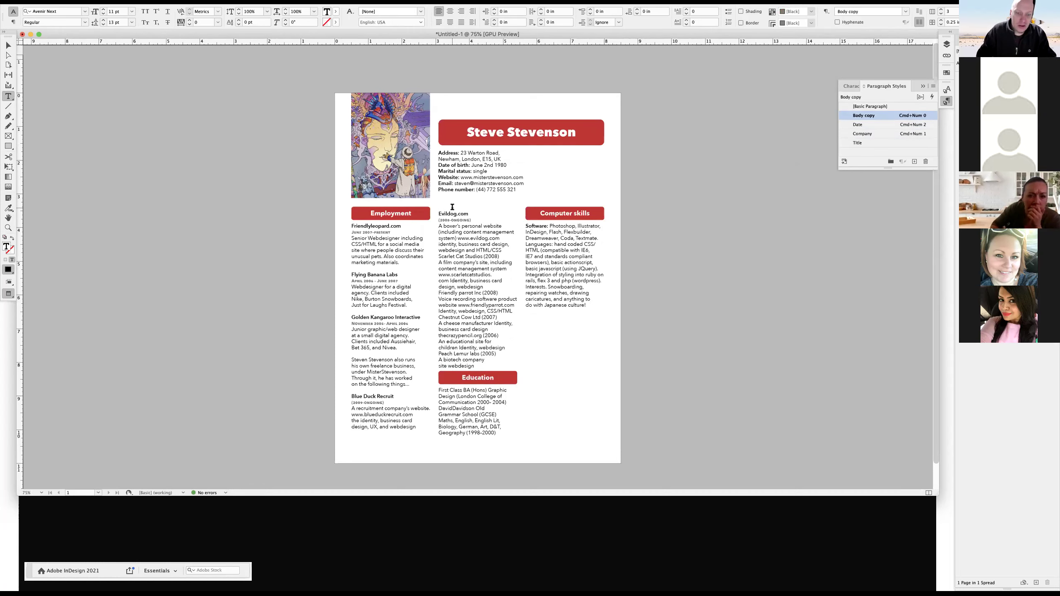
pyautogui.press('Return')
pyautogui.press('Return')
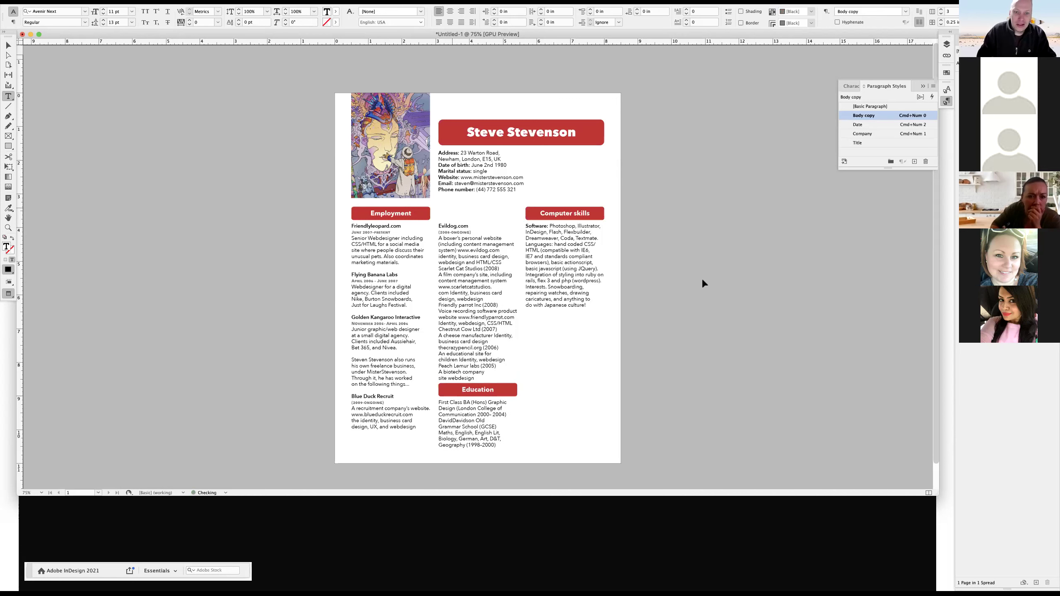
pyautogui.press('super+KP_2')
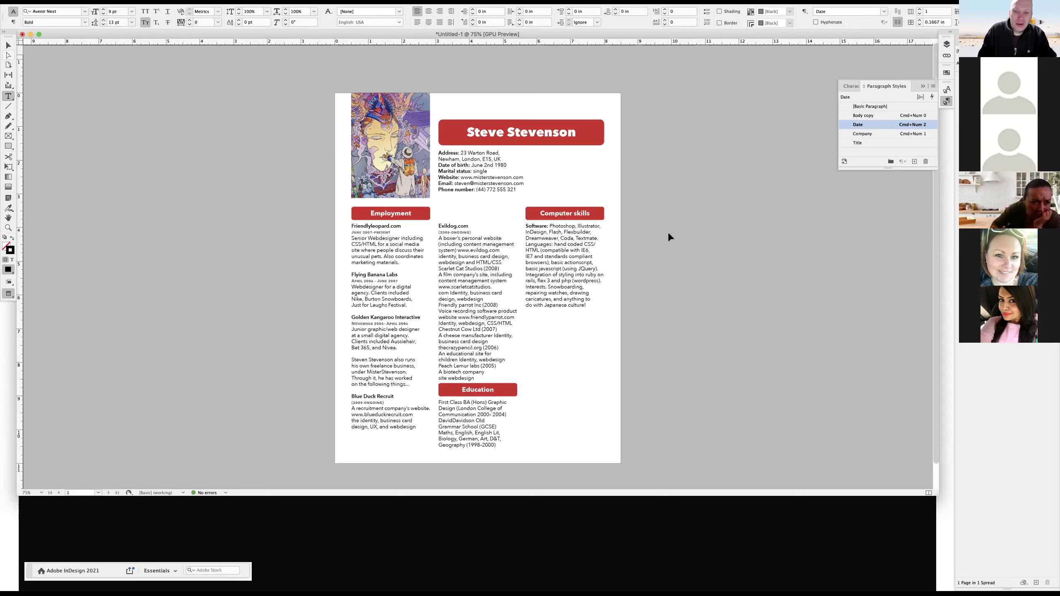
pyautogui.press('Escape')
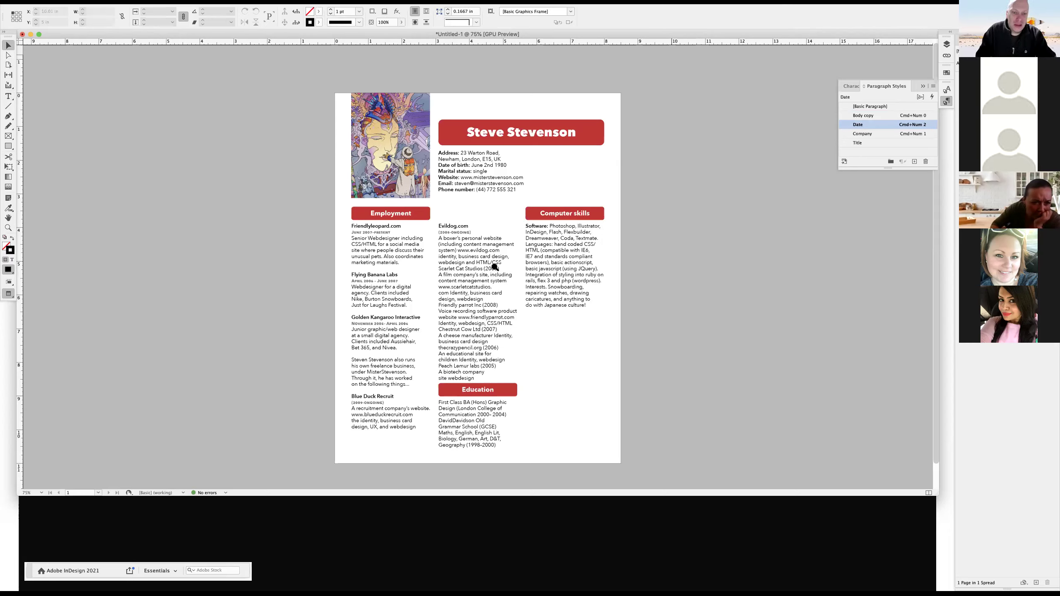
pyautogui.scroll(1, 497, 269)
pyautogui.scroll(3, 351, 245)
pyautogui.doubleClick(380, 221)
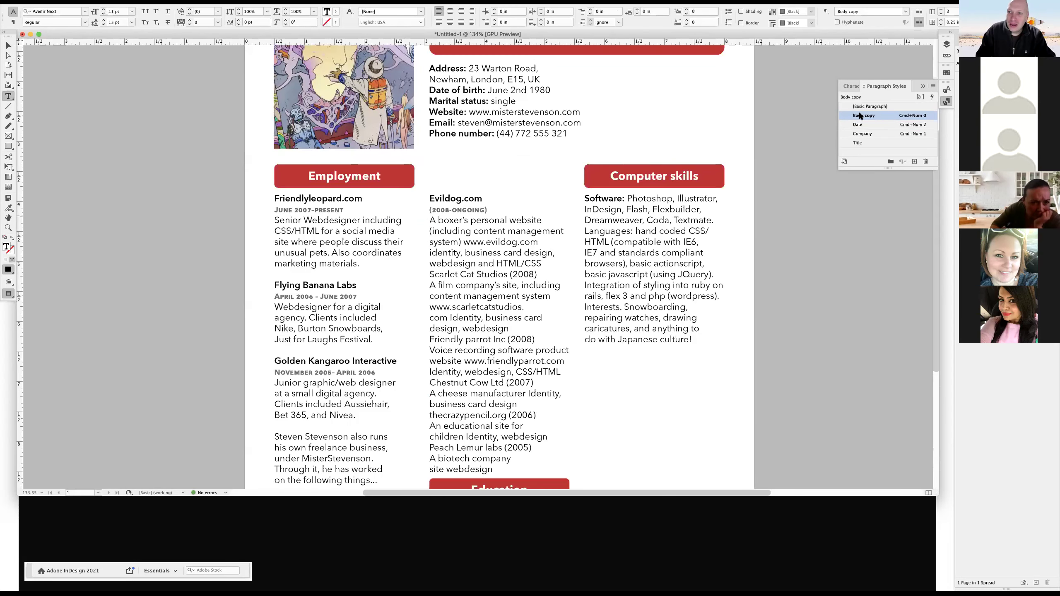
pyautogui.press('super+shift+a')
pyautogui.press('super+KP_0')
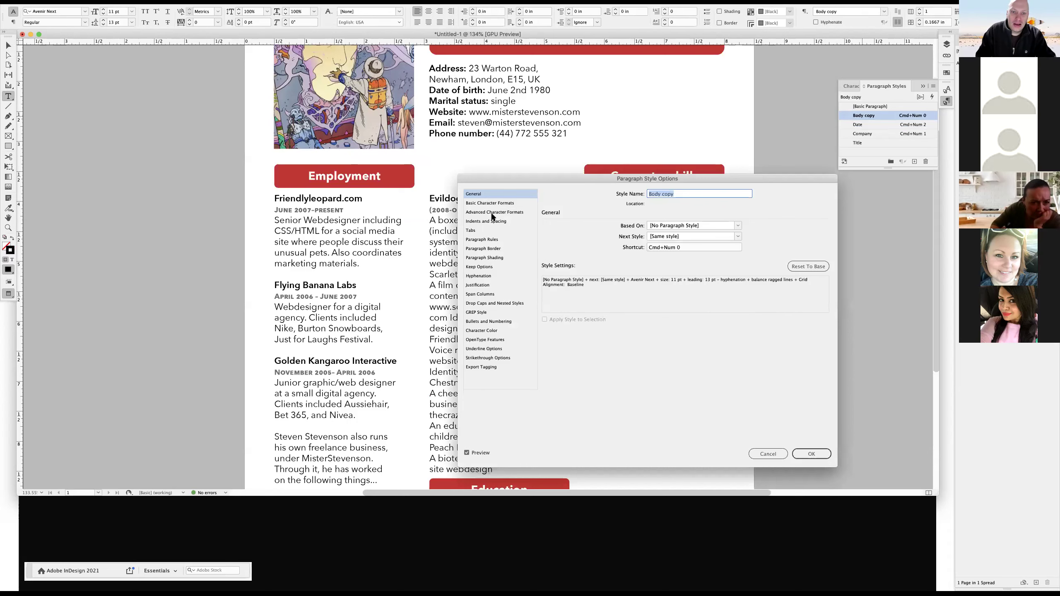
pyautogui.press('super+4')
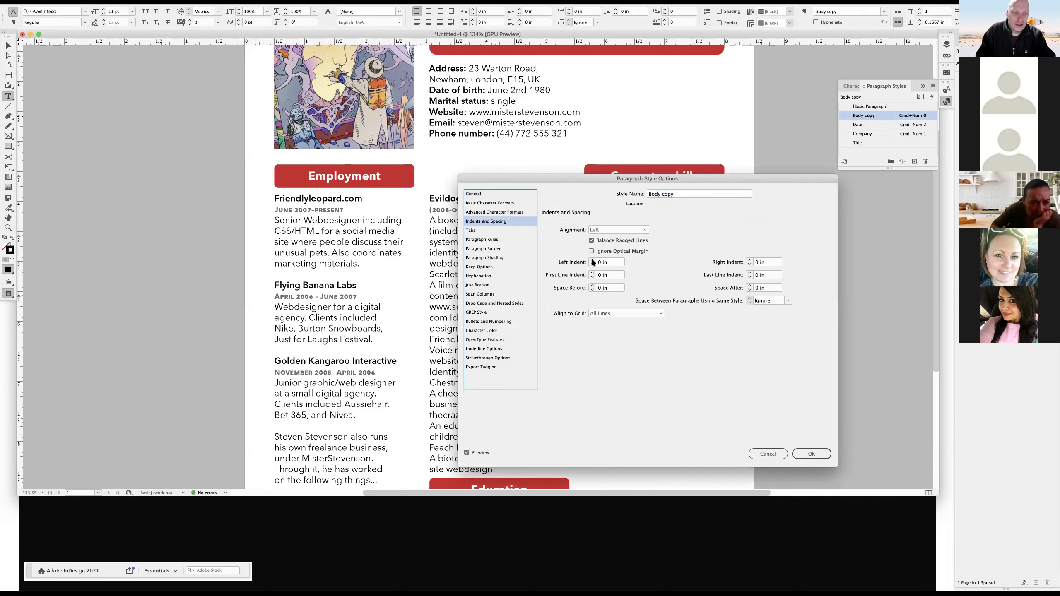
pyautogui.click(592, 260)
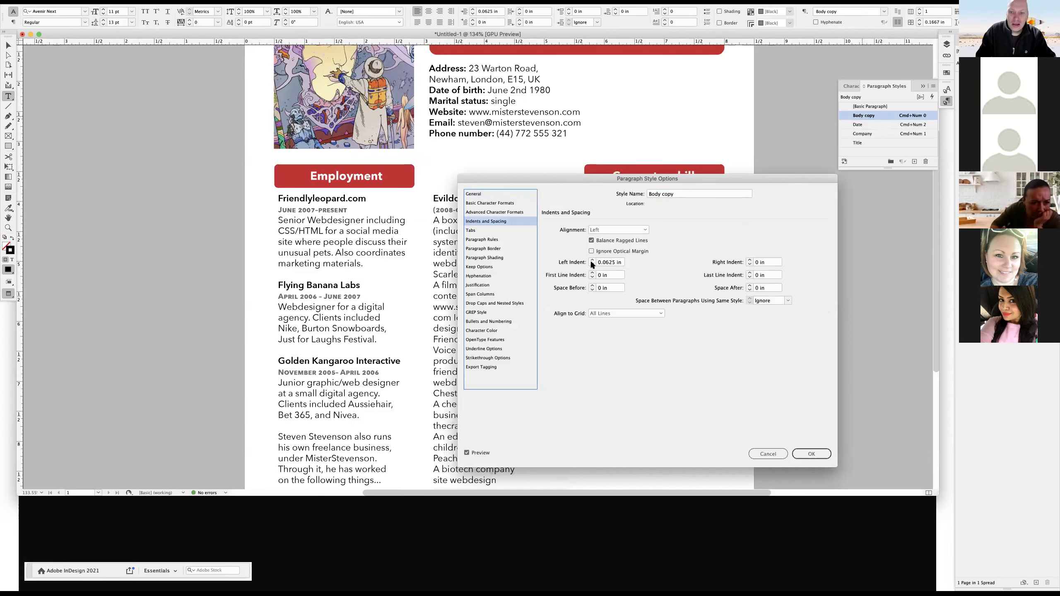
pyautogui.click(593, 264)
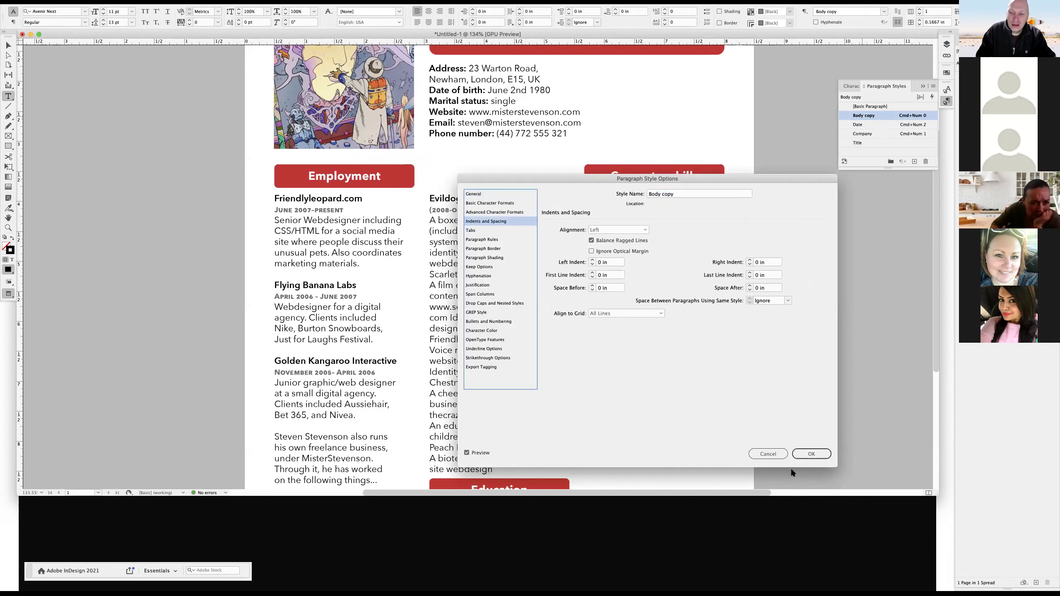
pyautogui.click(764, 455)
pyautogui.press('Escape')
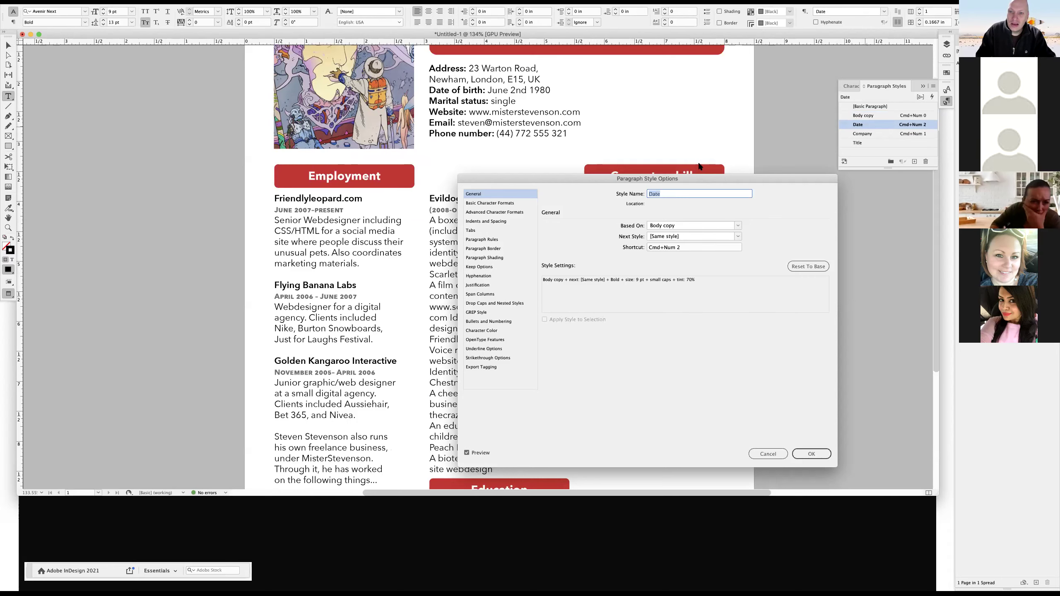
pyautogui.click(767, 454)
pyautogui.press('Escape')
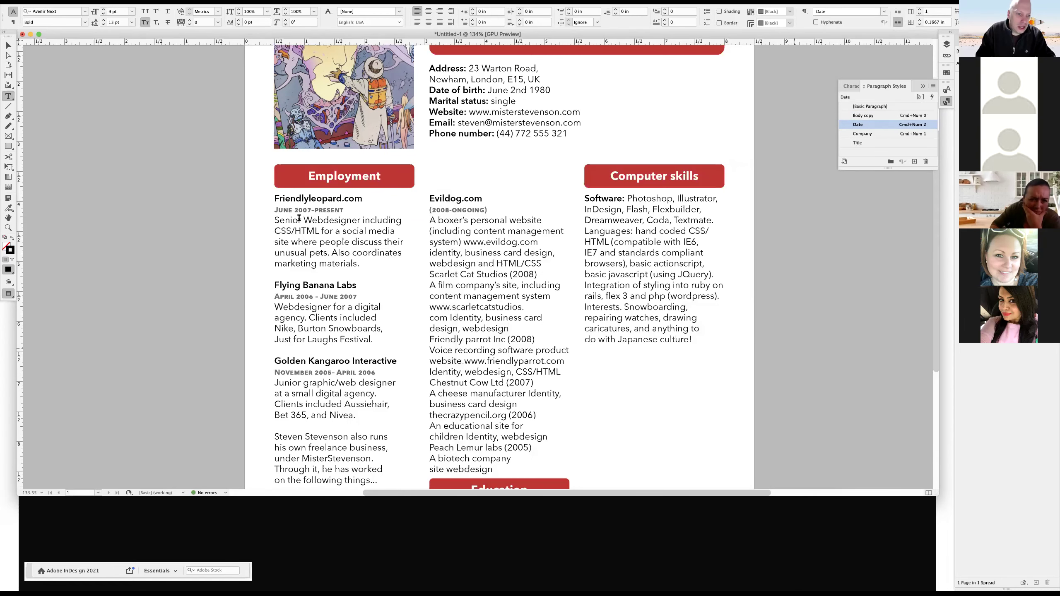
# Set the Body copy paragraph style's left indent to 0.0625 in and apply the style change.
pyautogui.moveTo(308, 252); pyautogui.dragTo(299, 220)
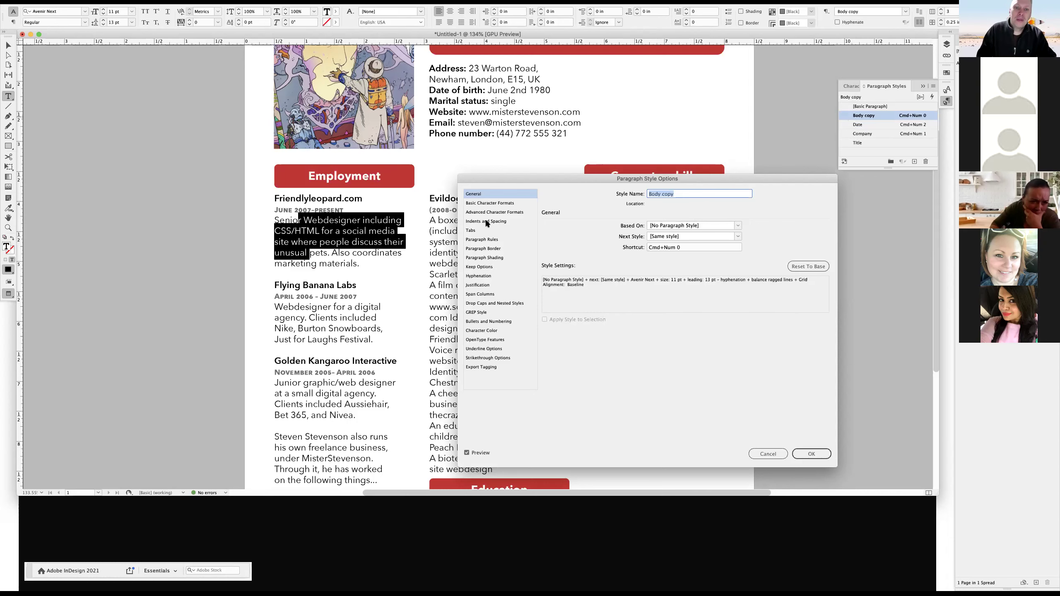
pyautogui.press('super+4')
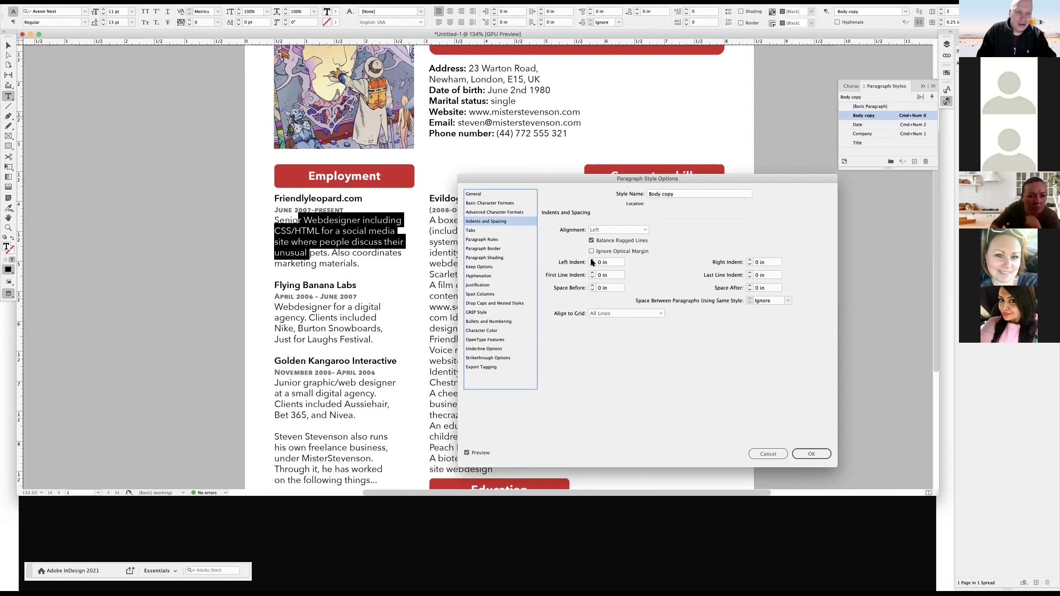
pyautogui.click(592, 260)
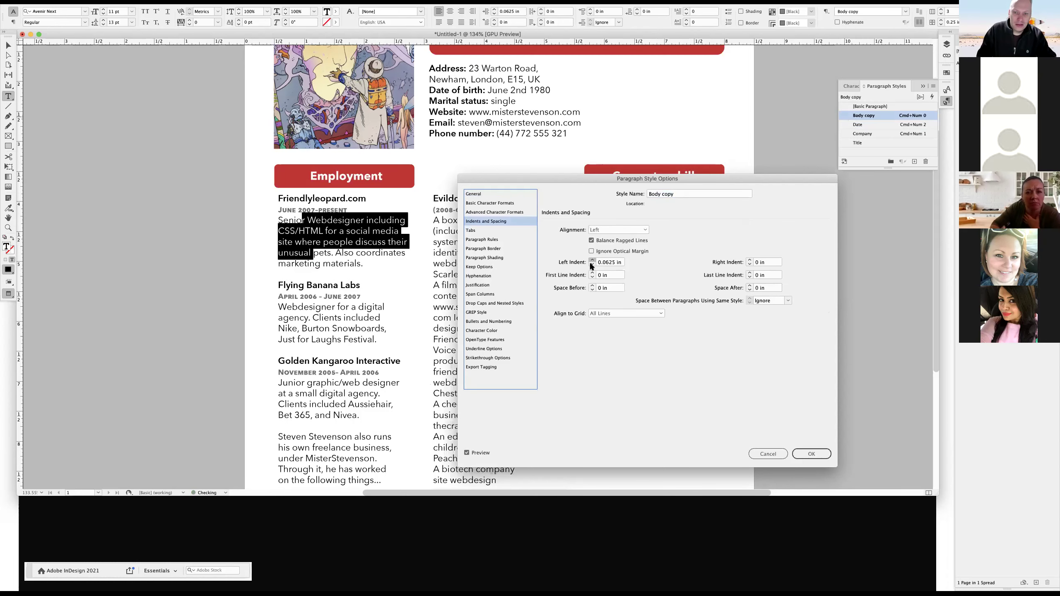
pyautogui.click(592, 260)
pyautogui.click(592, 265)
pyautogui.click(592, 263)
pyautogui.click(592, 260)
pyautogui.click(802, 454)
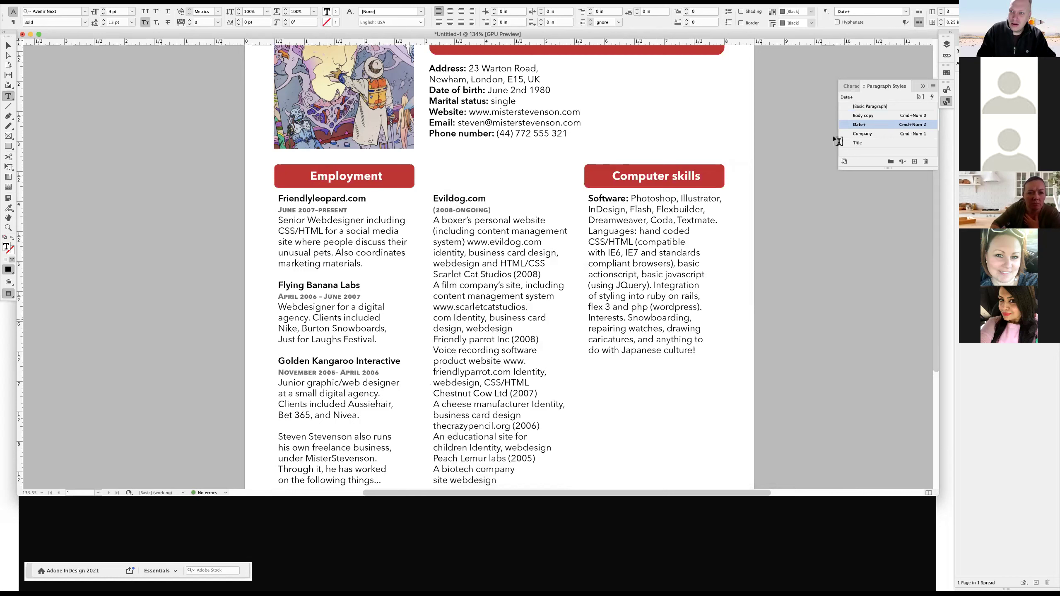
pyautogui.keyDown('super'); pyautogui.click(834, 138); pyautogui.keyUp('super')
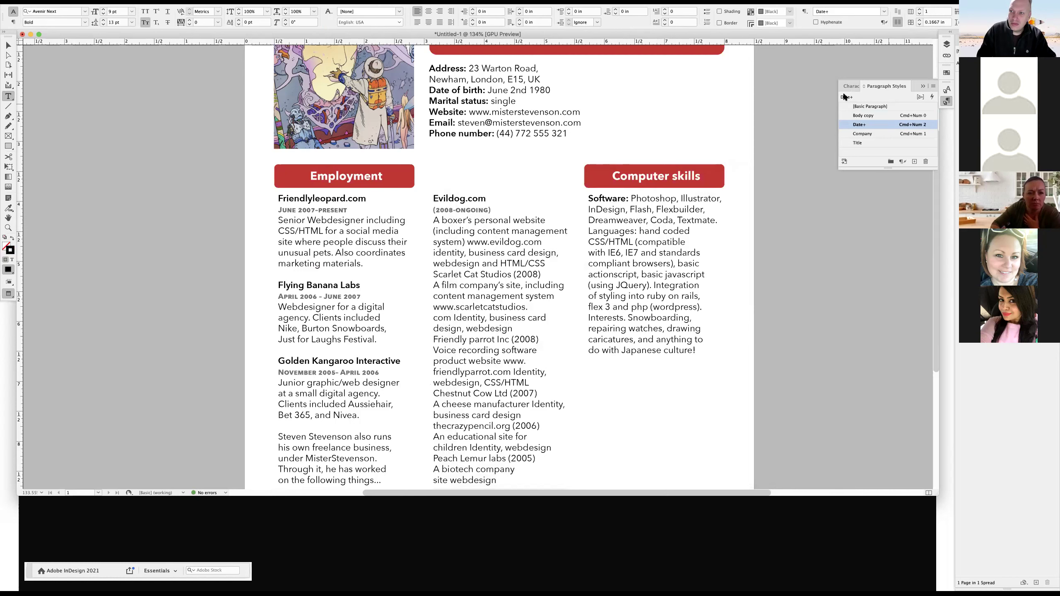
pyautogui.click(362, 178)
pyautogui.moveTo(295, 198); pyautogui.dragTo(282, 221)
pyautogui.press('Up')
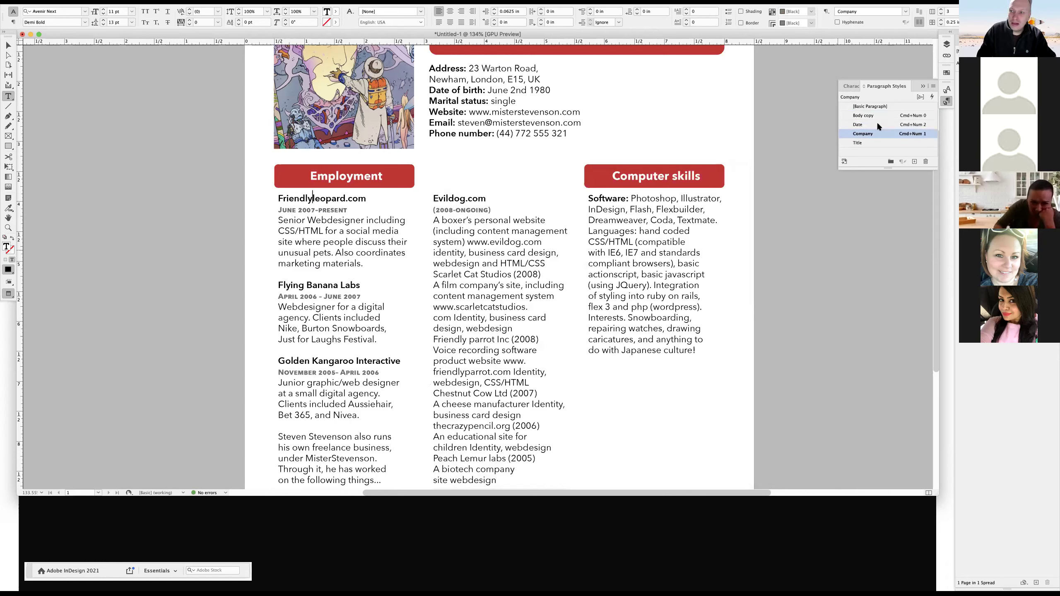
pyautogui.click(802, 231)
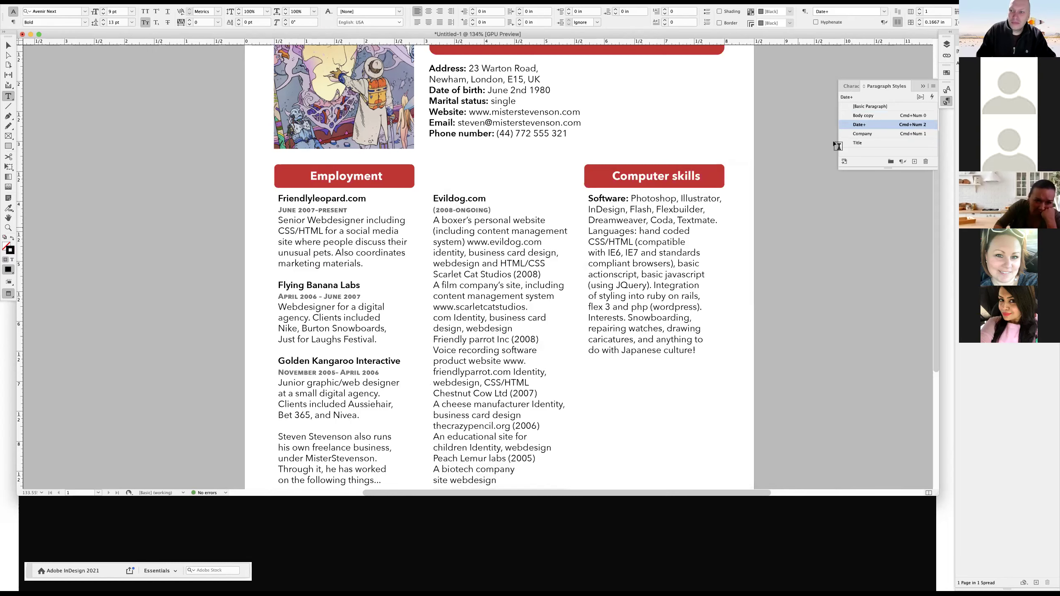
# Base the Title paragraph style on [No Paragraph Style], set its left indent to 0 in, and apply the changes.
pyautogui.doubleClick(855, 142)
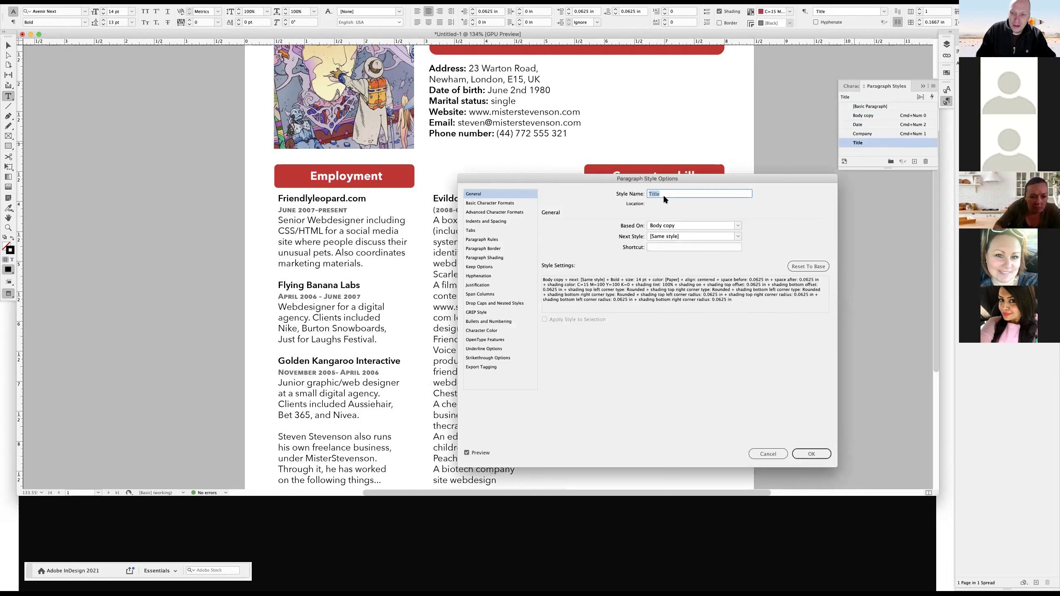
pyautogui.click(677, 226)
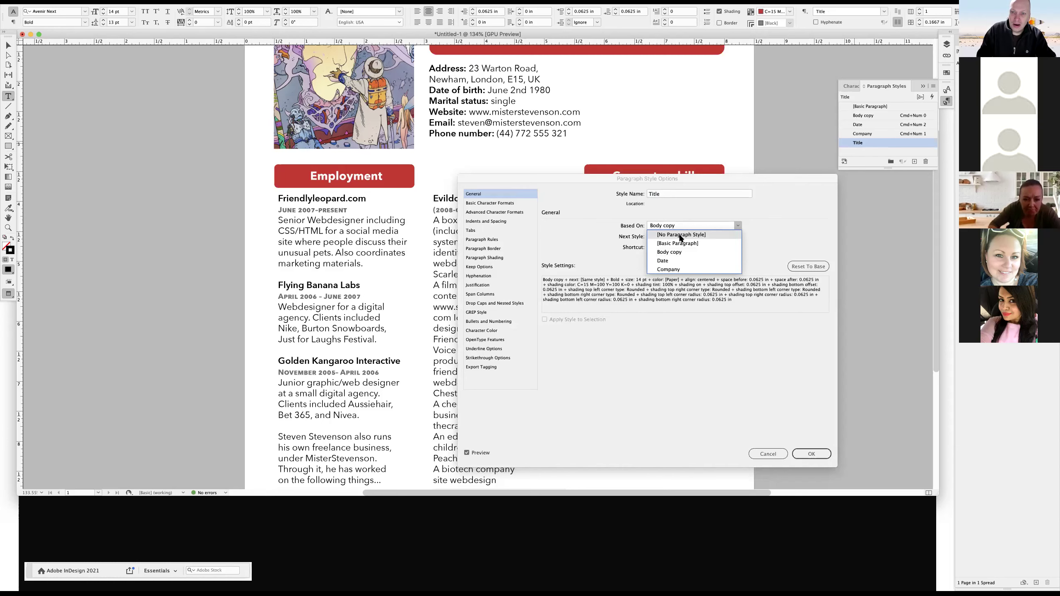
pyautogui.click(680, 236)
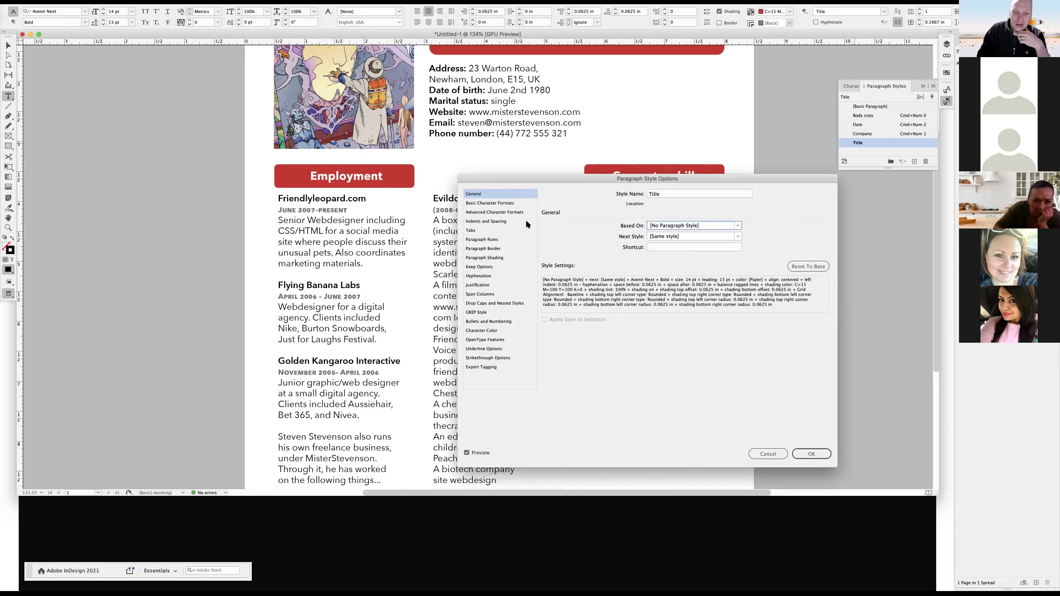
pyautogui.click(490, 221)
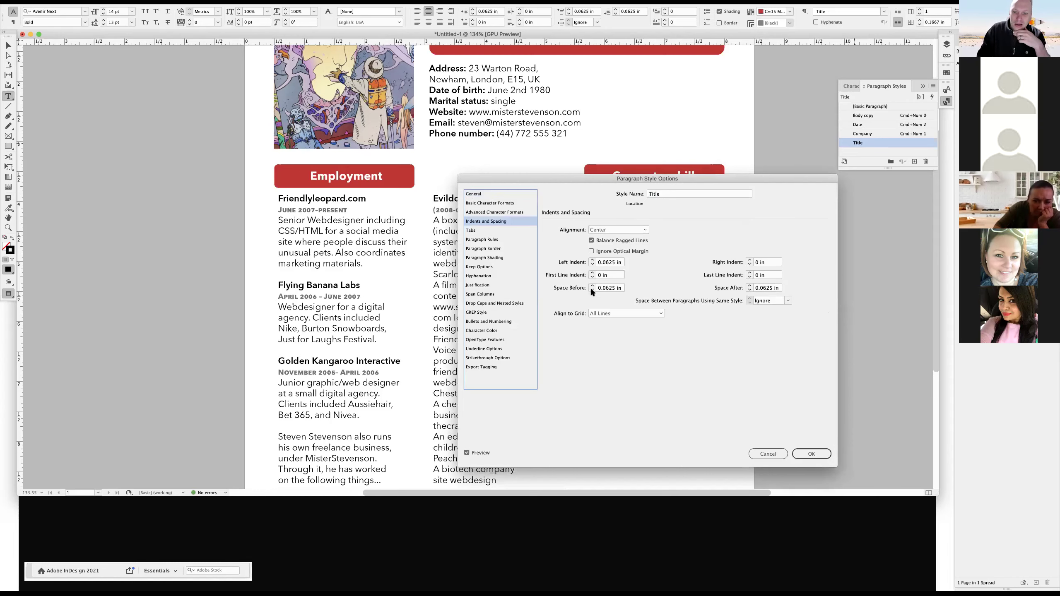
pyautogui.click(592, 264)
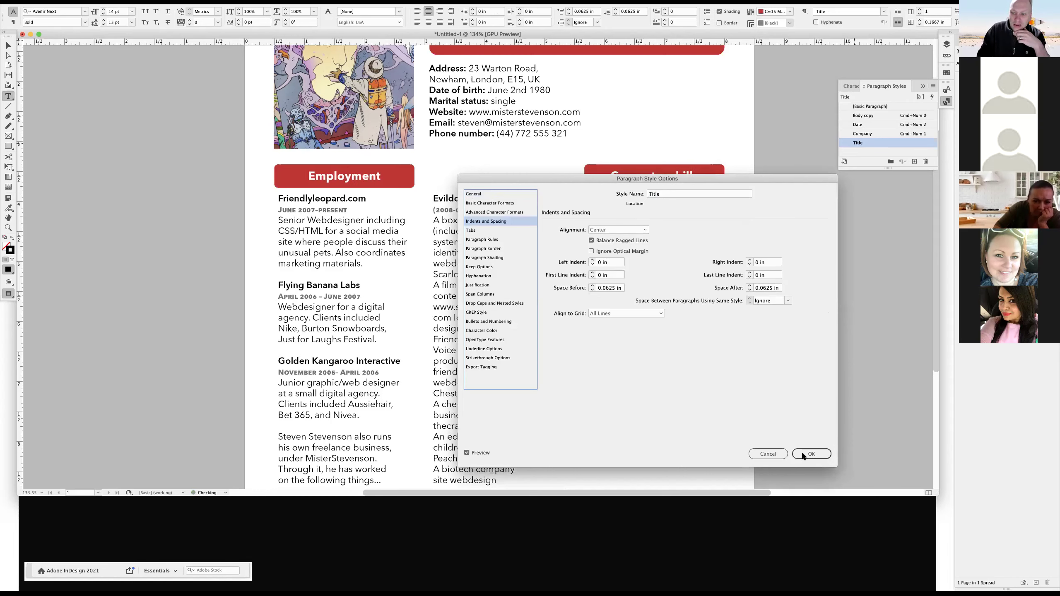
pyautogui.press('Return')
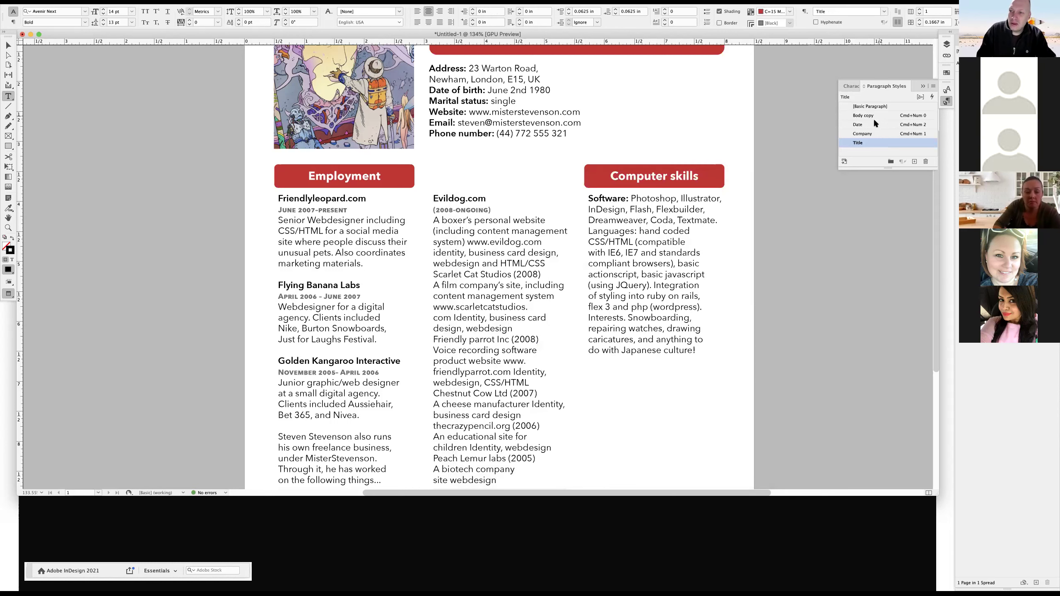
# Base the Date paragraph style on [No Paragraph Style], set its left indent to 0 in, and apply the changes.
pyautogui.doubleClick(858, 125)
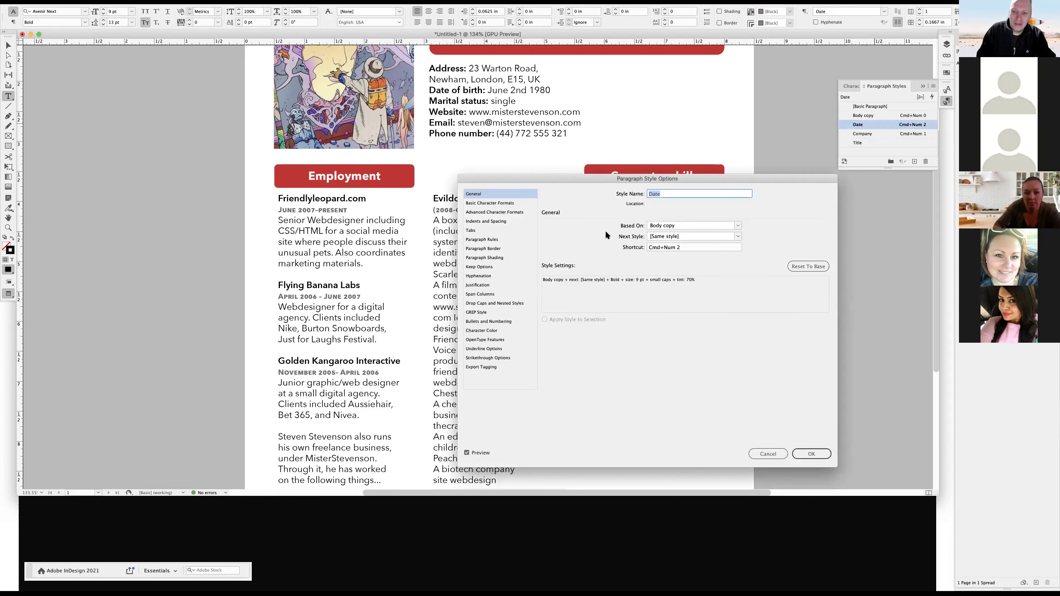
pyautogui.click(686, 228)
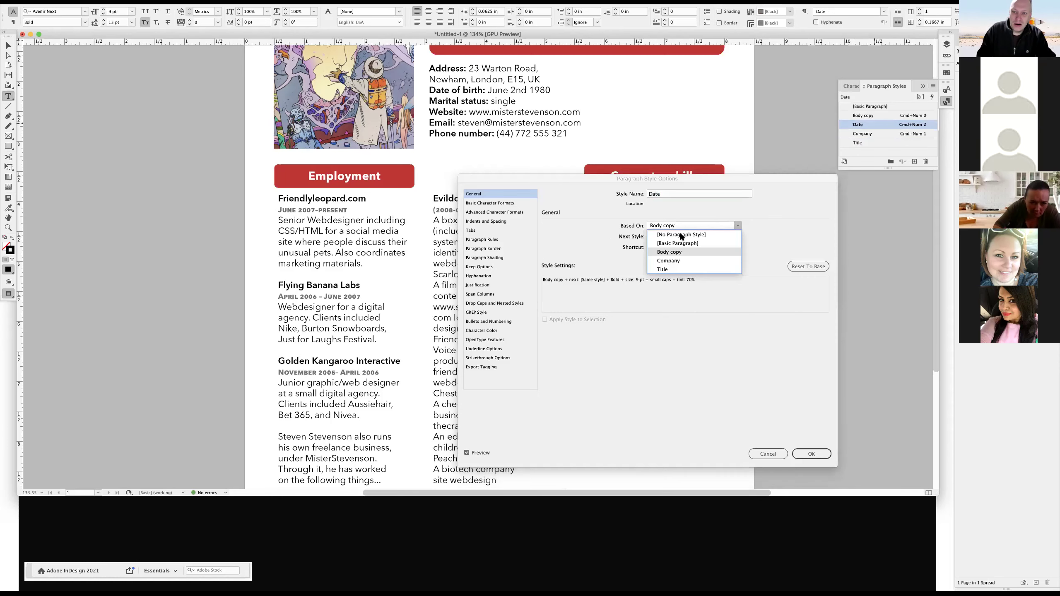
pyautogui.click(682, 235)
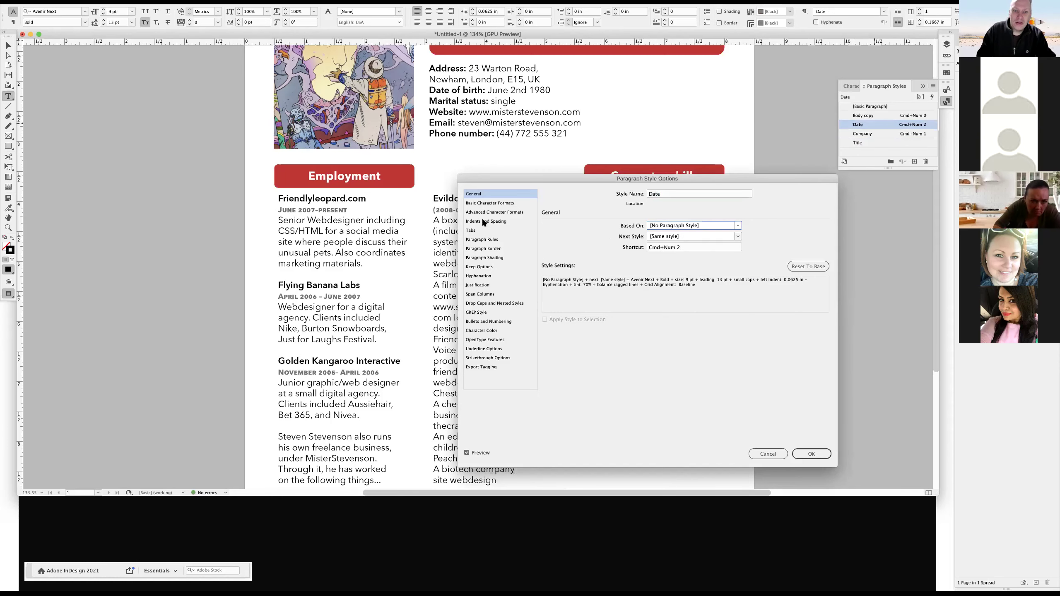
pyautogui.click(484, 220)
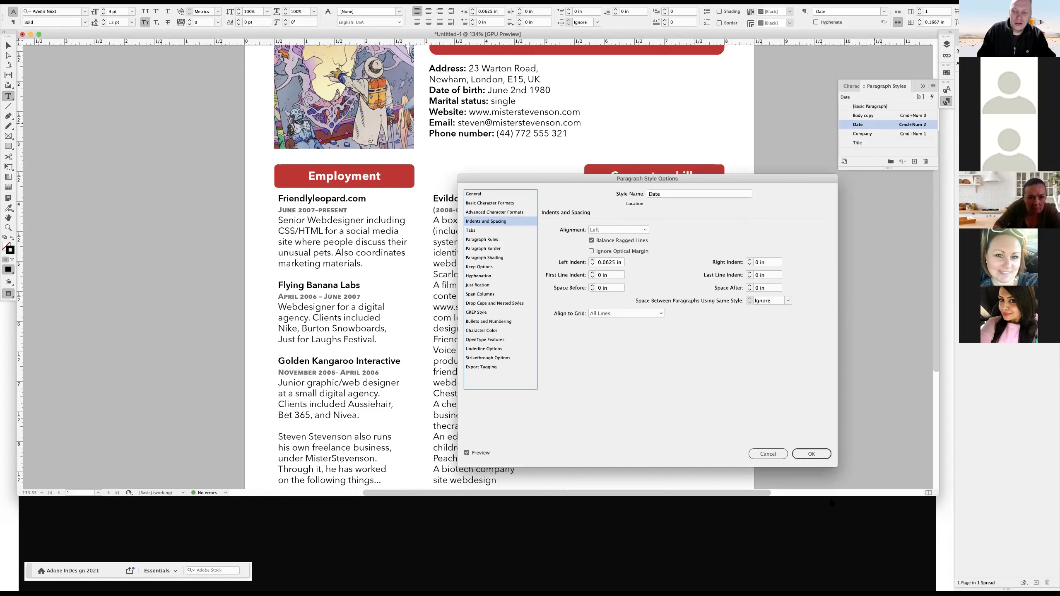
pyautogui.click(799, 453)
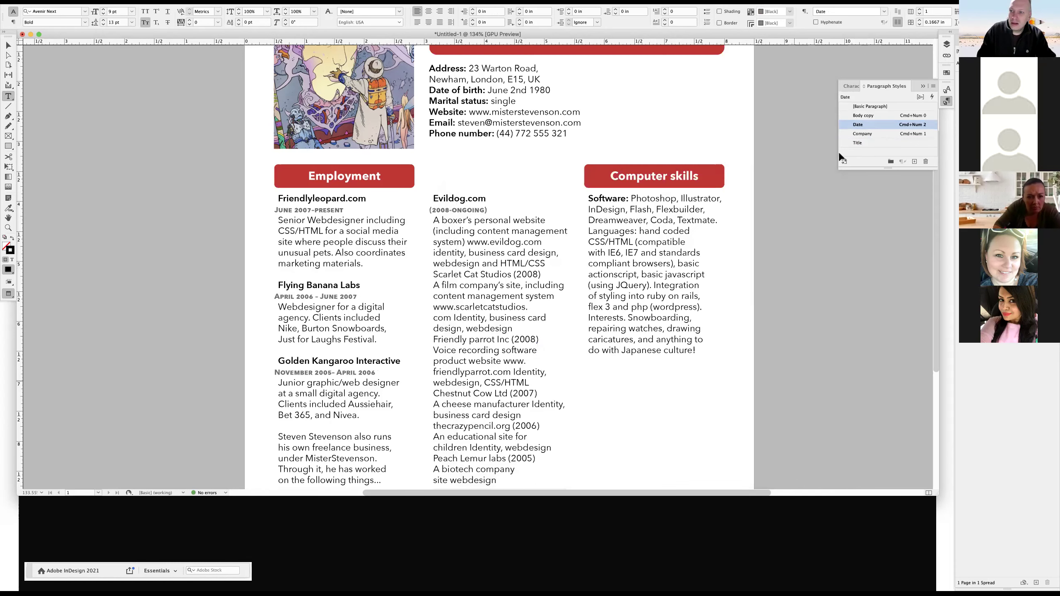
# Base the Company paragraph style on [No Paragraph Style], set its left indent to 0 in, and apply the changes.
pyautogui.doubleClick(855, 134)
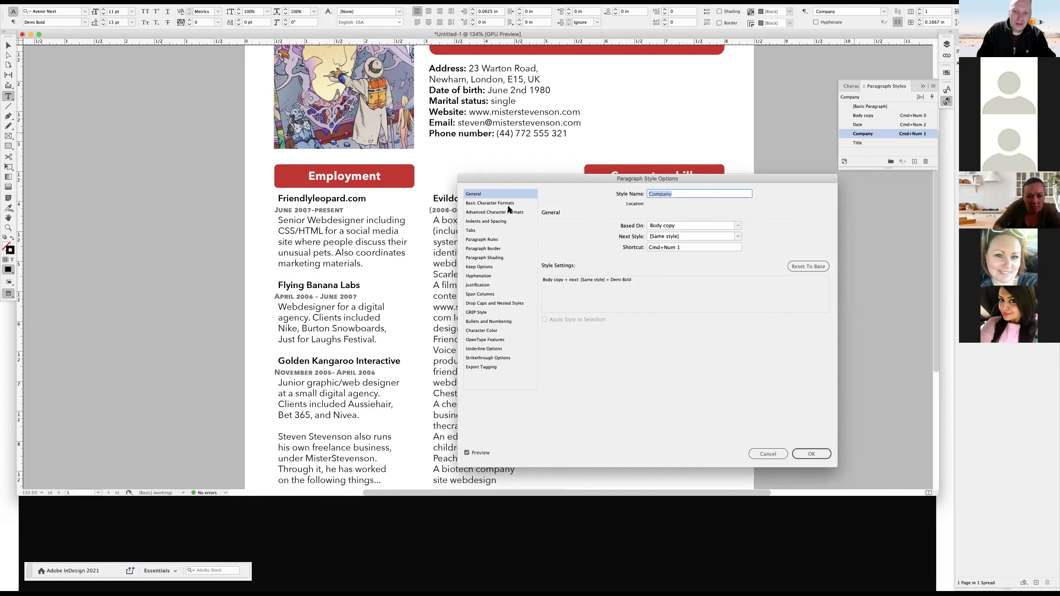
pyautogui.click(672, 230)
pyautogui.click(684, 231)
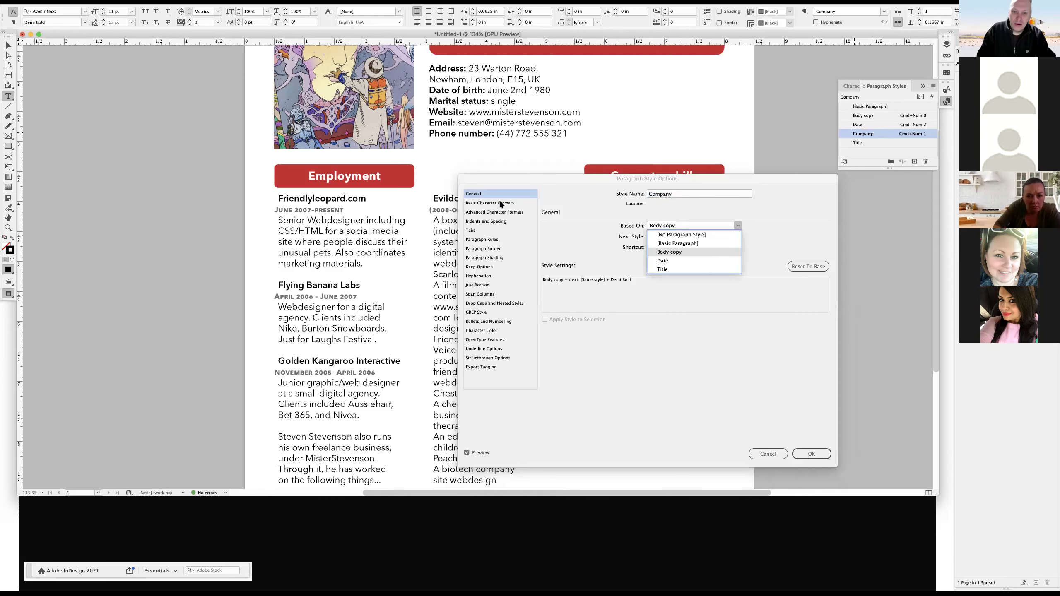
pyautogui.click(472, 222)
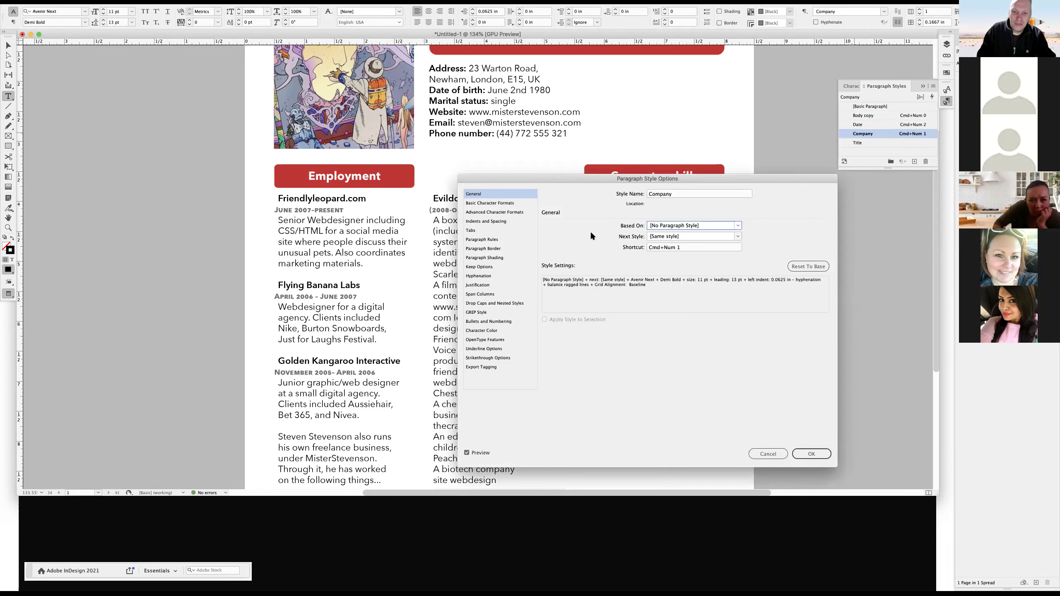
pyautogui.click(592, 264)
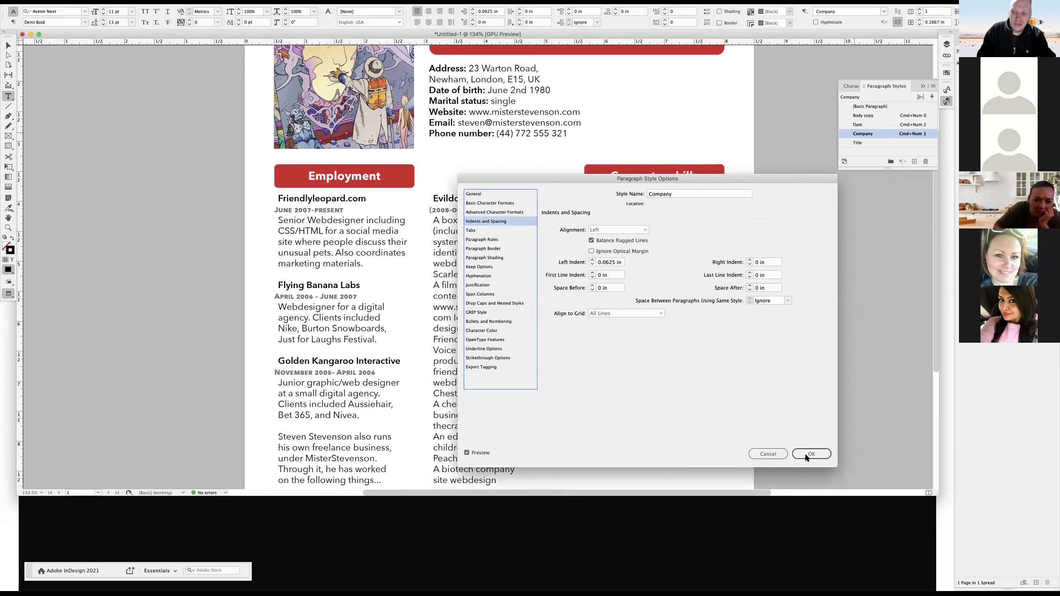
pyautogui.press('Return')
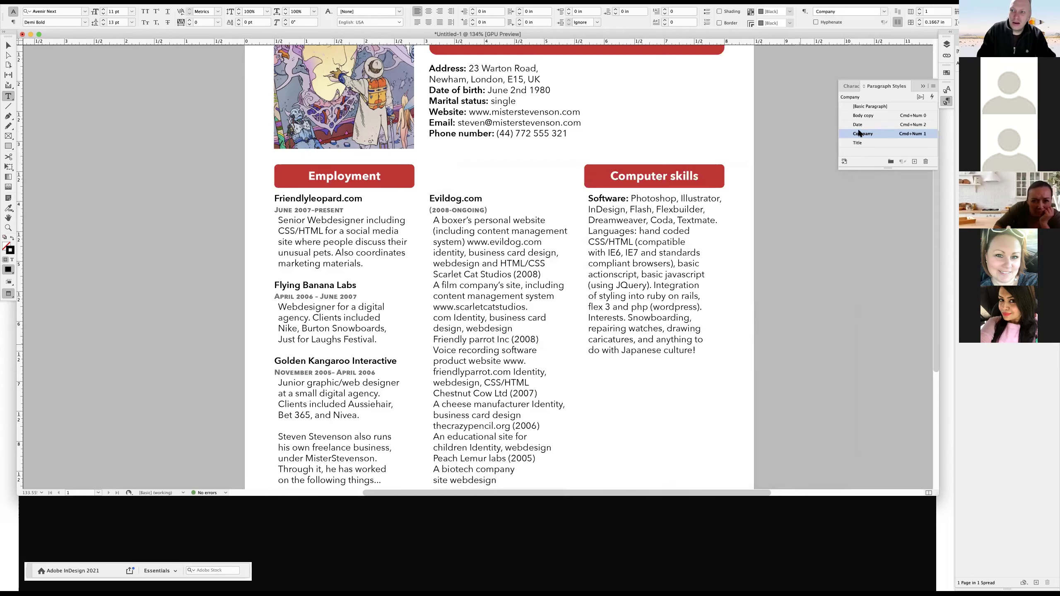
# Set the Body copy paragraph style's left indent to 0.125 in and apply the change.
pyautogui.doubleClick(864, 115)
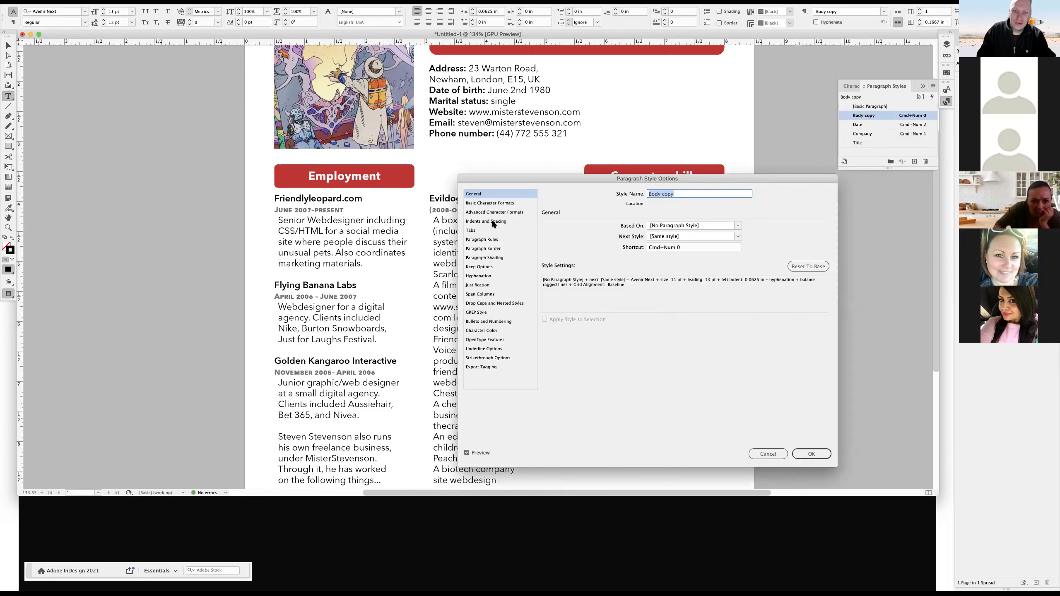
pyautogui.click(494, 222)
pyautogui.click(591, 259)
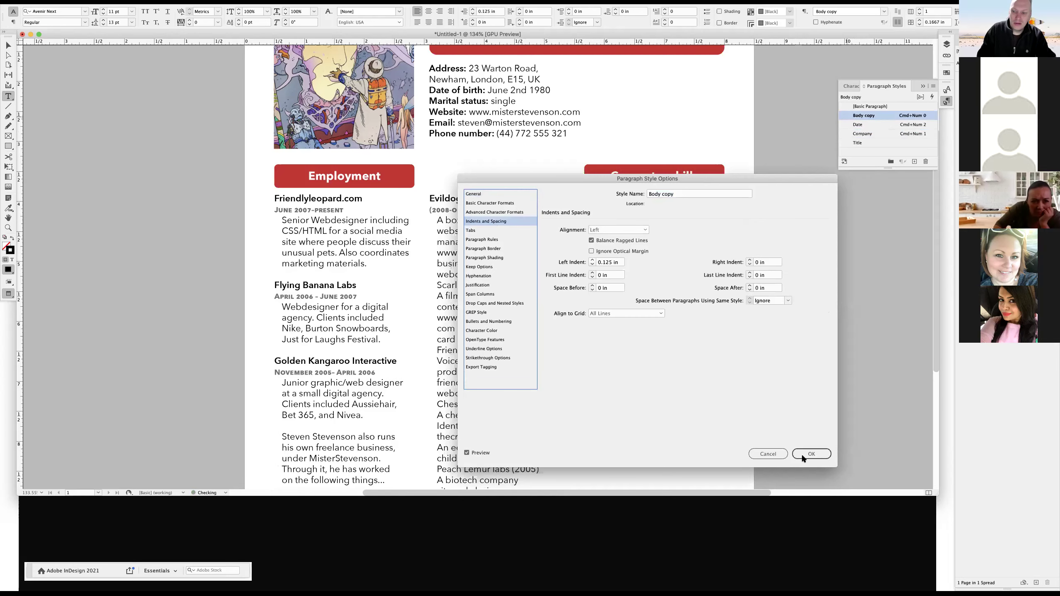
pyautogui.press('Return')
# Under Computer skills, break the line after "Software:" and put Photoshop on its own line without the comma.
pyautogui.press('super+minus')
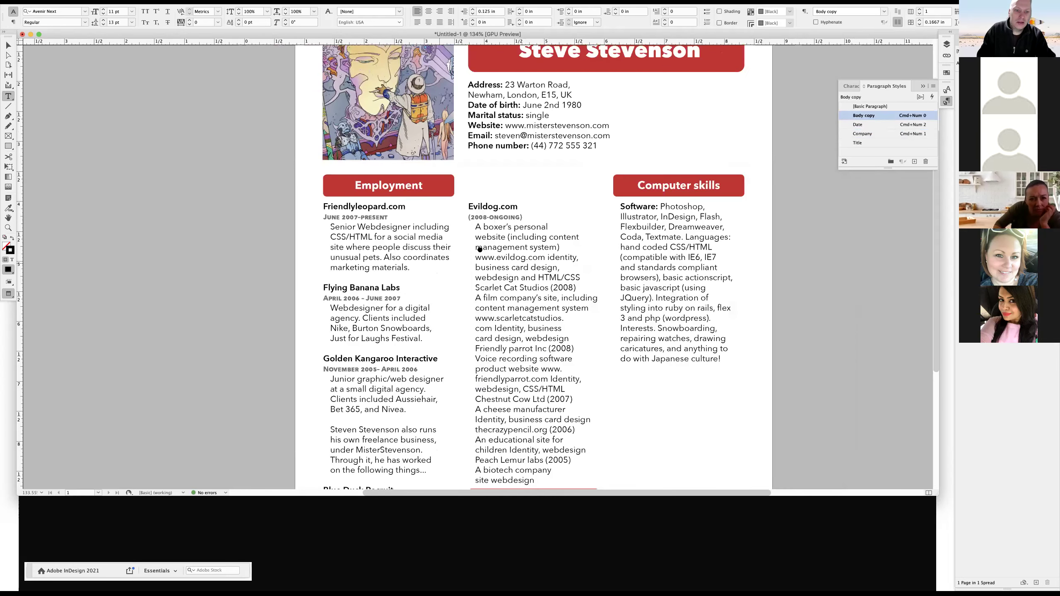
pyautogui.press('super+minus')
pyautogui.scroll(-2, 539, 241)
pyautogui.hscroll(2, 539, 241)
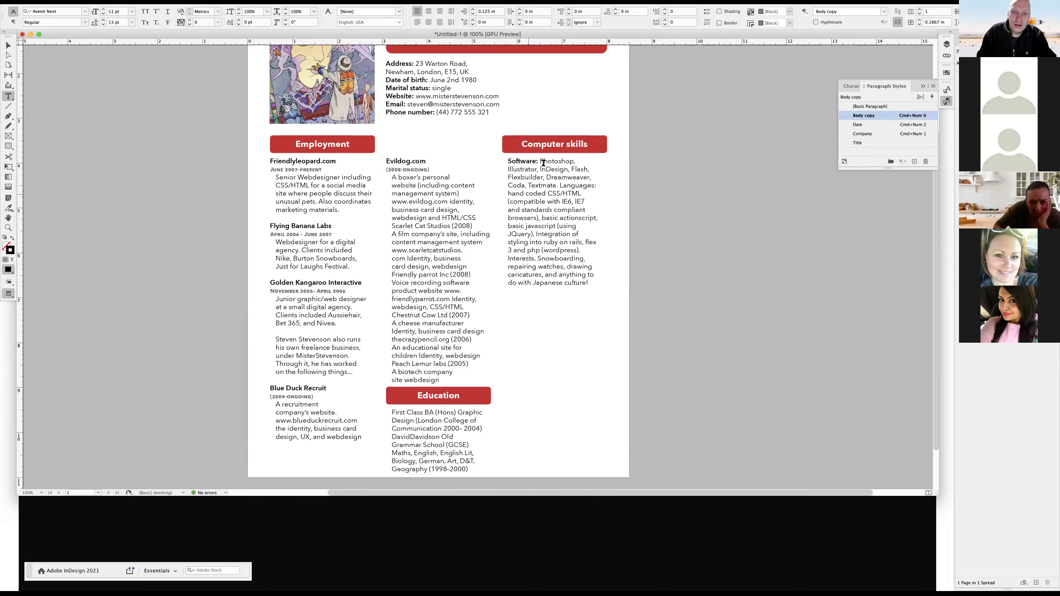
pyautogui.click(549, 202)
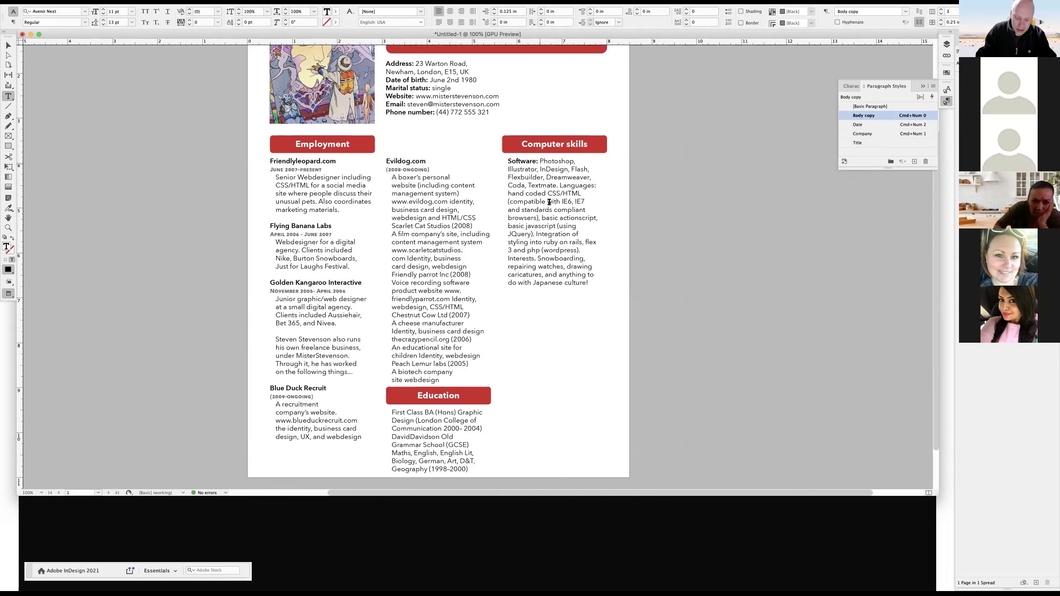
pyautogui.click(539, 161)
pyautogui.press('Return')
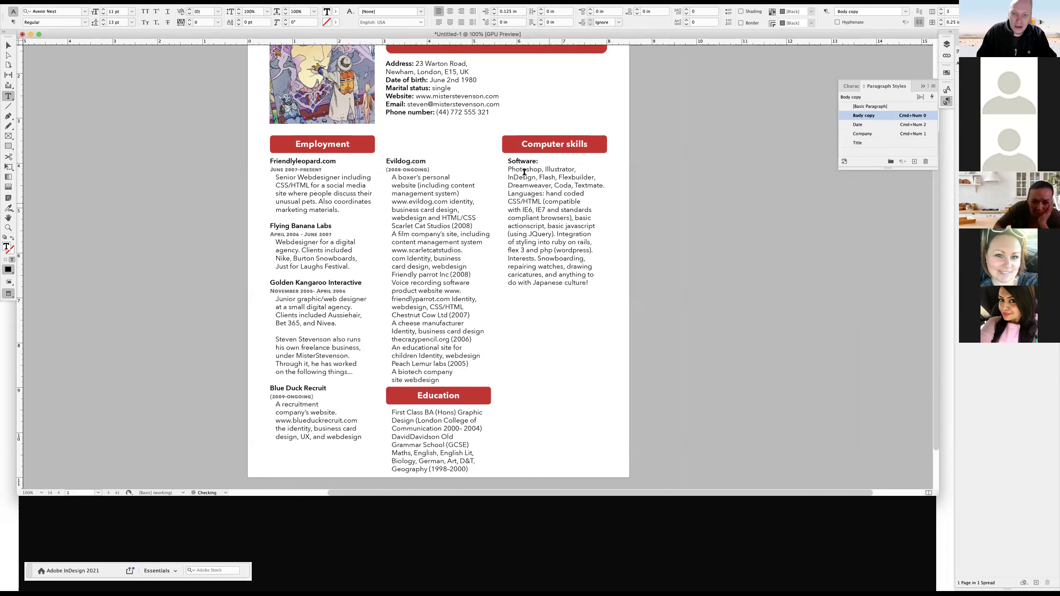
pyautogui.click(543, 170)
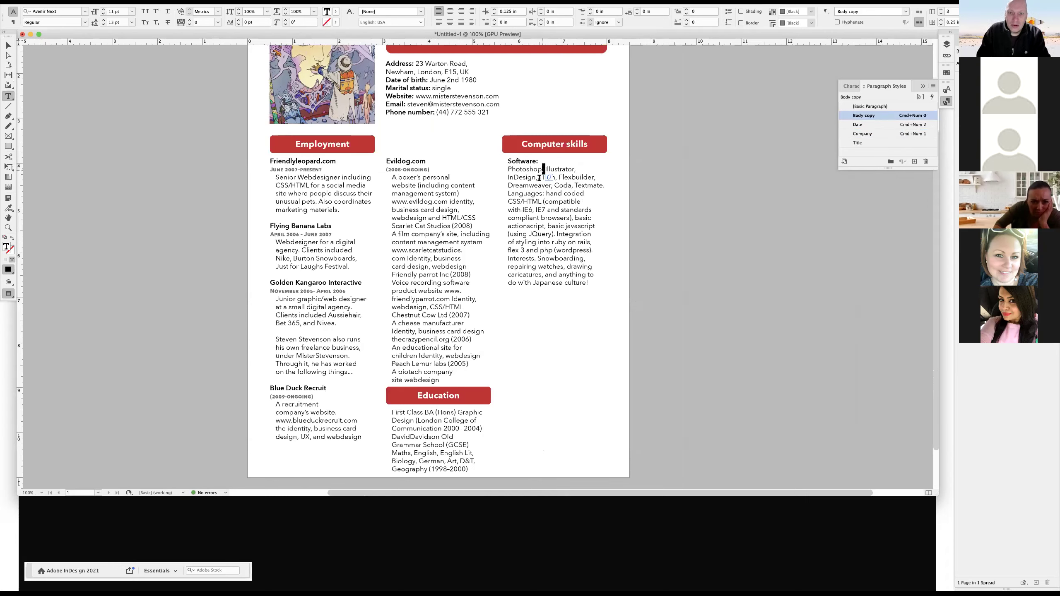
pyautogui.press('BackSpace')
pyautogui.press('BackSpace')
pyautogui.press('Return')
# Split Illustrator, InDesign and Flash onto separate lines, removing the comma and space after each.
pyautogui.click(537, 178)
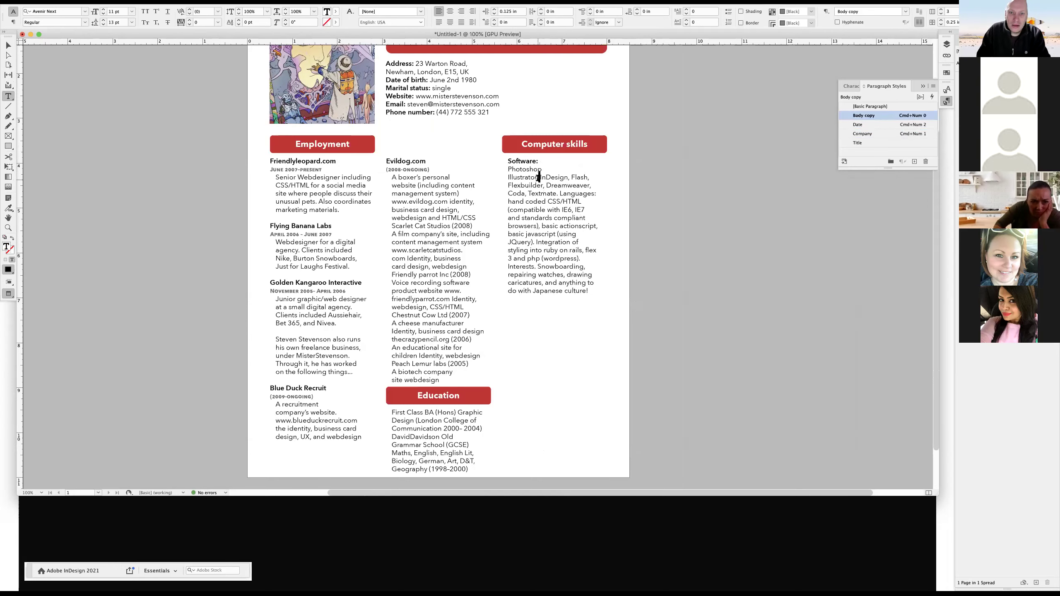
pyautogui.press('BackSpace')
pyautogui.press('BackSpace')
pyautogui.press('Return')
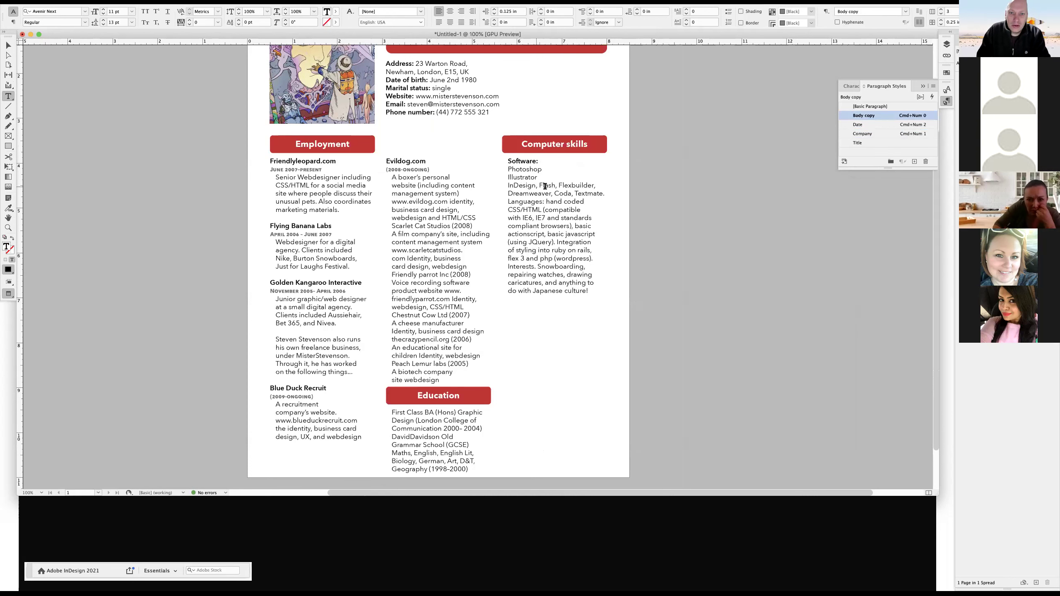
pyautogui.click(540, 186)
pyautogui.press('BackSpace')
pyautogui.press('BackSpace')
pyautogui.press('Return')
pyautogui.click(527, 194)
pyautogui.press('BackSpace')
pyautogui.press('BackSpace')
pyautogui.press('Return')
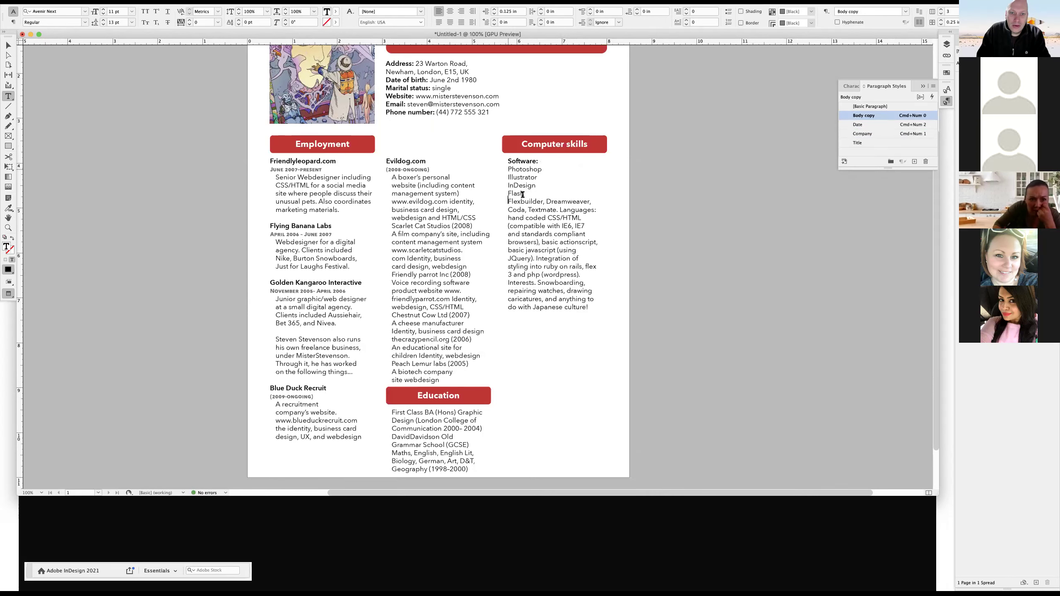
# Turn the Photoshop, Illustrator, InDesign and Flash lines into a bulleted list.
pyautogui.moveTo(523, 195); pyautogui.dragTo(508, 169)
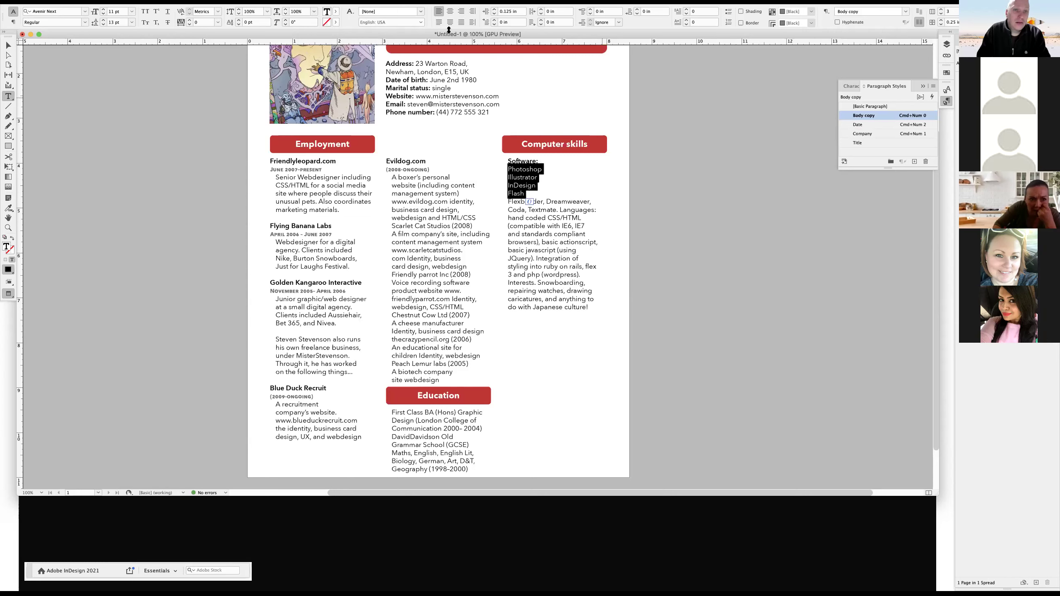
pyautogui.click(728, 13)
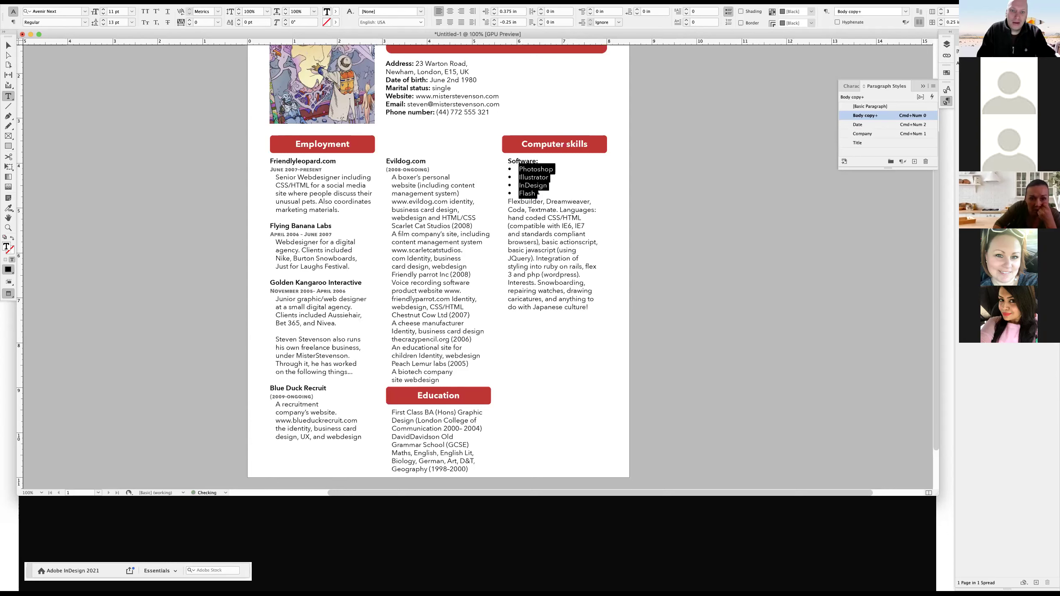
pyautogui.click(646, 229)
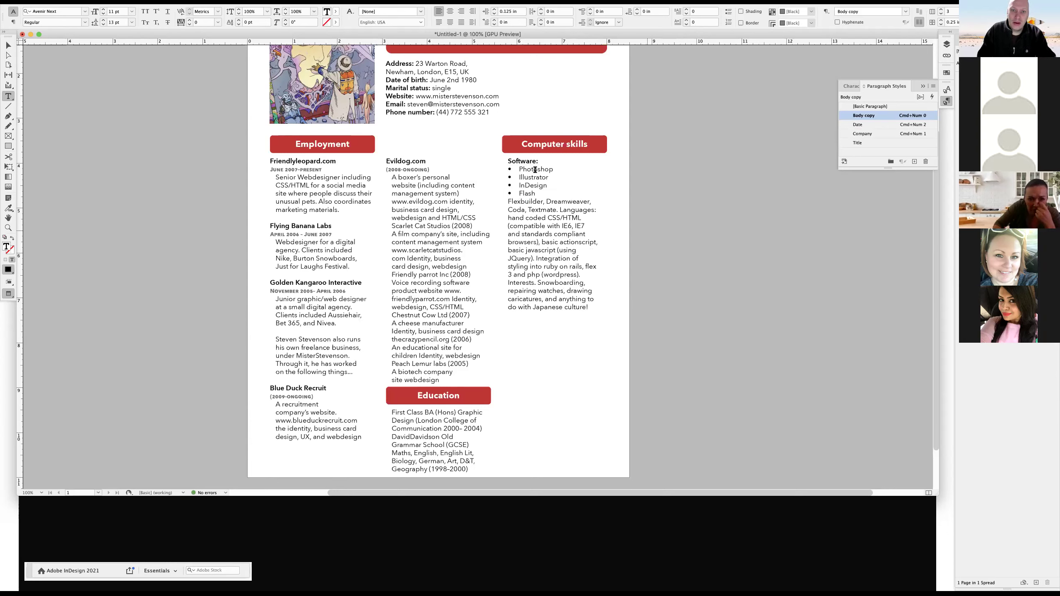
# Create a paragraph style named Bullet from the four bulleted software lines and base it on [No Paragraph Style].
pyautogui.moveTo(535, 169); pyautogui.dragTo(535, 194)
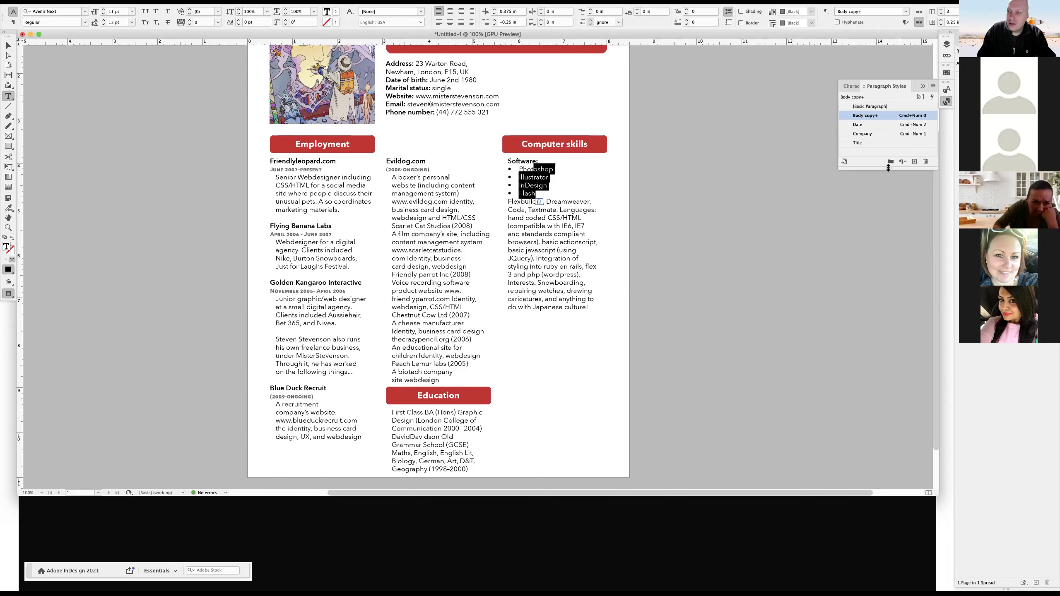
pyautogui.click(913, 161)
pyautogui.doubleClick(859, 126)
pyautogui.write('Bullet')
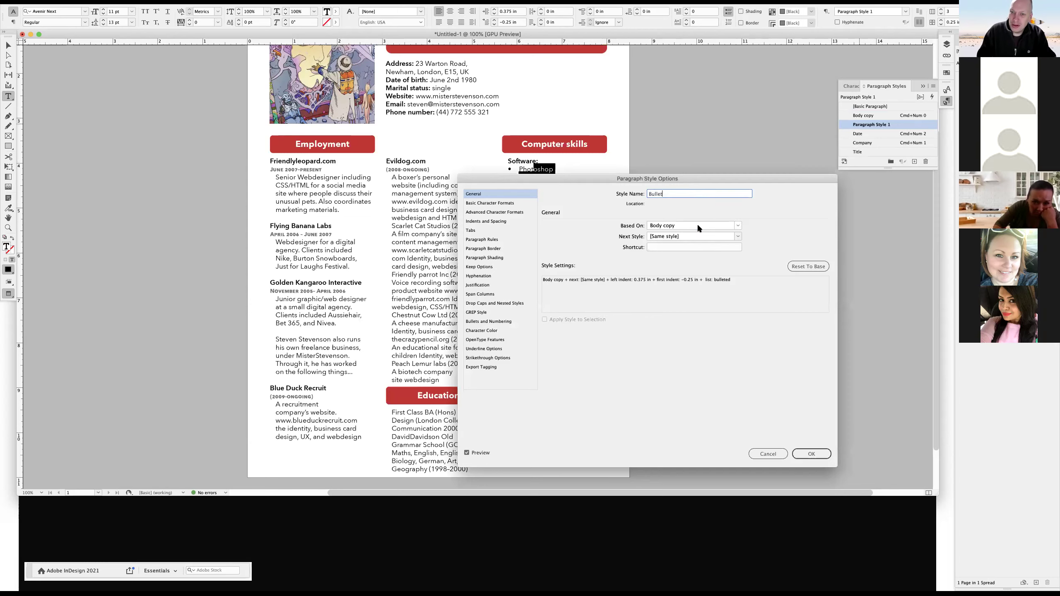
pyautogui.click(696, 227)
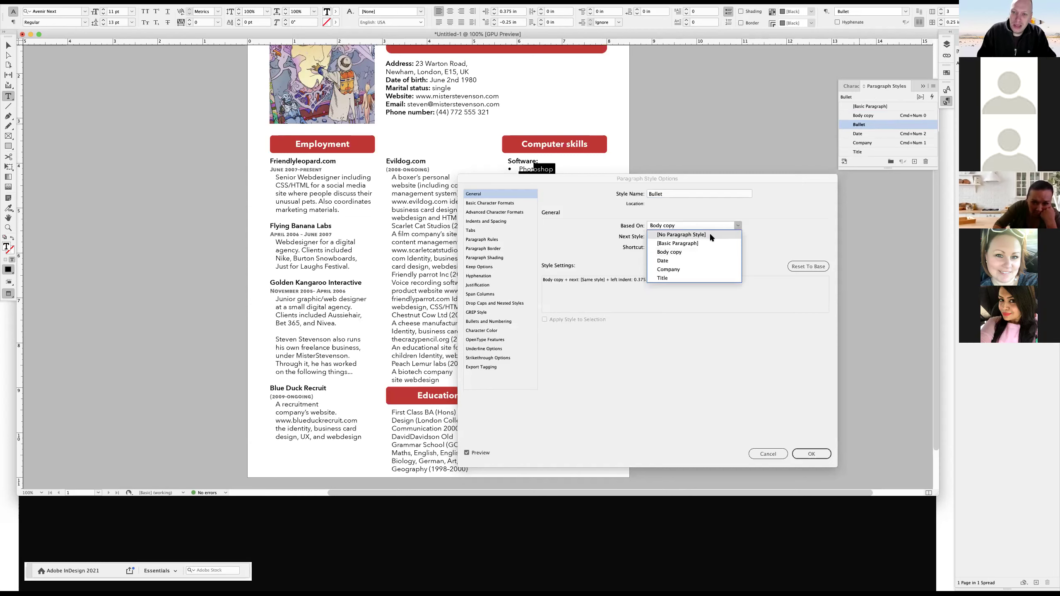
pyautogui.click(710, 235)
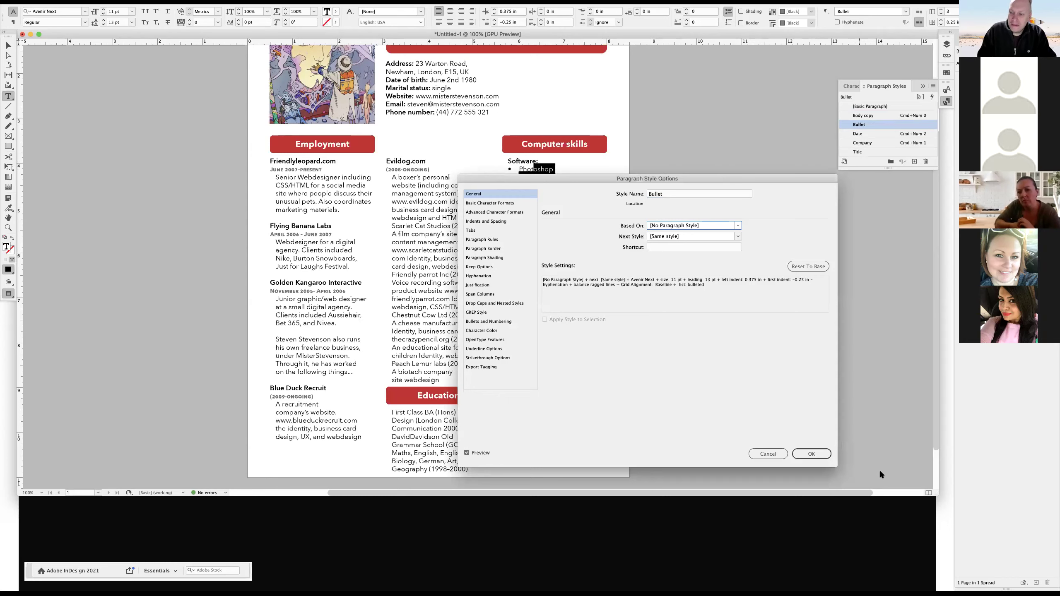
pyautogui.press('Return')
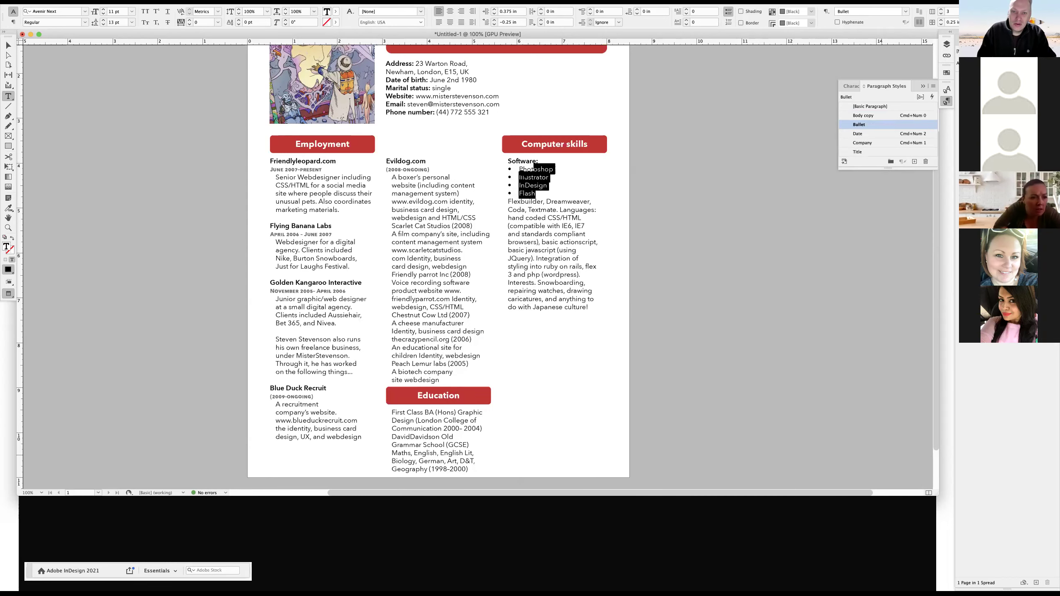
# Examine the Bullet style's bullets and numbering settings, including the special characters offered for the text after the bullet.
pyautogui.press('super+shift+a')
pyautogui.scroll(4, 523, 175)
pyautogui.scroll(2, 845, 295)
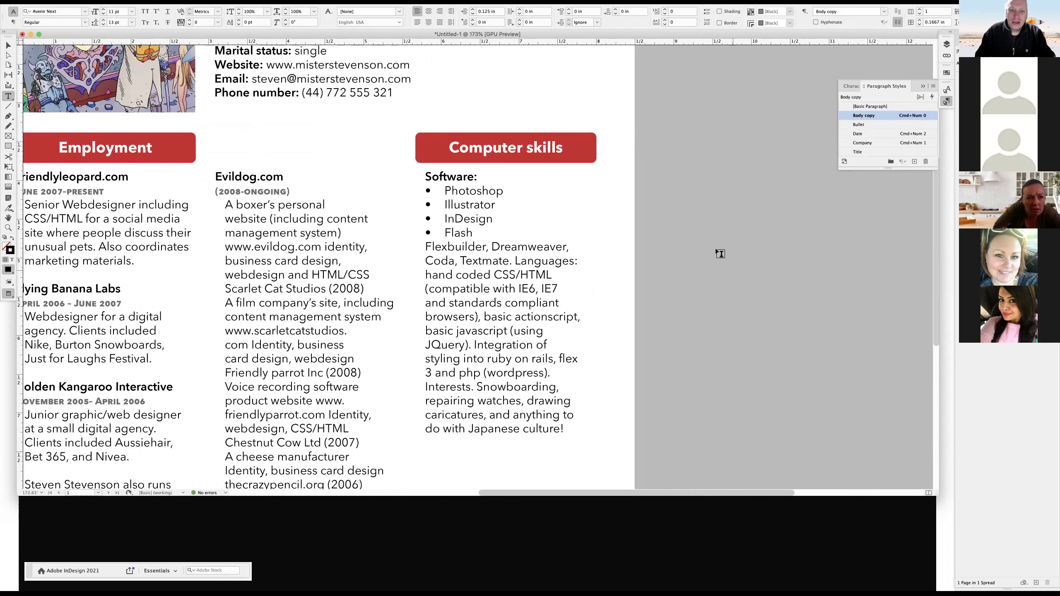
pyautogui.doubleClick(858, 125)
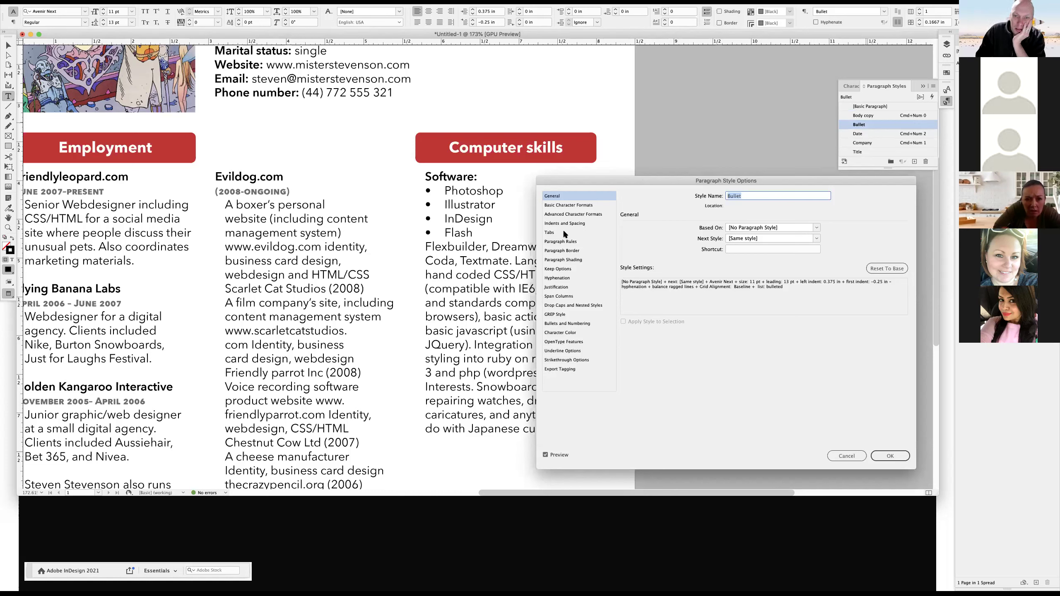
pyautogui.click(566, 324)
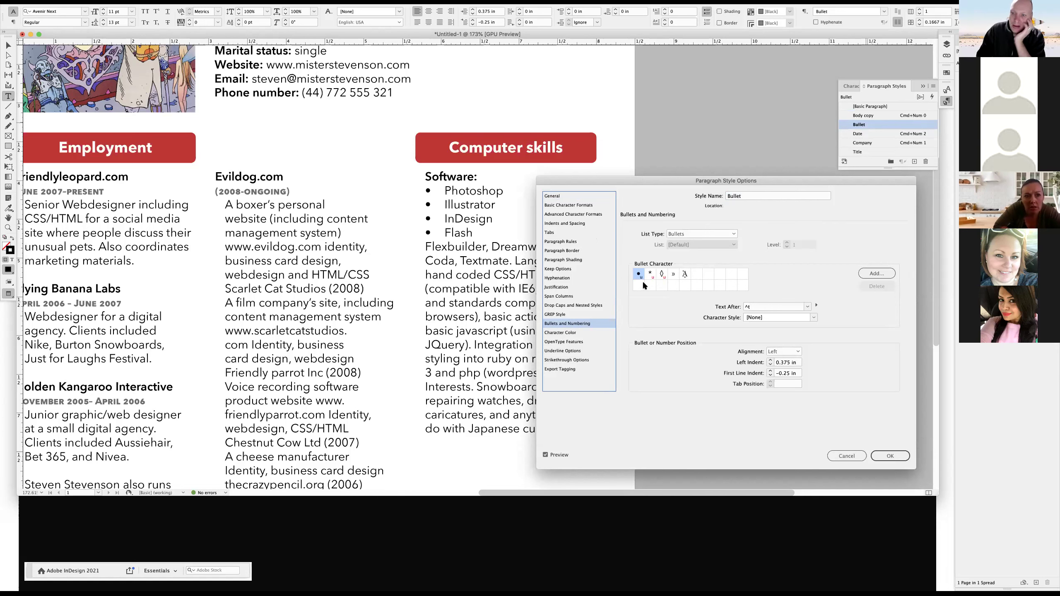
pyautogui.click(751, 306)
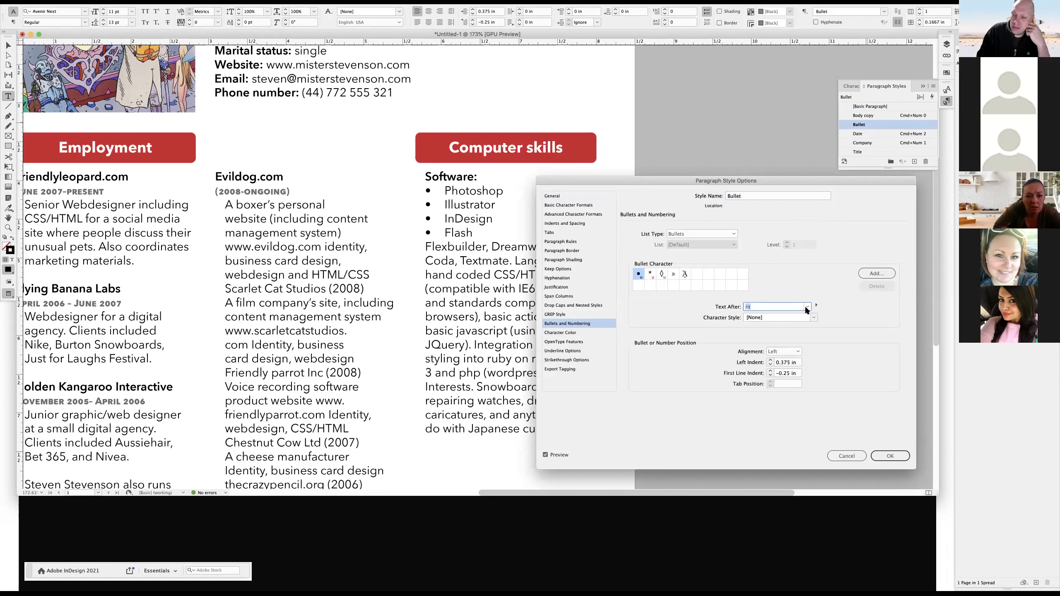
pyautogui.click(815, 304)
pyautogui.click(816, 305)
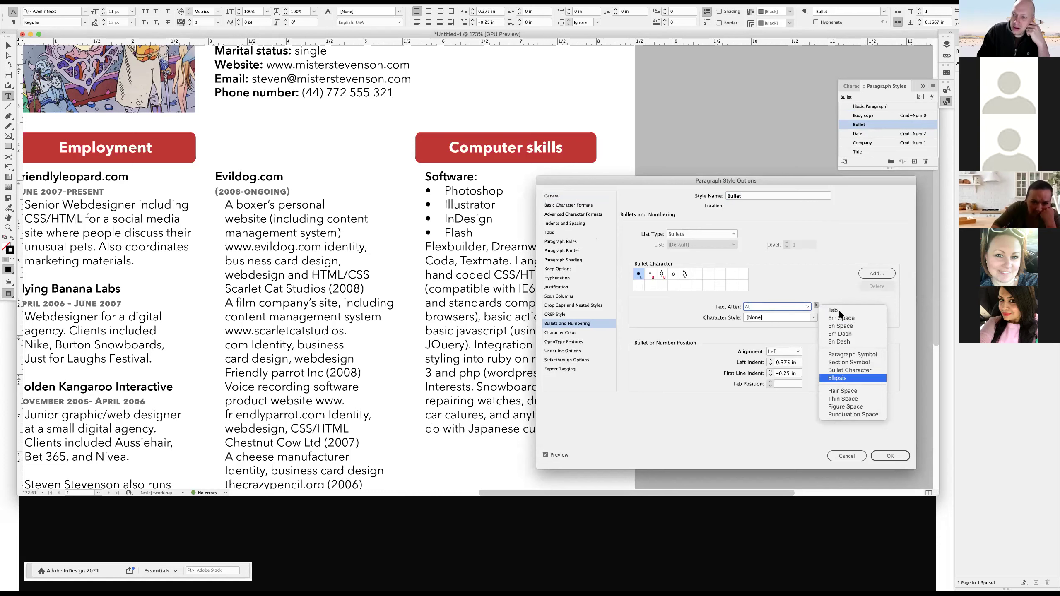
pyautogui.click(747, 307)
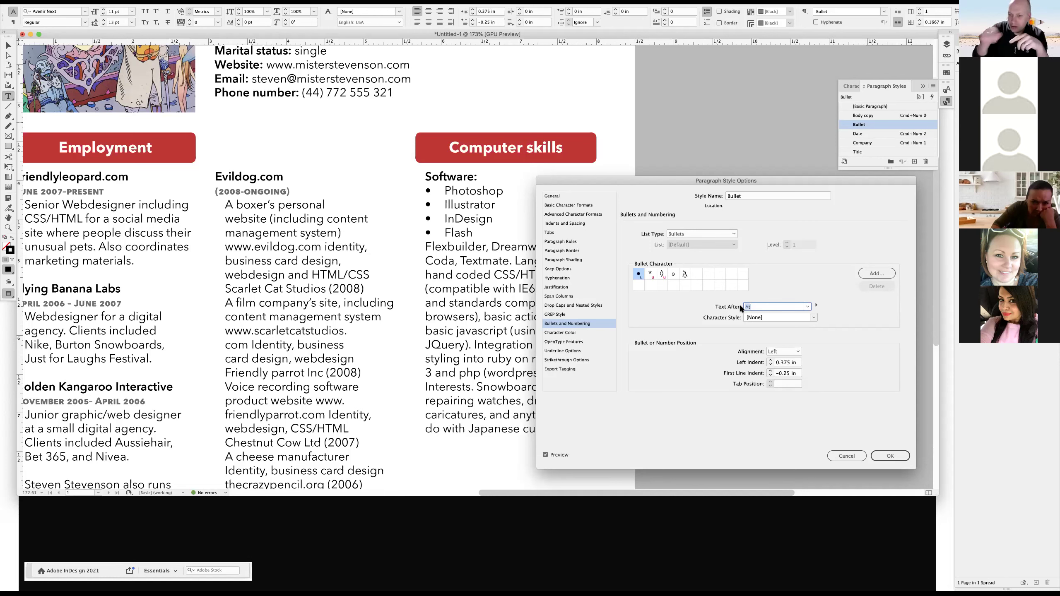
pyautogui.click(740, 306)
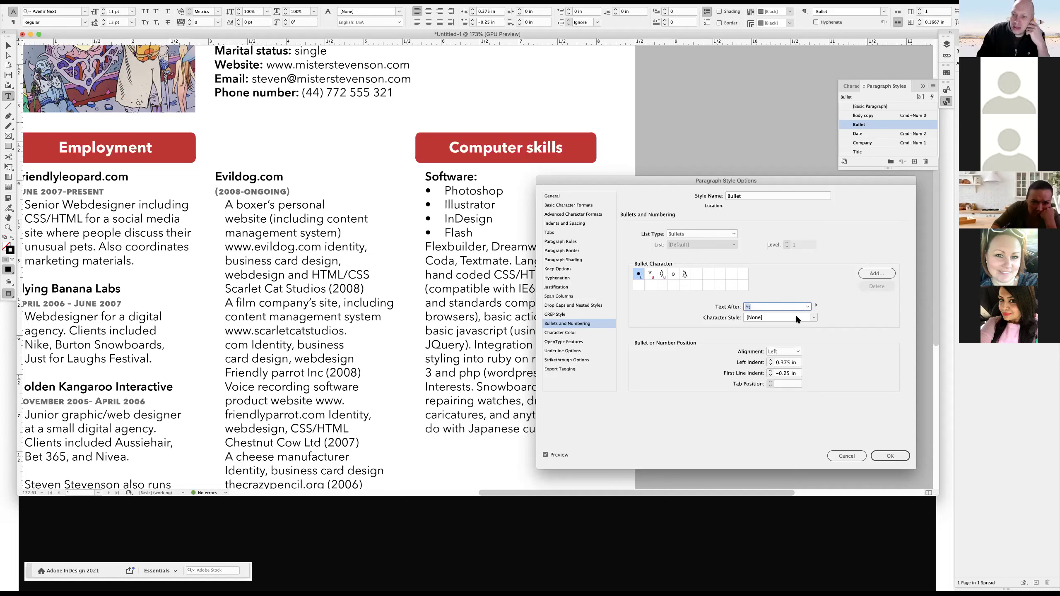
# Preview the asterisk and lozenge bullet characters on the software list and return to the round bullet.
pyautogui.moveTo(773, 178); pyautogui.dragTo(787, 177)
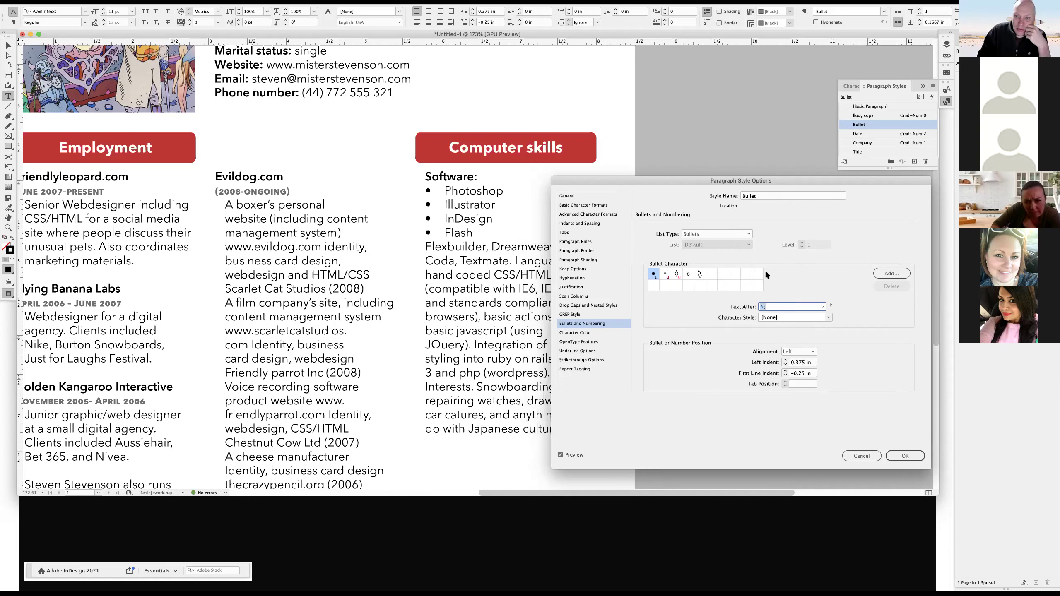
pyautogui.click(889, 274)
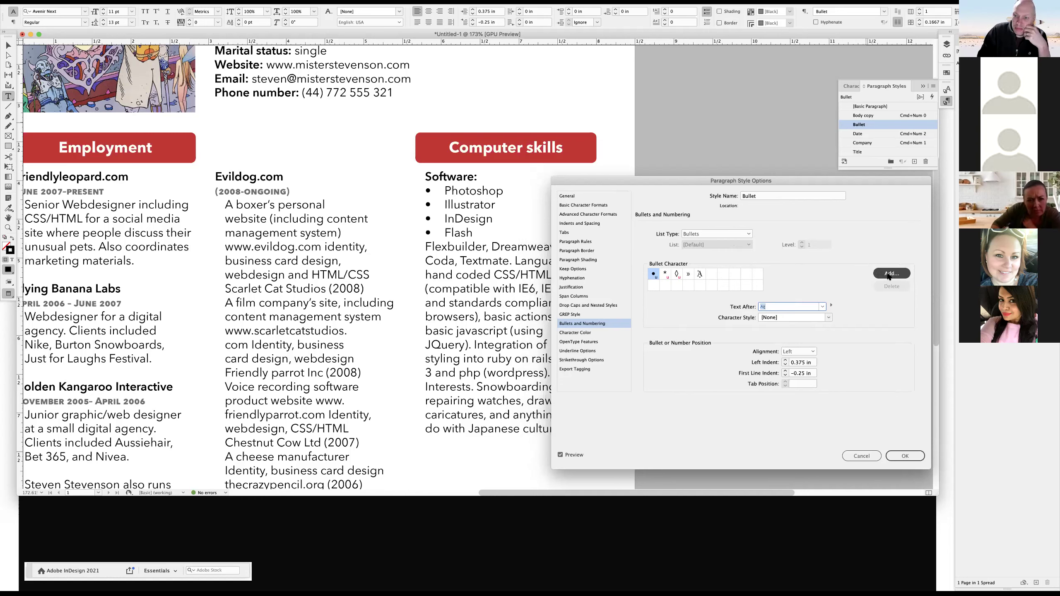
pyautogui.click(658, 274)
pyautogui.click(666, 274)
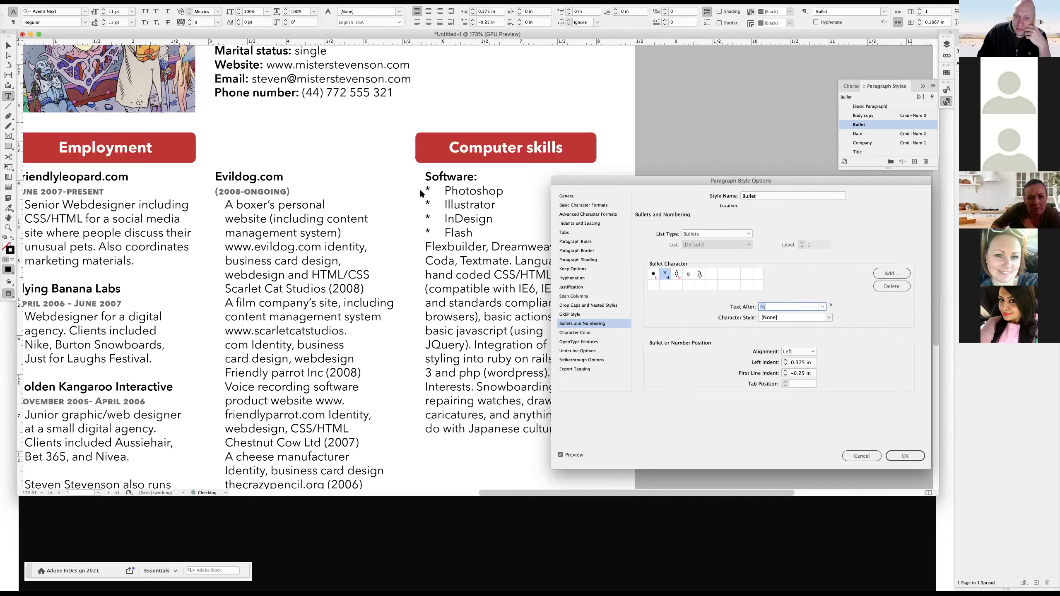
pyautogui.click(653, 275)
pyautogui.click(676, 275)
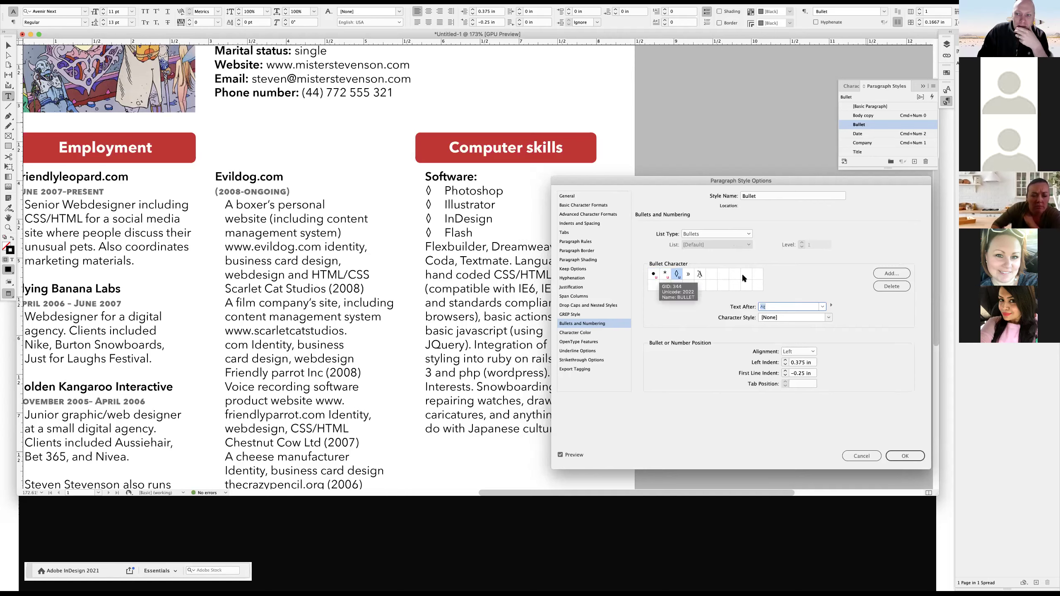
pyautogui.click(653, 274)
# Bring up the glyph chooser for adding bullet characters and switch its font family from Avenir Next to Zapf Dingbats.
pyautogui.click(891, 273)
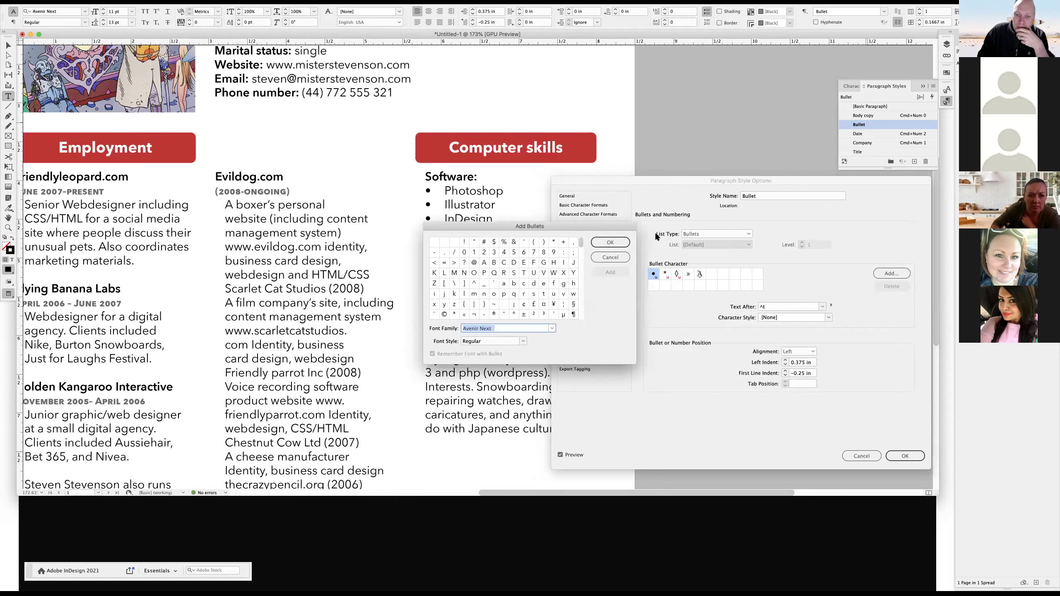
pyautogui.moveTo(560, 224); pyautogui.dragTo(654, 231)
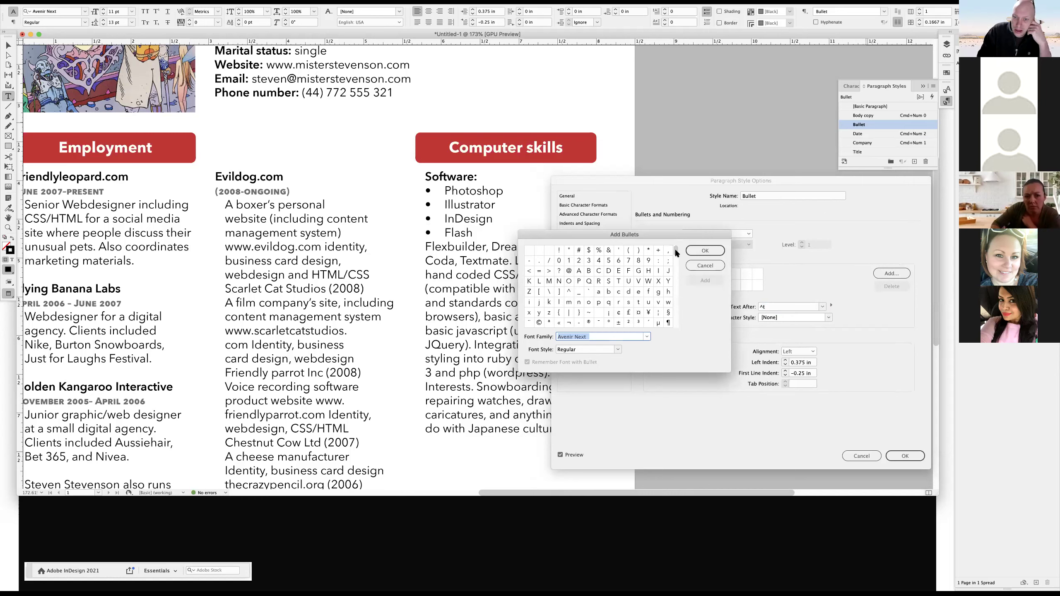
pyautogui.moveTo(676, 255); pyautogui.dragTo(675, 276)
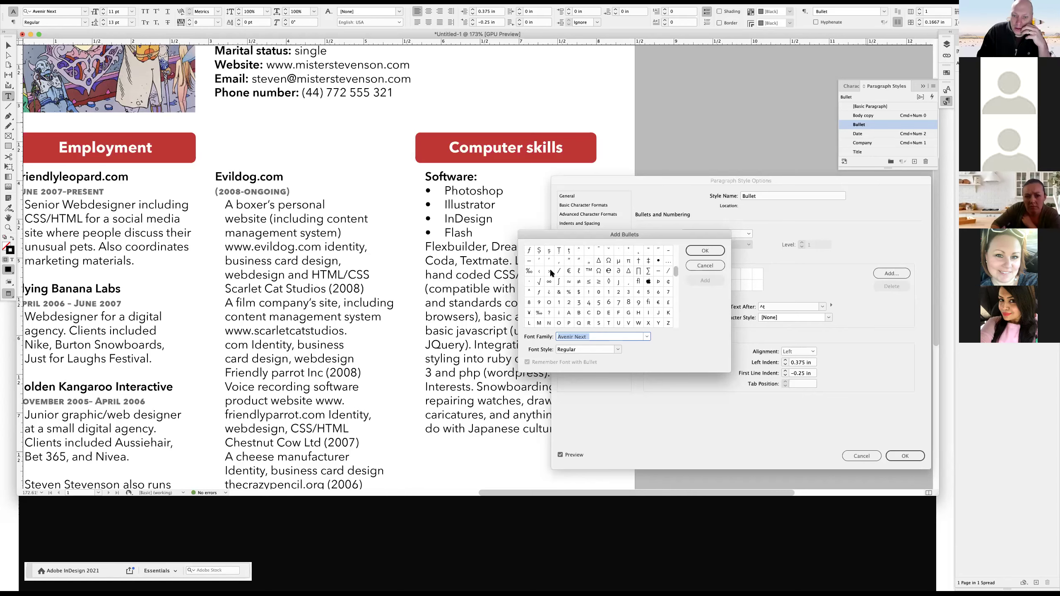
pyautogui.click(649, 283)
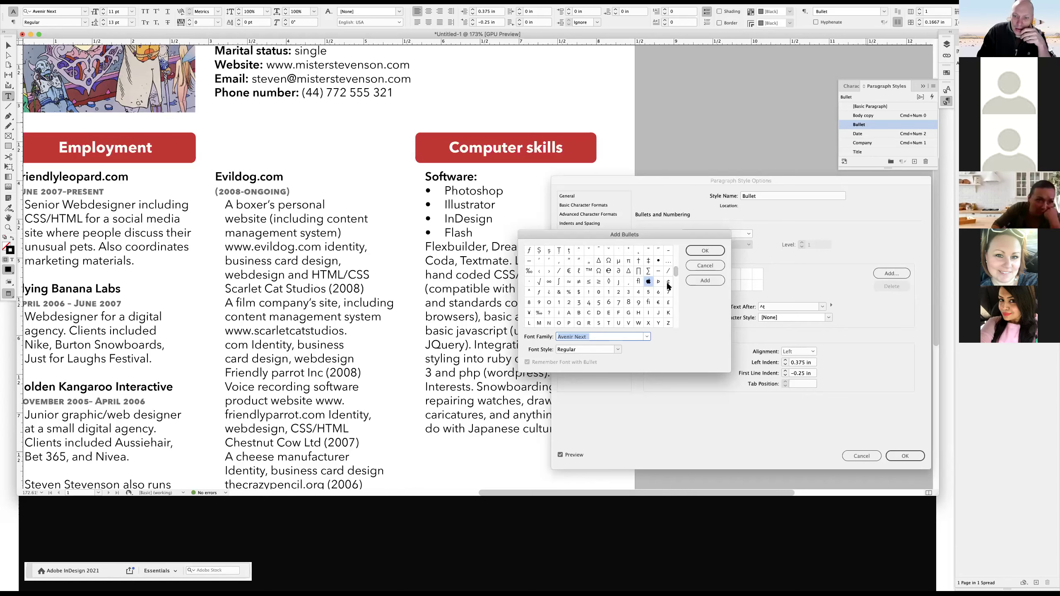
pyautogui.scroll(-3, 674, 271)
pyautogui.moveTo(674, 268); pyautogui.dragTo(674, 244)
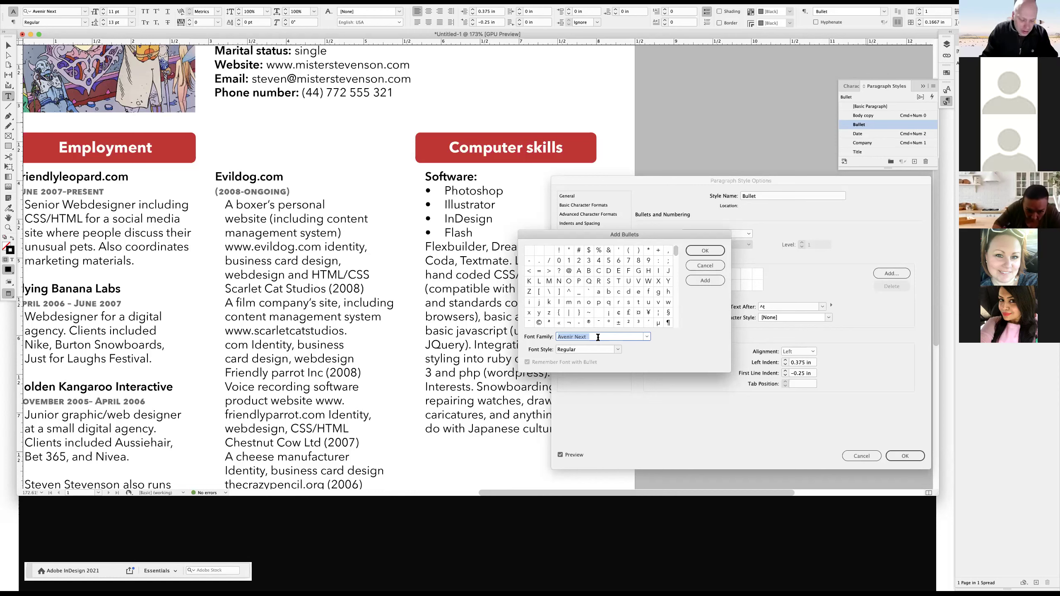
pyautogui.write('Zapf Dingbats')
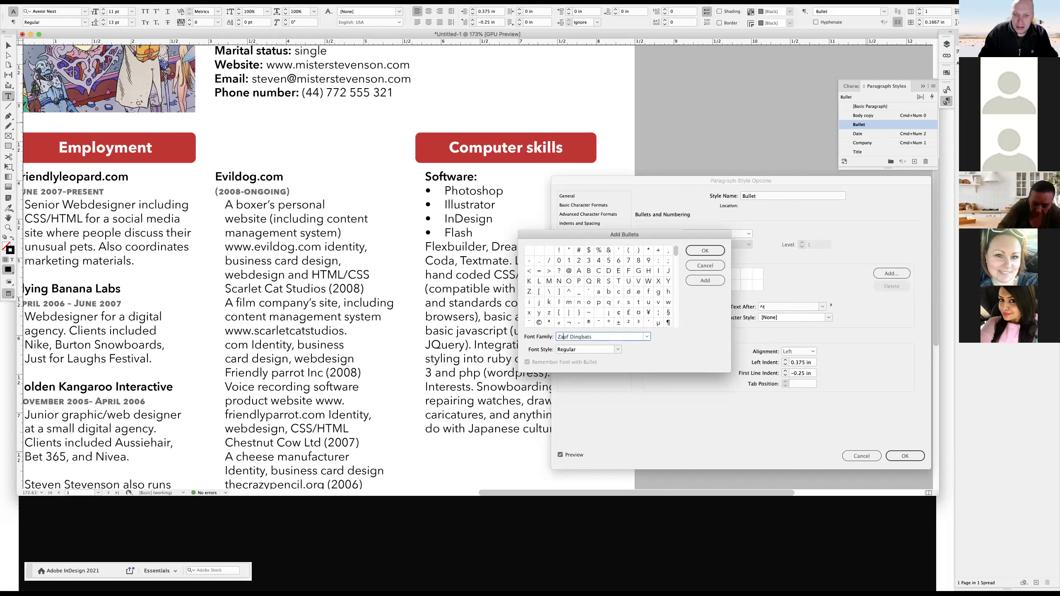
pyautogui.press('Tab')
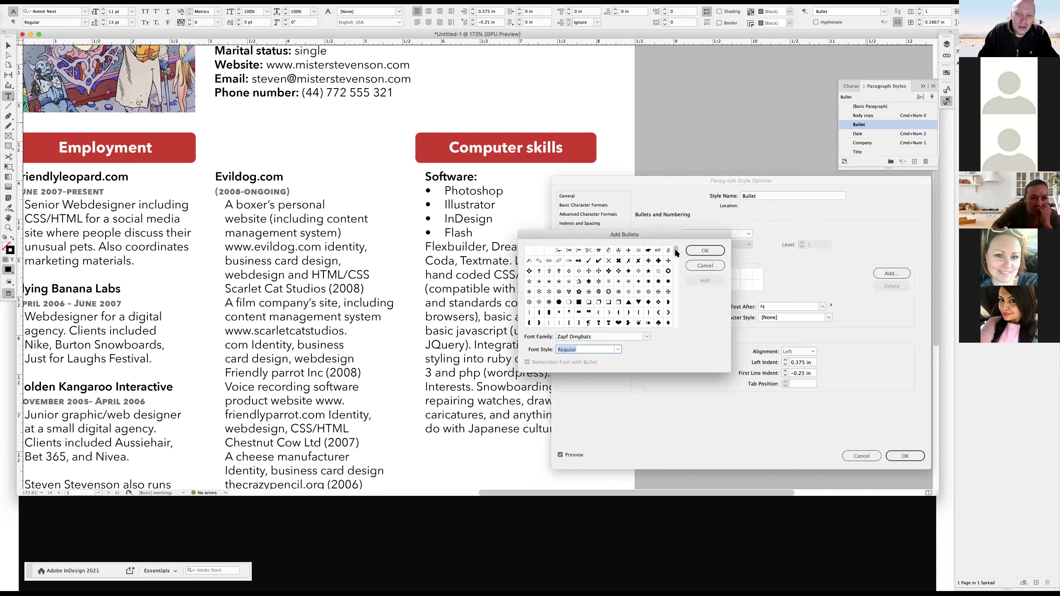
# Add the Zapf Dingbats heavy asterisk to the bullet characters and make it the Bullet style's bullet.
pyautogui.moveTo(674, 255); pyautogui.dragTo(670, 323)
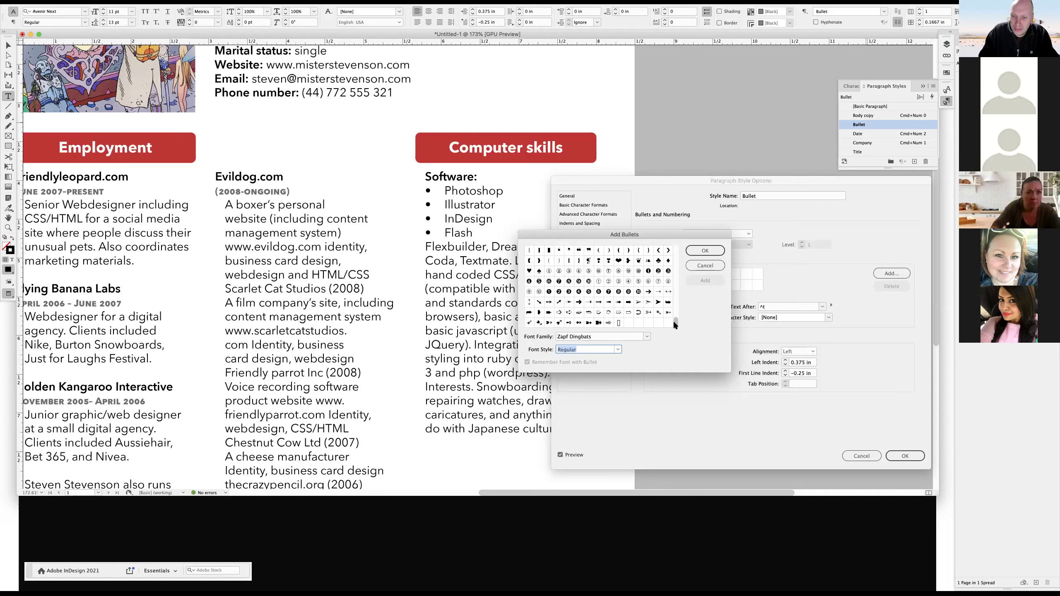
pyautogui.moveTo(674, 316); pyautogui.dragTo(673, 262)
pyautogui.click(588, 271)
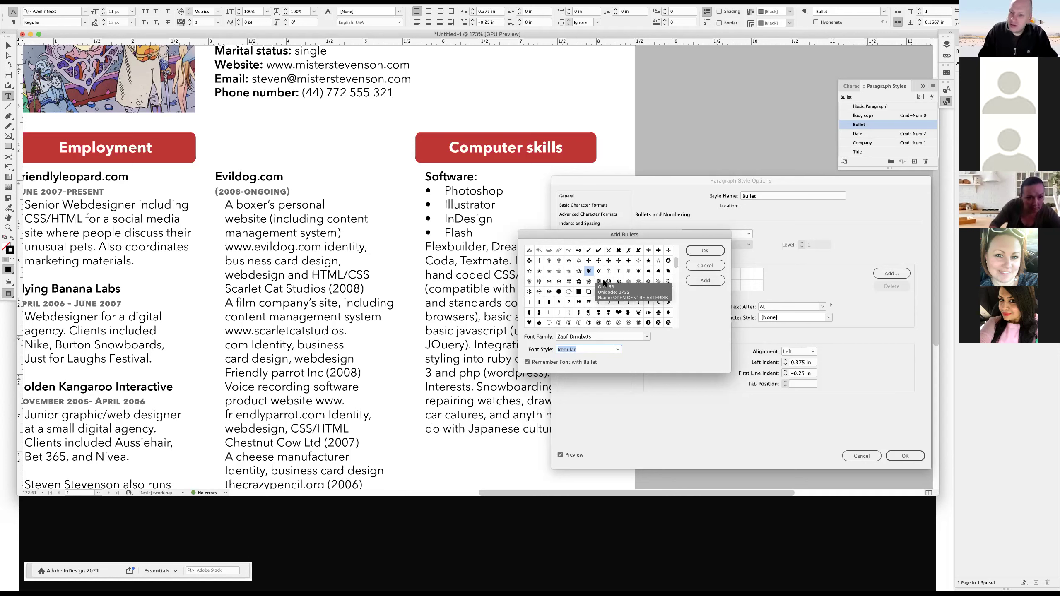
pyautogui.click(706, 281)
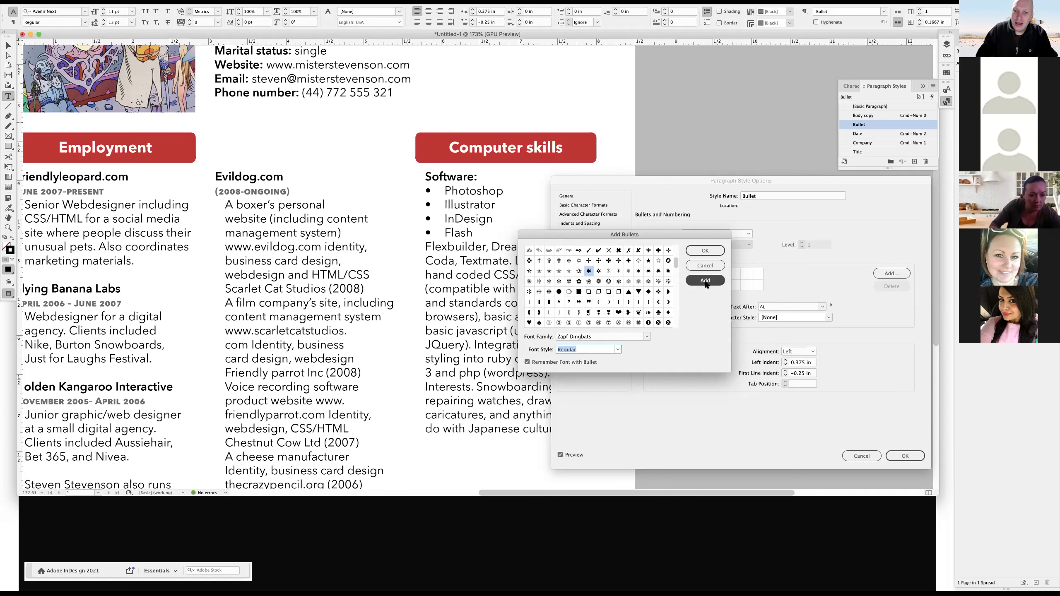
pyautogui.click(704, 251)
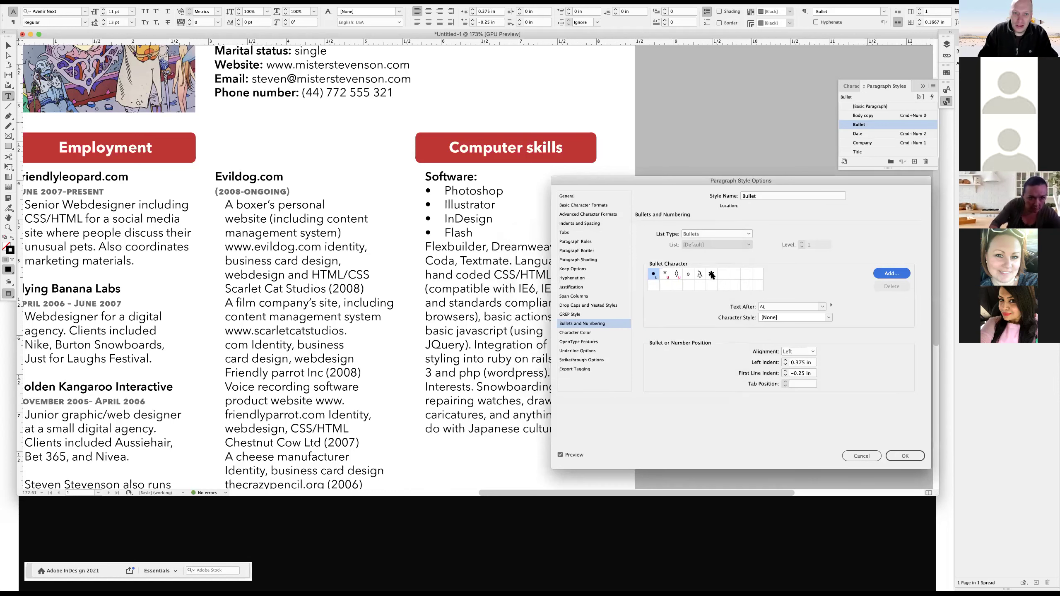
pyautogui.click(712, 275)
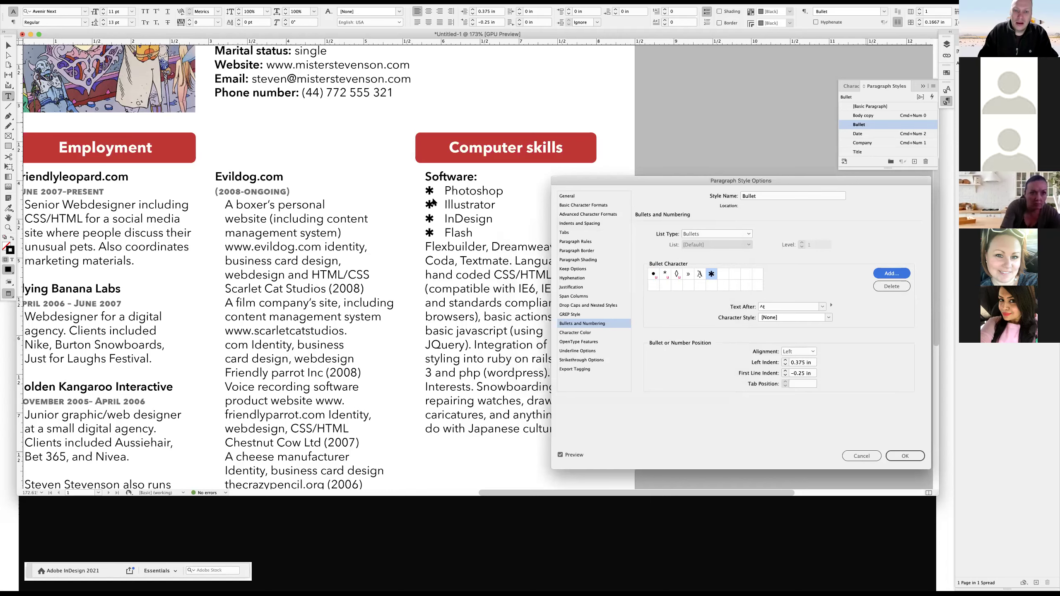
pyautogui.click(902, 456)
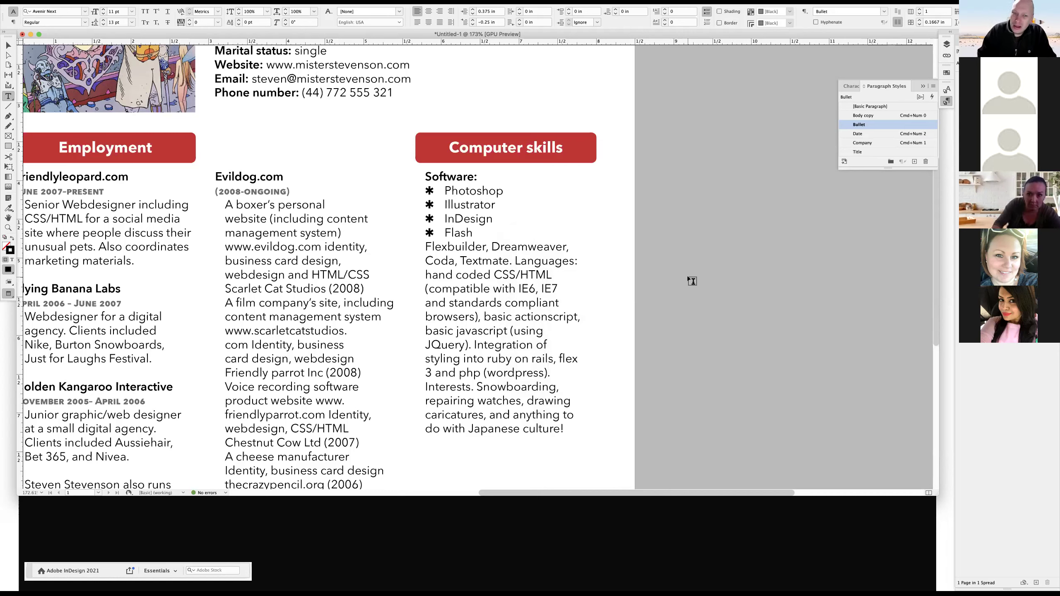
# Create a new character style named "bullet red".
pyautogui.click(851, 86)
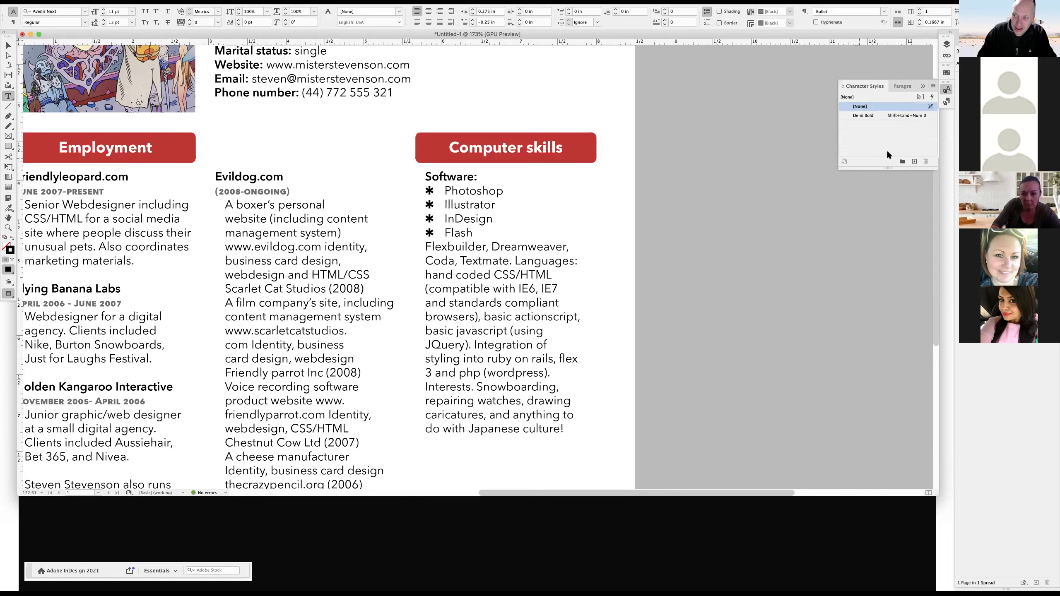
pyautogui.click(914, 162)
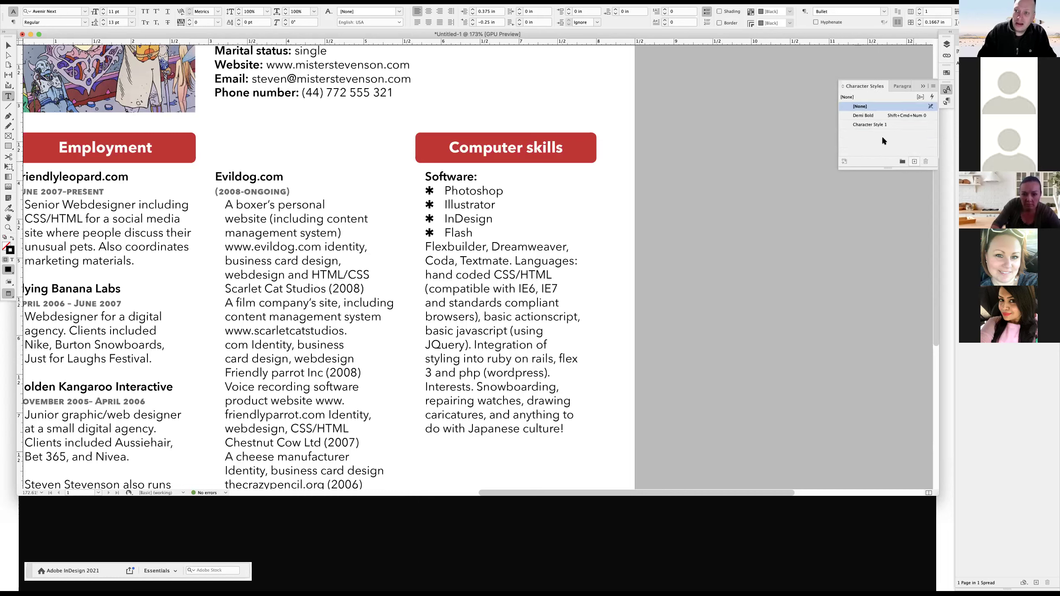
pyautogui.doubleClick(845, 125)
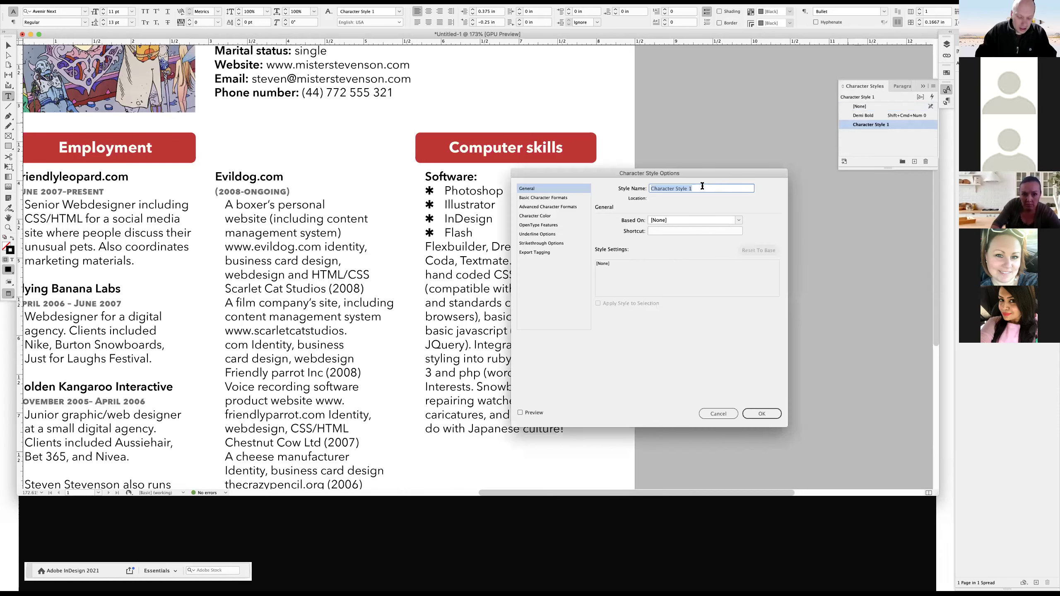
pyautogui.write('bu')
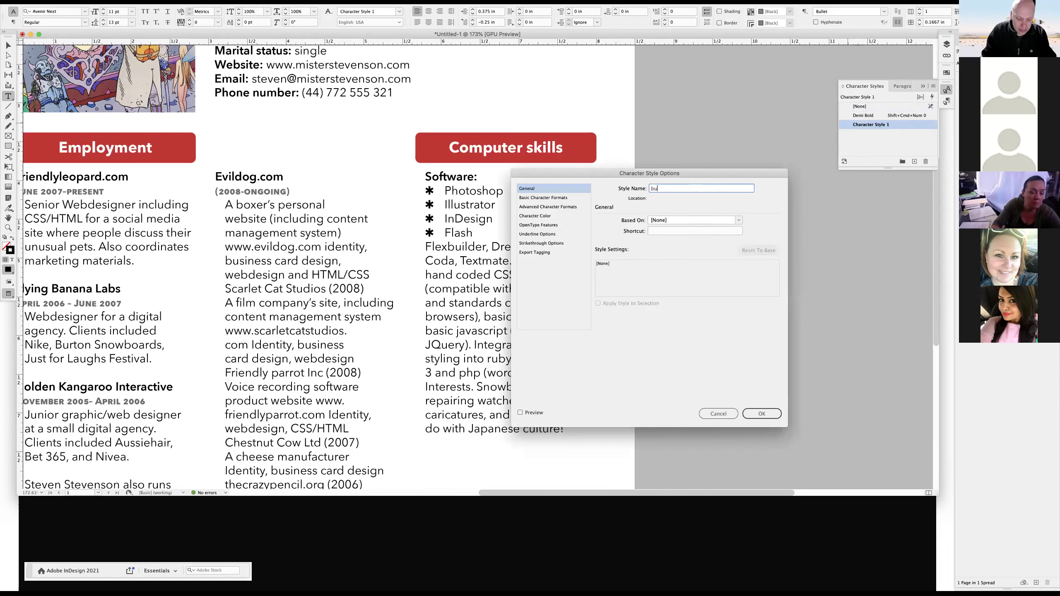
pyautogui.write('llet red')
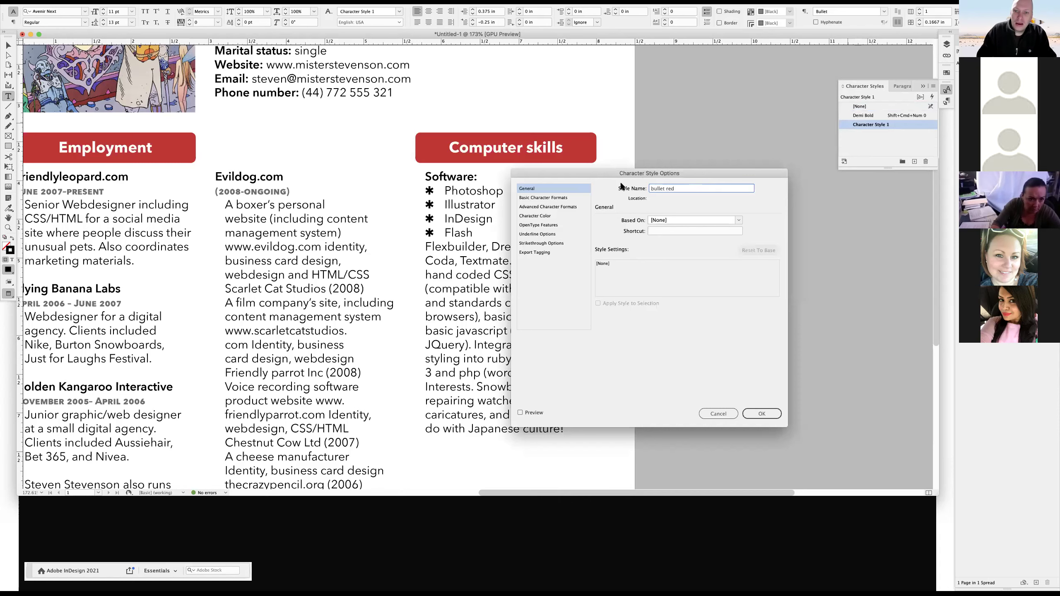
# Give the bullet red character style a size of 8 pt and the red color C=15 M=100 Y=100 K=0.
pyautogui.moveTo(583, 173); pyautogui.dragTo(627, 188)
pyautogui.click(606, 214)
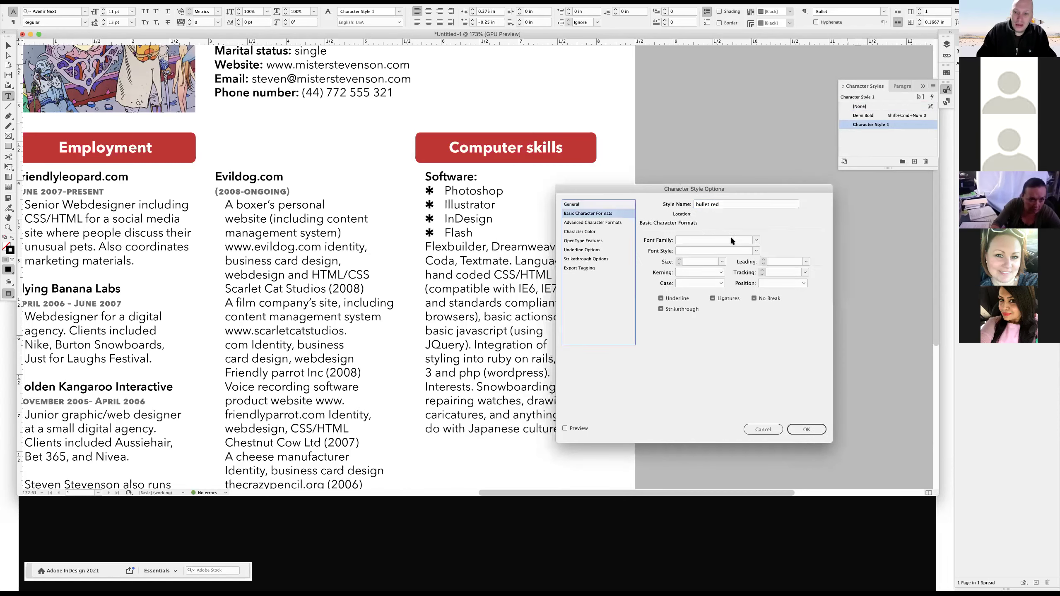
pyautogui.click(721, 262)
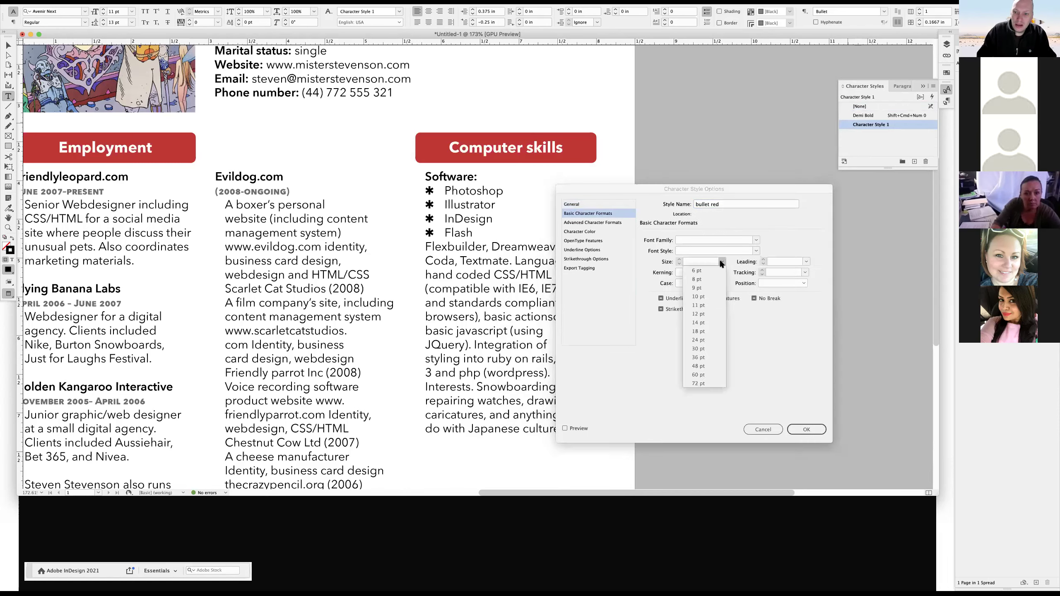
pyautogui.click(704, 280)
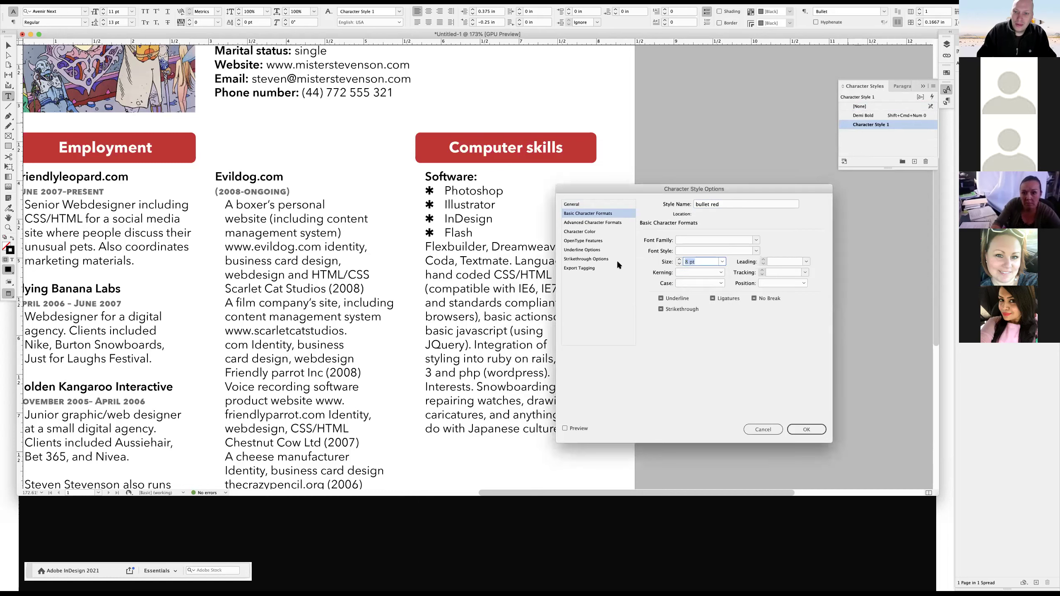
pyautogui.click(592, 232)
pyautogui.scroll(-3, 732, 281)
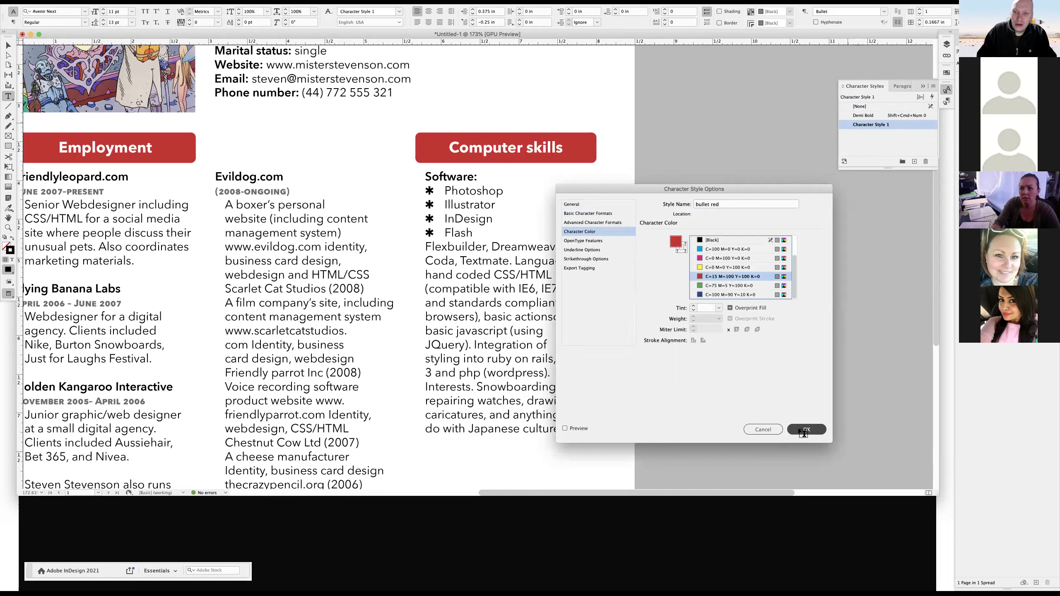
pyautogui.click(798, 430)
# Assign the bullet red character style to the bullets in the Bullet paragraph style.
pyautogui.click(945, 100)
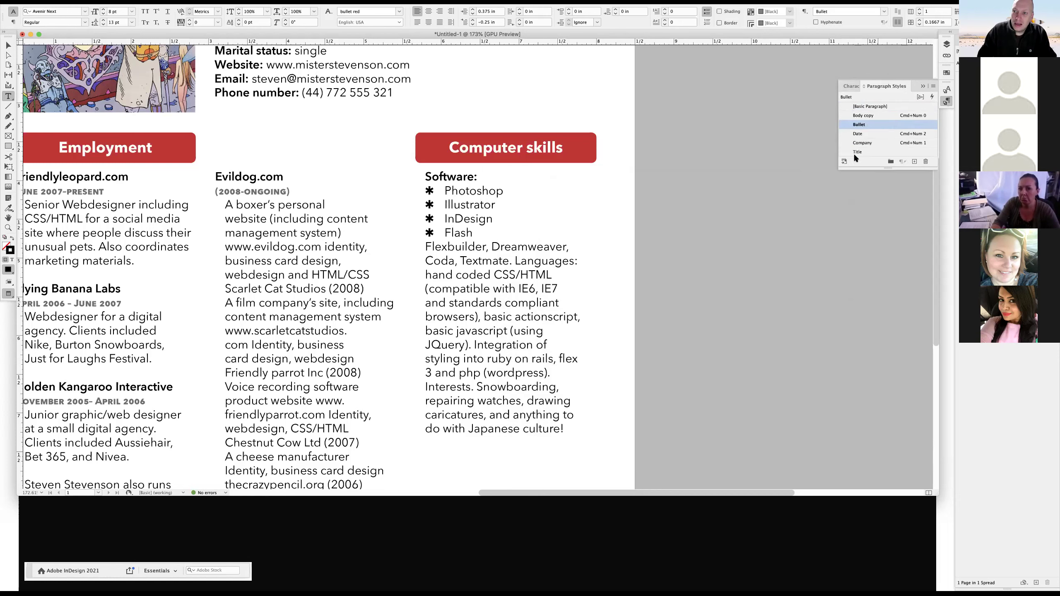
pyautogui.doubleClick(868, 125)
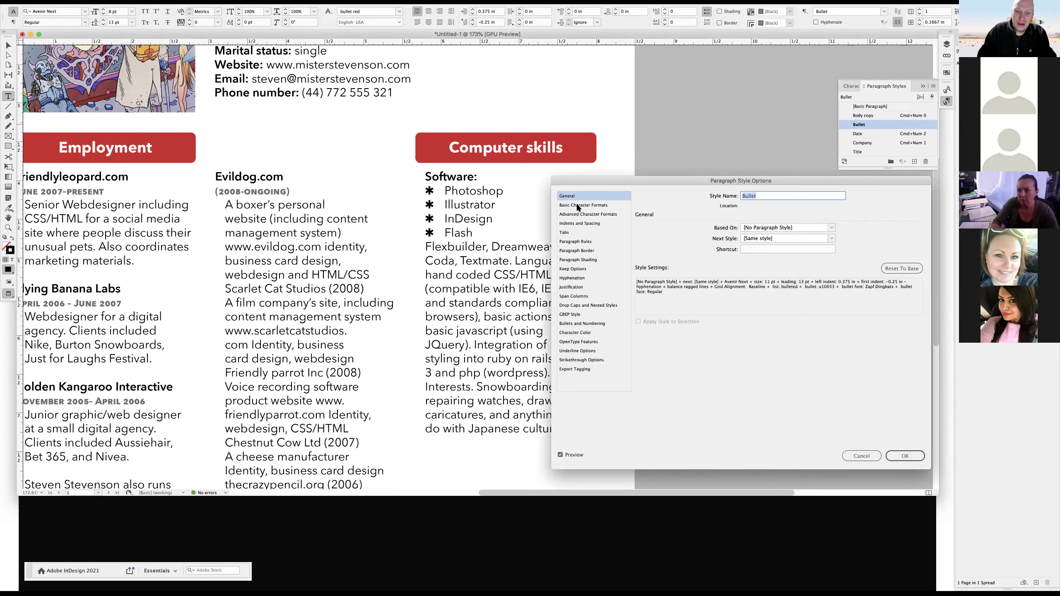
pyautogui.moveTo(624, 185); pyautogui.dragTo(572, 188)
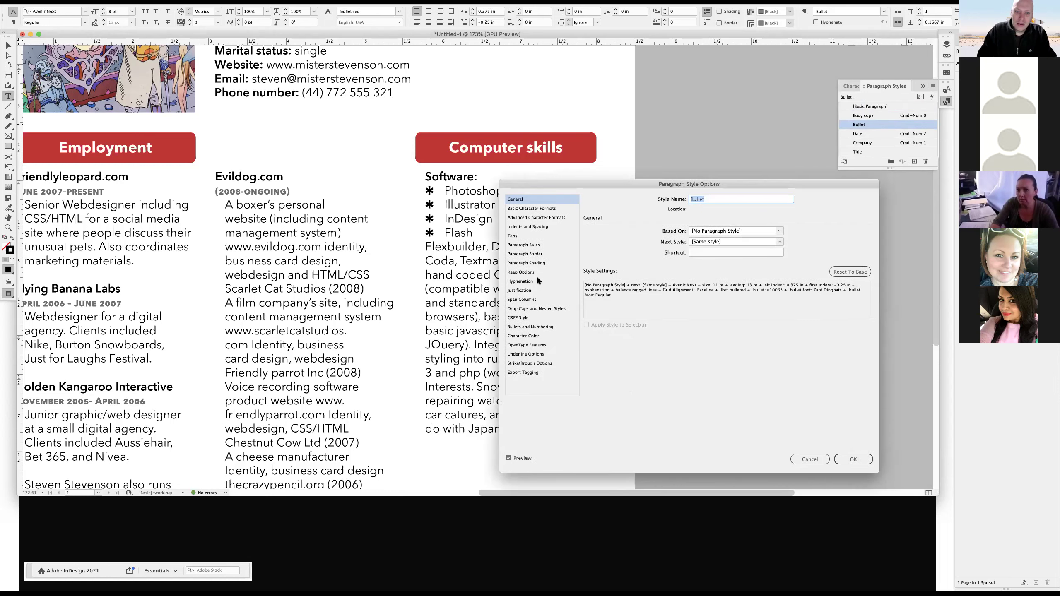
pyautogui.click(526, 327)
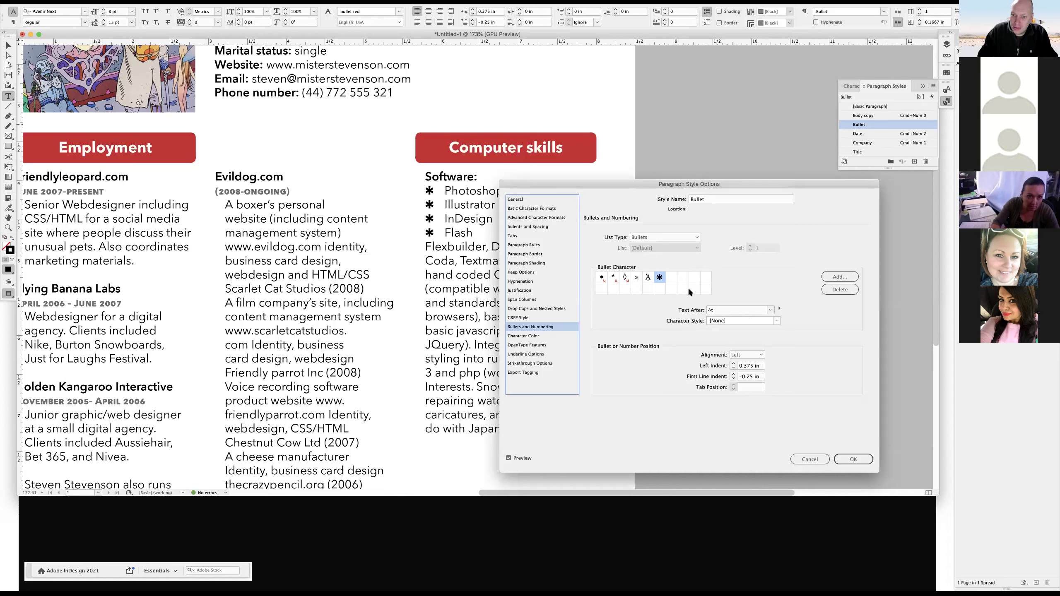
pyautogui.click(776, 320)
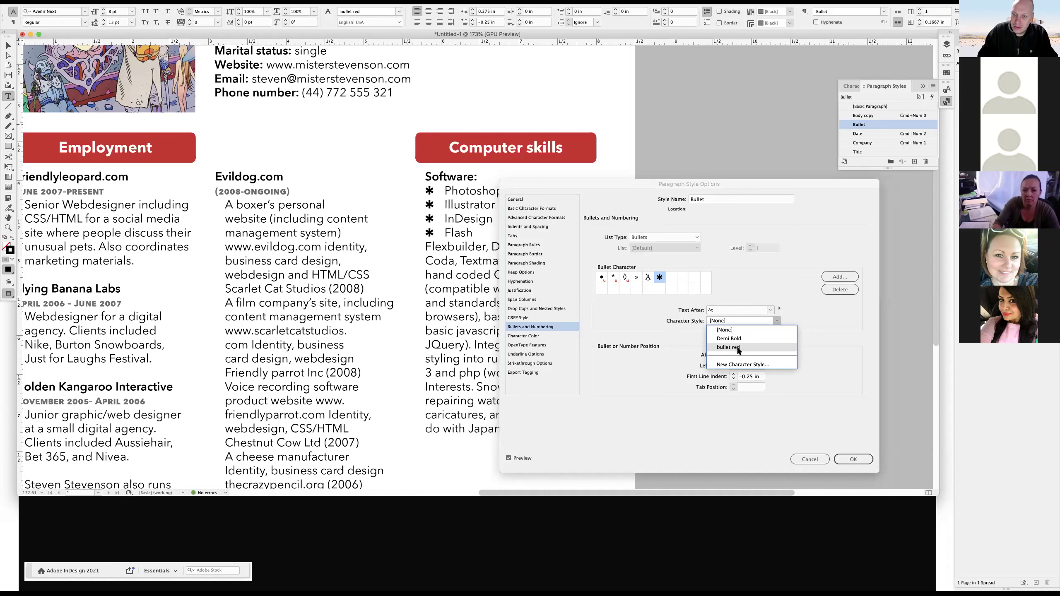
pyautogui.press('Return')
pyautogui.click(773, 317)
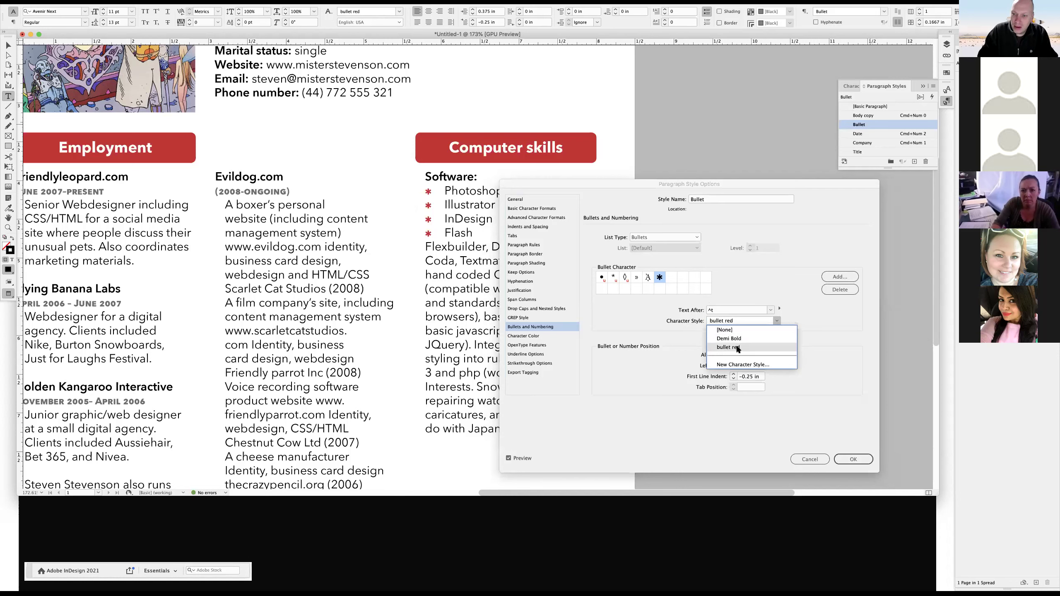
pyautogui.click(737, 347)
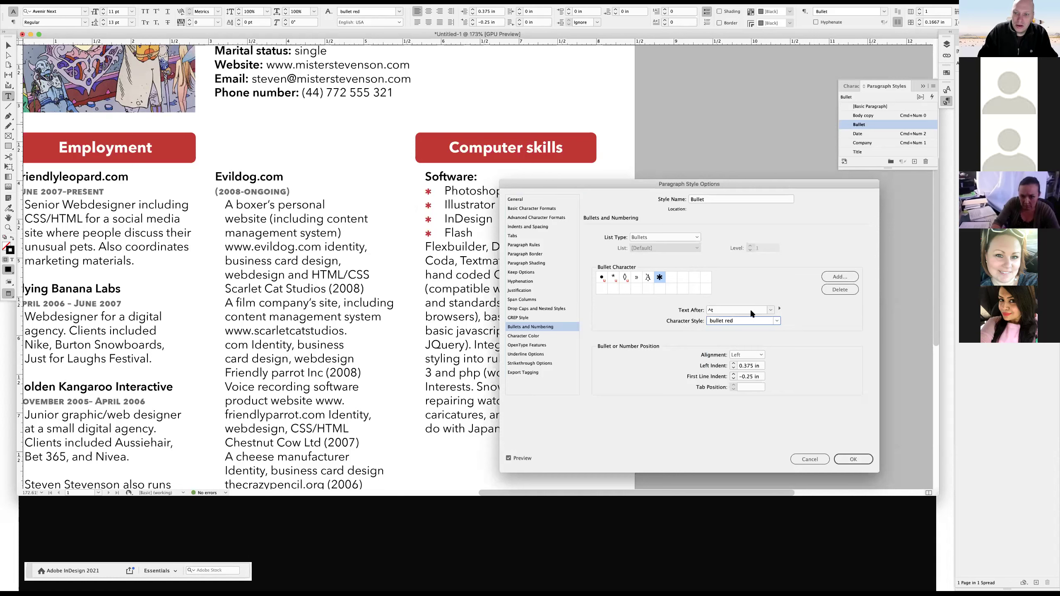
# Compare the bullets with character style [None], return them to bullet red, and save the Bullet paragraph style.
pyautogui.click(778, 318)
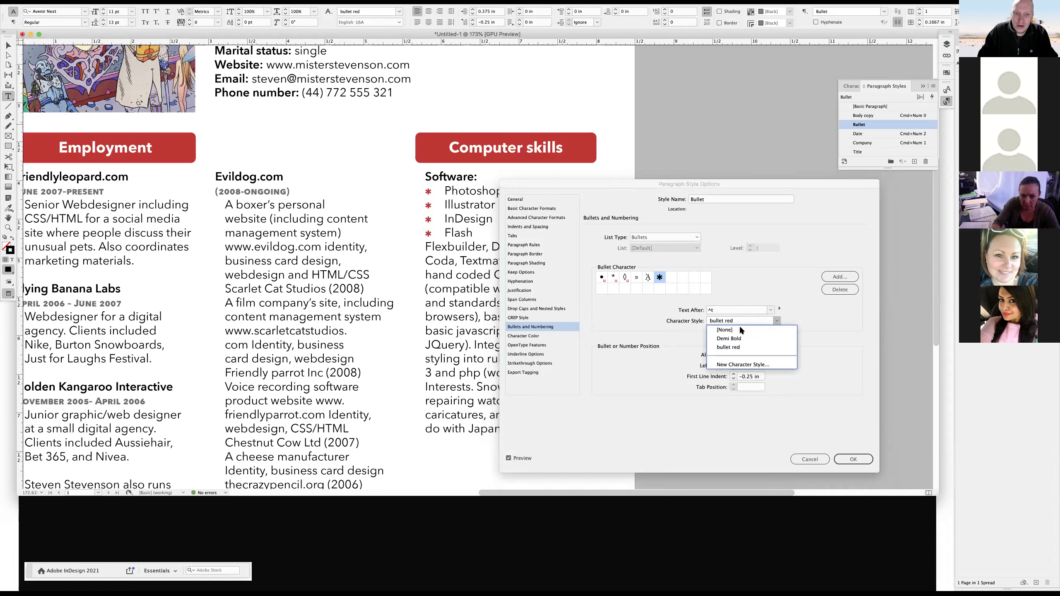
pyautogui.click(738, 325)
pyautogui.click(765, 319)
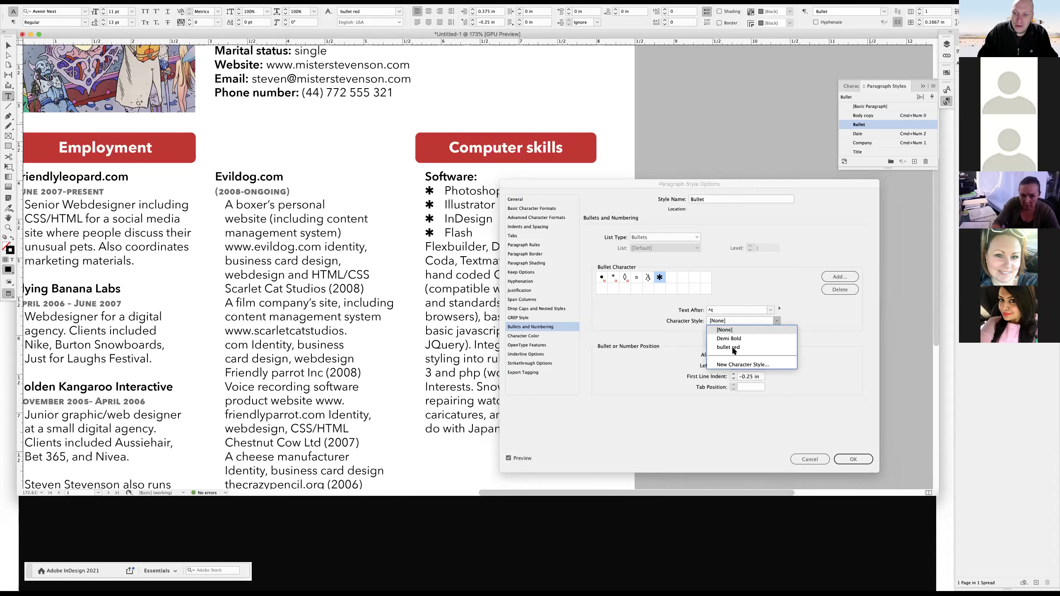
pyautogui.click(734, 348)
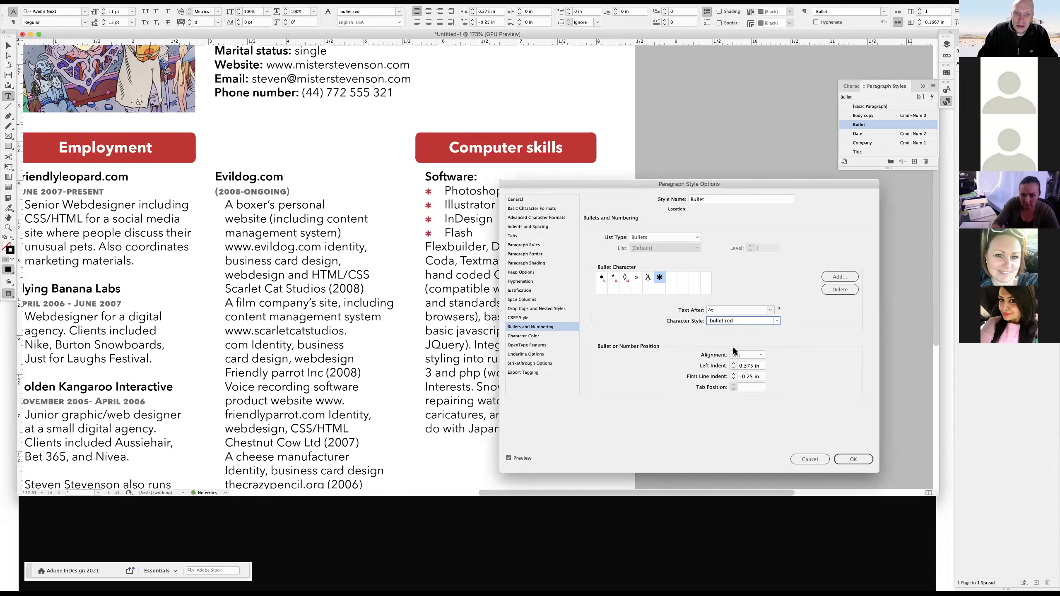
pyautogui.click(525, 226)
pyautogui.click(853, 460)
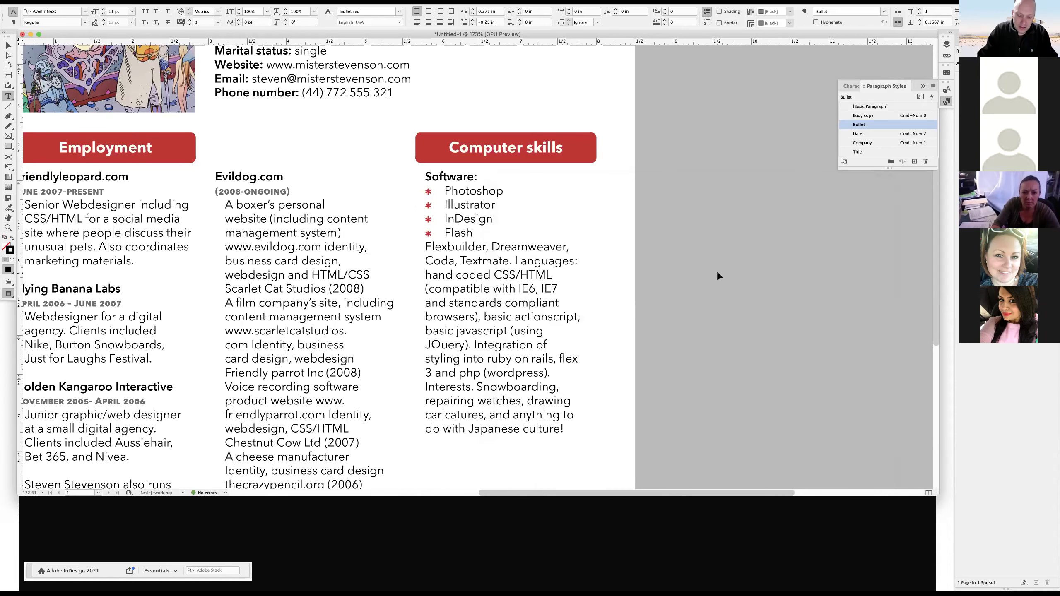
# Apply the Bullet paragraph style to the software paragraph starting with "Flexbuilder, Dreamweaver".
pyautogui.press('super+minus')
pyautogui.press('super+minus')
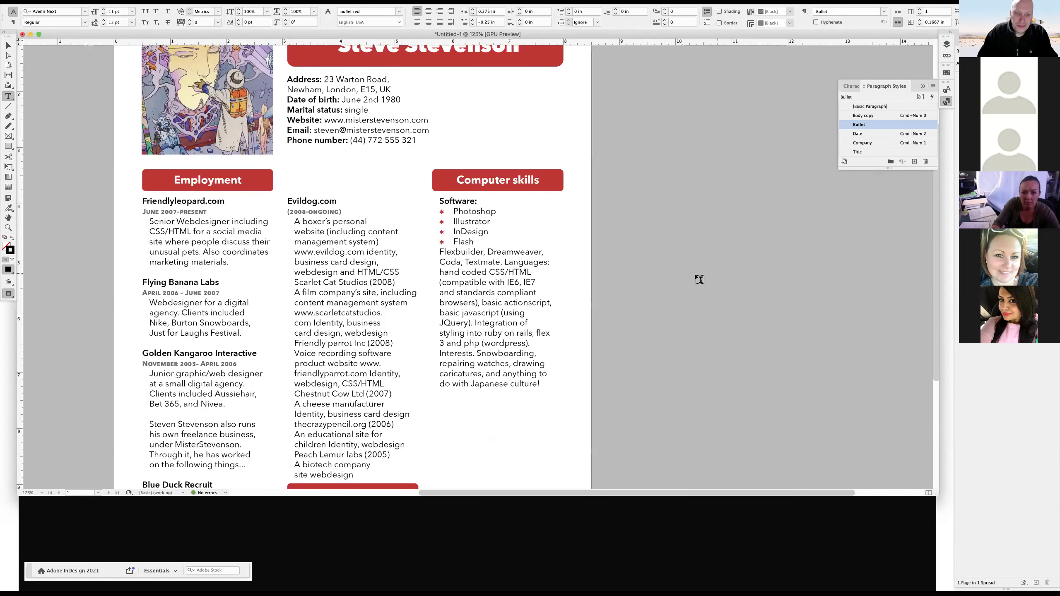
pyautogui.click(441, 252)
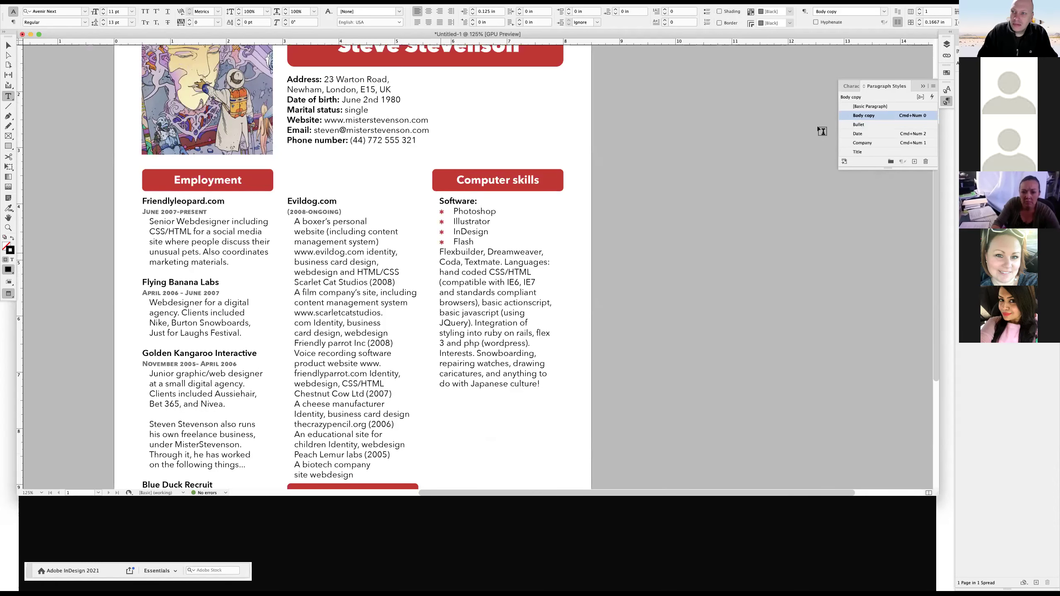
pyautogui.click(864, 124)
pyautogui.moveTo(461, 252); pyautogui.dragTo(471, 317)
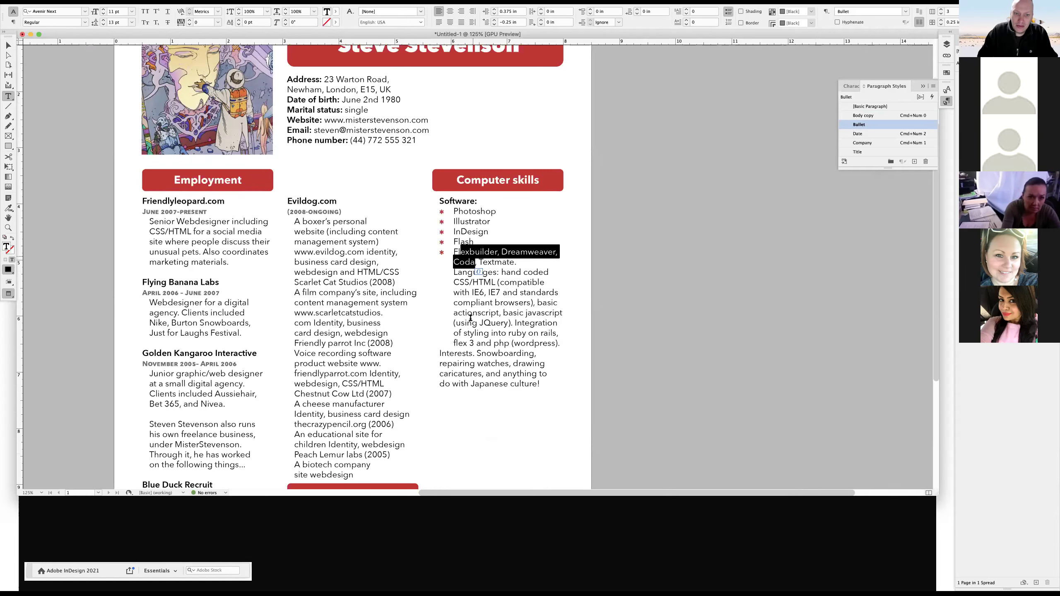
# Open the Bullet paragraph style for editing at its indents and spacing settings.
pyautogui.moveTo(449, 249); pyautogui.dragTo(451, 252)
pyautogui.click(455, 252)
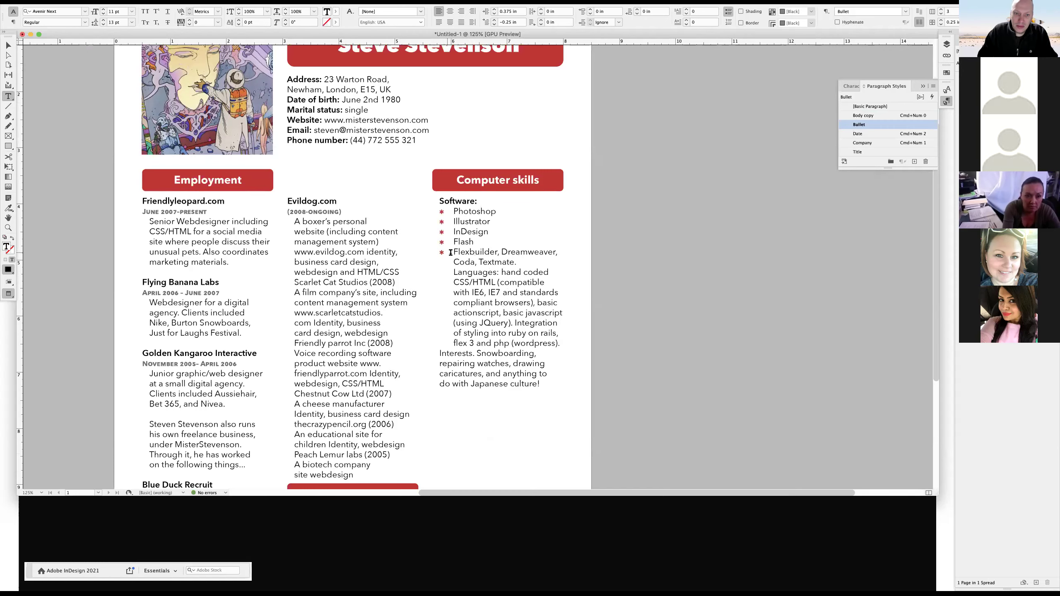
pyautogui.keyDown('shift'); pyautogui.click(477, 253); pyautogui.keyUp('shift')
pyautogui.press('super+equal')
pyautogui.press('super+equal')
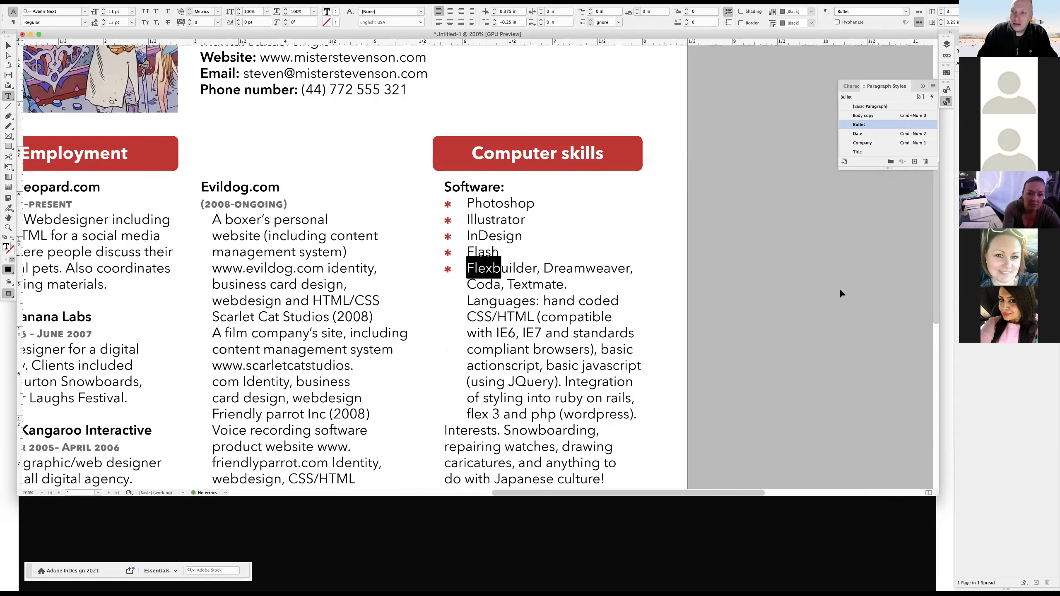
pyautogui.doubleClick(871, 124)
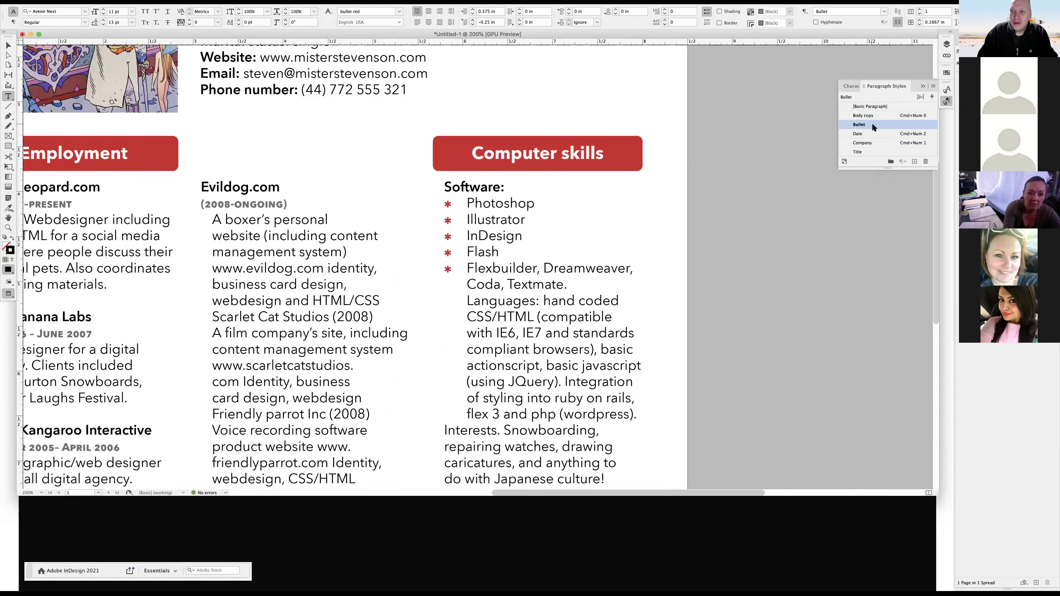
pyautogui.moveTo(623, 180); pyautogui.dragTo(705, 185)
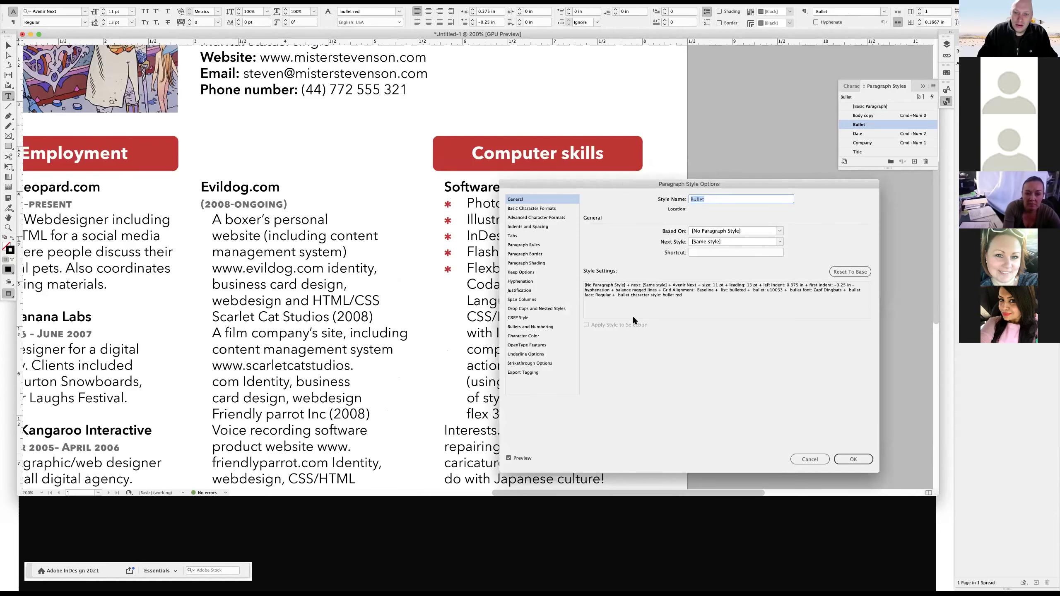
pyautogui.click(622, 331)
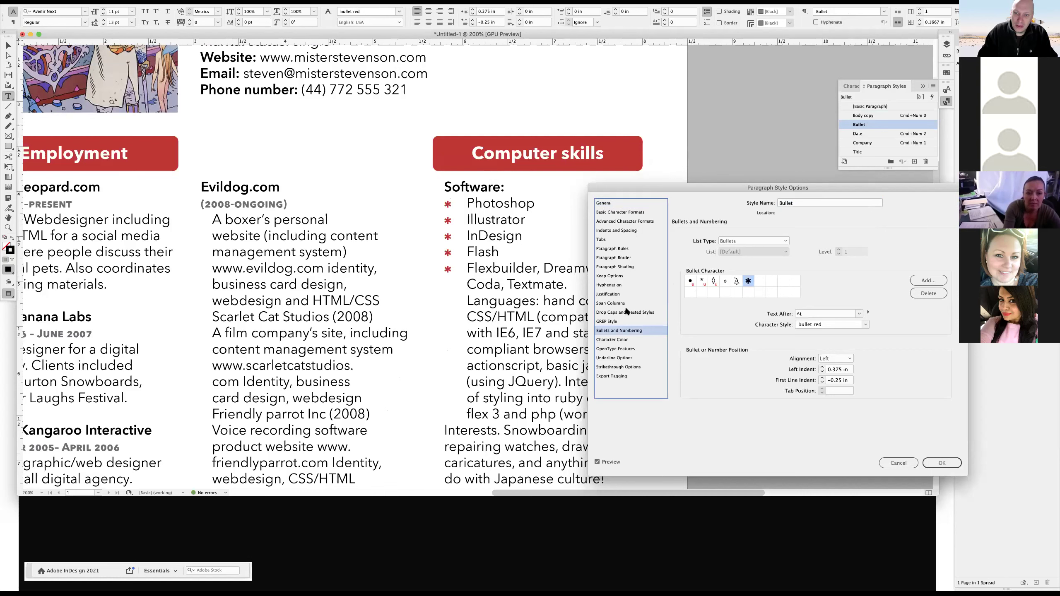
pyautogui.click(621, 231)
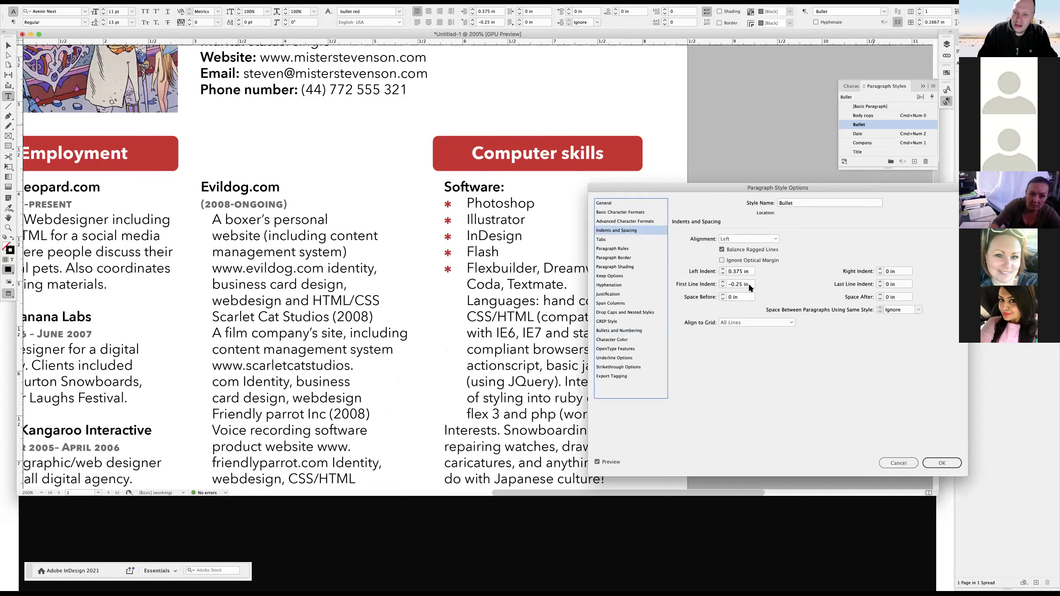
# Try a left indent of 0.5625 in and a first line indent of -0.125 in, restoring 0.375 in and -0.25 in.
pyautogui.click(722, 269)
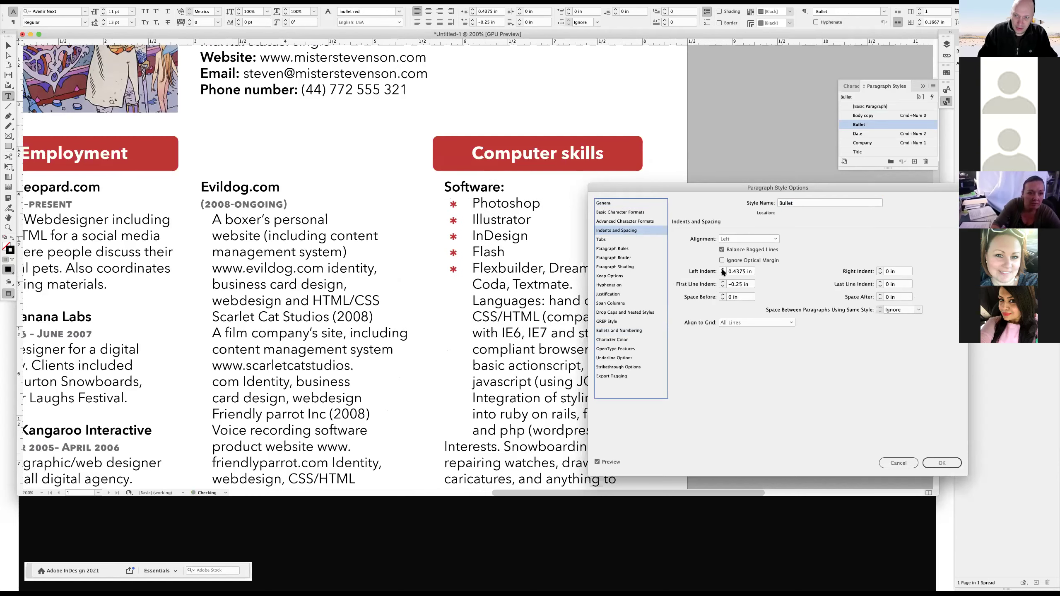
pyautogui.click(723, 269)
pyautogui.click(723, 269)
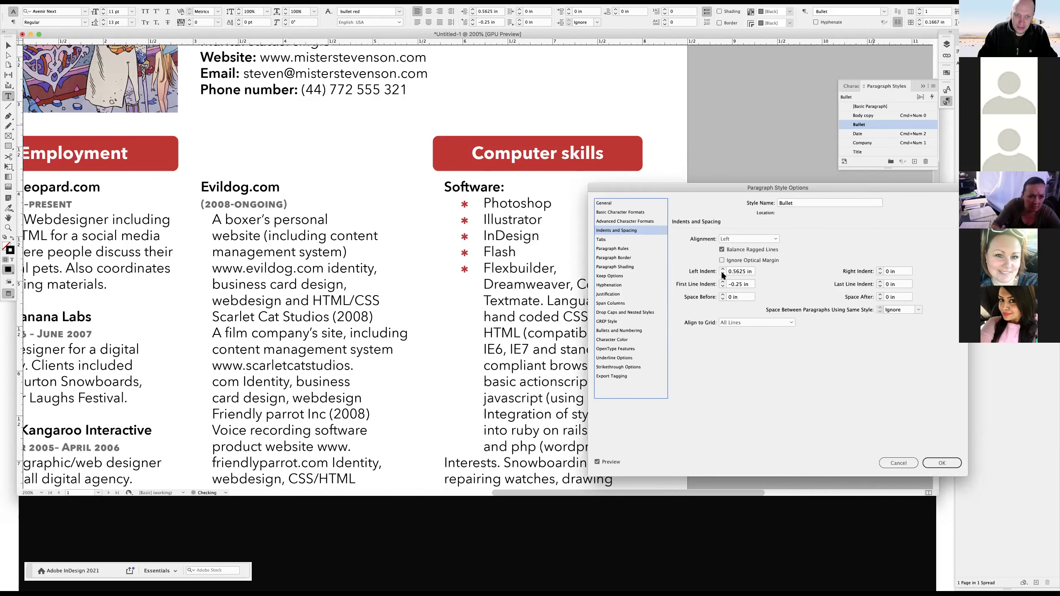
pyautogui.click(723, 273)
pyautogui.click(722, 273)
pyautogui.click(723, 274)
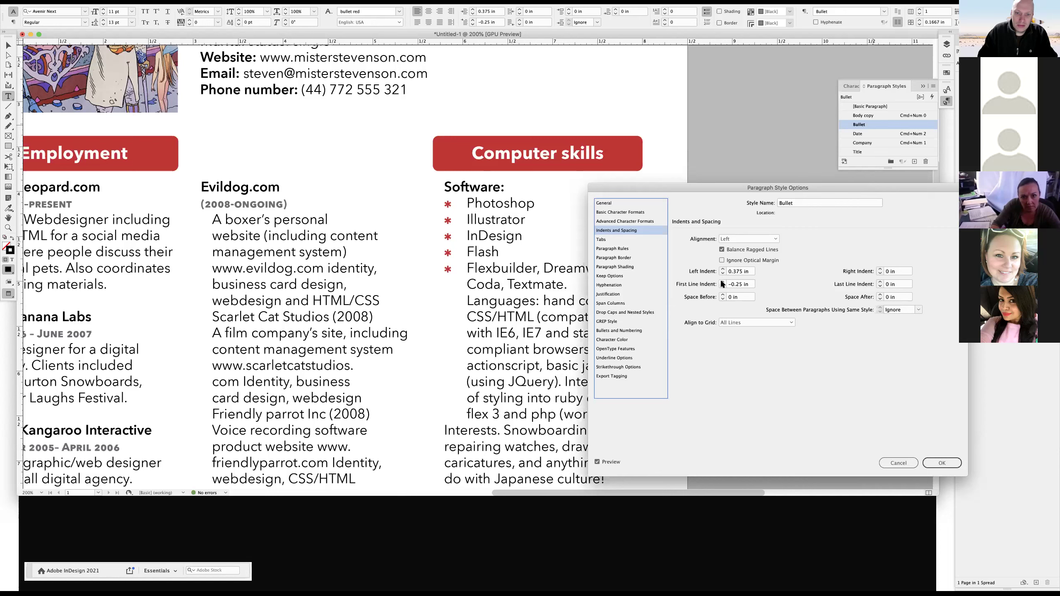
pyautogui.click(722, 282)
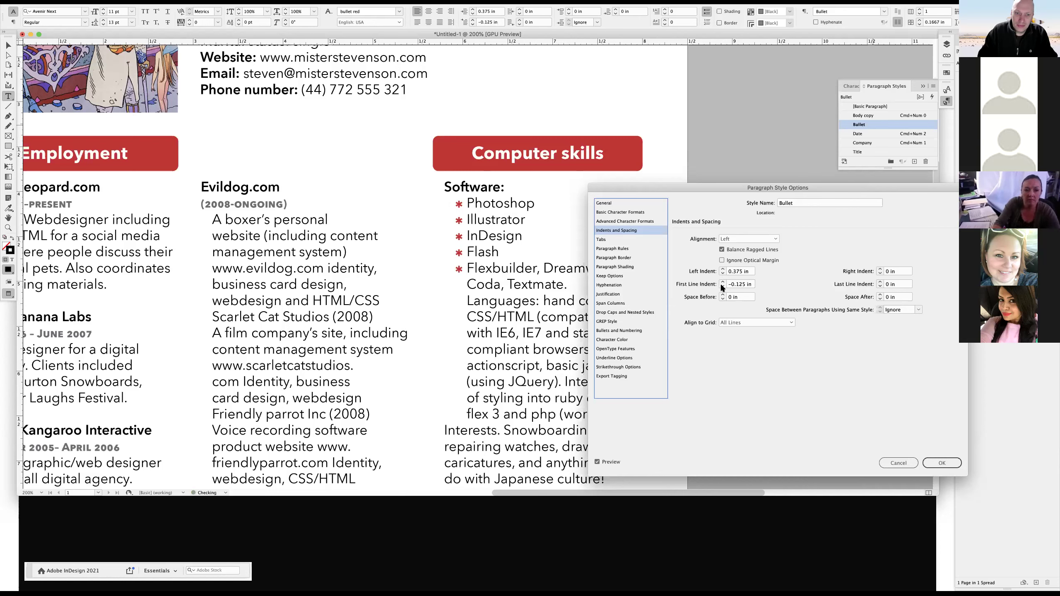
pyautogui.click(721, 282)
pyautogui.click(722, 282)
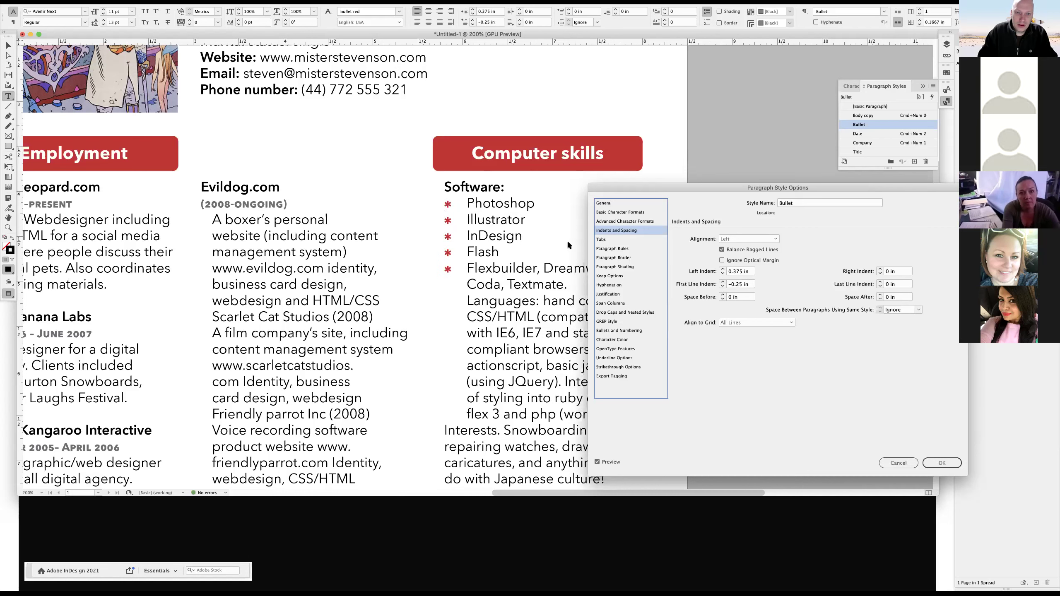
# Set the Bullet style's left indent to 0.25 in, keeping a first line indent of -0.25 in.
pyautogui.click(723, 273)
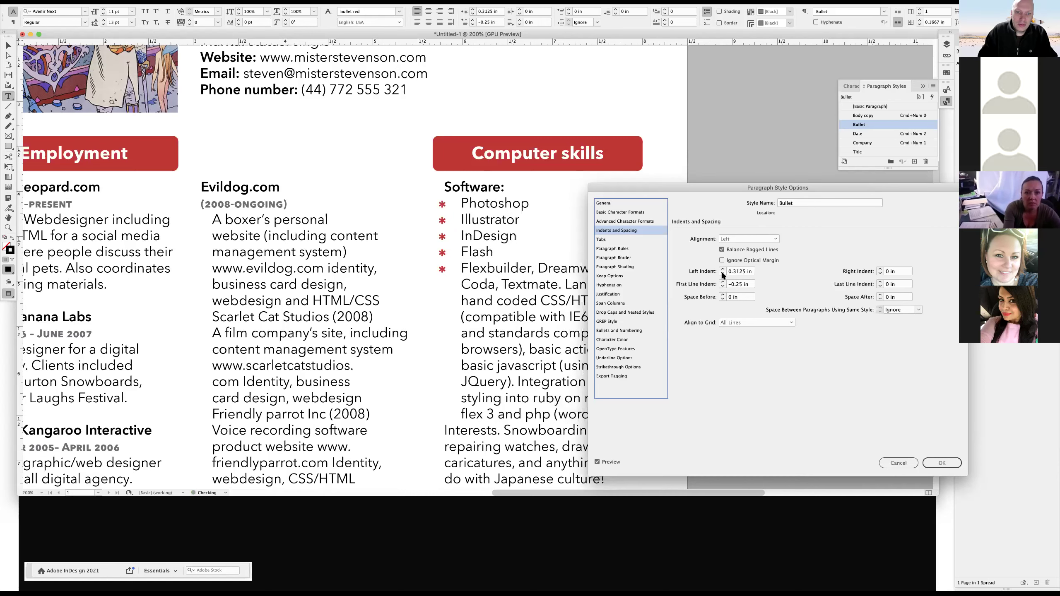
pyautogui.click(723, 275)
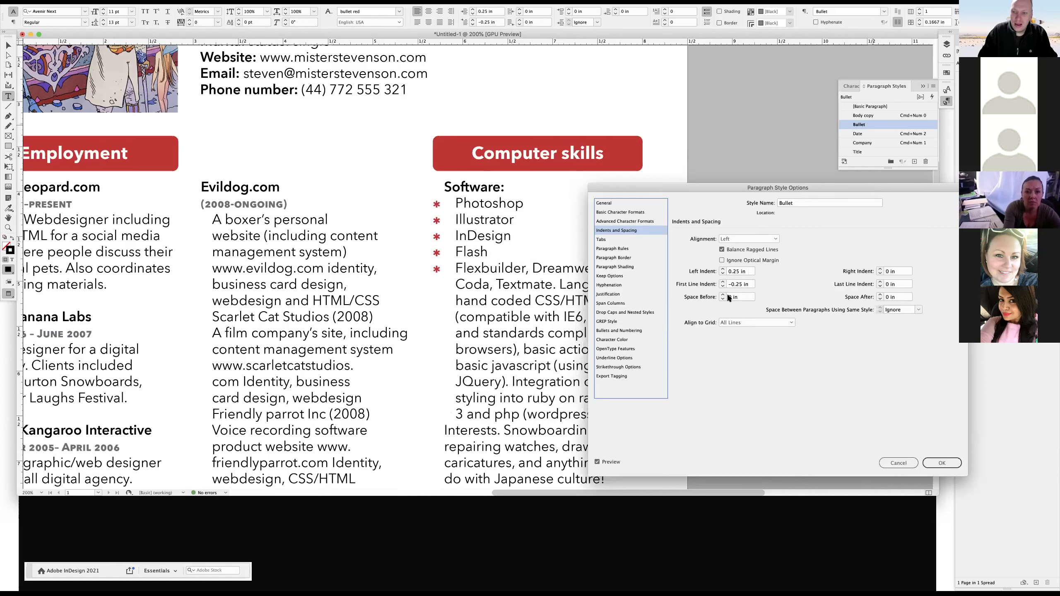
pyautogui.doubleClick(721, 283)
pyautogui.click(722, 287)
pyautogui.click(723, 287)
pyautogui.click(722, 287)
pyautogui.click(848, 345)
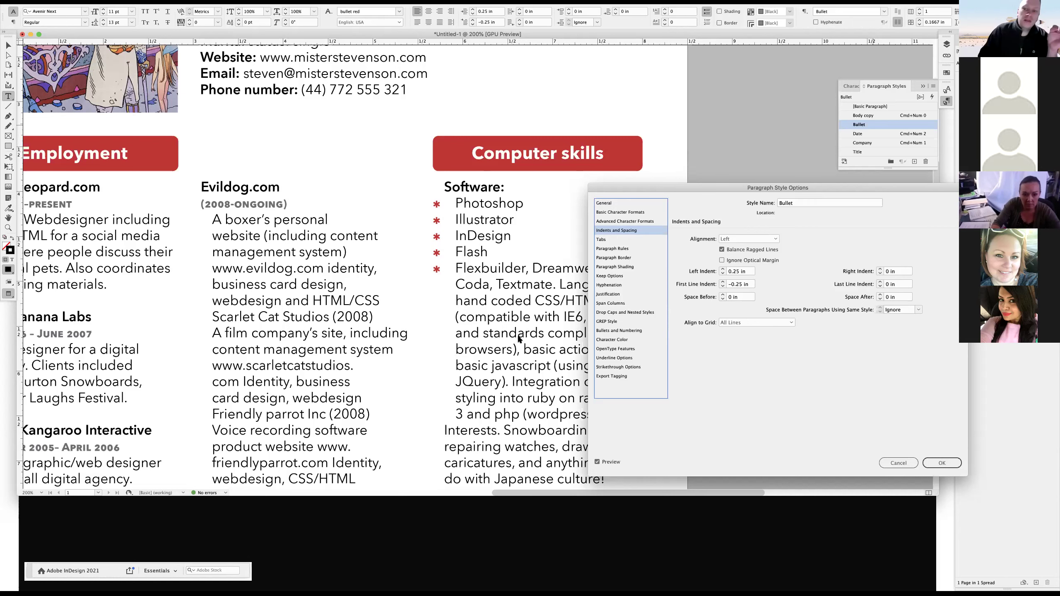
# Compare first line indents of -0.125 in and 0 in, return to -0.25 in, and save the Bullet paragraph style.
pyautogui.click(722, 282)
pyautogui.click(722, 282)
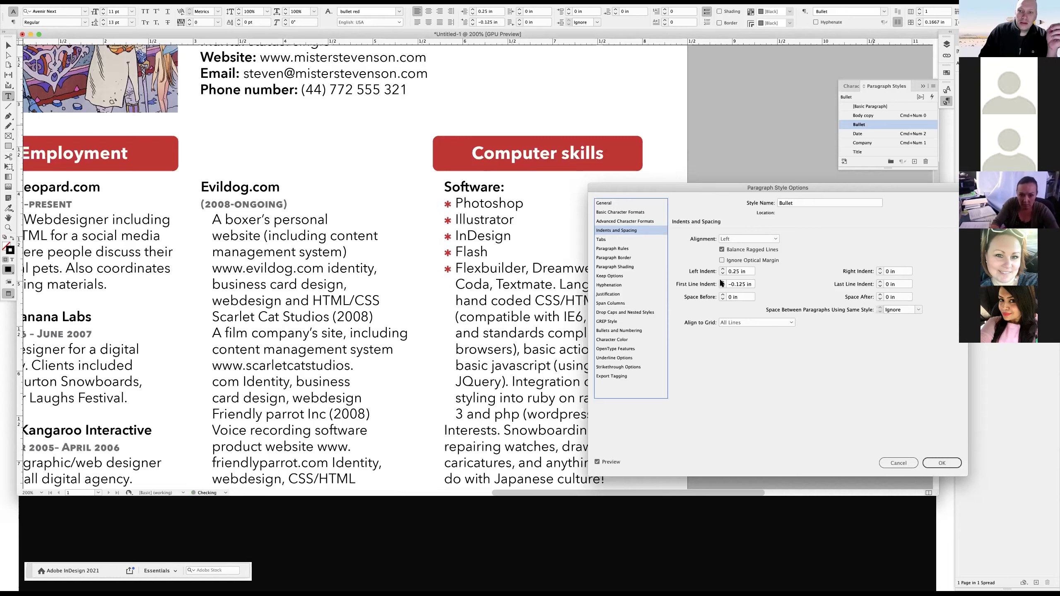
pyautogui.click(722, 282)
pyautogui.click(723, 282)
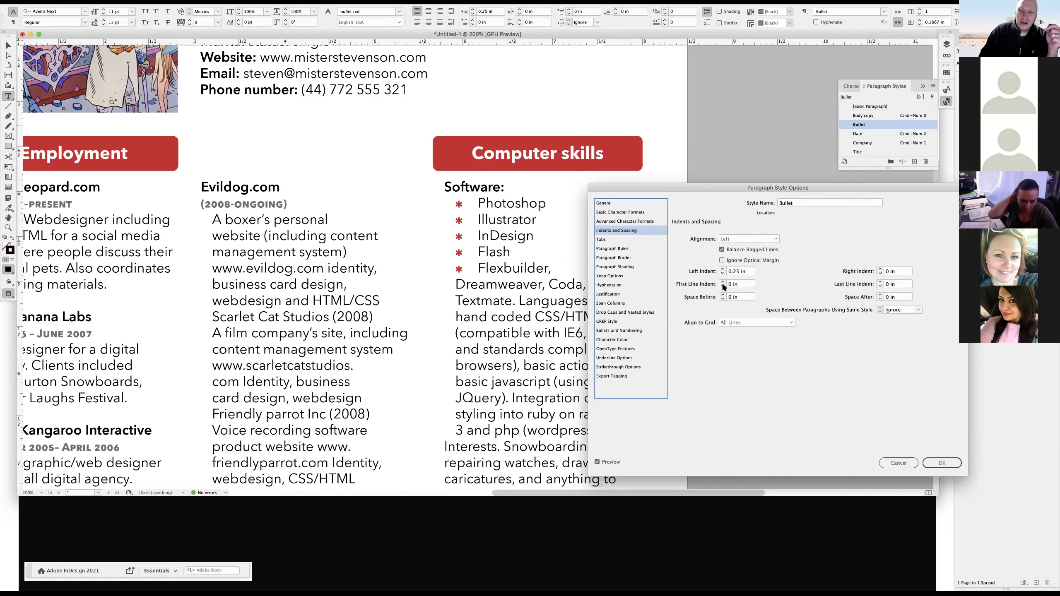
pyautogui.press('Down')
pyautogui.press('Down')
pyautogui.press('Down')
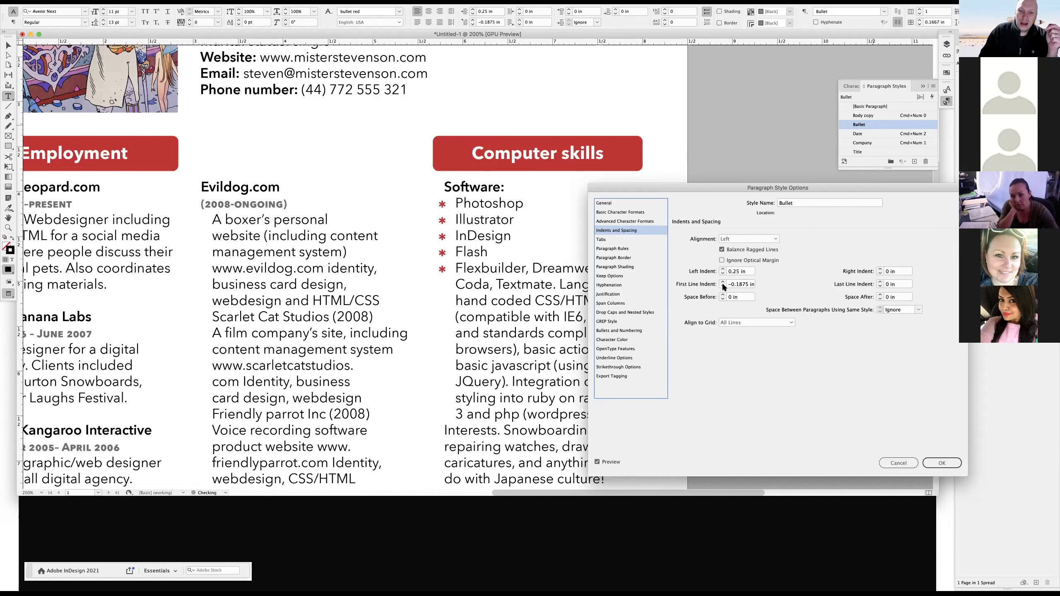
pyautogui.click(722, 286)
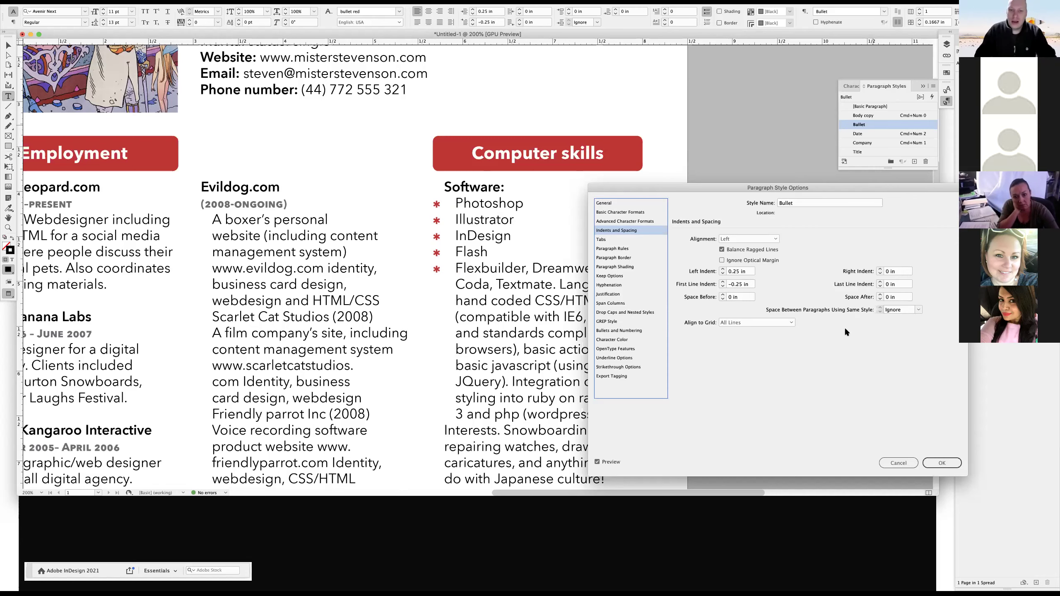
pyautogui.click(946, 464)
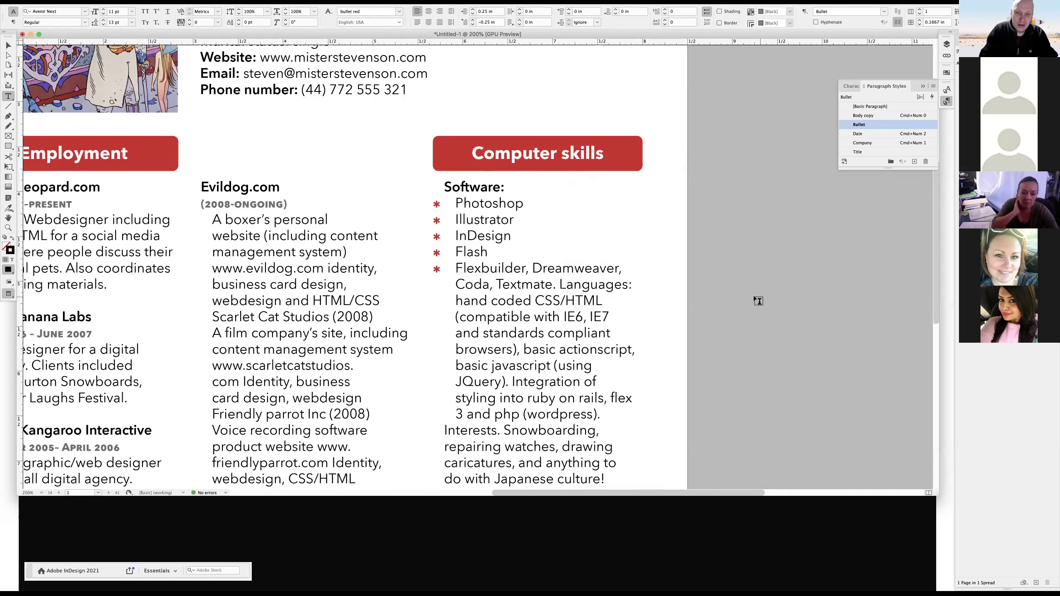
# Apply the Bullet paragraph style to the Interests paragraph below the software list.
pyautogui.press('super+minus')
pyautogui.press('super+minus')
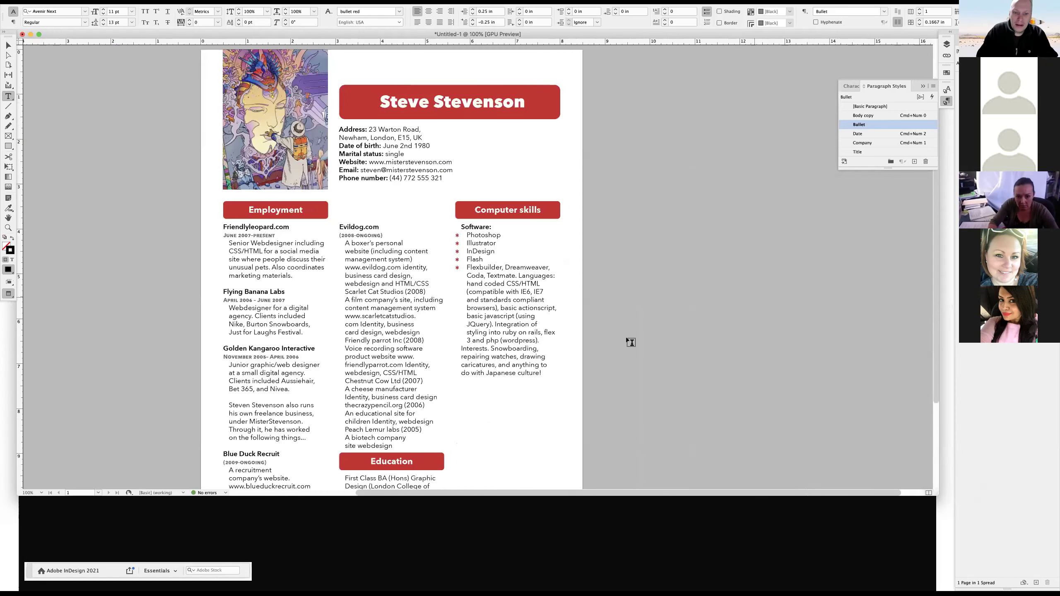
pyautogui.scroll(-3, 648, 325)
pyautogui.hscroll(-1, 648, 325)
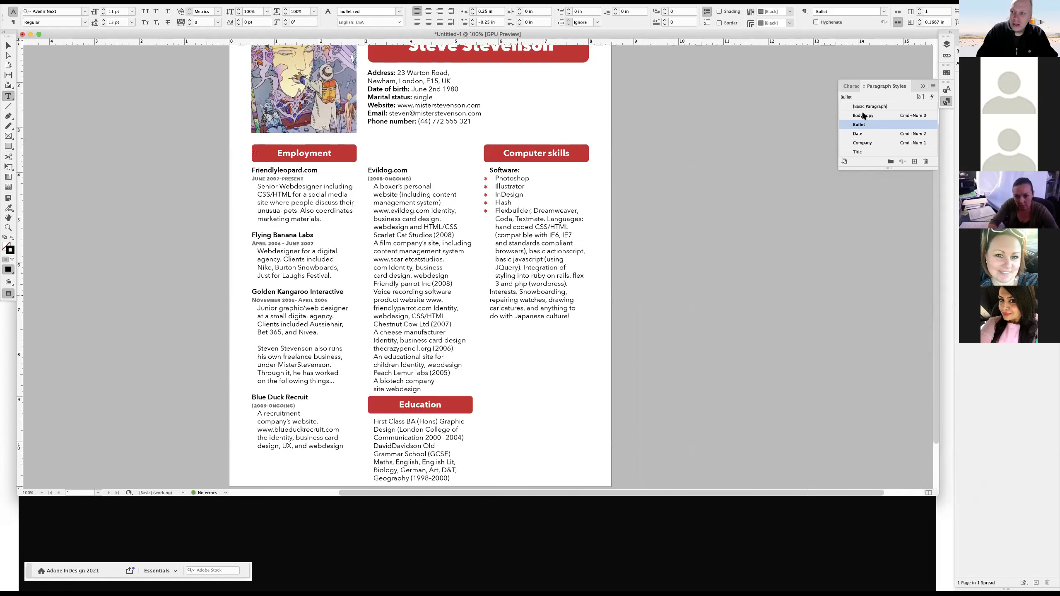
pyautogui.click(870, 125)
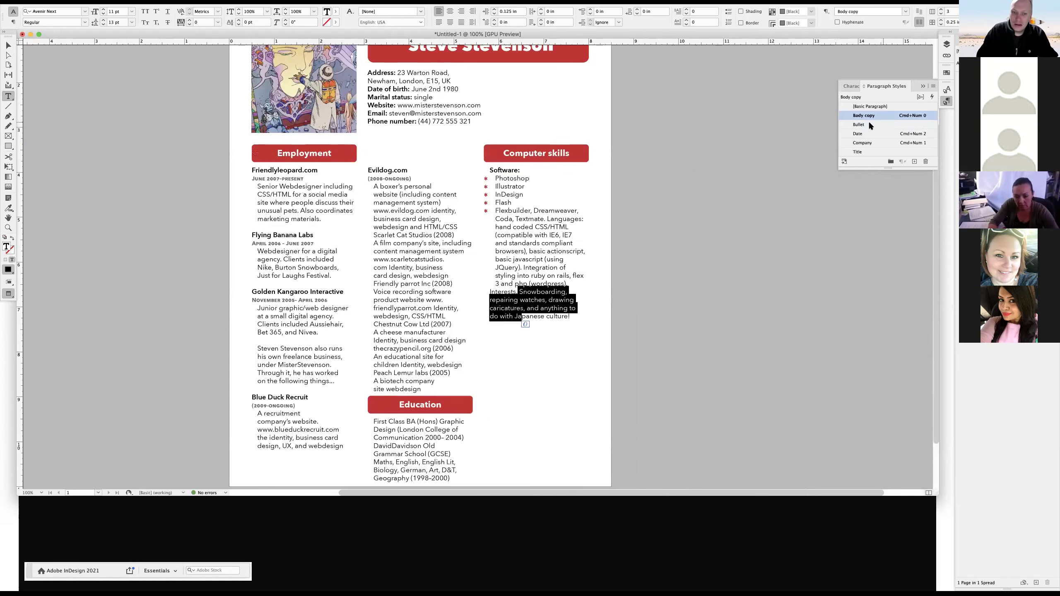
pyautogui.click(679, 286)
# Apply the Demi Bold character style to the word "Interests".
pyautogui.click(507, 290)
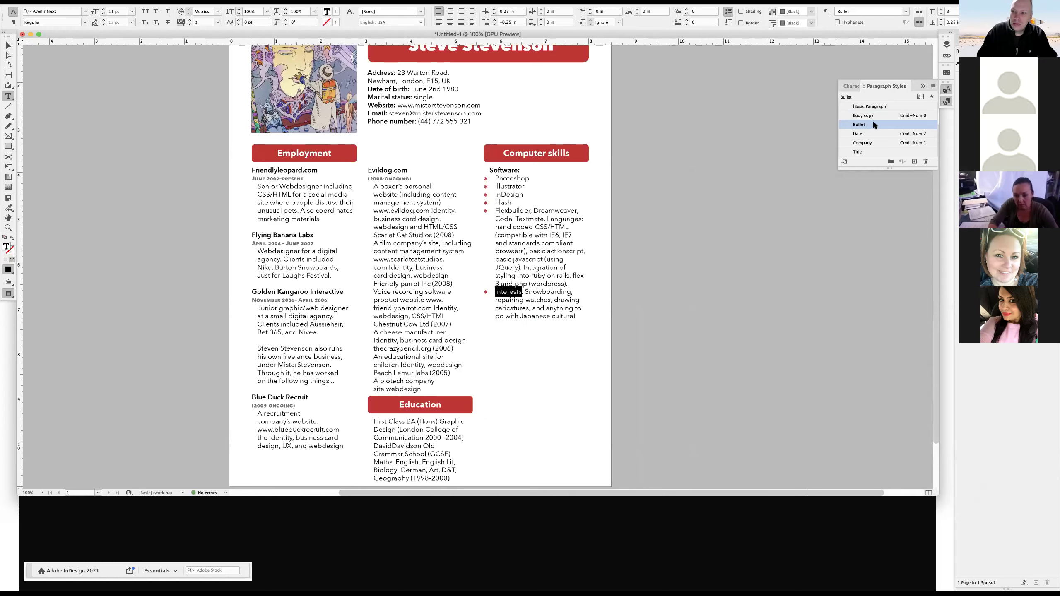
pyautogui.click(946, 89)
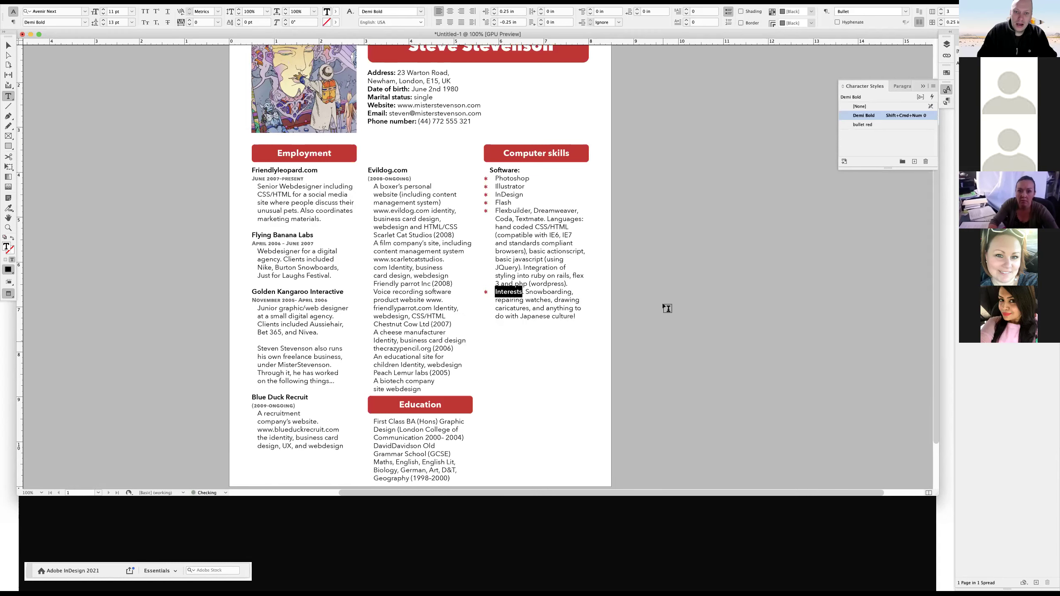
pyautogui.click(664, 292)
# Insert a column break after "site webdesign" to start Education in the third column, and remove the empty line above its heading.
pyautogui.scroll(-1, 547, 320)
pyautogui.hscroll(-2, 550, 318)
pyautogui.scroll(-1, 550, 318)
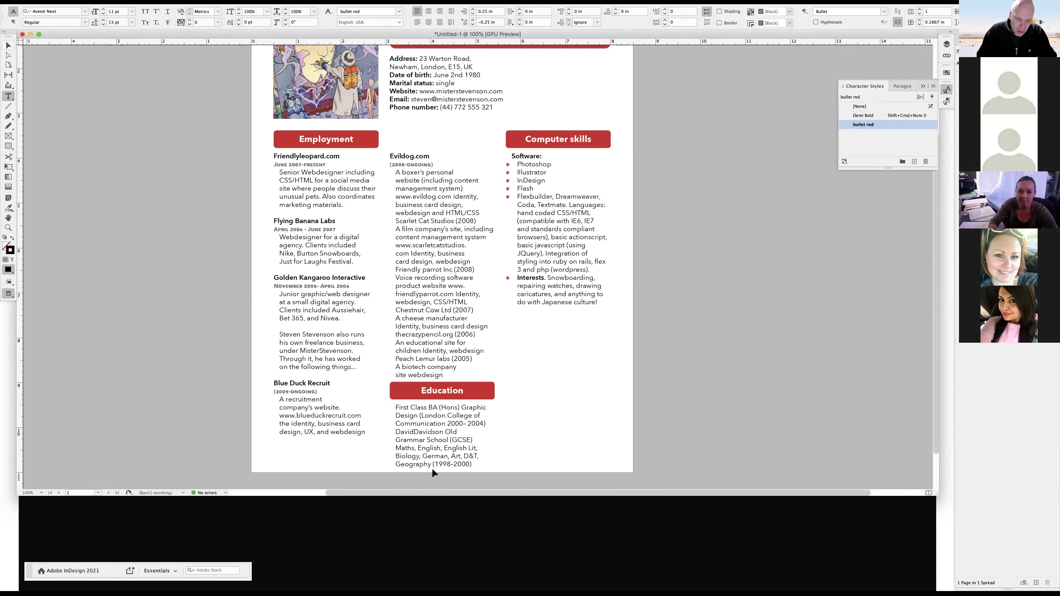
pyautogui.press('Escape')
pyautogui.press('w')
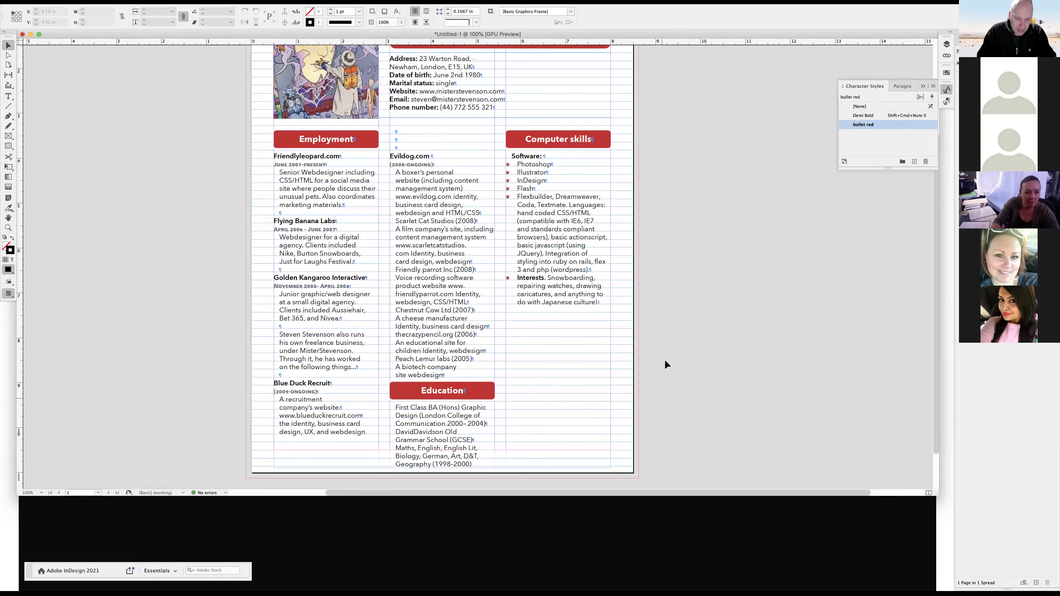
pyautogui.scroll(1, 667, 364)
pyautogui.doubleClick(463, 385)
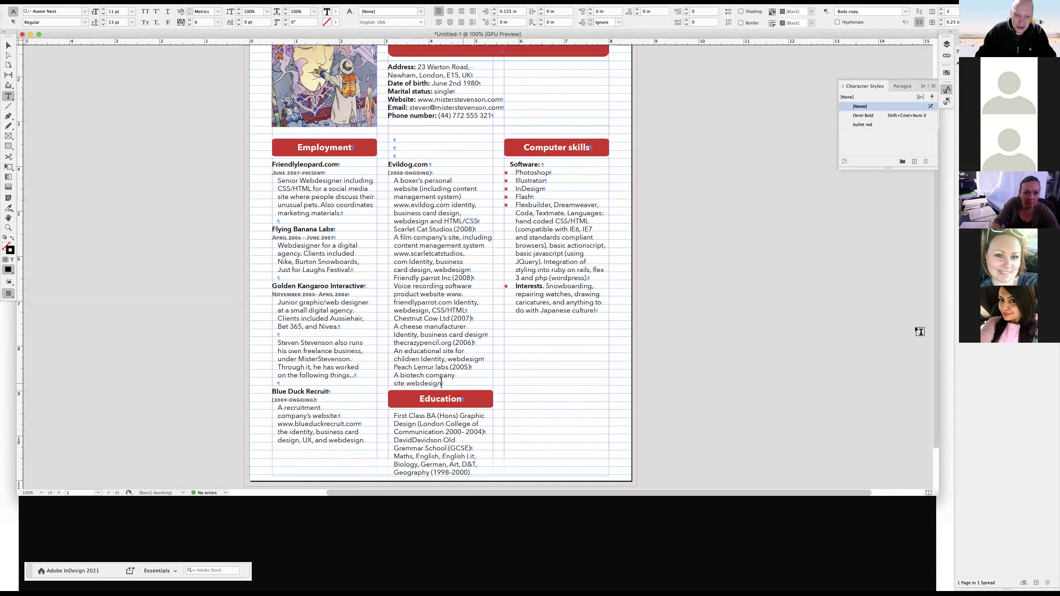
pyautogui.press('KP_Enter')
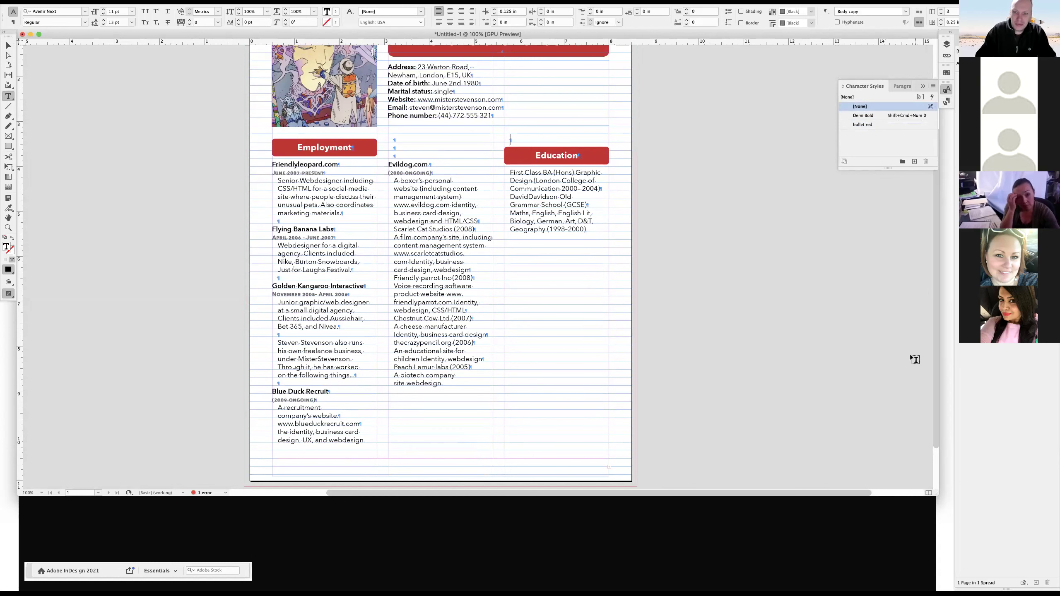
pyautogui.press('Delete')
# Delete the column break after "Geography (1998-2000)" to bring Computer skills below Education in the same column.
pyautogui.click(598, 223)
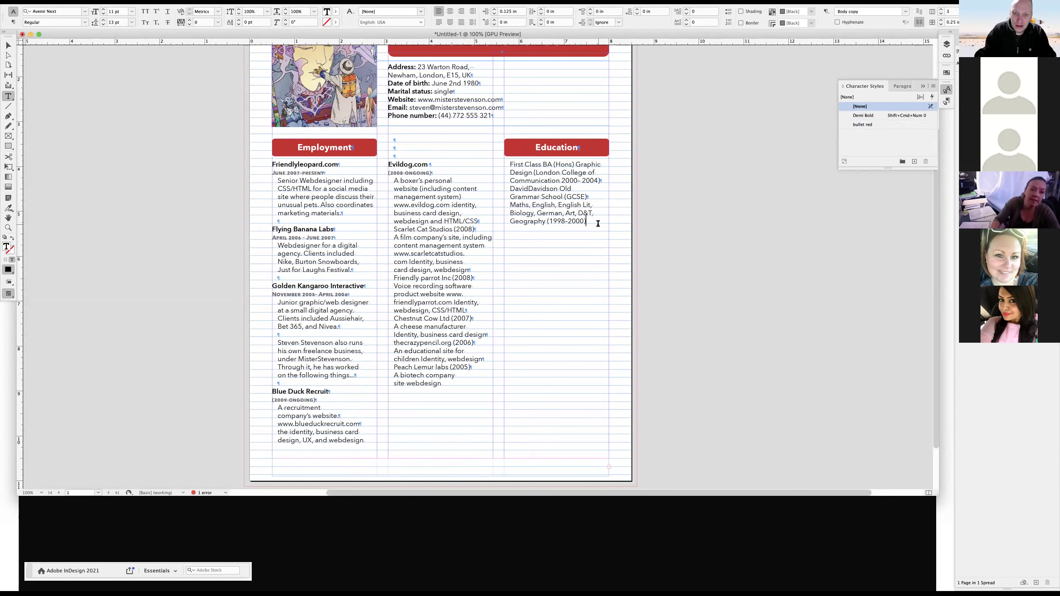
pyautogui.press('Delete')
# Try removing the empty line above the Computer skills heading, and undo the deletion.
pyautogui.click(603, 234)
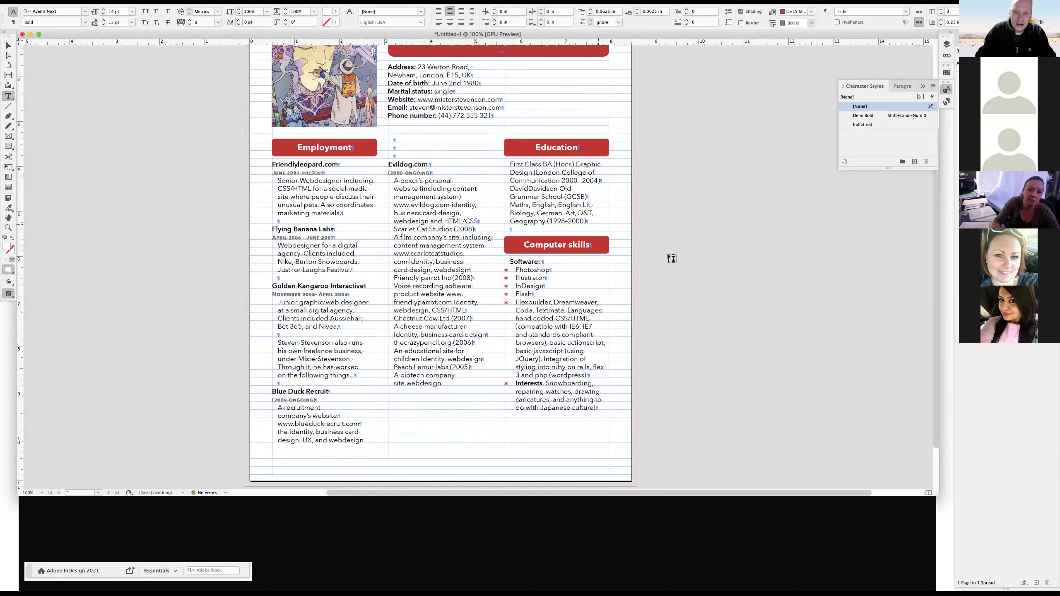
pyautogui.press('Delete')
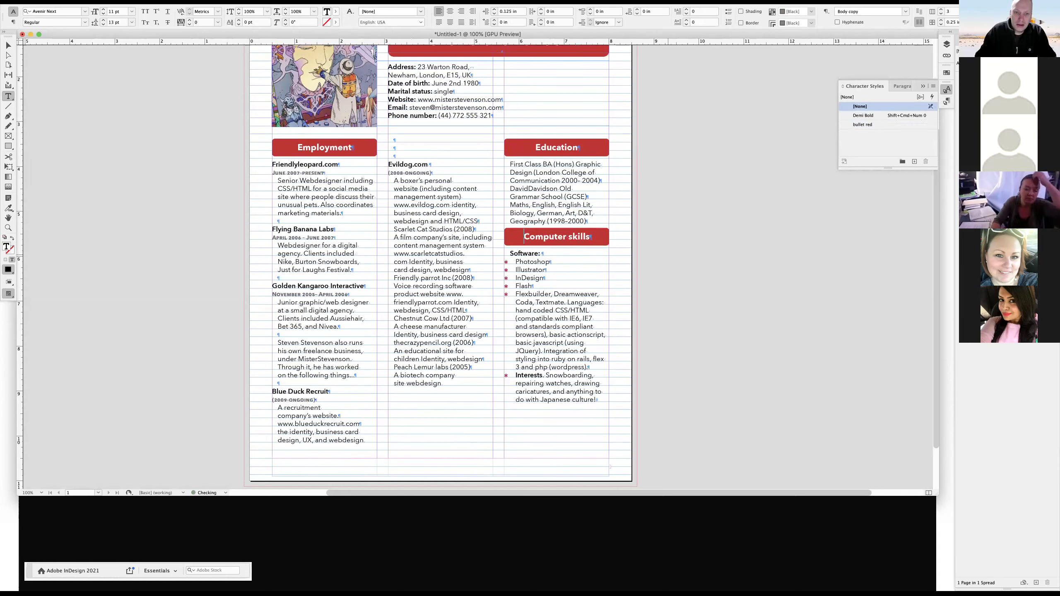
pyautogui.click(510, 204)
pyautogui.press('Down')
pyautogui.press('Down')
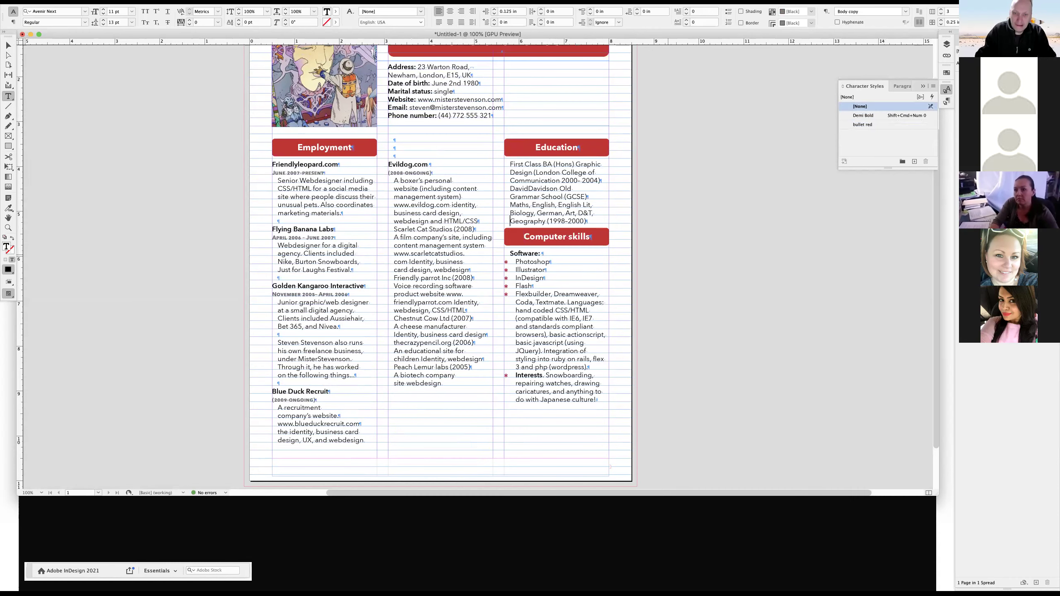
pyautogui.press('super+z')
# Return to the preview display, view the whole résumé page, and switch to the Selection tool.
pyautogui.keyDown('super'); pyautogui.click(697, 302); pyautogui.keyUp('super')
pyautogui.press('w')
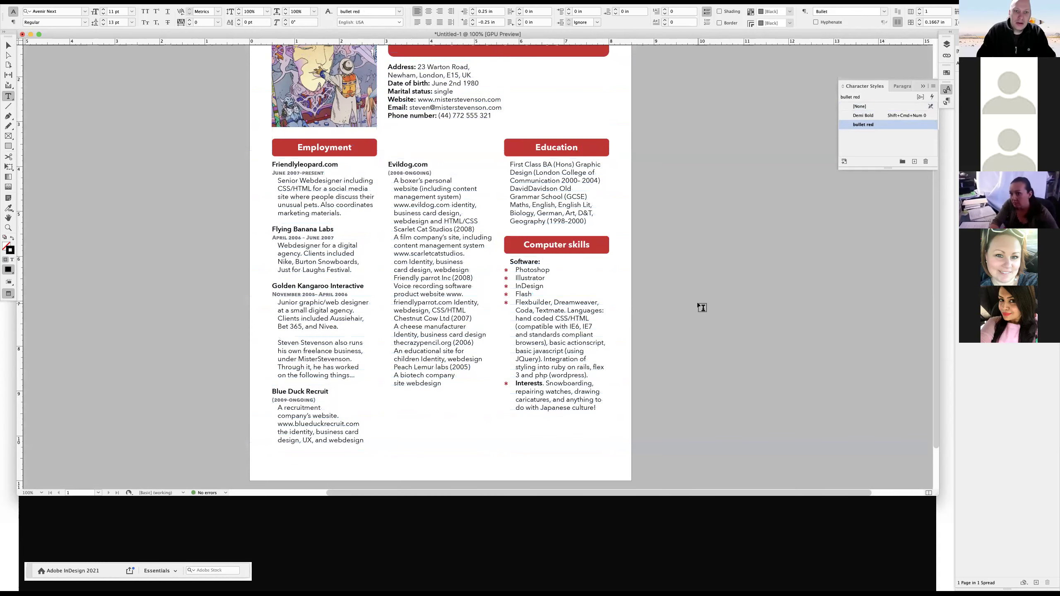
pyautogui.press('super+minus')
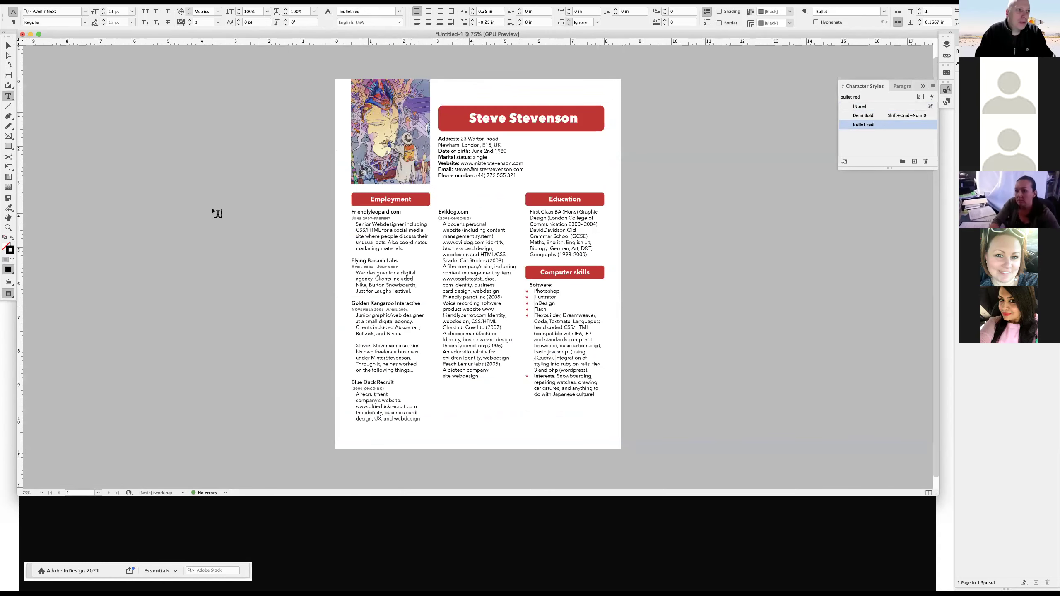
pyautogui.click(8, 45)
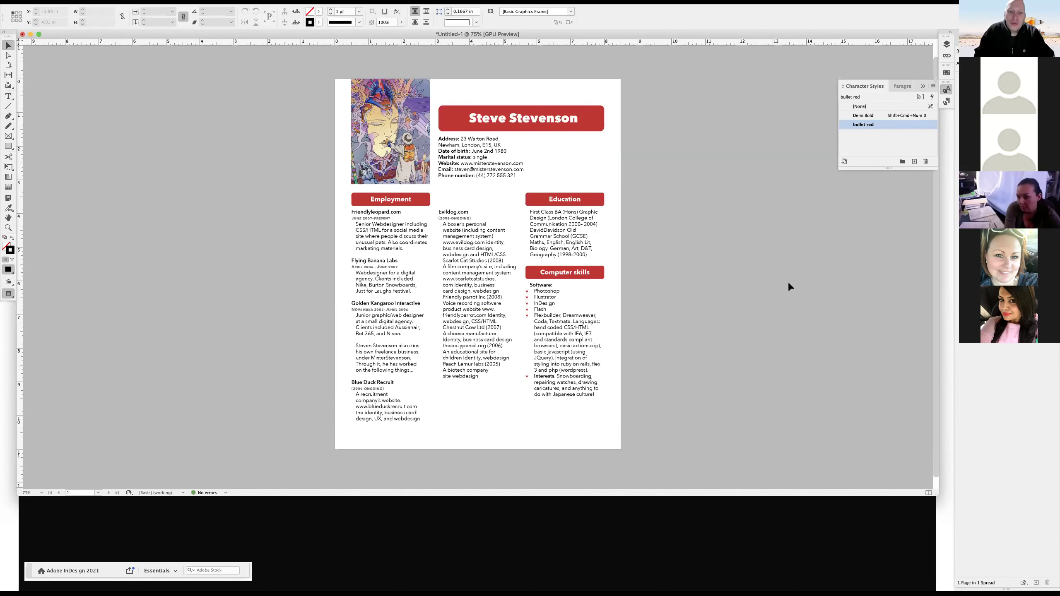
# Show the guides again, try slanting the picture frame by shifting its bottom edge to the left, and undo it.
pyautogui.press('w')
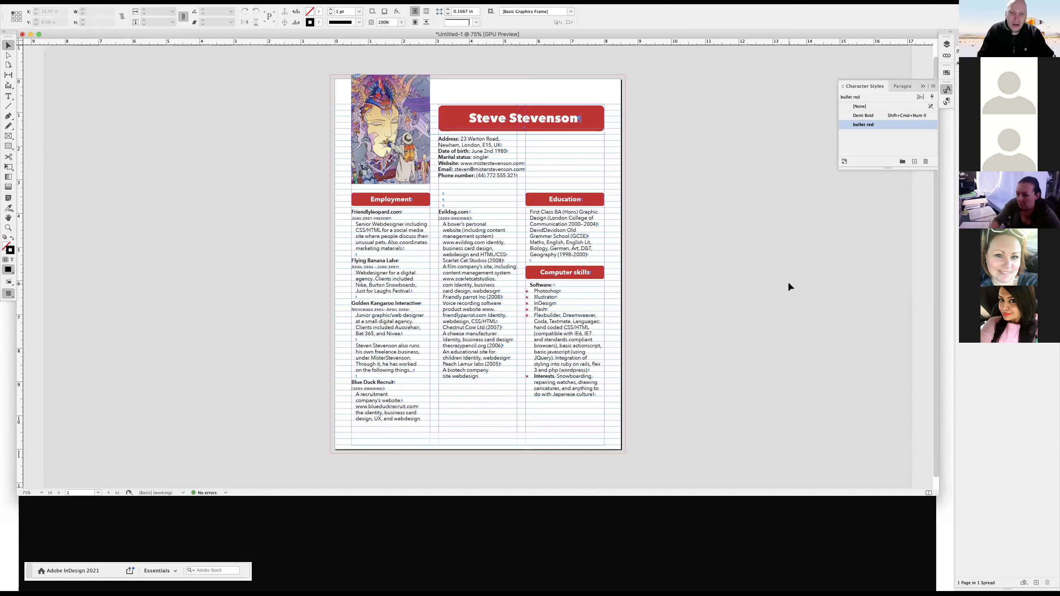
pyautogui.press('super+equal')
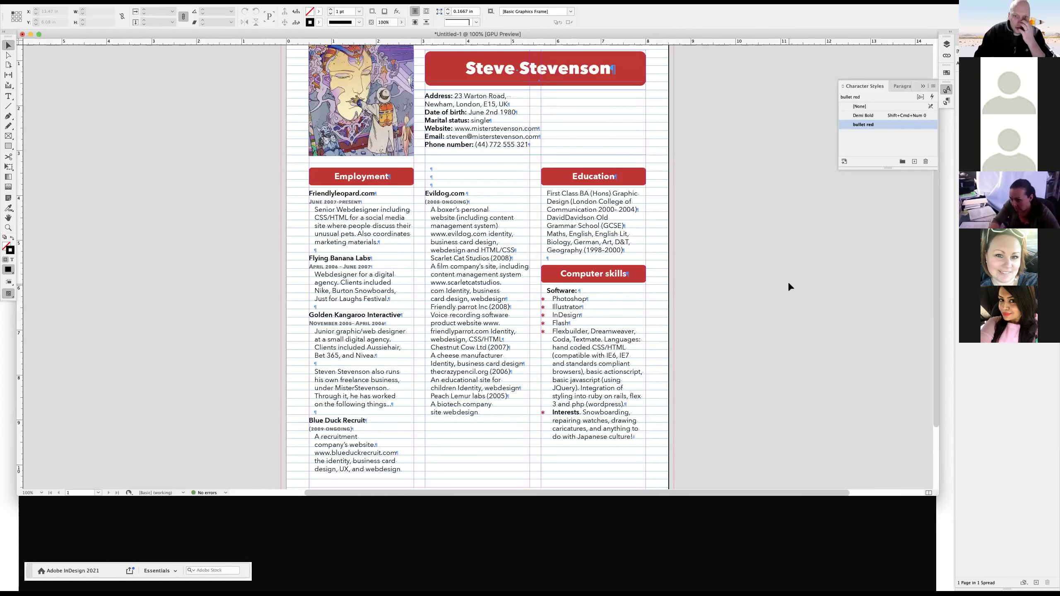
pyautogui.click(324, 109)
pyautogui.scroll(4, 314, 227)
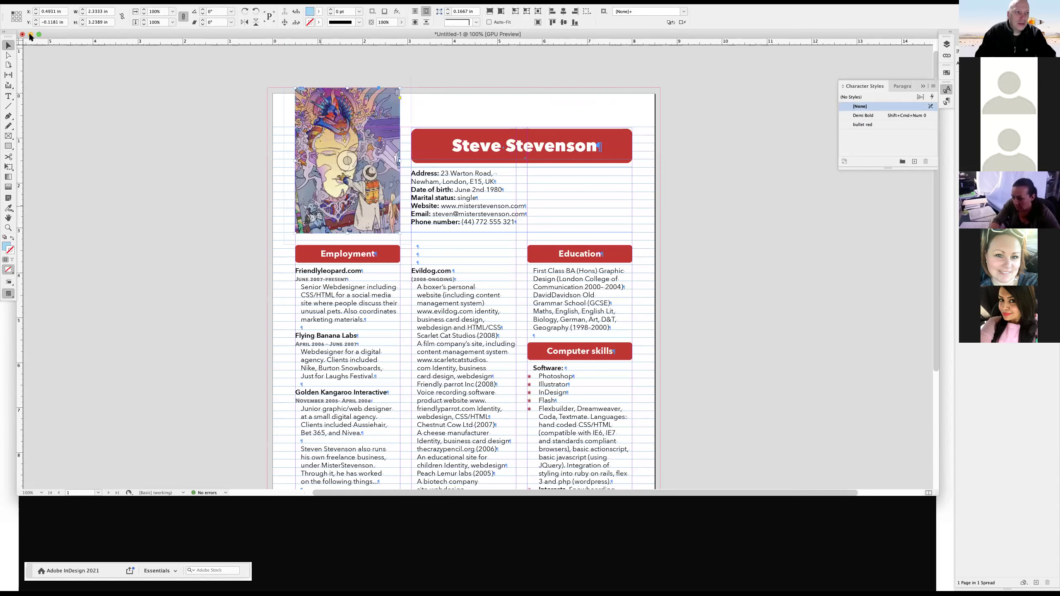
pyautogui.click(9, 56)
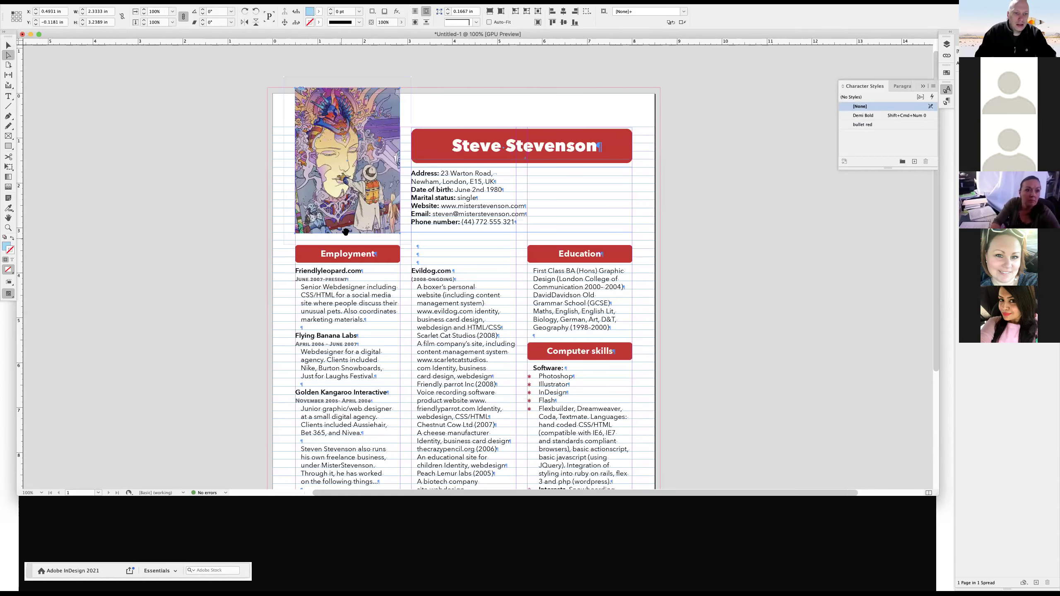
pyautogui.click(348, 237)
pyautogui.moveTo(346, 234); pyautogui.dragTo(291, 256)
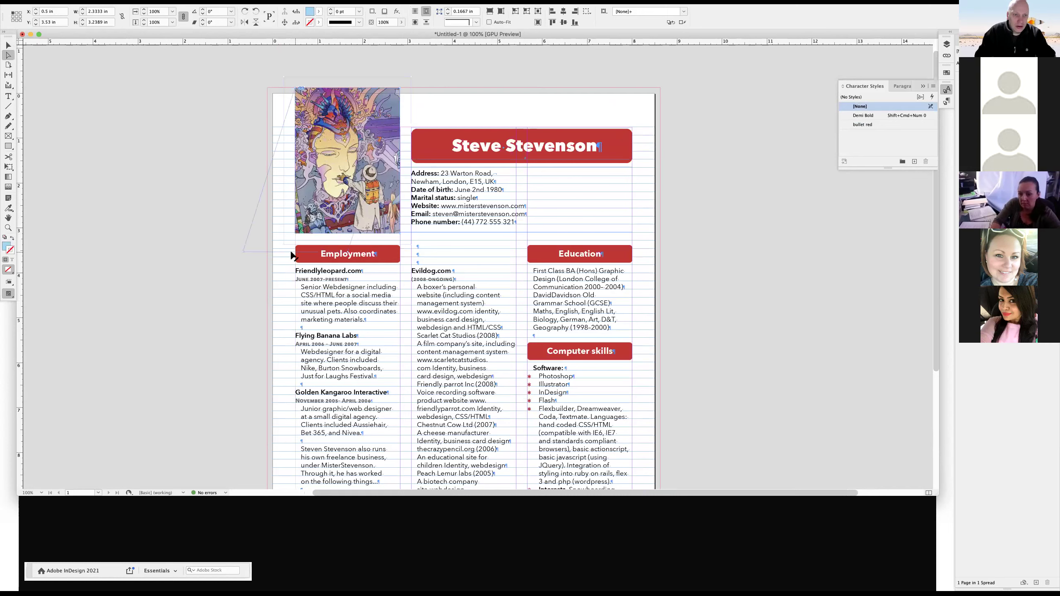
pyautogui.press('super+z')
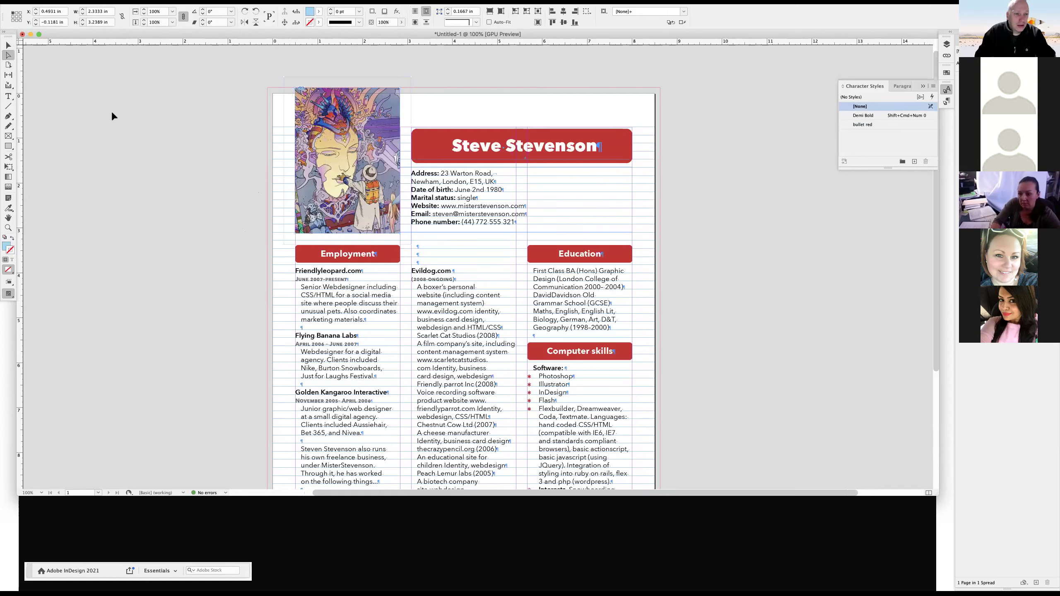
# Reshape the picture frame into a slanted parallelogram about 4.88 in wide, with its bottom edge shifted left and its right side extended.
pyautogui.moveTo(348, 234); pyautogui.dragTo(471, 111)
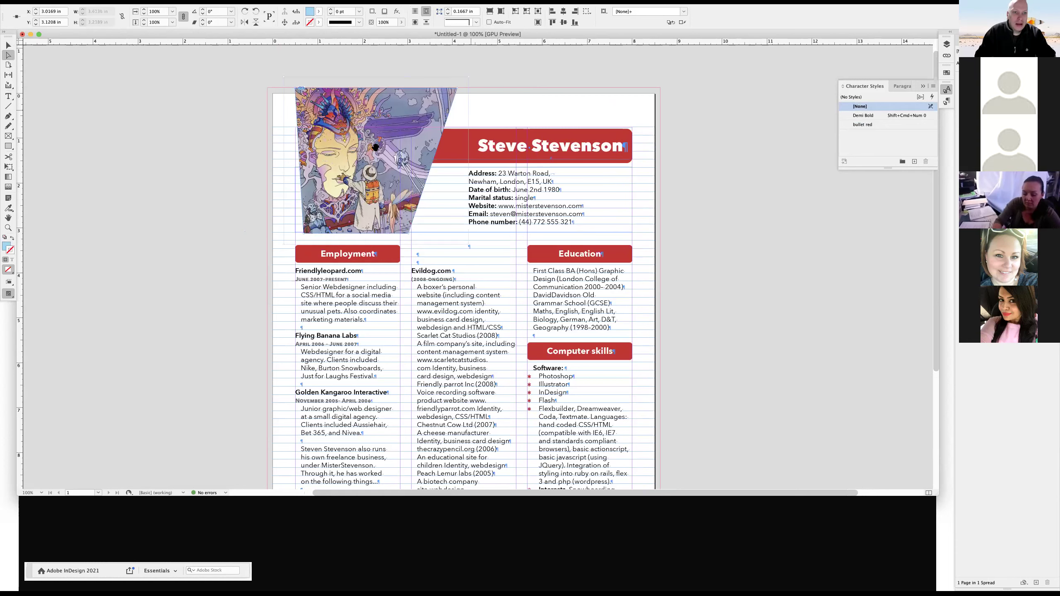
pyautogui.click(471, 255)
pyautogui.moveTo(468, 263); pyautogui.dragTo(483, 272)
pyautogui.press('super+z')
pyautogui.press('super+z')
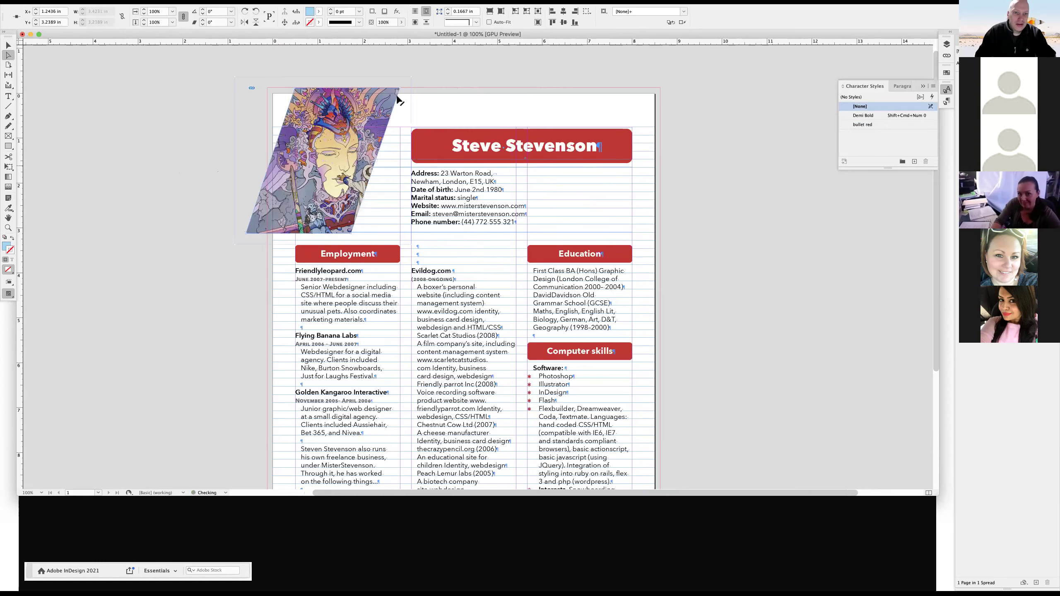
pyautogui.moveTo(400, 100); pyautogui.dragTo(464, 104)
pyautogui.click(8, 46)
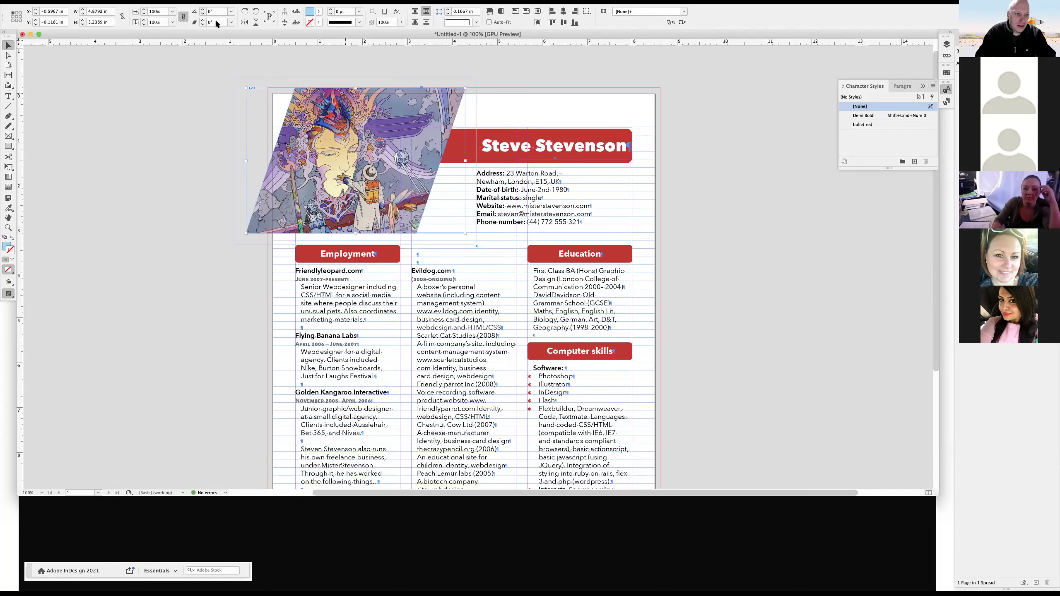
# Bring up the Text Wrap settings and dock them with the other collapsed panels.
pyautogui.click(213, 1)
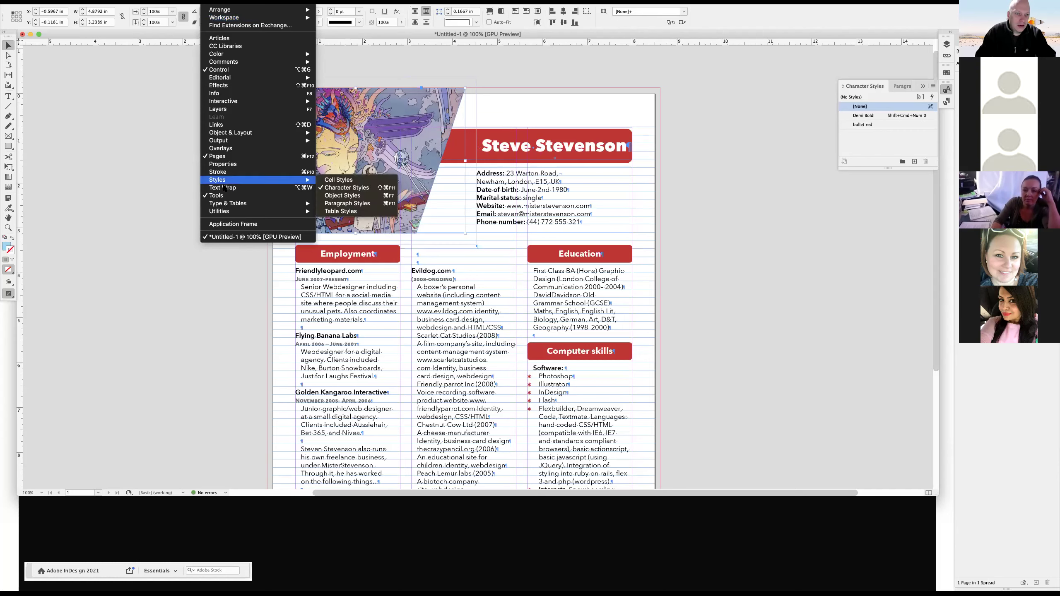
pyautogui.click(222, 187)
pyautogui.moveTo(799, 152); pyautogui.dragTo(945, 115)
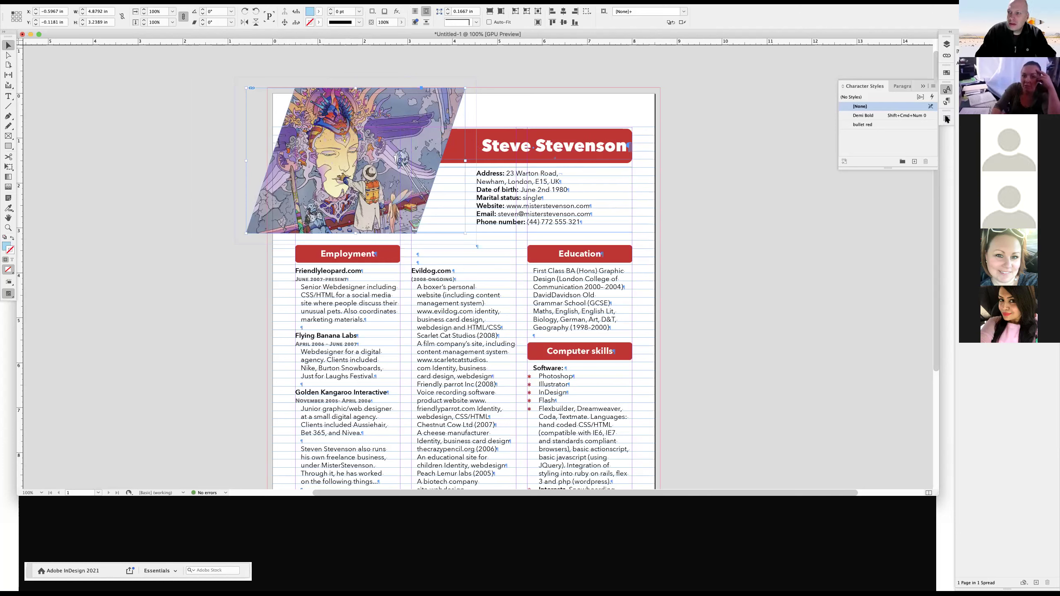
pyautogui.click(947, 119)
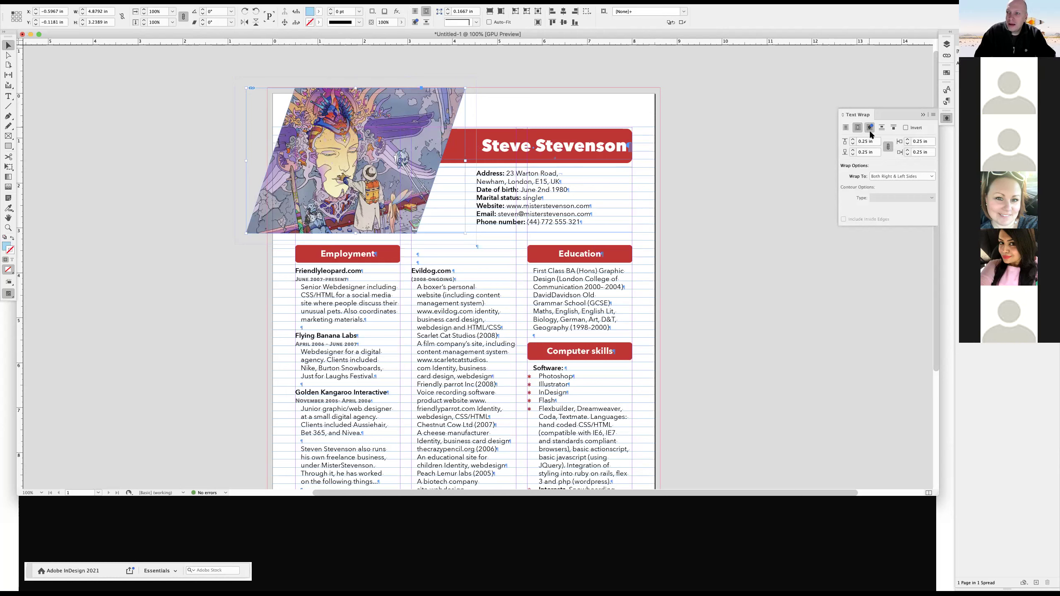
# Wrap the text around the picture's object shape with a Bounding Box contour.
pyautogui.click(881, 175)
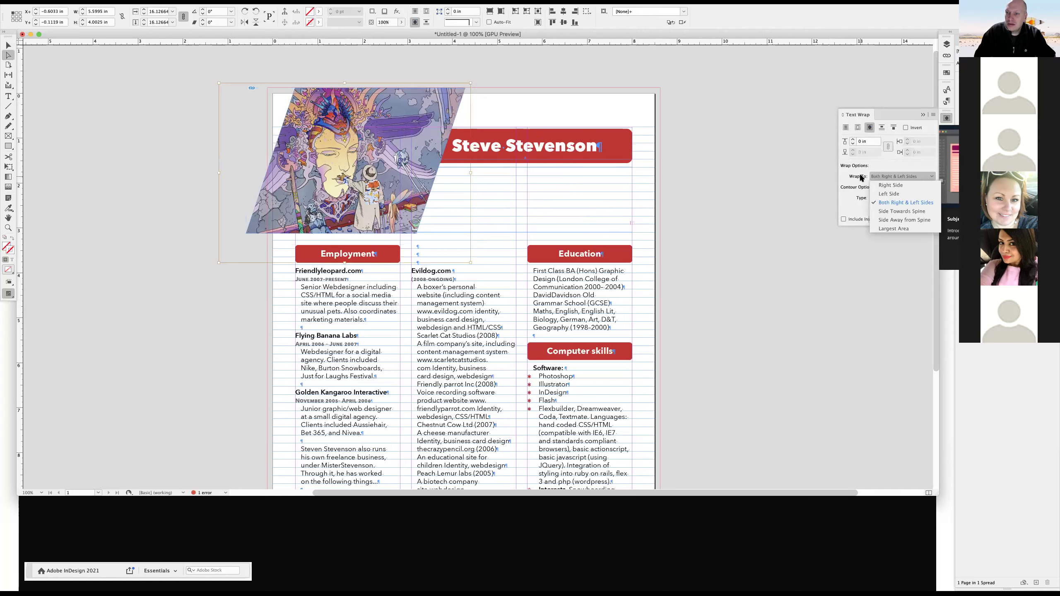
pyautogui.click(690, 157)
pyautogui.press('v')
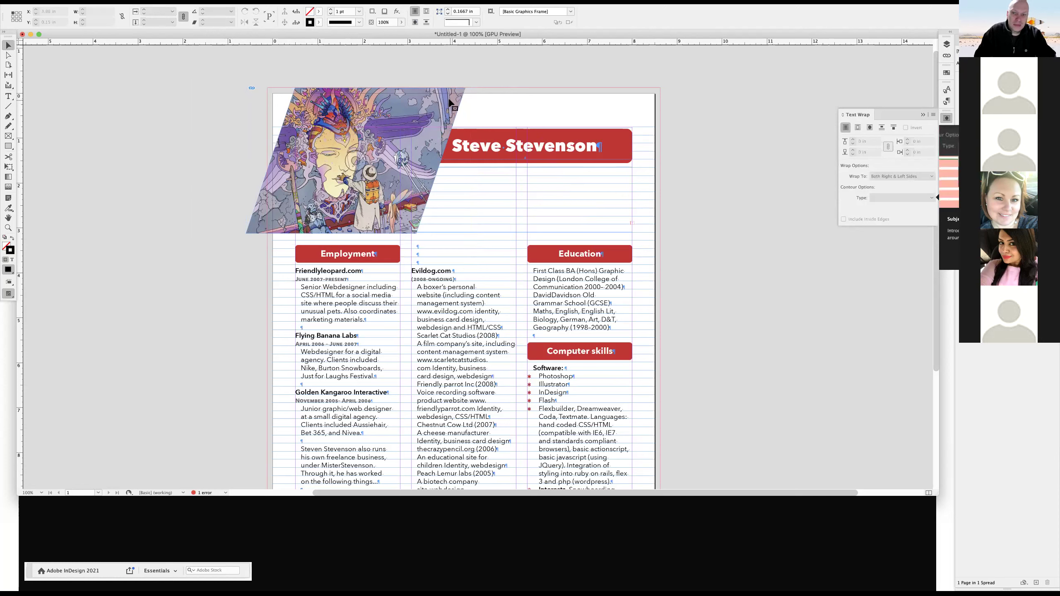
pyautogui.click(450, 102)
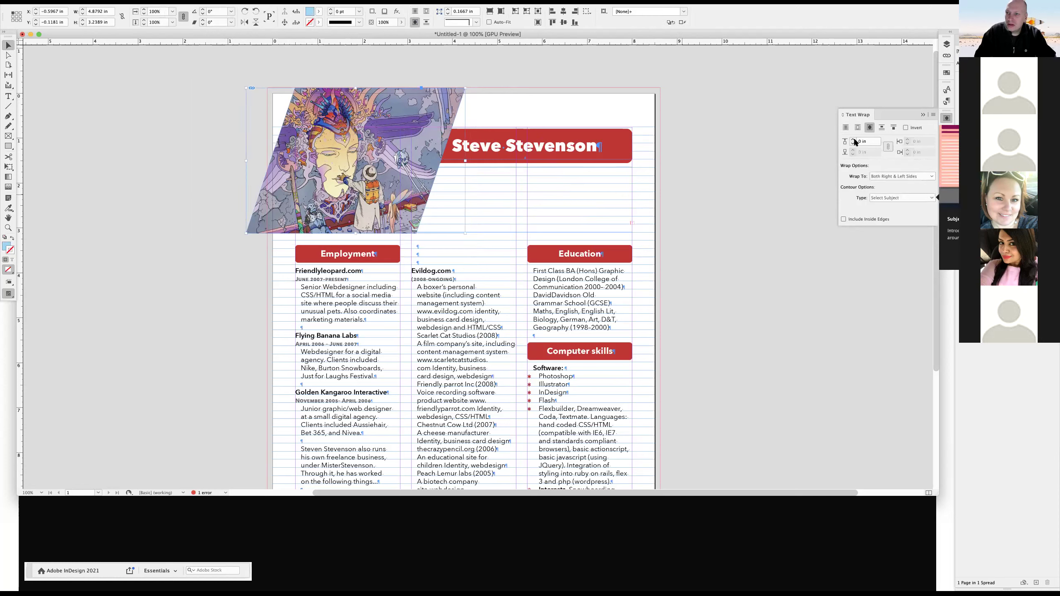
pyautogui.click(897, 198)
pyautogui.click(898, 207)
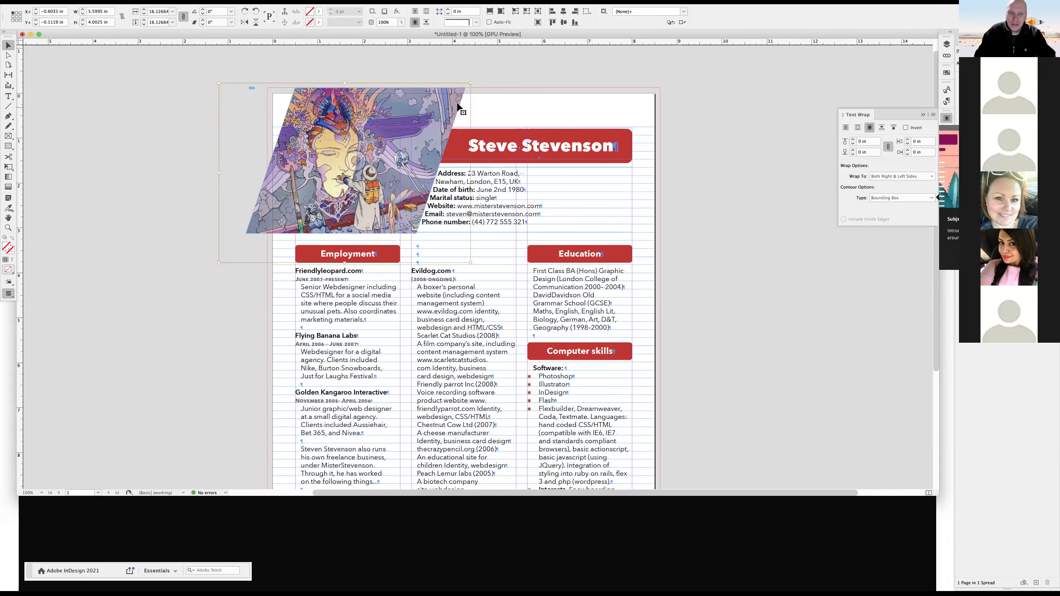
# Unlink the picture frame's text wrap offsets and raise the right offset to 0.25 in.
pyautogui.click(459, 108)
pyautogui.click(269, 228)
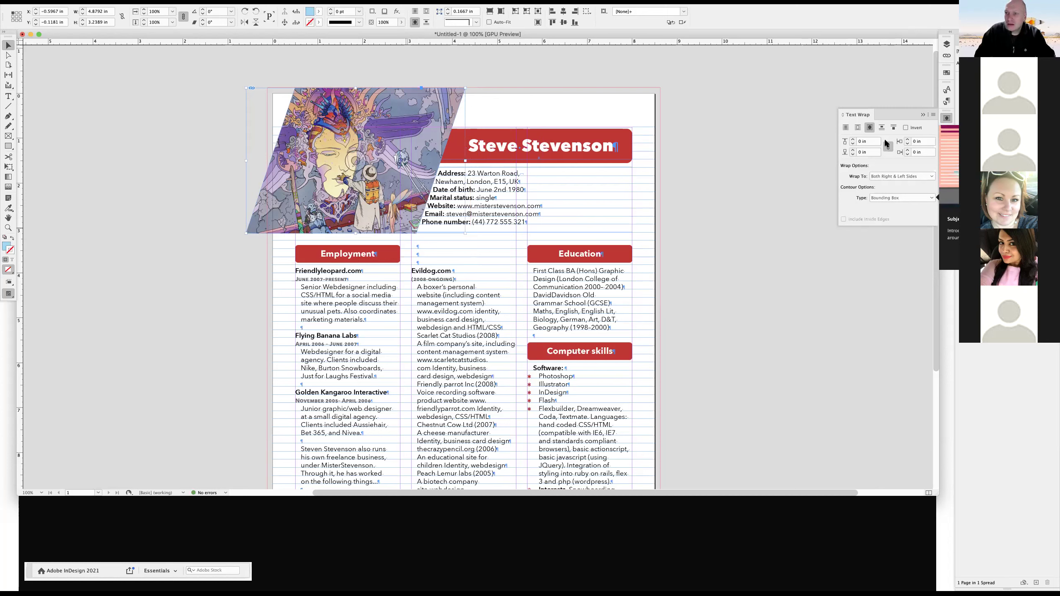
pyautogui.click(909, 149)
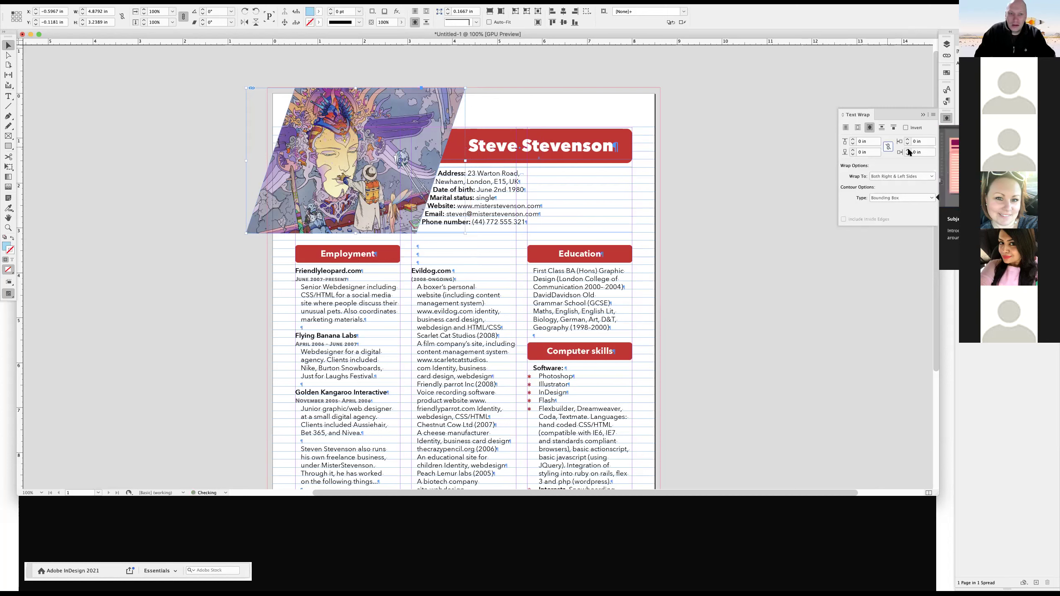
pyautogui.click(907, 149)
pyautogui.click(908, 149)
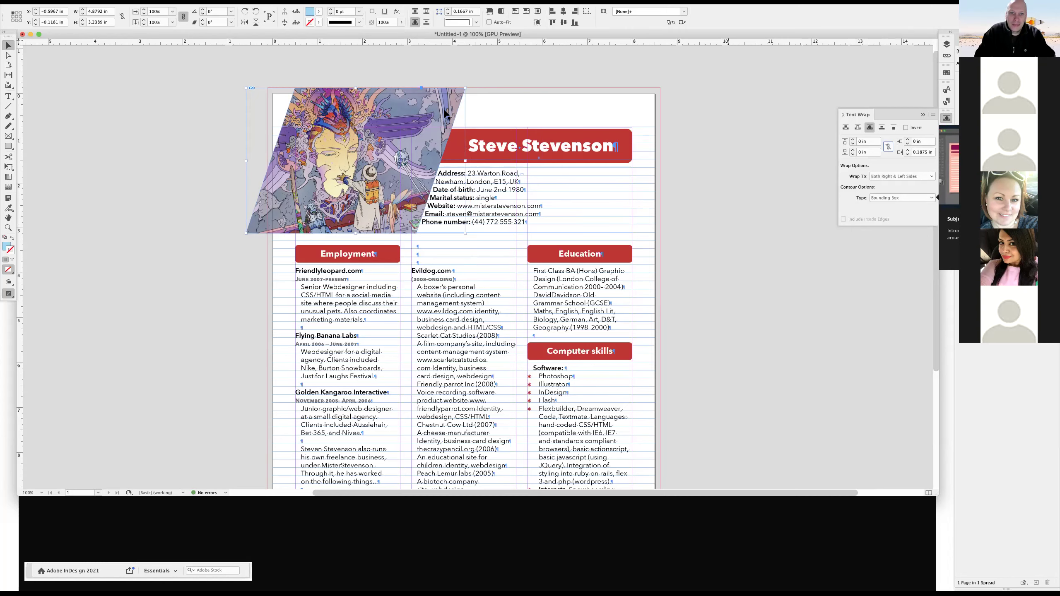
# Link the picture's text wrap offsets again so that all four are 0 in.
pyautogui.press('super+shift+a')
pyautogui.press('super+space')
pyautogui.press('super+equal')
pyautogui.click(458, 201)
pyautogui.press('super+equal')
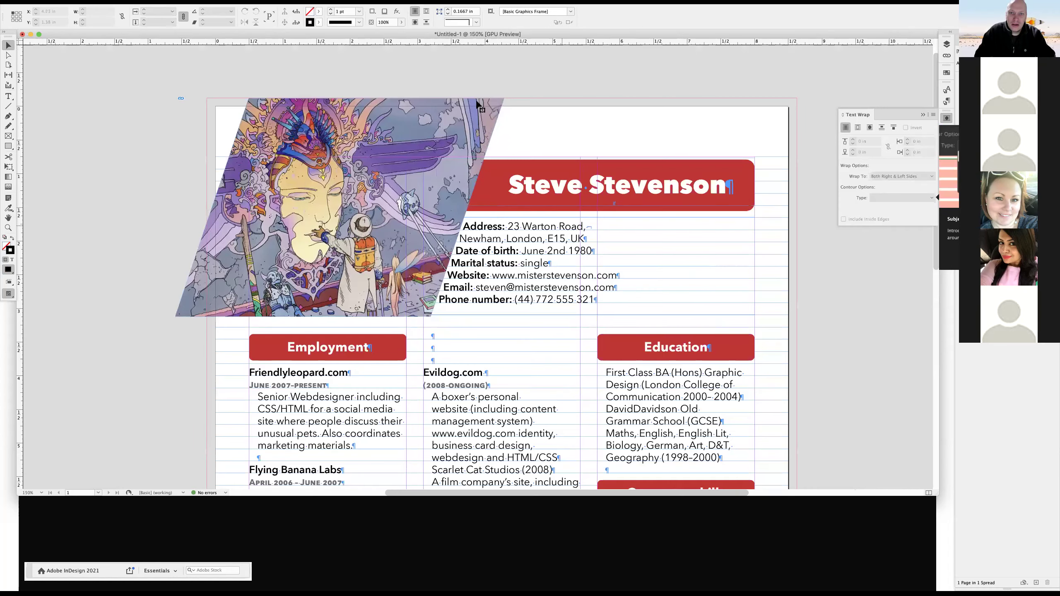
pyautogui.click(479, 104)
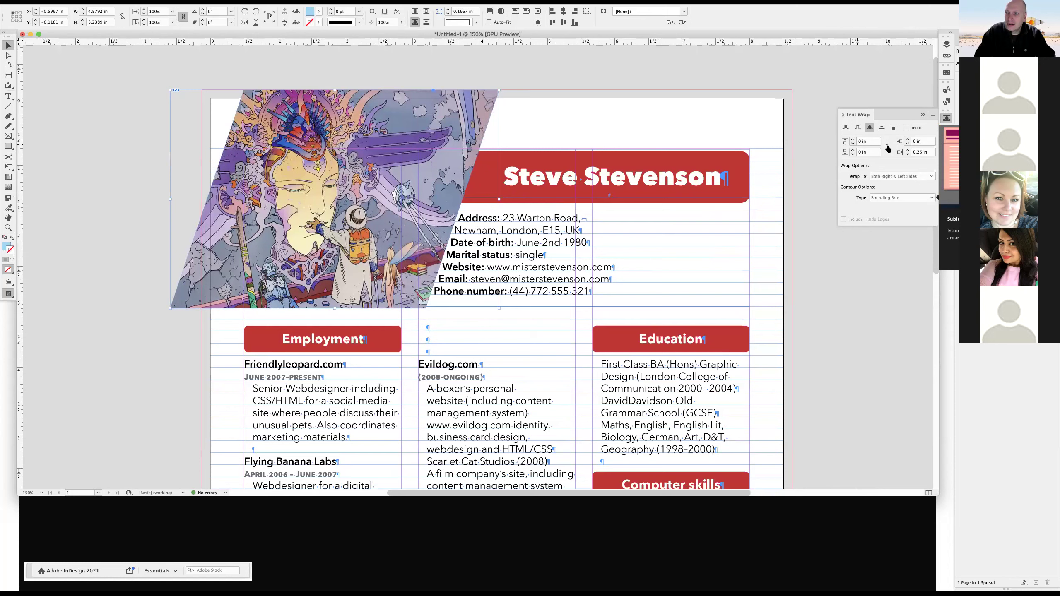
pyautogui.click(888, 147)
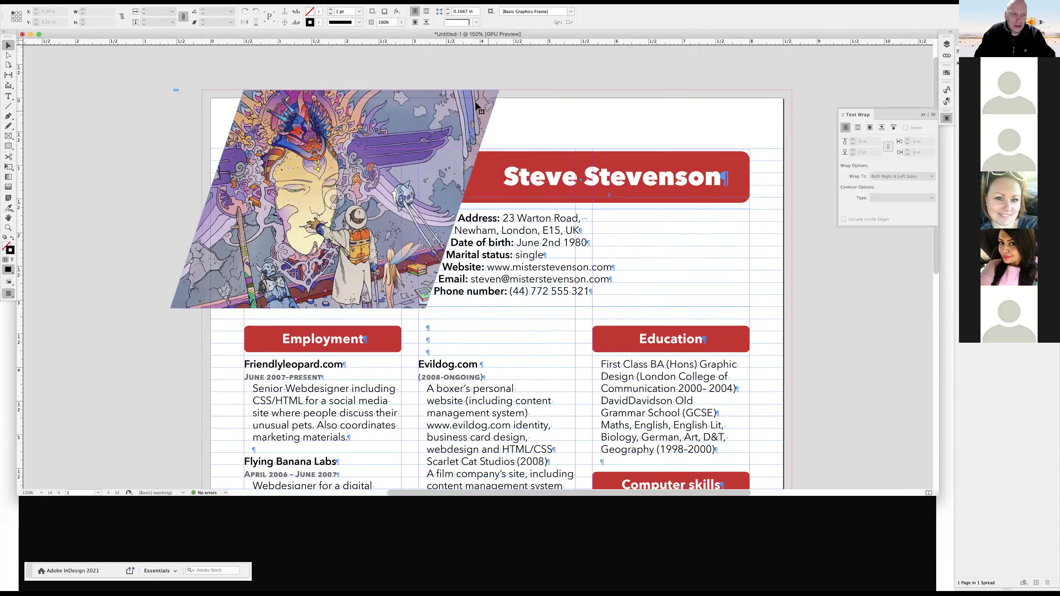
# Limit the picture's text wrap to the Right Side and deselect the frame.
pyautogui.click(480, 111)
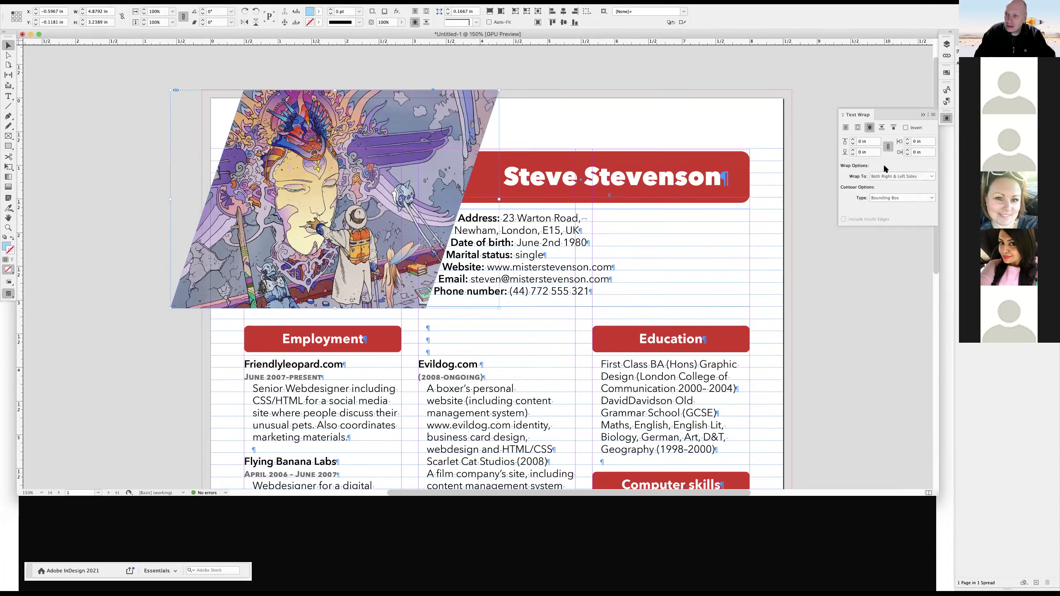
pyautogui.click(900, 177)
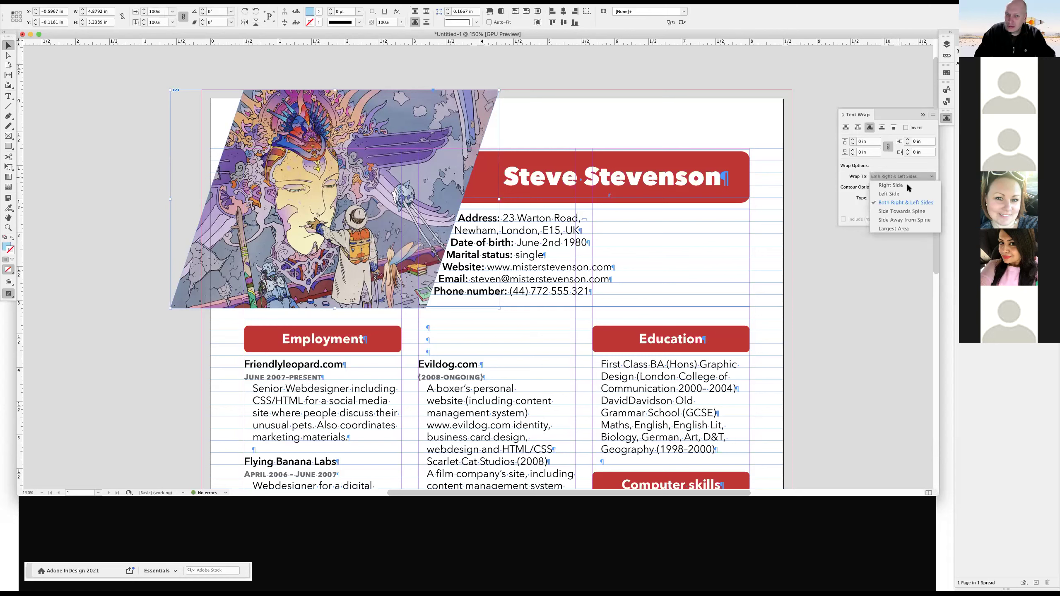
pyautogui.click(908, 188)
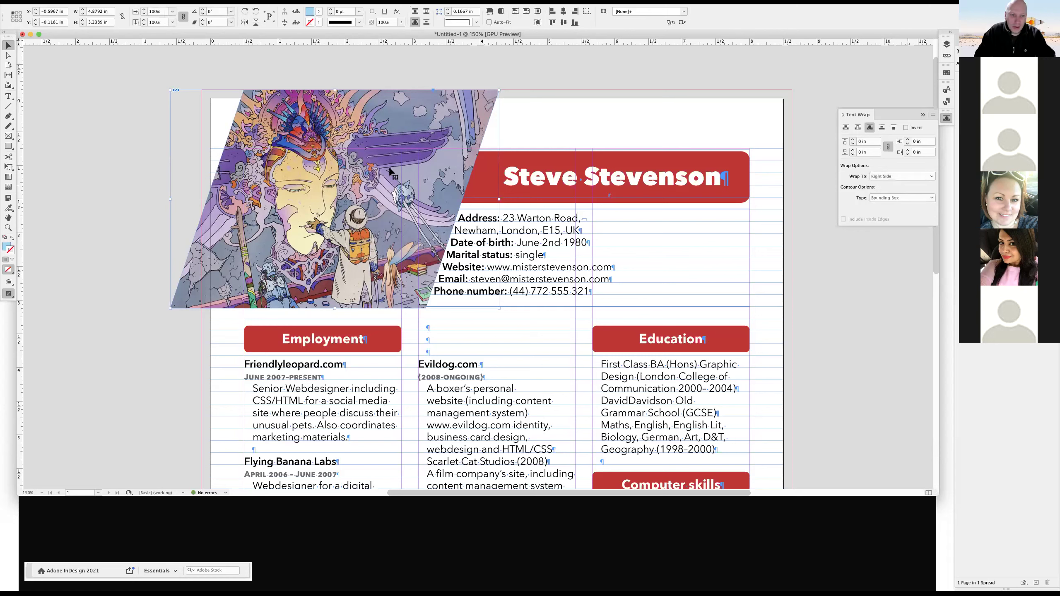
pyautogui.click(524, 124)
pyautogui.press('super+minus')
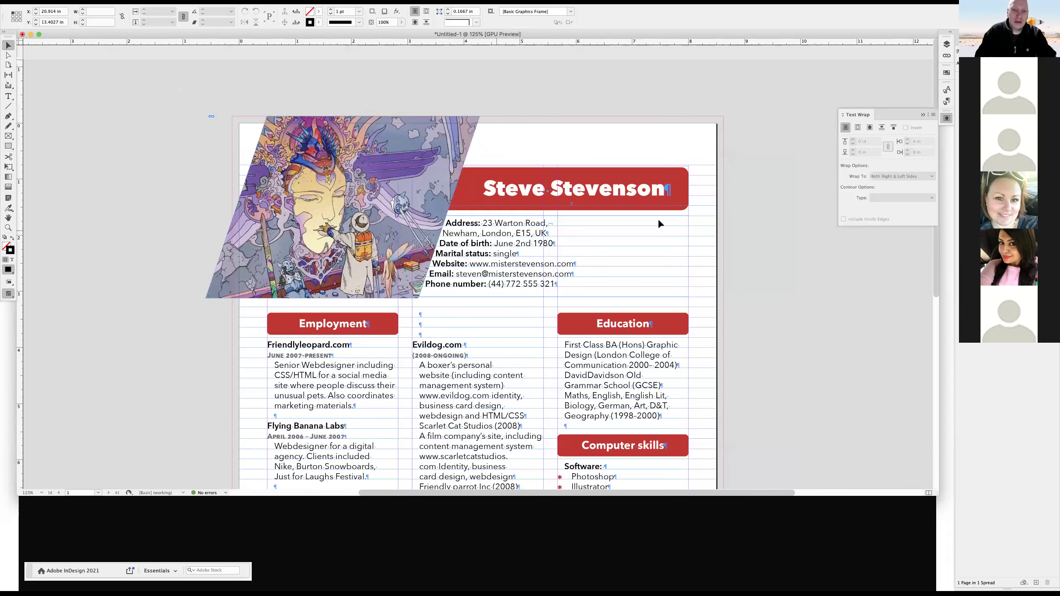
pyautogui.press('super+minus')
pyautogui.press('super+minus')
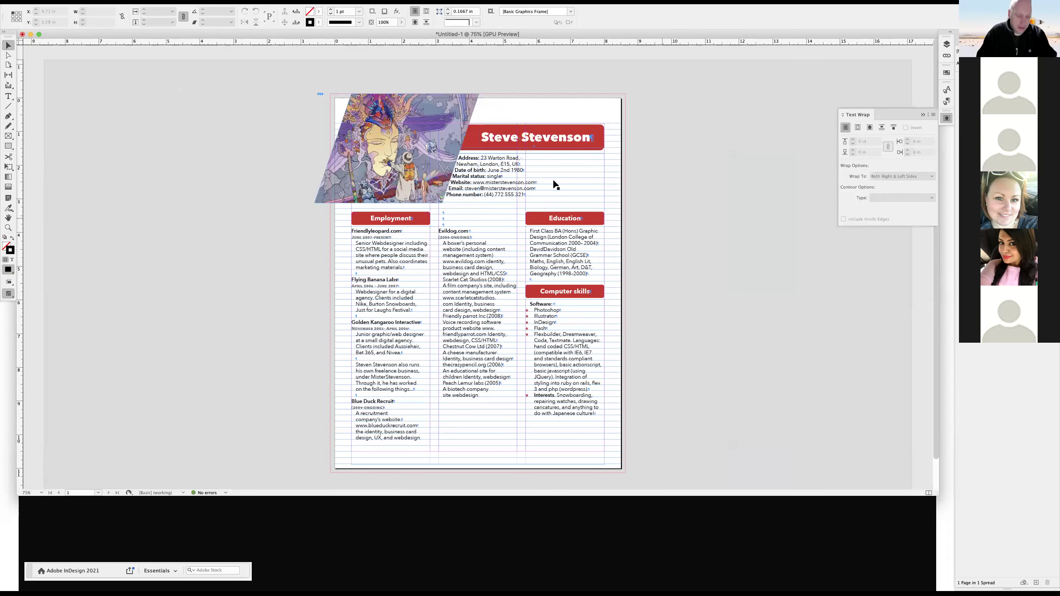
# Undo the text wrap changes and the slanted reshaping until the picture frame is rectangular again.
pyautogui.press('super+z')
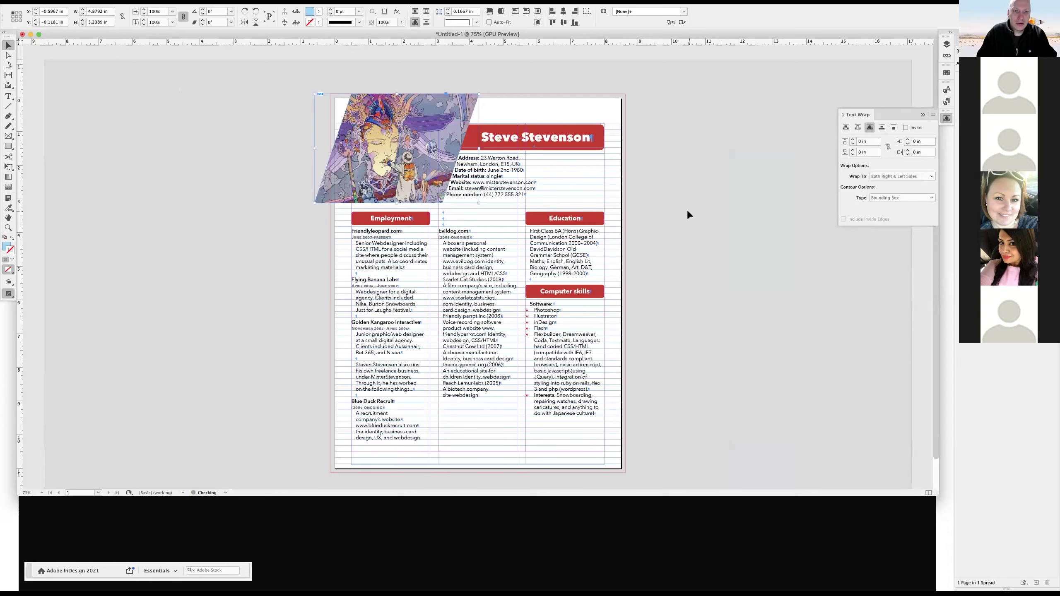
pyautogui.press('super+z')
pyautogui.press('super+z')
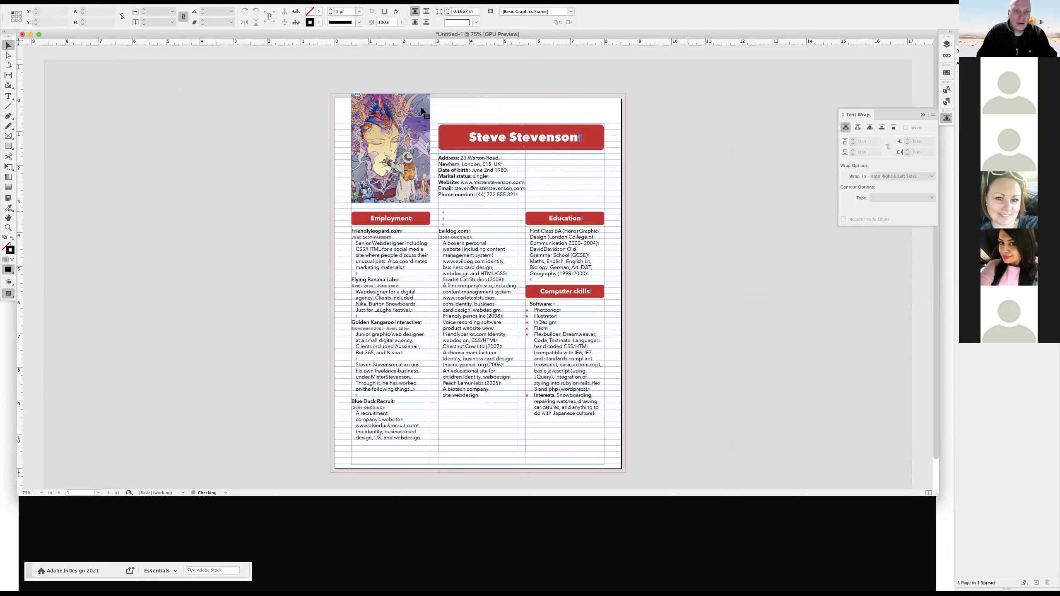
pyautogui.press('super+z')
# Apply Rounded corners of 0.125 in to all four corners of the picture frame, and view the page in preview display.
pyautogui.click(412, 189)
pyautogui.moveTo(428, 116); pyautogui.dragTo(453, 178)
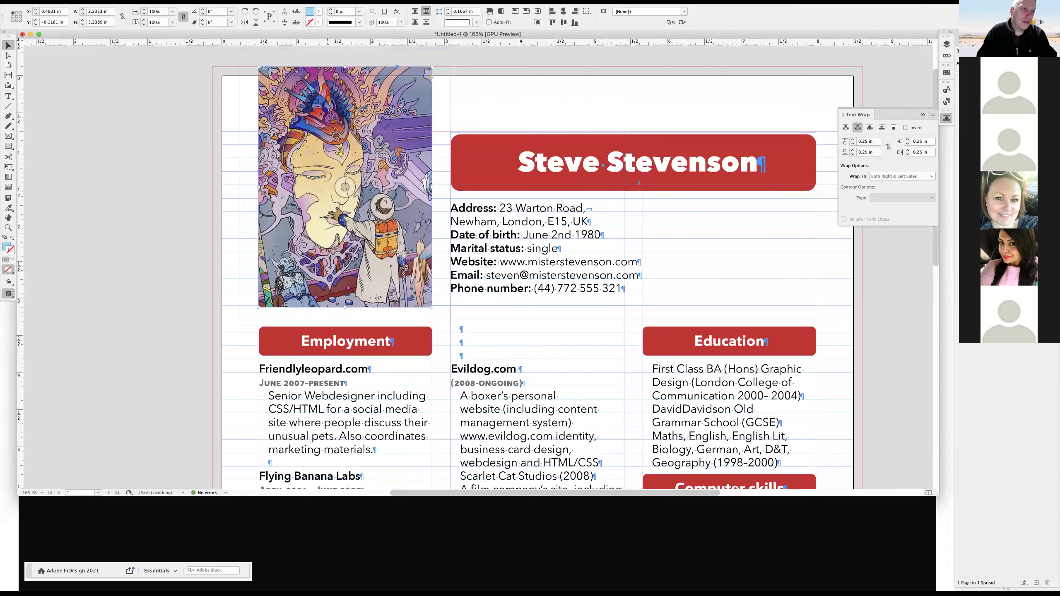
pyautogui.click(146, 2)
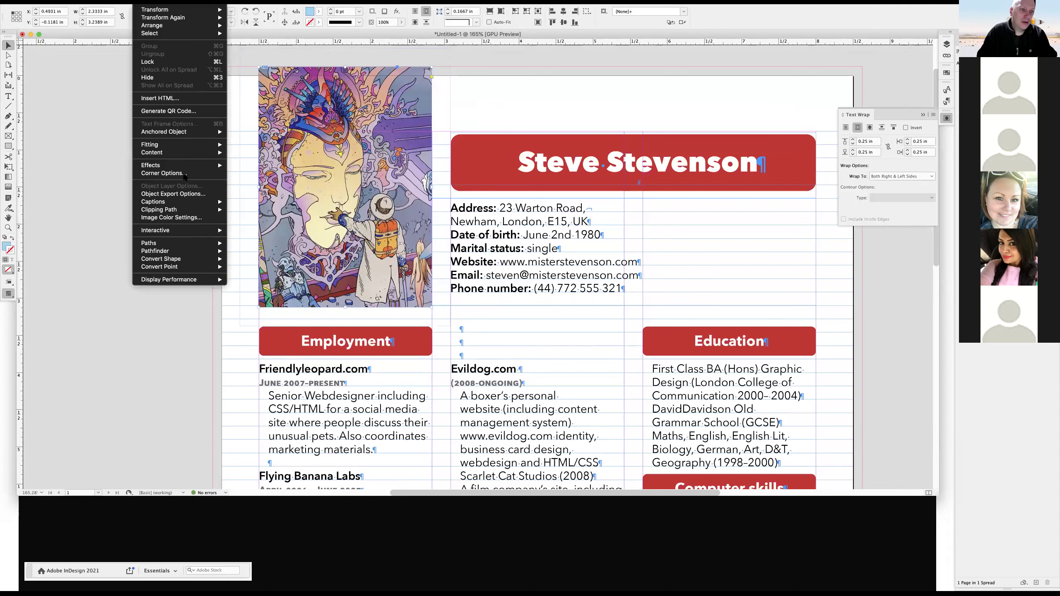
pyautogui.click(184, 177)
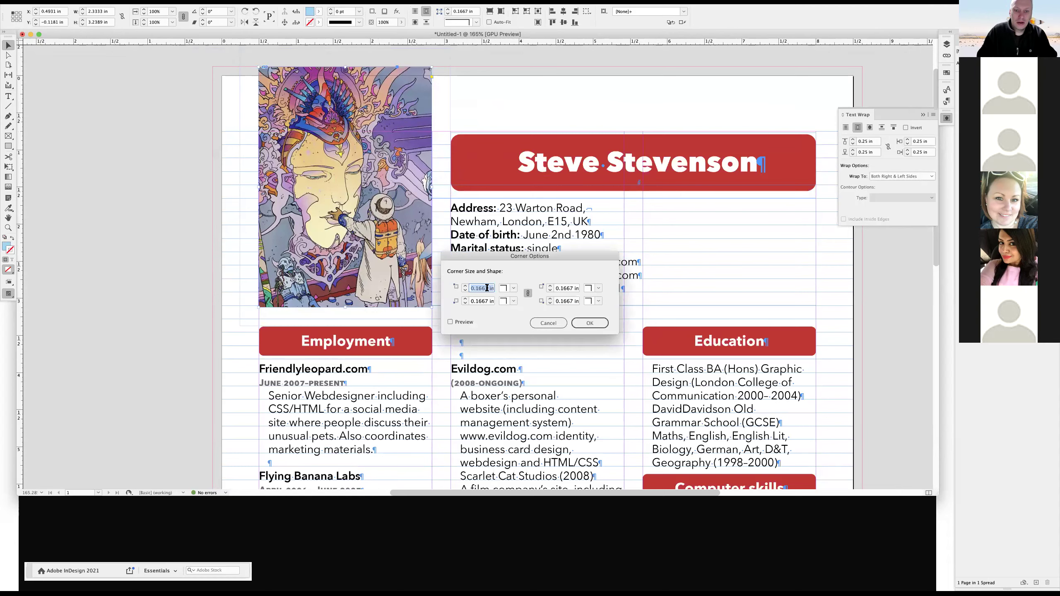
pyautogui.click(514, 288)
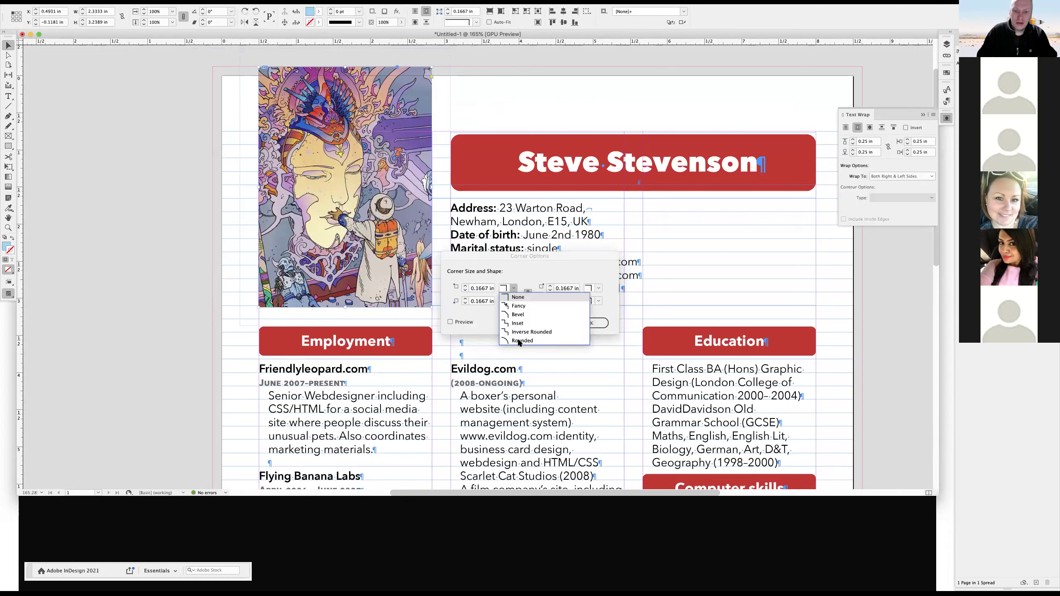
pyautogui.click(519, 341)
pyautogui.click(450, 323)
pyautogui.click(466, 291)
pyautogui.click(583, 323)
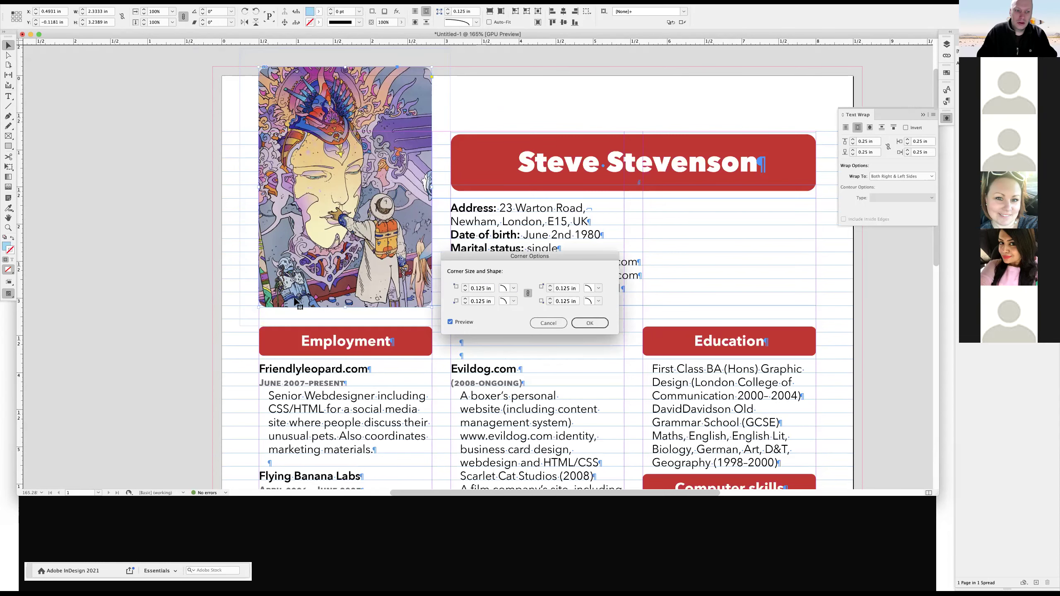
pyautogui.click(171, 272)
pyautogui.press('w')
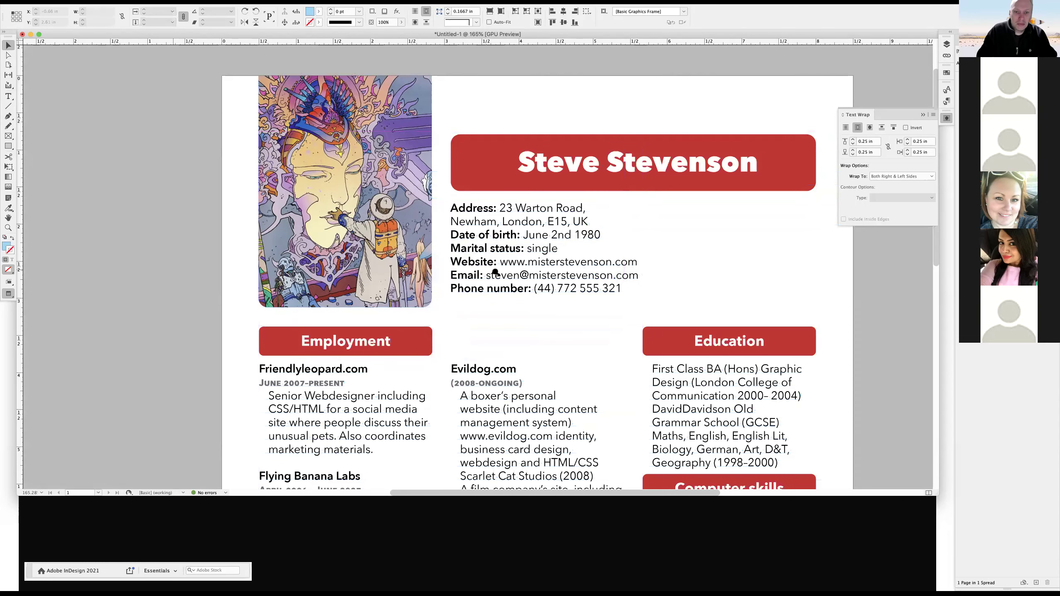
# Return the page to normal display with guides and raise the bottom edge of the three-column text frame to the bottom margin.
pyautogui.press('super+1')
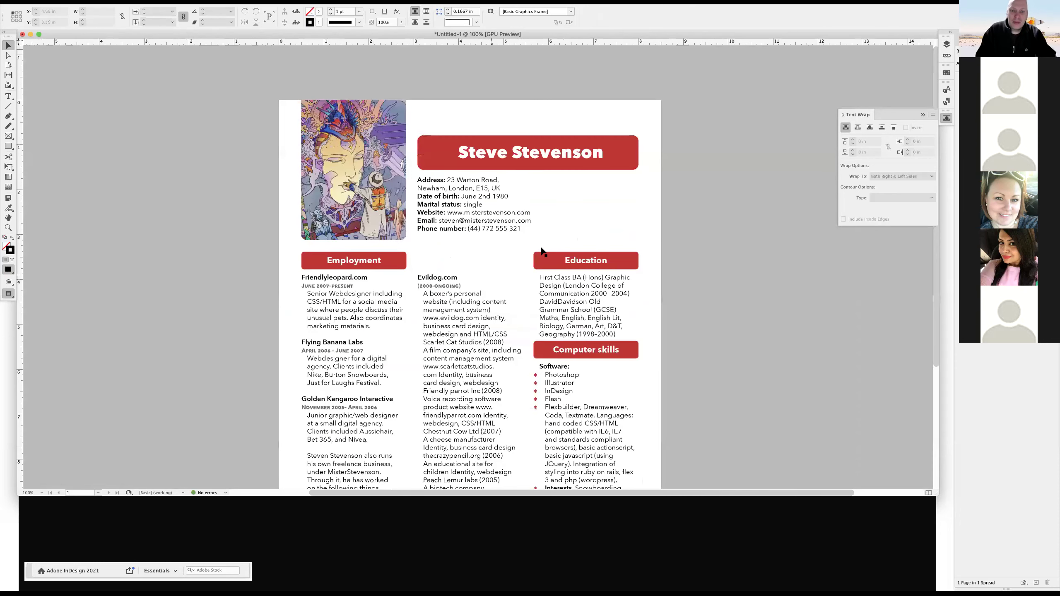
pyautogui.scroll(-2, 539, 249)
pyautogui.hscroll(2, 540, 249)
pyautogui.press('super+minus')
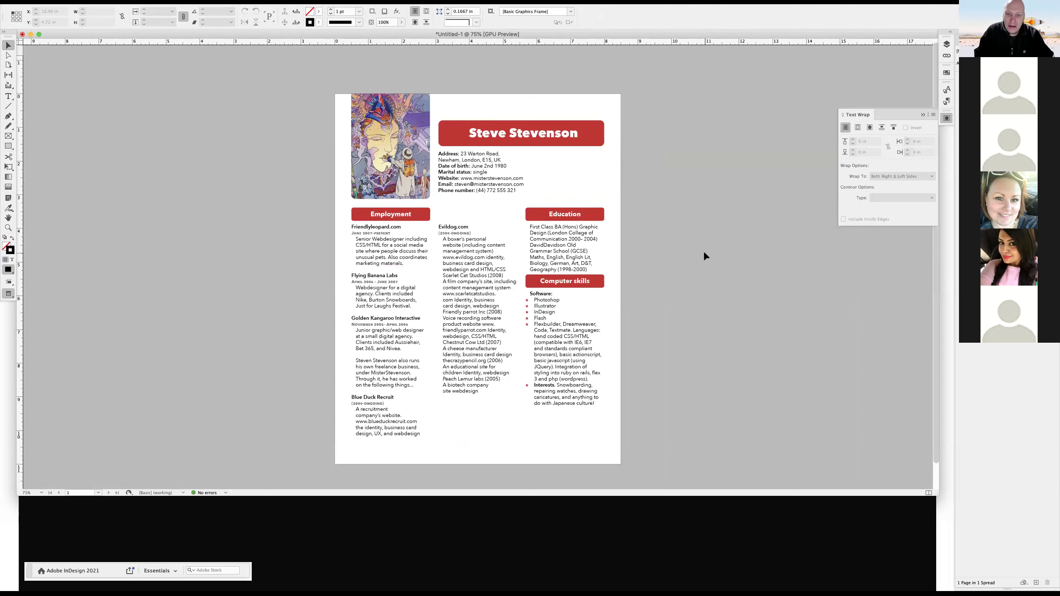
pyautogui.press('w')
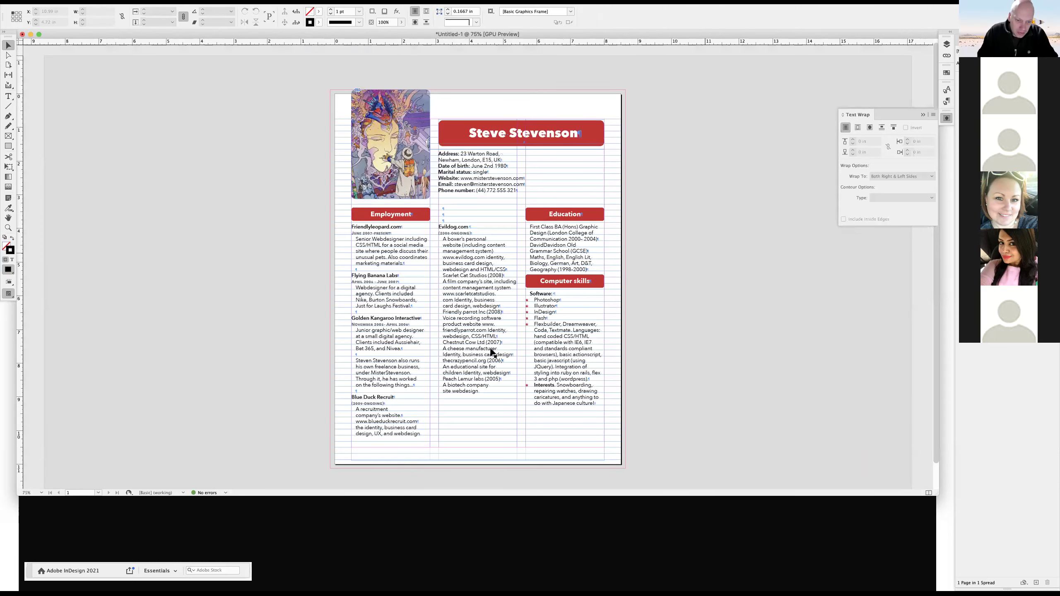
pyautogui.click(478, 461)
pyautogui.moveTo(477, 460); pyautogui.dragTo(477, 445)
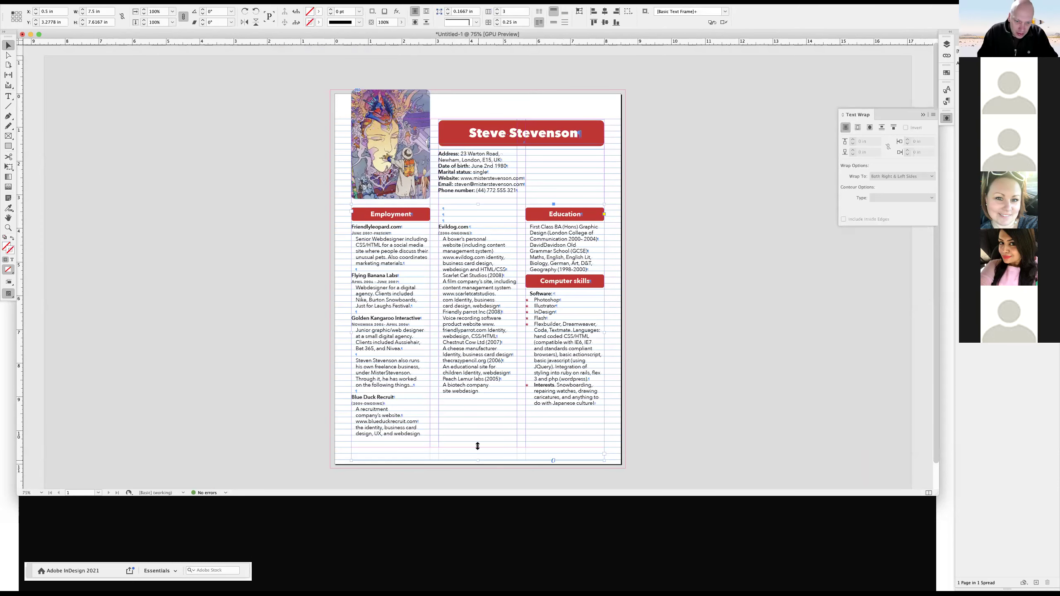
pyautogui.click(666, 373)
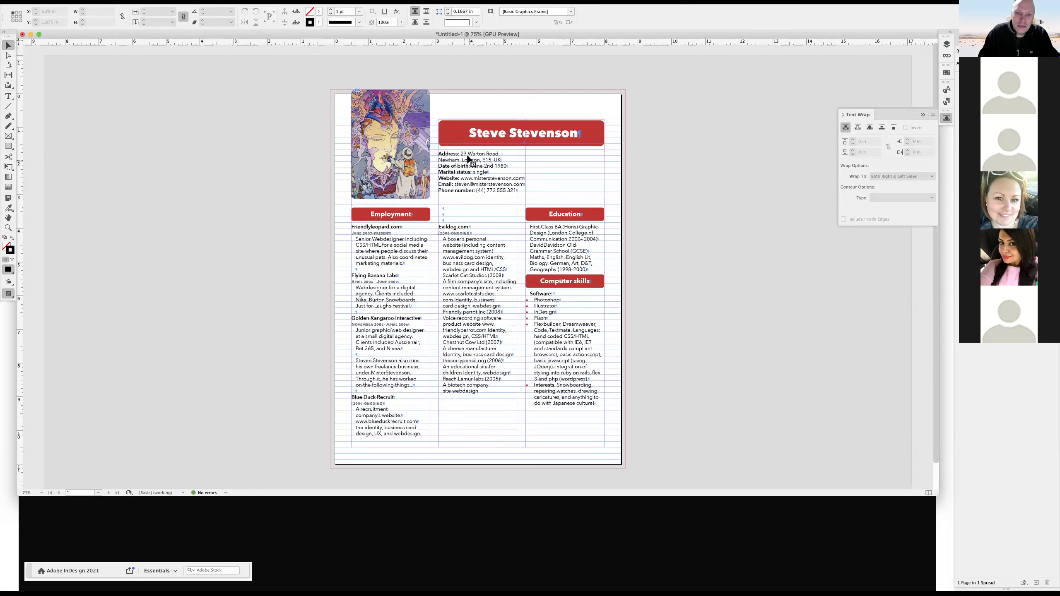
# Copy the email and phone number lines from the contact details beneath the name heading, and clear the text selection.
pyautogui.doubleClick(459, 154)
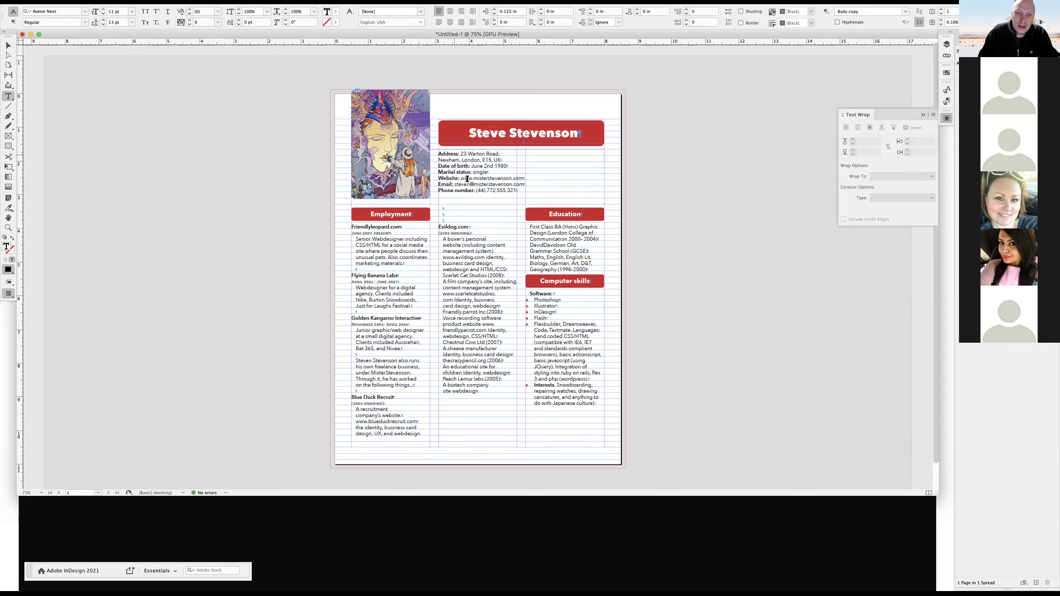
pyautogui.moveTo(496, 191); pyautogui.dragTo(530, 187)
pyautogui.click(443, 183)
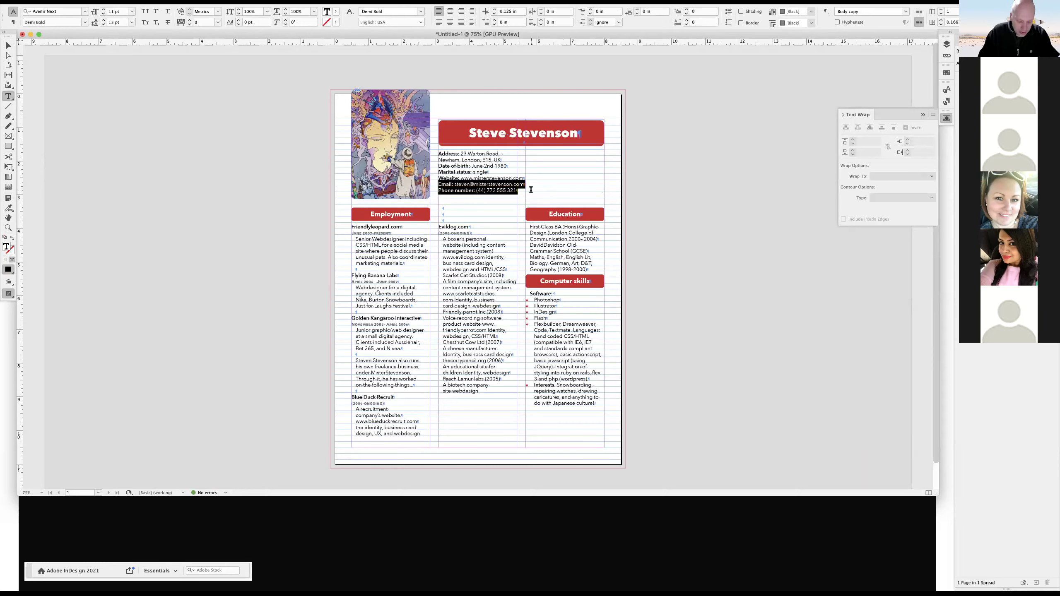
pyautogui.click(739, 164)
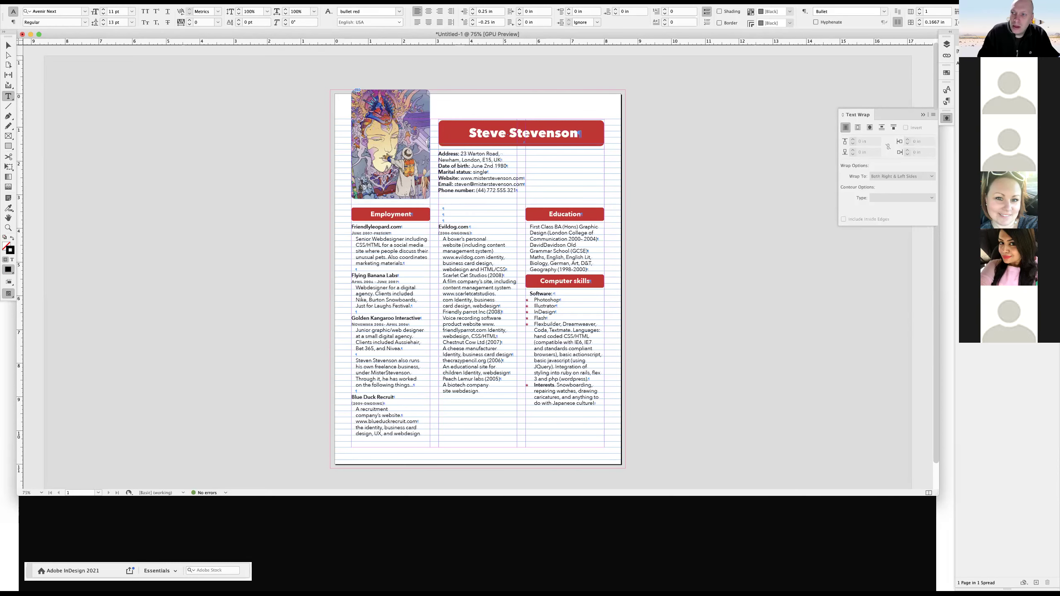
# Open the A-Master page and paste the copied contact lines onto it as a new text frame.
pyautogui.doubleClick(969, 63)
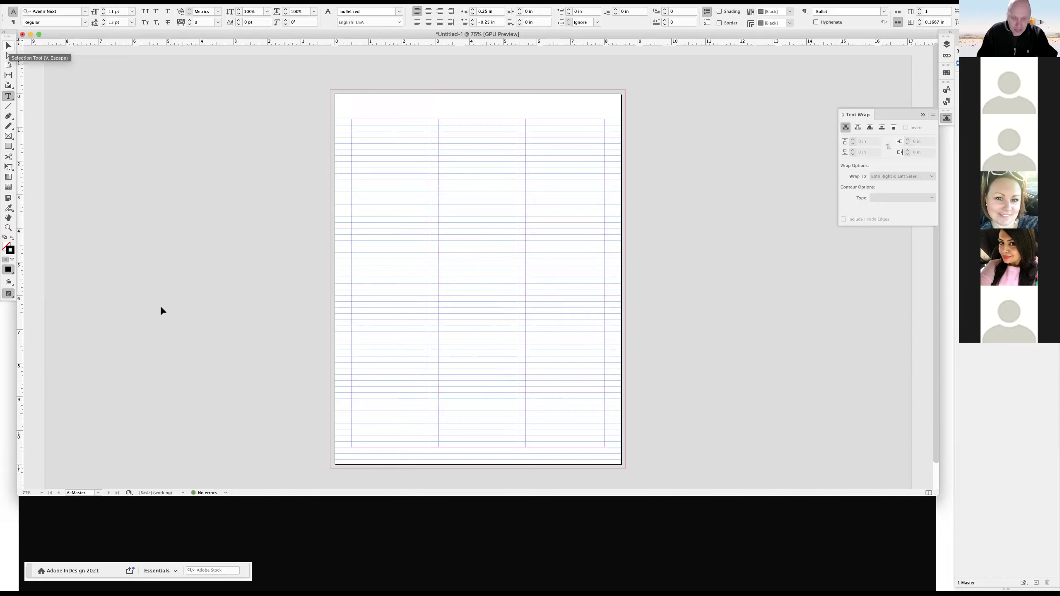
pyautogui.press('v')
pyautogui.press('super+v')
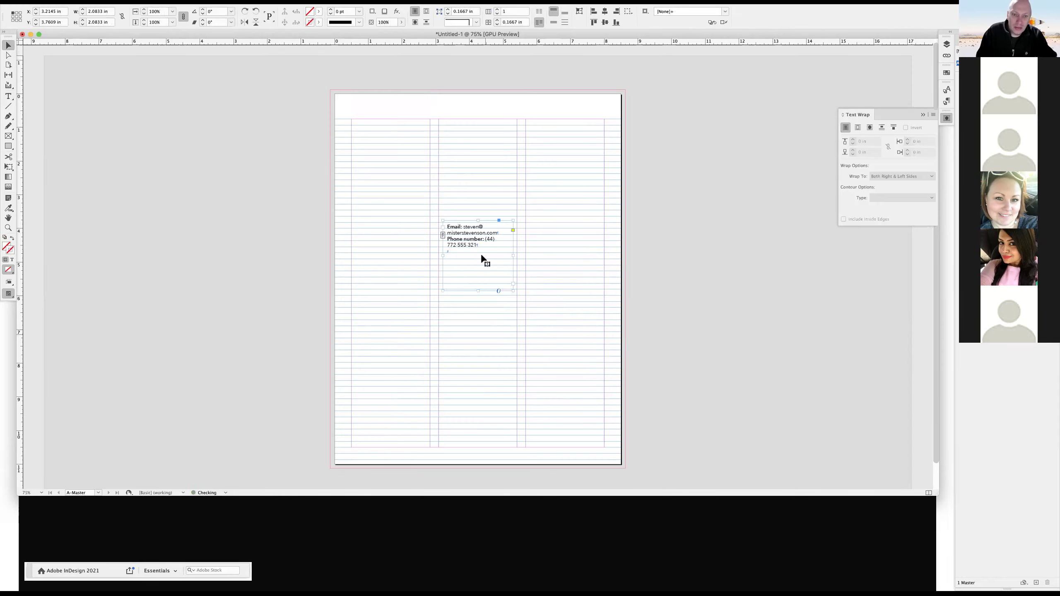
# Reduce the pasted contact text to 9 pt and resize its frame to about 4.79 in wide and 0.78 in high.
pyautogui.doubleClick(482, 255)
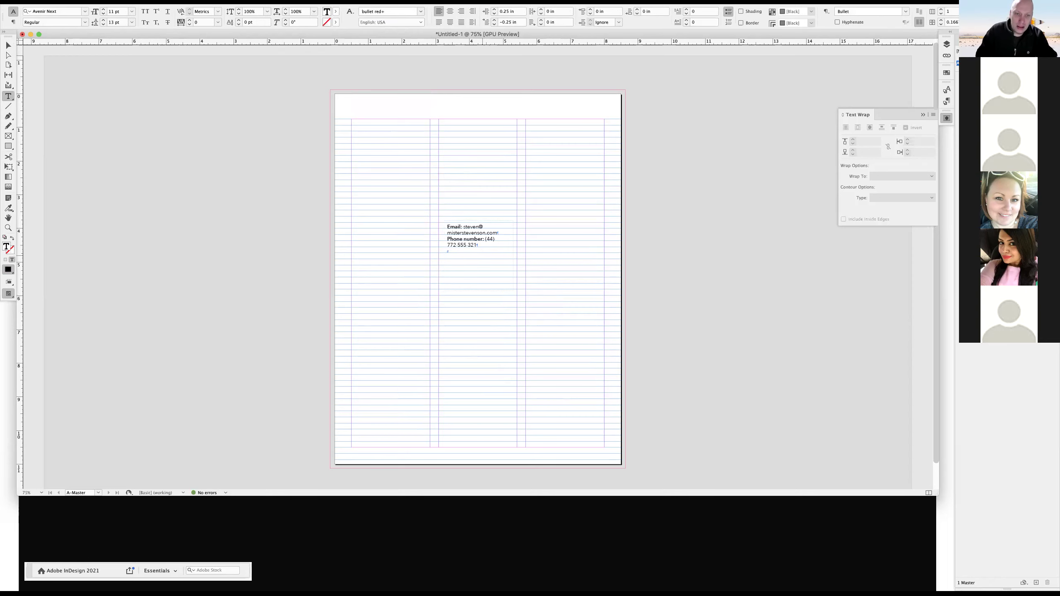
pyautogui.click(8, 46)
pyautogui.press('super+shift+comma')
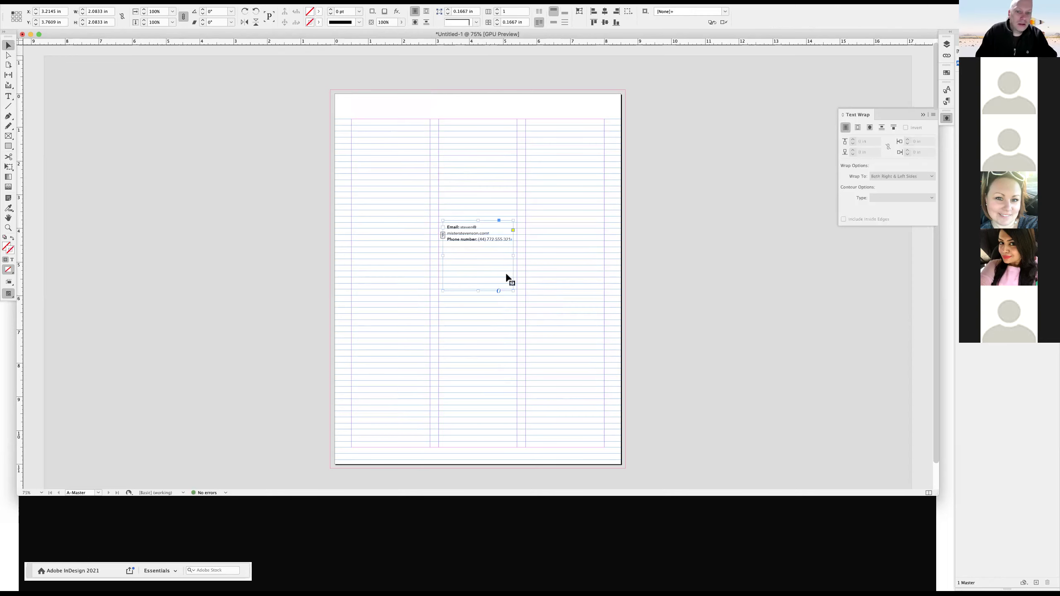
pyautogui.moveTo(513, 290); pyautogui.dragTo(587, 246)
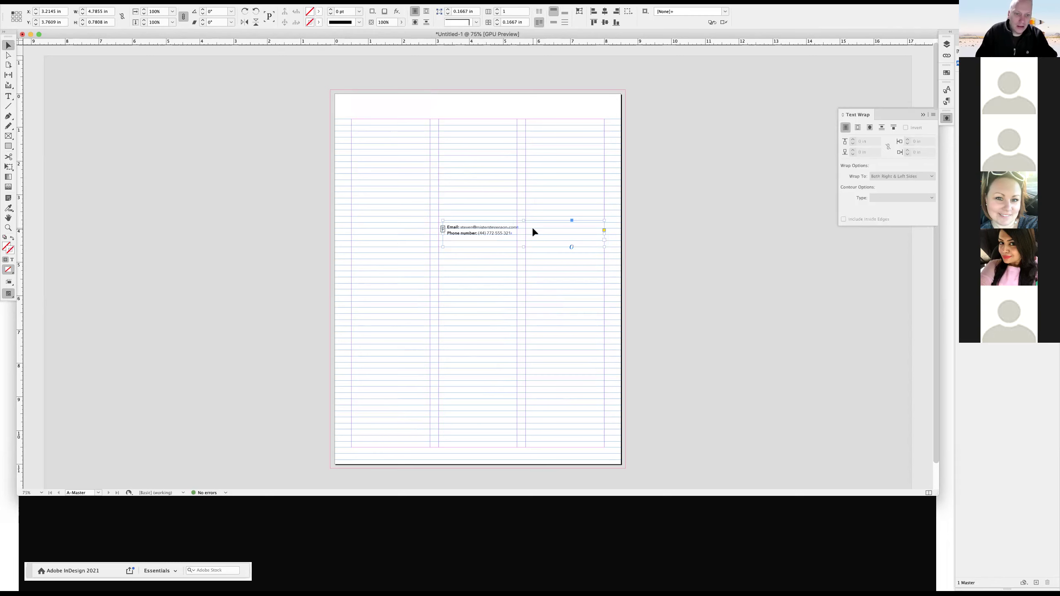
# Shorten the email line's label to "E" and remove the "Phone number" label from the line below it.
pyautogui.press('super+equal')
pyautogui.press('super+equal')
pyautogui.doubleClick(370, 256)
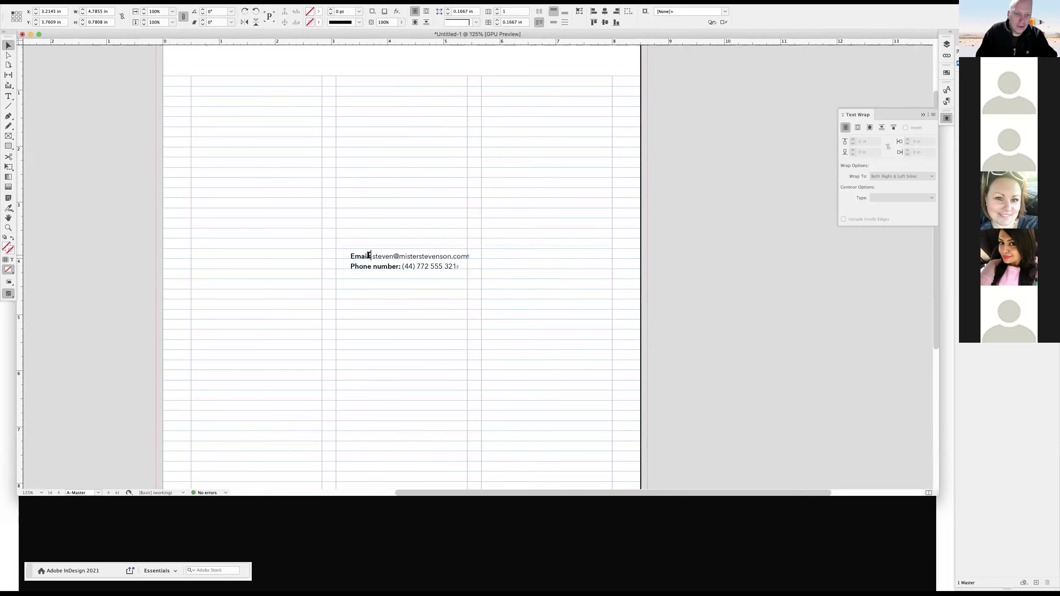
pyautogui.moveTo(354, 258); pyautogui.dragTo(400, 265)
pyautogui.press('BackSpace')
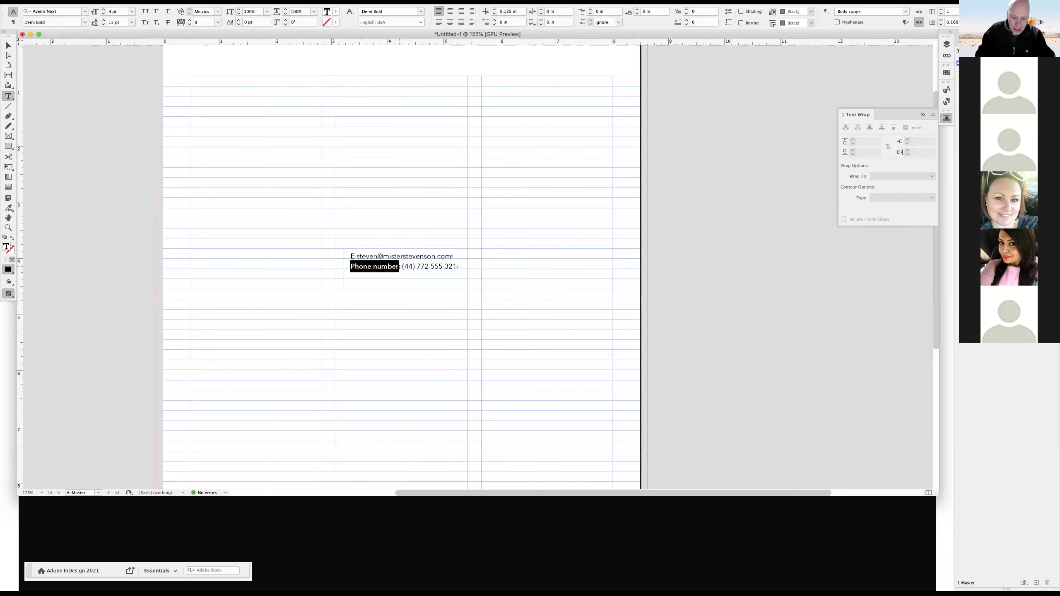
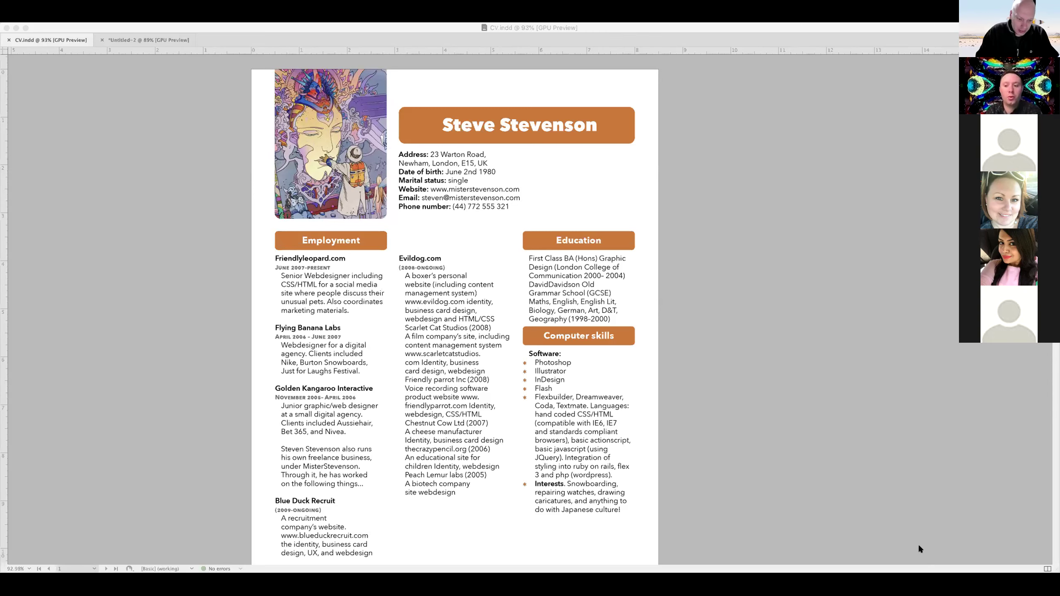
# Show the hidden characters and insert a tab after the "Address:" and "Date of birth:" labels in the contact details.
pyautogui.click(334, 587)
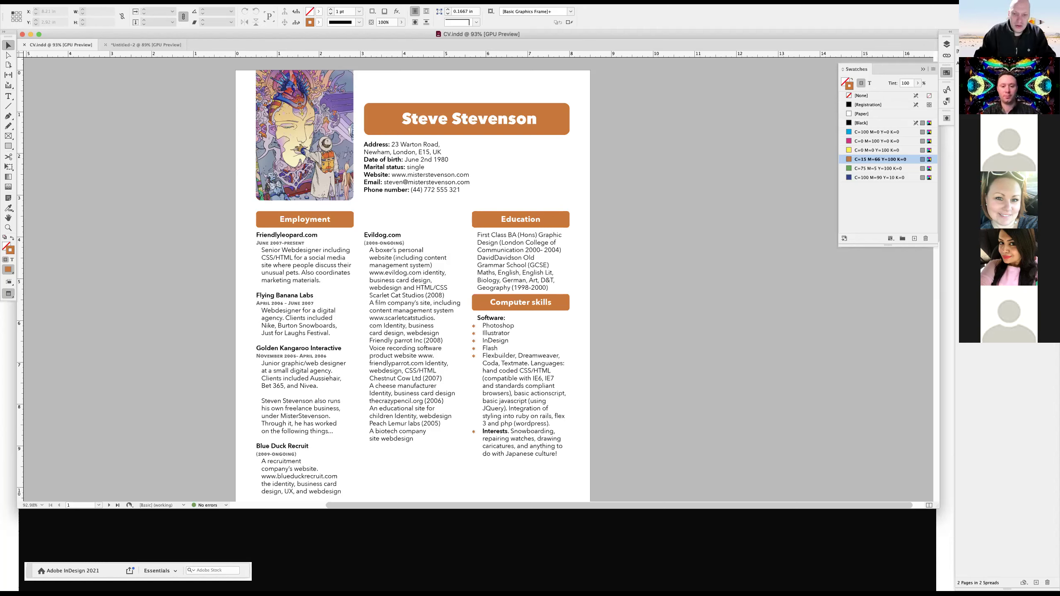
pyautogui.moveTo(453, 149); pyautogui.dragTo(532, 198)
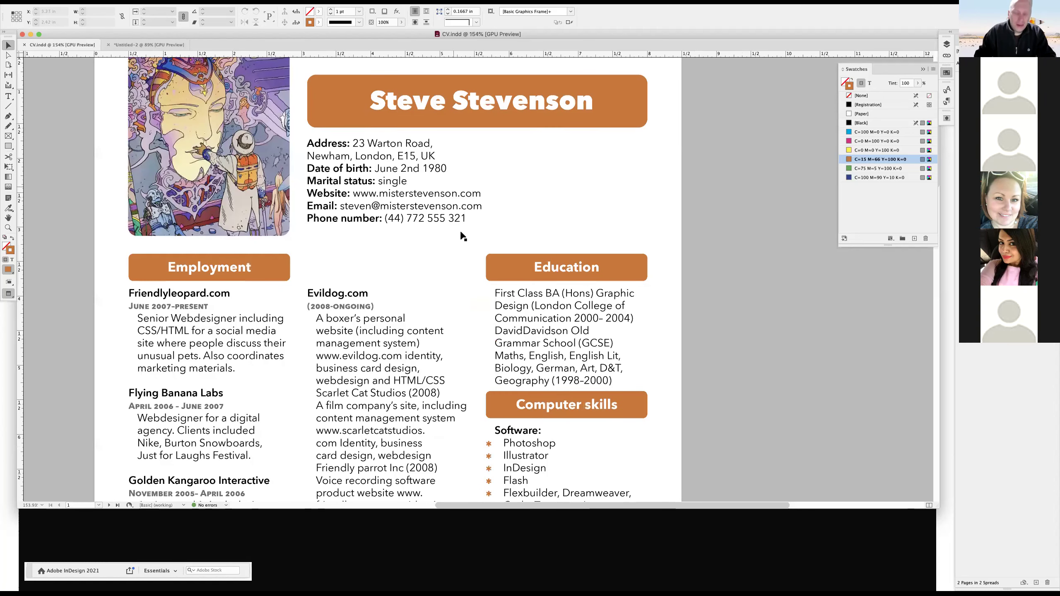
pyautogui.scroll(2, 463, 236)
pyautogui.press('w')
pyautogui.click(360, 190)
pyautogui.doubleClick(360, 189)
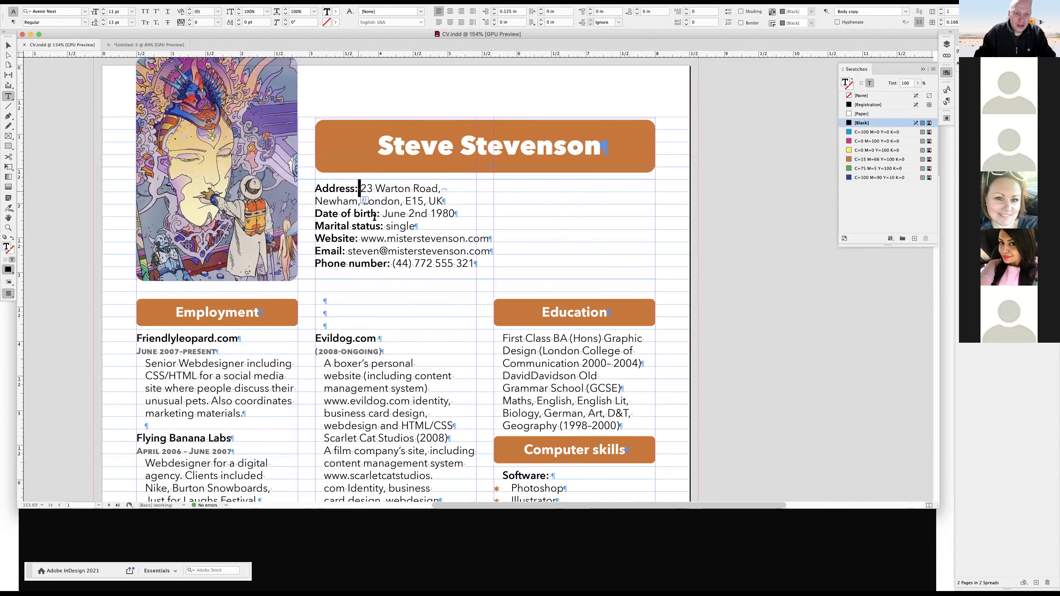
pyautogui.click(378, 213)
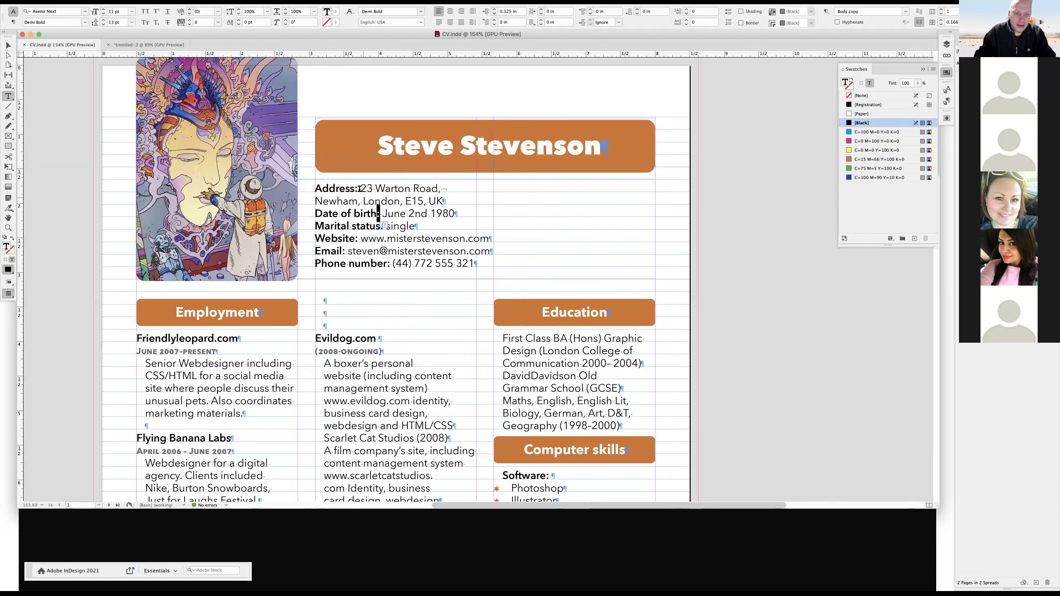
pyautogui.click(358, 188)
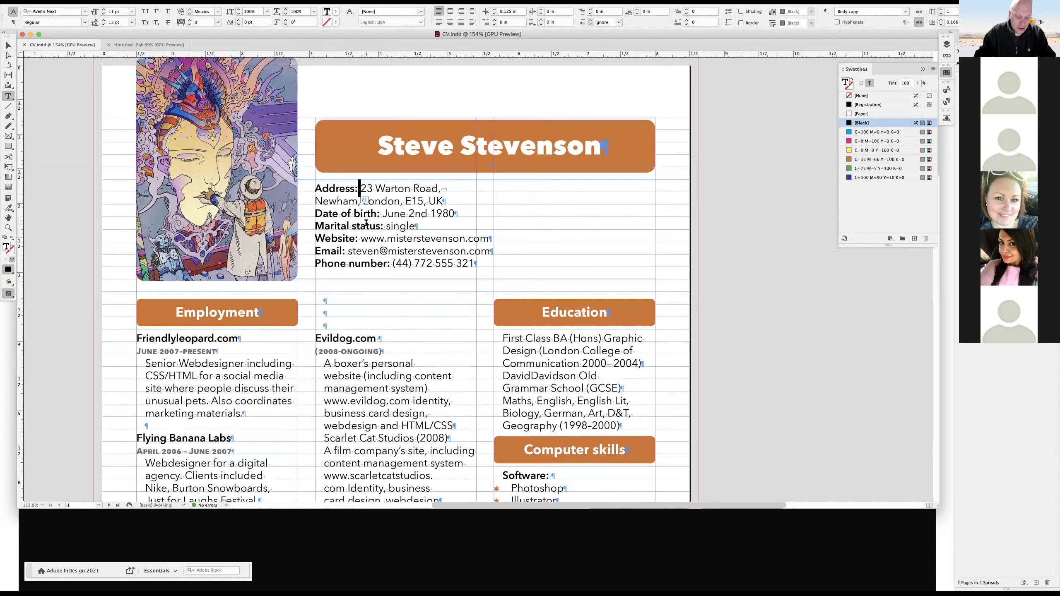
pyautogui.press('Tab')
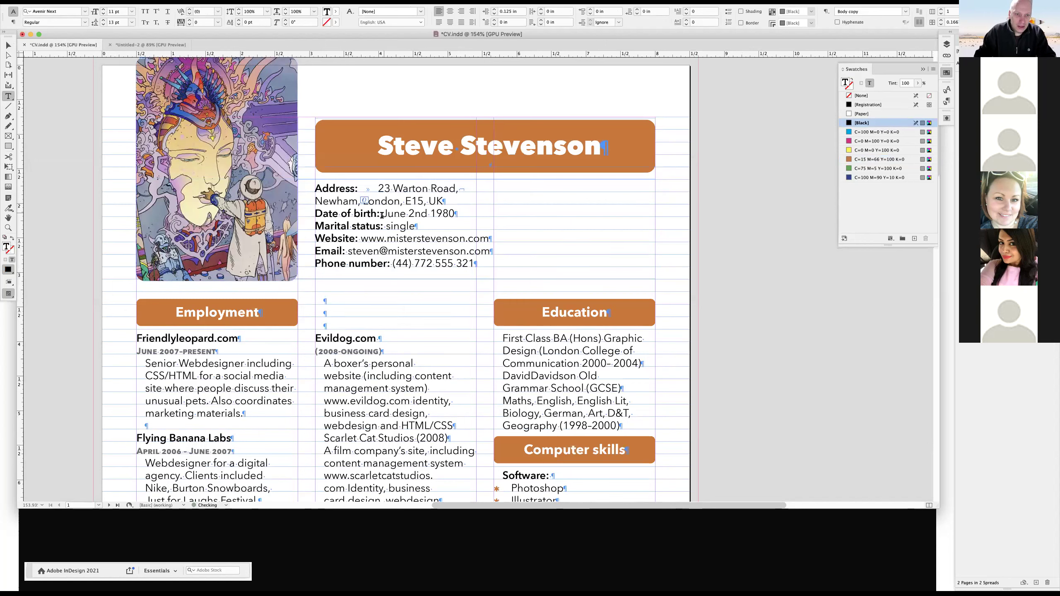
pyautogui.press('Down')
pyautogui.press('Down')
pyautogui.press('Tab')
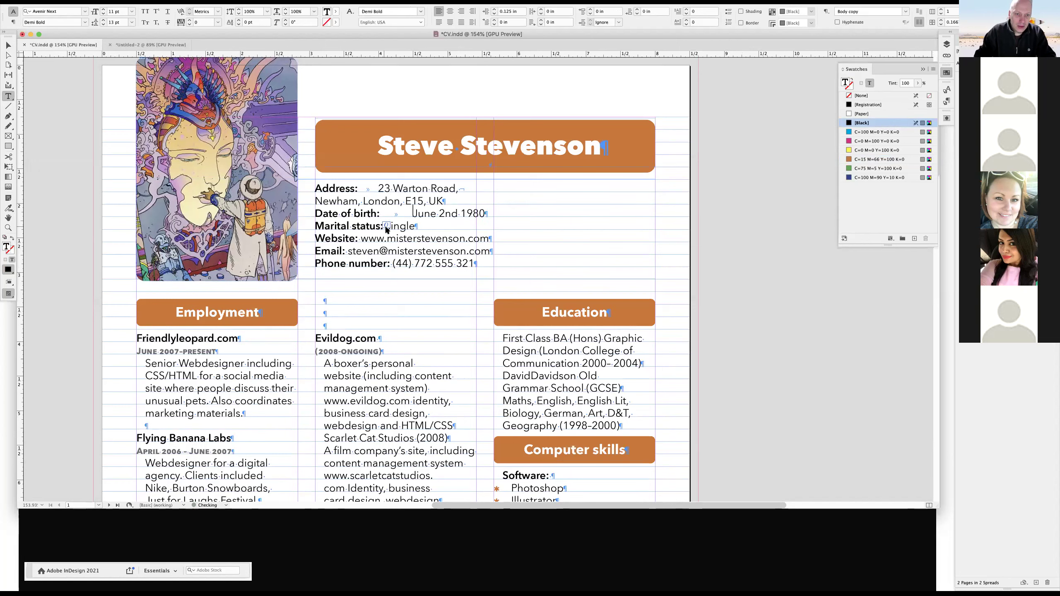
# Insert a tab after the "Marital status:", "Website:", "Email:" and "Phone number:" labels.
pyautogui.click(384, 226)
pyautogui.press('Tab')
pyautogui.click(360, 238)
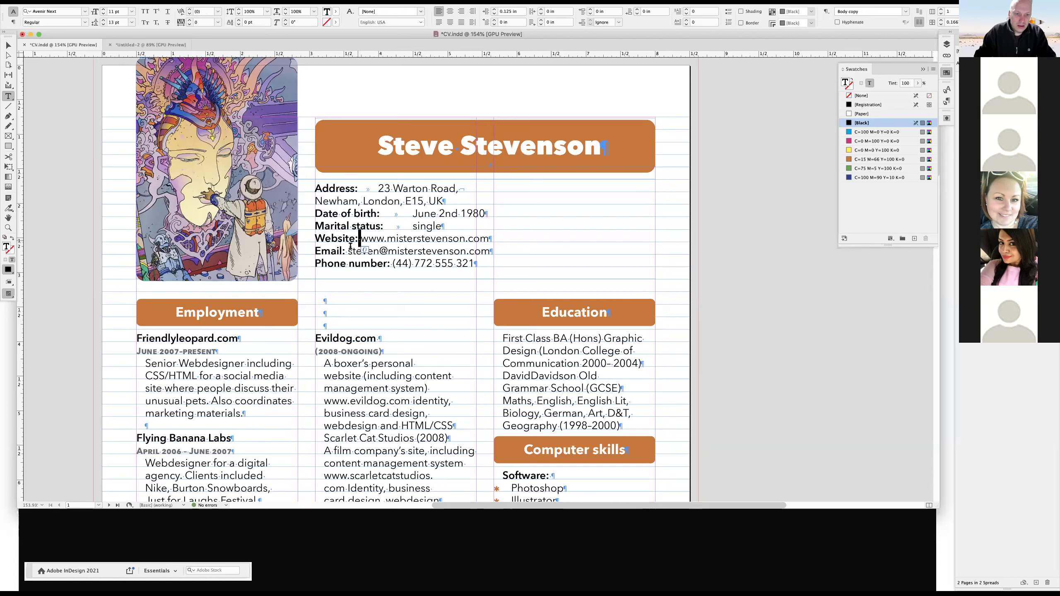
pyautogui.press('Tab')
pyautogui.click(347, 251)
pyautogui.press('Tab')
pyautogui.click(391, 263)
pyautogui.press('Tab')
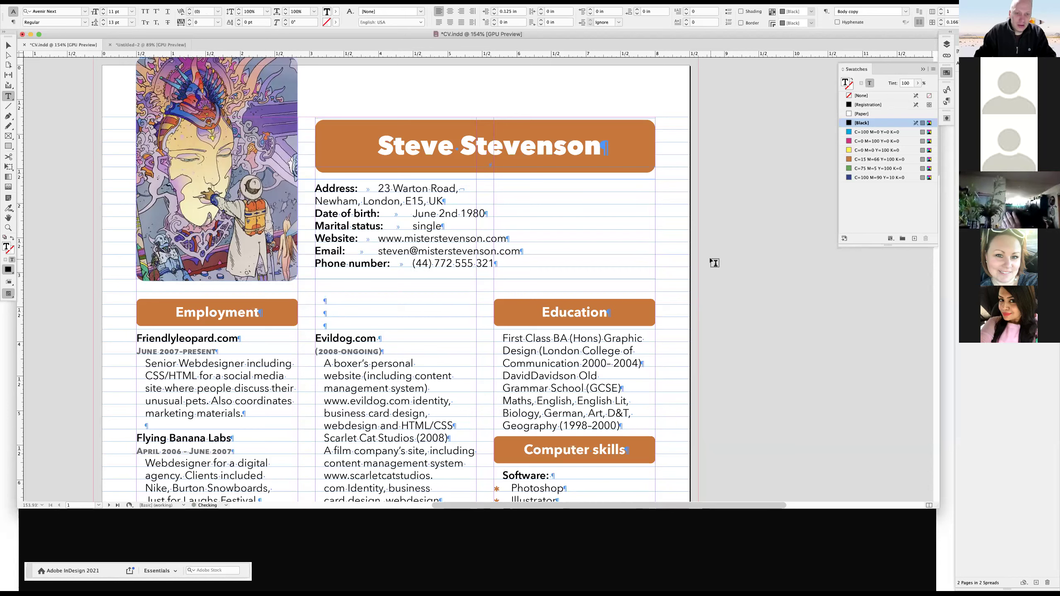
# Preview the tabbed contact details, select all their lines and open the Tabs ruler.
pyautogui.click(714, 263)
pyautogui.press('w')
pyautogui.moveTo(408, 188); pyautogui.dragTo(412, 263)
pyautogui.press('Right')
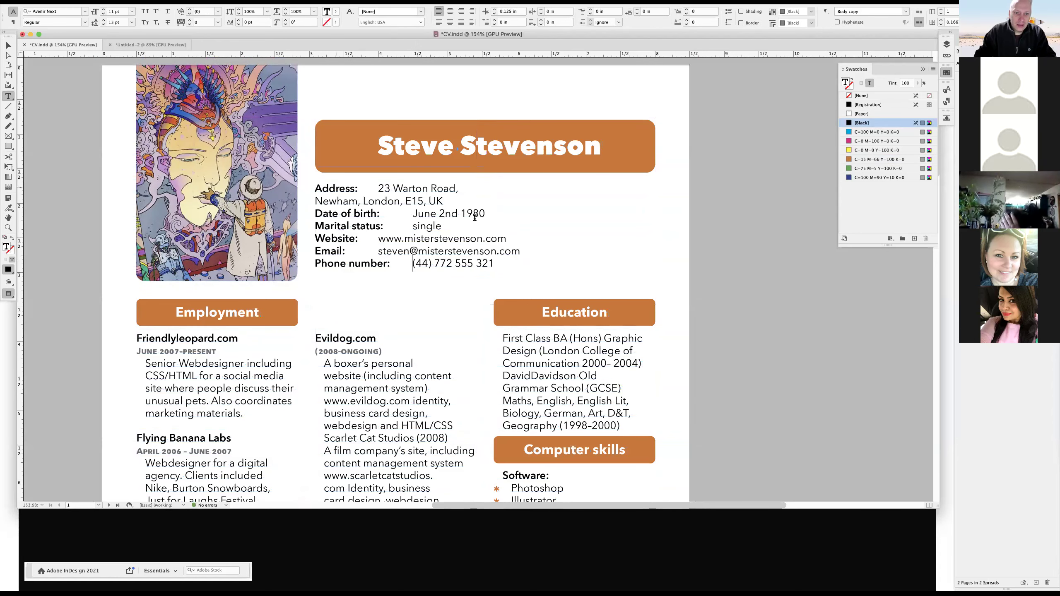
pyautogui.moveTo(487, 263); pyautogui.dragTo(335, 189)
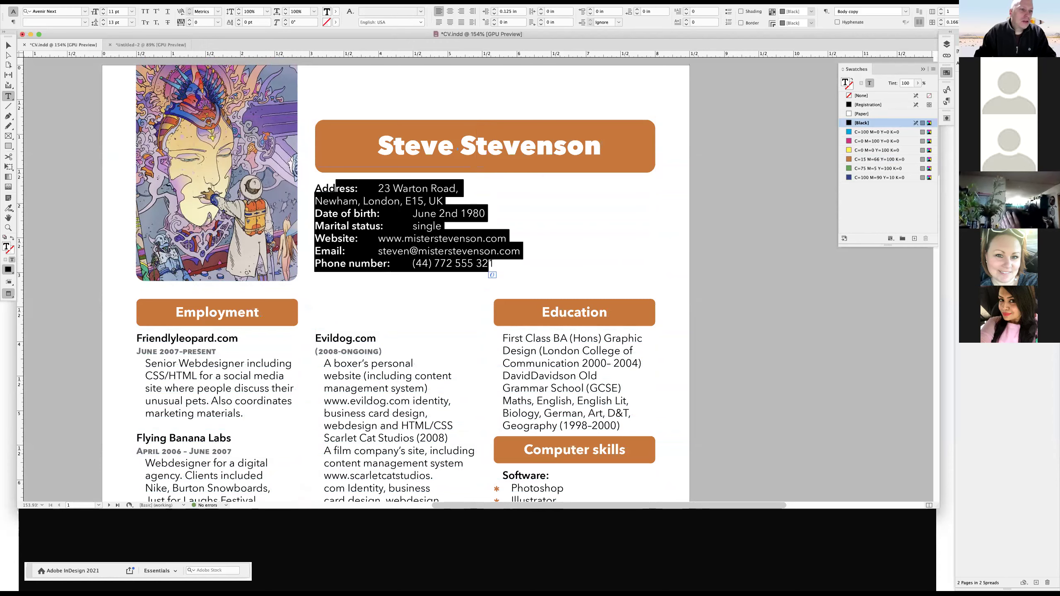
pyautogui.click(121, 1)
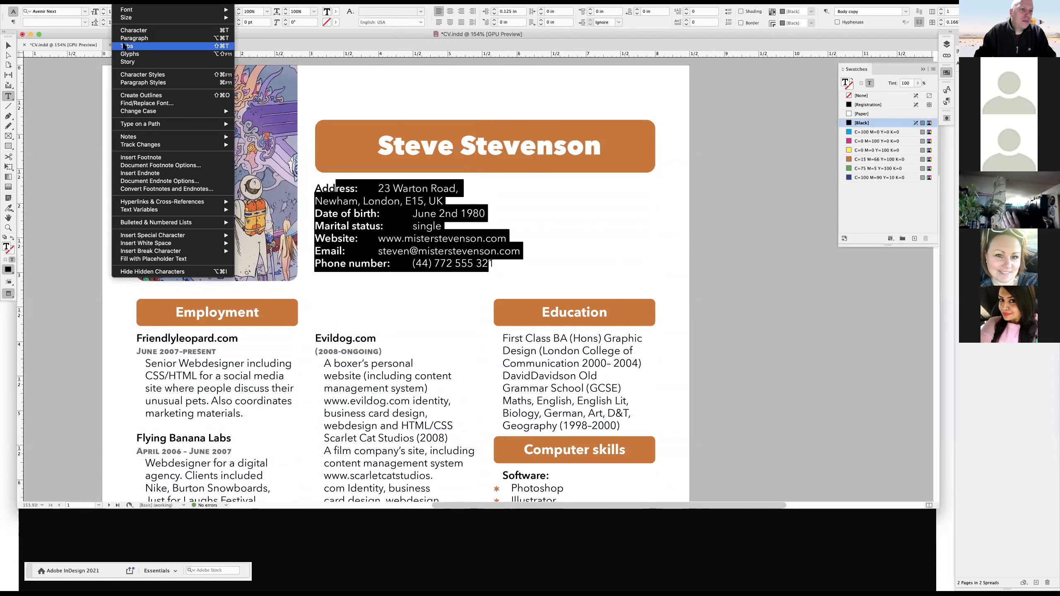
pyautogui.click(125, 46)
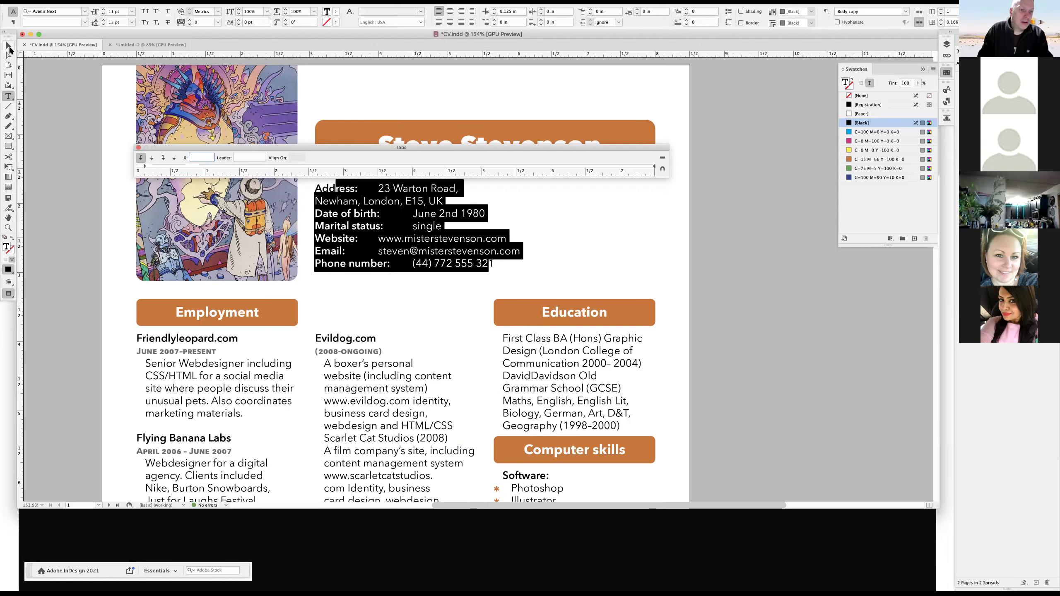
# Narrow the contact details frame to 4.9167 in wide, moving its left edge to the second column at X 3.0833 in.
pyautogui.press('Escape')
pyautogui.press('w')
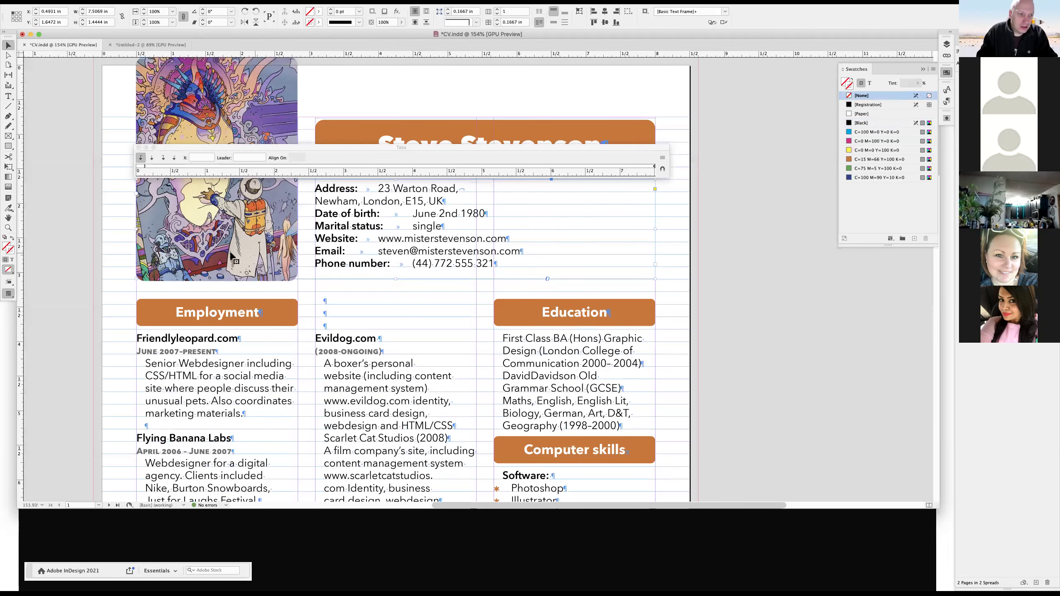
pyautogui.moveTo(137, 230); pyautogui.dragTo(315, 235)
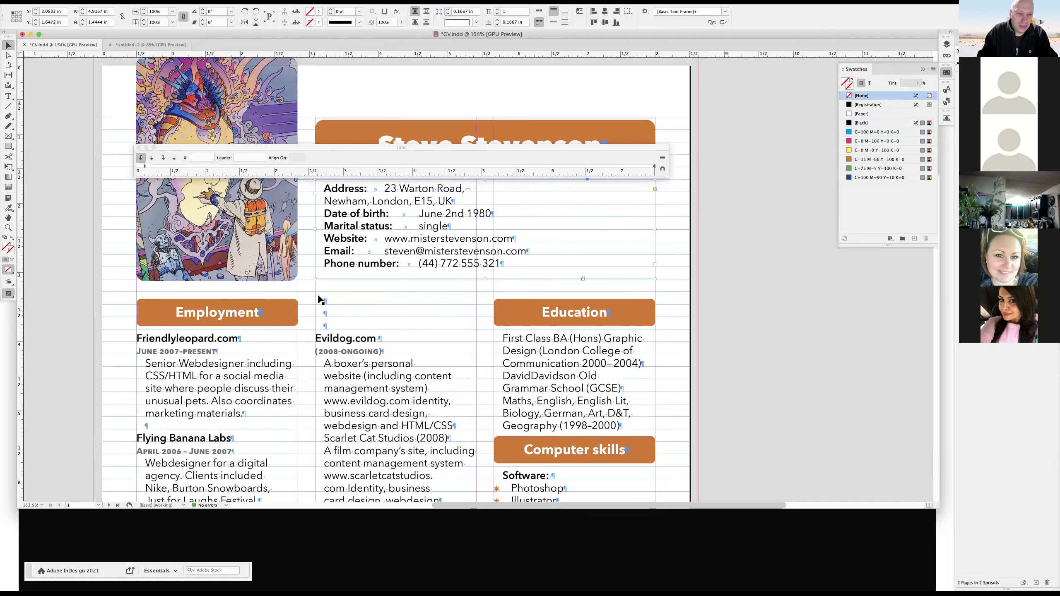
pyautogui.click(355, 159)
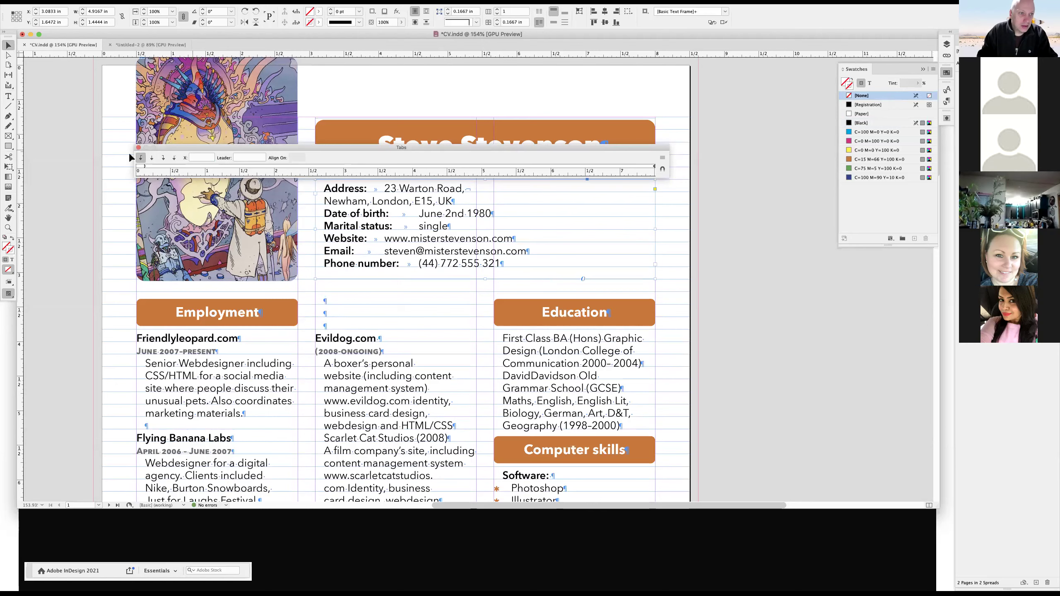
# Reopen the Tabs ruler for the selected contact lines and place a left tab stop at 1.375 in.
pyautogui.doubleClick(409, 188)
pyautogui.moveTo(409, 189); pyautogui.dragTo(411, 263)
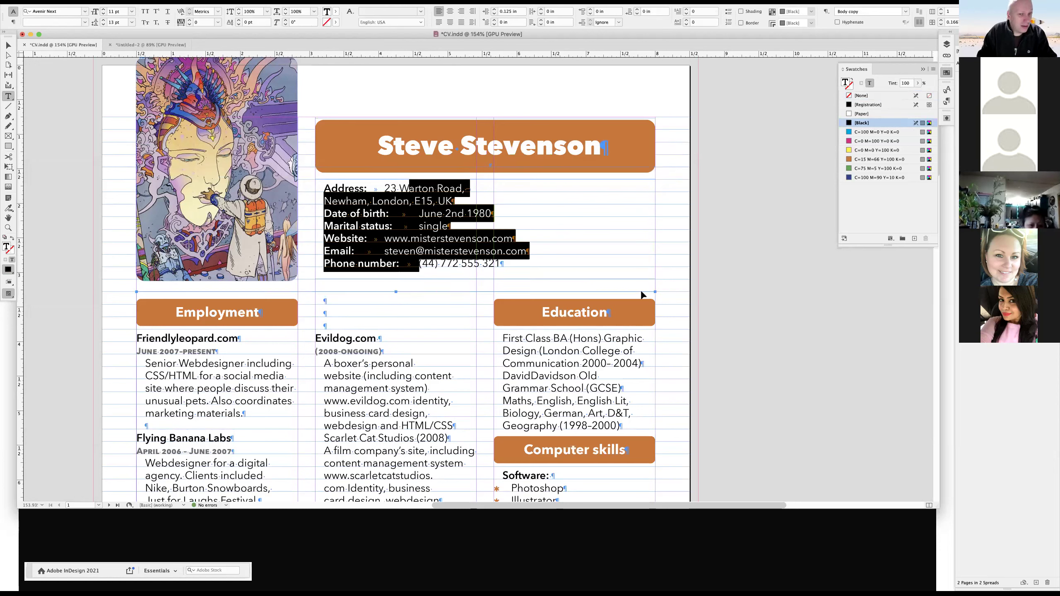
pyautogui.press('super+shift+t')
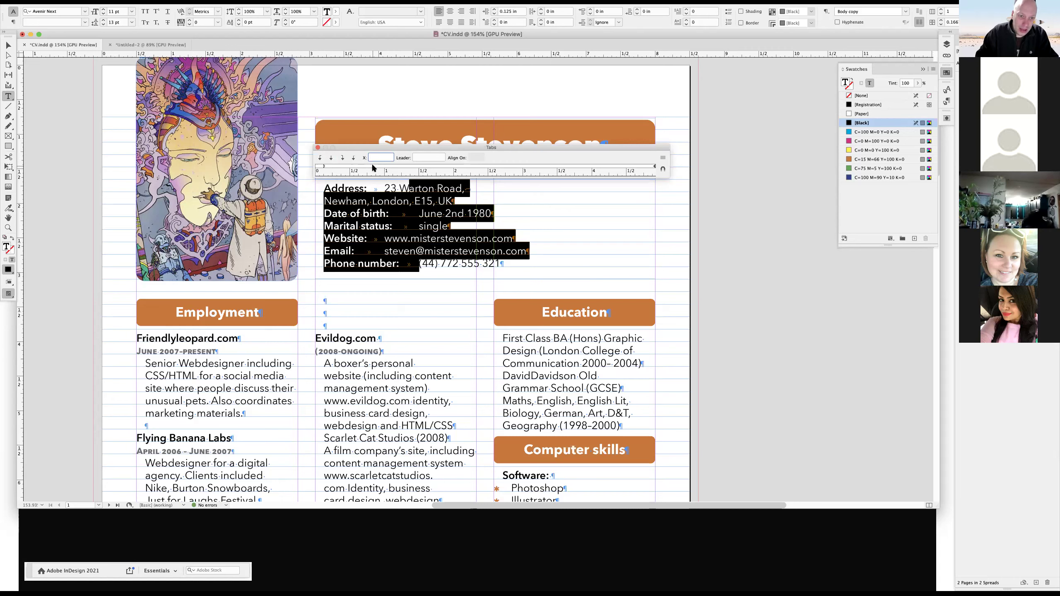
pyautogui.click(373, 167)
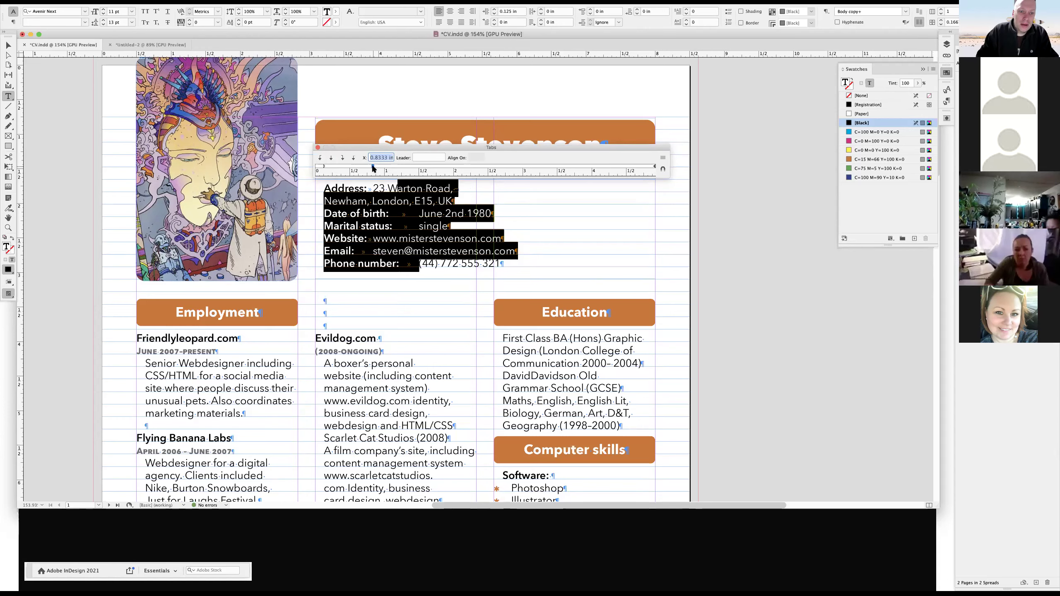
pyautogui.moveTo(373, 168); pyautogui.dragTo(412, 168)
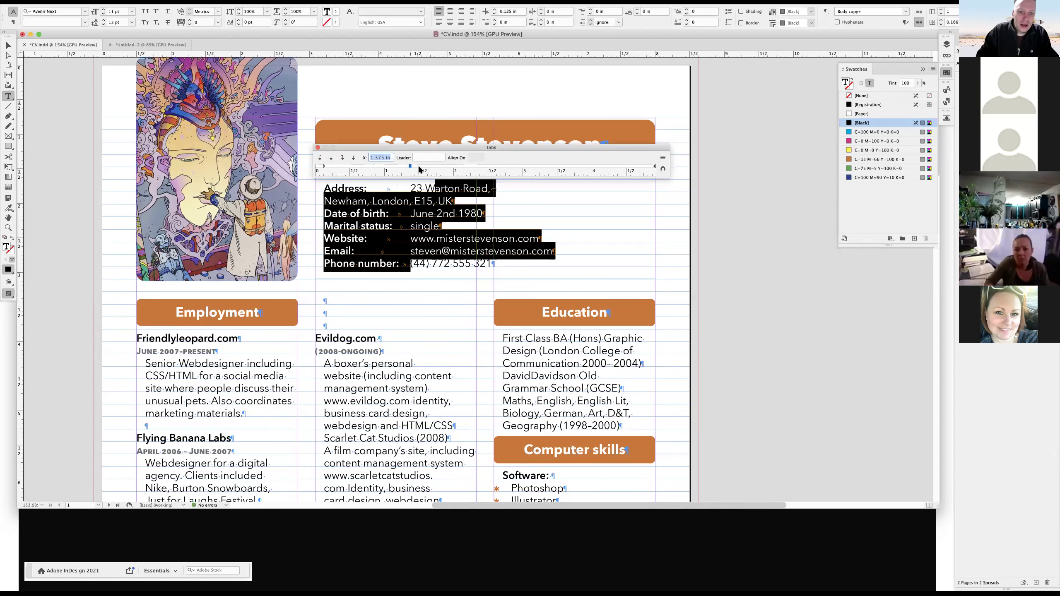
# Try other positions for the contact lines' tab stop in small increments, returning it to 1.375 in.
pyautogui.click(382, 158)
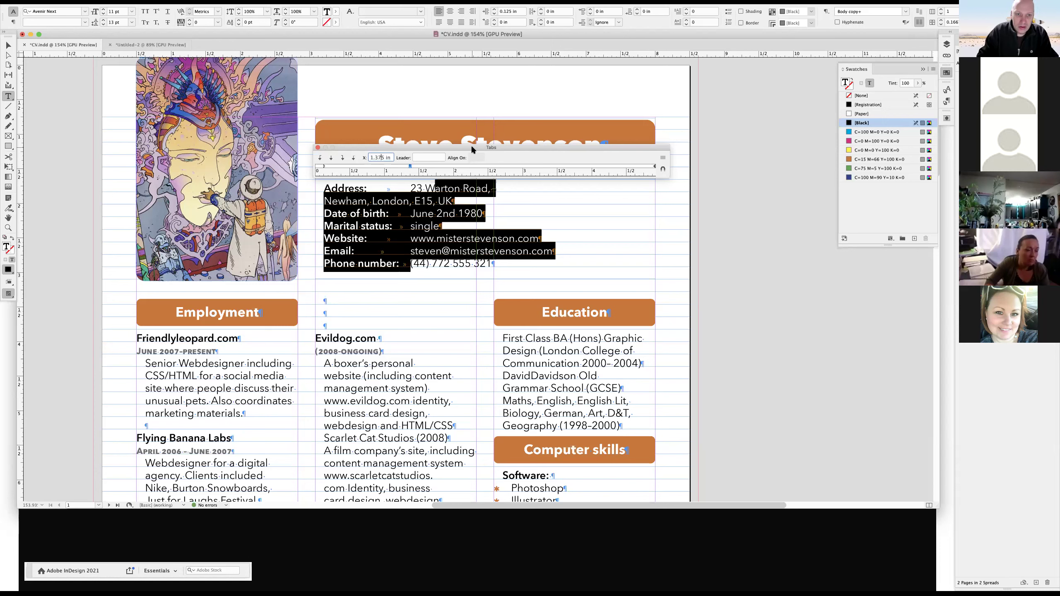
pyautogui.press('Up')
pyautogui.press('Up')
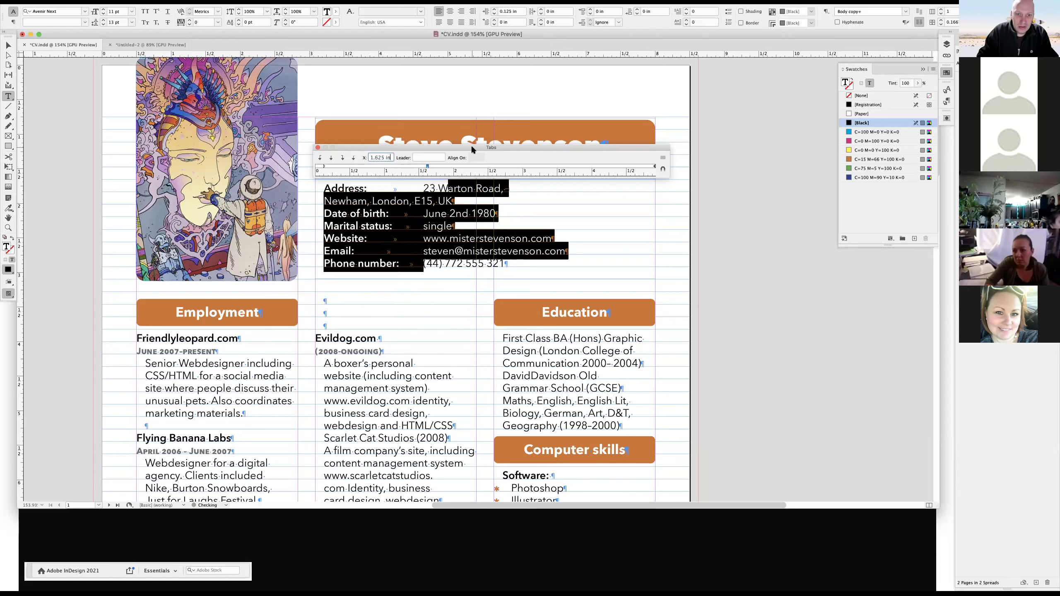
pyautogui.press('Up')
pyautogui.press('Down')
pyautogui.press('Down')
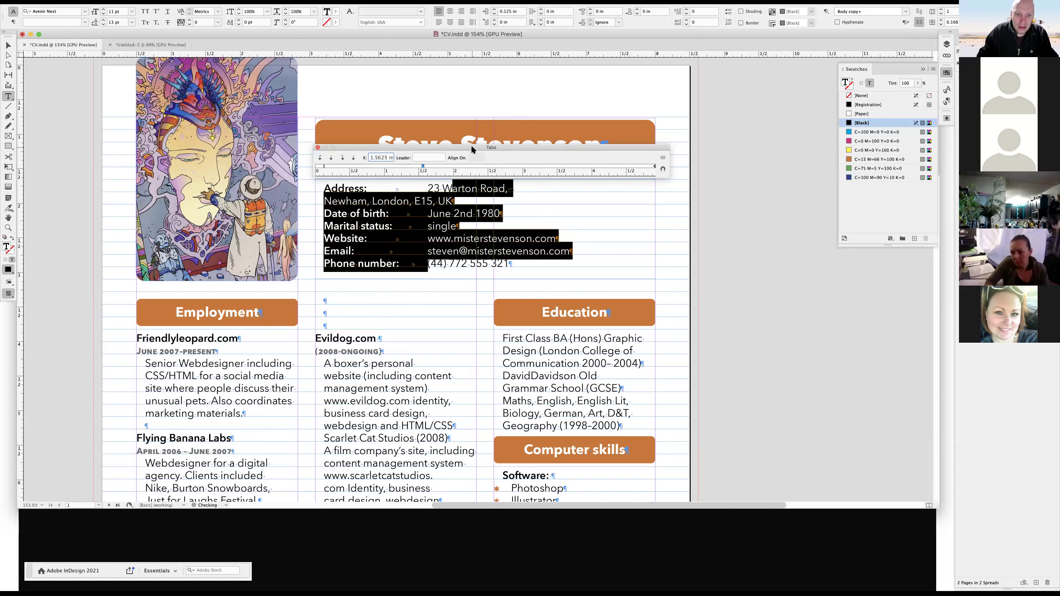
pyautogui.press('Down')
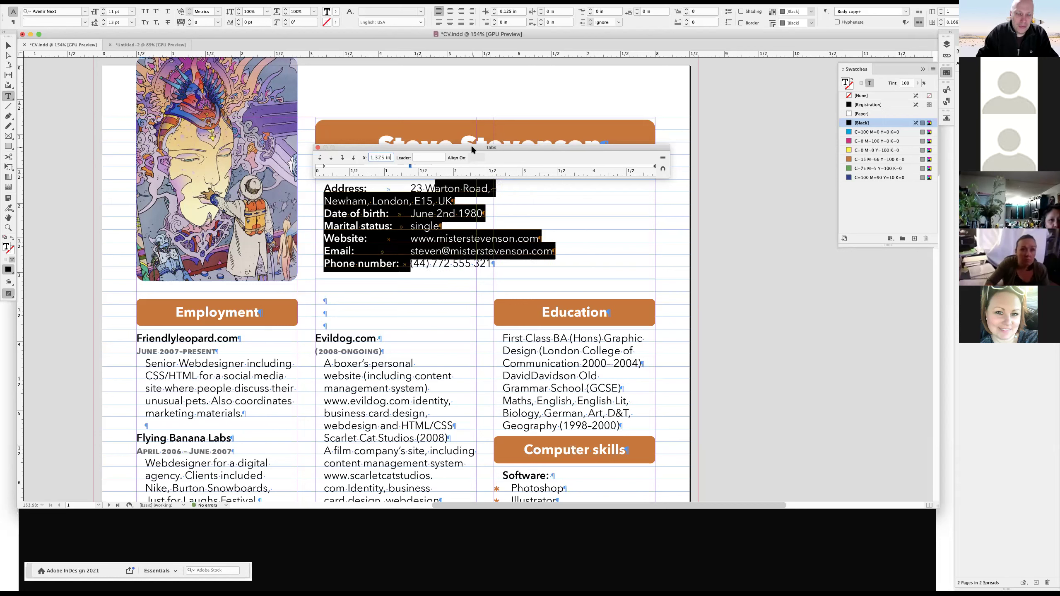
pyautogui.press('Down')
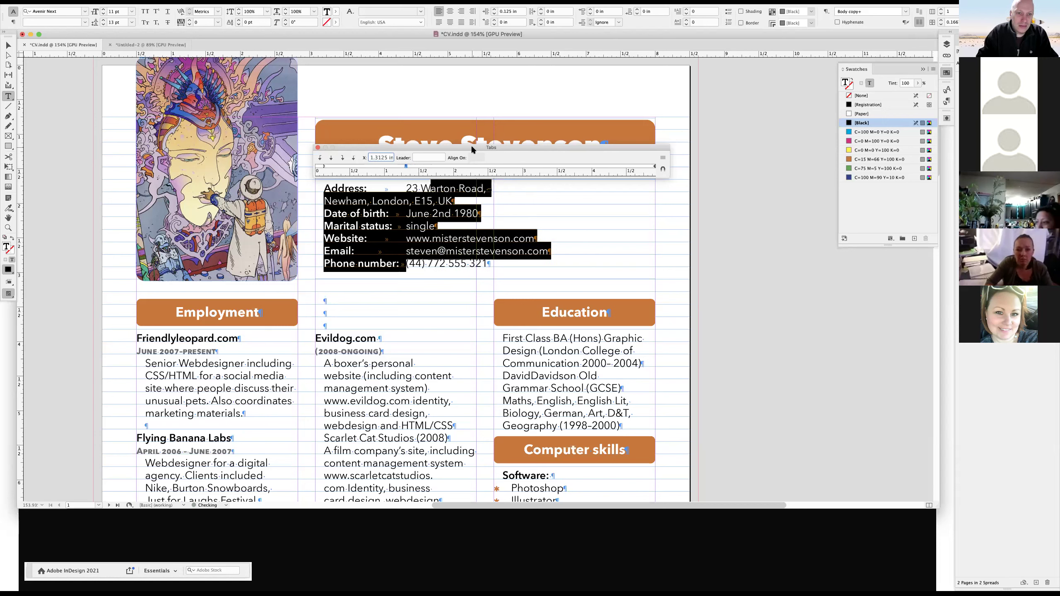
pyautogui.press('Down')
pyautogui.press('Up')
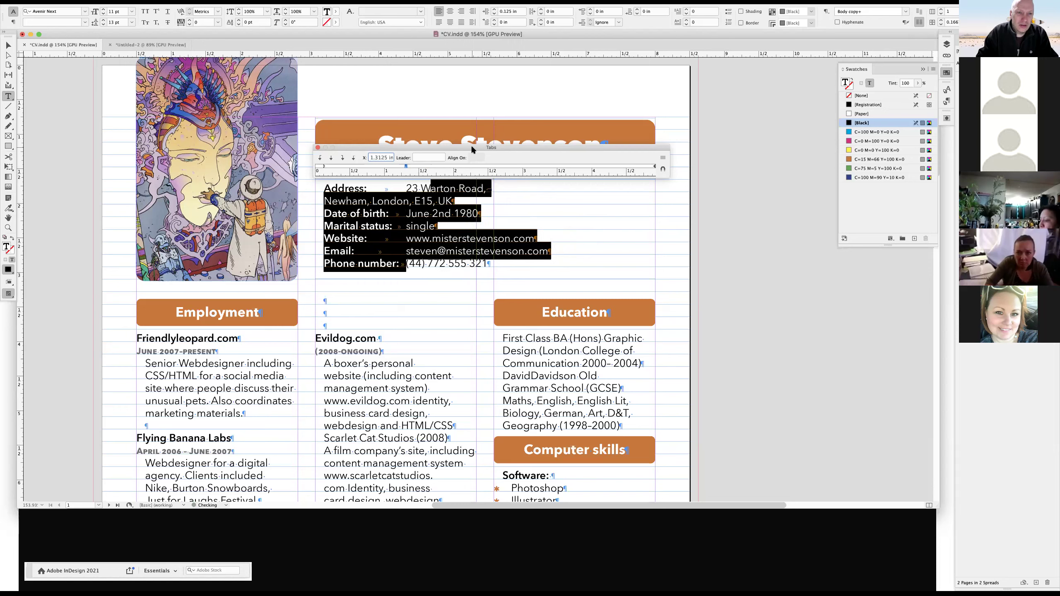
pyautogui.press('Up')
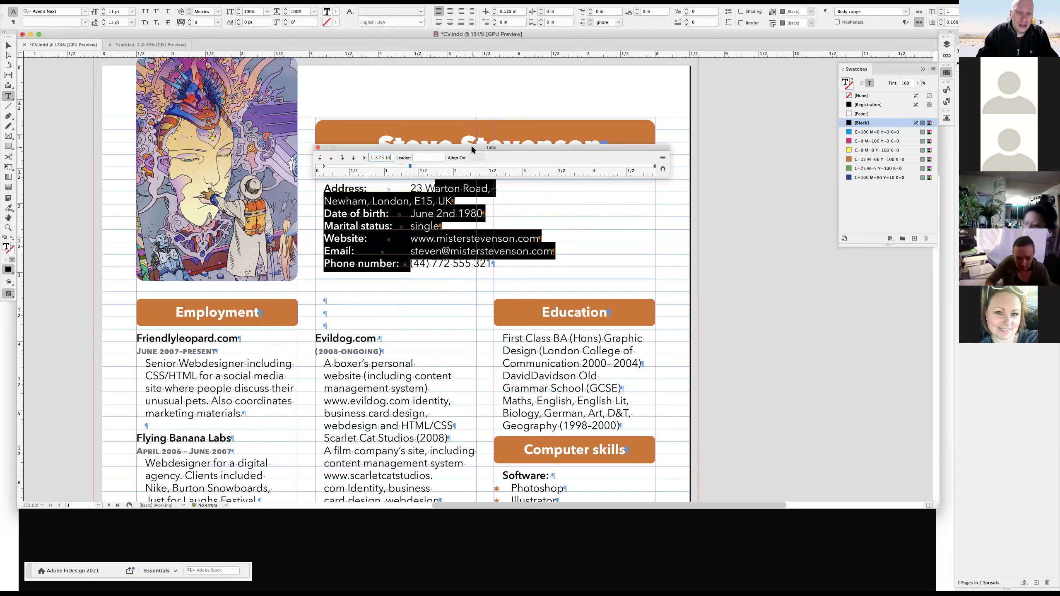
pyautogui.press('Down')
pyautogui.press('Up')
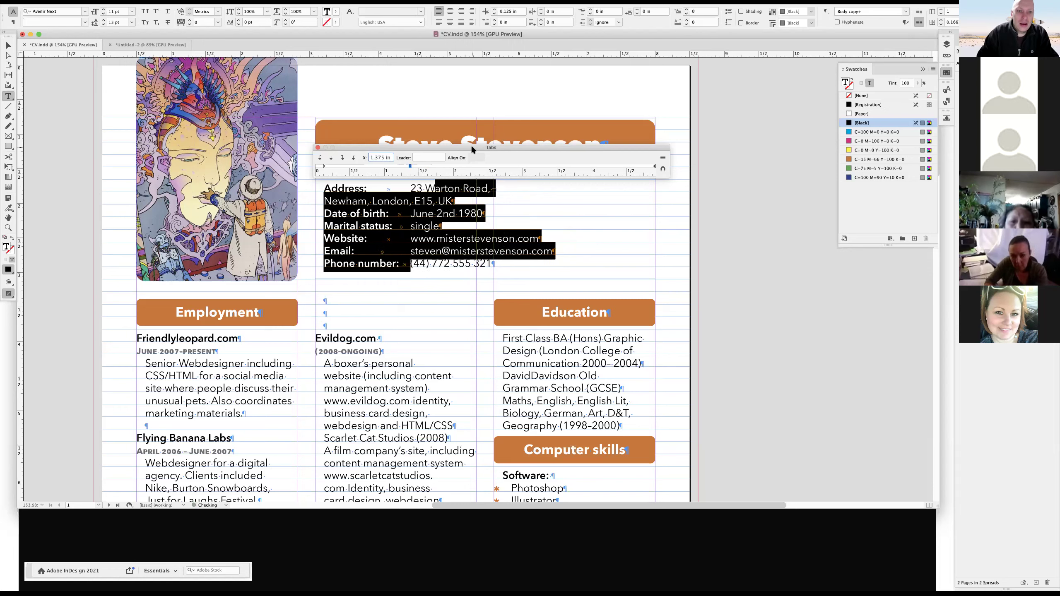
# Preview the contact details and examine how the second line of the address aligns with the tabbed values.
pyautogui.click(676, 260)
pyautogui.press('w')
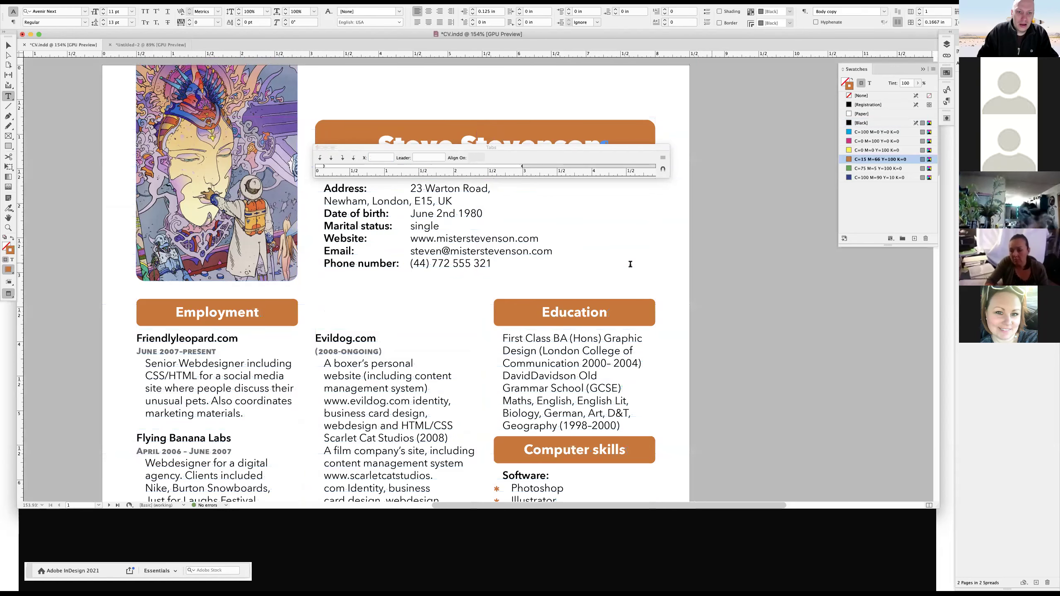
pyautogui.moveTo(386, 213); pyautogui.dragTo(346, 201)
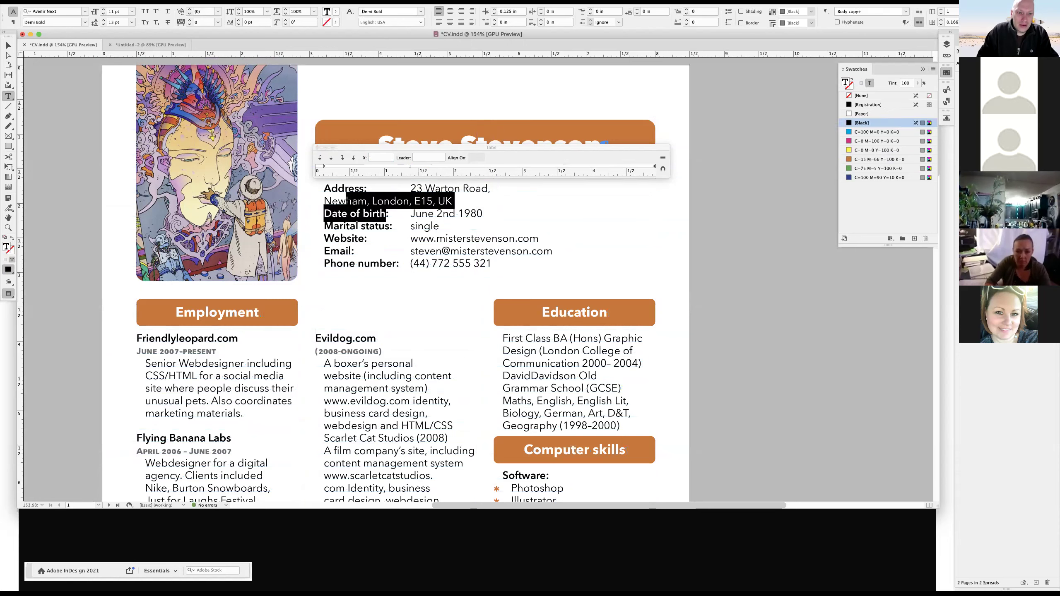
pyautogui.click(347, 200)
pyautogui.tripleClick(348, 201)
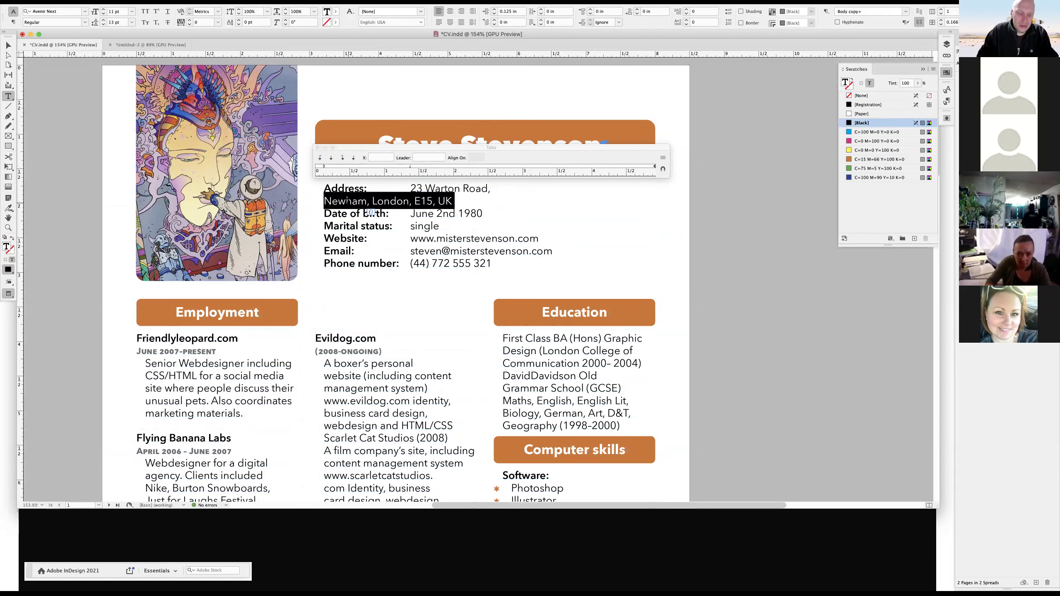
pyautogui.click(711, 284)
pyautogui.press('w')
pyautogui.click(329, 197)
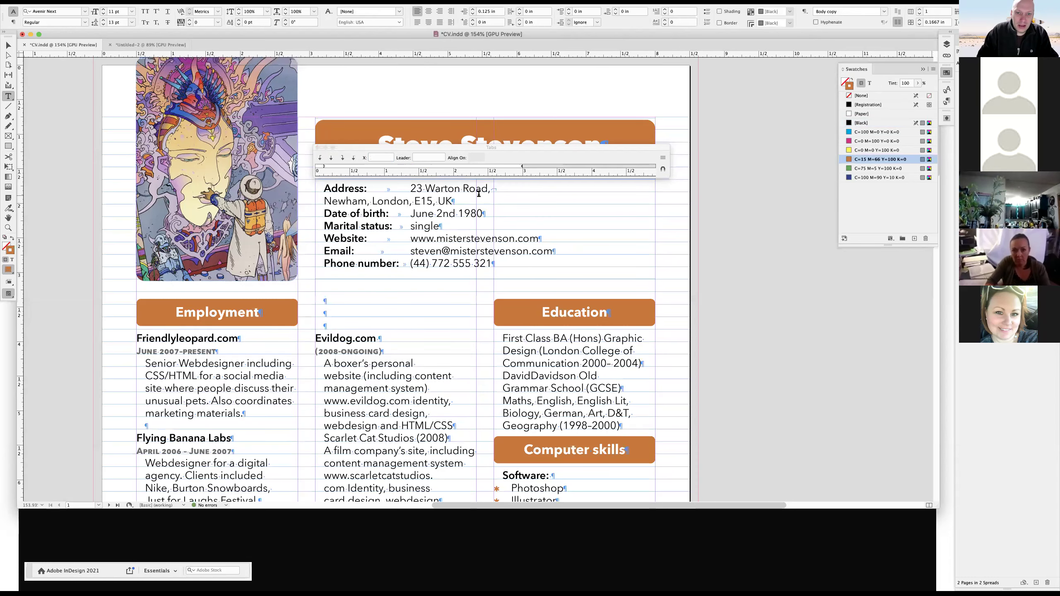
# Insert an Indent to Here character in front of the street address and remove the stray characters there.
pyautogui.click(492, 190)
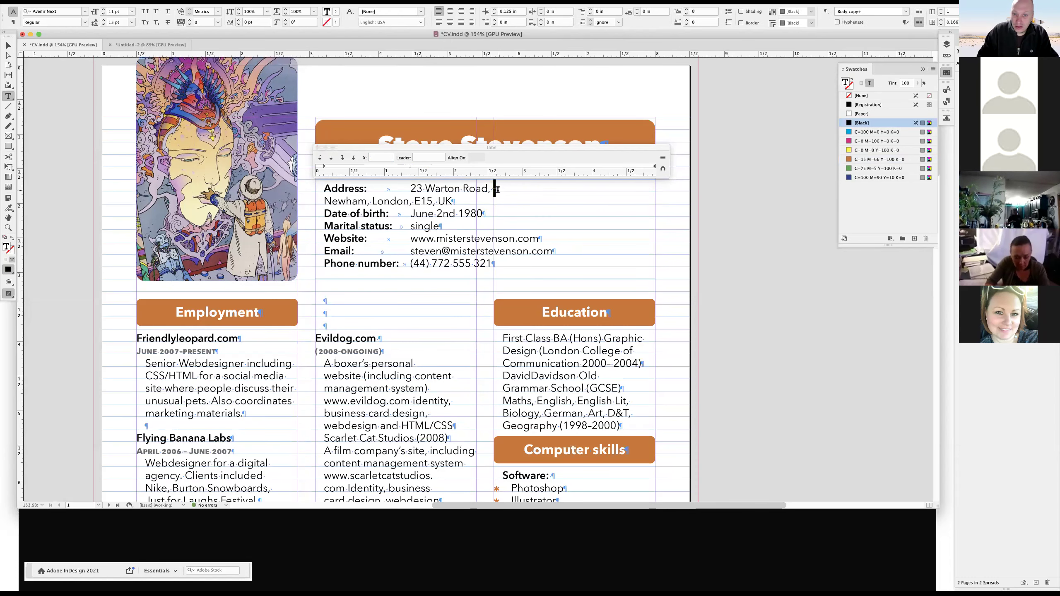
pyautogui.click(409, 190)
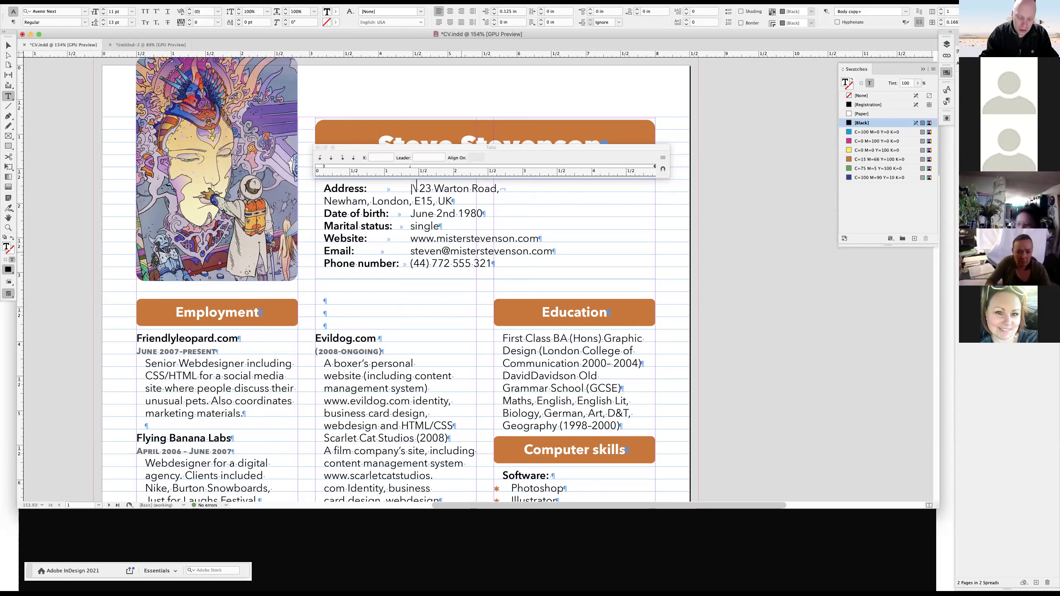
pyautogui.press('super+equal')
pyautogui.press('super+equal')
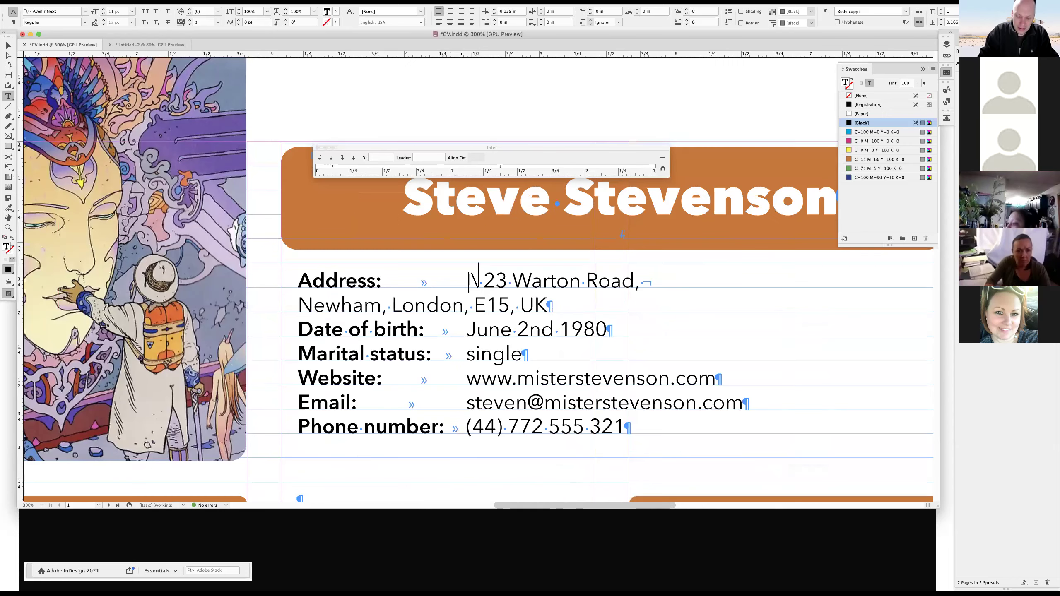
pyautogui.press('Delete')
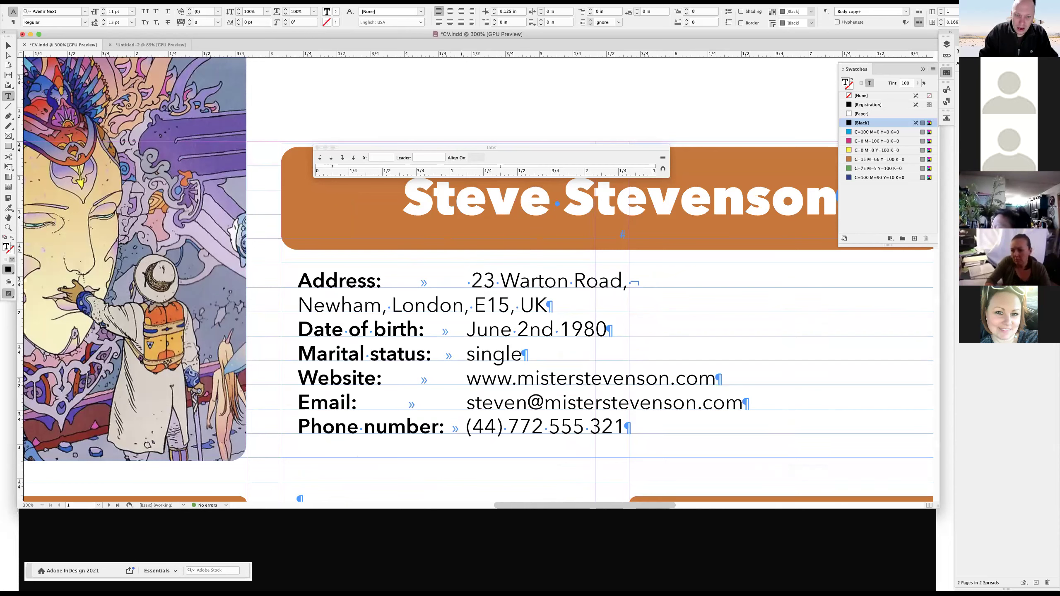
pyautogui.press('super+backslash')
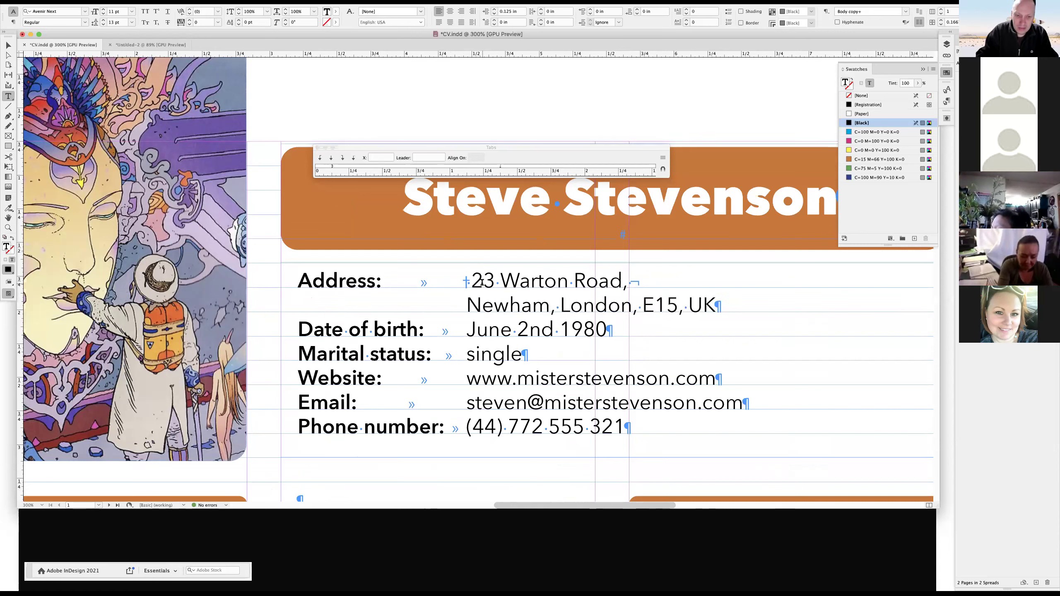
# Delete the stray space in front of the street address and check how both address lines align.
pyautogui.press('Delete')
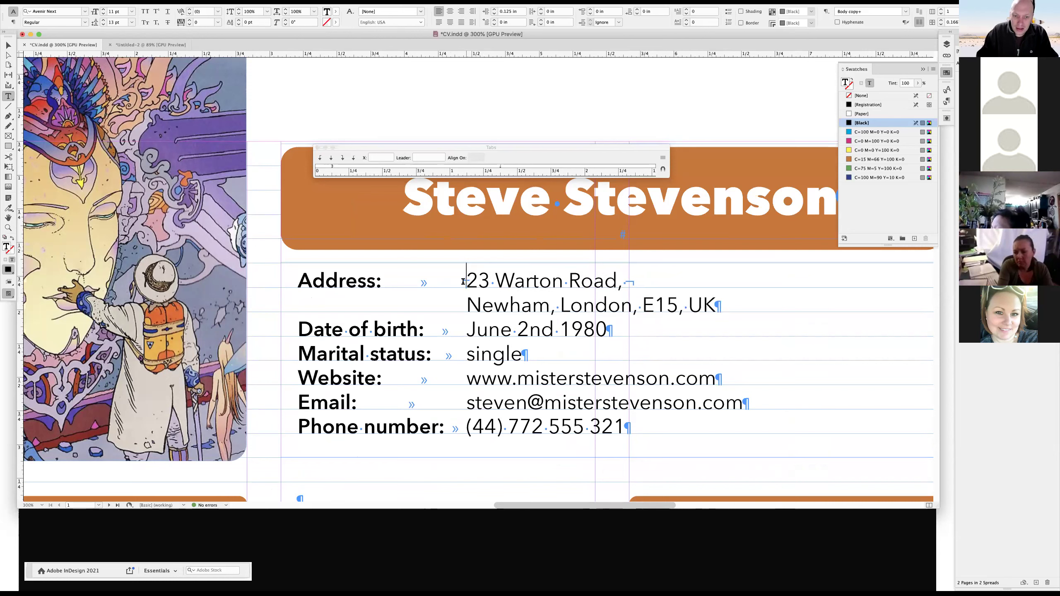
pyautogui.moveTo(461, 284)
pyautogui.mouseDown()
pyautogui.moveTo(478, 307)
pyautogui.moveTo(622, 309)
pyautogui.mouseUp()
pyautogui.click(466, 281)
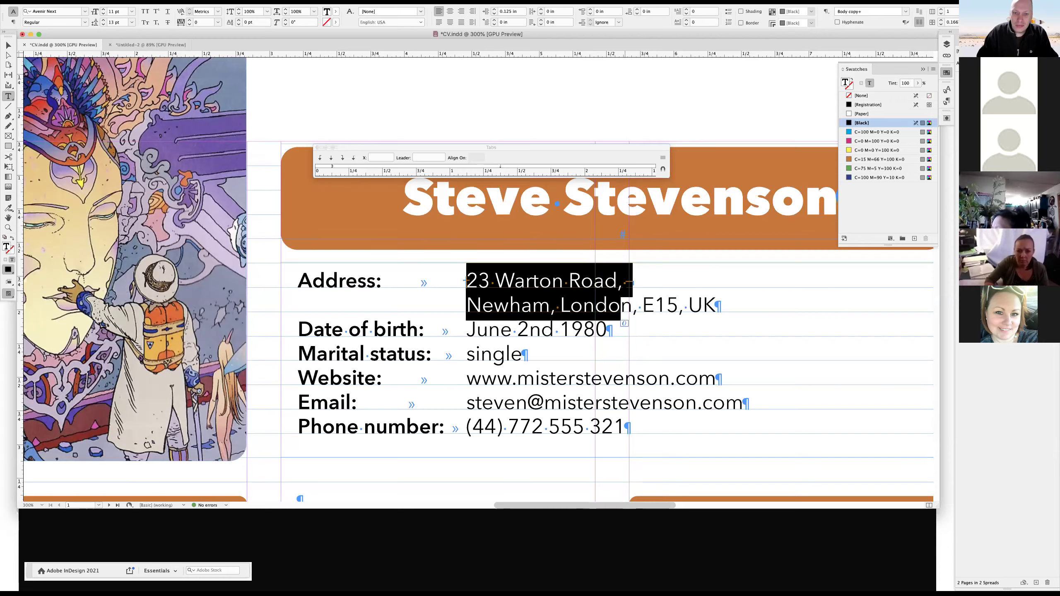
pyautogui.press('super+shift+a')
pyautogui.moveTo(536, 348); pyautogui.dragTo(525, 283)
# Try an Indent to Here character after "A film" in the Scarlet Cat Studios description and inspect its marker up close.
pyautogui.scroll(-3, 340, 319)
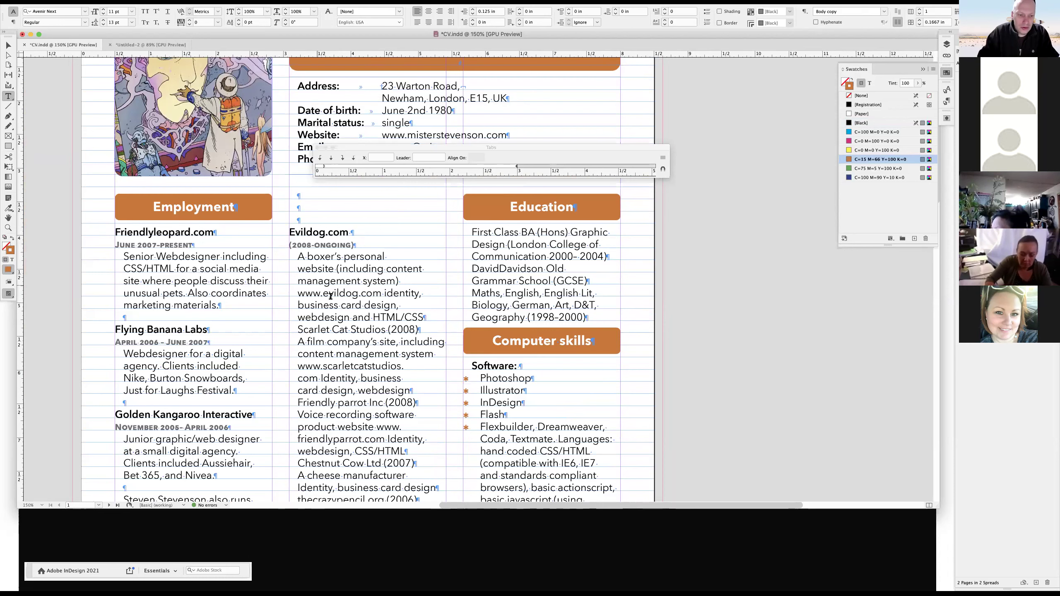
pyautogui.click(363, 379)
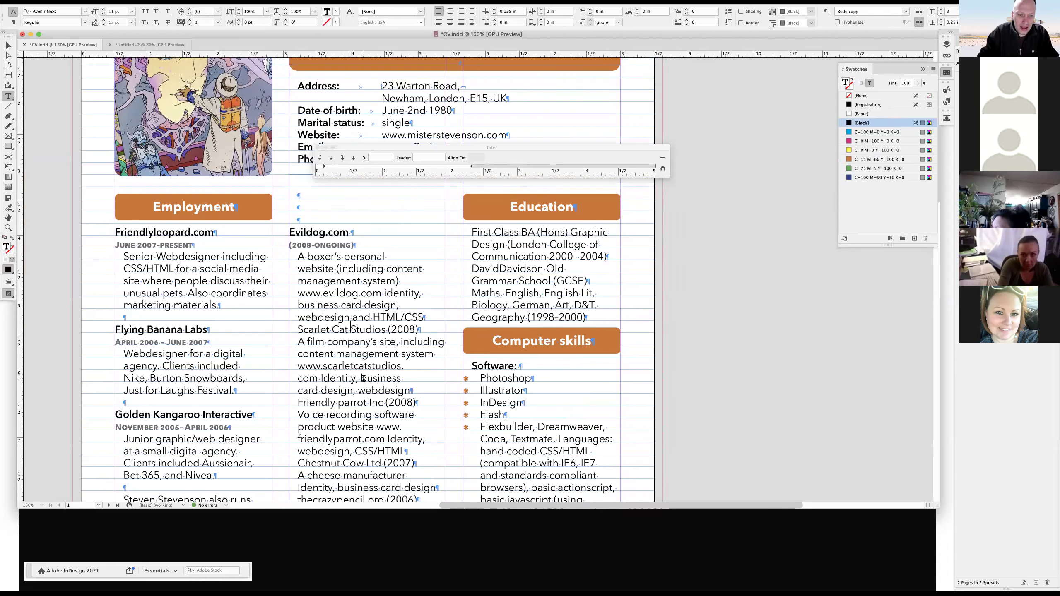
pyautogui.moveTo(298, 330); pyautogui.dragTo(421, 330)
pyautogui.click(298, 329)
pyautogui.click(308, 338)
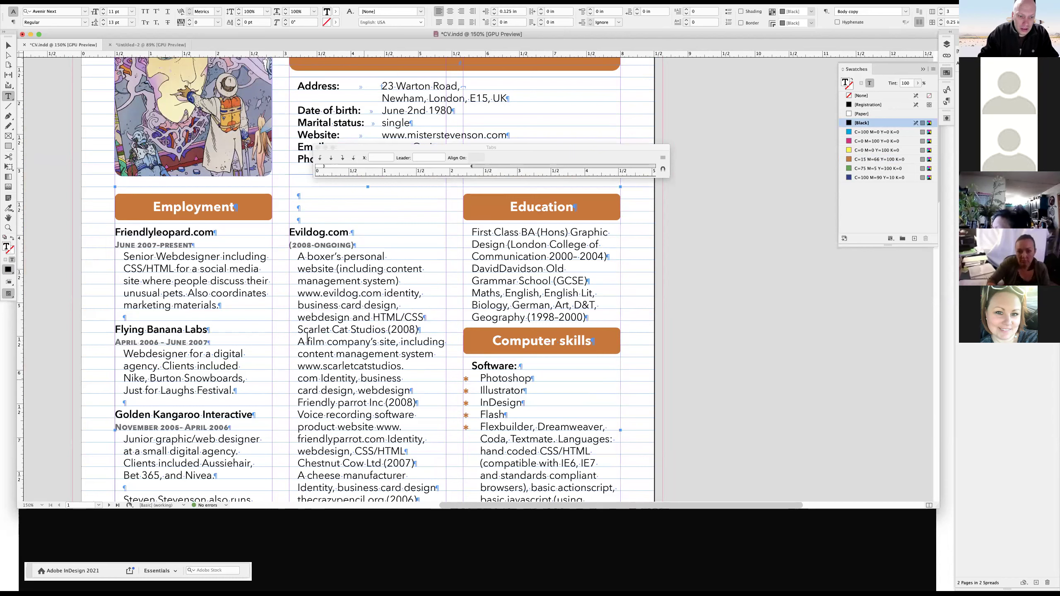
pyautogui.click(381, 328)
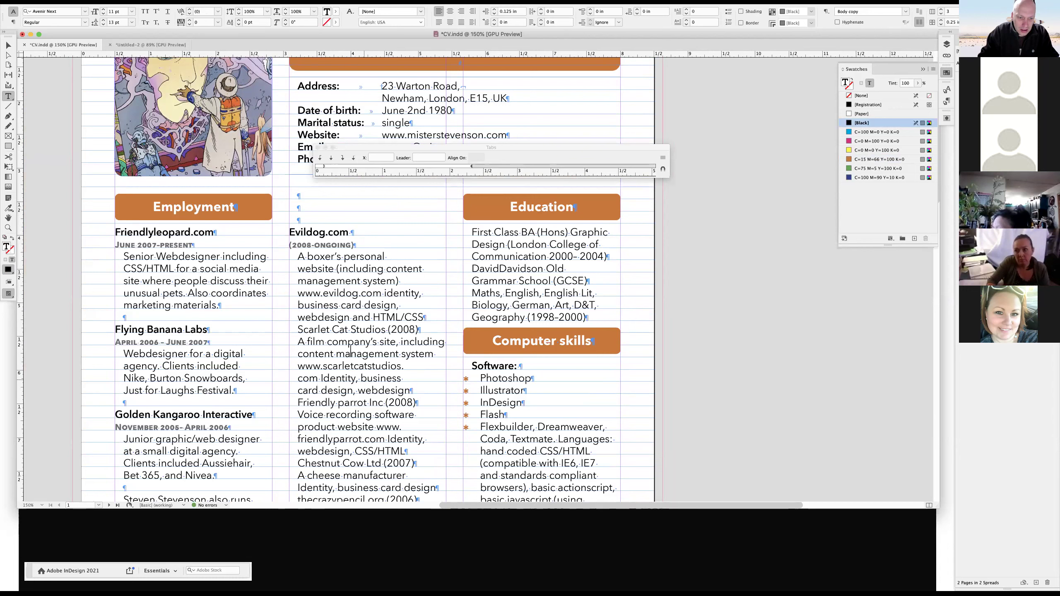
pyautogui.moveTo(348, 341); pyautogui.dragTo(412, 390)
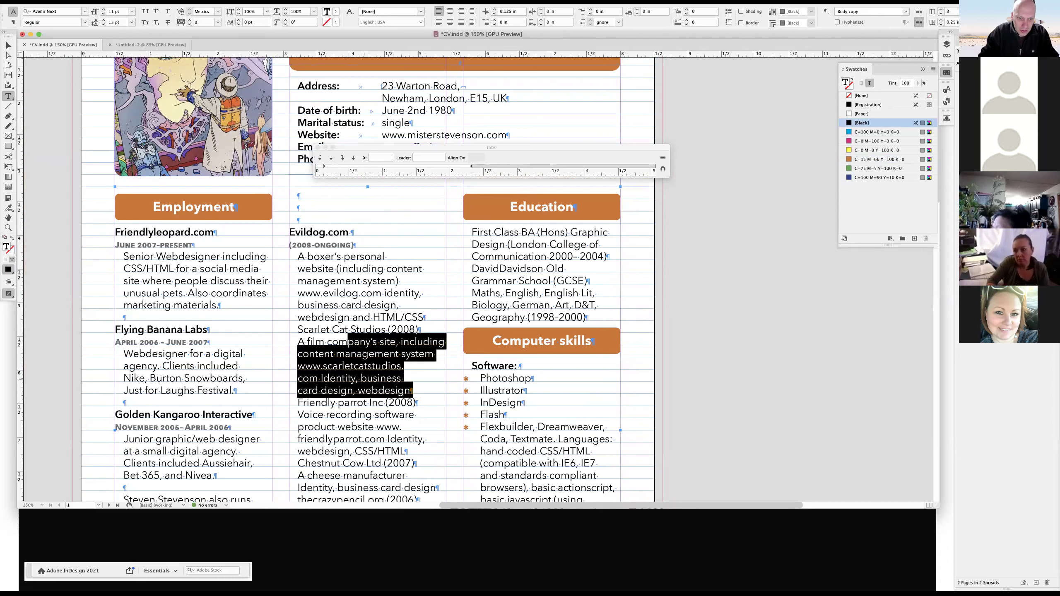
pyautogui.click(327, 342)
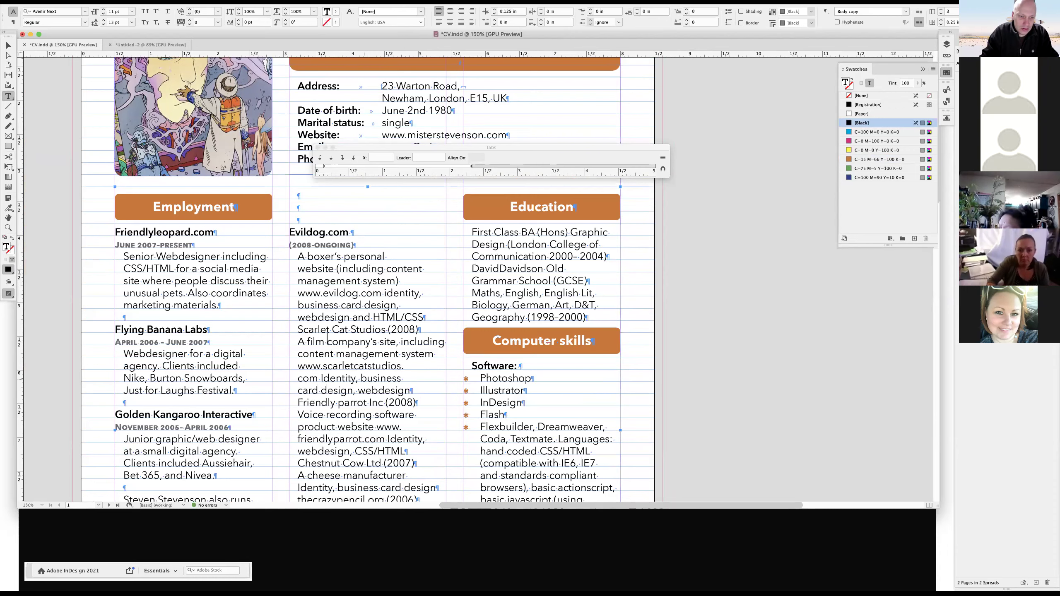
pyautogui.press('super+backslash')
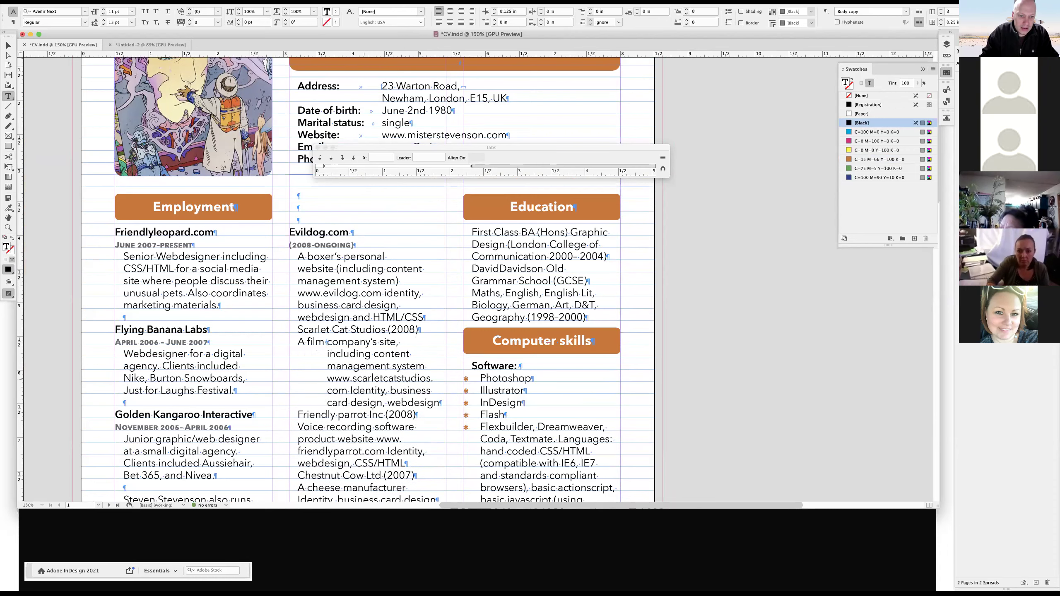
pyautogui.press('super+equal')
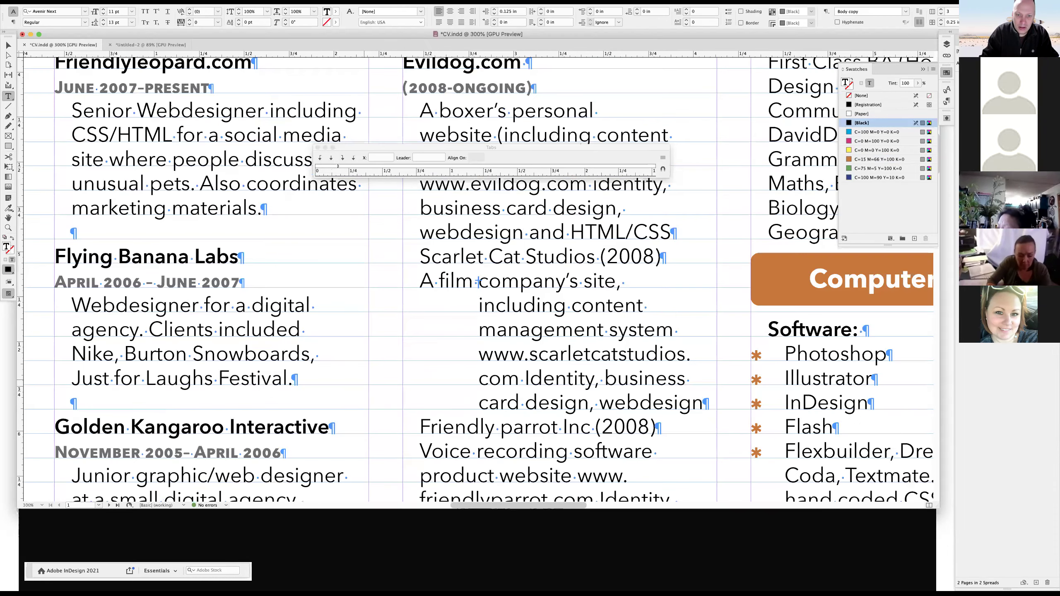
pyautogui.press('super+equal')
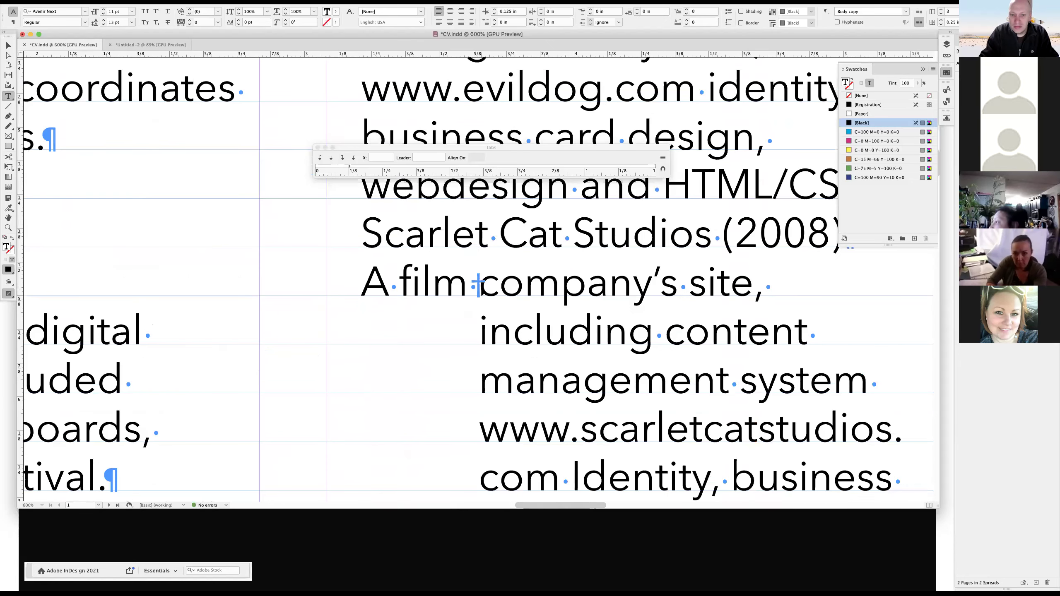
pyautogui.press('super+minus')
pyautogui.press('super+minus')
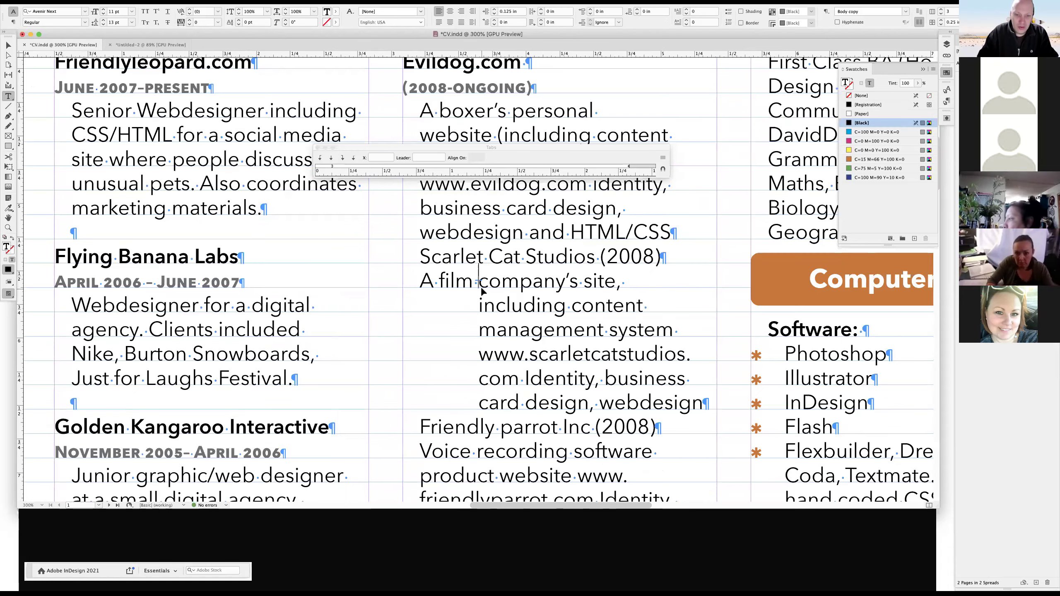
# Remove the Indent to Here character from the "A film company's site" paragraph.
pyautogui.press('BackSpace')
pyautogui.keyDown('super'); pyautogui.click(409, 325); pyautogui.keyUp('super')
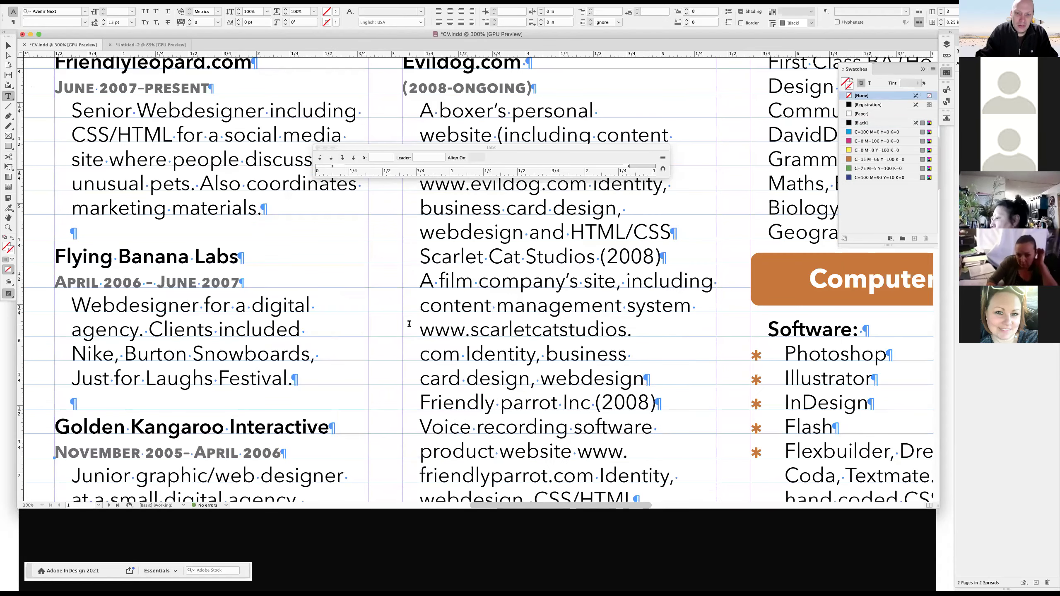
pyautogui.press('super+minus')
pyautogui.press('super+minus')
pyautogui.press('super+minus')
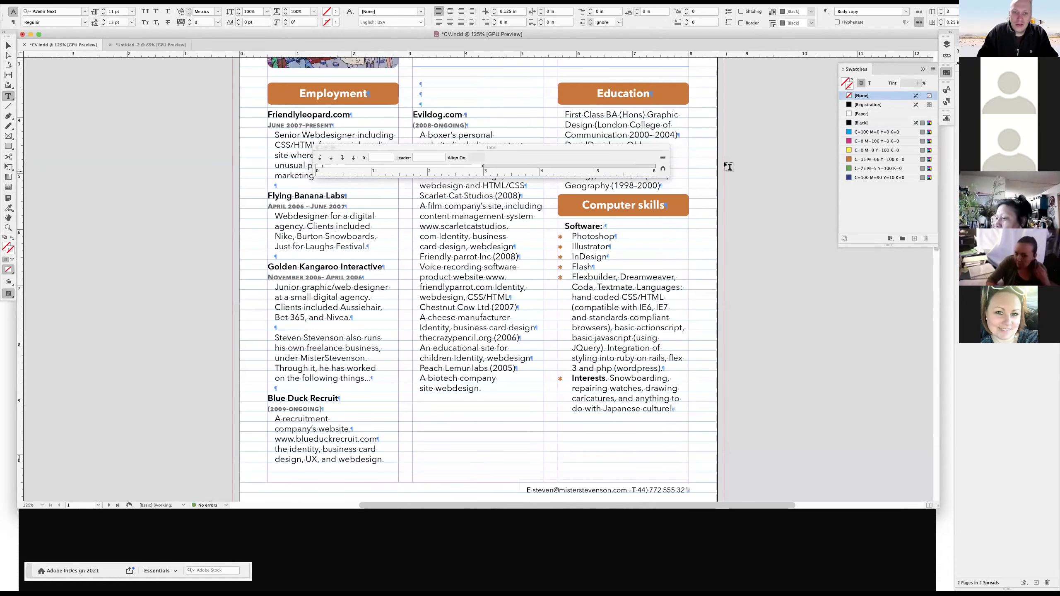
# Try replacing the forced line break in the address with a paragraph break and a tab before the second line.
pyautogui.press('super+shift+a')
pyautogui.scroll(5, 605, 277)
pyautogui.moveTo(520, 252); pyautogui.dragTo(525, 252)
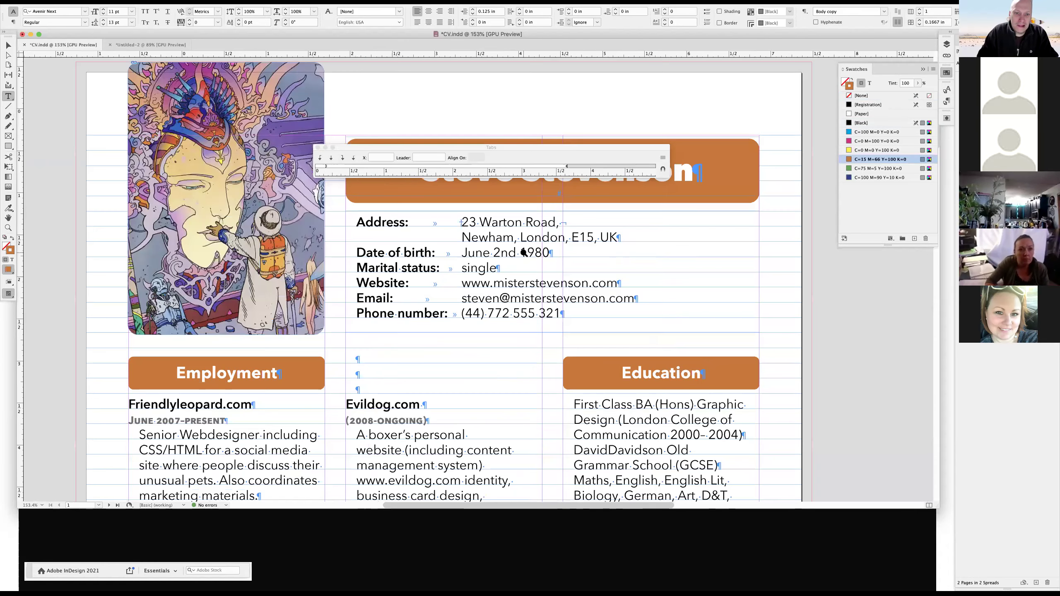
pyautogui.scroll(1, 467, 229)
pyautogui.click(474, 256)
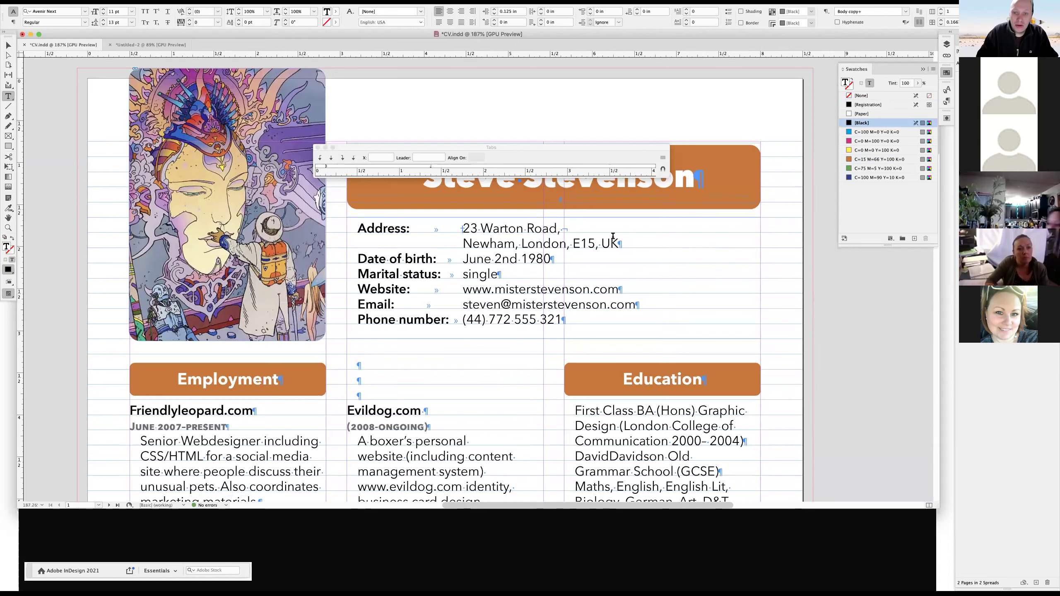
pyautogui.click(568, 229)
pyautogui.press('Return')
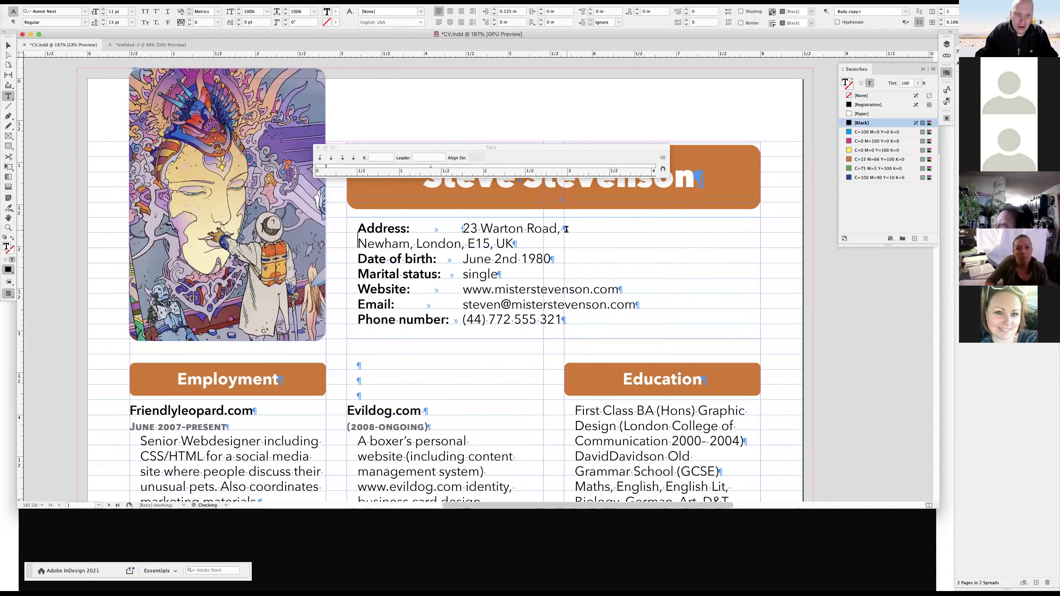
pyautogui.press('Tab')
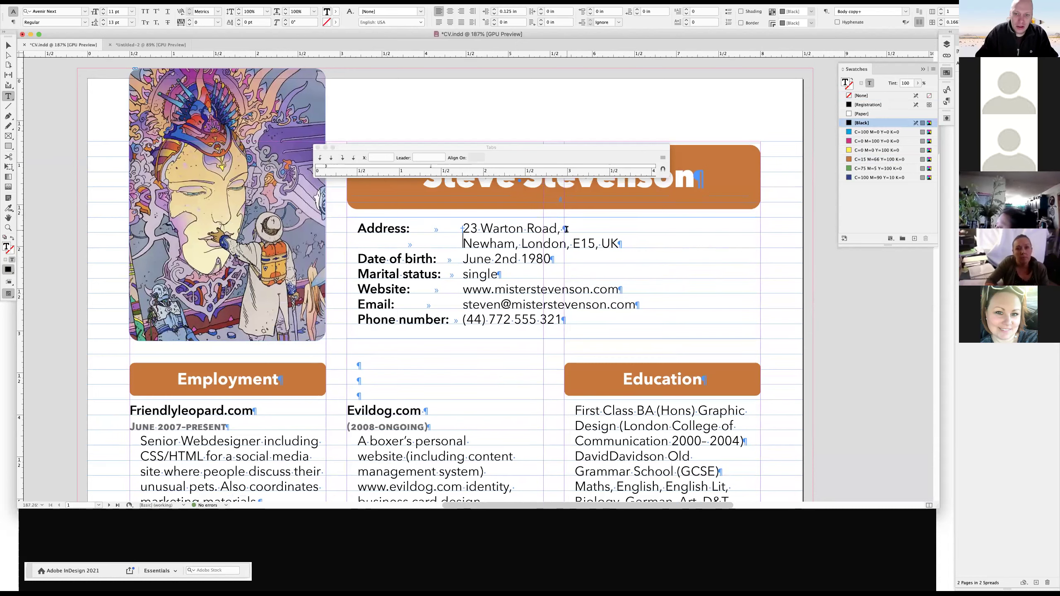
# Undo the paragraph break and tab in the address, restoring the forced line break, and deselect the text.
pyautogui.press('super+z')
pyautogui.press('super+z')
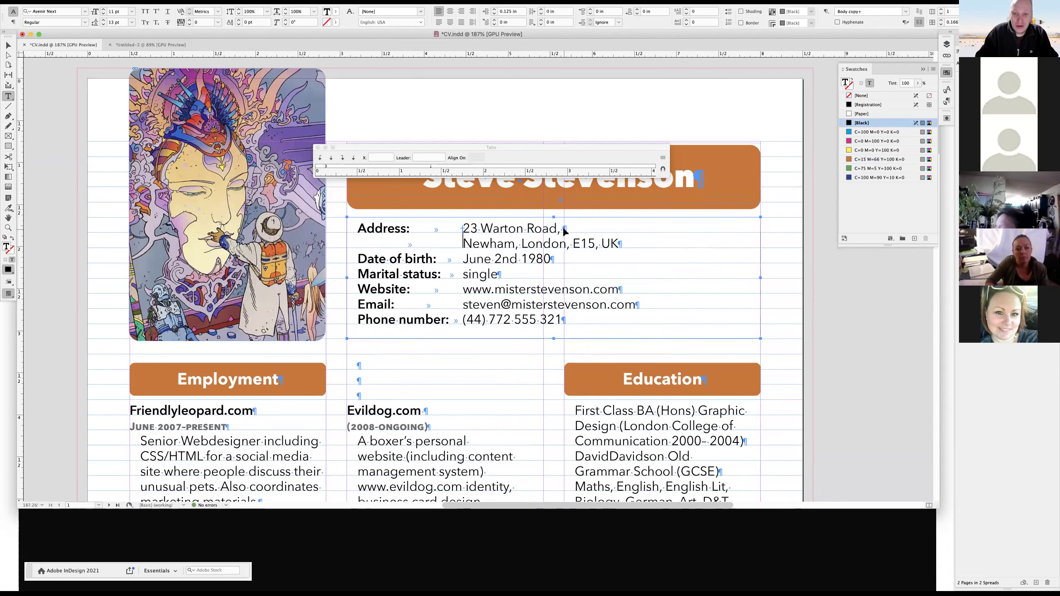
pyautogui.press('super+z')
pyautogui.press('BackSpace')
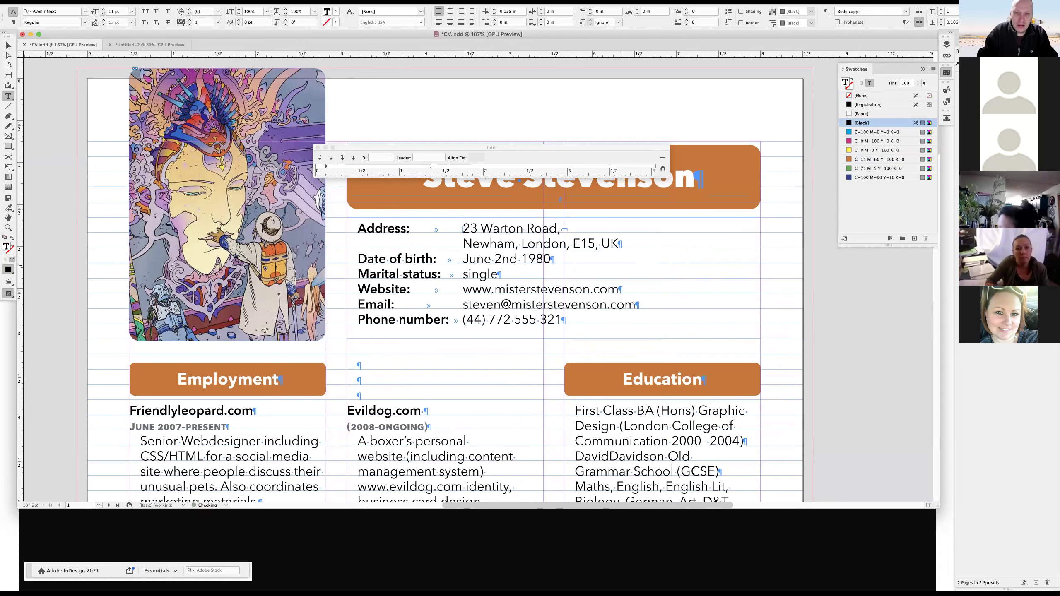
pyautogui.click(848, 329)
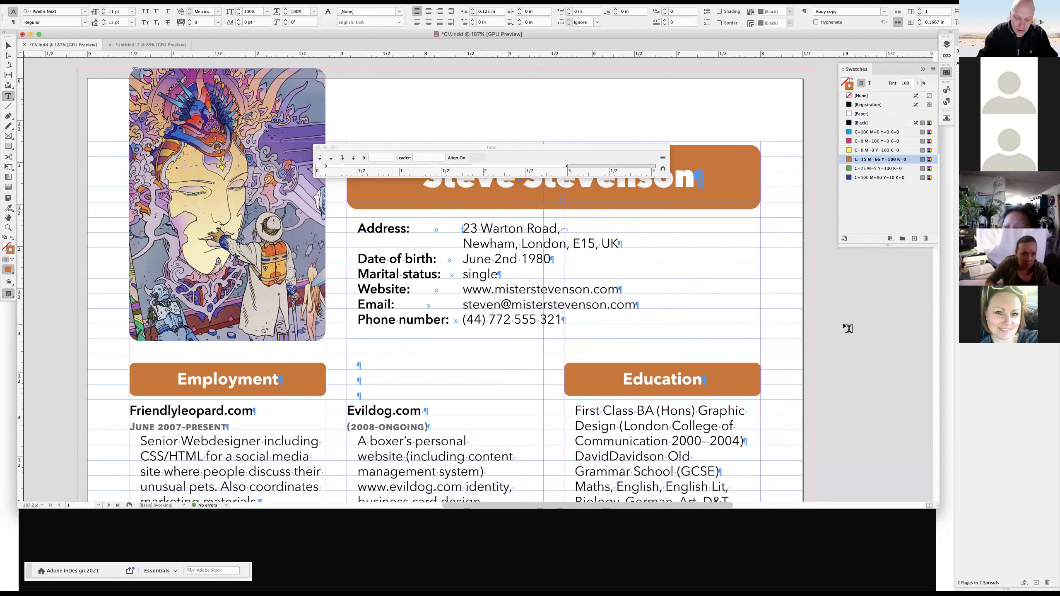
# Close the Tabs ruler and preview the résumé header without guides or hidden characters before returning to the normal view.
pyautogui.click(318, 148)
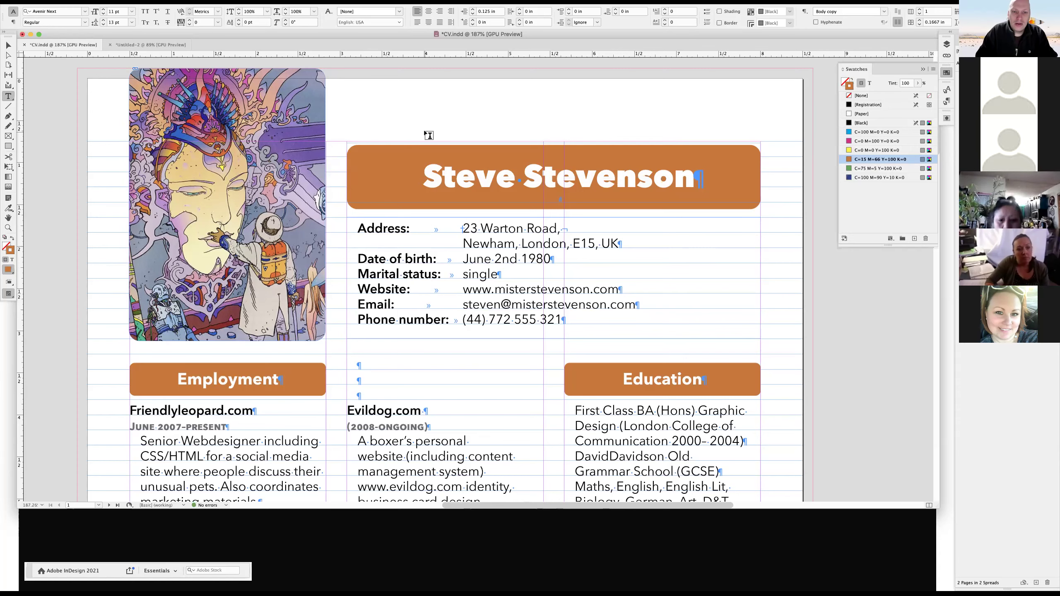
pyautogui.press('w')
pyautogui.click(10, 48)
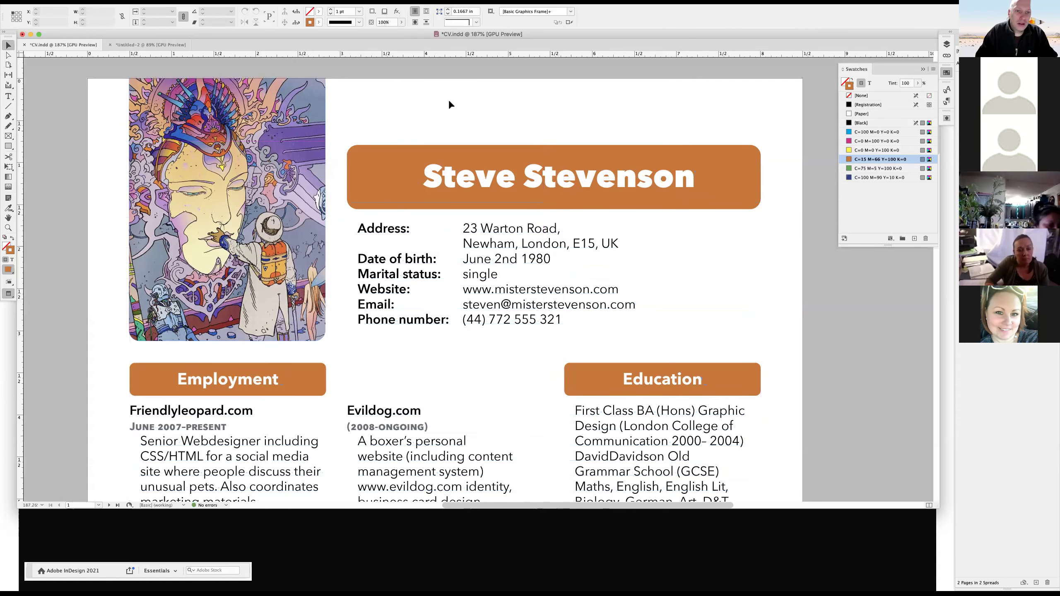
pyautogui.click(479, 270)
pyautogui.press('w')
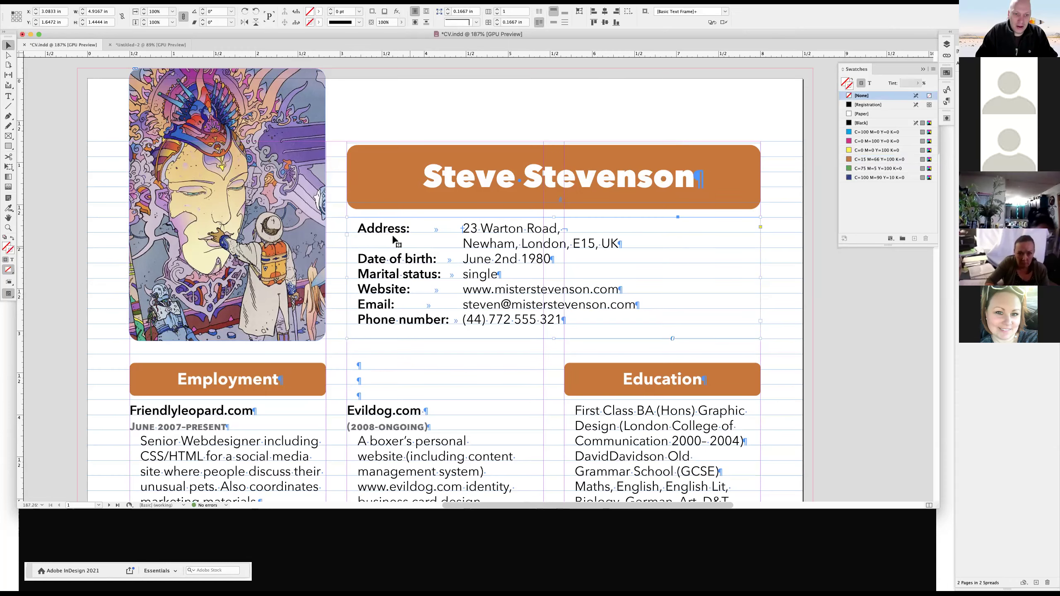
# Insert a tab in front of the Address label in the contact details.
pyautogui.doubleClick(424, 245)
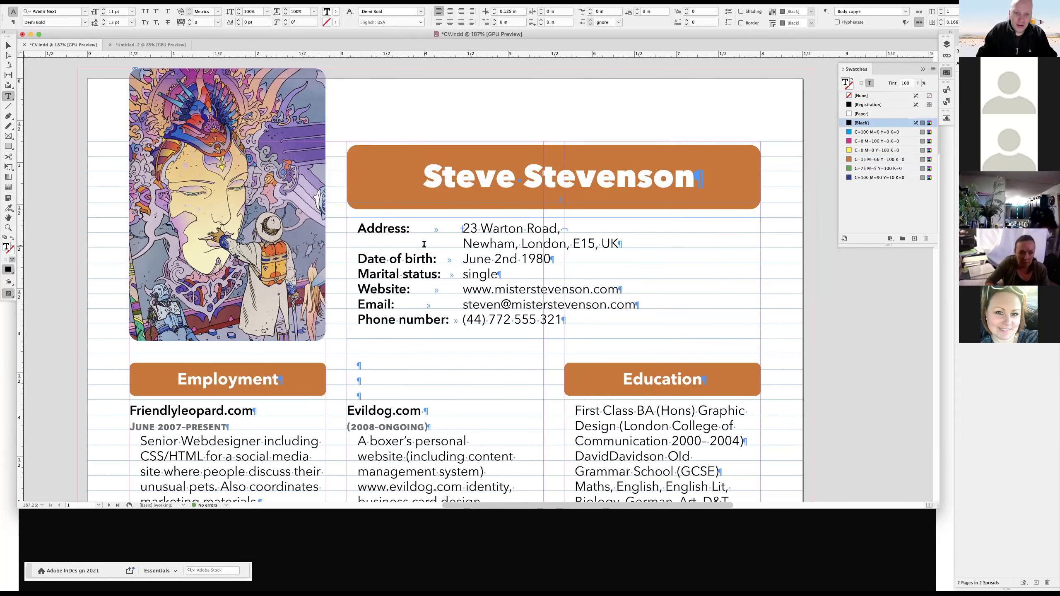
pyautogui.press('Tab')
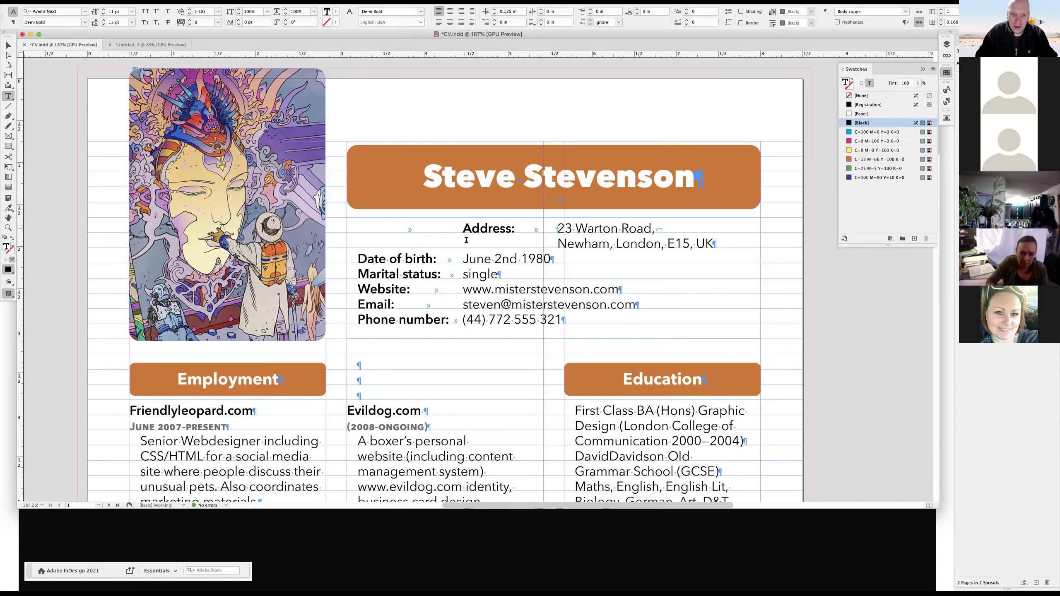
pyautogui.hotkey('shift', 'End')
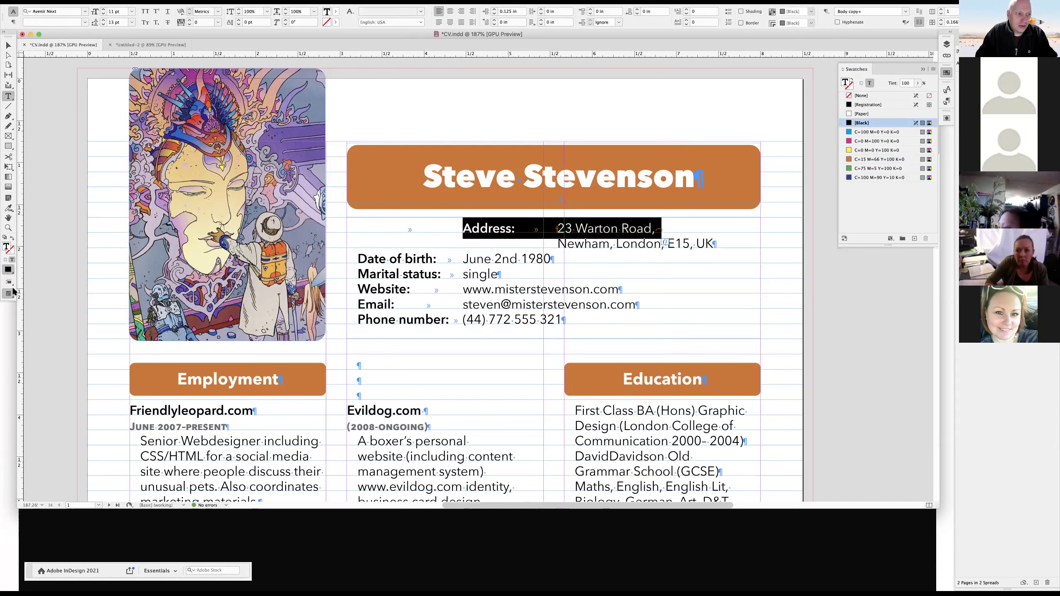
# Place vertical guides at the start of the contact values and at the end of the Phone number label.
pyautogui.moveTo(19, 291); pyautogui.dragTo(465, 189)
pyautogui.moveTo(20, 268); pyautogui.dragTo(451, 227)
pyautogui.click(403, 262)
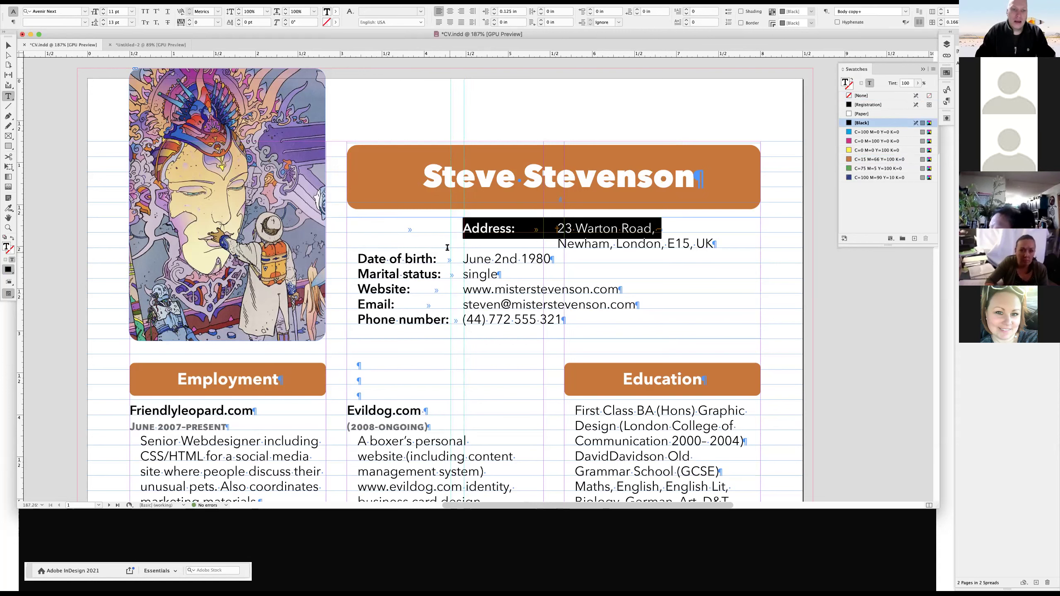
pyautogui.click(394, 227)
pyautogui.hotkey('shift', 'Right')
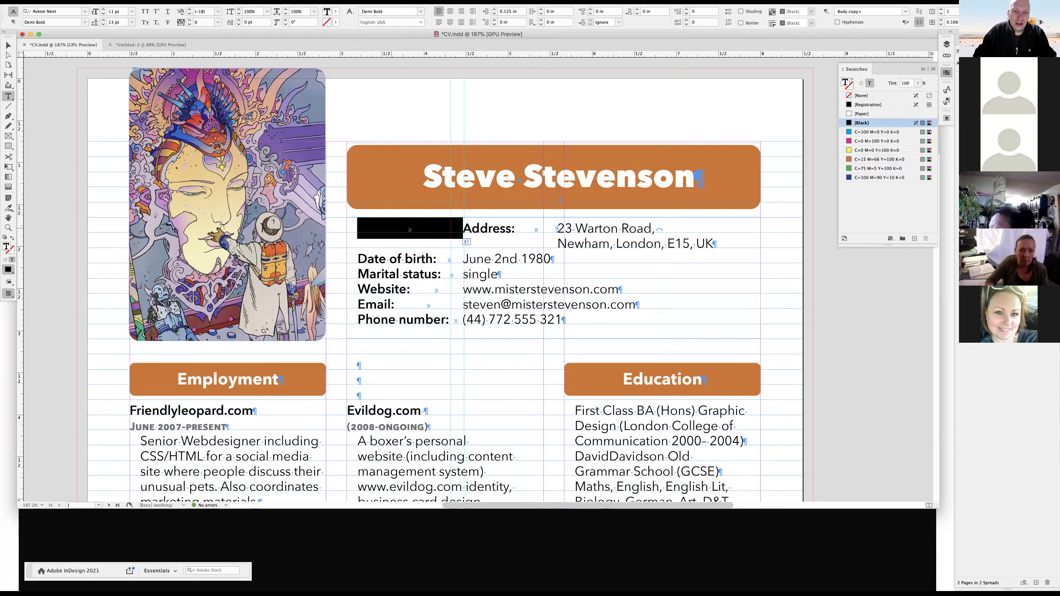
# Reopen the Tabs ruler for all contact lines and add a right-aligned tab stop at 1.2361 in before the existing one.
pyautogui.press('super+a')
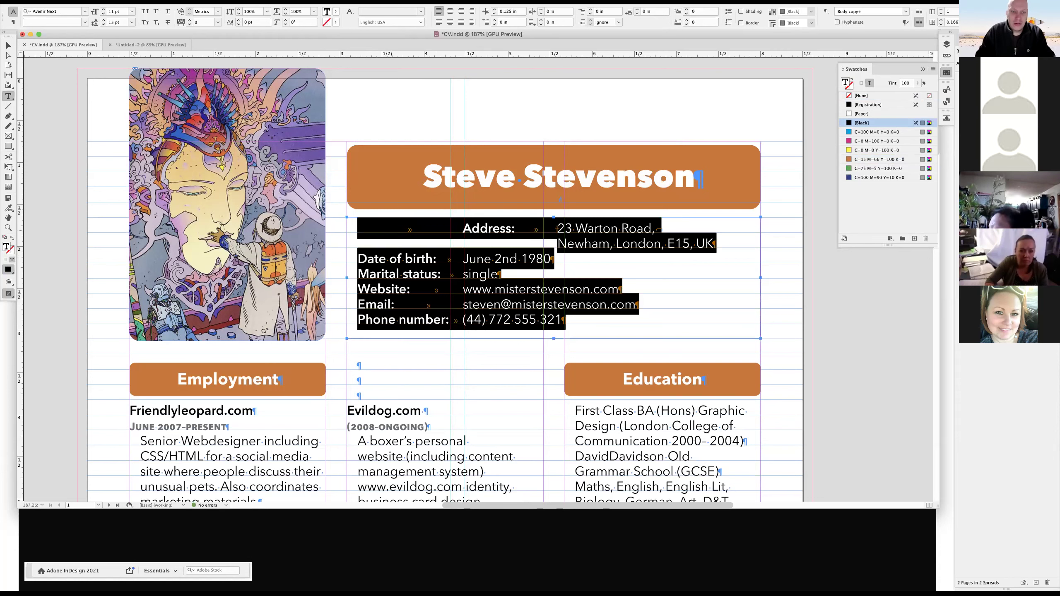
pyautogui.press('super+shift+t')
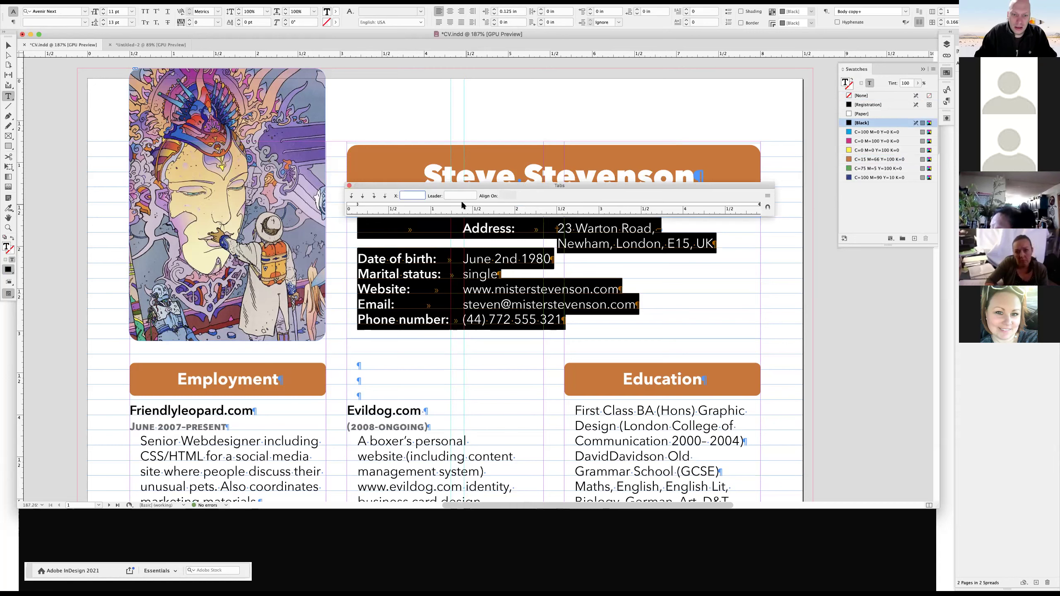
pyautogui.moveTo(463, 206); pyautogui.dragTo(460, 208)
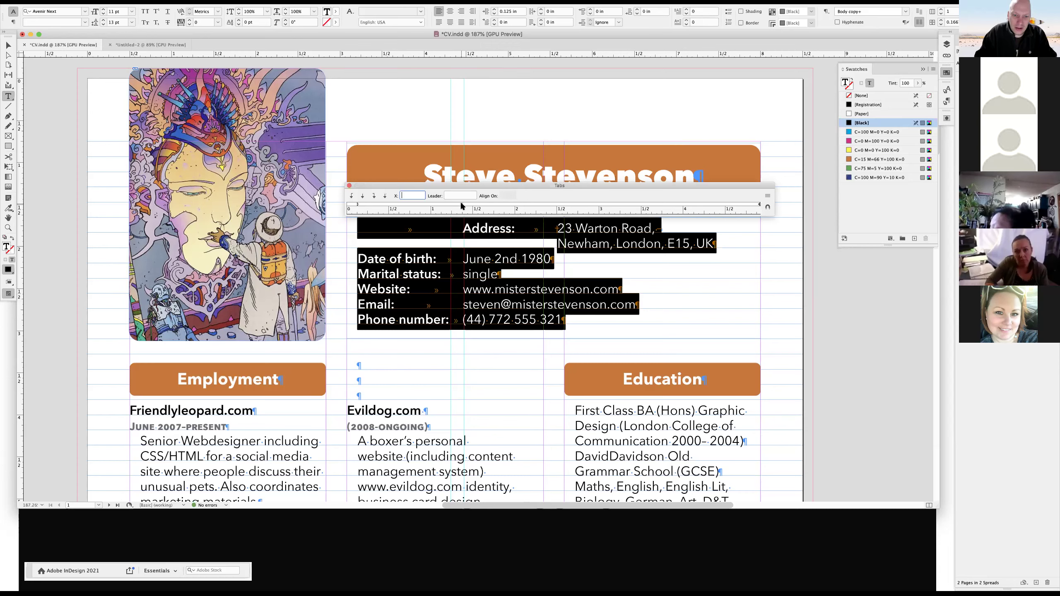
pyautogui.moveTo(461, 207); pyautogui.dragTo(459, 209)
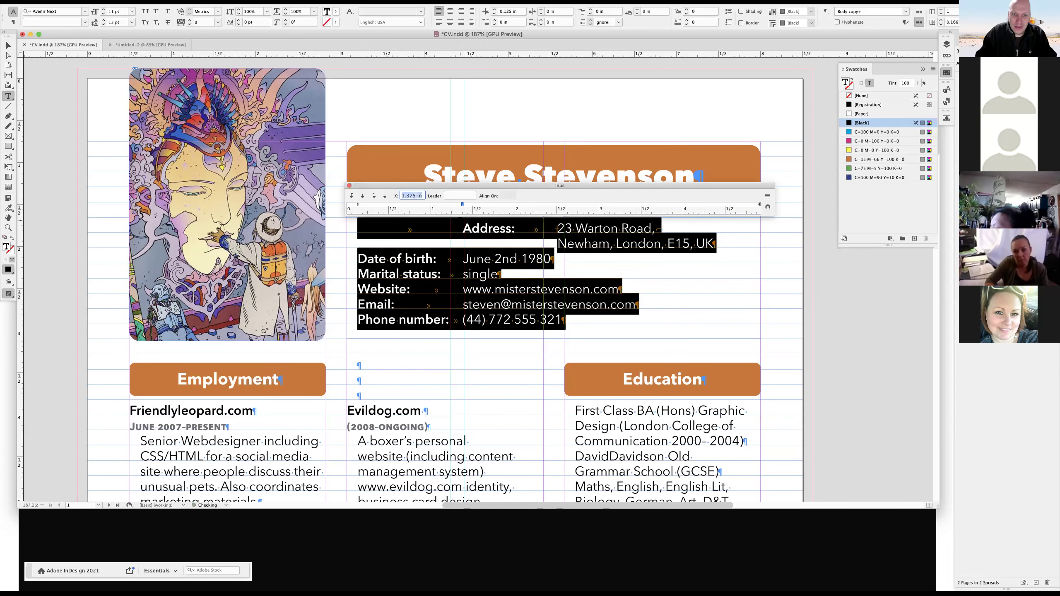
pyautogui.click(445, 204)
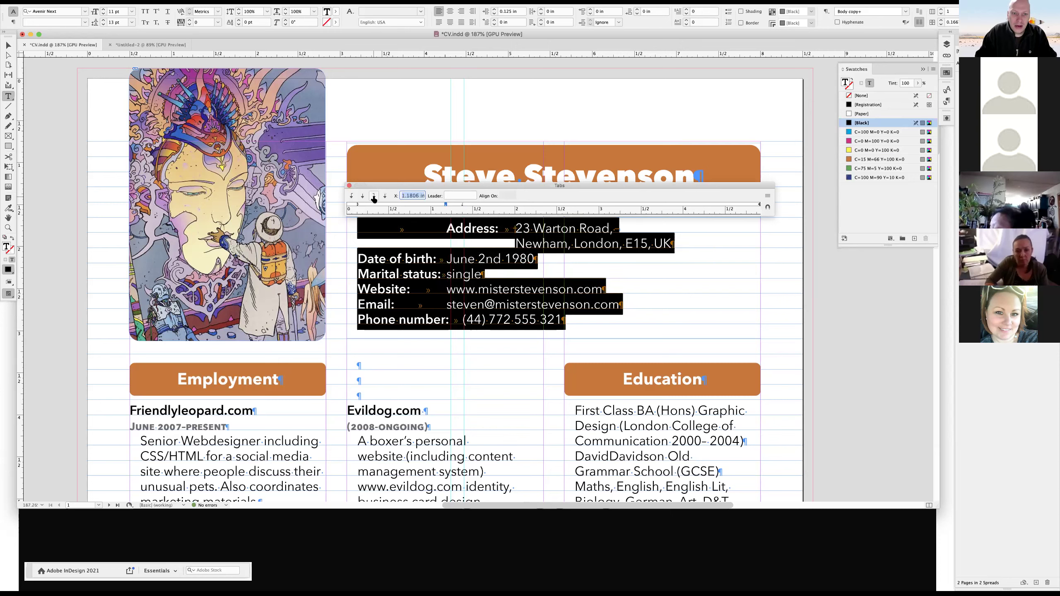
pyautogui.click(374, 197)
pyautogui.moveTo(446, 205); pyautogui.dragTo(451, 206)
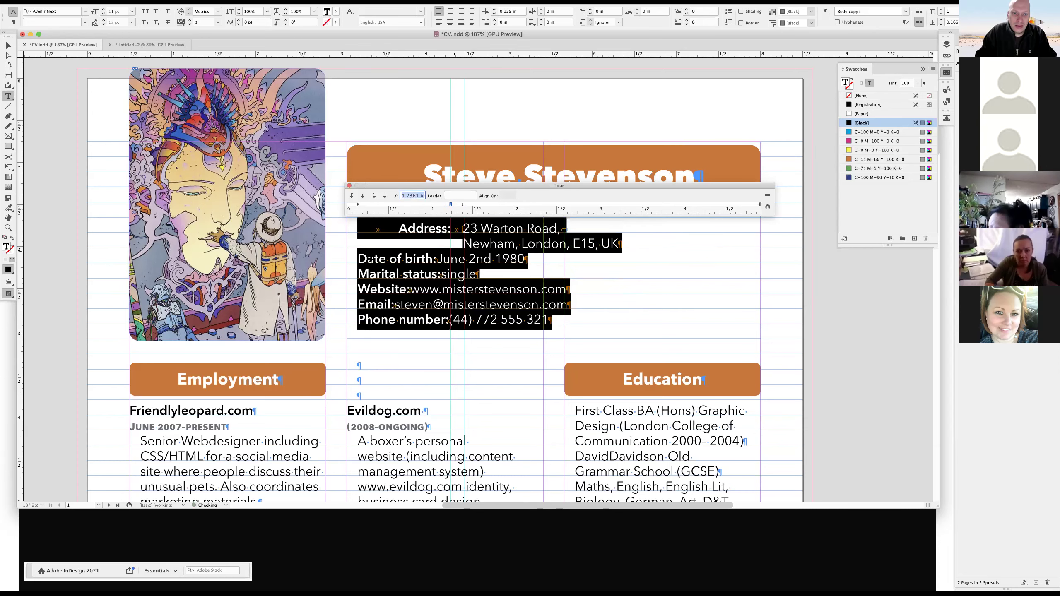
# Insert a tab in front of the Date of birth, Marital status, Website, Email and Phone number labels.
pyautogui.click(401, 308)
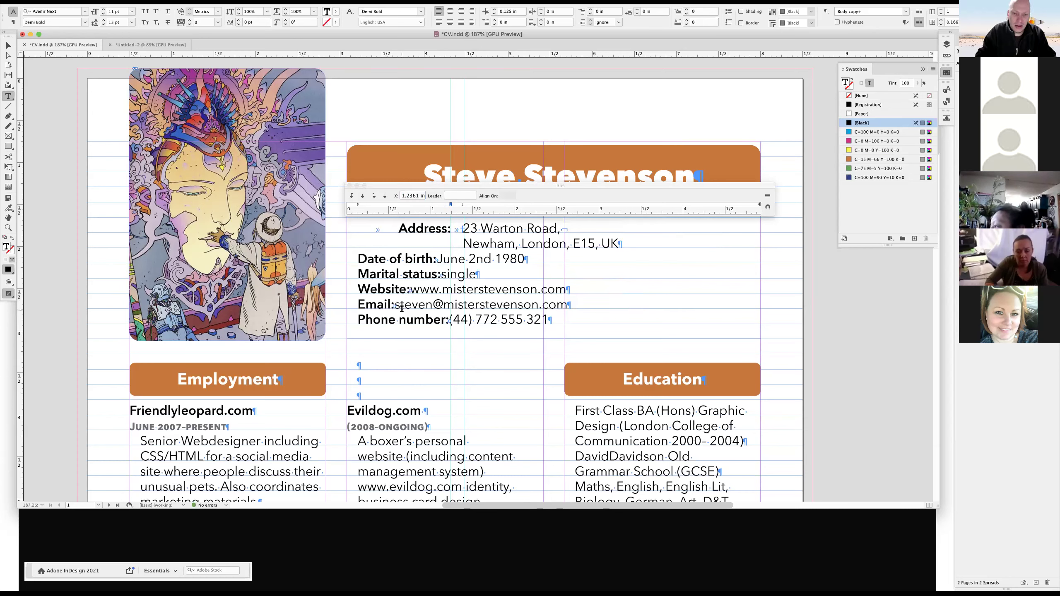
pyautogui.press('Tab')
pyautogui.press('Left')
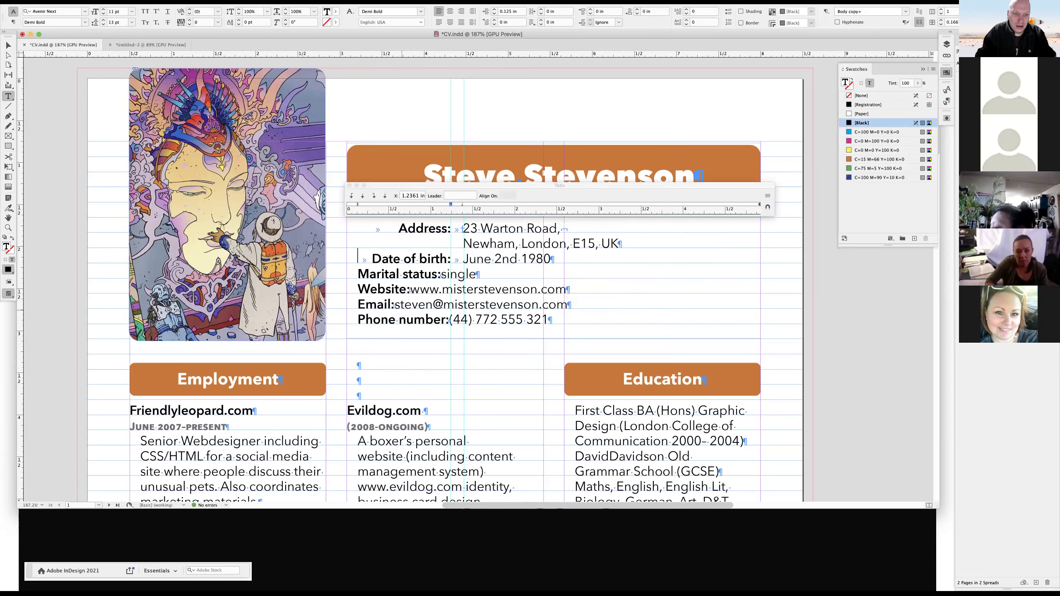
pyautogui.press('Down')
pyautogui.press('Tab')
pyautogui.press('Down')
pyautogui.press('Tab')
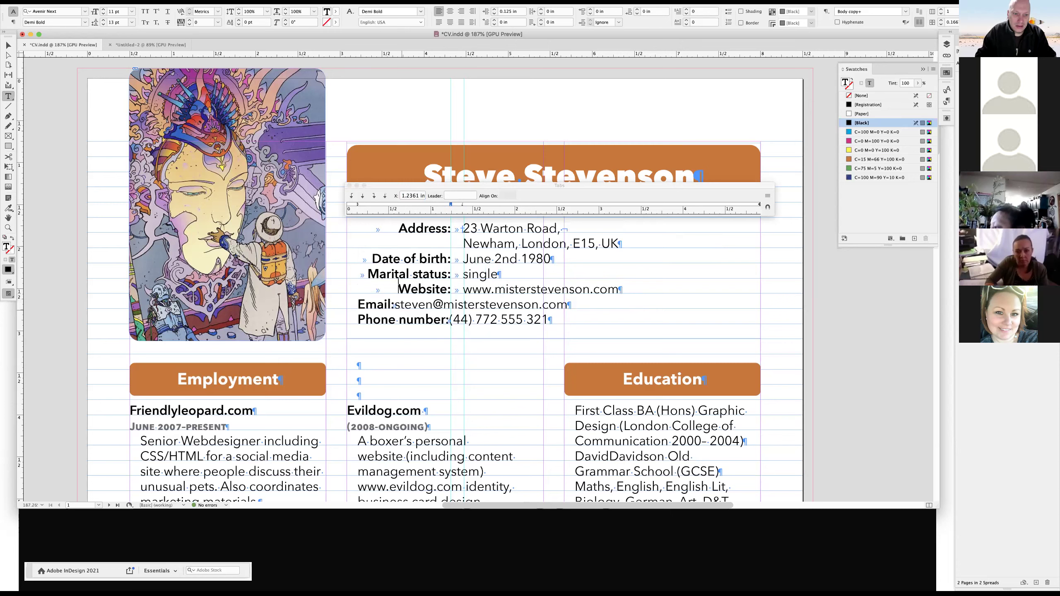
pyautogui.press('Down')
pyautogui.press('Tab')
pyautogui.press('super+Down')
pyautogui.press('Tab')
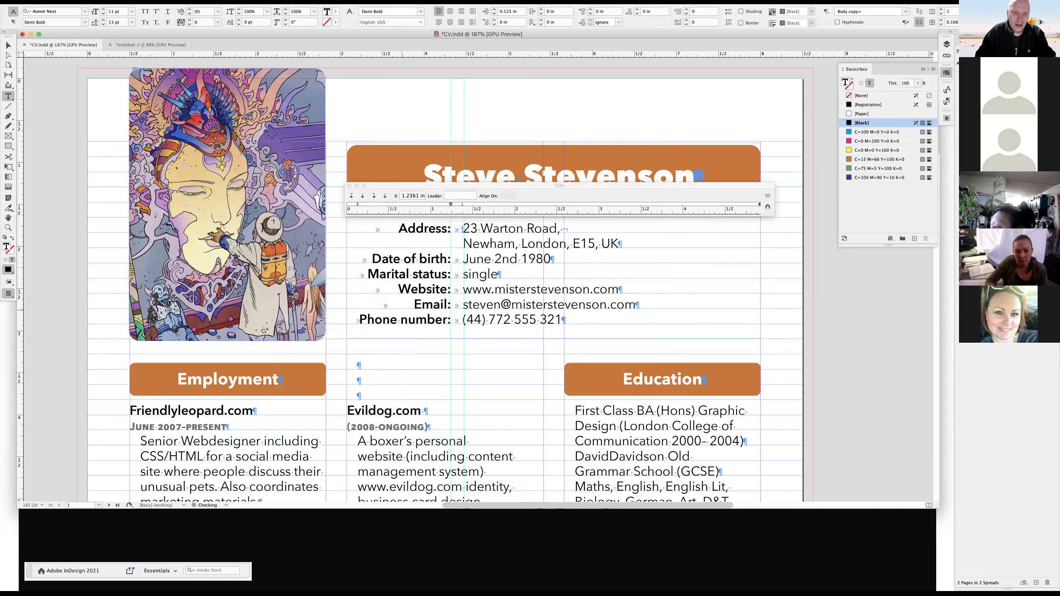
# Close the Tabs ruler while previewing the contact details without guides or hidden characters, and return to the normal view.
pyautogui.keyDown('super'); pyautogui.click(467, 118); pyautogui.keyUp('super')
pyautogui.press('w')
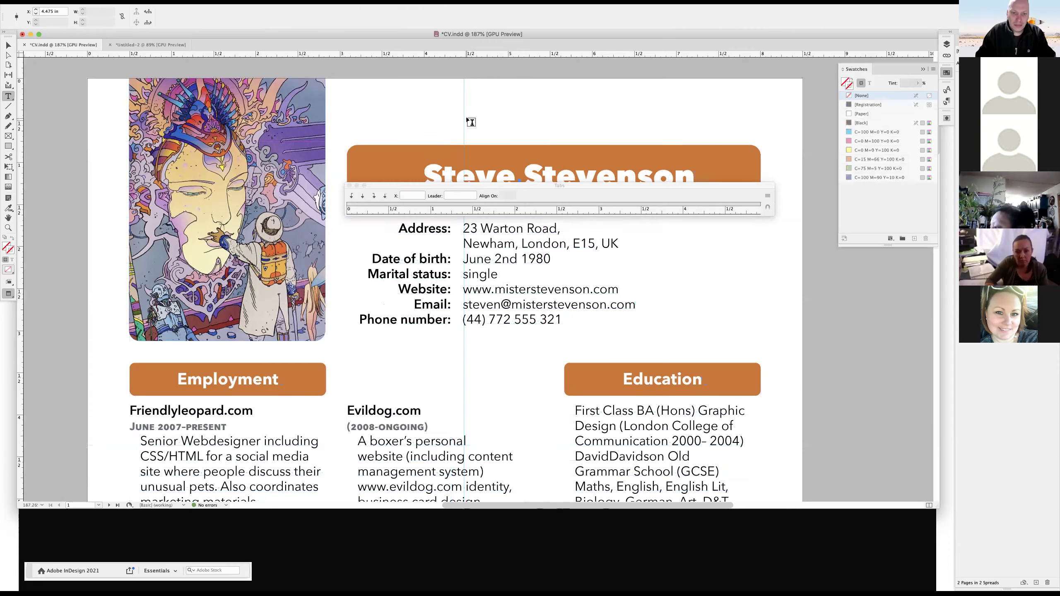
pyautogui.click(8, 45)
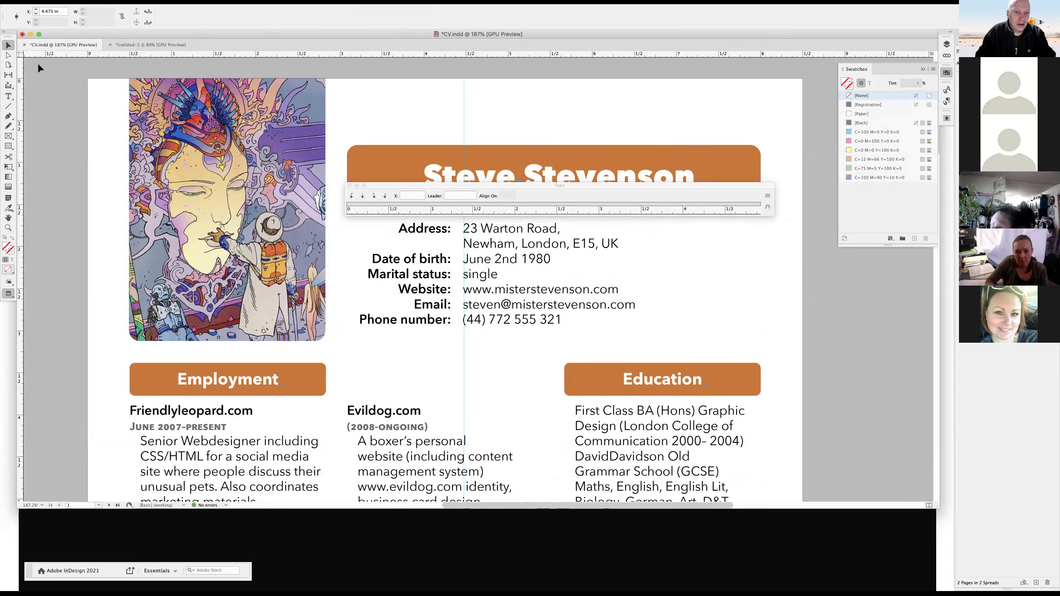
pyautogui.press('super+shift+t')
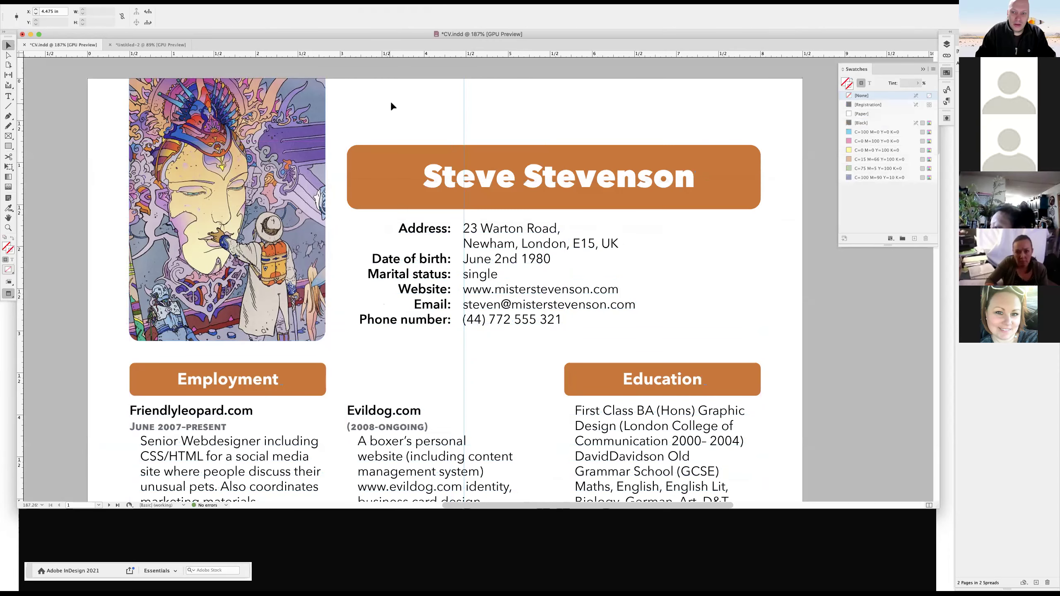
pyautogui.press('w')
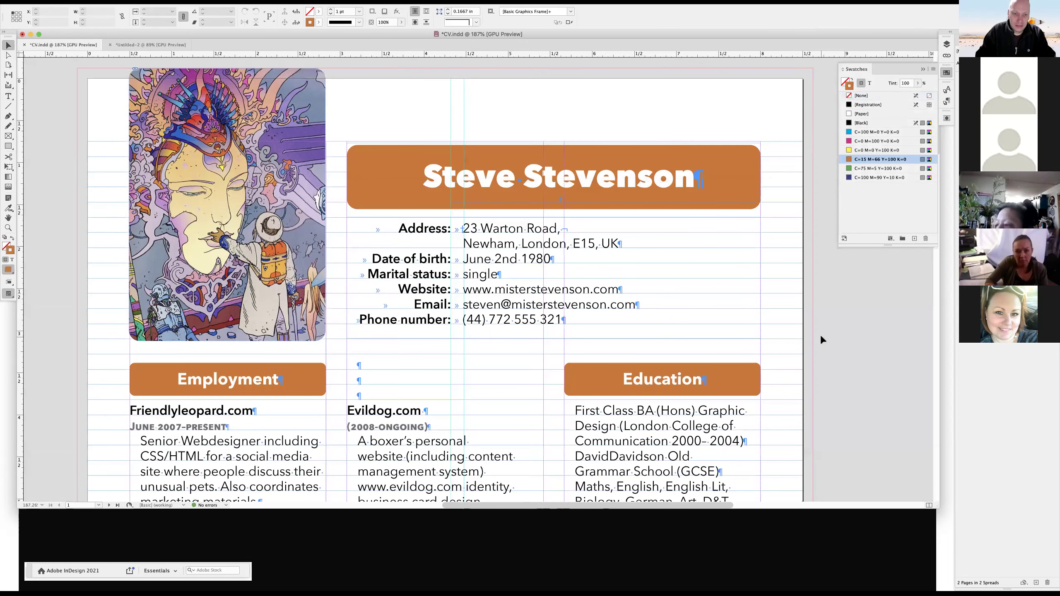
# Preview the résumé page at 100% to check the contact details frame against the columns, and restore the normal view.
pyautogui.press('w')
pyautogui.press('super+minus')
pyautogui.press('super+minus')
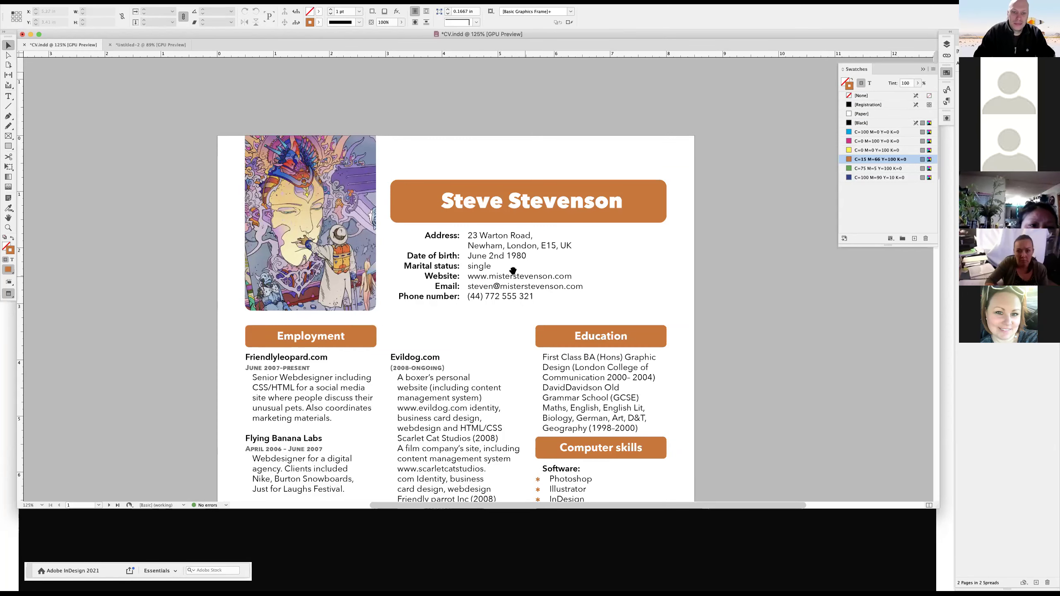
pyautogui.press('super+minus')
pyautogui.click(464, 231)
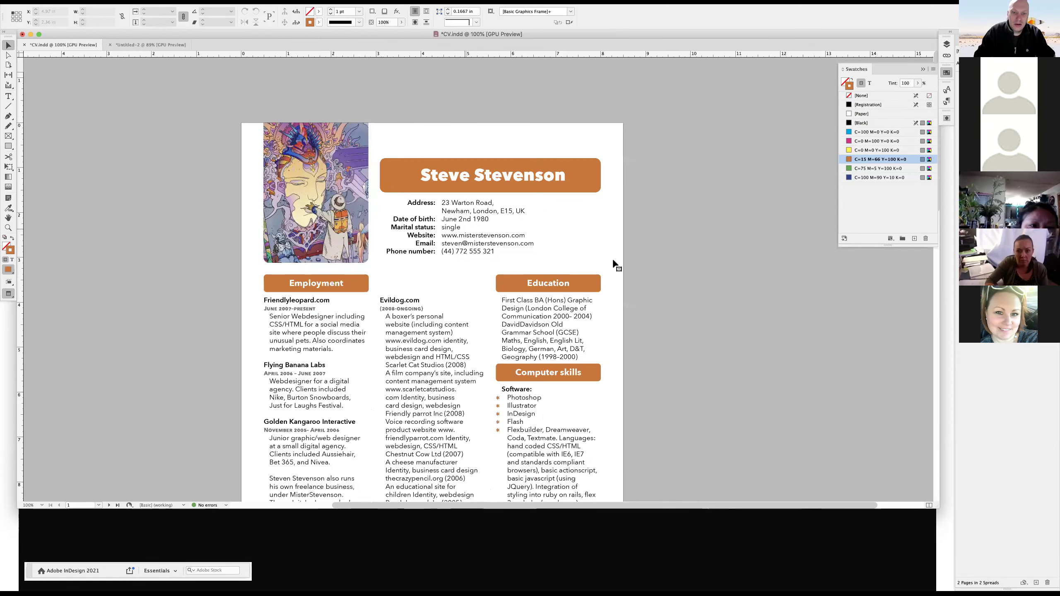
pyautogui.click(683, 263)
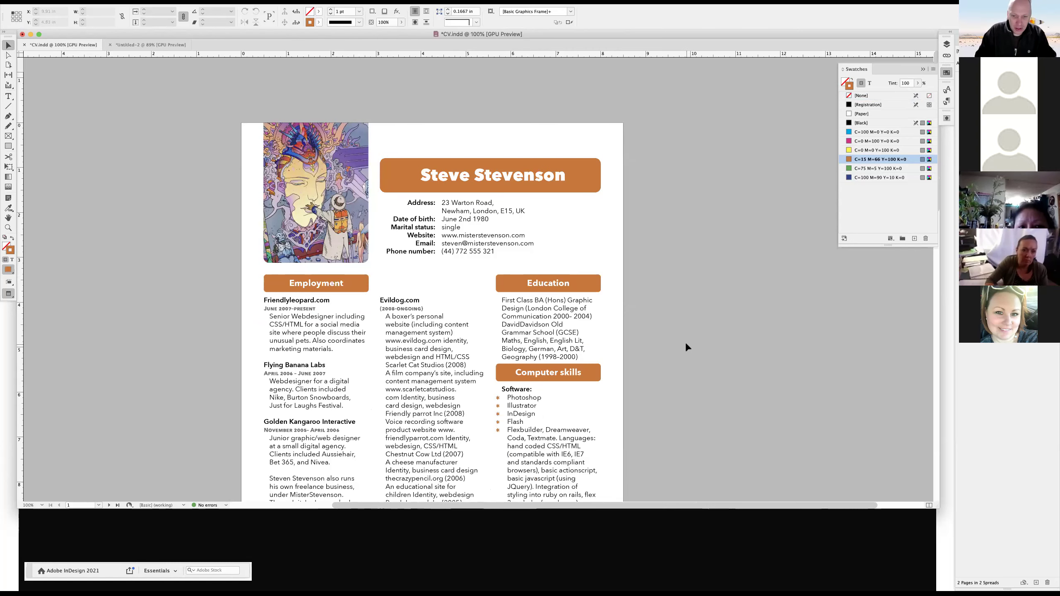
pyautogui.press('w')
pyautogui.moveTo(673, 380); pyautogui.dragTo(672, 331)
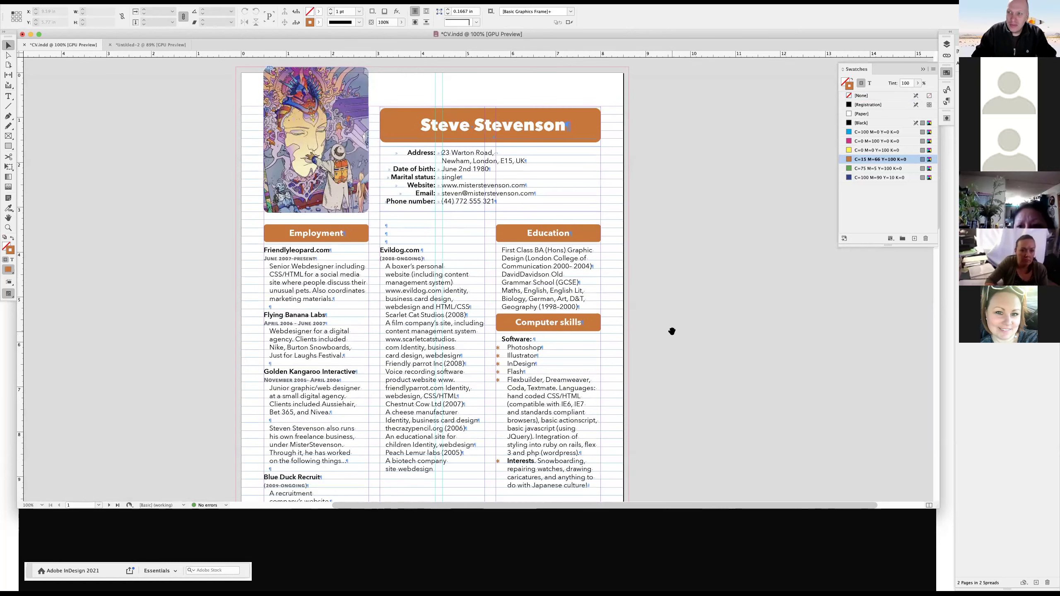